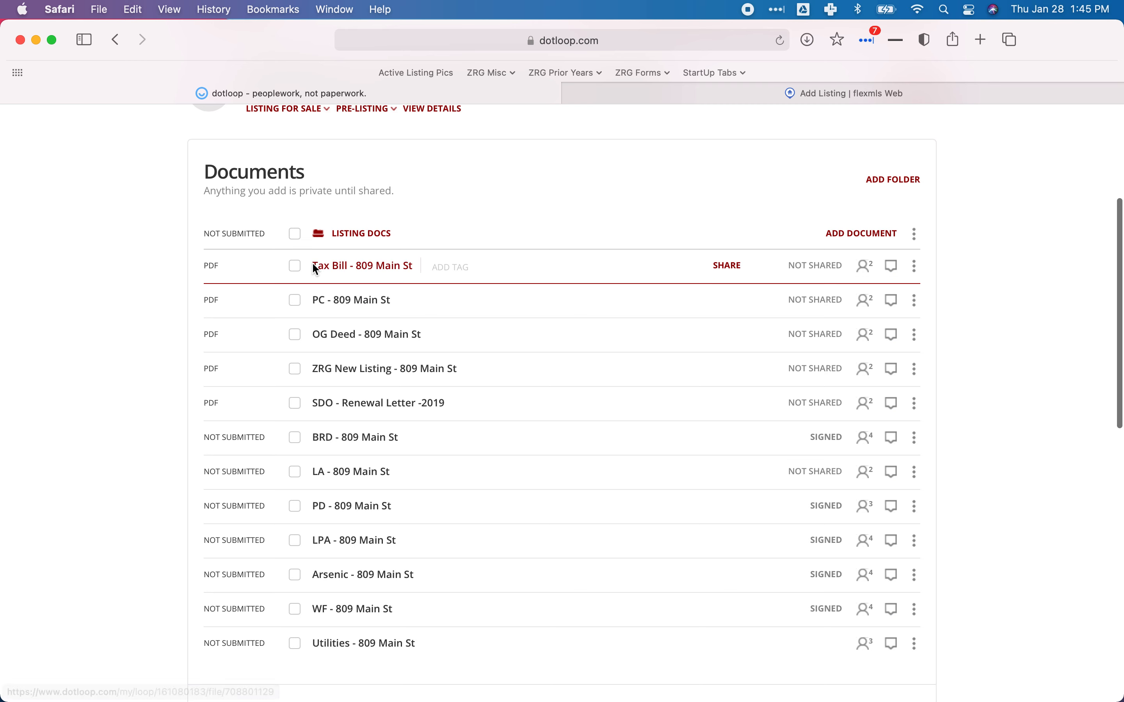
Move BRD, LA, PD, LPA, Arsenic and WF to the top of Listing Docs, in that order.
{"action": "scroll", "coordinate": [338, 440], "scroll_direction": "down", "scroll_amount": 1}
{"action": "left_click", "coordinate": [335, 295]}
{"action": "left_click_drag", "start_coordinate": [338, 301], "coordinate": [331, 262]}
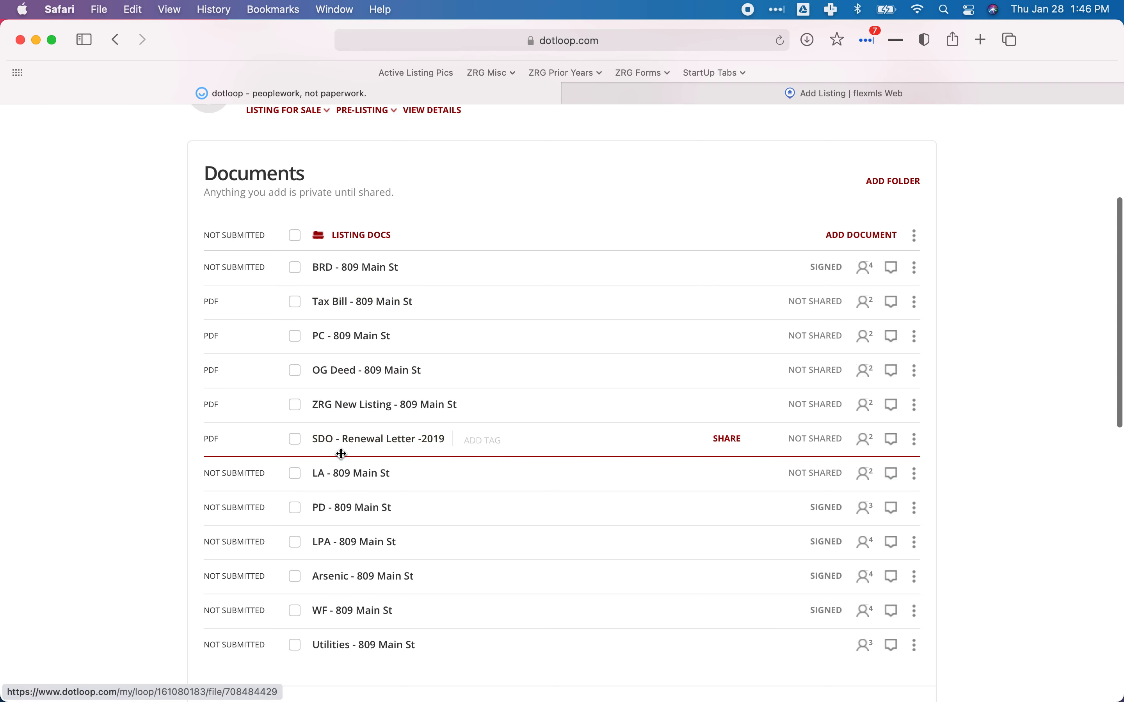
{"action": "left_click_drag", "start_coordinate": [342, 478], "coordinate": [325, 299]}
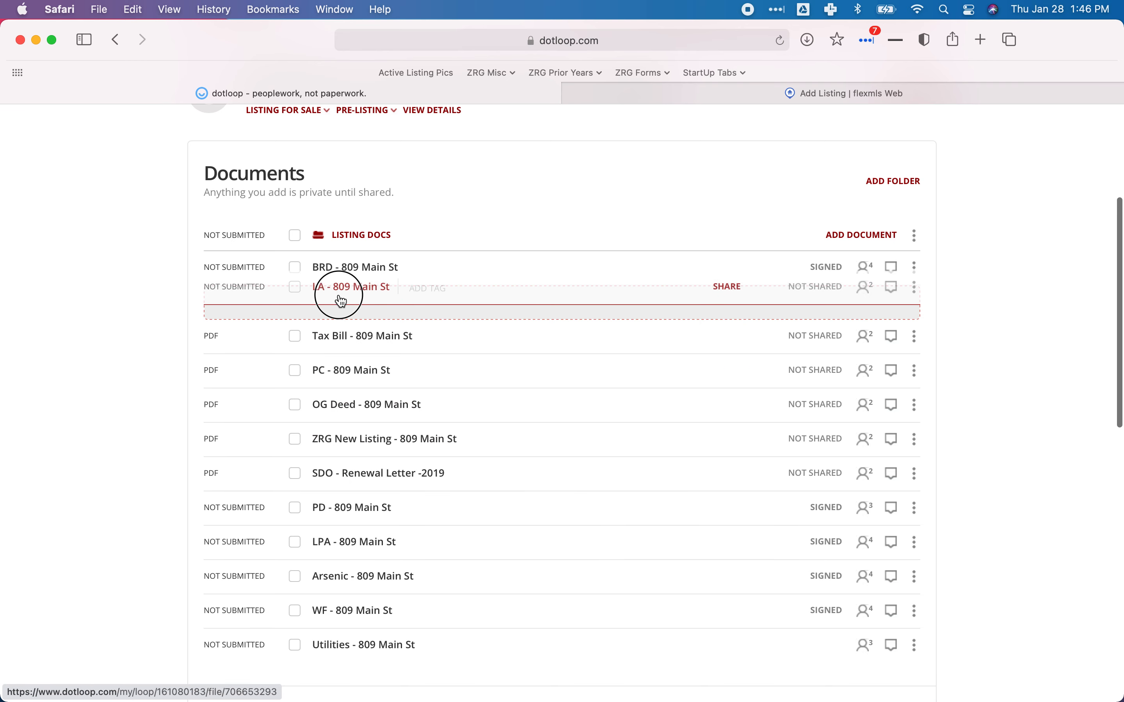
{"action": "left_click_drag", "start_coordinate": [337, 506], "coordinate": [331, 325]}
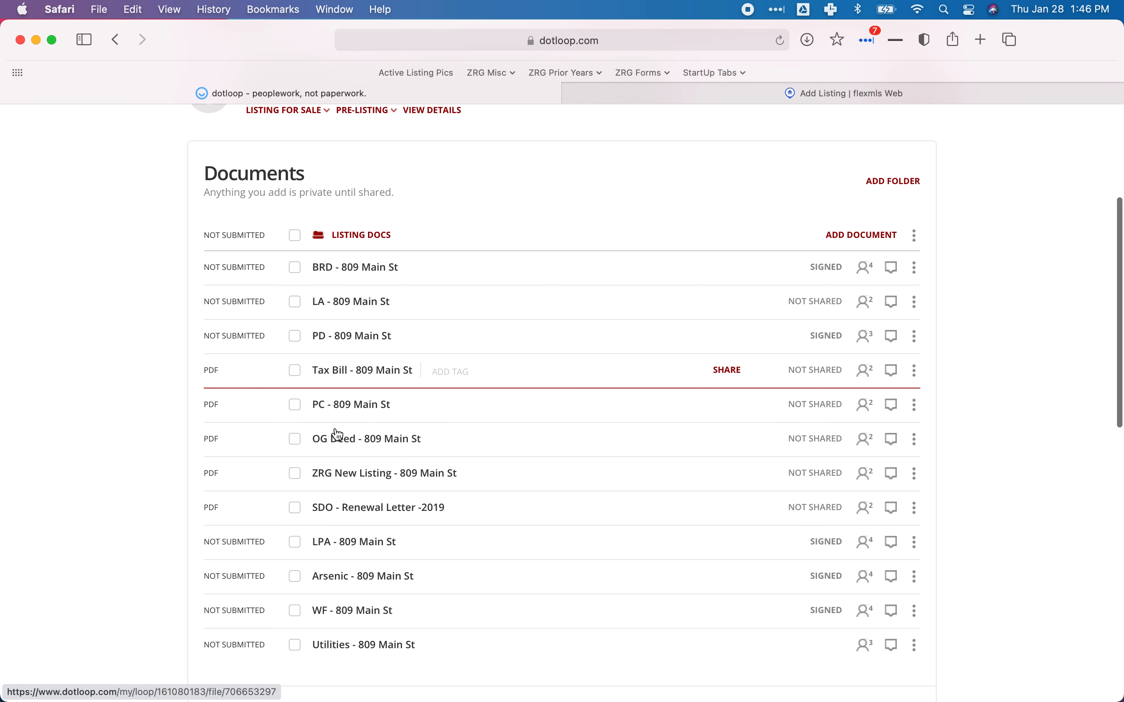
{"action": "left_click_drag", "start_coordinate": [342, 545], "coordinate": [331, 370]}
{"action": "left_click_drag", "start_coordinate": [343, 576], "coordinate": [326, 404]}
{"action": "left_click_drag", "start_coordinate": [344, 609], "coordinate": [325, 429]}
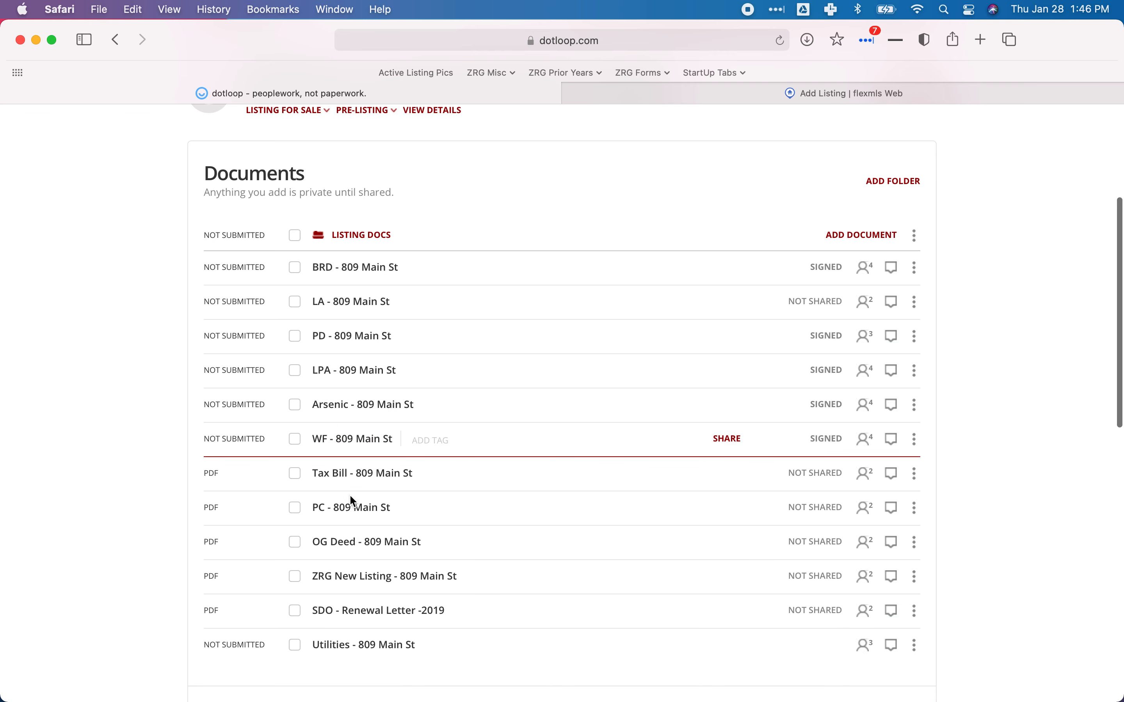
Place OG Deed then PC above Tax Bill, and move the SDO renewal letter below Utilities.
{"action": "left_click_drag", "start_coordinate": [327, 542], "coordinate": [332, 483]}
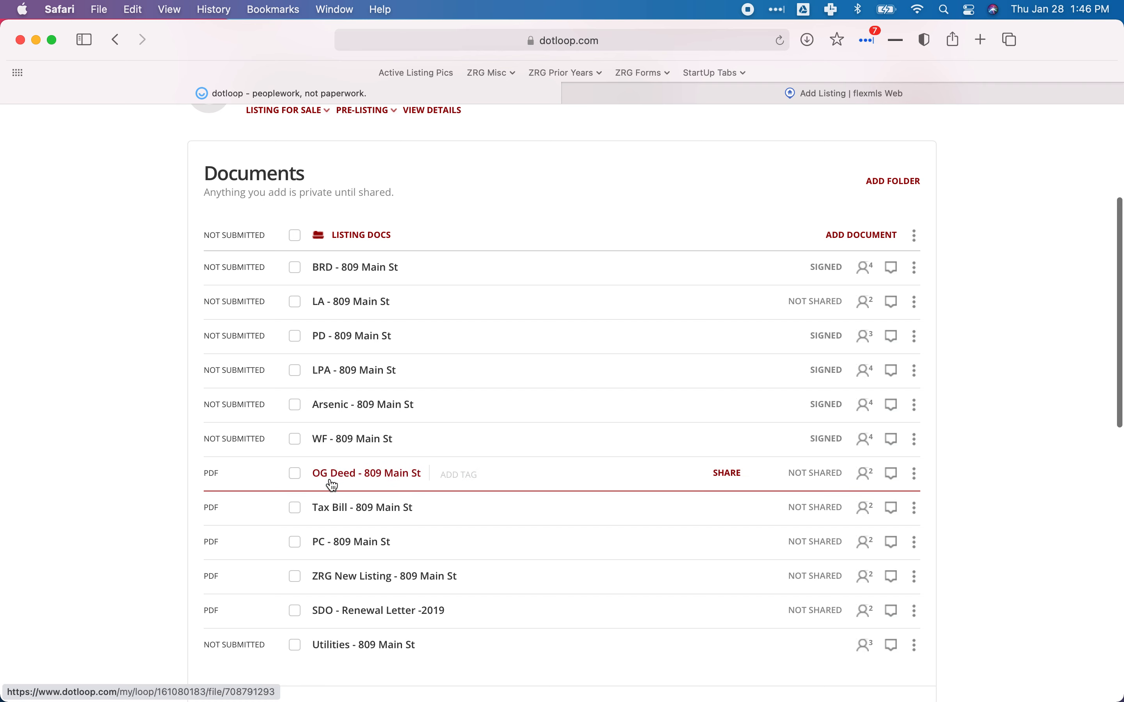
{"action": "left_click_drag", "start_coordinate": [340, 547], "coordinate": [334, 496]}
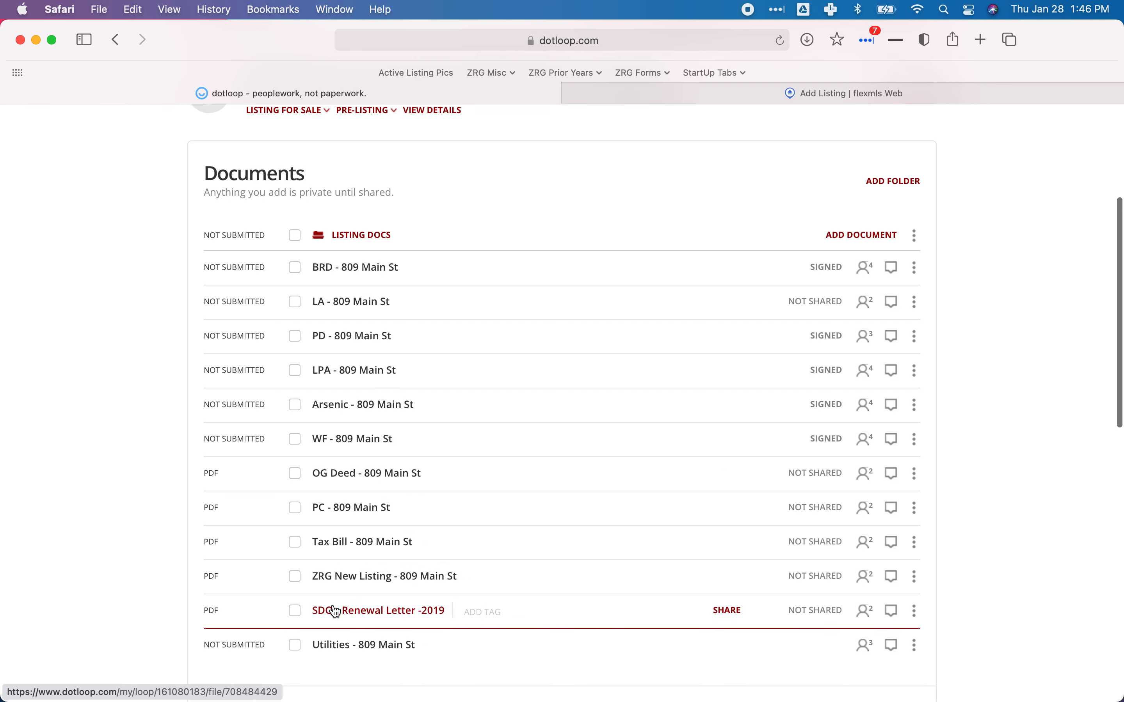
{"action": "left_click_drag", "start_coordinate": [334, 612], "coordinate": [325, 553]}
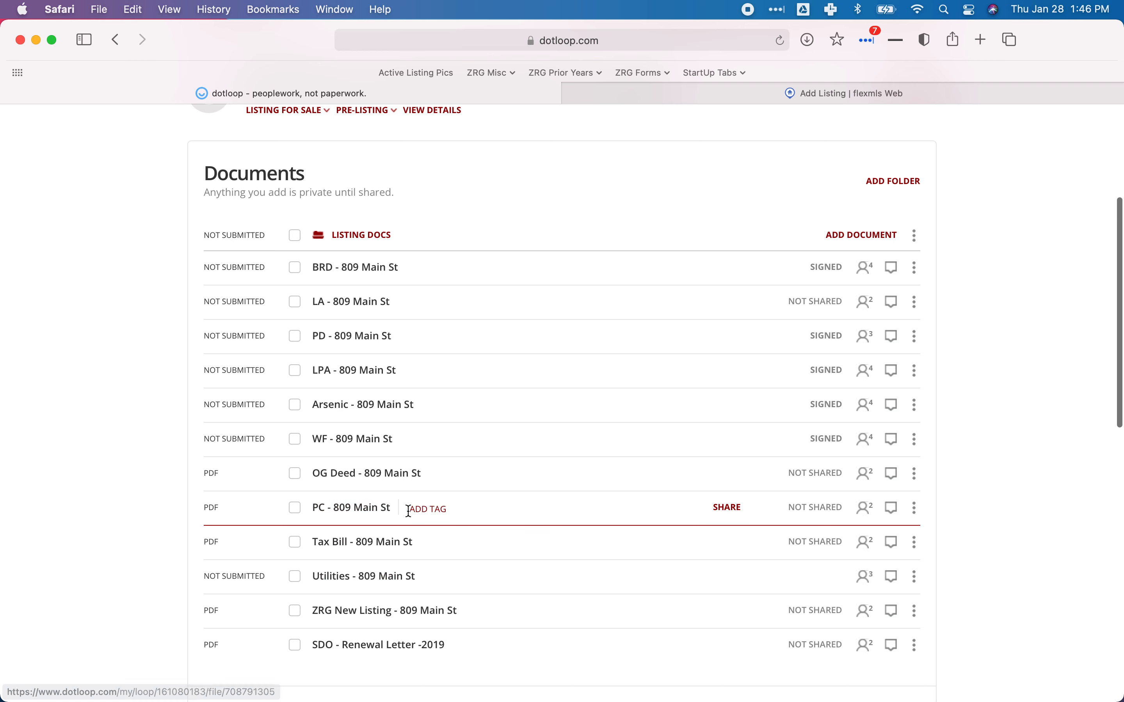
{"action": "scroll", "coordinate": [407, 511], "scroll_direction": "up", "scroll_amount": 2}
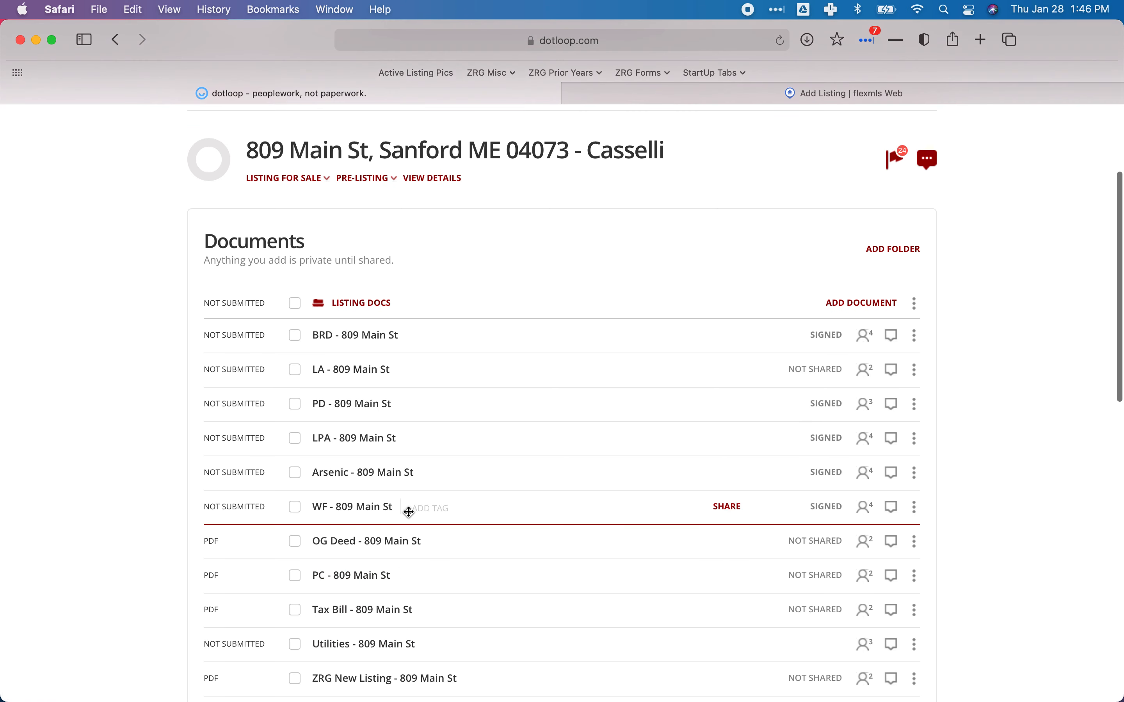
{"action": "scroll", "coordinate": [409, 512], "scroll_direction": "down", "scroll_amount": 2}
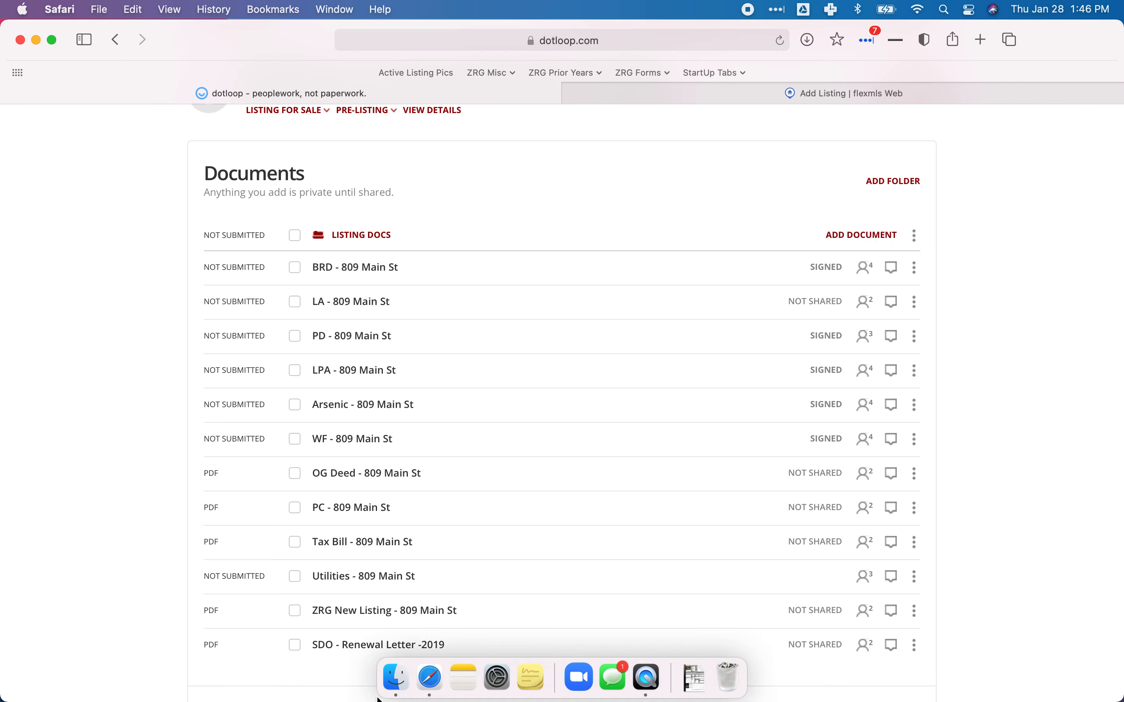
{"action": "left_click", "coordinate": [396, 679]}
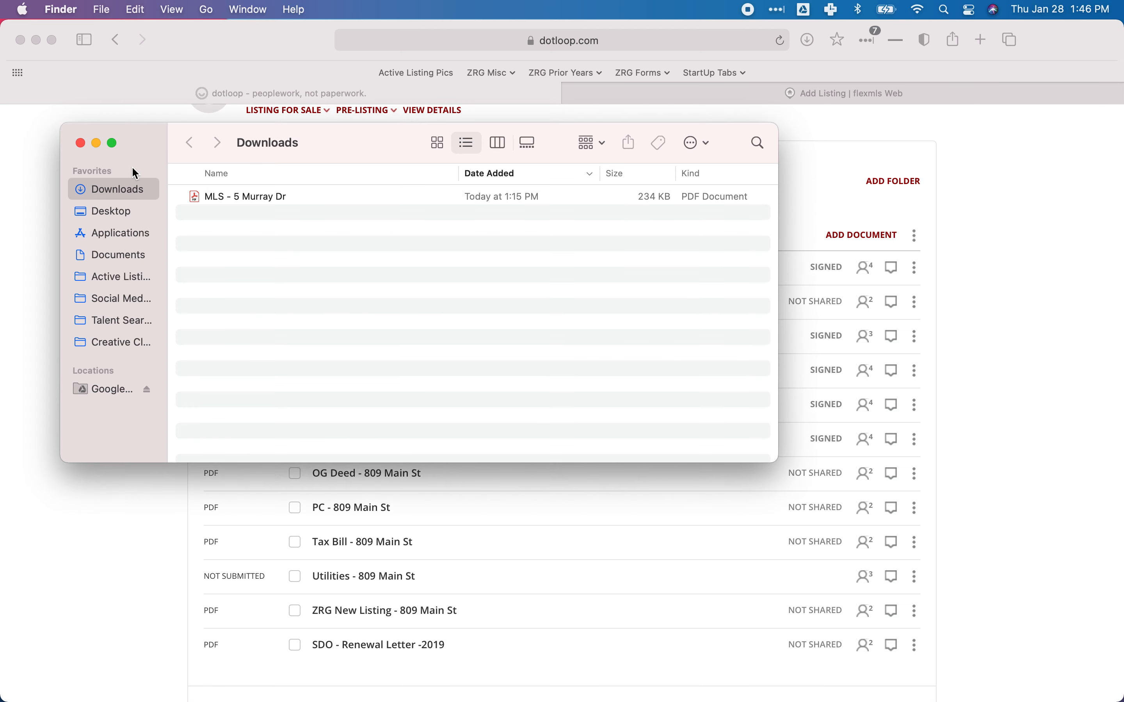
{"action": "left_click", "coordinate": [115, 212]}
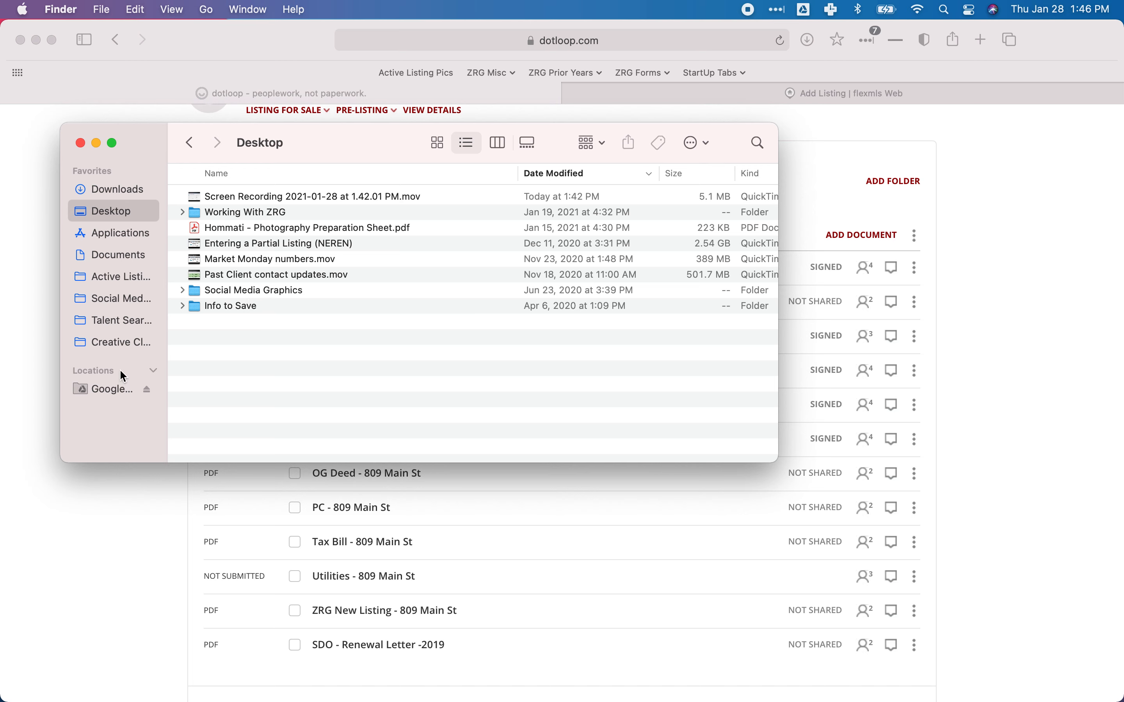
{"action": "left_click", "coordinate": [55, 174]}
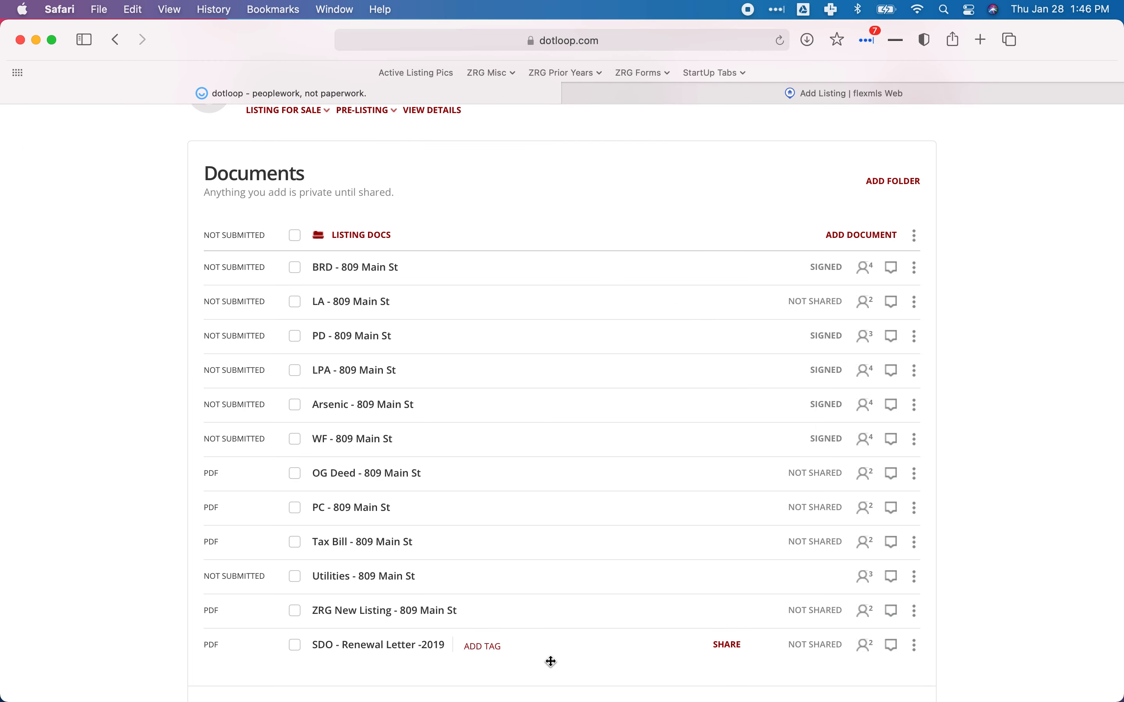
{"action": "mouse_move", "coordinate": [605, 699]}
{"action": "left_click", "coordinate": [730, 679]}
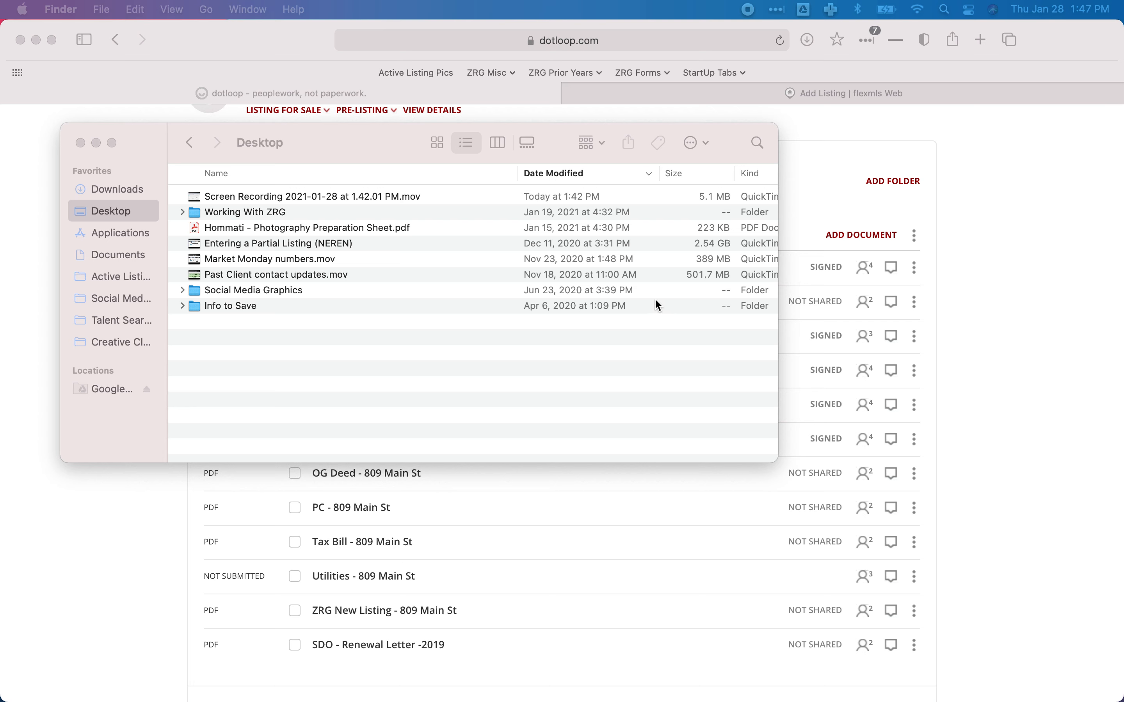
{"action": "scroll", "coordinate": [655, 299], "scroll_direction": "right", "scroll_amount": 1}
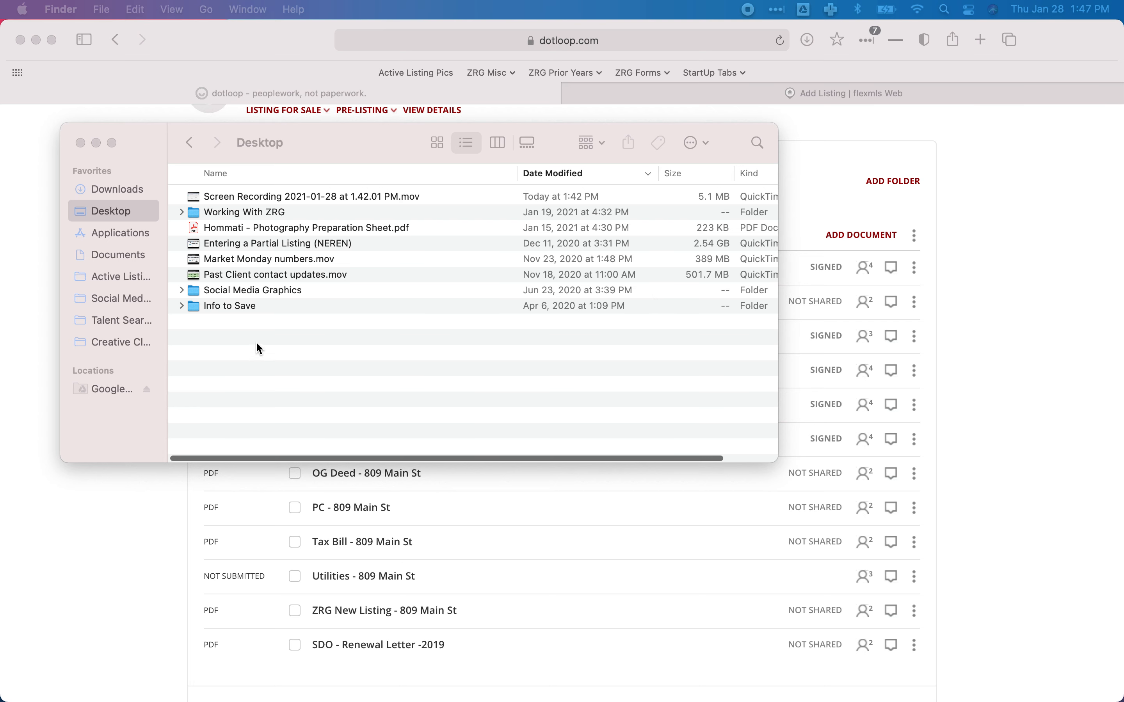
{"action": "left_click", "coordinate": [129, 193]}
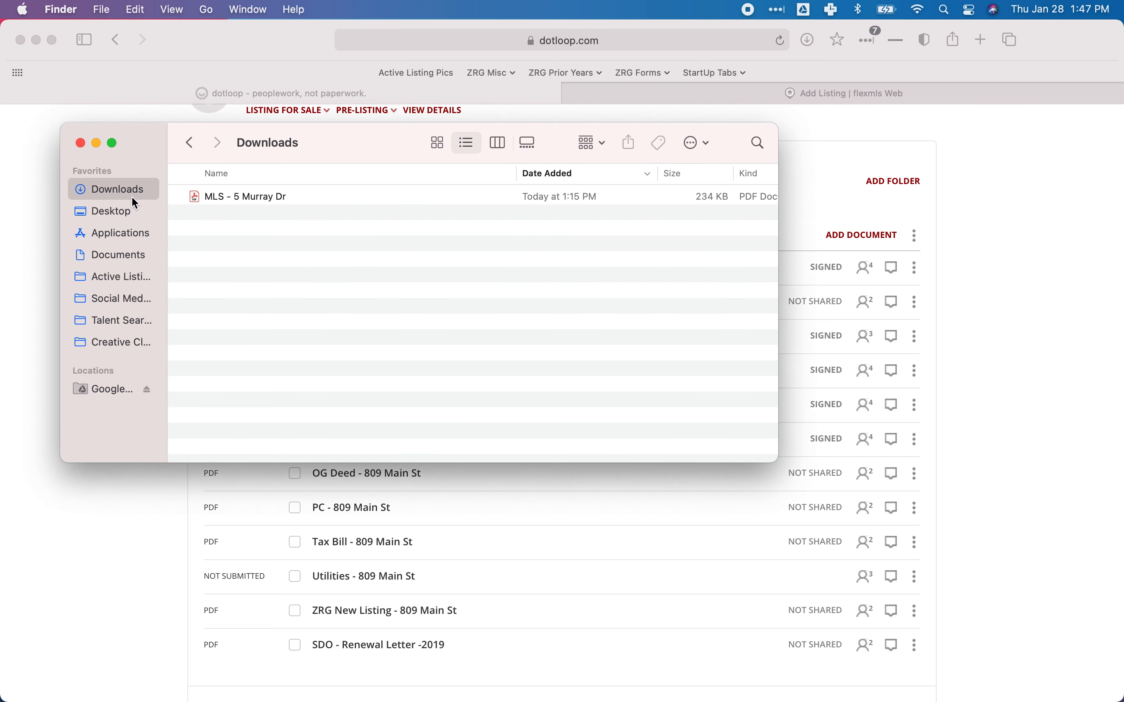
{"action": "left_click", "coordinate": [1017, 180]}
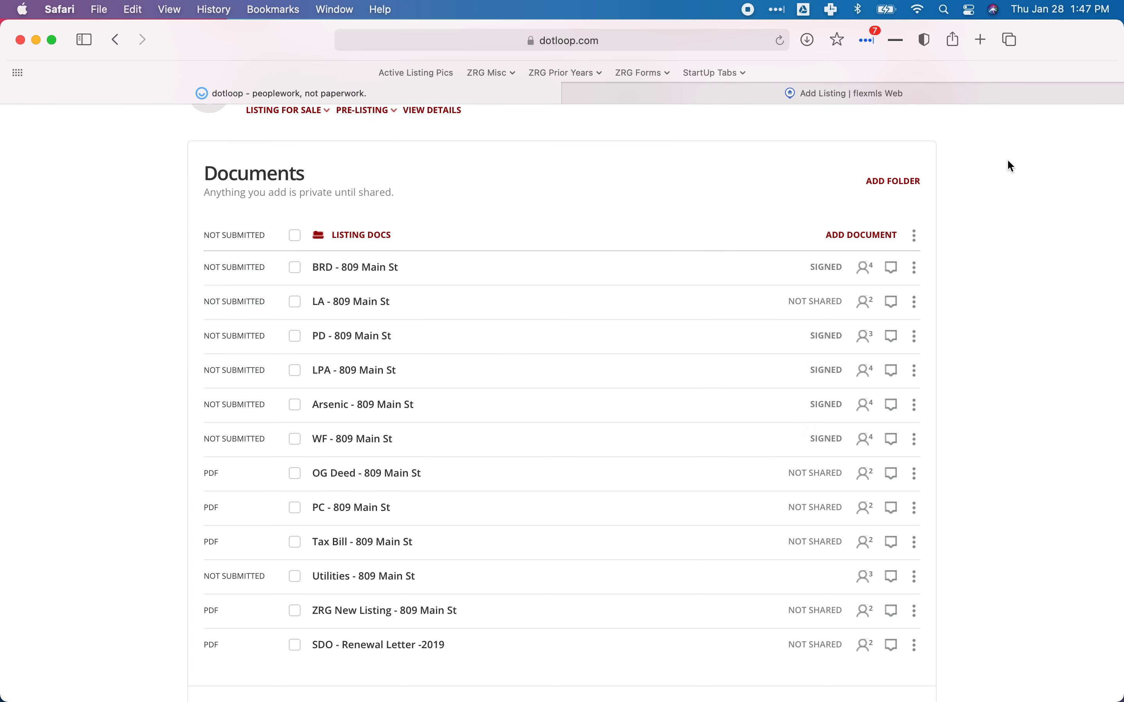
Search Google for 'sanford me gis' in a new tab and open the Sanford, ME AxisGIS result.
{"action": "left_click", "coordinate": [982, 40]}
{"action": "type", "text": "sanford me gis"}
{"action": "key", "text": "Return"}
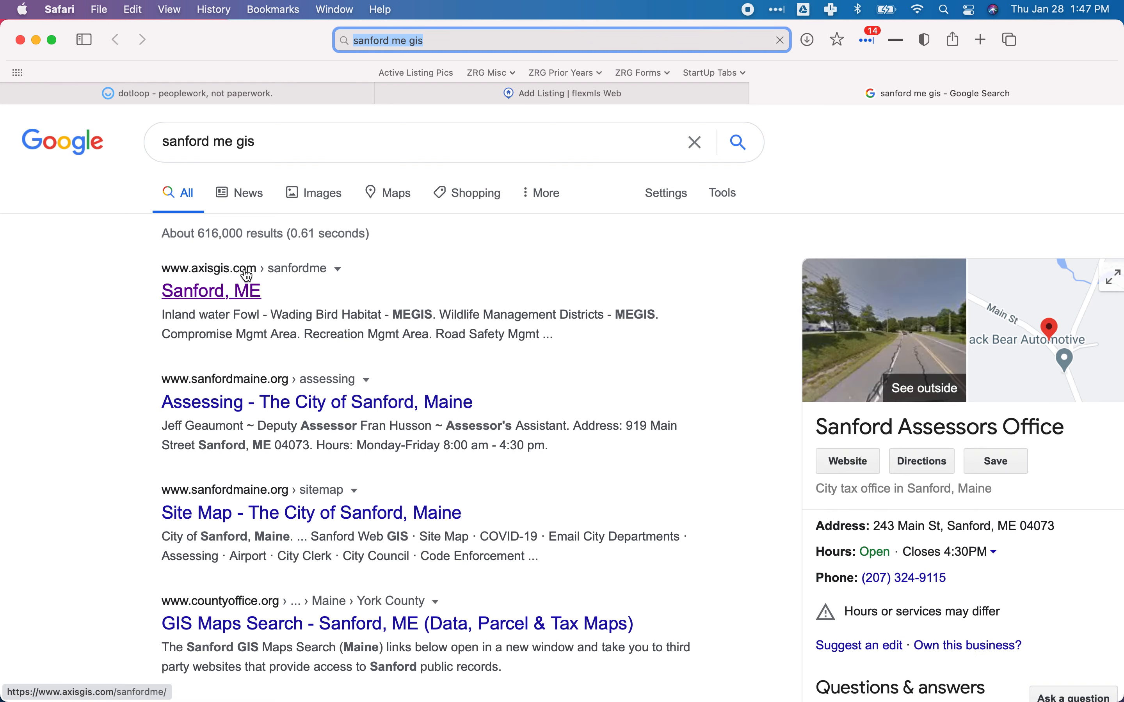
{"action": "left_click", "coordinate": [250, 276]}
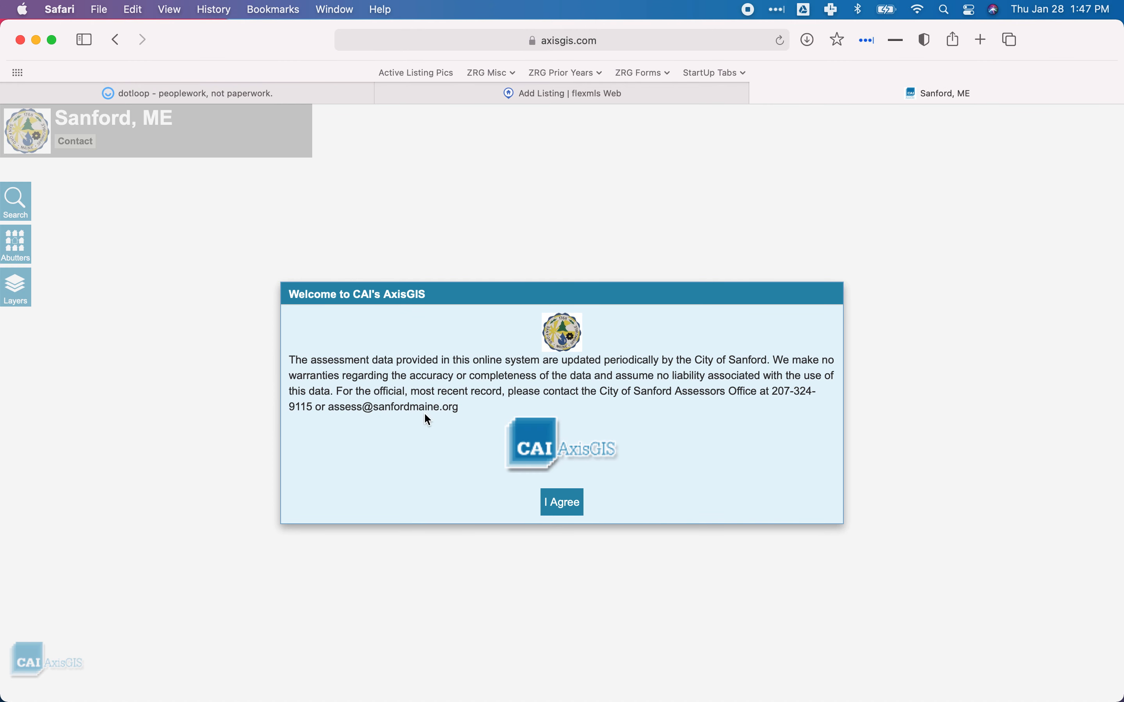
{"action": "left_click", "coordinate": [567, 515]}
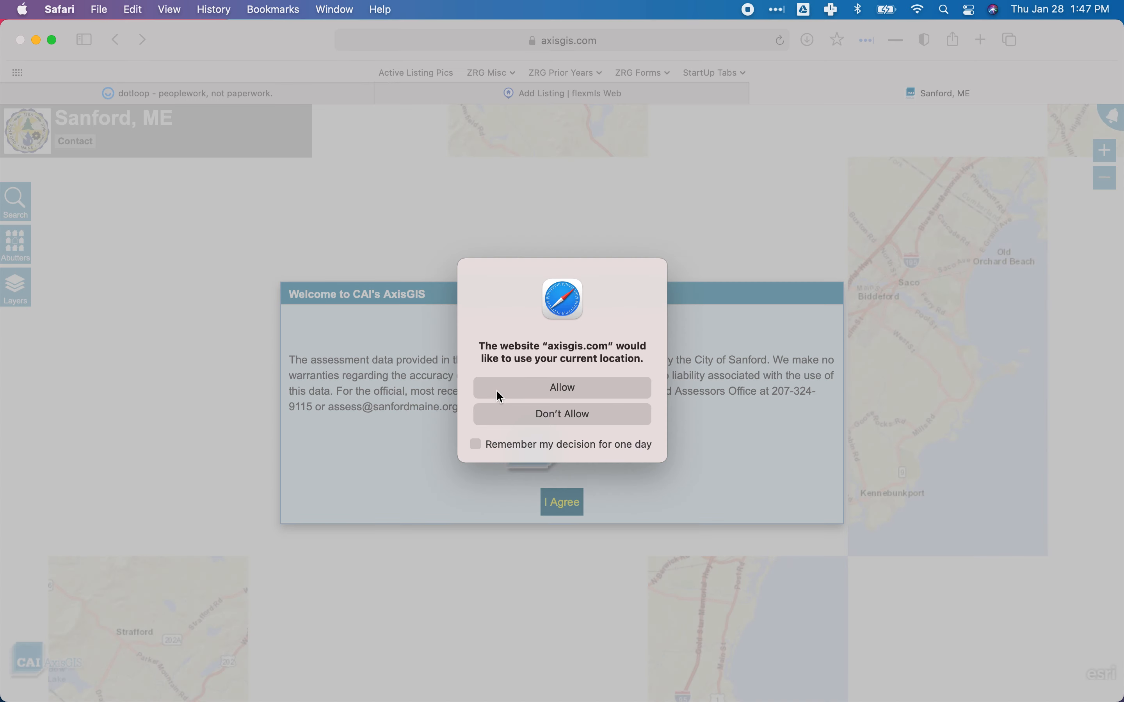
{"action": "left_click", "coordinate": [548, 390]}
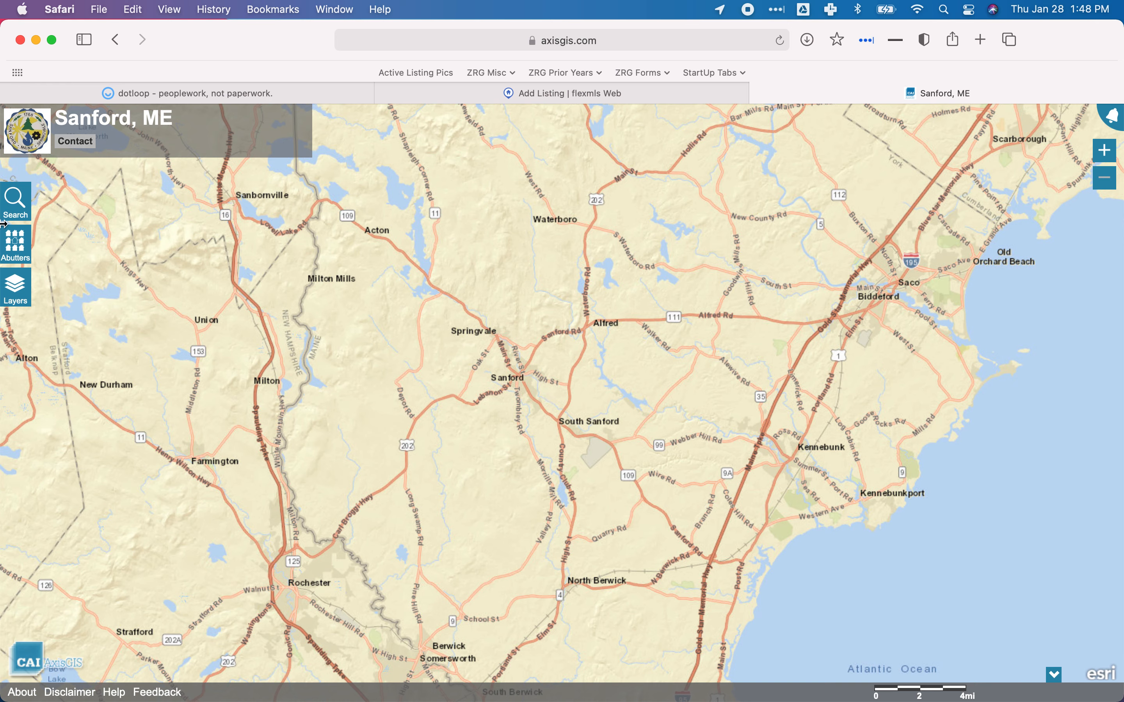
{"action": "left_click", "coordinate": [16, 200]}
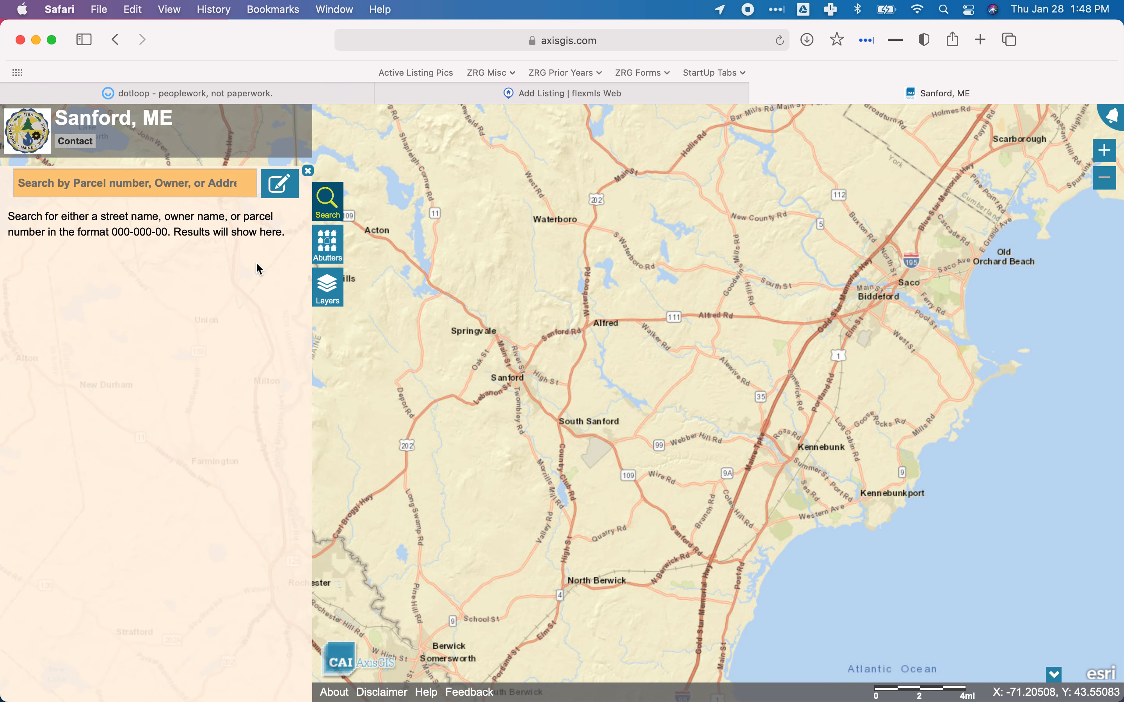
{"action": "left_click", "coordinate": [109, 181]}
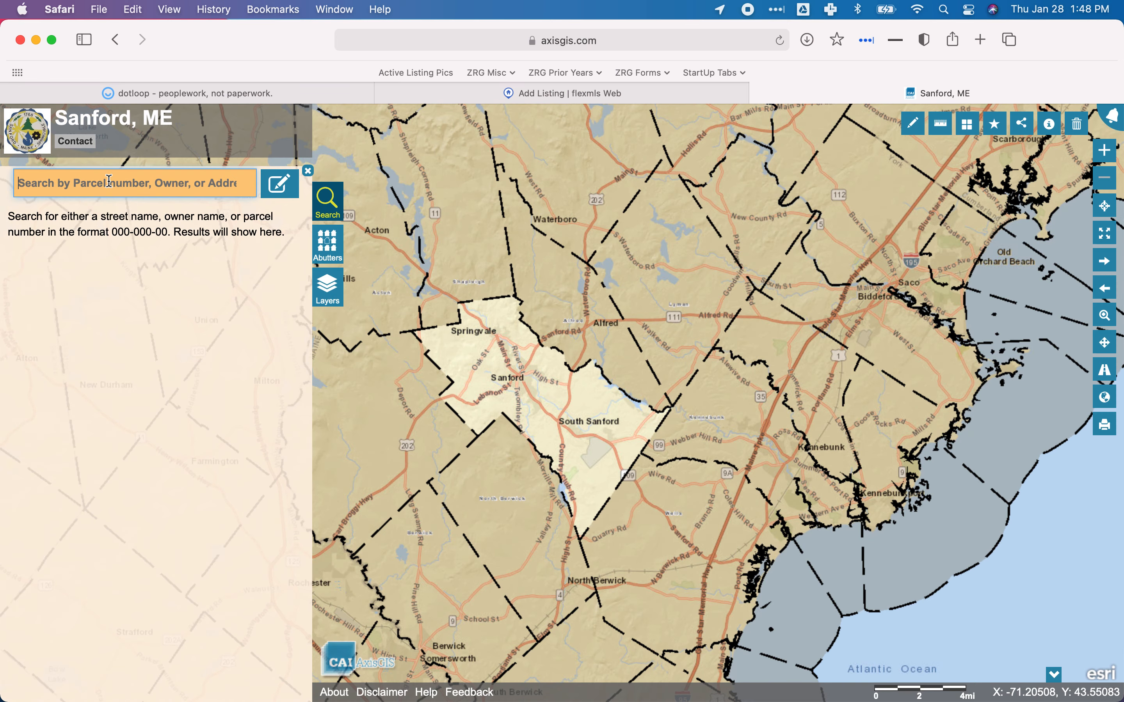
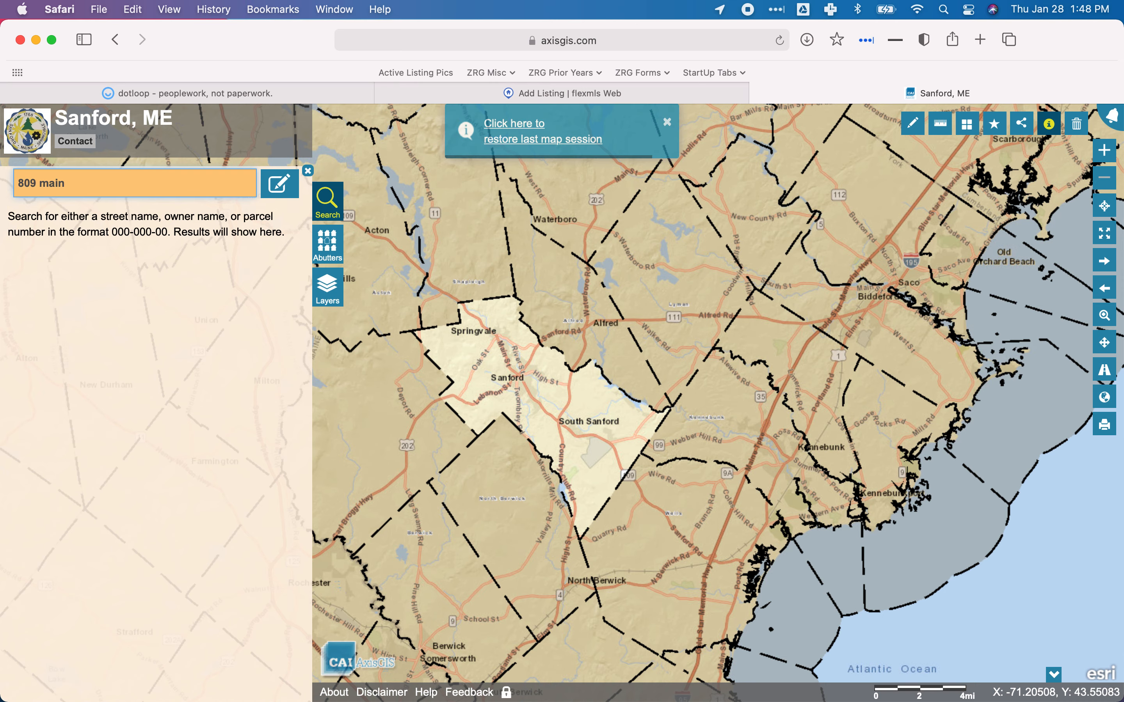
{"action": "key", "text": "Return"}
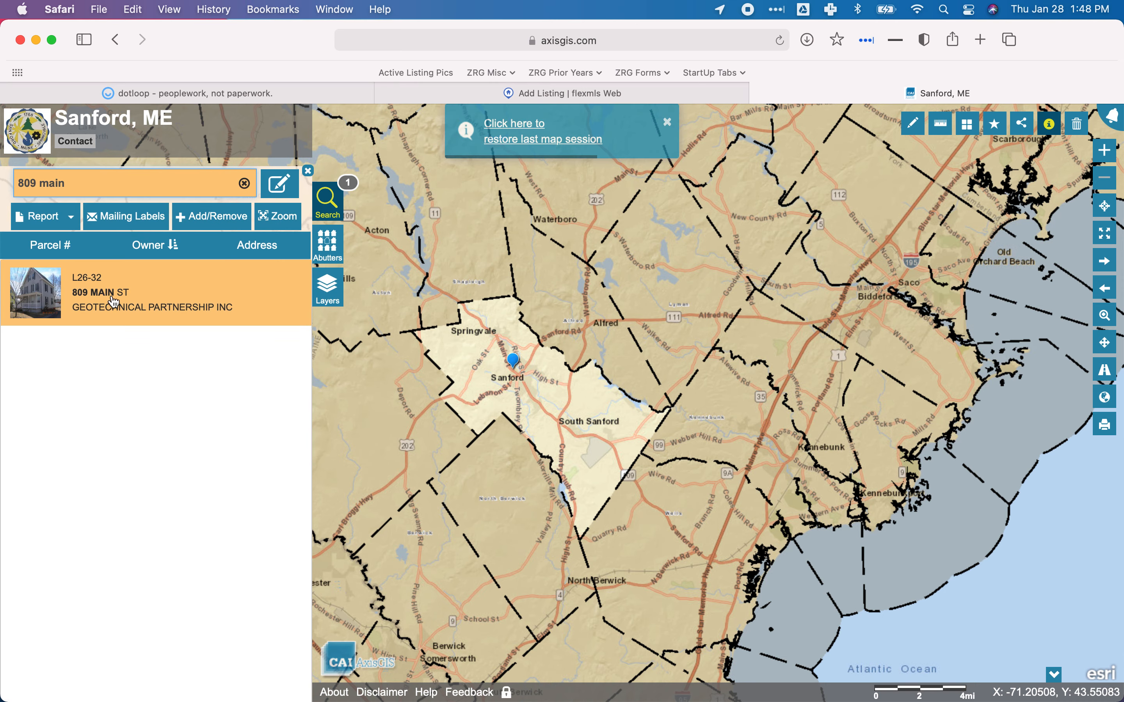
{"action": "left_click", "coordinate": [163, 313]}
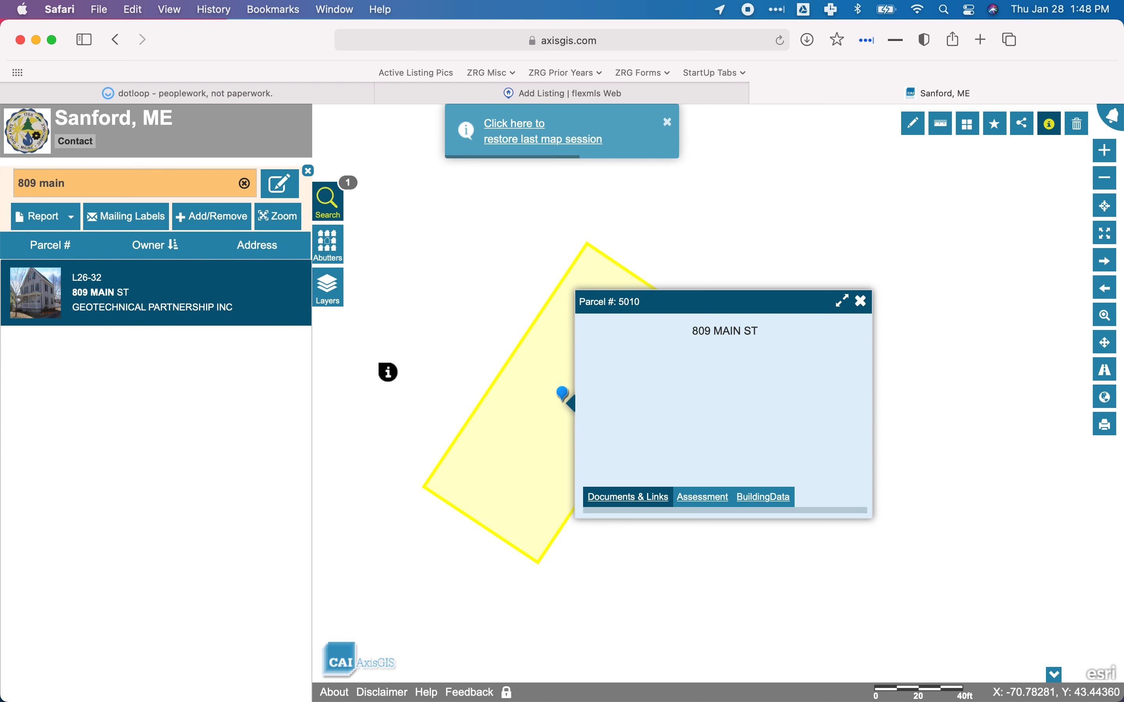
{"action": "left_click", "coordinate": [860, 300]}
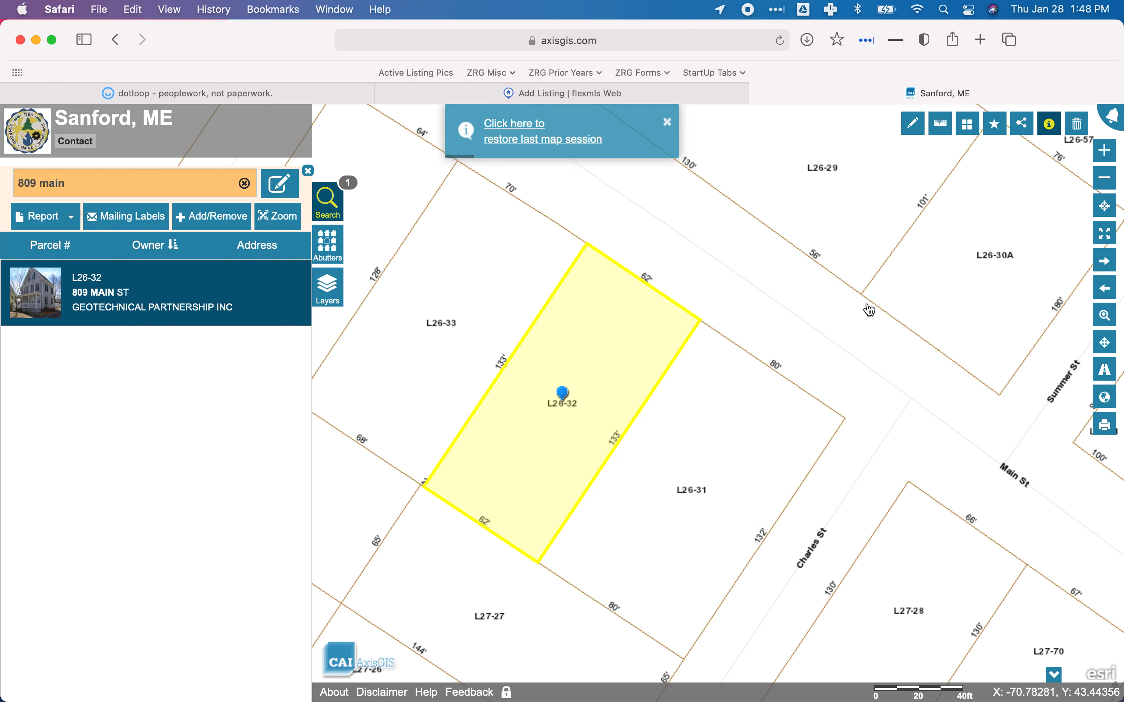
{"action": "mouse_move", "coordinate": [759, 414]}
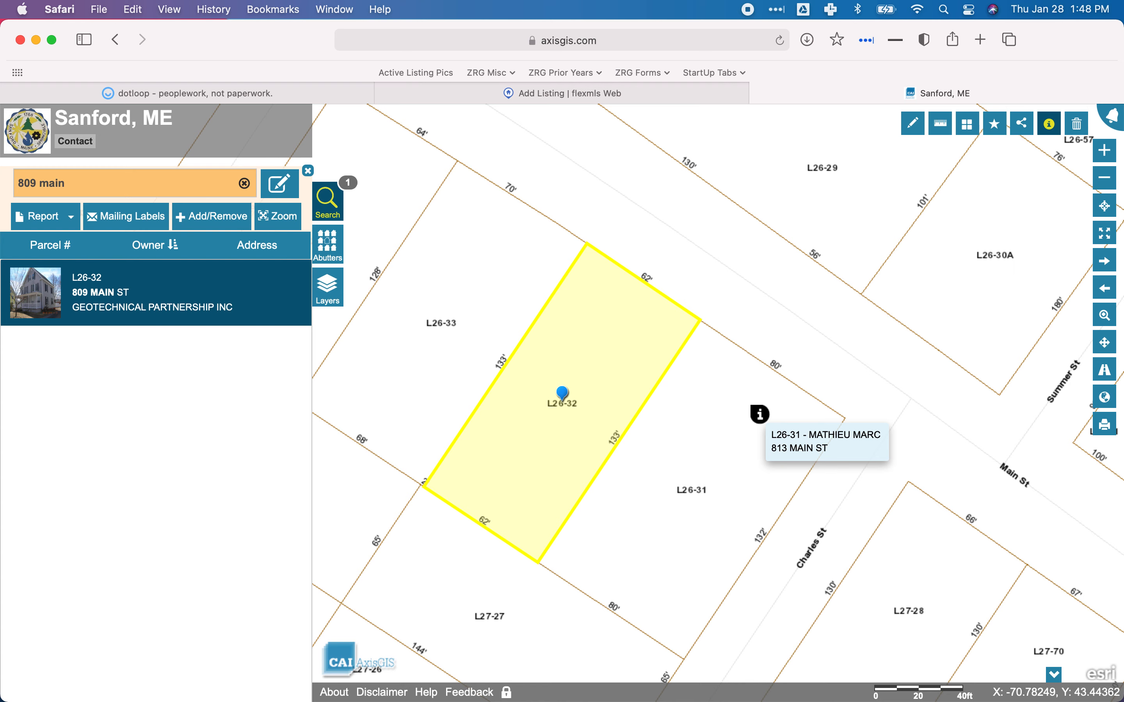
{"action": "left_click_drag", "start_coordinate": [369, 139], "coordinate": [831, 659]}
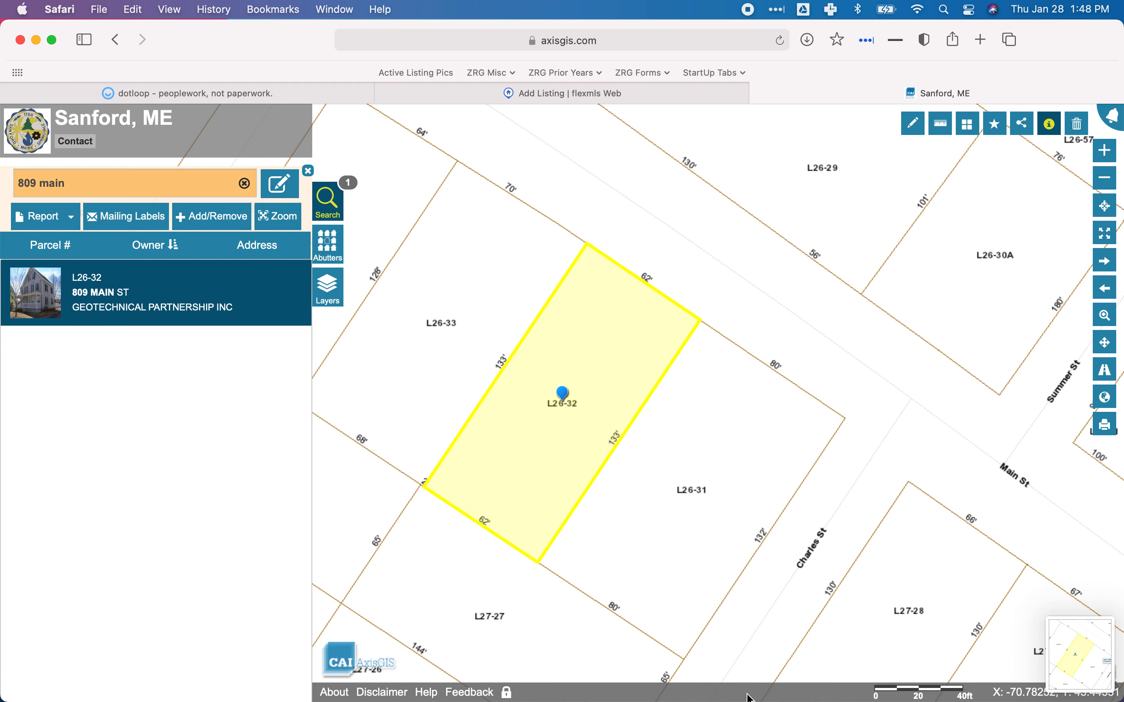
Discard the first capture and retake a screenshot of the outlined L26-32 parcel map.
{"action": "left_click", "coordinate": [1112, 665]}
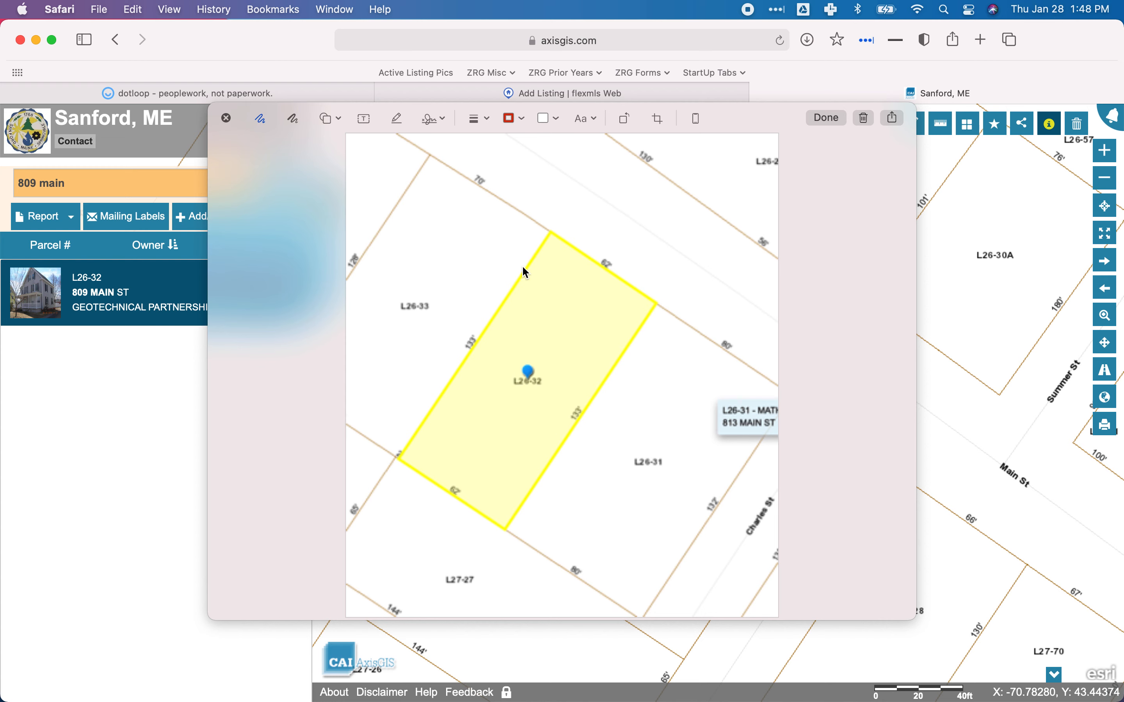
{"action": "left_click", "coordinate": [227, 120]}
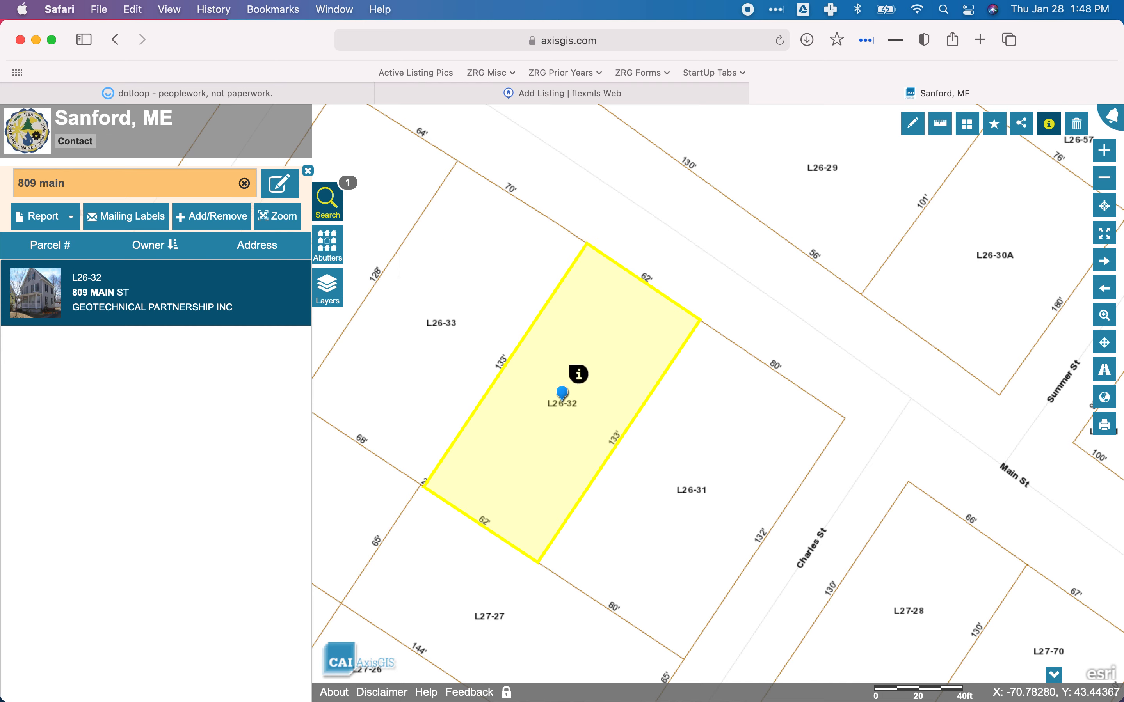
{"action": "mouse_move", "coordinate": [578, 374]}
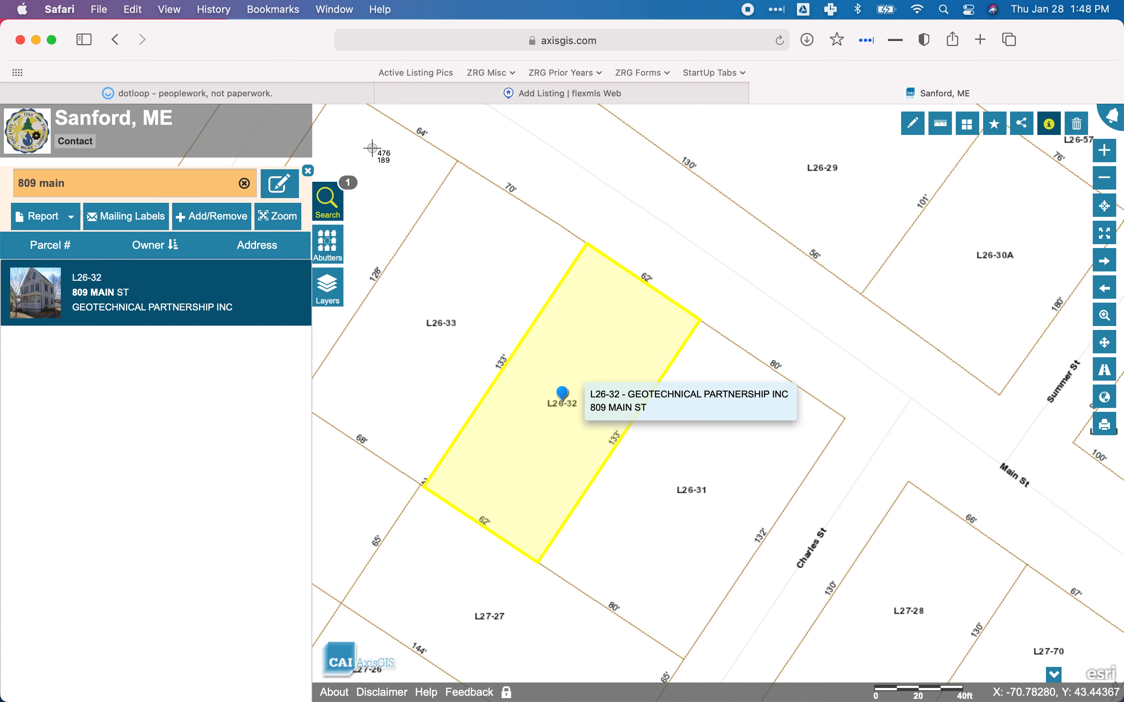
{"action": "left_click_drag", "start_coordinate": [370, 142], "coordinate": [906, 671]}
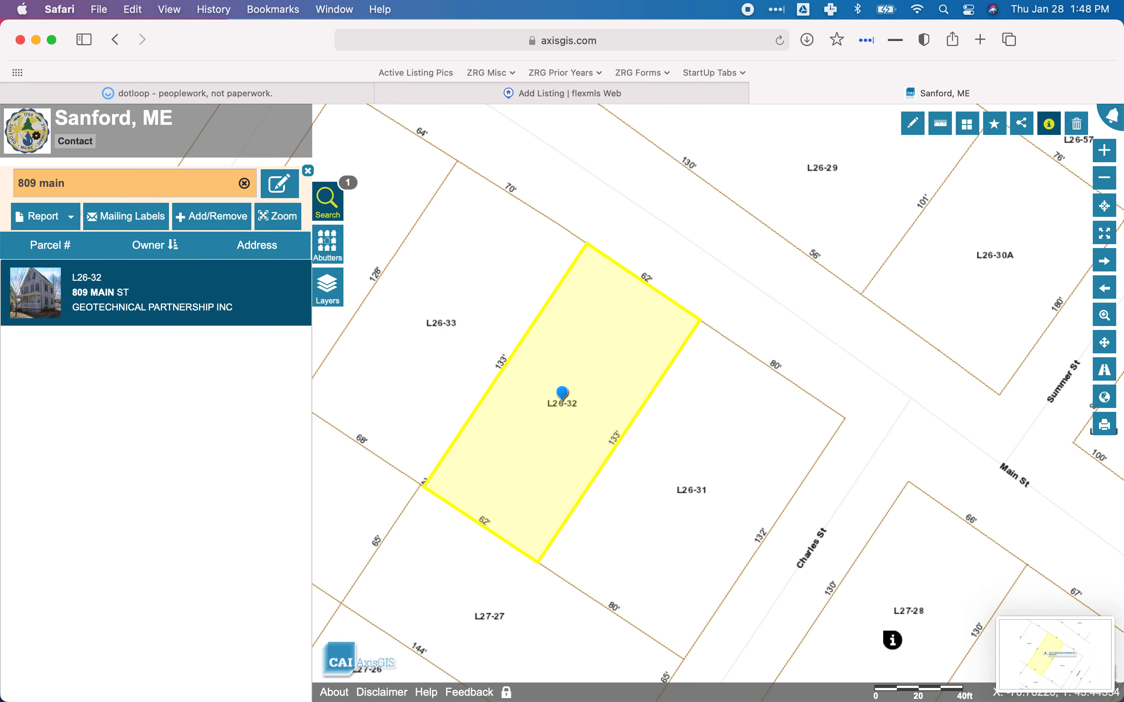
{"action": "left_click", "coordinate": [402, 664]}
{"action": "left_click", "coordinate": [116, 212]}
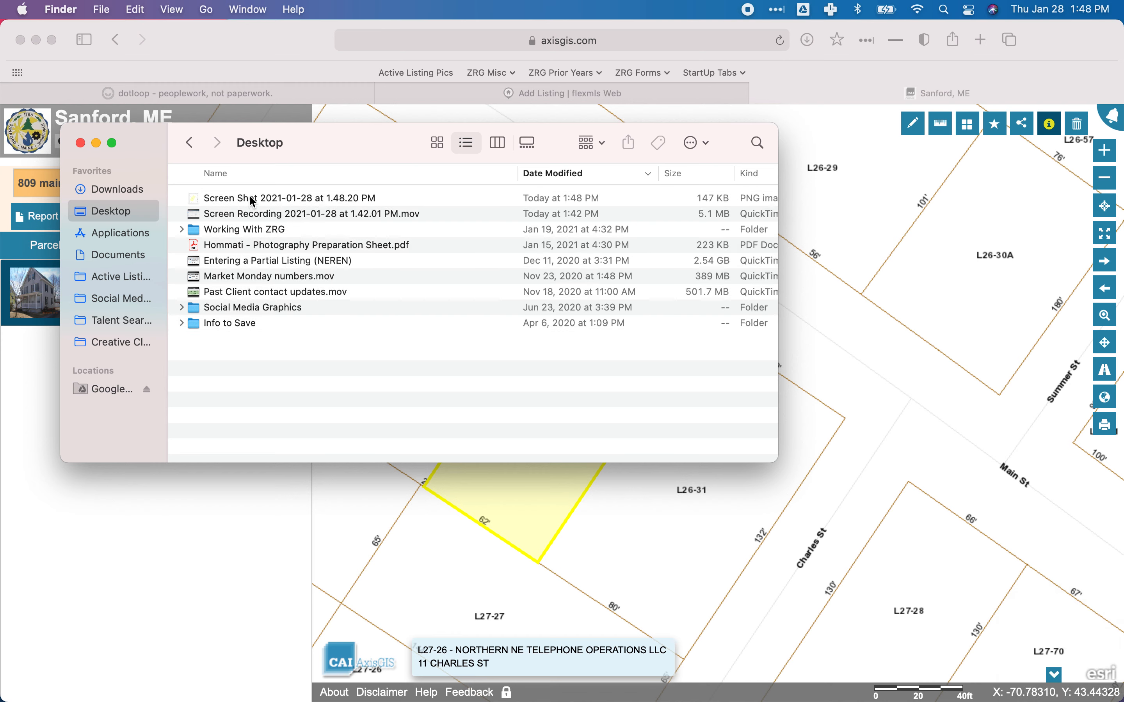
{"action": "right_click", "coordinate": [284, 196]}
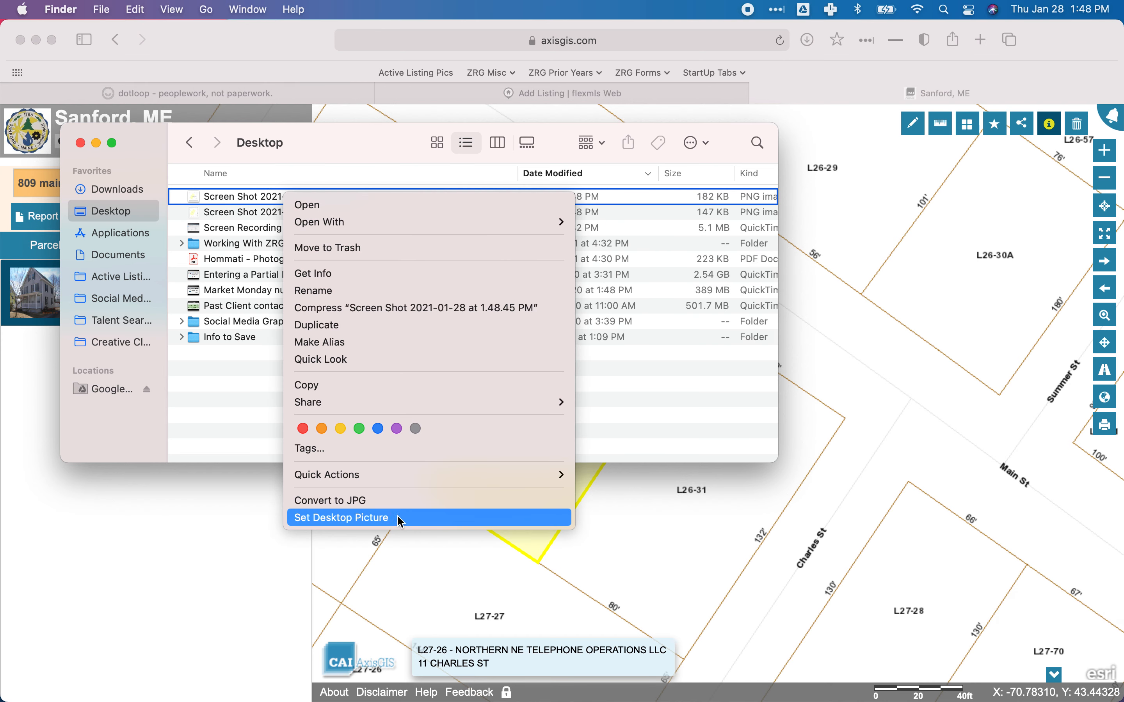
{"action": "left_click", "coordinate": [608, 508]}
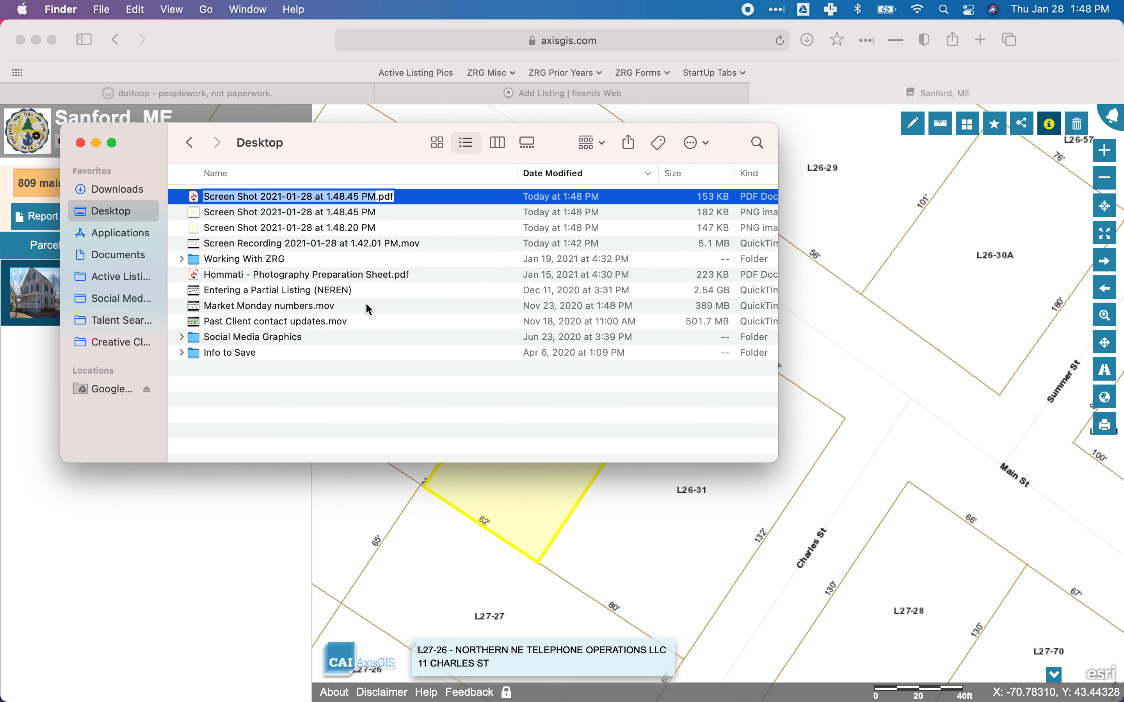
{"action": "key", "text": "Return"}
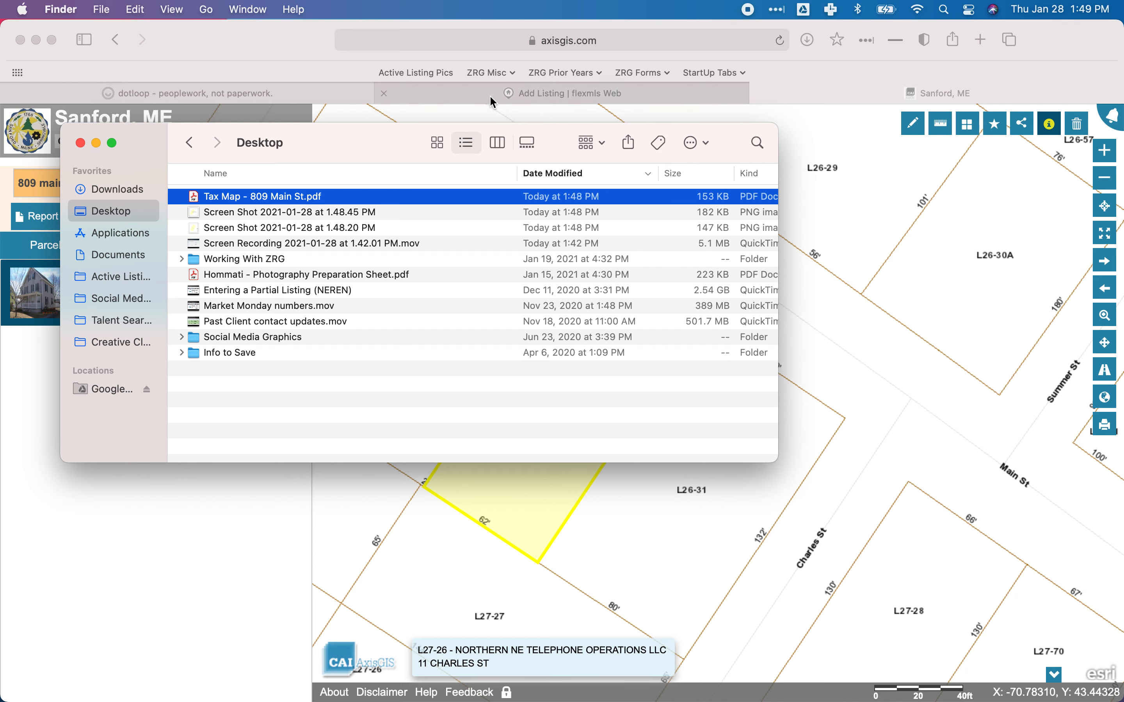
{"action": "left_click", "coordinate": [219, 94]}
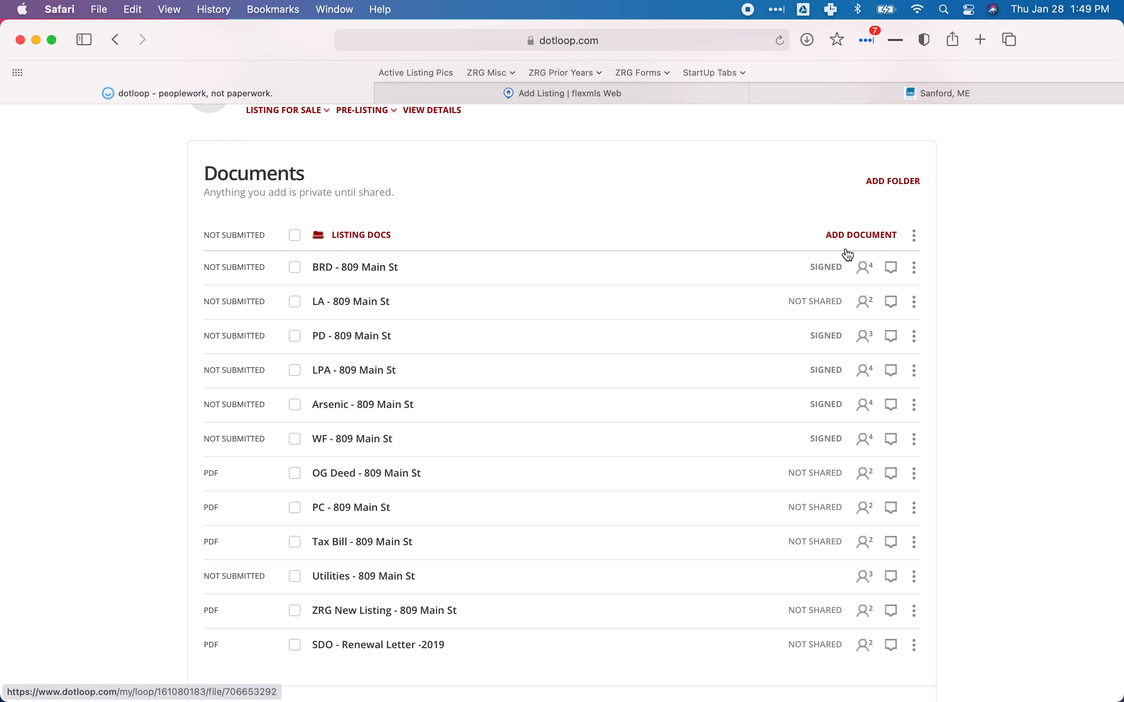
{"action": "left_click", "coordinate": [867, 236]}
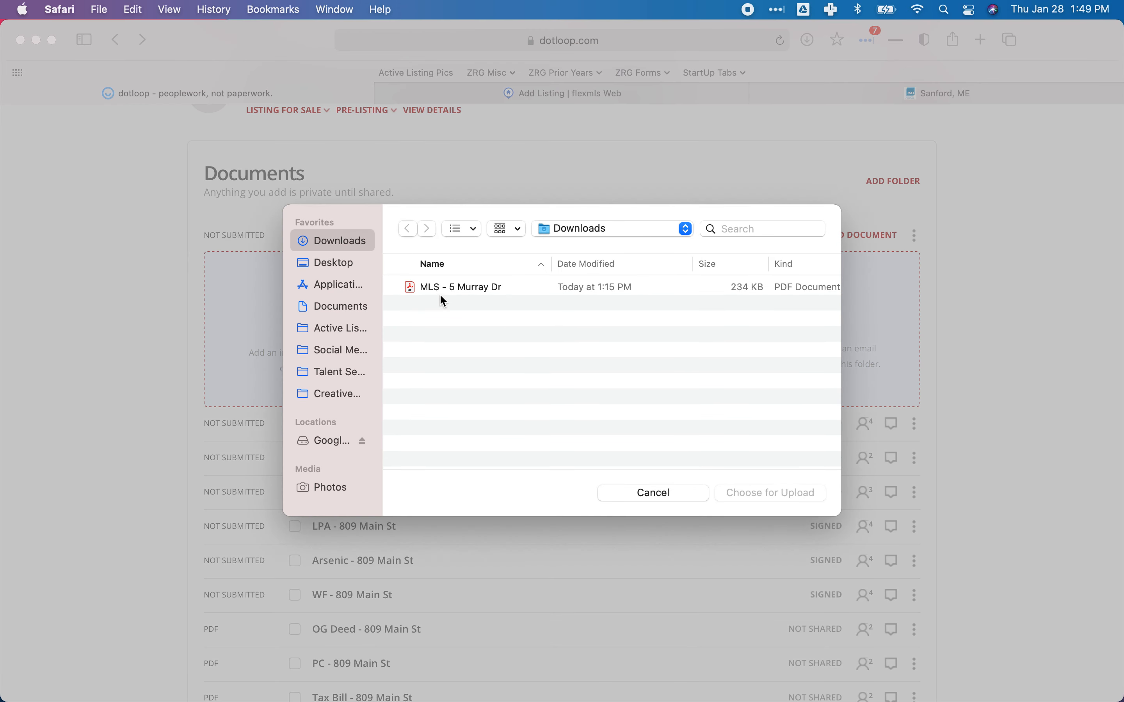
{"action": "left_click", "coordinate": [348, 263]}
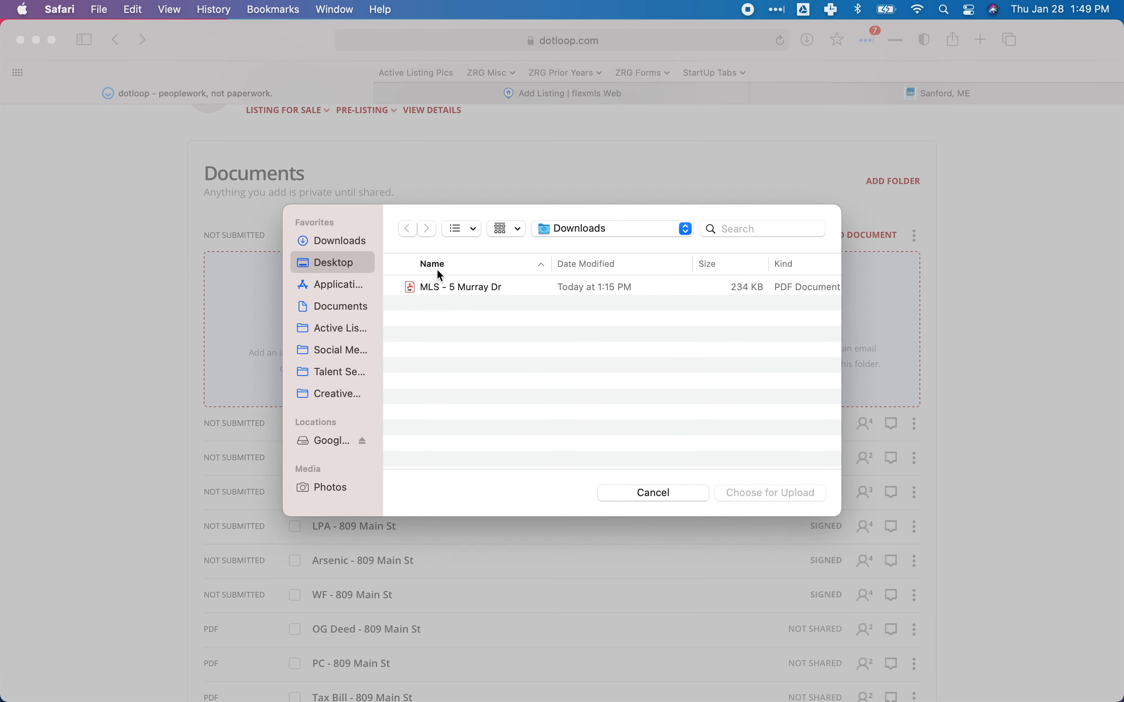
{"action": "double_click", "coordinate": [466, 444]}
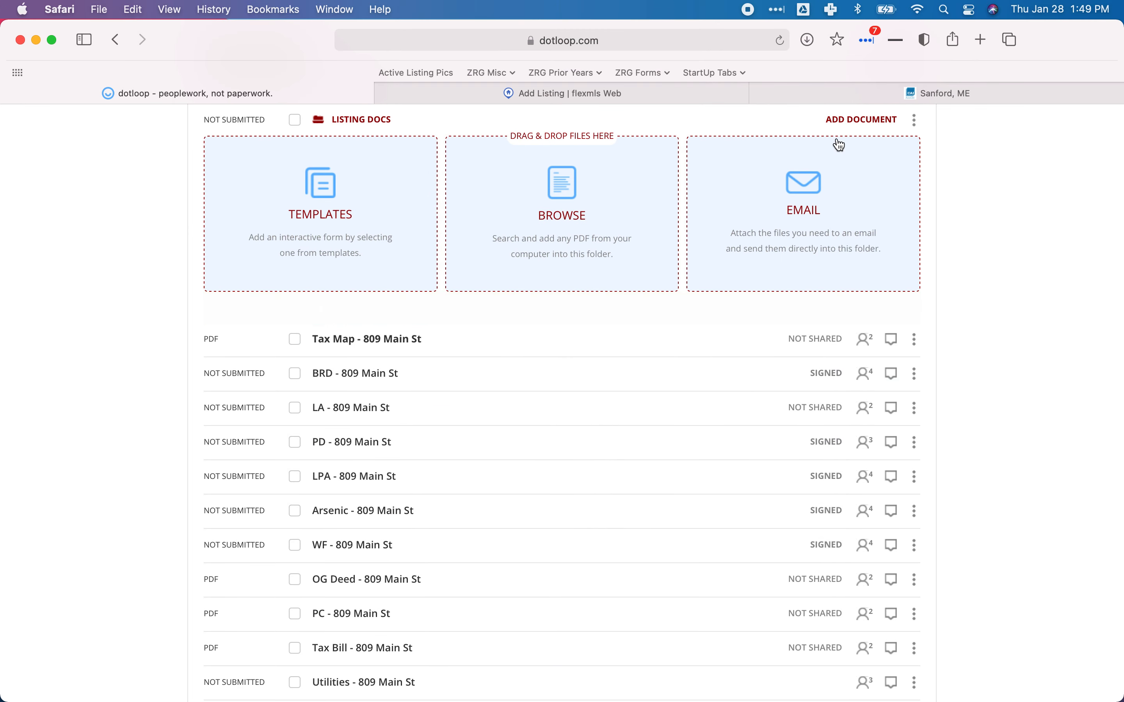
{"action": "left_click", "coordinate": [363, 311]}
{"action": "left_click_drag", "start_coordinate": [363, 311], "coordinate": [354, 579]}
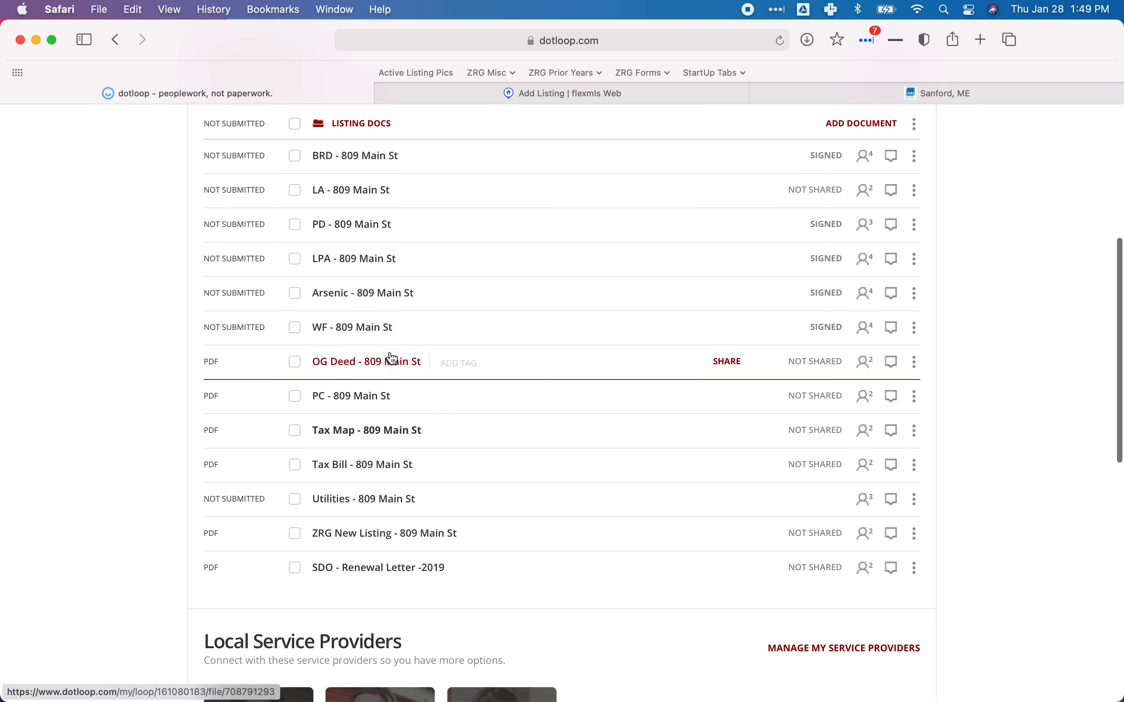
Tick LA, PD, OG Deed, PC, Tax Map, Tax Bill, Utilities and ZRG New Listing.
{"action": "left_click", "coordinate": [300, 193]}
{"action": "left_click", "coordinate": [298, 229]}
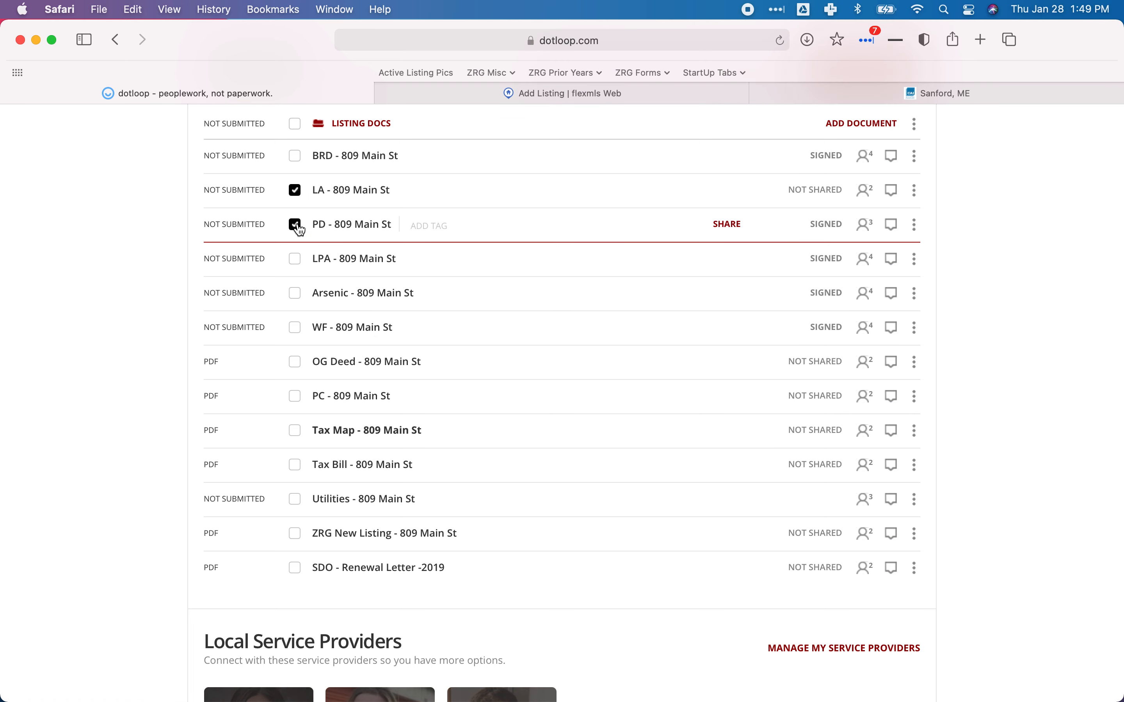
{"action": "left_click", "coordinate": [299, 367]}
{"action": "left_click", "coordinate": [297, 399]}
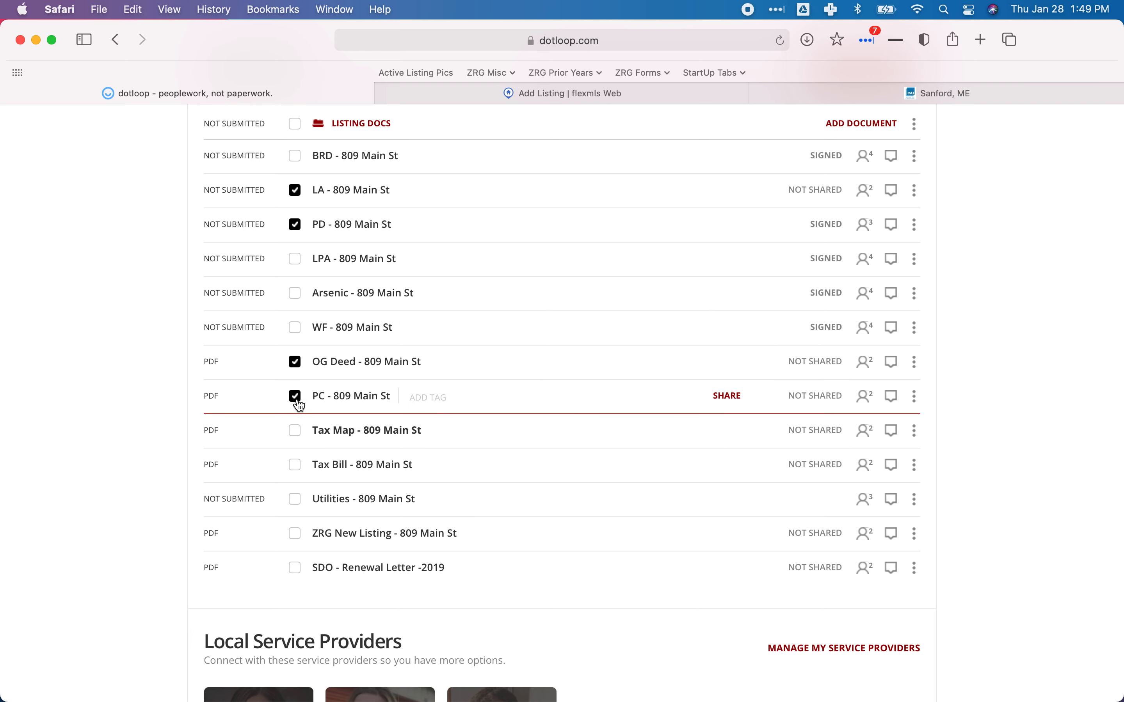
{"action": "left_click", "coordinate": [298, 437]}
{"action": "left_click", "coordinate": [296, 466]}
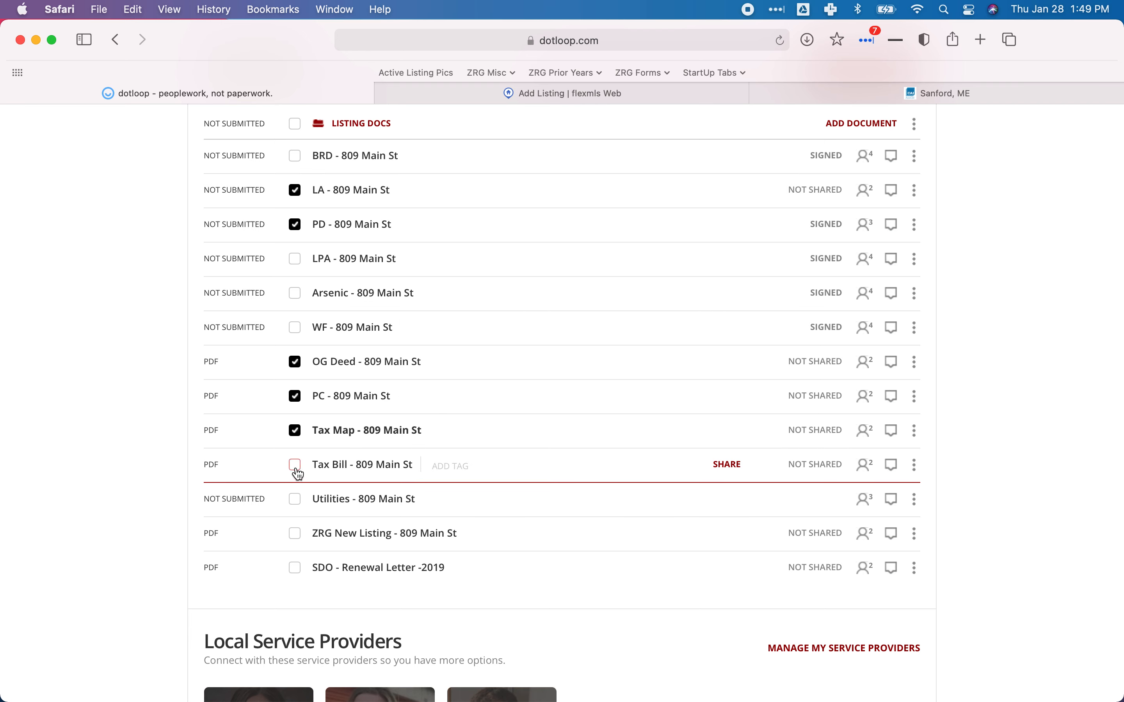
{"action": "left_click", "coordinate": [296, 500]}
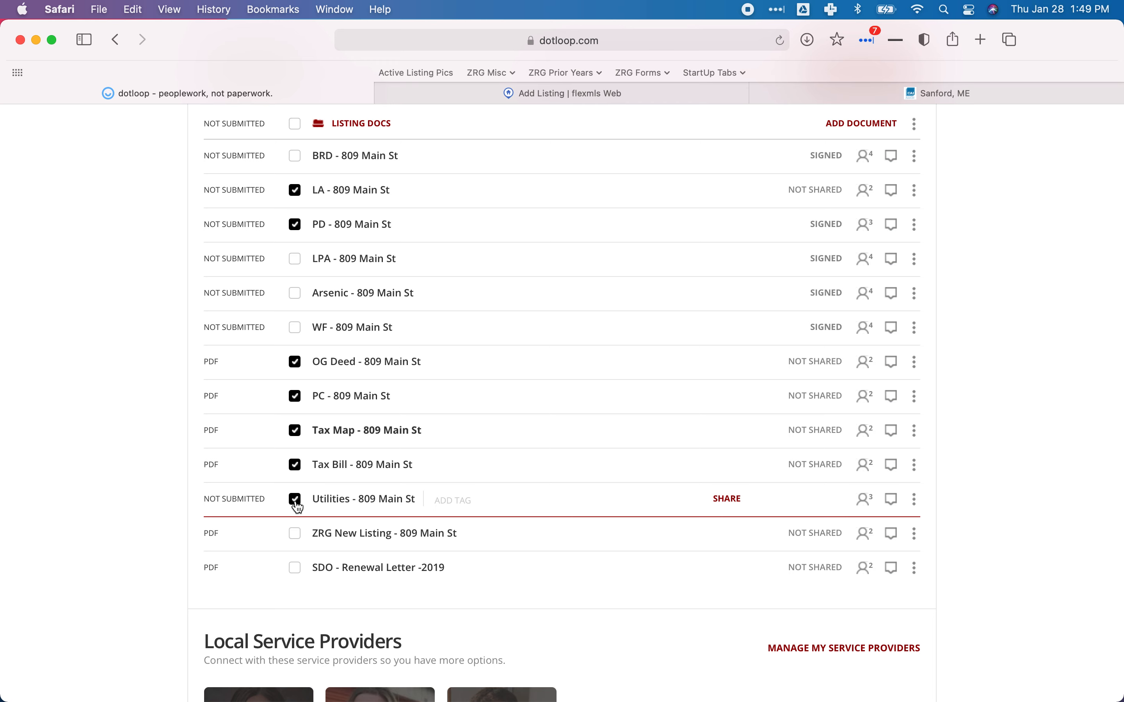
{"action": "left_click", "coordinate": [295, 534]}
{"action": "scroll", "coordinate": [394, 507], "scroll_direction": "up", "scroll_amount": 5}
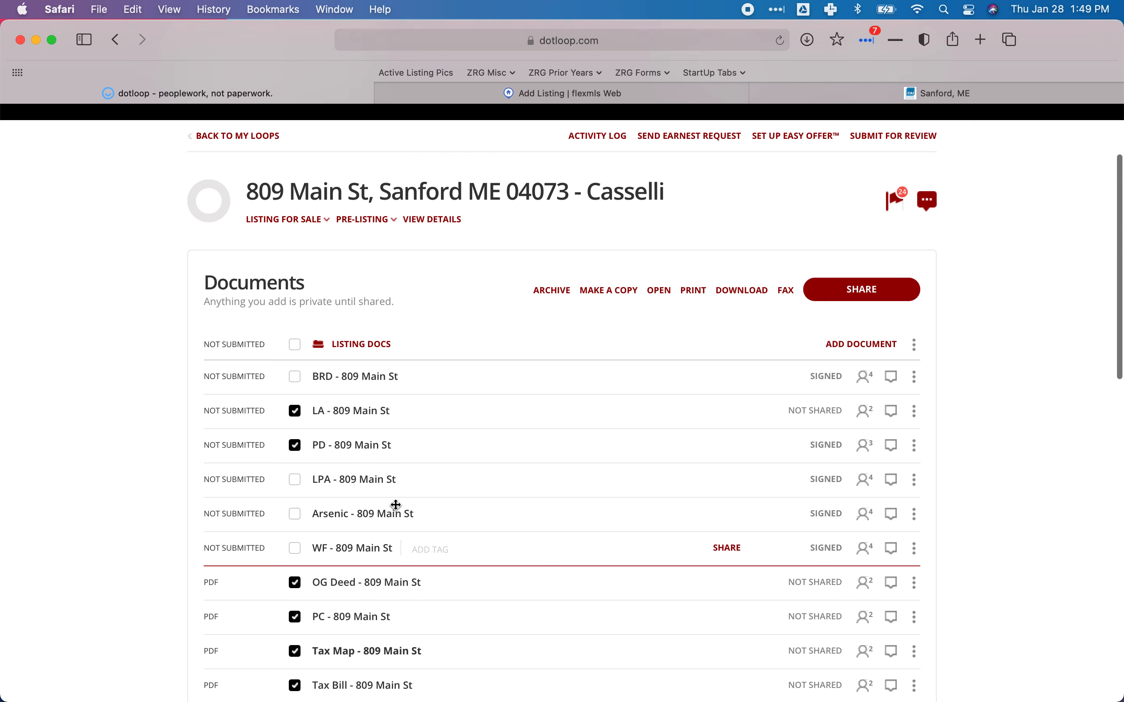
Open the ticked documents together in the viewer and close the Sanford, ME map tab.
{"action": "left_click", "coordinate": [660, 292]}
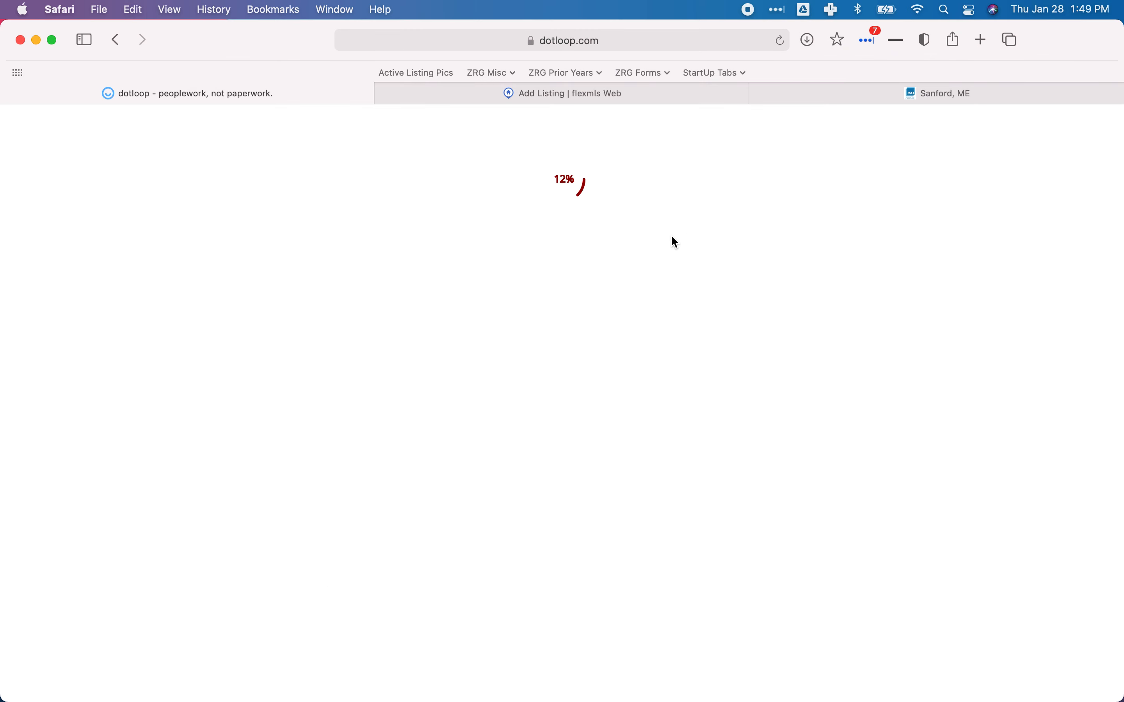
{"action": "left_click", "coordinate": [762, 94]}
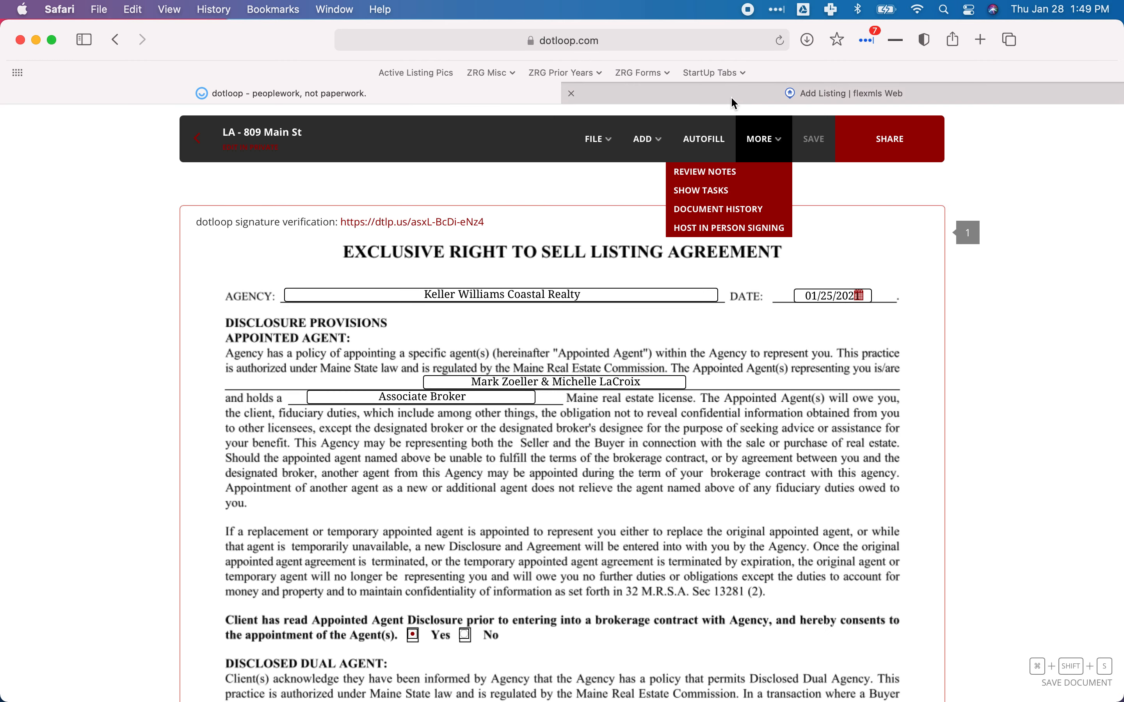
{"action": "mouse_move", "coordinate": [732, 98]}
{"action": "scroll", "coordinate": [529, 291], "scroll_direction": "down", "scroll_amount": 15}
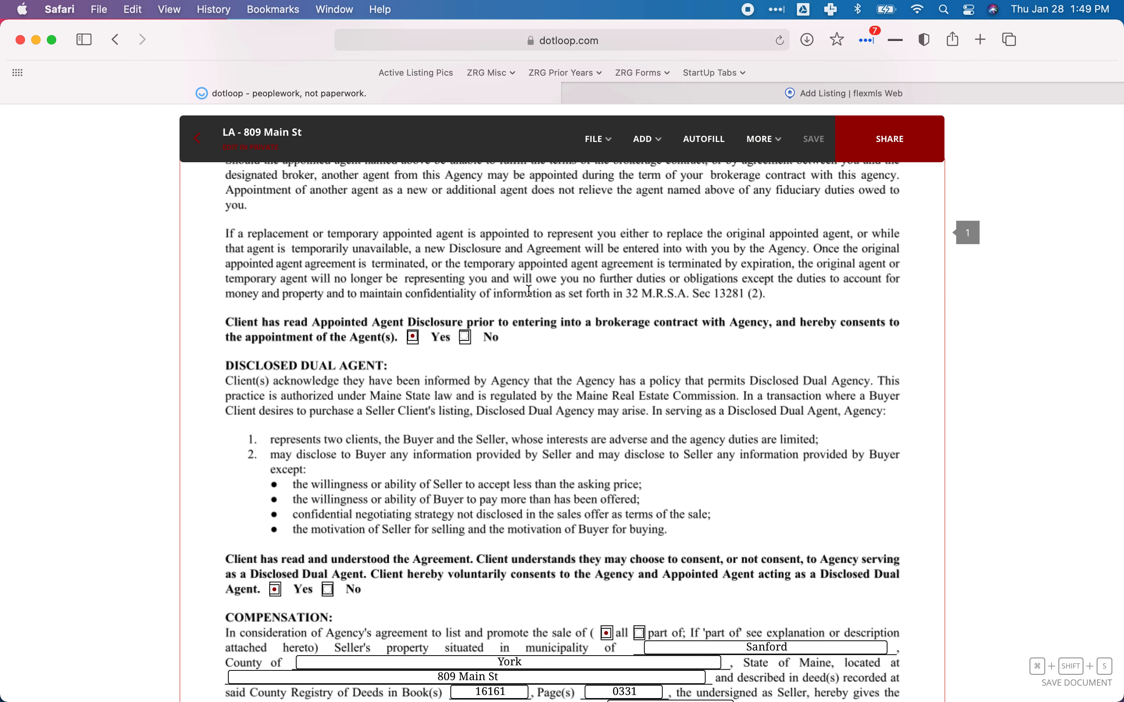
{"action": "scroll", "coordinate": [529, 291], "scroll_direction": "down", "scroll_amount": 20}
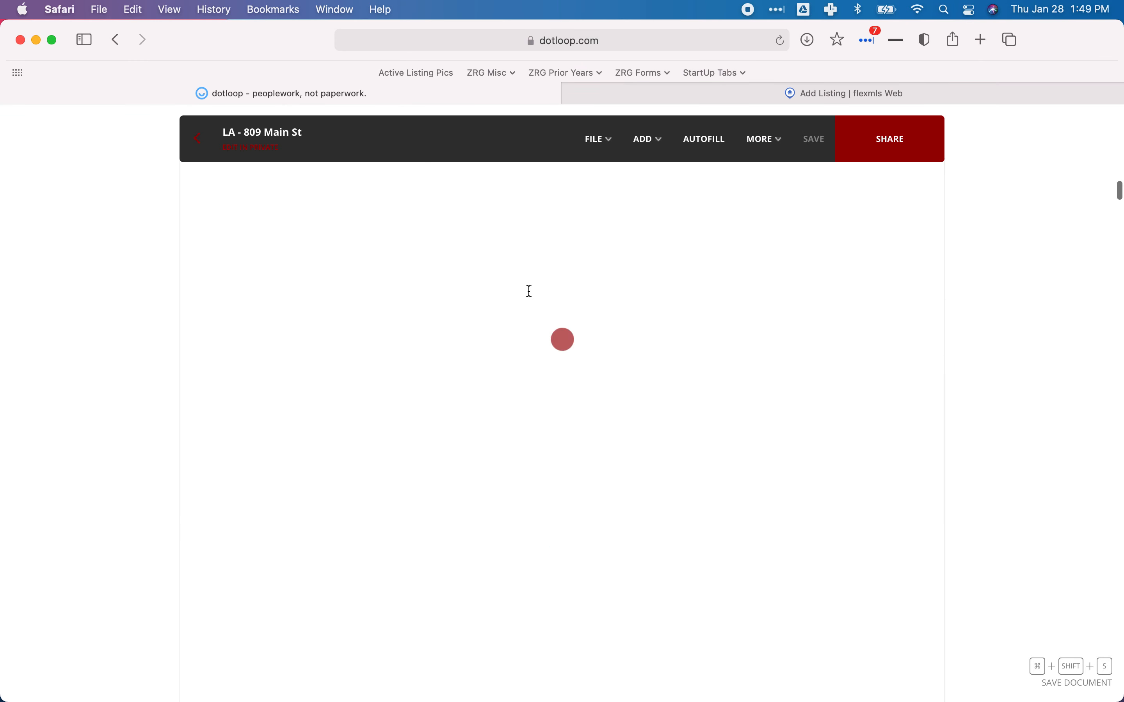
{"action": "scroll", "coordinate": [530, 291], "scroll_direction": "down", "scroll_amount": 15}
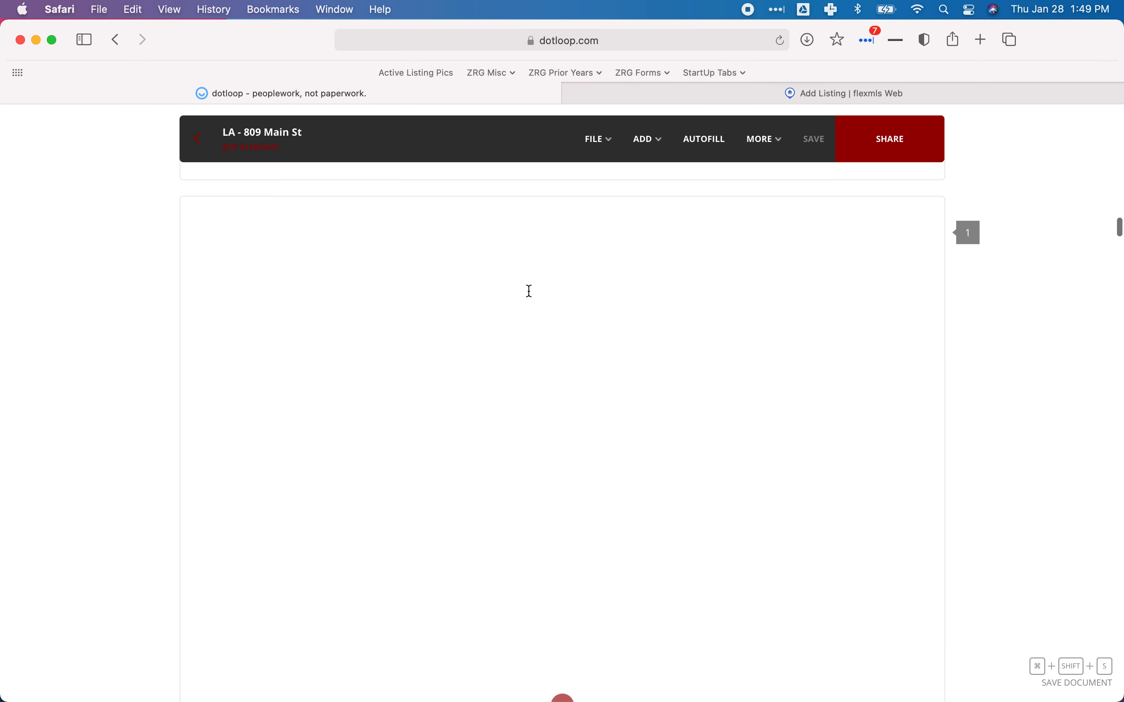
{"action": "scroll", "coordinate": [530, 291], "scroll_direction": "down", "scroll_amount": 10}
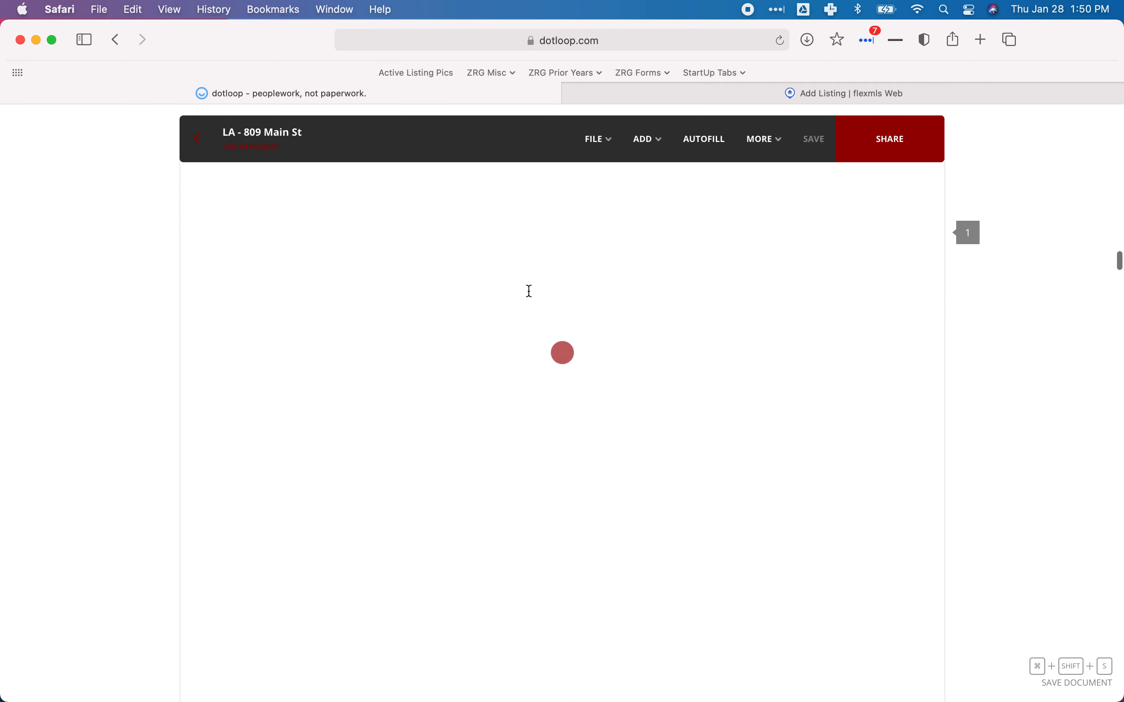
{"action": "scroll", "coordinate": [530, 291], "scroll_direction": "down", "scroll_amount": 10}
{"action": "scroll", "coordinate": [593, 375], "scroll_direction": "down", "scroll_amount": 10}
{"action": "scroll", "coordinate": [596, 380], "scroll_direction": "down", "scroll_amount": 8}
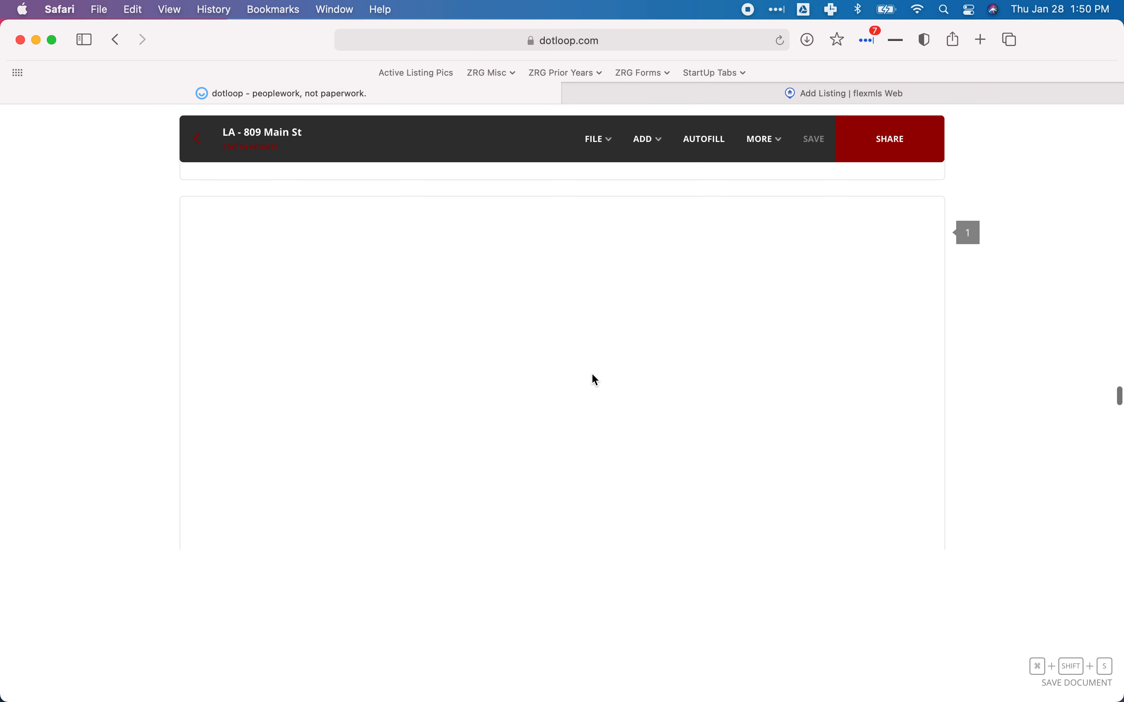
{"action": "scroll", "coordinate": [596, 380], "scroll_direction": "down", "scroll_amount": 2}
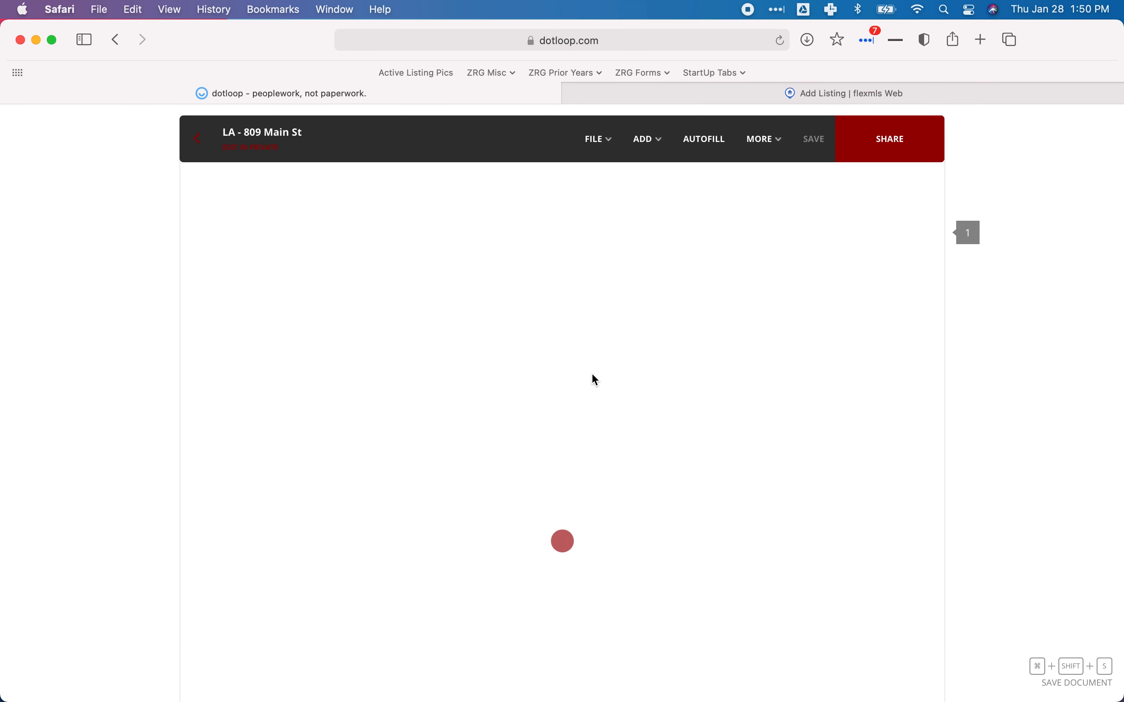
{"action": "scroll", "coordinate": [593, 375], "scroll_direction": "down", "scroll_amount": 10}
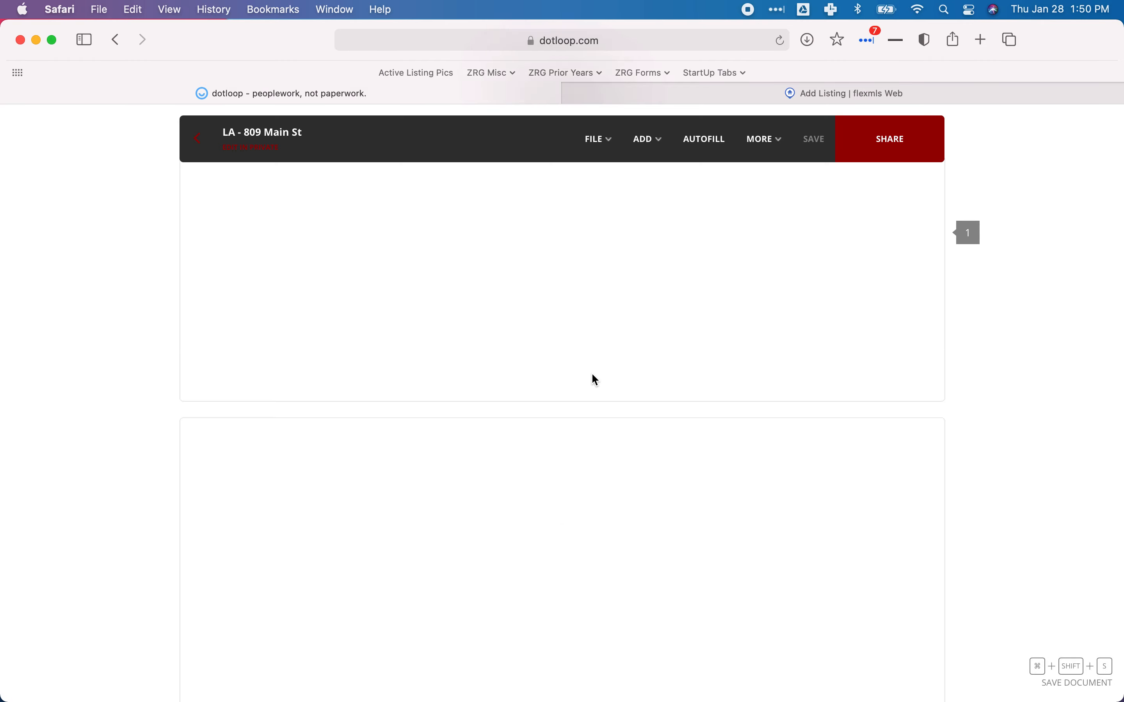
{"action": "scroll", "coordinate": [596, 380], "scroll_direction": "down", "scroll_amount": 10}
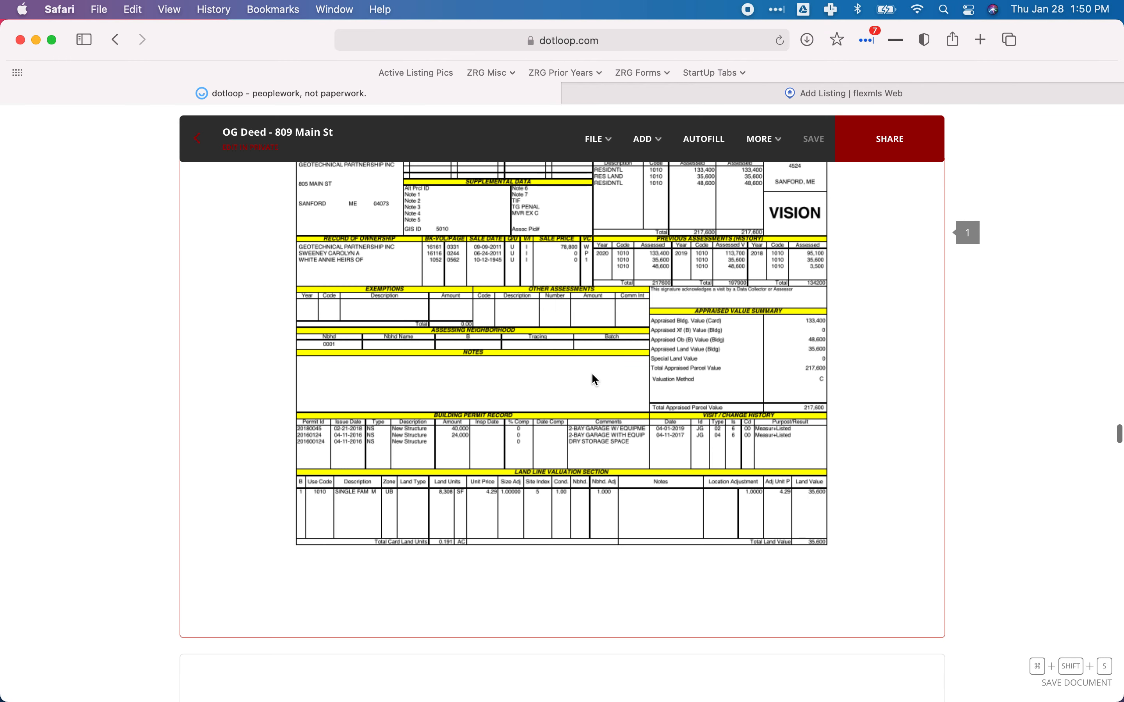
{"action": "scroll", "coordinate": [593, 379], "scroll_direction": "down", "scroll_amount": 5}
{"action": "scroll", "coordinate": [593, 375], "scroll_direction": "down", "scroll_amount": 5}
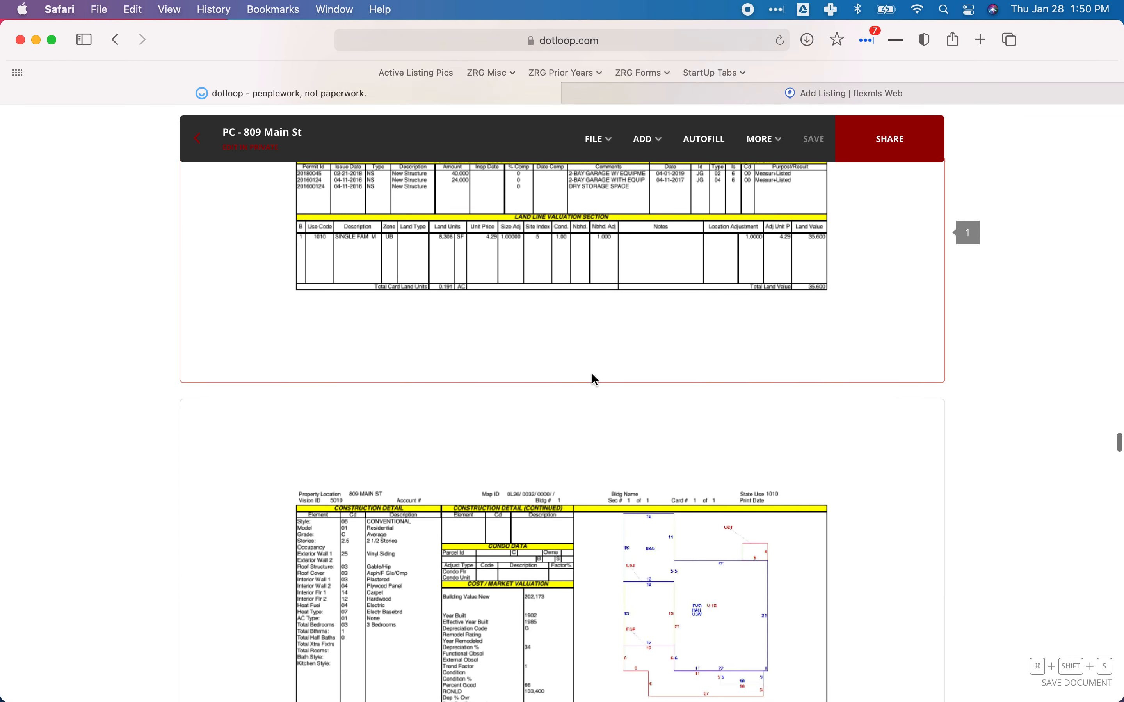
{"action": "scroll", "coordinate": [592, 374], "scroll_direction": "down", "scroll_amount": 1}
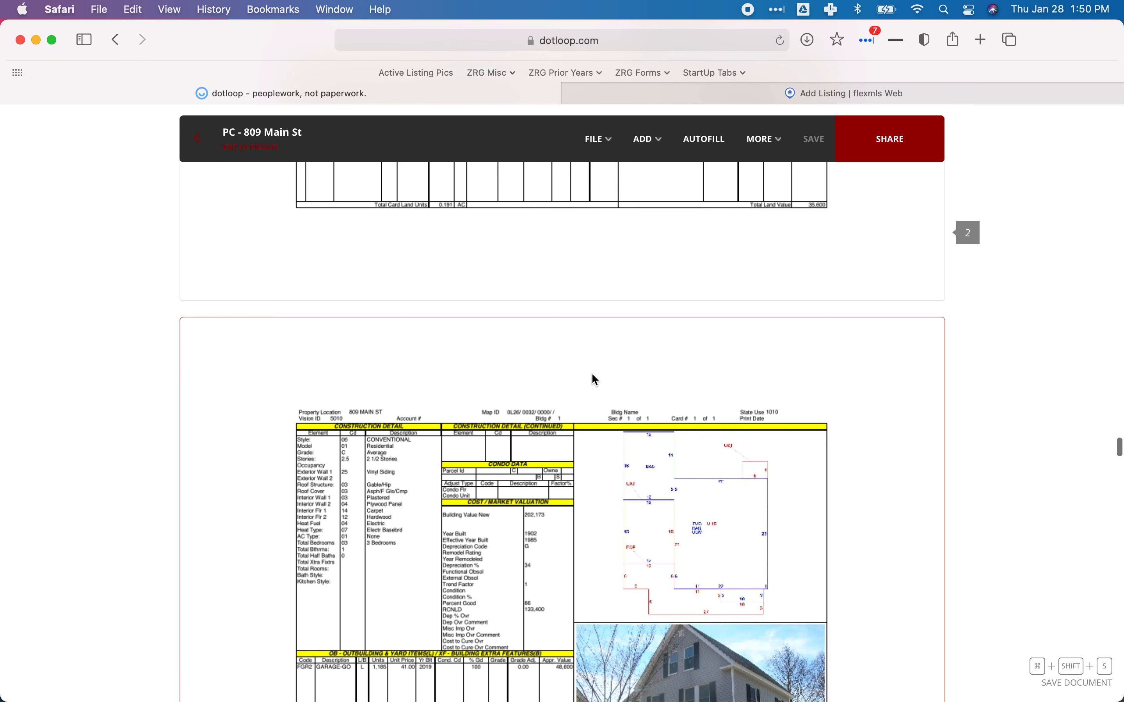
{"action": "scroll", "coordinate": [594, 378], "scroll_direction": "down", "scroll_amount": 1}
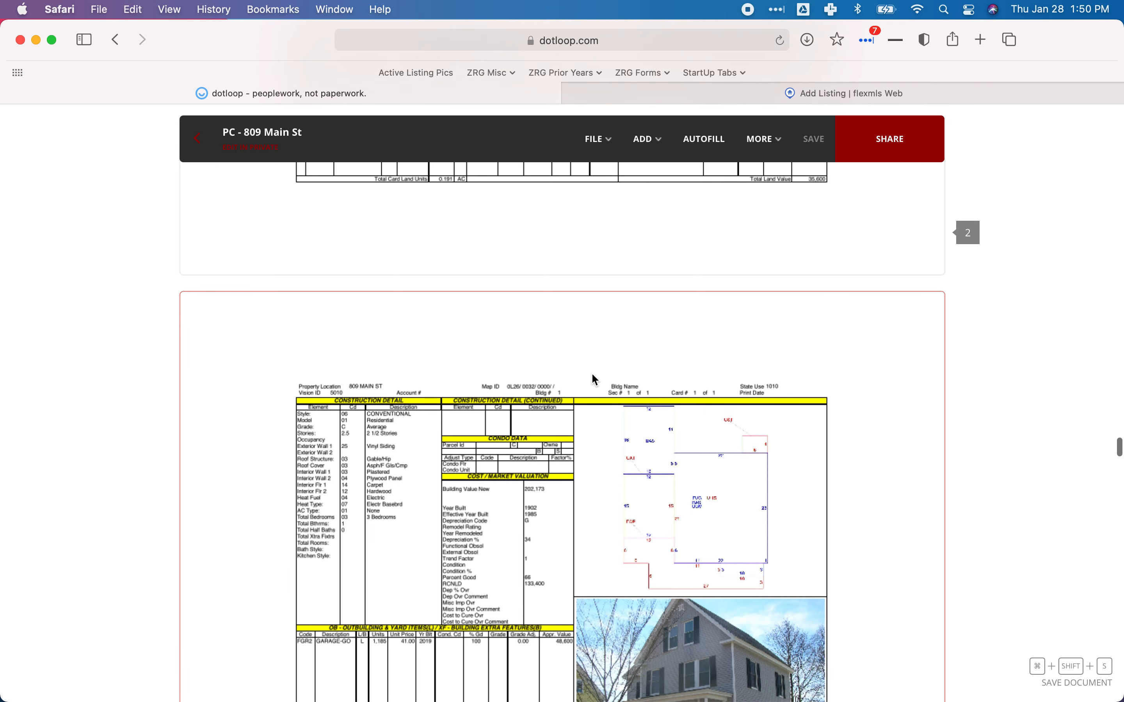
{"action": "scroll", "coordinate": [594, 379], "scroll_direction": "down", "scroll_amount": 1}
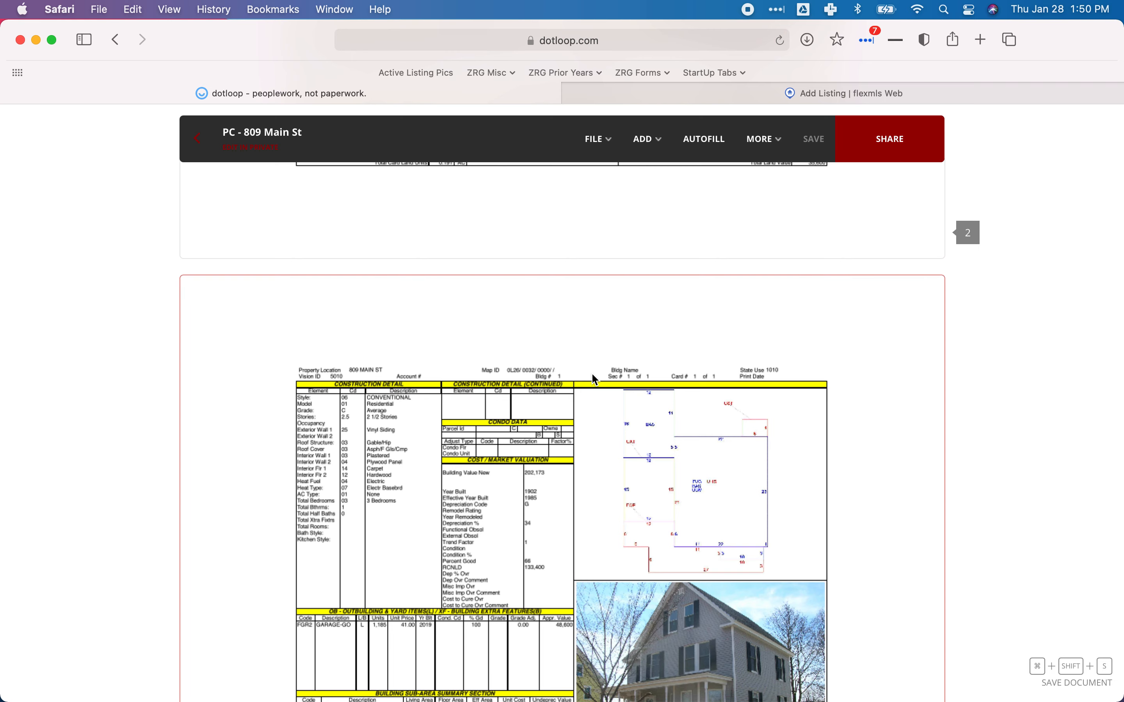
{"action": "scroll", "coordinate": [594, 379], "scroll_direction": "up", "scroll_amount": 5}
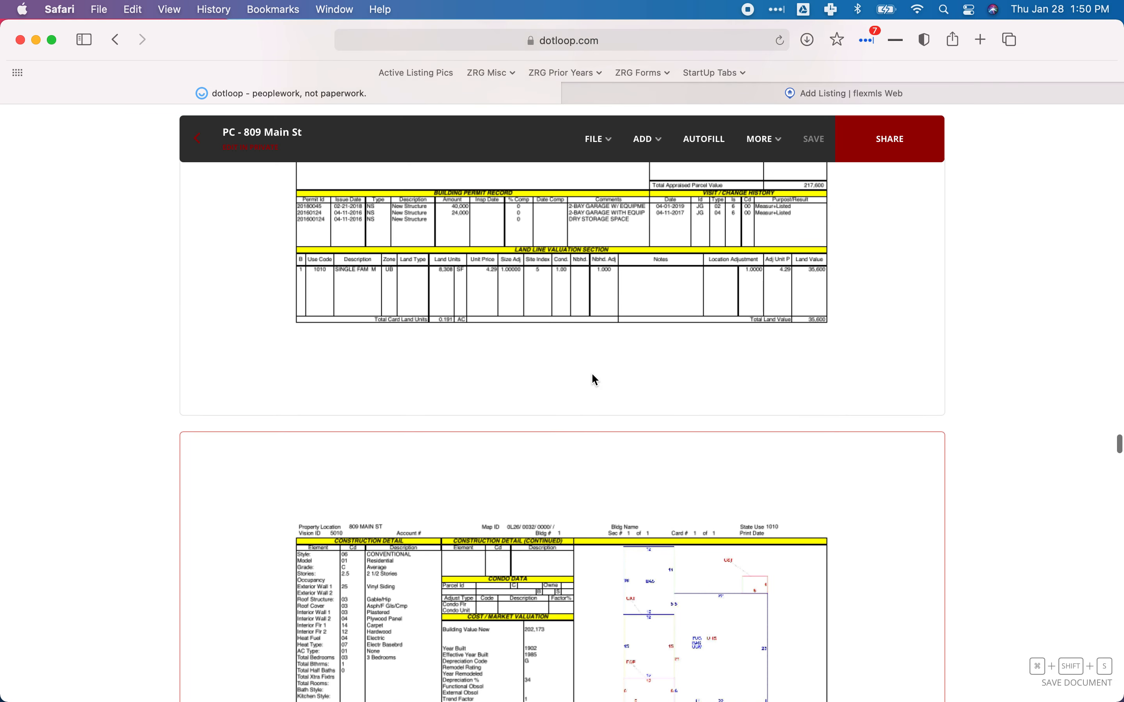
{"action": "scroll", "coordinate": [594, 379], "scroll_direction": "up", "scroll_amount": 2}
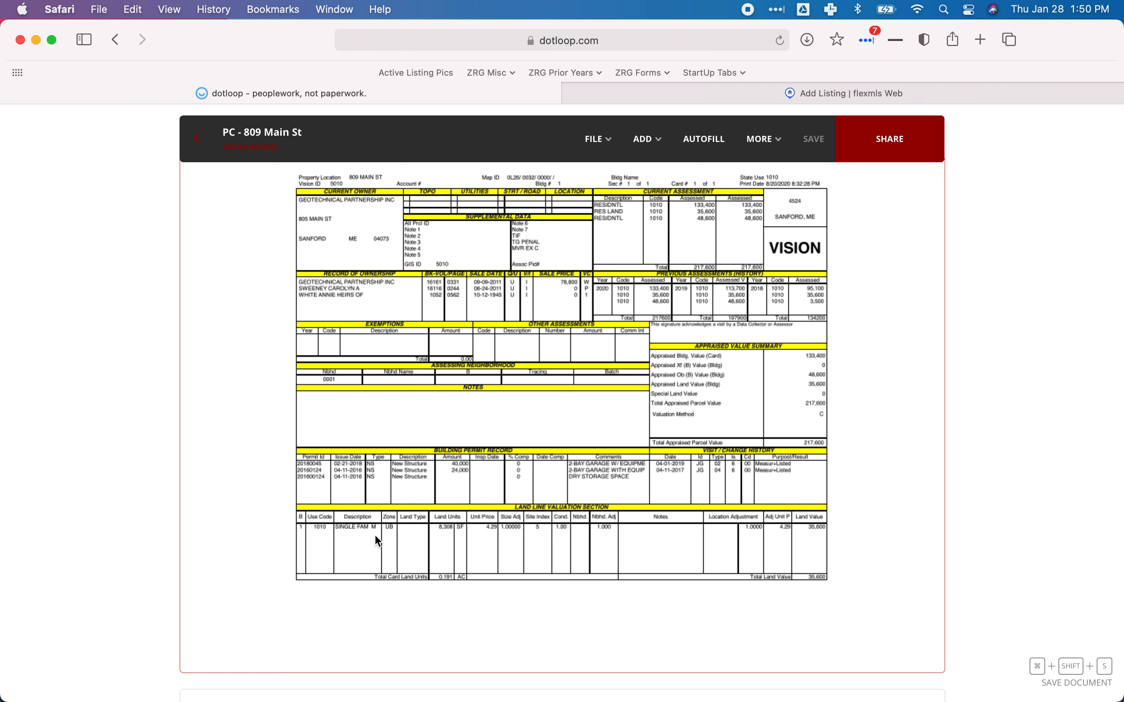
{"action": "scroll", "coordinate": [375, 537], "scroll_direction": "down", "scroll_amount": 15}
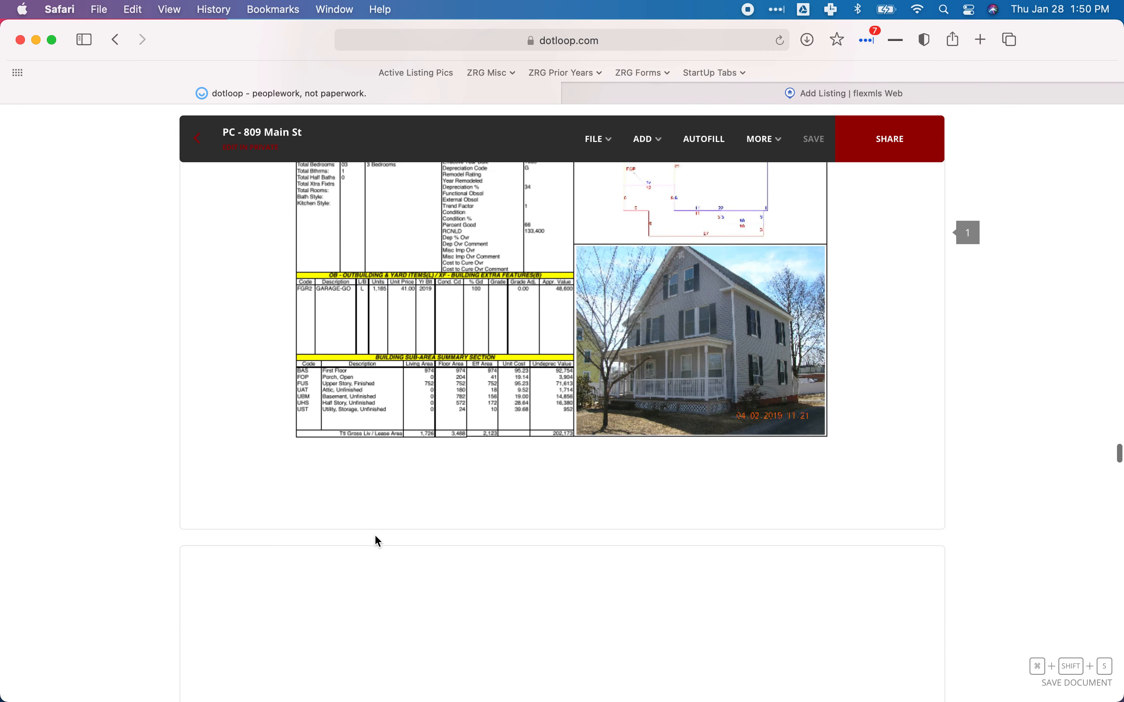
{"action": "scroll", "coordinate": [375, 537], "scroll_direction": "down", "scroll_amount": 15}
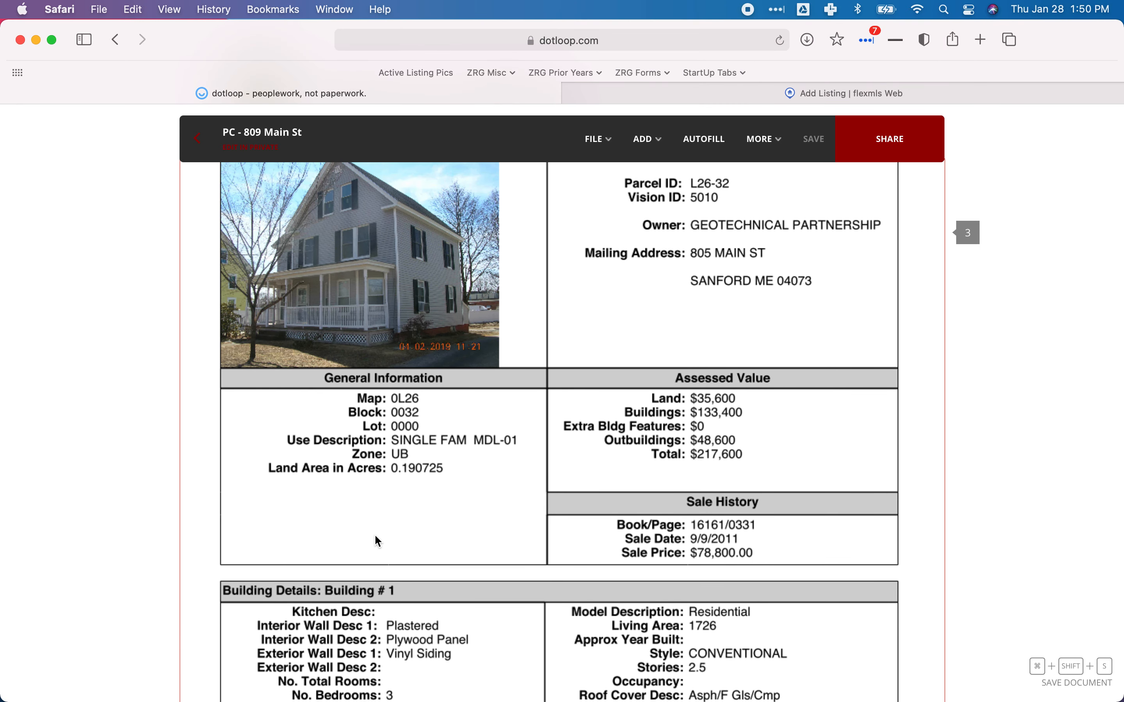
{"action": "scroll", "coordinate": [376, 540], "scroll_direction": "down", "scroll_amount": 2}
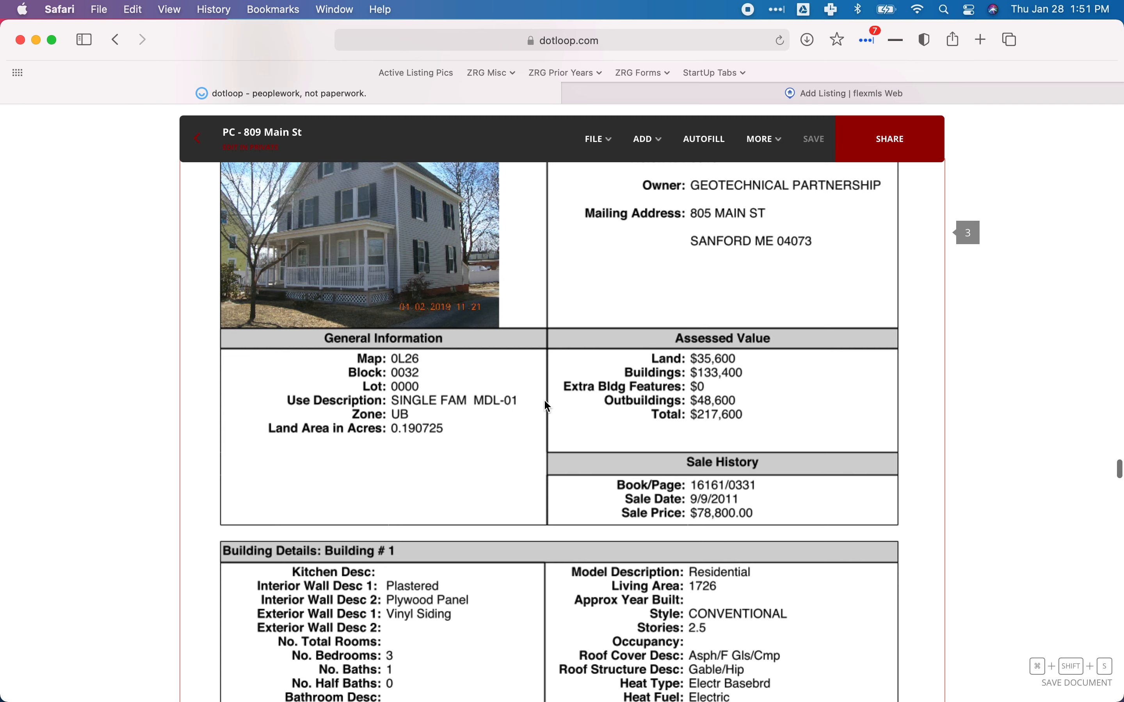
{"action": "left_click", "coordinate": [829, 97]}
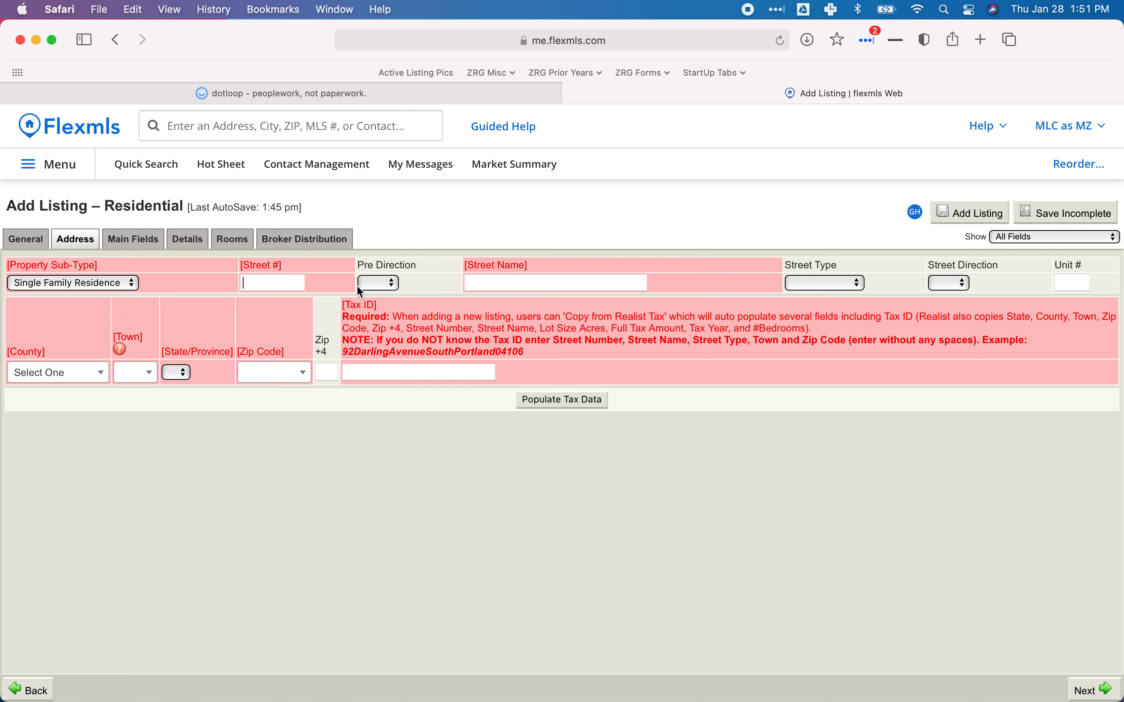
{"action": "key", "text": "Tab"}
{"action": "key", "text": "Tab"}
{"action": "key", "text": "Tab"}
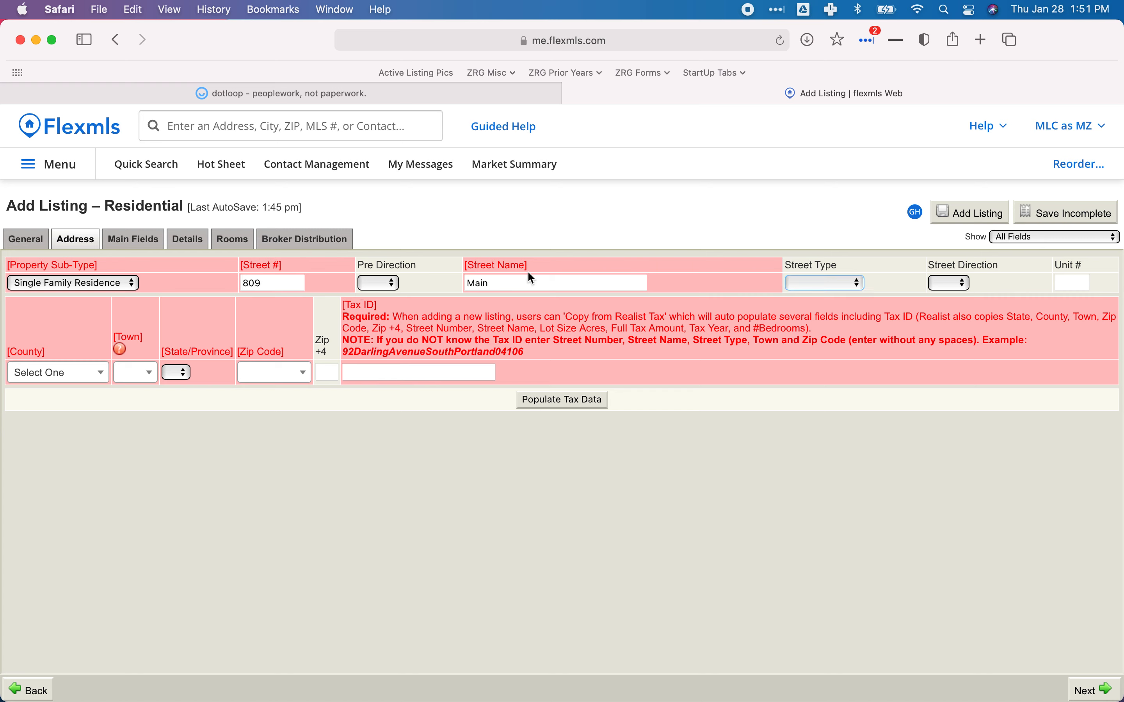
{"action": "left_click", "coordinate": [841, 283]}
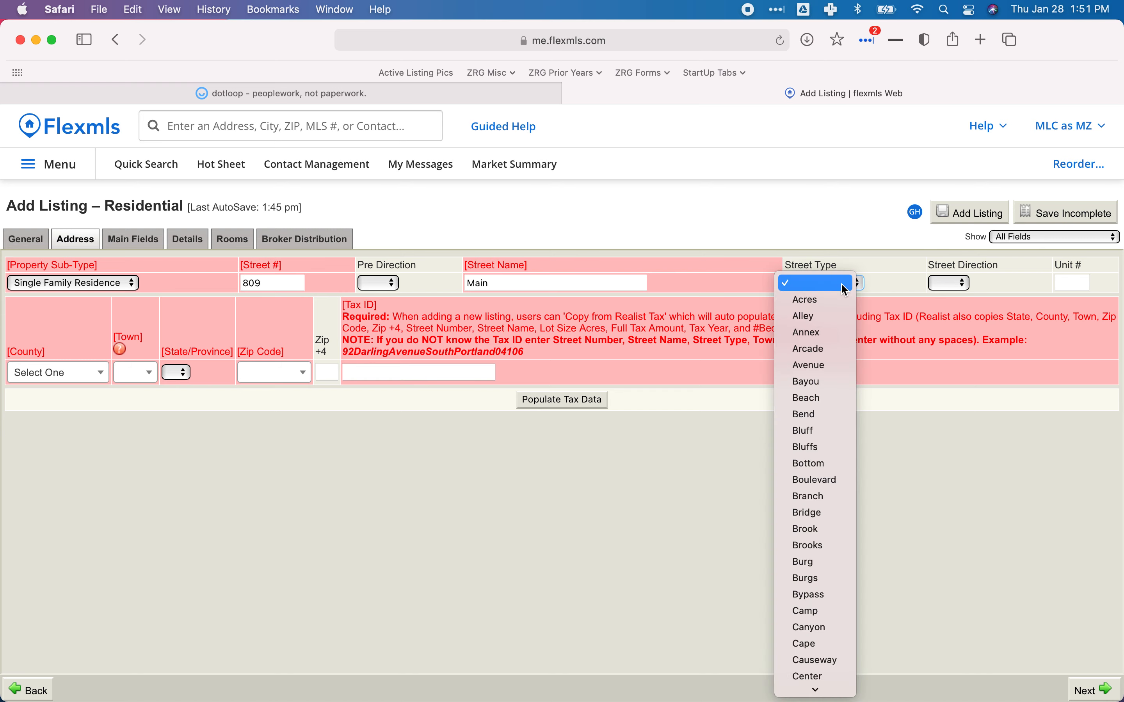
{"action": "left_click", "coordinate": [869, 283]}
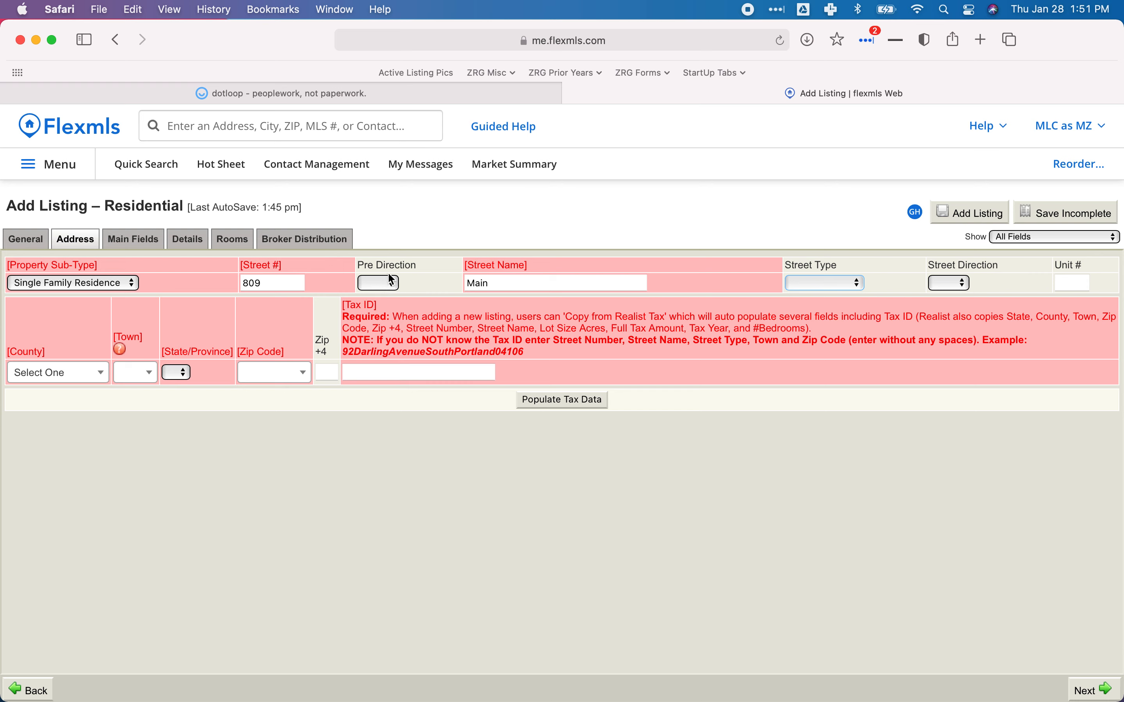
{"action": "double_click", "coordinate": [503, 282]}
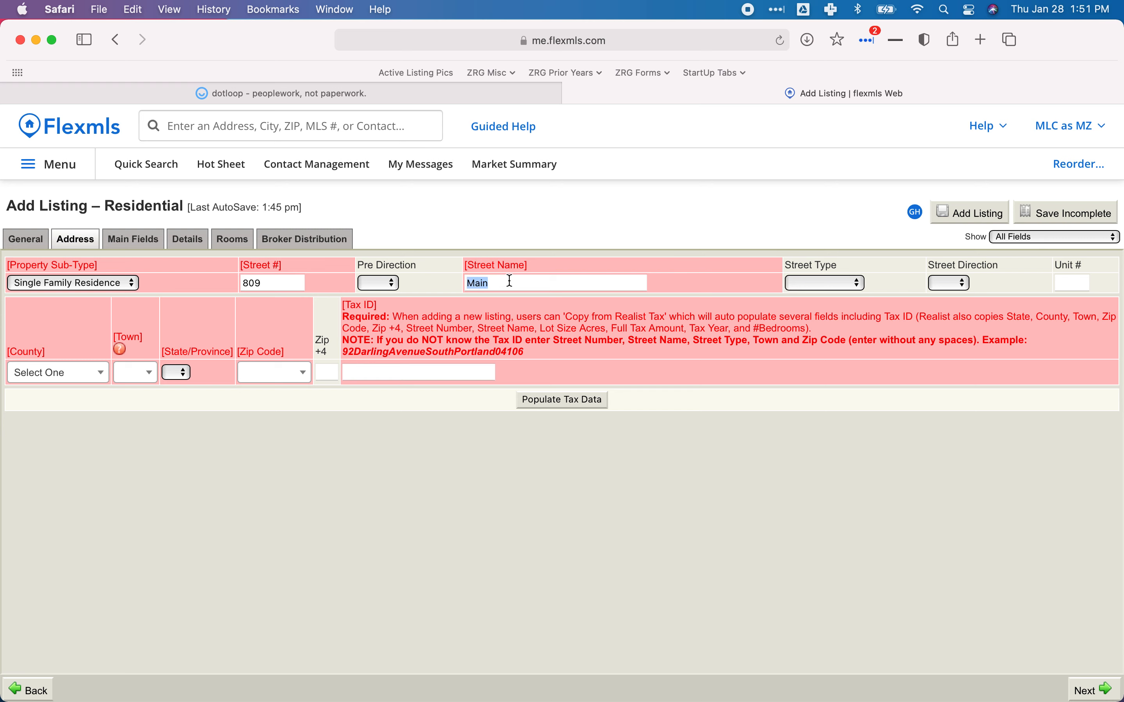
{"action": "left_click", "coordinate": [860, 285]}
{"action": "type", "text": "str"}
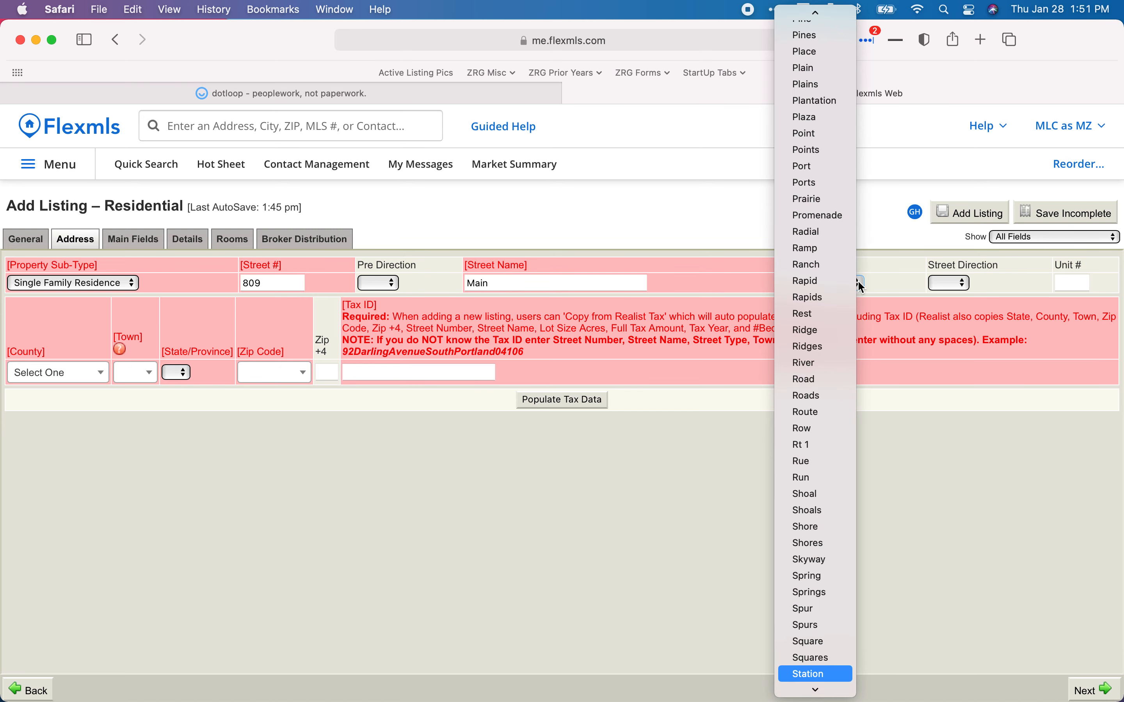
{"action": "scroll", "coordinate": [799, 549], "scroll_direction": "down", "scroll_amount": 1}
{"action": "scroll", "coordinate": [802, 552], "scroll_direction": "down", "scroll_amount": 1}
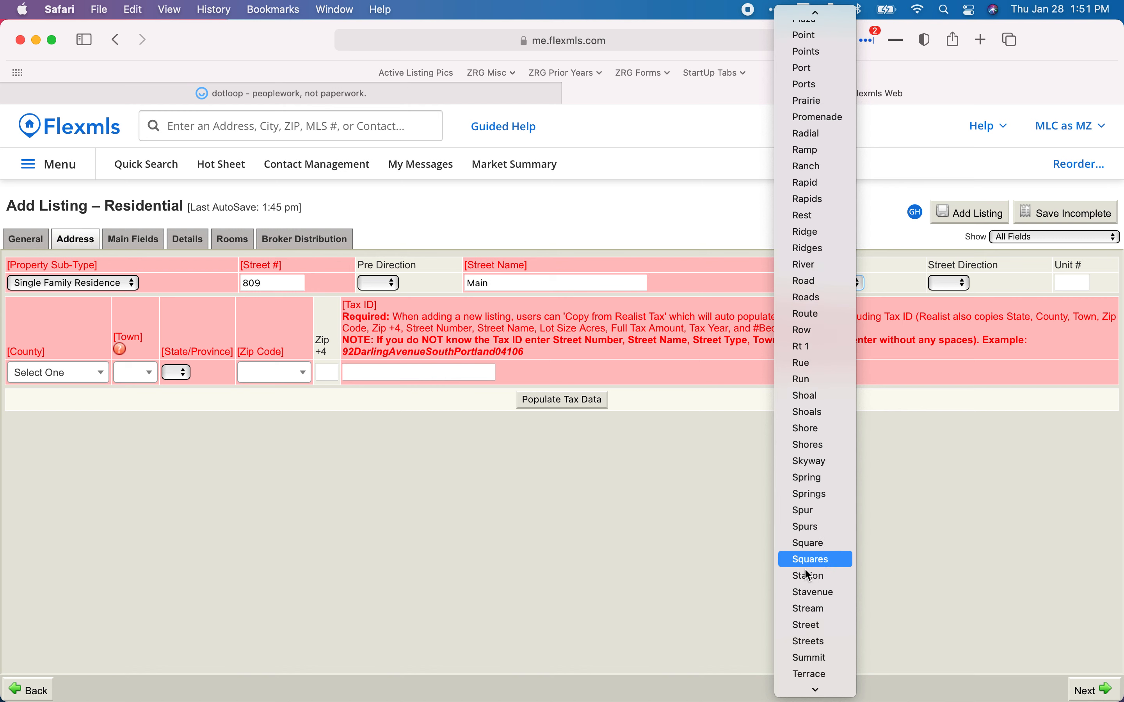
{"action": "left_click", "coordinate": [810, 622]}
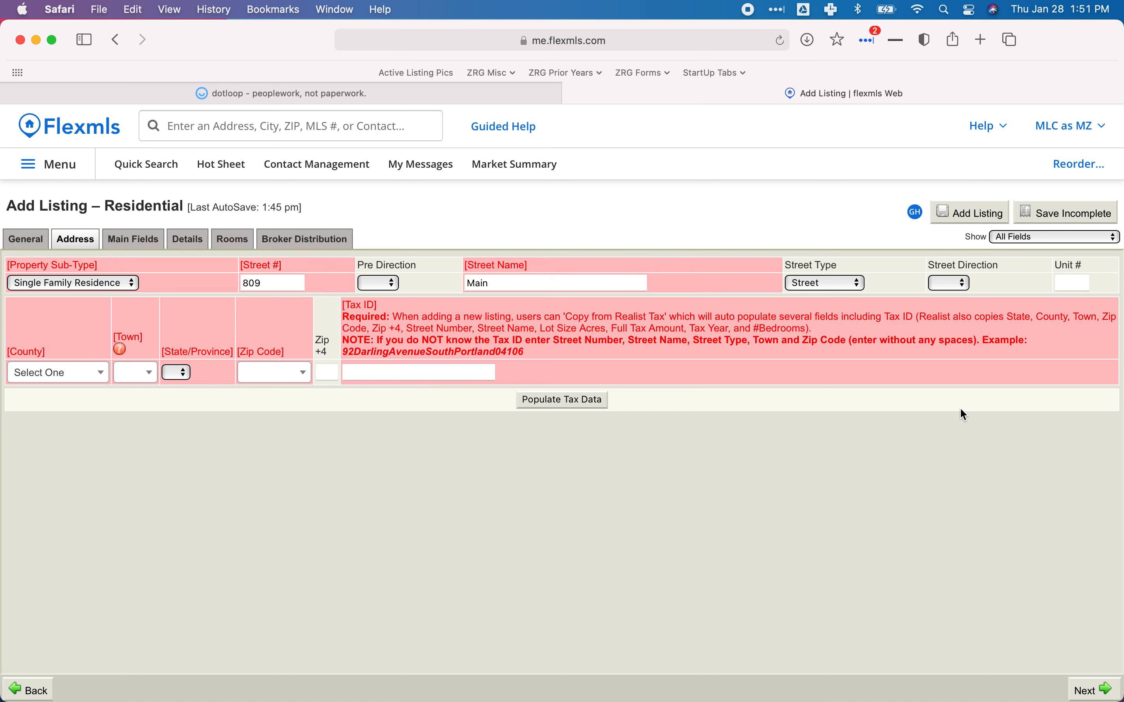
Leave Street Direction blank and open the County list, checking the dotloop documents for reference.
{"action": "left_click", "coordinate": [954, 289]}
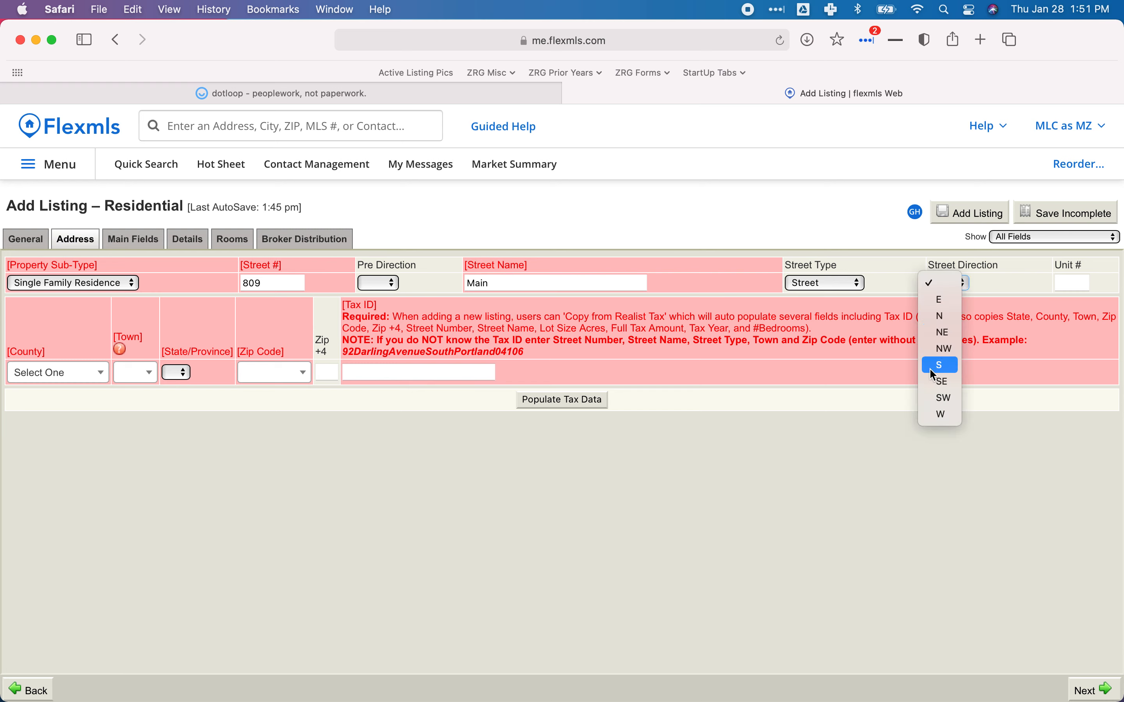
{"action": "left_click", "coordinate": [887, 444]}
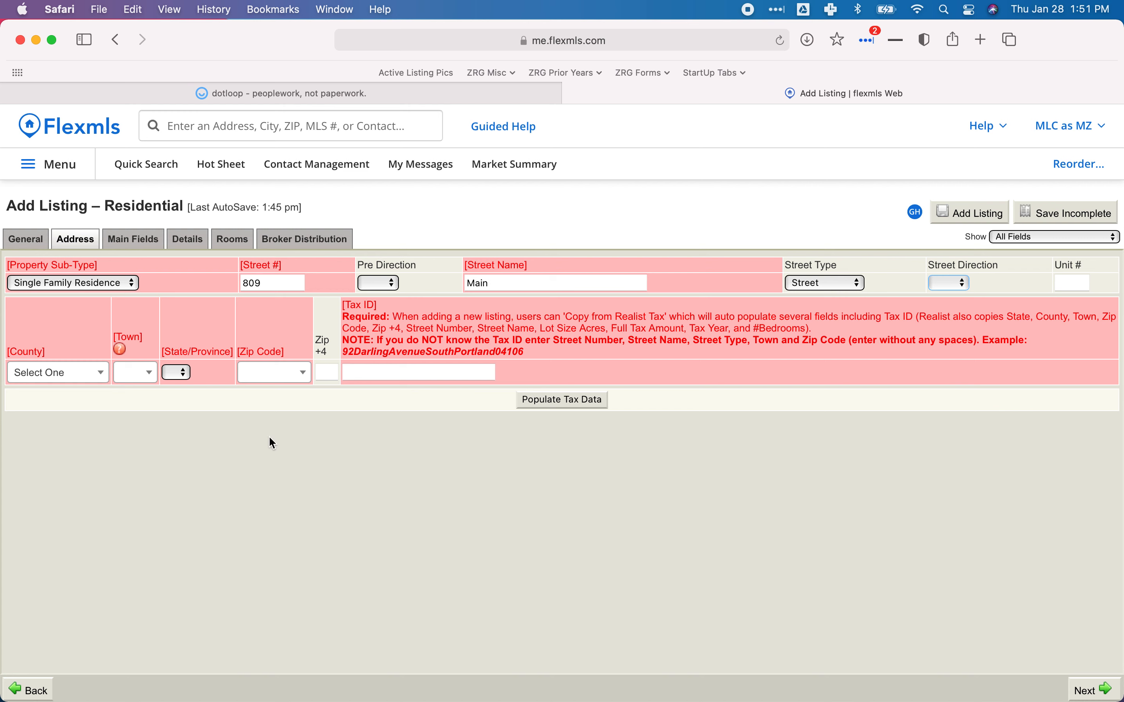
{"action": "left_click", "coordinate": [52, 374]}
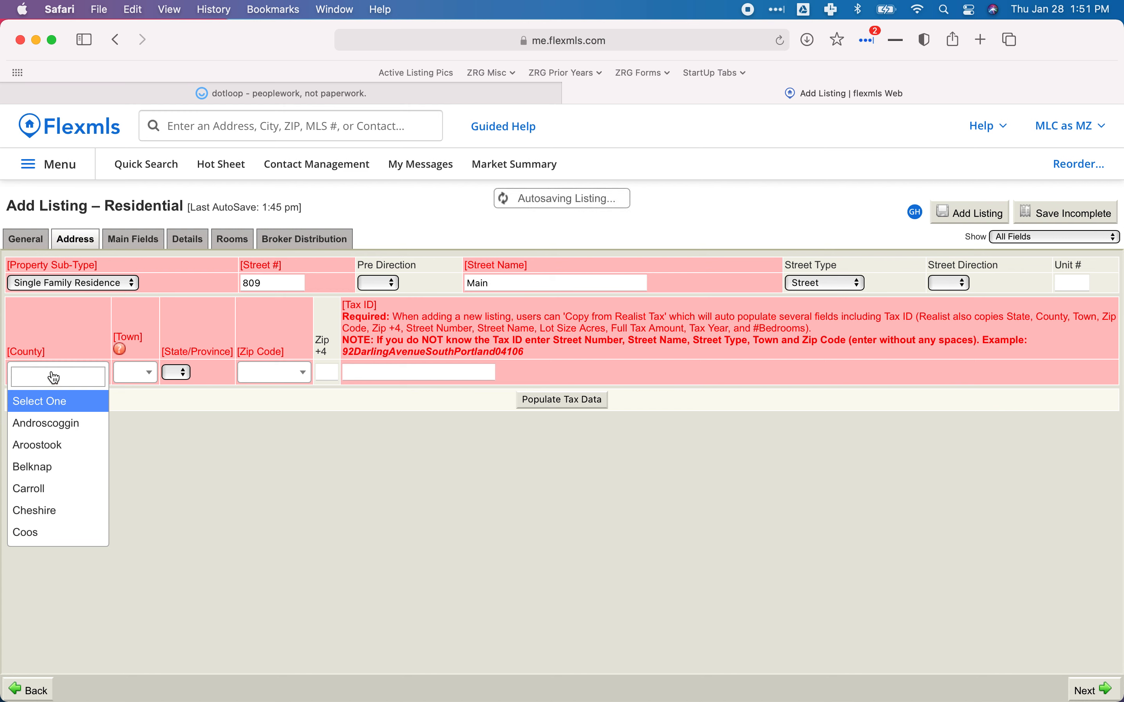
{"action": "left_click", "coordinate": [288, 93]}
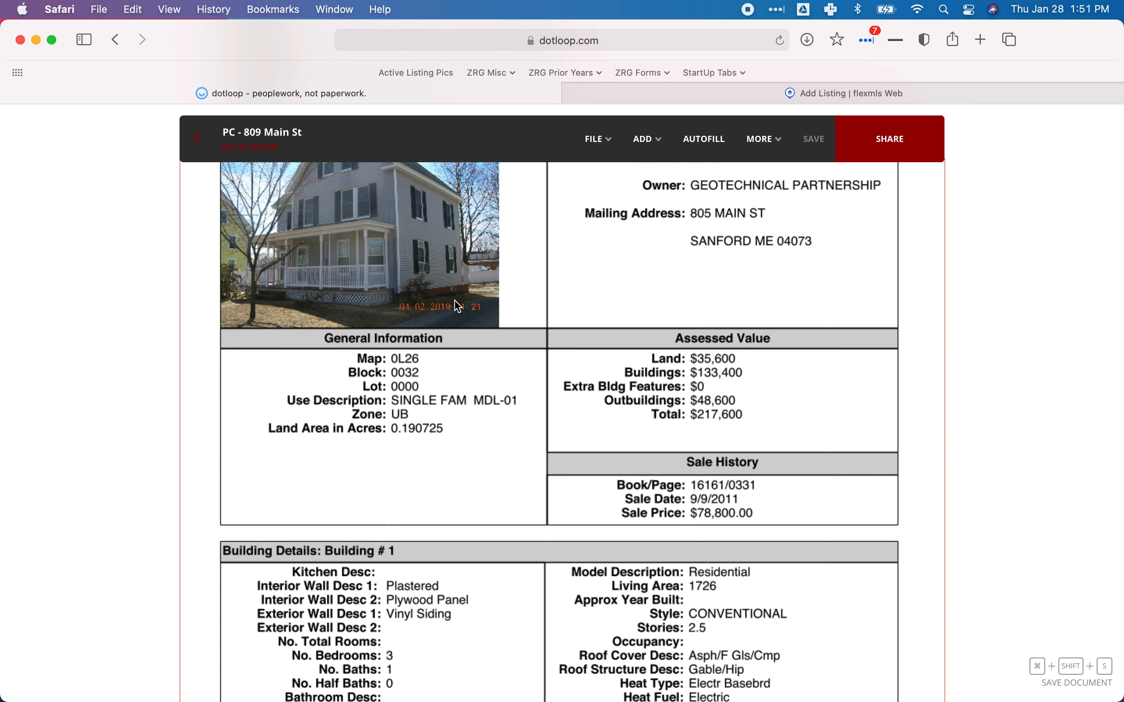
Find Sanford, York County in the listing agreement's Compensation section, then go back to Flexmls.
{"action": "scroll", "coordinate": [520, 422], "scroll_direction": "up", "scroll_amount": 15}
{"action": "scroll", "coordinate": [520, 421], "scroll_direction": "up", "scroll_amount": 20}
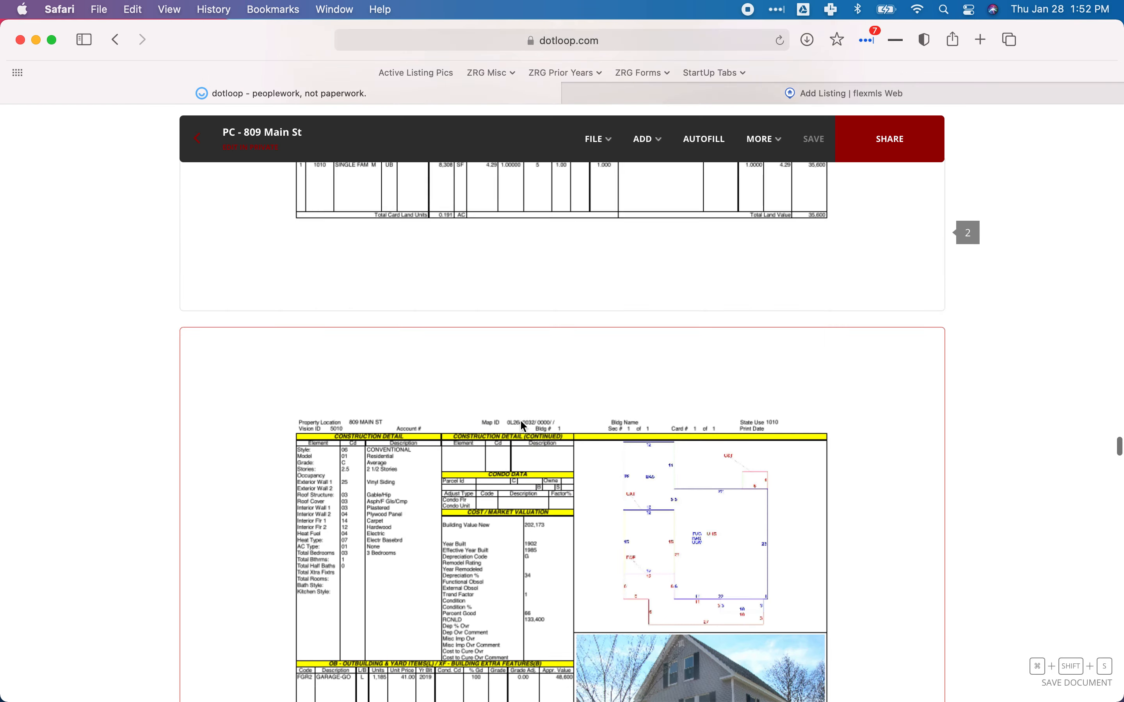
{"action": "scroll", "coordinate": [521, 423], "scroll_direction": "up", "scroll_amount": 20}
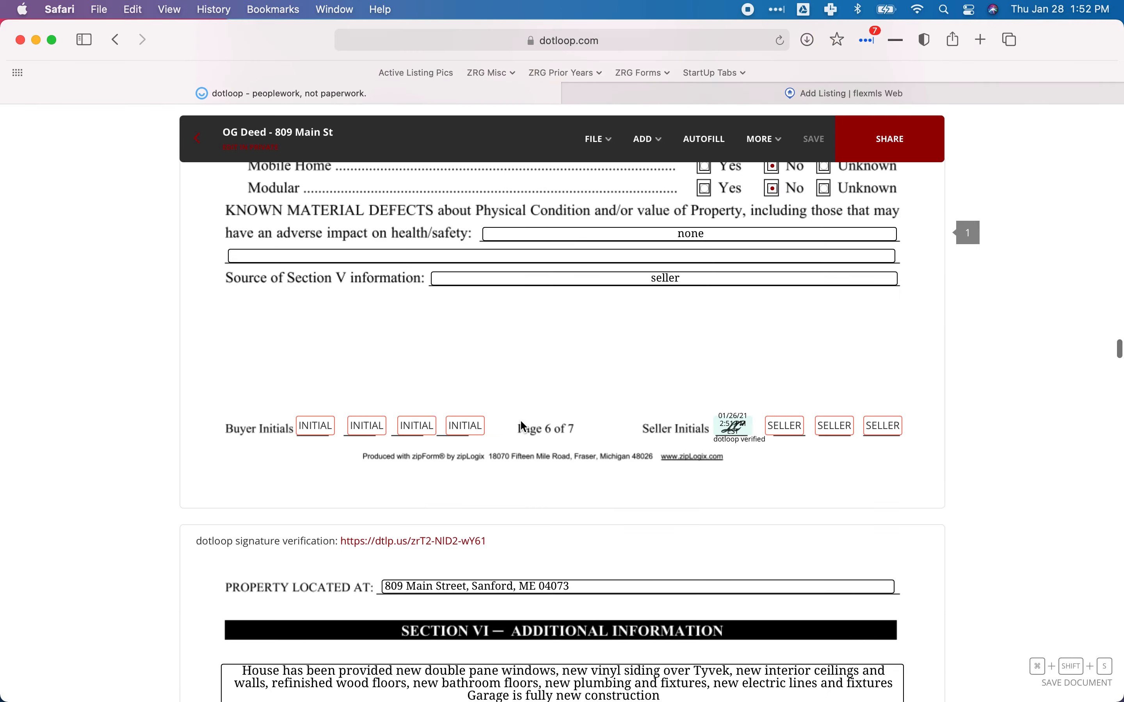
{"action": "scroll", "coordinate": [521, 421], "scroll_direction": "up", "scroll_amount": 20}
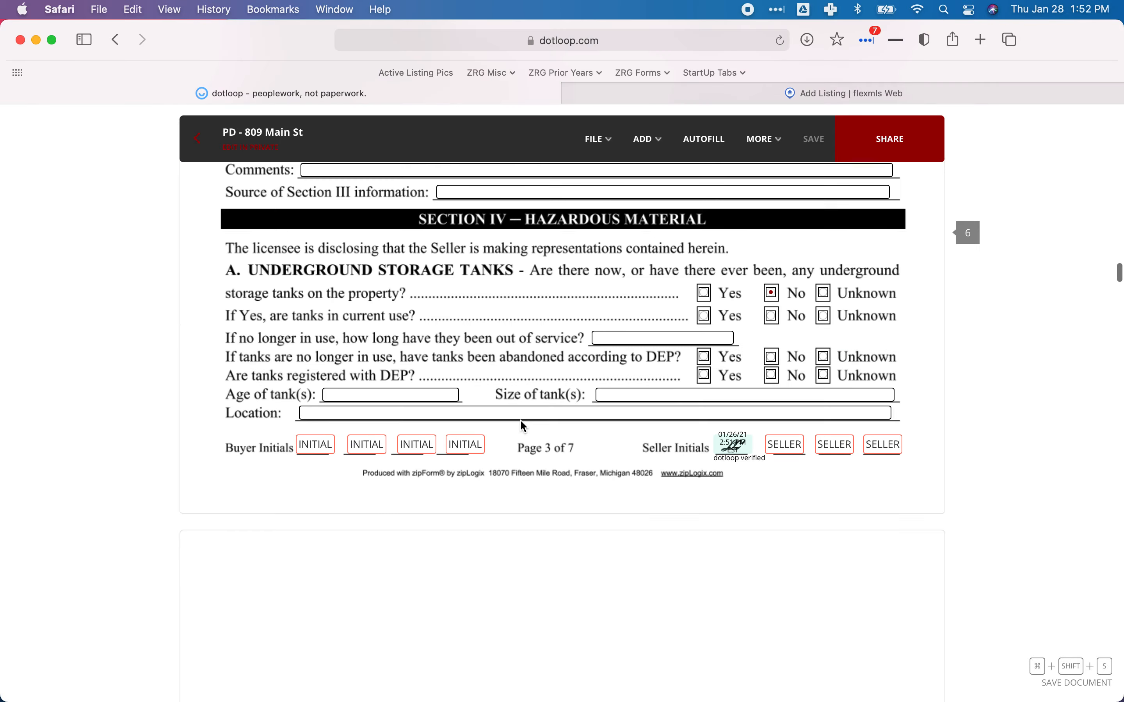
{"action": "scroll", "coordinate": [520, 419], "scroll_direction": "up", "scroll_amount": 20}
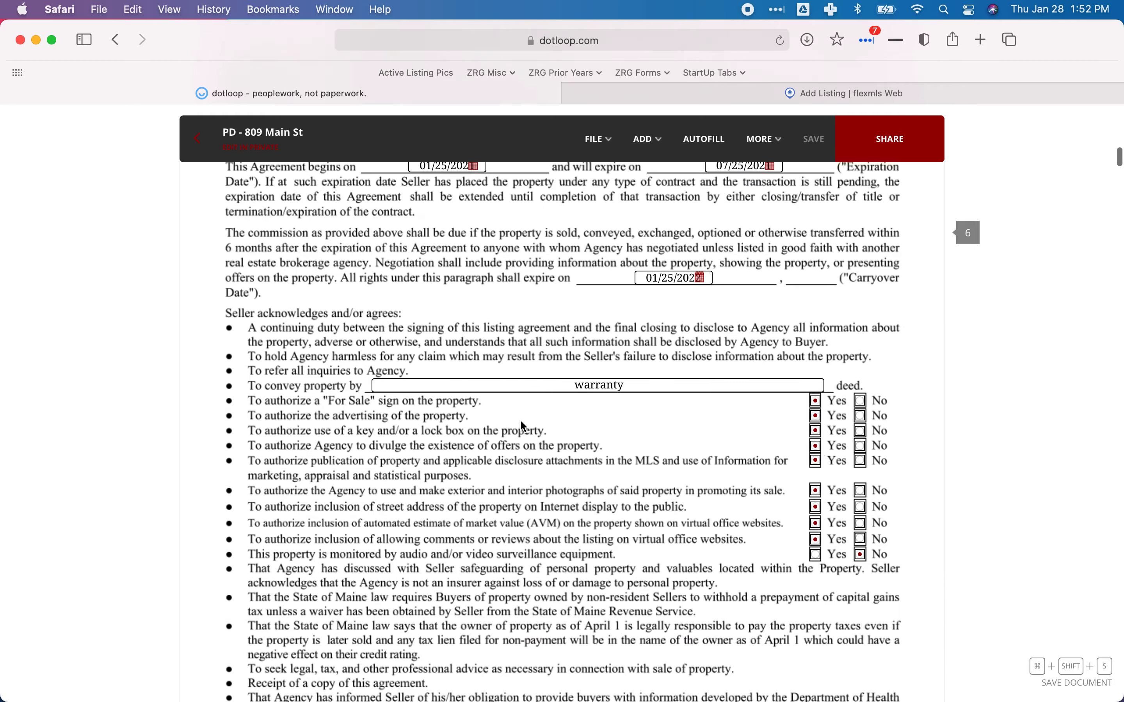
{"action": "scroll", "coordinate": [523, 419], "scroll_direction": "down", "scroll_amount": 2}
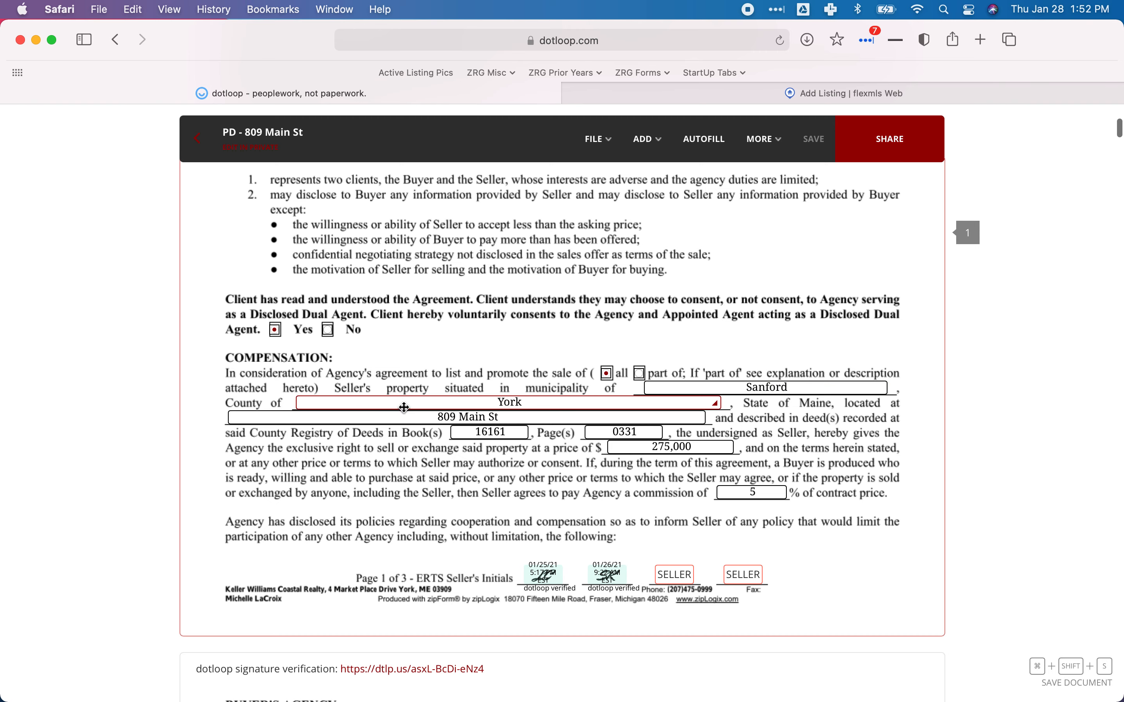
{"action": "left_click", "coordinate": [803, 93]}
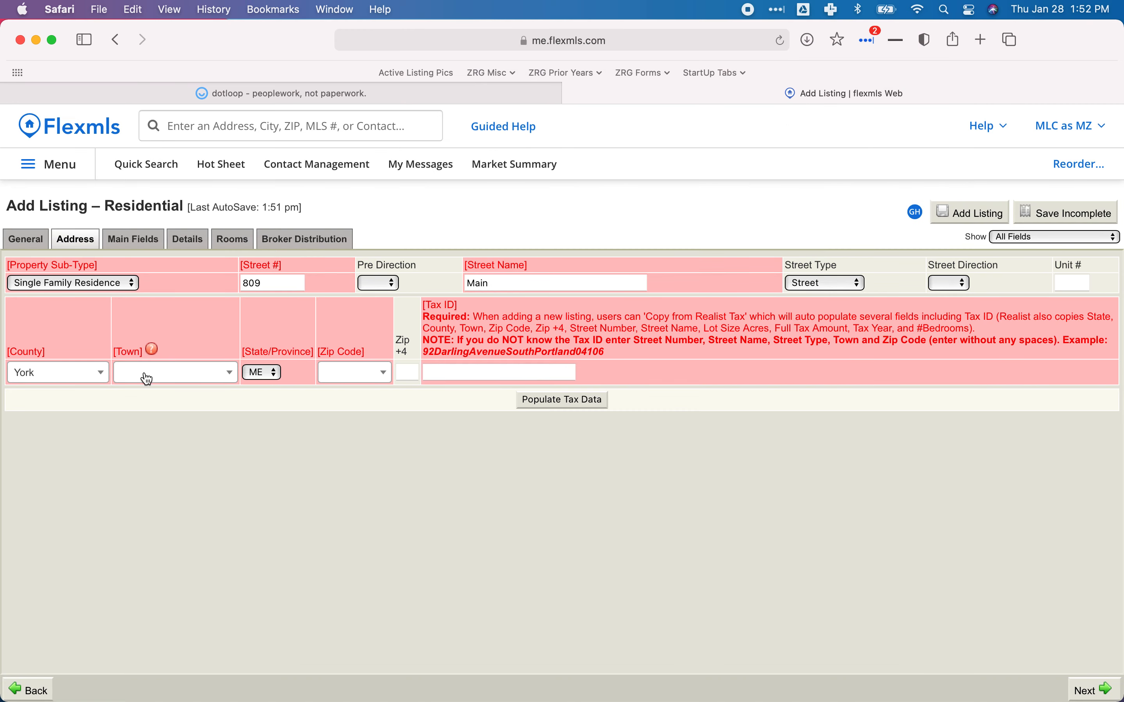
Choose Sanford as the town and 04073 as the zip code, then move into the Tax ID field.
{"action": "left_click", "coordinate": [160, 372]}
{"action": "type", "text": "Sanford"}
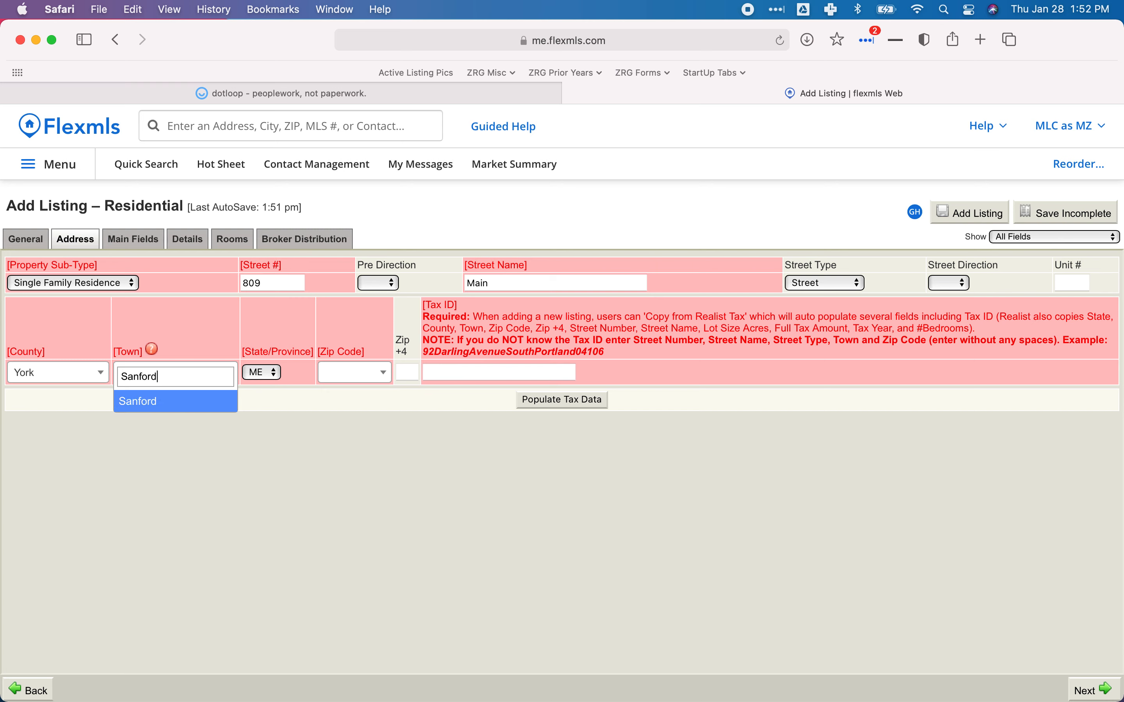
{"action": "left_click", "coordinate": [145, 405]}
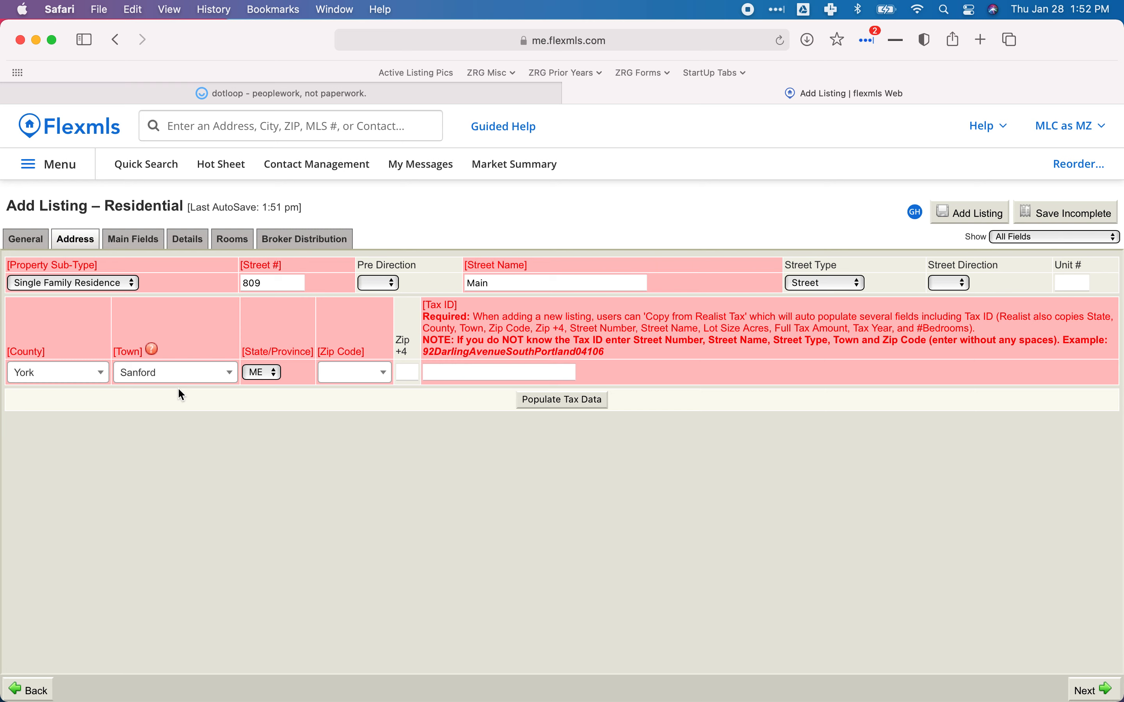
{"action": "left_click", "coordinate": [353, 382]}
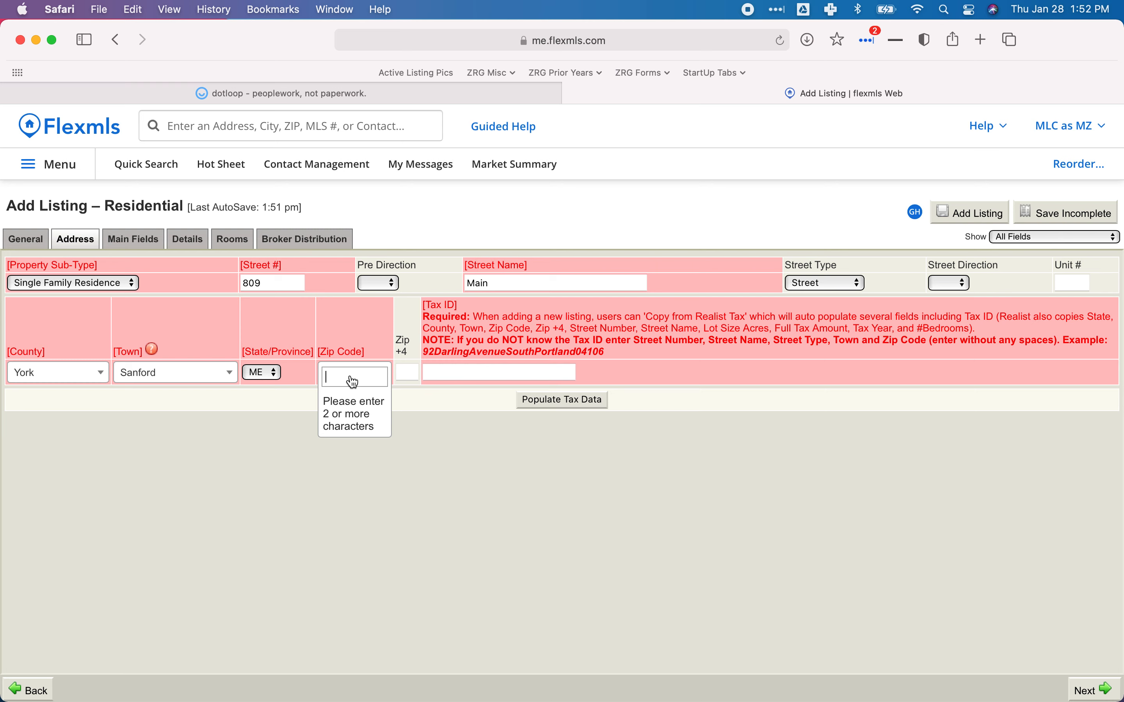
{"action": "type", "text": "0407"}
{"action": "type", "text": "3"}
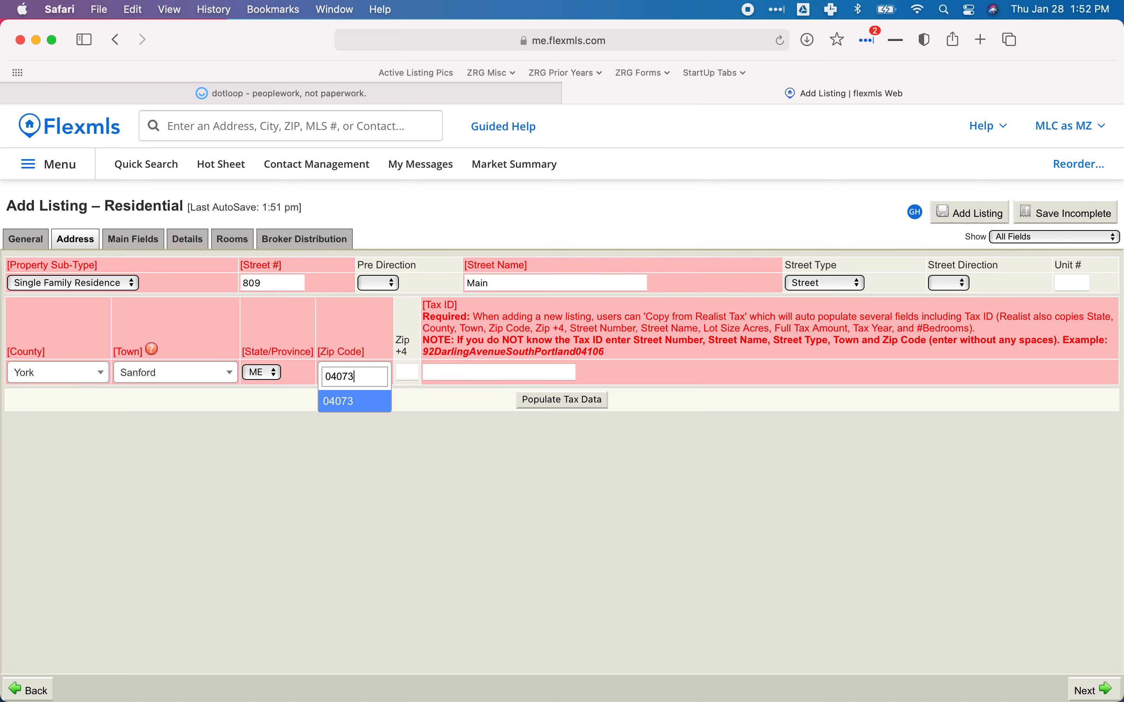
{"action": "left_click", "coordinate": [337, 405]}
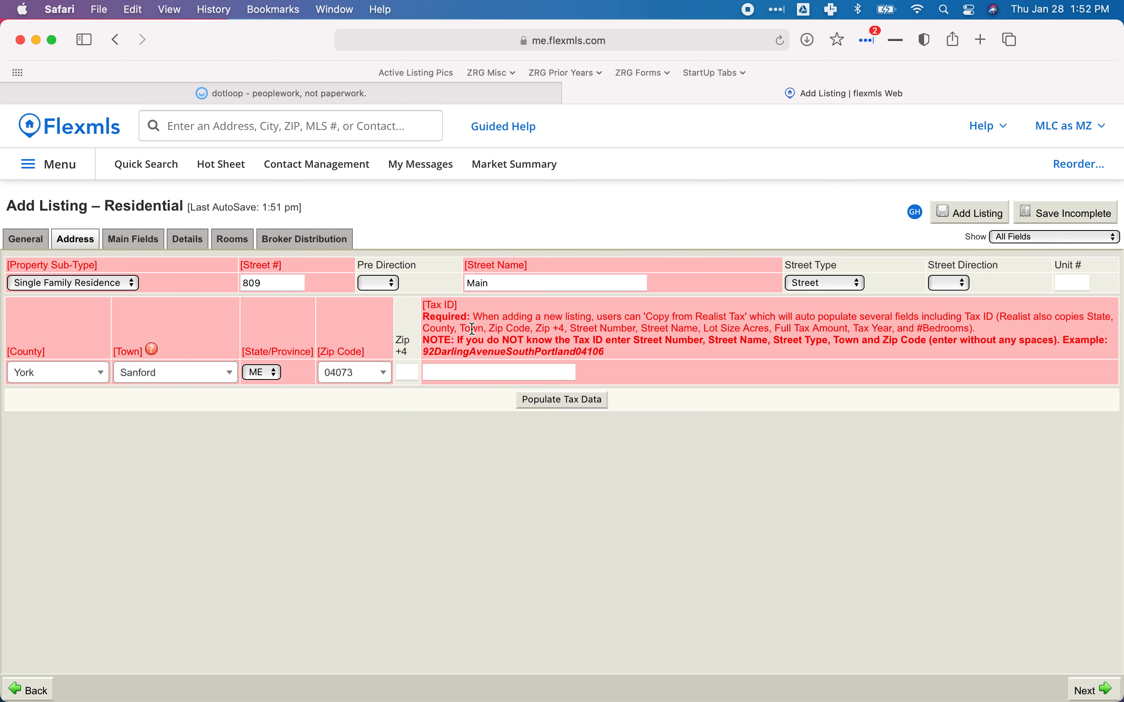
{"action": "left_click", "coordinate": [467, 370]}
{"action": "left_click_drag", "start_coordinate": [472, 340], "coordinate": [681, 347]}
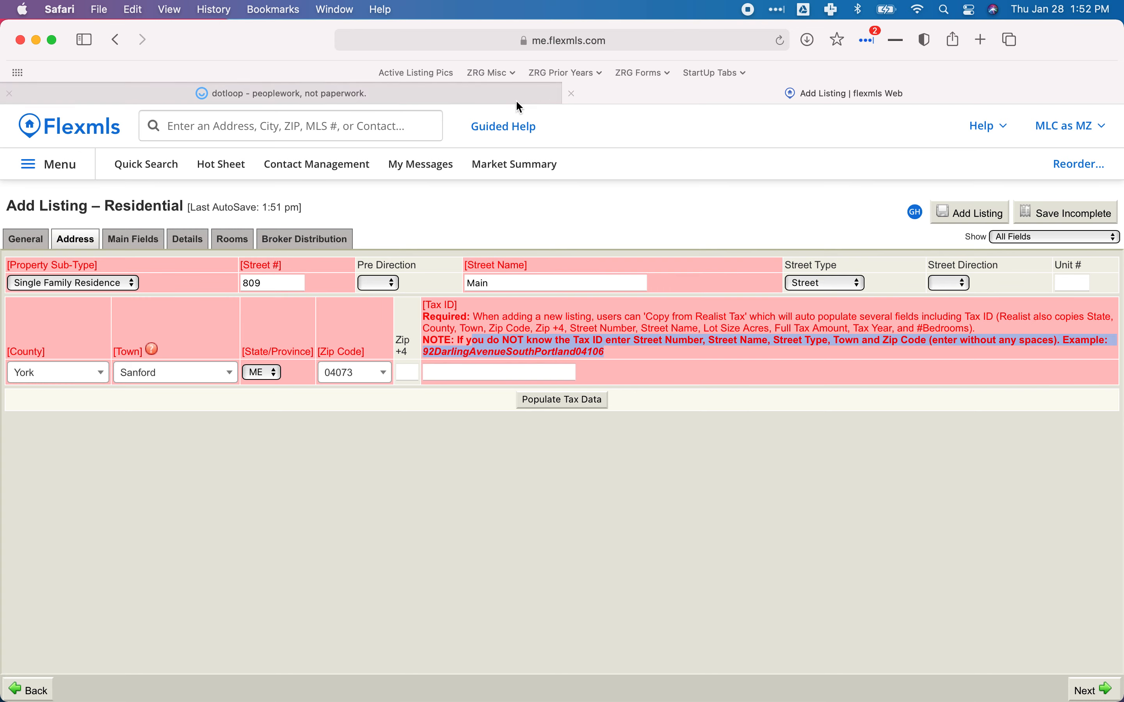
{"action": "left_click", "coordinate": [430, 95]}
{"action": "scroll", "coordinate": [389, 248], "scroll_direction": "down", "scroll_amount": 20}
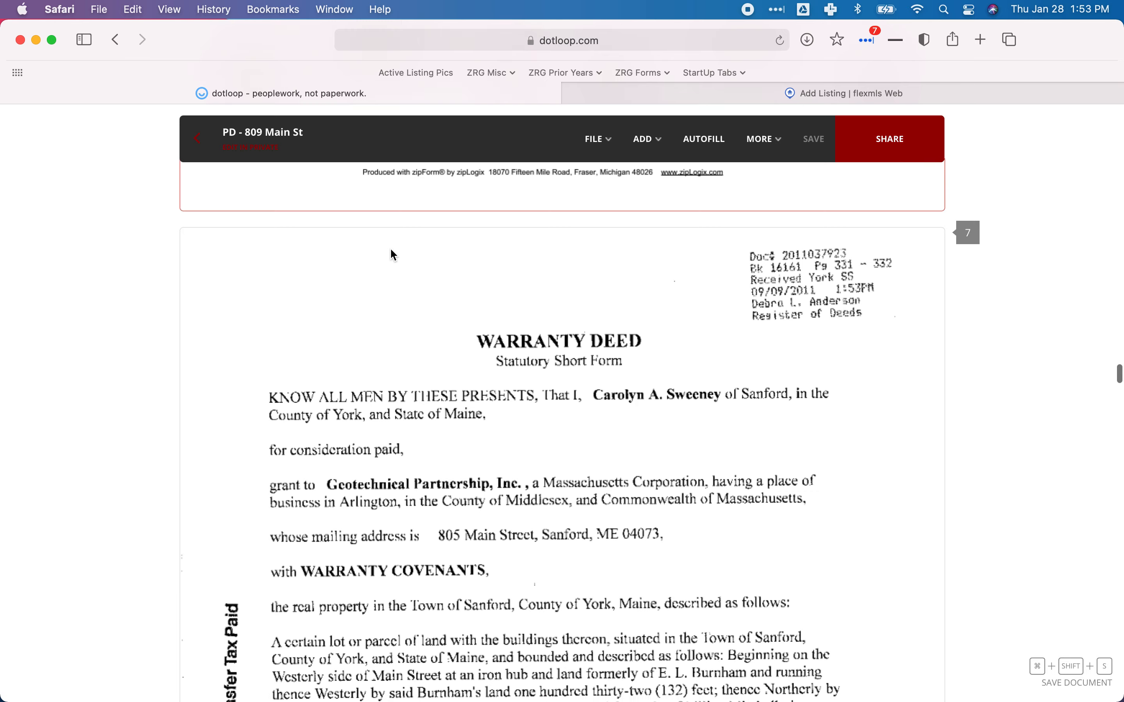
{"action": "scroll", "coordinate": [390, 248], "scroll_direction": "down", "scroll_amount": 15}
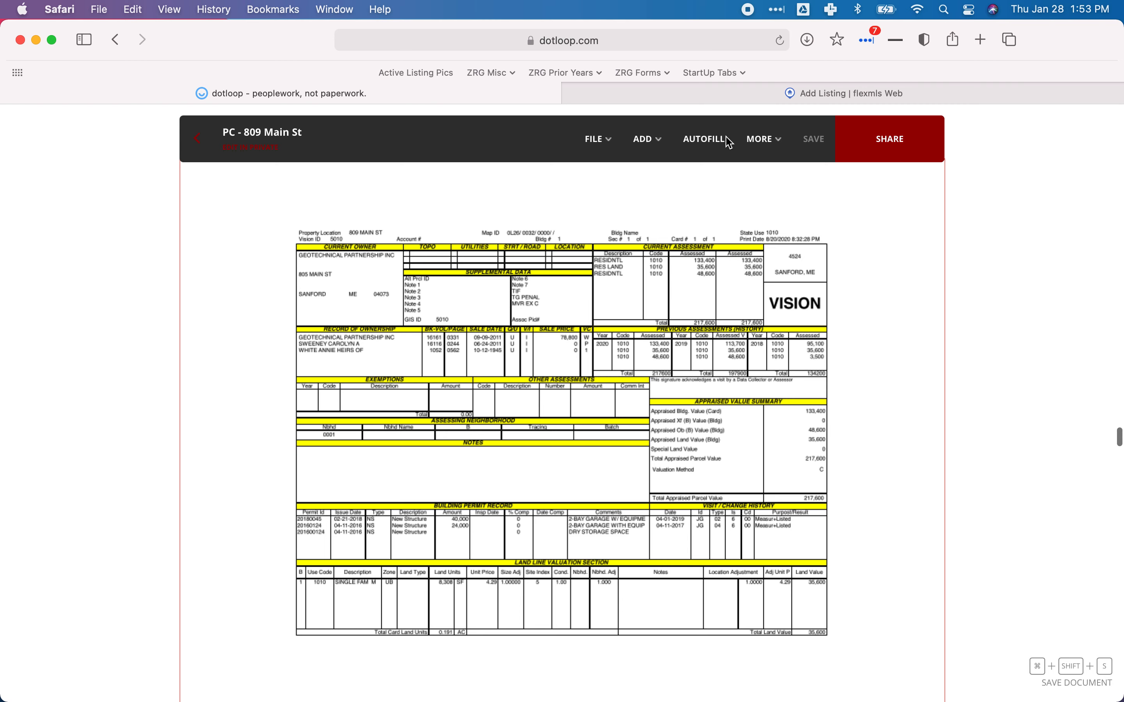
{"action": "left_click", "coordinate": [798, 93]}
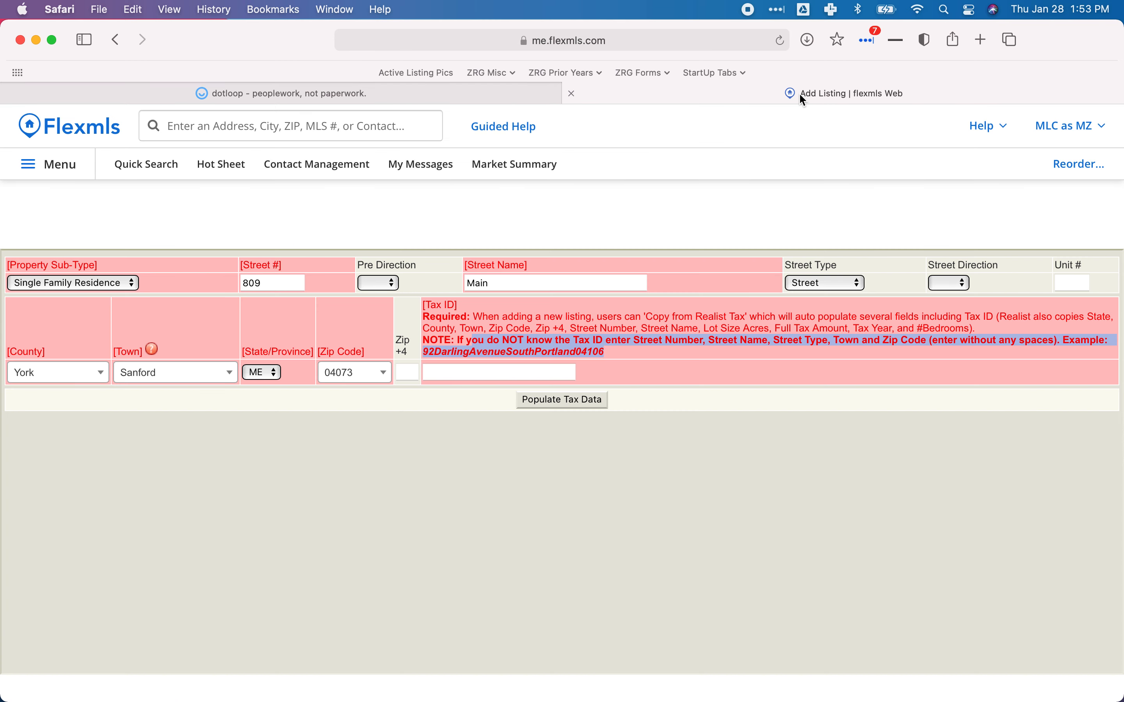
Enter Tax ID 5010 and populate the tax data so the Locate Property map appears.
{"action": "left_click", "coordinate": [478, 370]}
{"action": "type", "text": "5010"}
{"action": "left_click", "coordinate": [573, 400]}
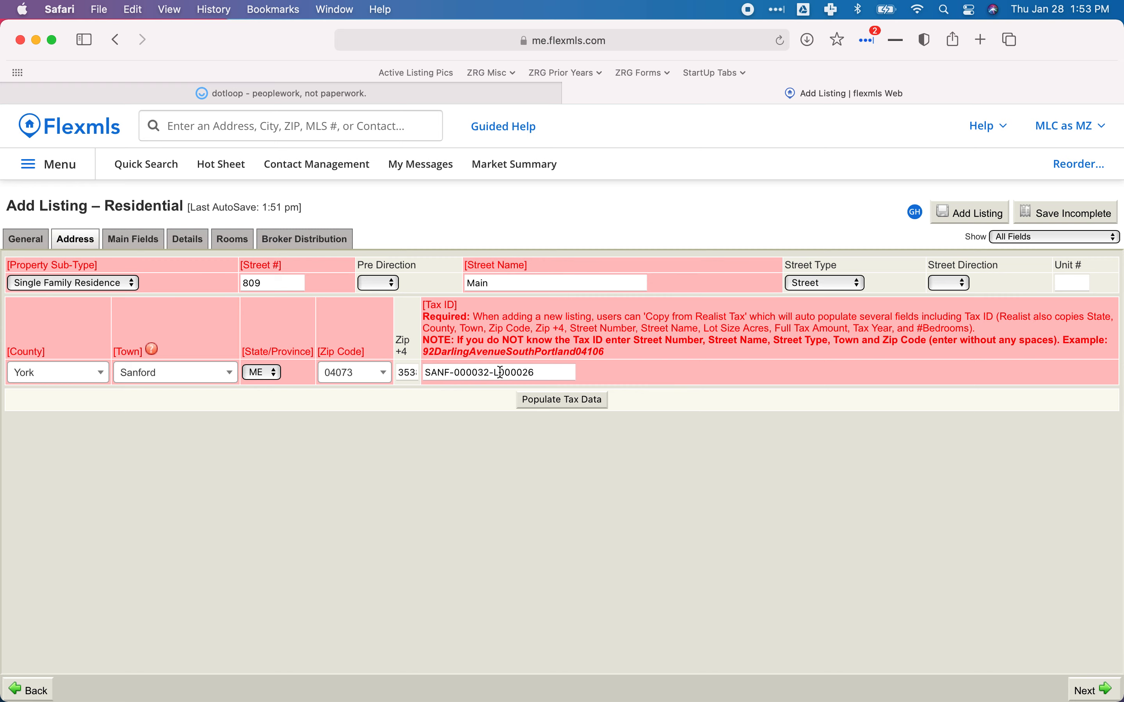
{"action": "left_click", "coordinate": [492, 87]}
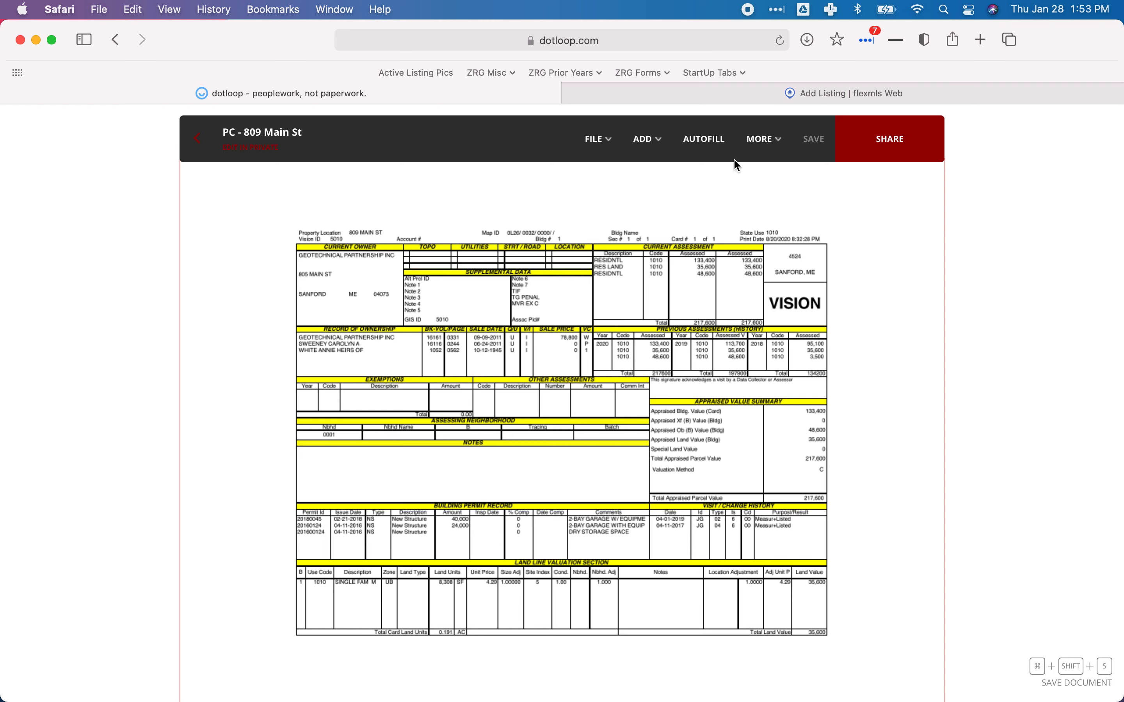
{"action": "left_click", "coordinate": [706, 101]}
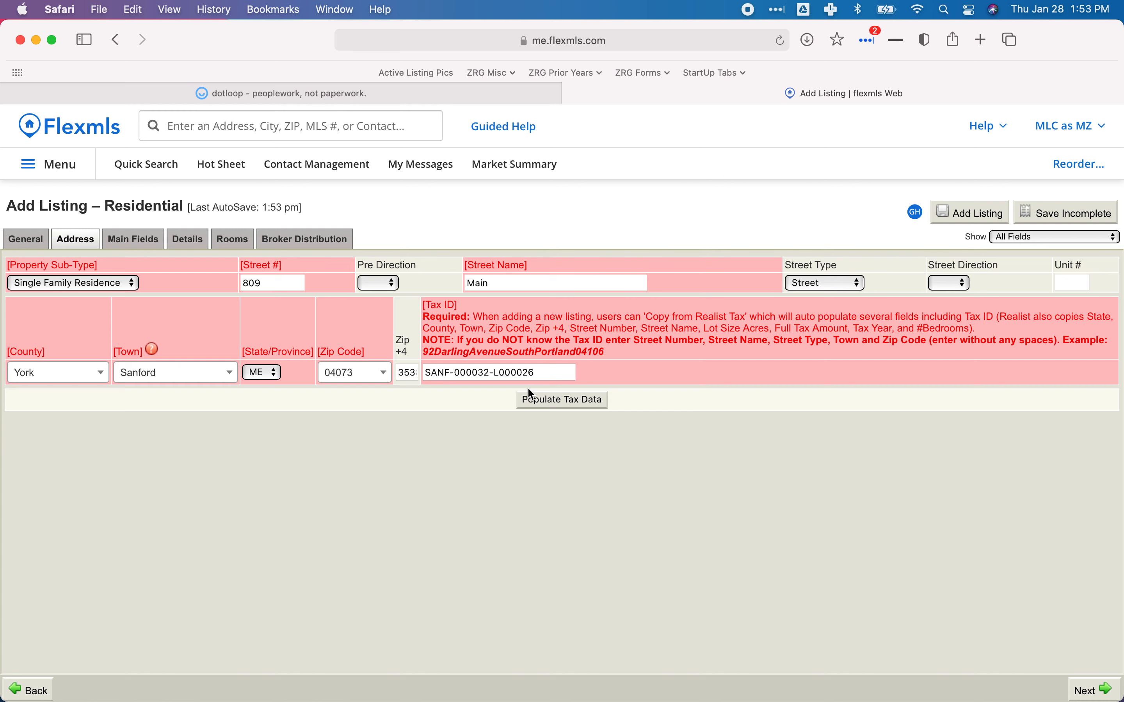
{"action": "left_click", "coordinate": [133, 240]}
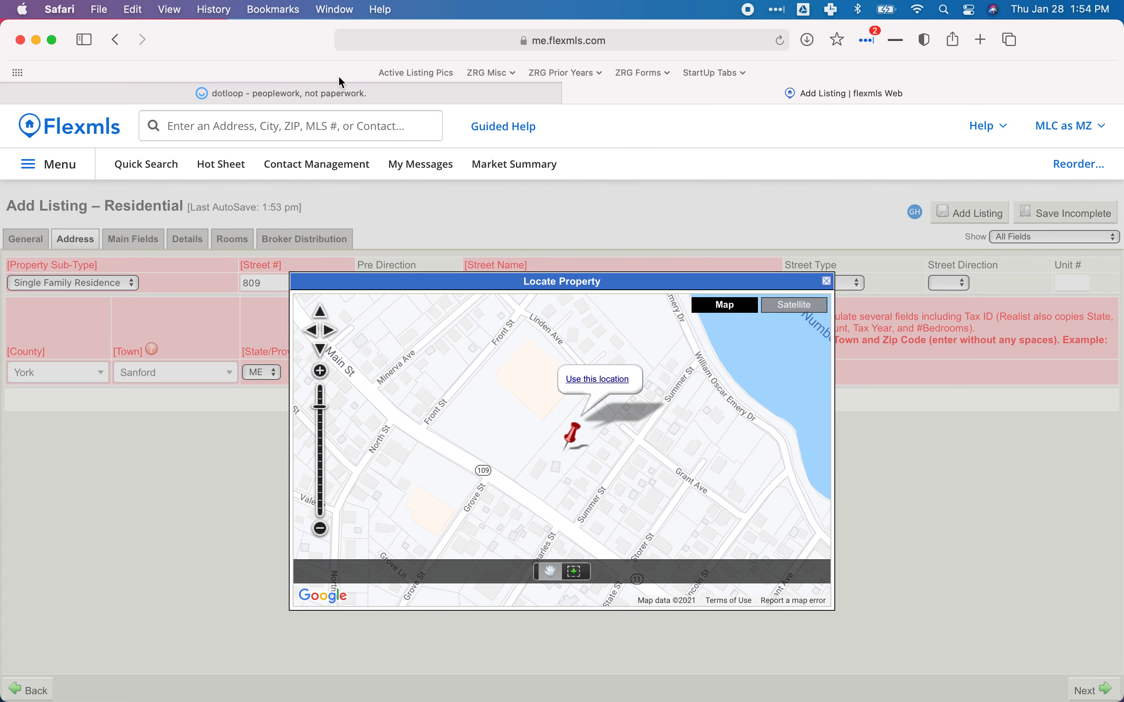
Scroll dotloop to the Tax Map page showing parcel L26-32, then return to the Flexmls map.
{"action": "left_click", "coordinate": [314, 95]}
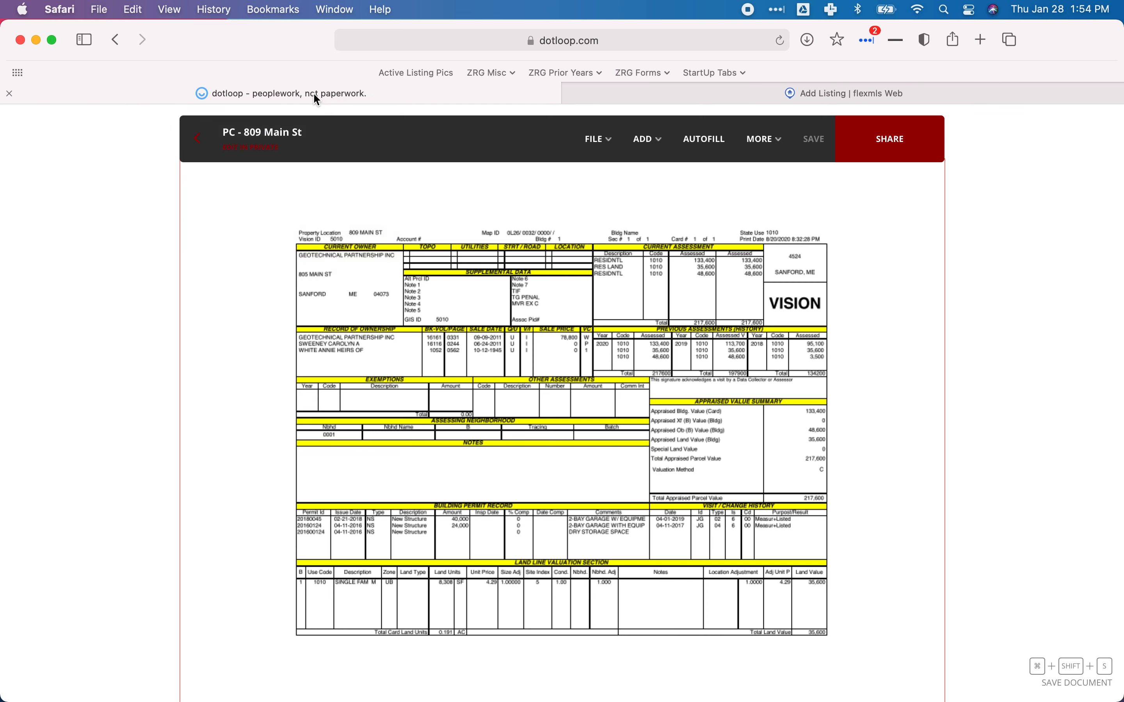
{"action": "scroll", "coordinate": [395, 278], "scroll_direction": "up", "scroll_amount": 15}
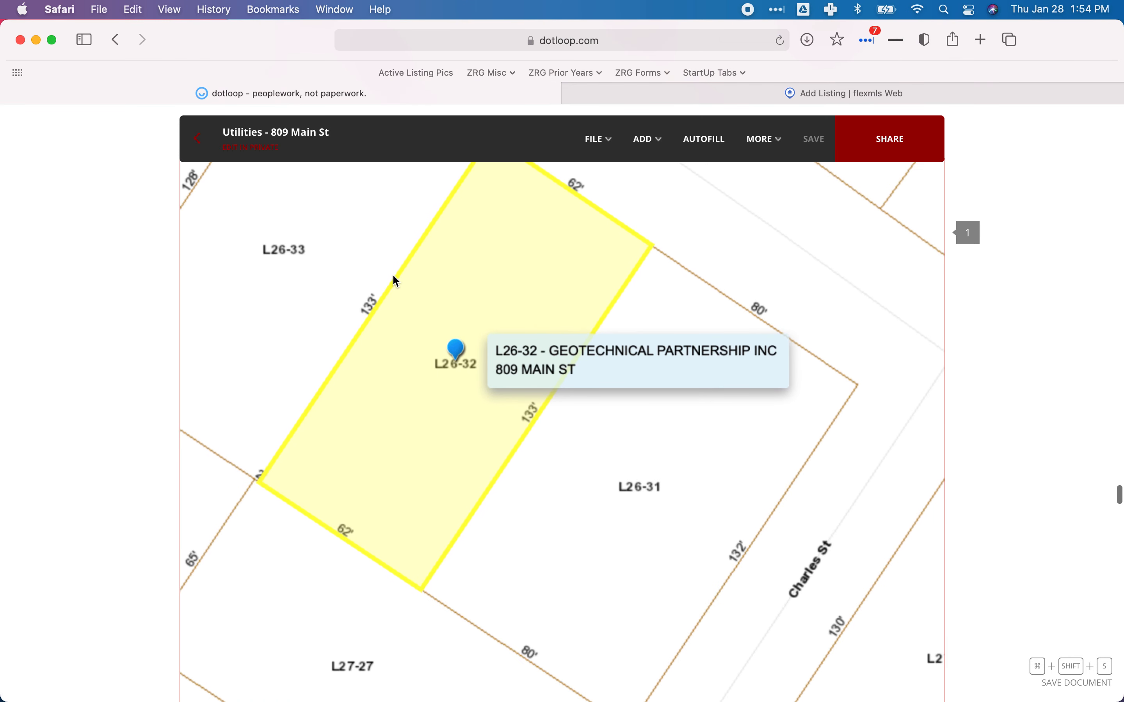
{"action": "scroll", "coordinate": [395, 281], "scroll_direction": "down", "scroll_amount": 3}
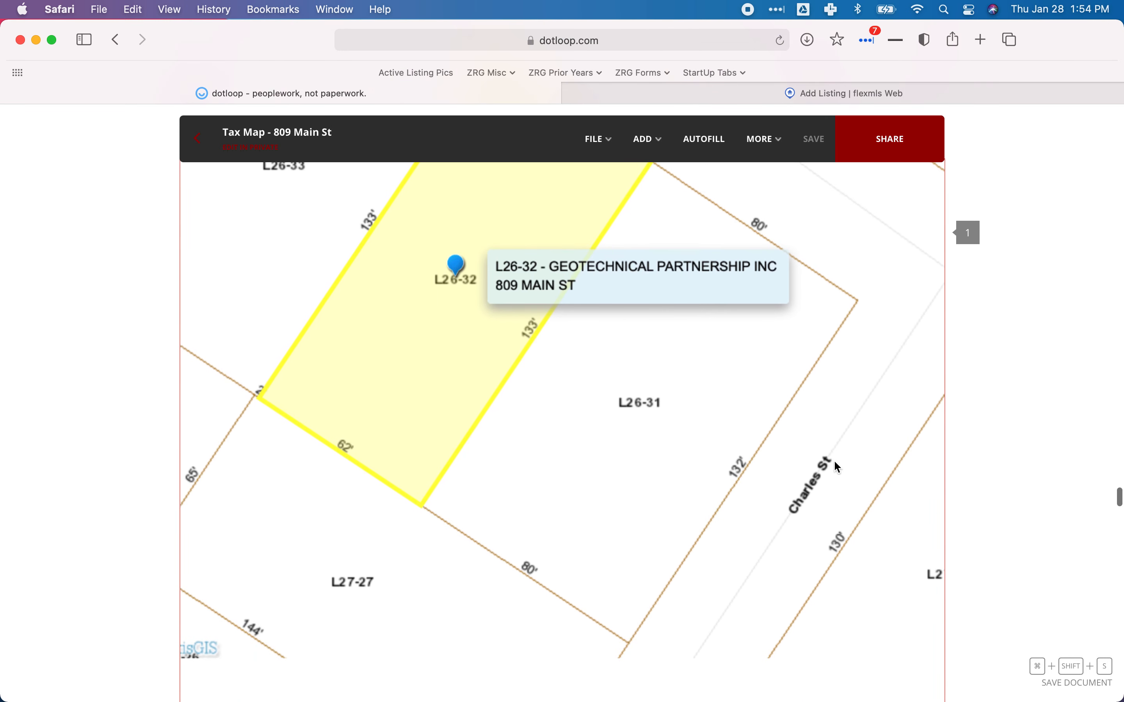
{"action": "scroll", "coordinate": [852, 273], "scroll_direction": "down", "scroll_amount": 5}
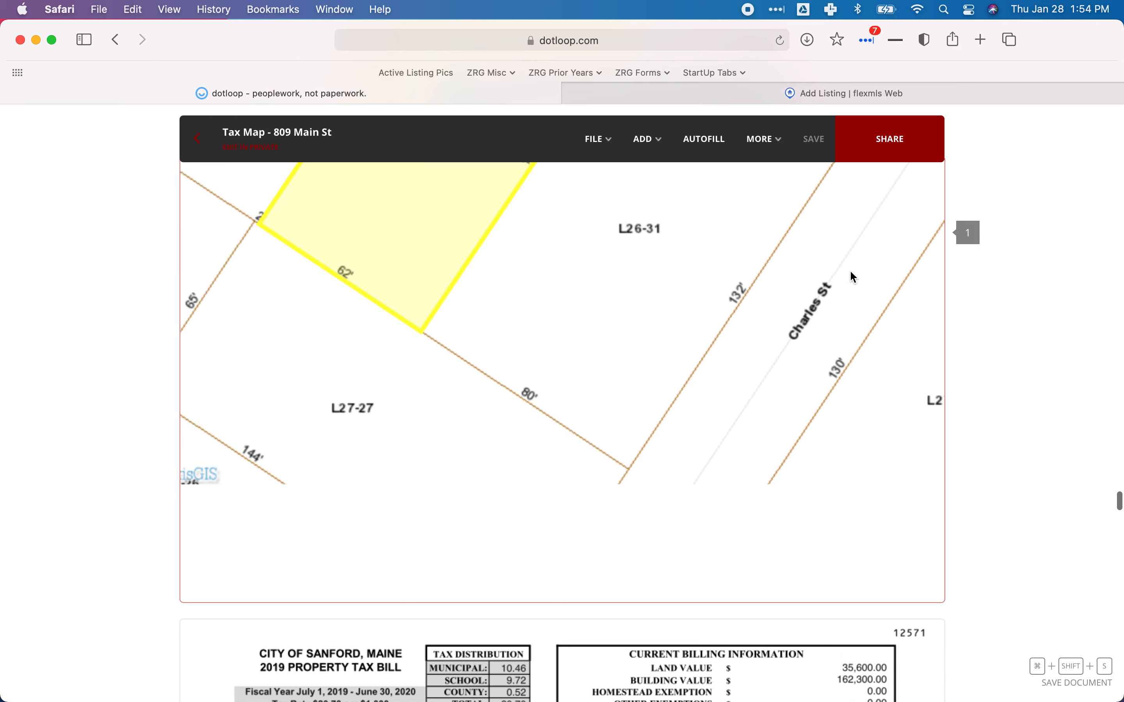
{"action": "scroll", "coordinate": [852, 273], "scroll_direction": "up", "scroll_amount": 12}
{"action": "scroll", "coordinate": [854, 277], "scroll_direction": "up", "scroll_amount": 5}
{"action": "scroll", "coordinate": [853, 277], "scroll_direction": "down", "scroll_amount": 4}
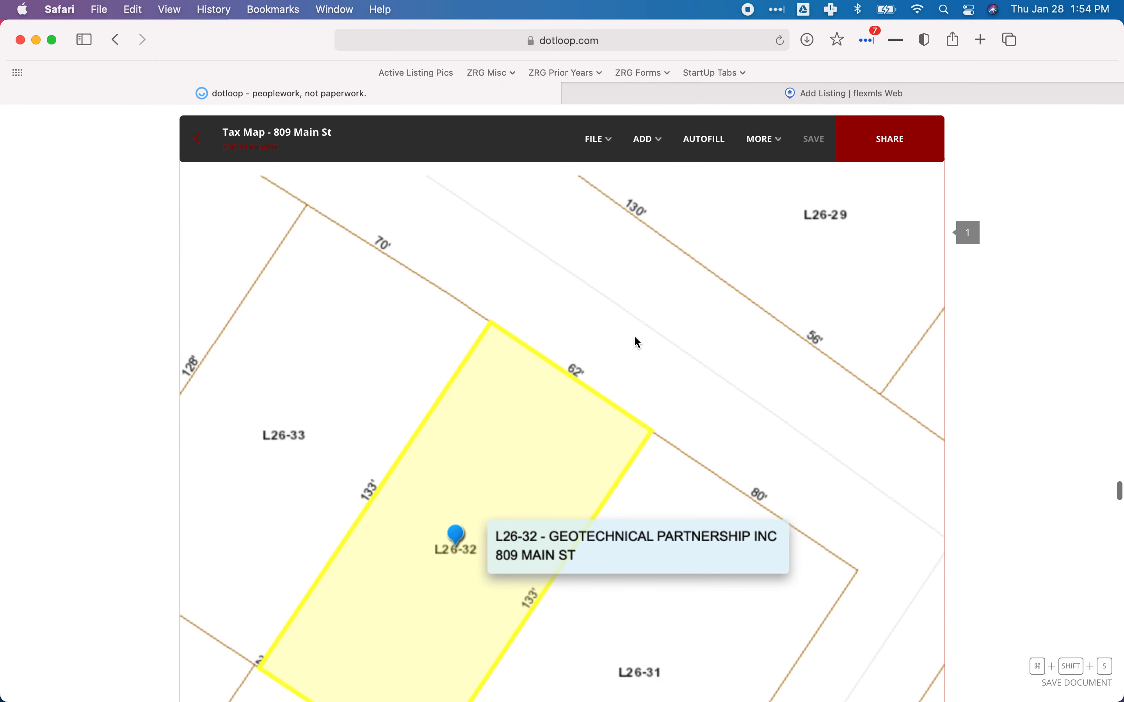
{"action": "scroll", "coordinate": [745, 394], "scroll_direction": "down", "scroll_amount": 3}
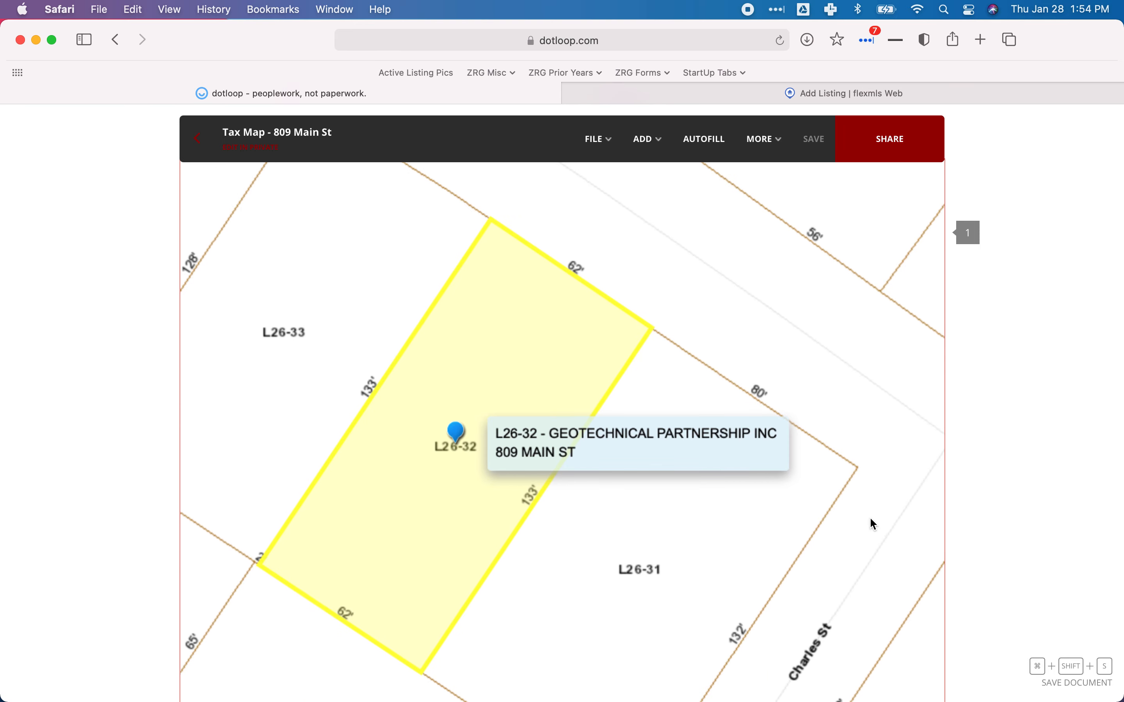
{"action": "left_click", "coordinate": [793, 100]}
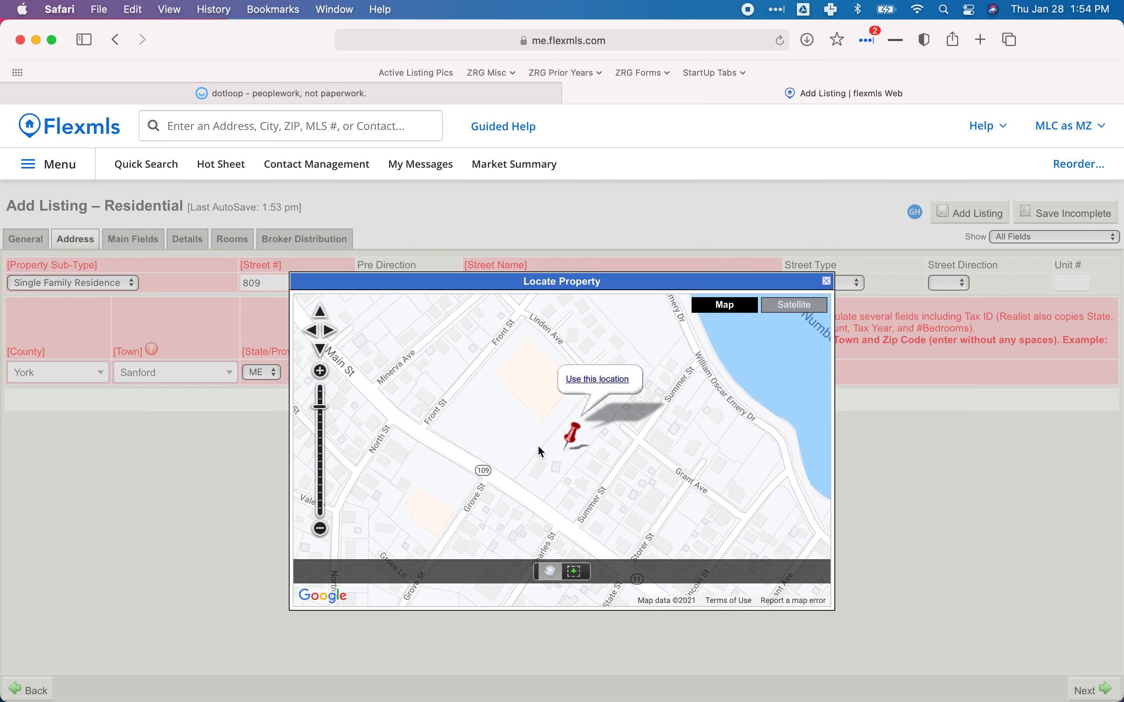
{"action": "left_click_drag", "start_coordinate": [539, 451], "coordinate": [562, 412]}
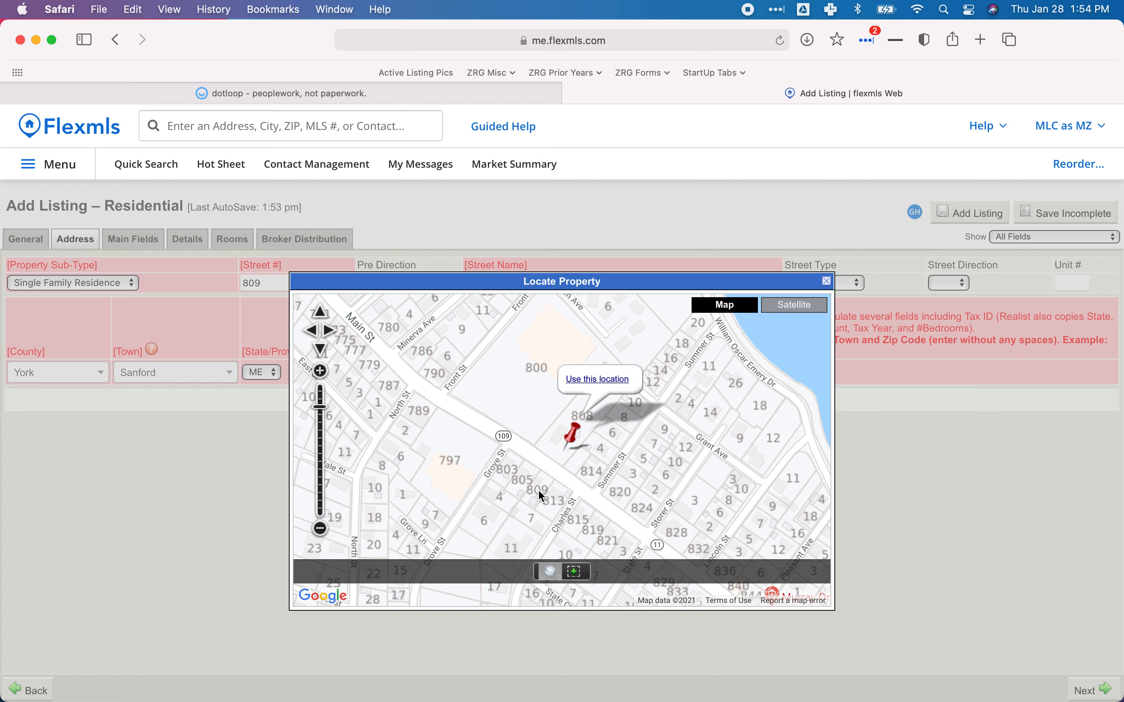
{"action": "left_click_drag", "start_coordinate": [572, 435], "coordinate": [548, 472]}
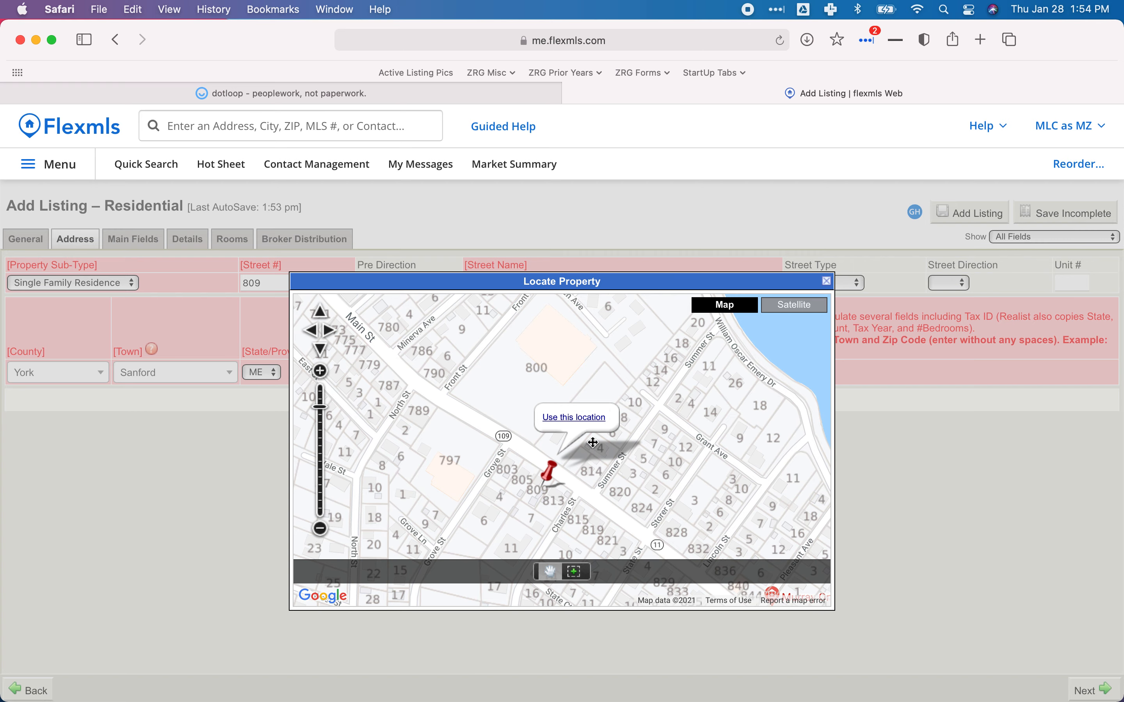
{"action": "left_click", "coordinate": [579, 418]}
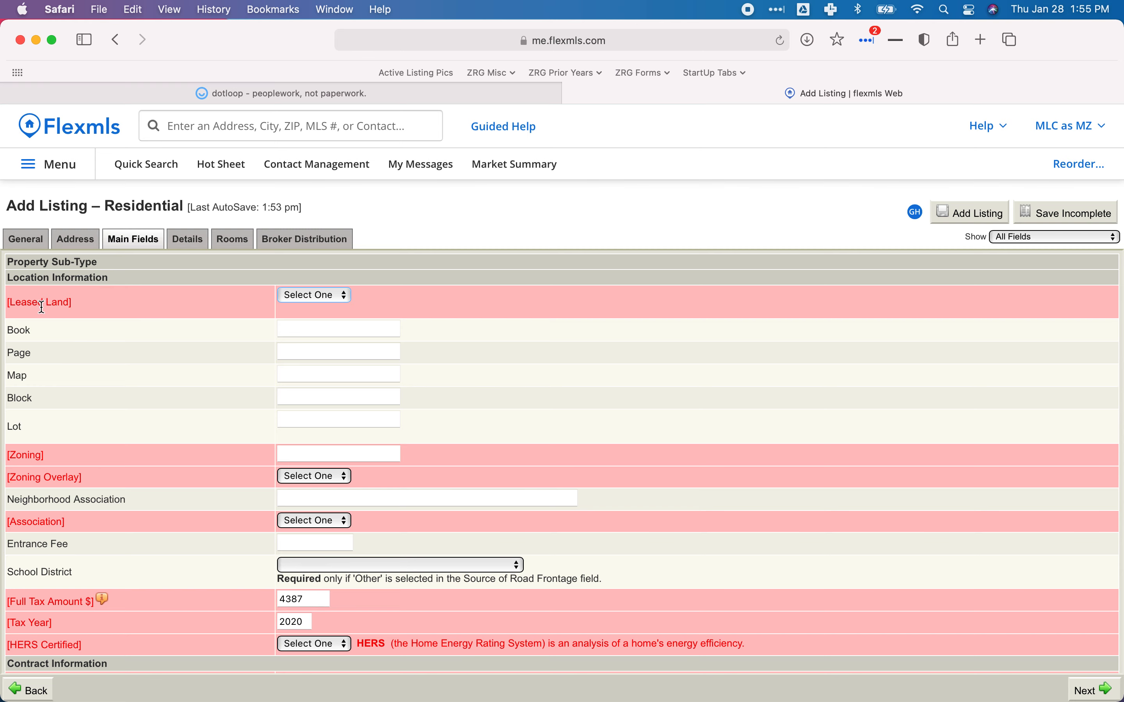
After checking the dotloop property card, set Leased Land to No in Main Fields.
{"action": "left_click", "coordinate": [318, 93]}
{"action": "scroll", "coordinate": [535, 406], "scroll_direction": "up", "scroll_amount": 15}
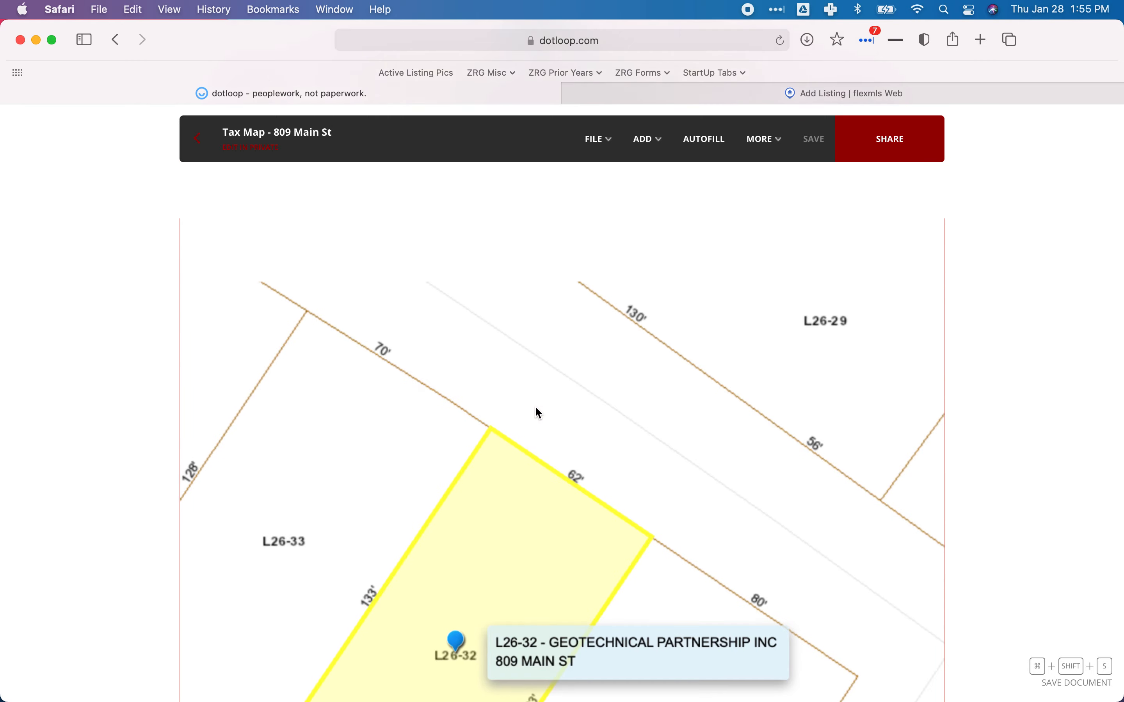
{"action": "scroll", "coordinate": [538, 412], "scroll_direction": "up", "scroll_amount": 10}
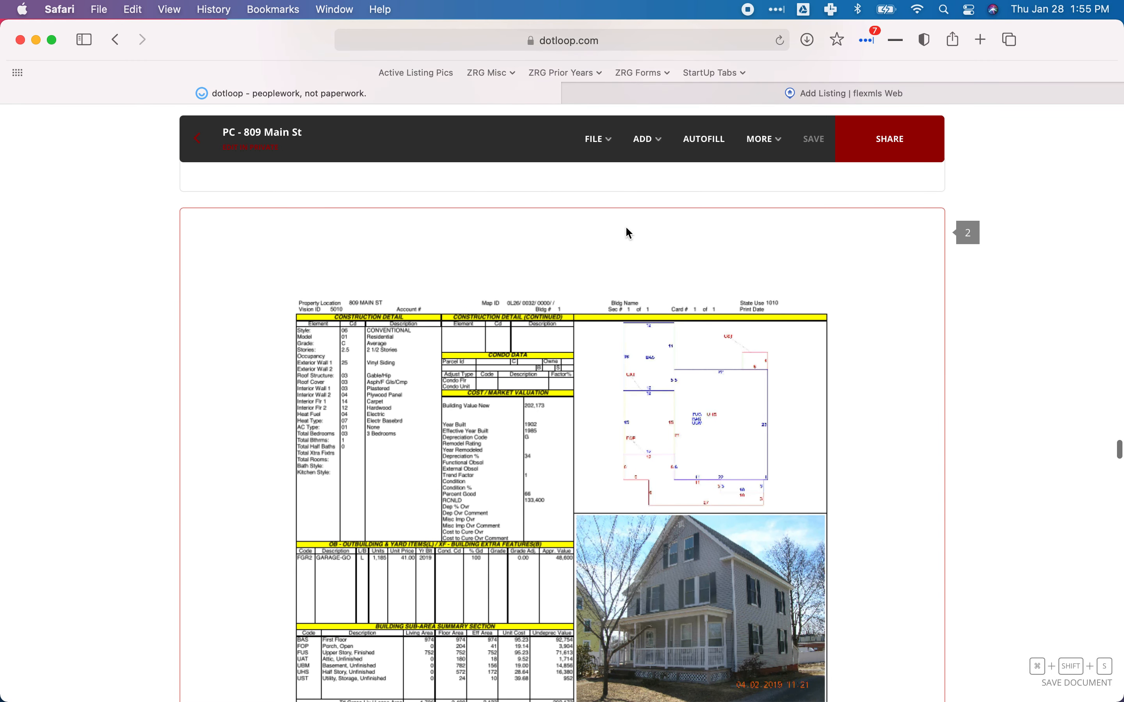
{"action": "left_click", "coordinate": [645, 98]}
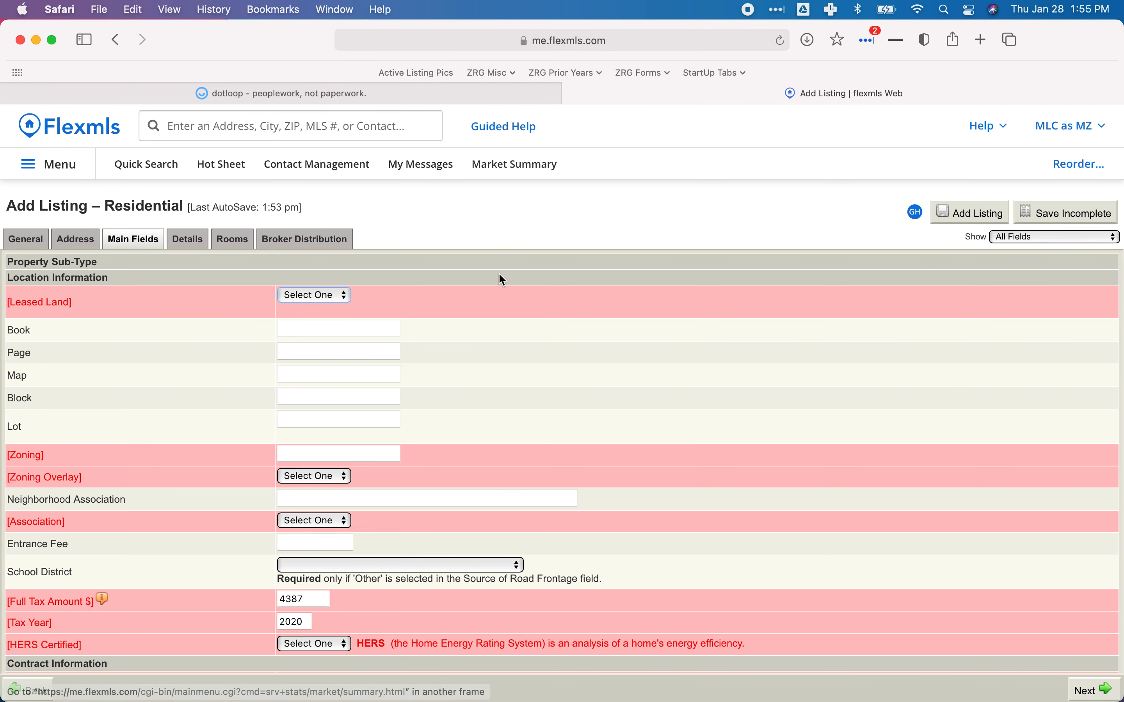
{"action": "left_click", "coordinate": [323, 295]}
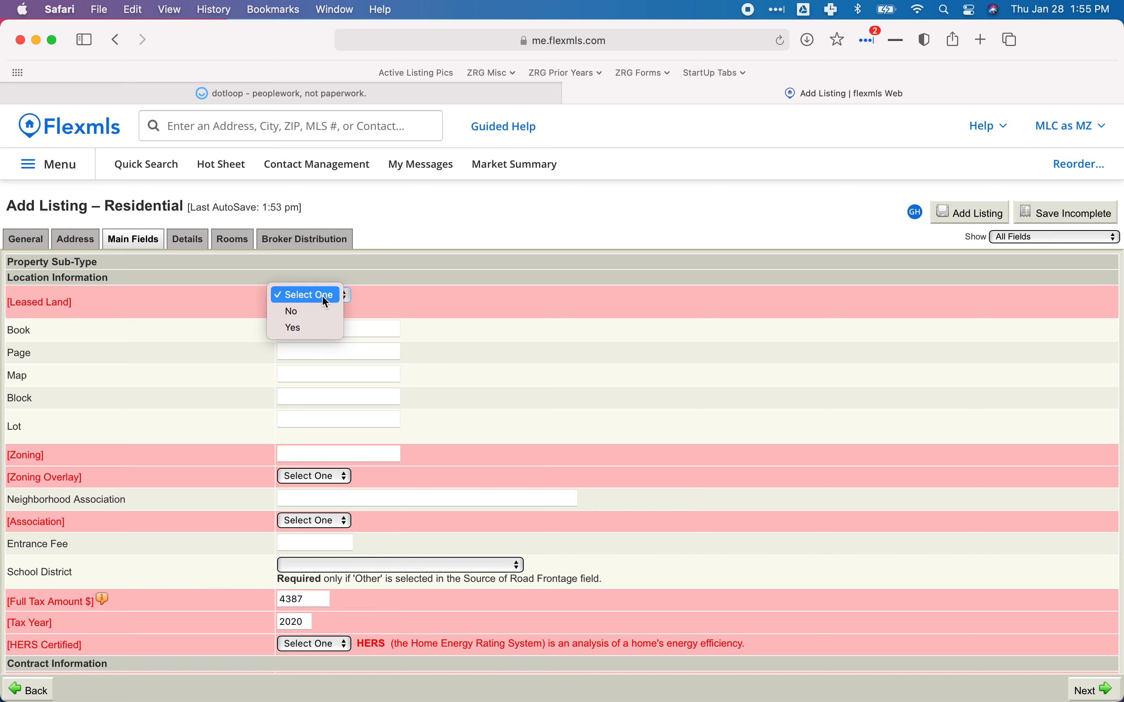
{"action": "left_click", "coordinate": [309, 317]}
{"action": "left_click", "coordinate": [302, 330]}
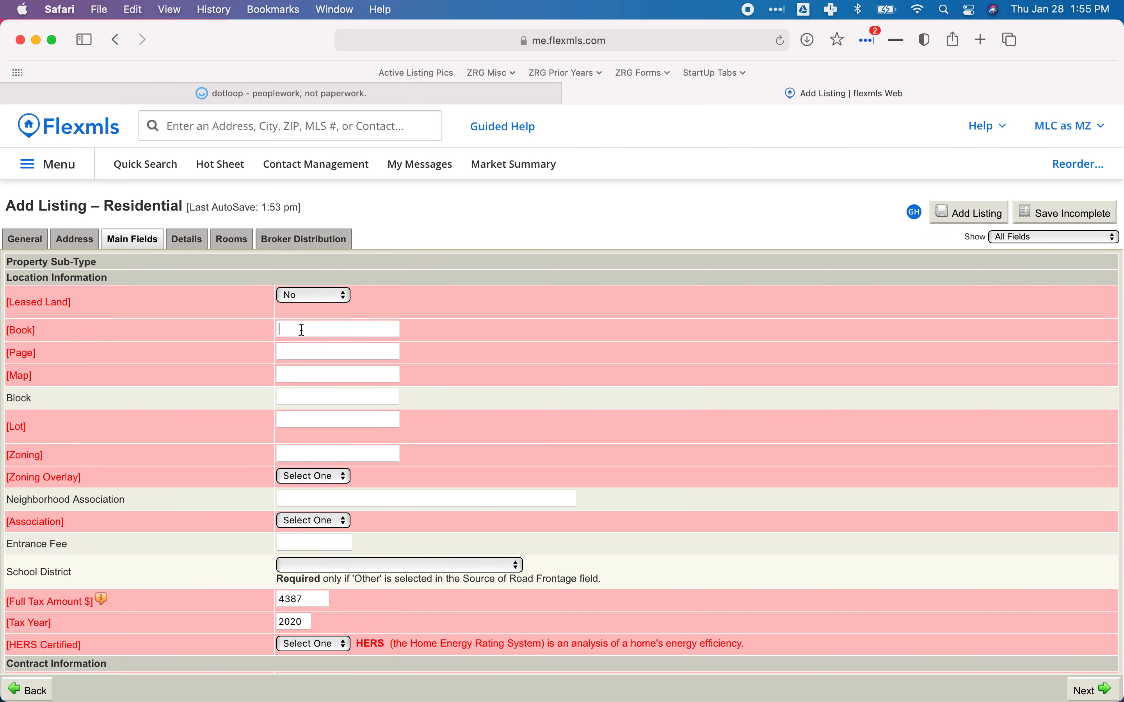
{"action": "left_click", "coordinate": [330, 94]}
Scroll up to the OG Deed warranty deed's stamp showing Book 16161, Pages 331–332.
{"action": "scroll", "coordinate": [501, 424], "scroll_direction": "up", "scroll_amount": 10}
{"action": "scroll", "coordinate": [501, 424], "scroll_direction": "up", "scroll_amount": 2}
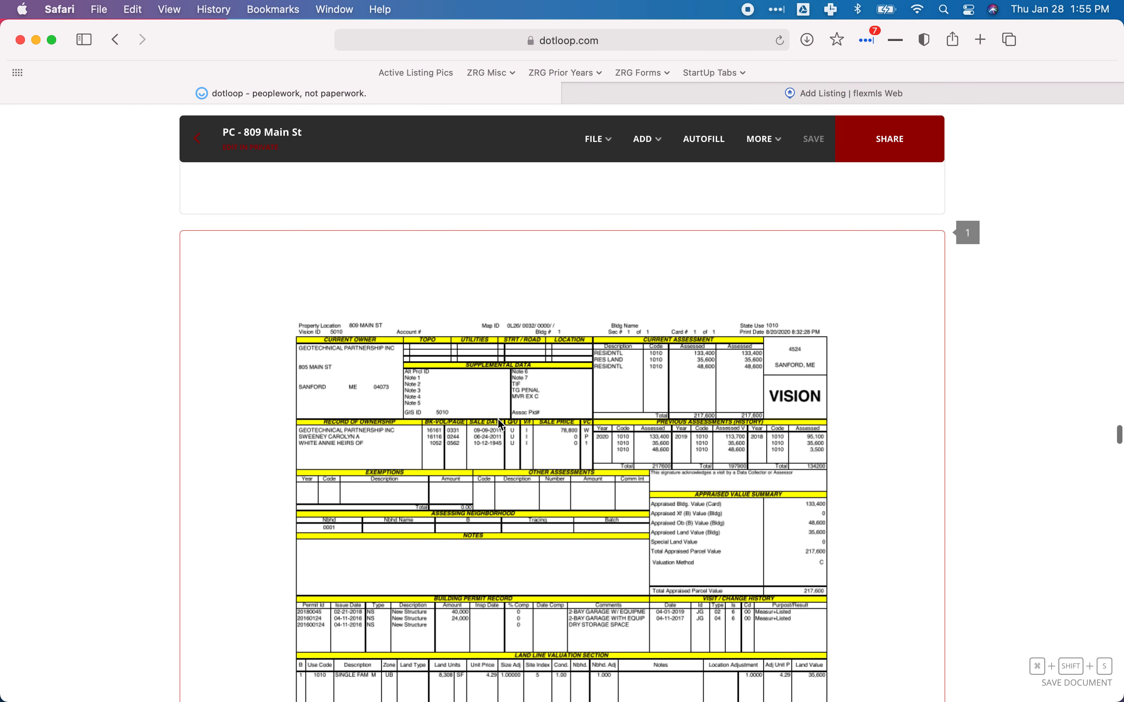
{"action": "scroll", "coordinate": [500, 424], "scroll_direction": "down", "scroll_amount": 10}
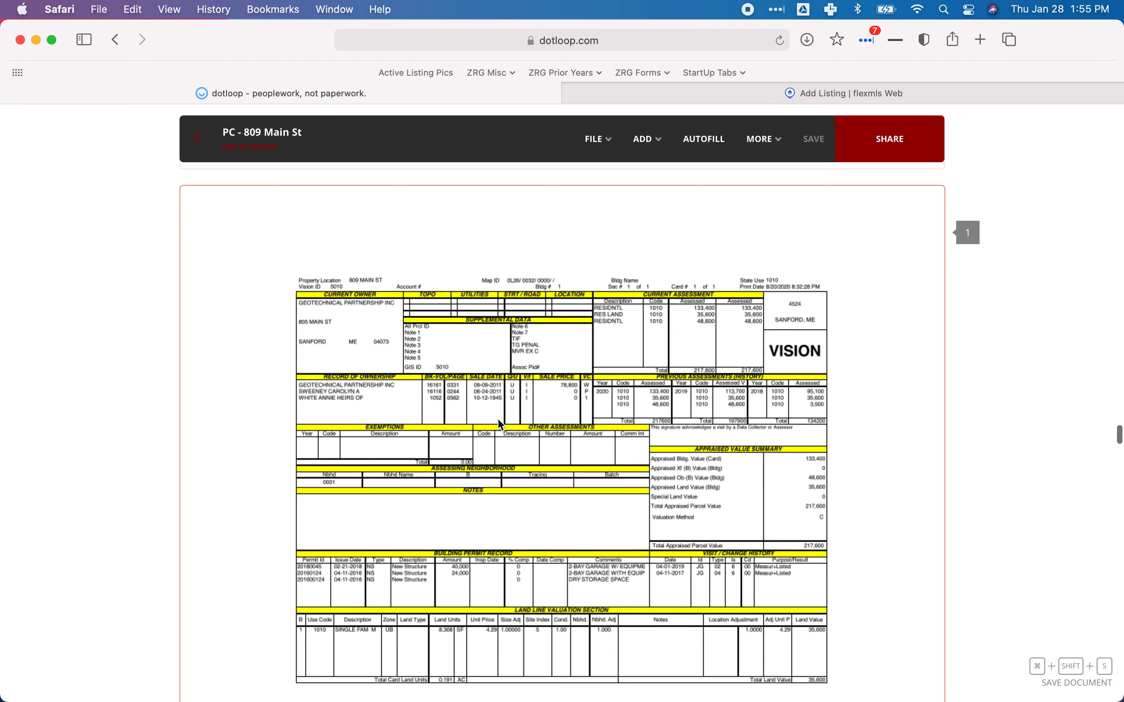
{"action": "scroll", "coordinate": [500, 425], "scroll_direction": "up", "scroll_amount": 15}
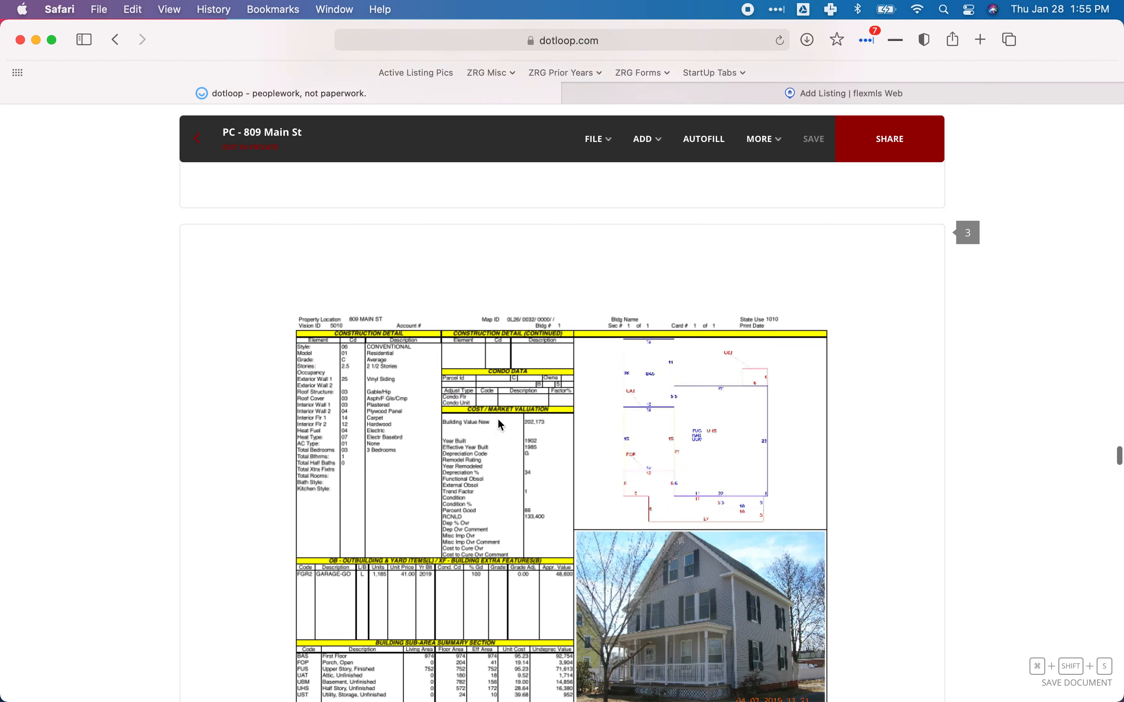
{"action": "scroll", "coordinate": [500, 424], "scroll_direction": "up", "scroll_amount": 15}
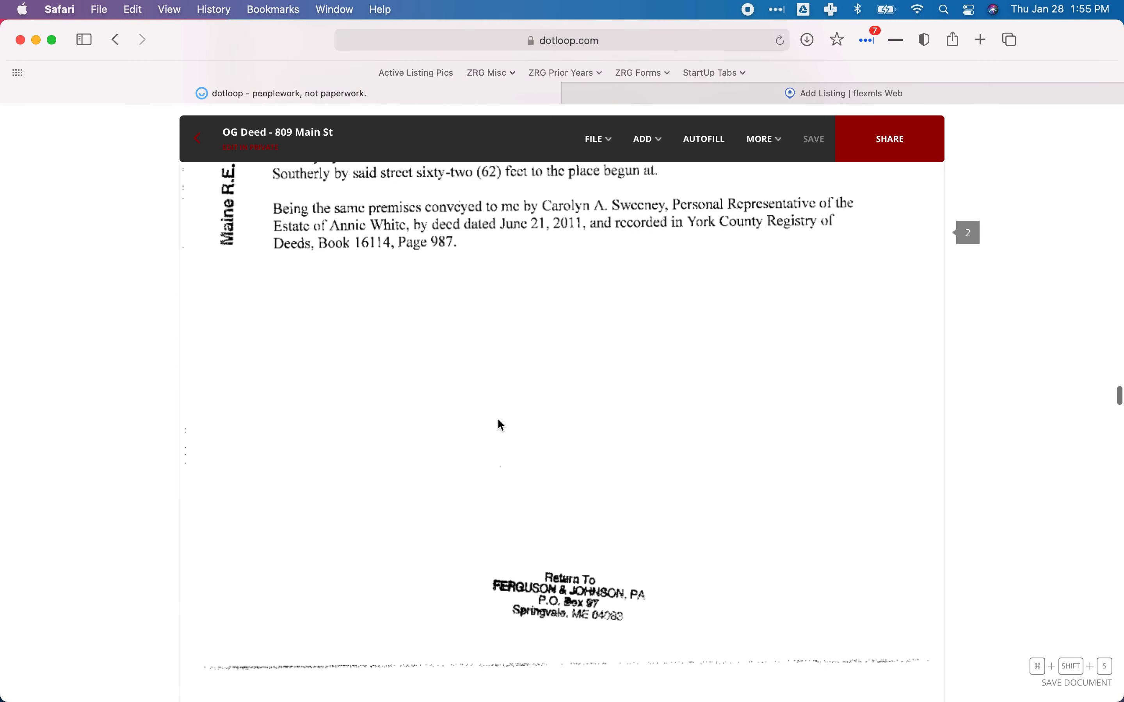
{"action": "scroll", "coordinate": [501, 424], "scroll_direction": "up", "scroll_amount": 3}
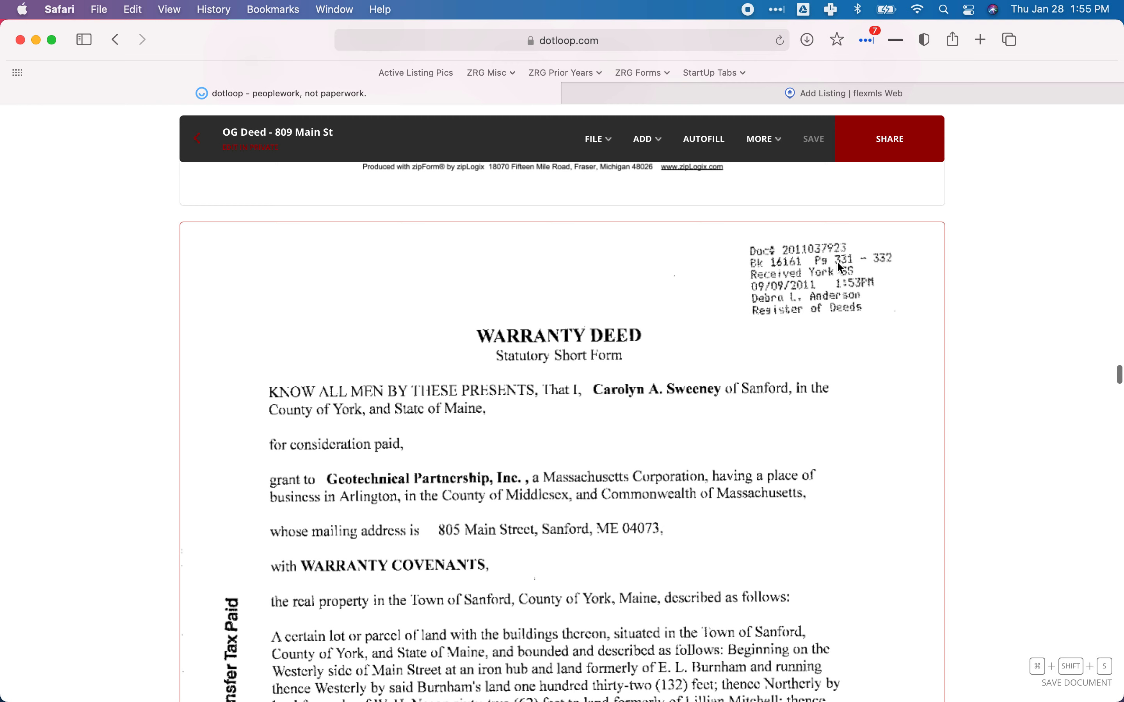
Enter Book 16161 and Page 331 in the listing's deed fields.
{"action": "left_click", "coordinate": [661, 97]}
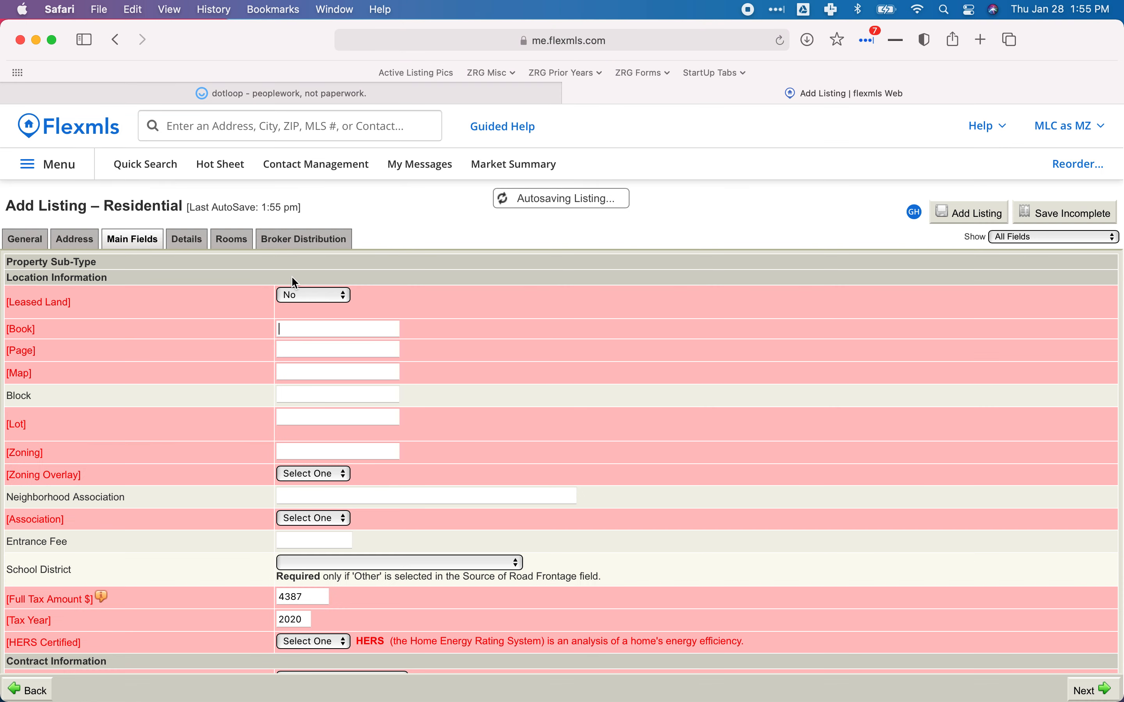
{"action": "left_click", "coordinate": [302, 331]}
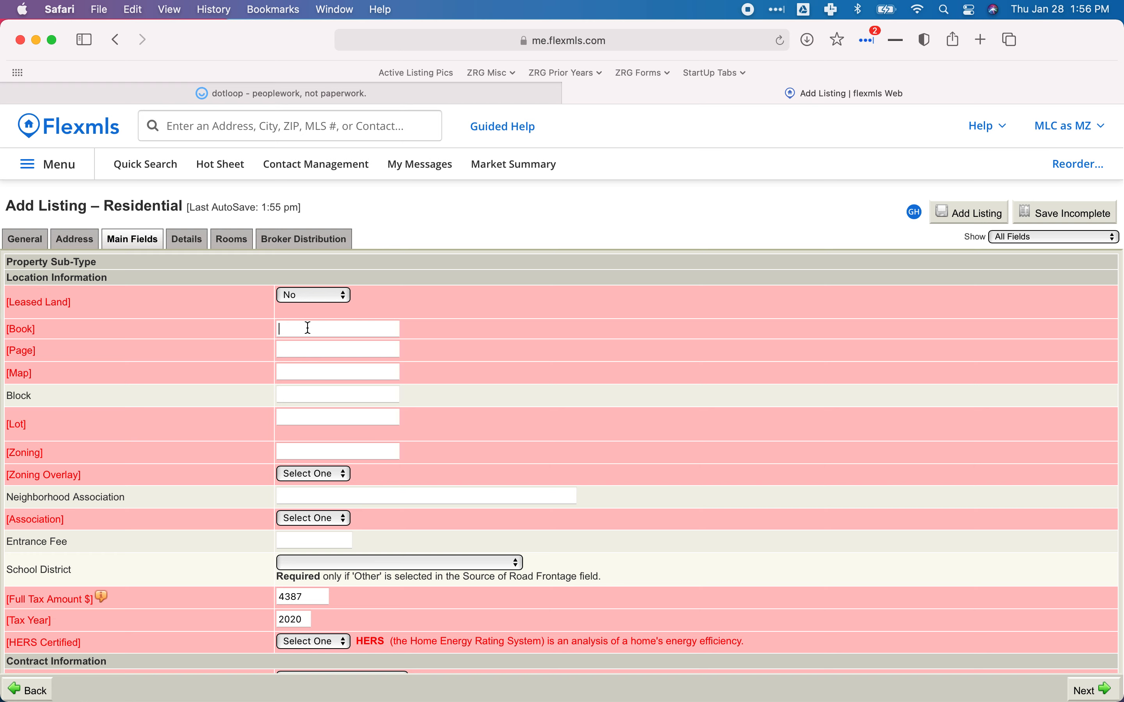
{"action": "type", "text": "16161"}
{"action": "key", "text": "Tab"}
{"action": "type", "text": "331"}
{"action": "key", "text": "Tab"}
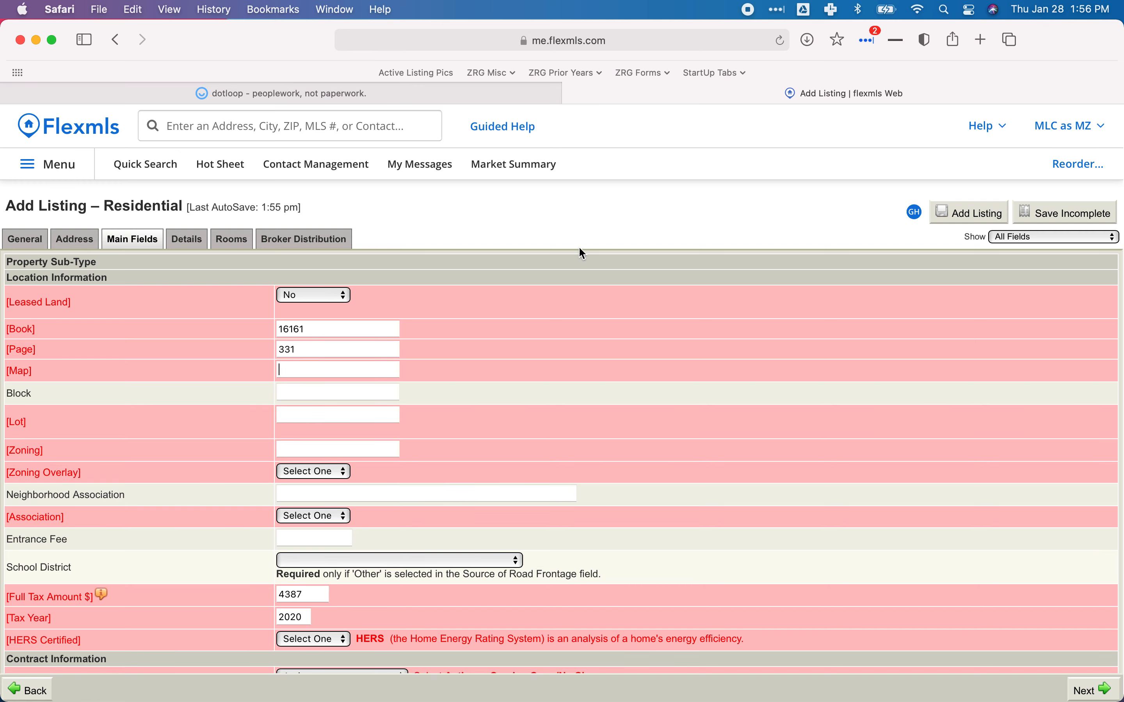
{"action": "left_click", "coordinate": [475, 92]}
Read Map 0L26, Block 0032, Lot 0000 from dotloop's Parcel Information card, then select Flexmls's Map field.
{"action": "scroll", "coordinate": [557, 353], "scroll_direction": "down", "scroll_amount": 20}
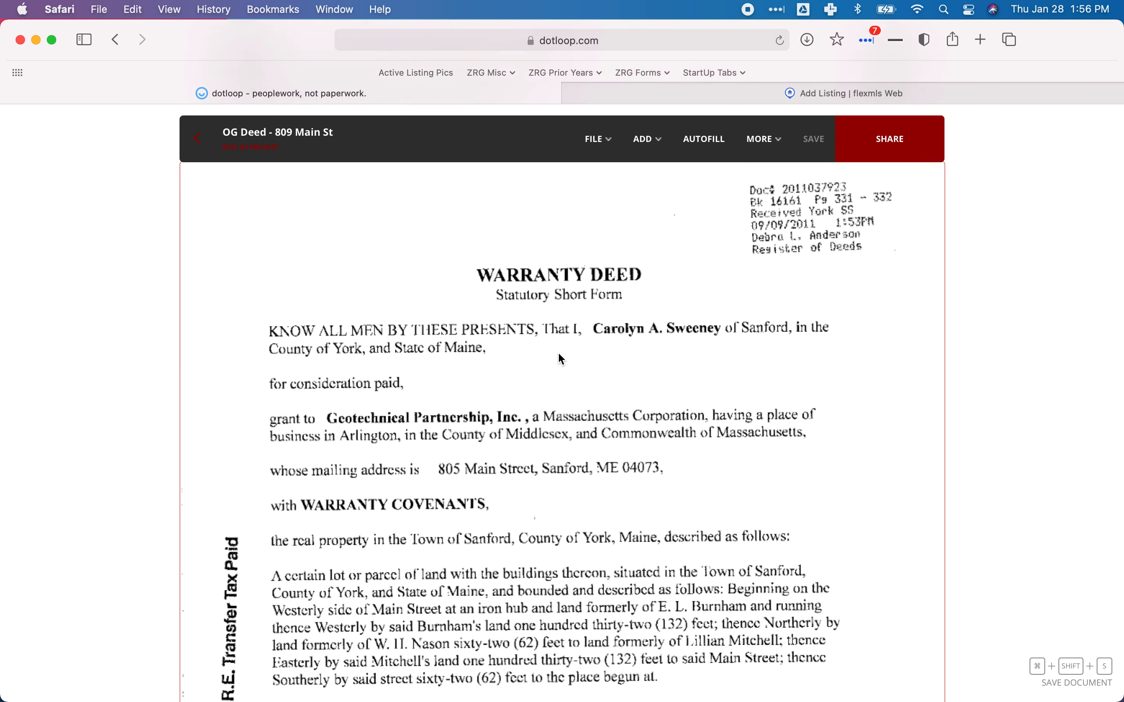
{"action": "scroll", "coordinate": [558, 351], "scroll_direction": "down", "scroll_amount": 10}
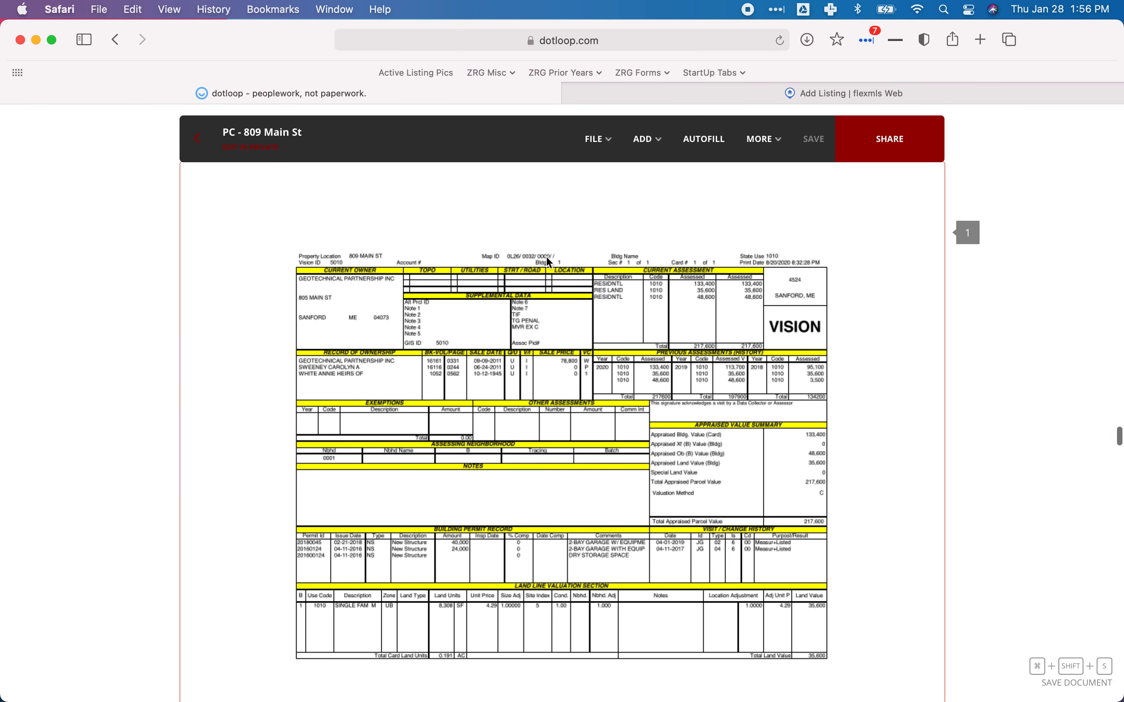
{"action": "scroll", "coordinate": [539, 261], "scroll_direction": "down", "scroll_amount": 15}
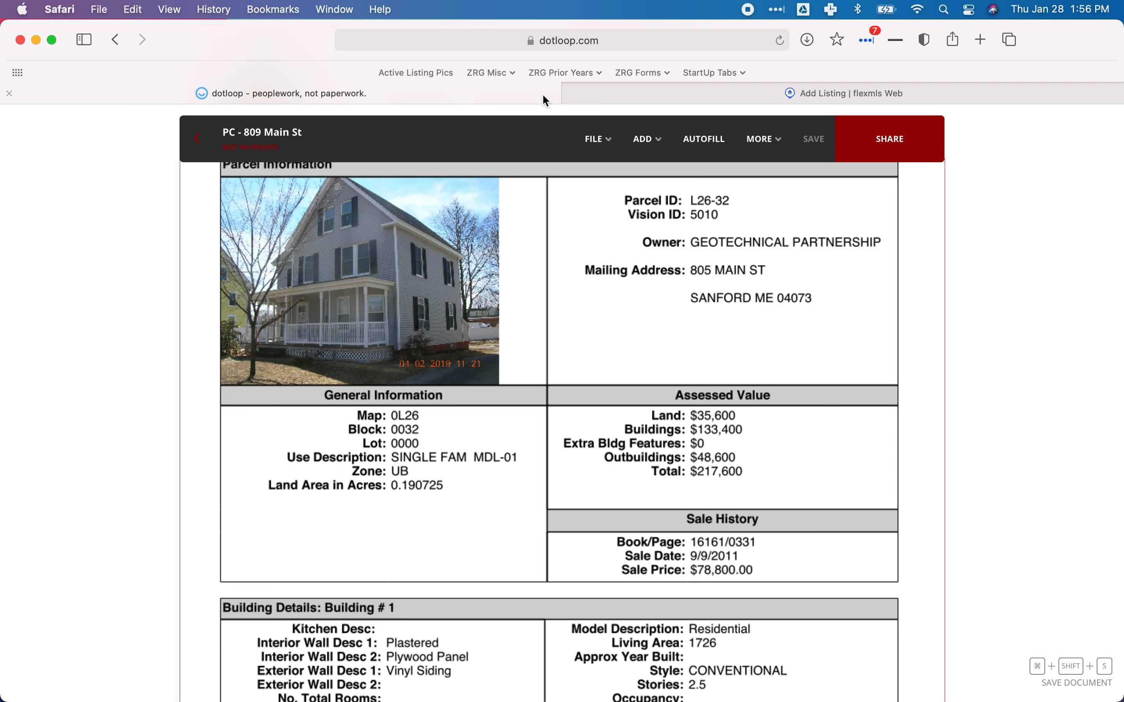
{"action": "left_click", "coordinate": [665, 96]}
{"action": "left_click", "coordinate": [299, 371]}
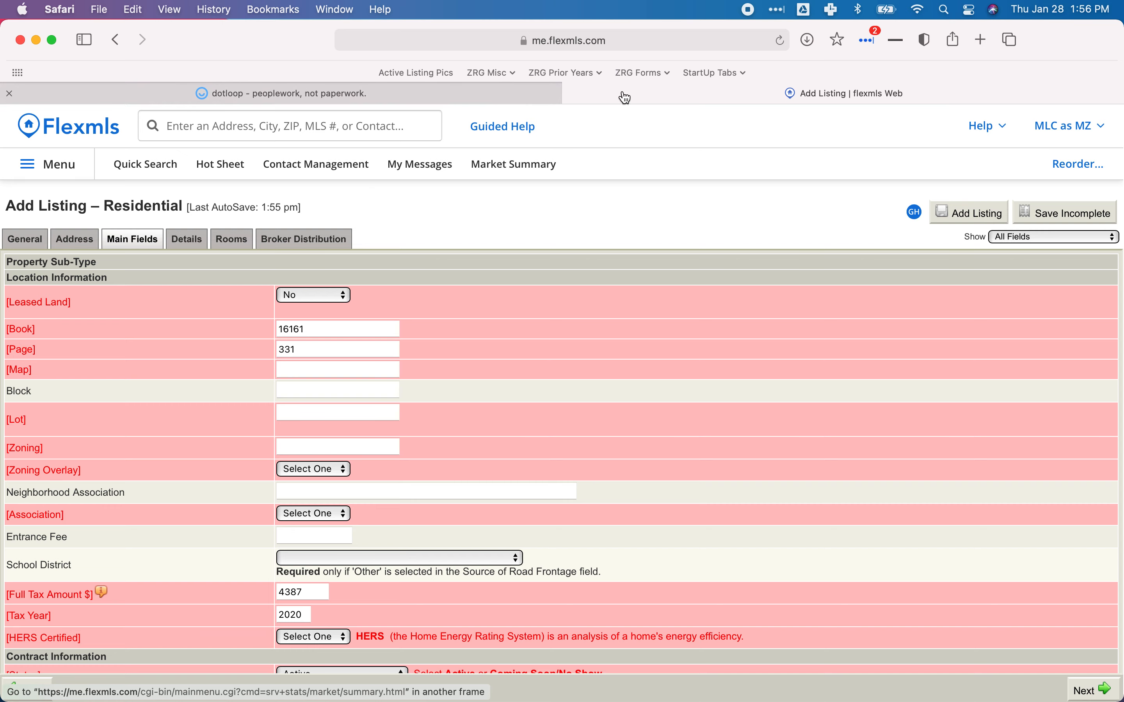
Enter Map 0L26, Block 0032 and Lot 0000 from the dotloop parcel card.
{"action": "left_click", "coordinate": [550, 94]}
{"action": "left_click", "coordinate": [638, 94]}
{"action": "left_click", "coordinate": [300, 371]}
{"action": "type", "text": "0L"}
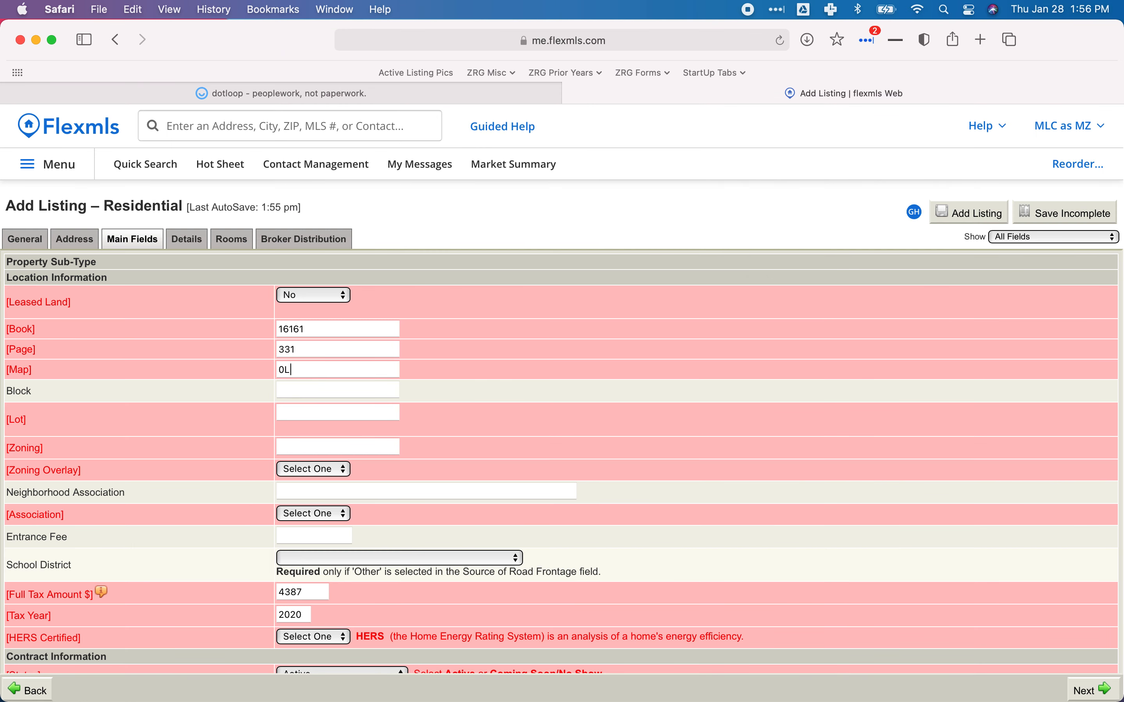
{"action": "type", "text": "26"}
{"action": "key", "text": "Tab"}
{"action": "left_click", "coordinate": [425, 95]}
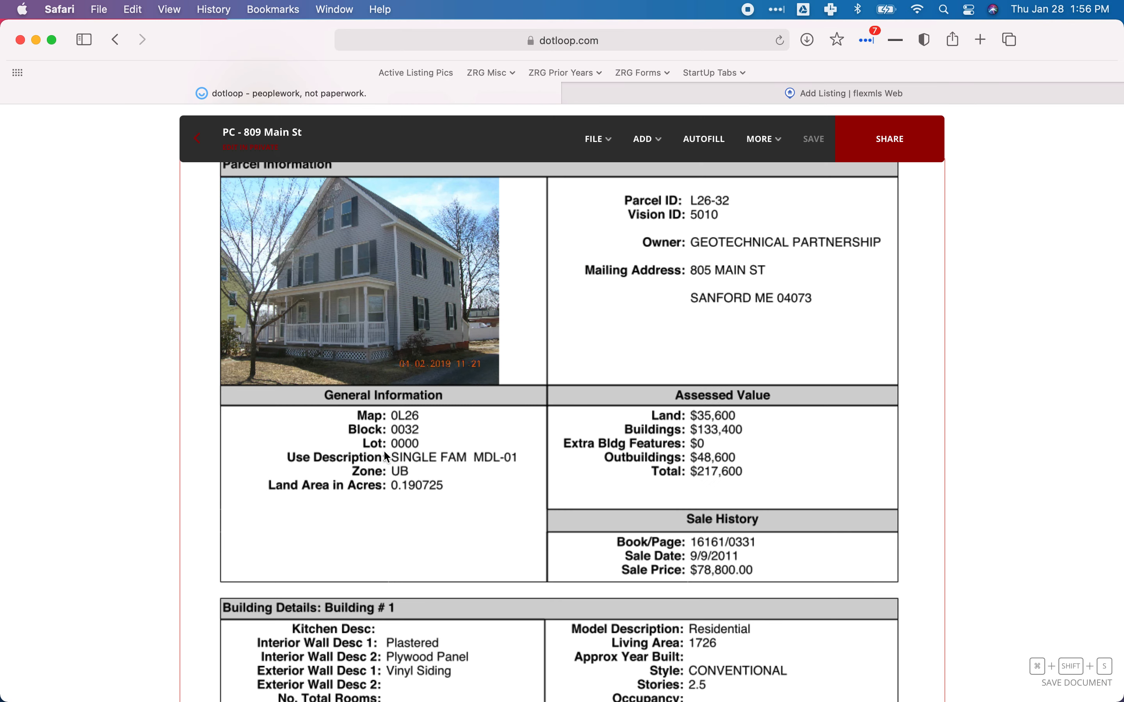
{"action": "left_click", "coordinate": [742, 96]}
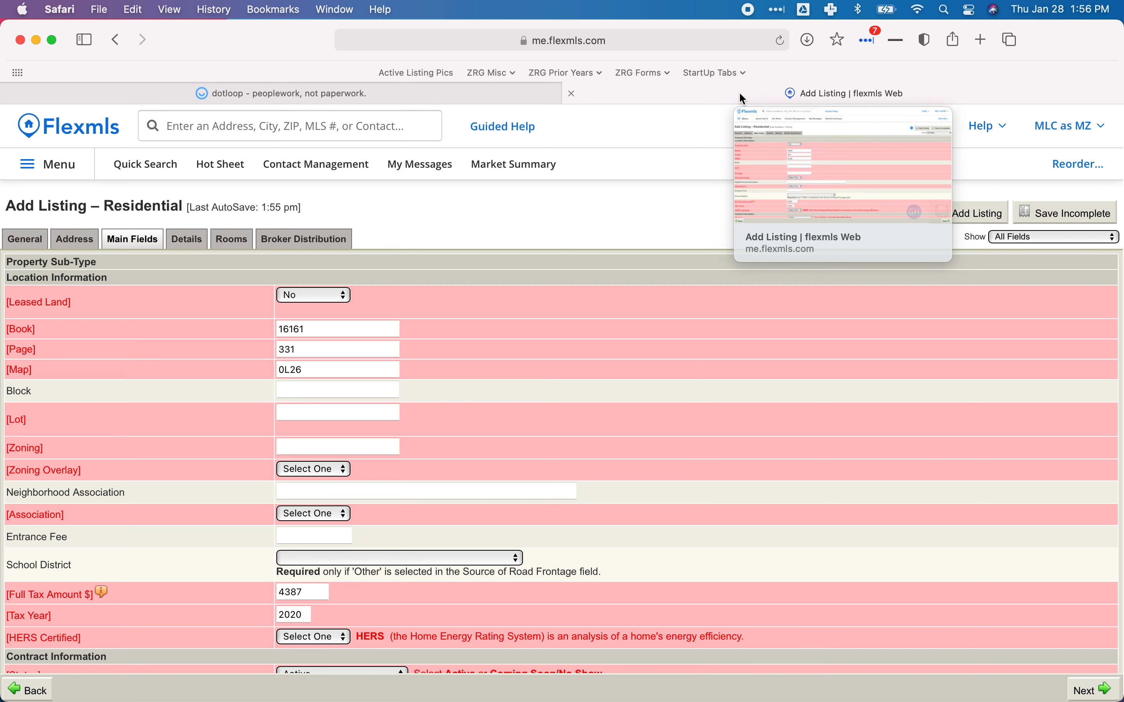
{"action": "type", "text": "0032"}
{"action": "key", "text": "Tab"}
{"action": "type", "text": "0000"}
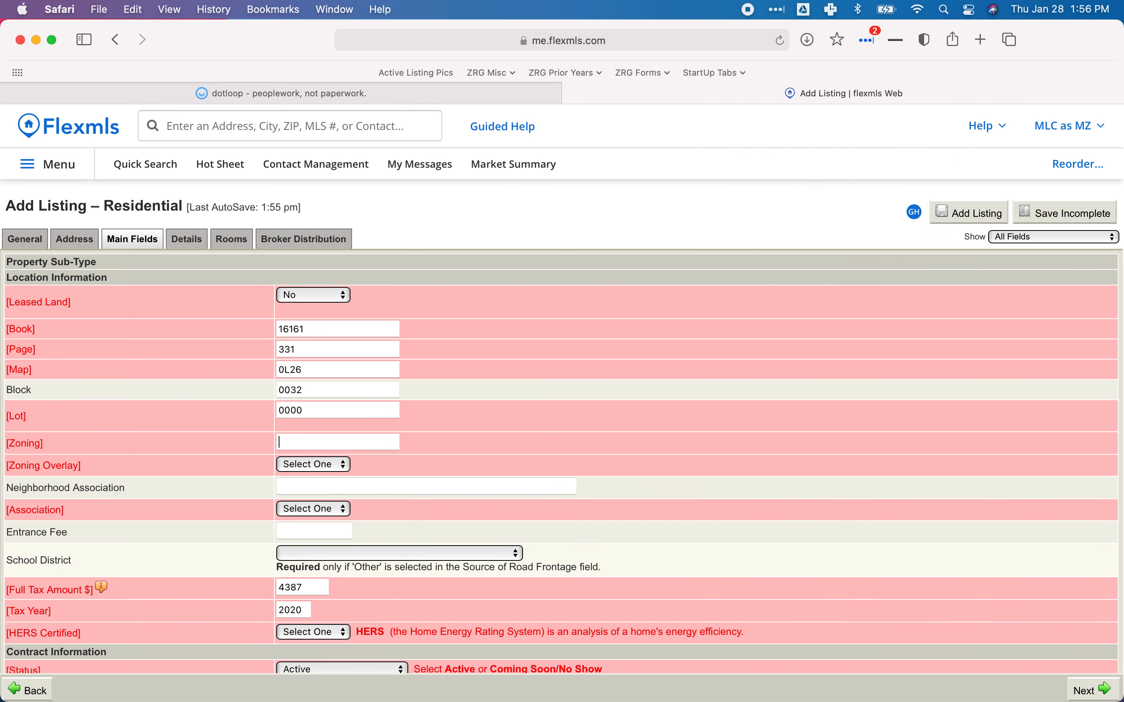
Look up the zone on the parcel card and enter UB as Zoning.
{"action": "left_click", "coordinate": [443, 100]}
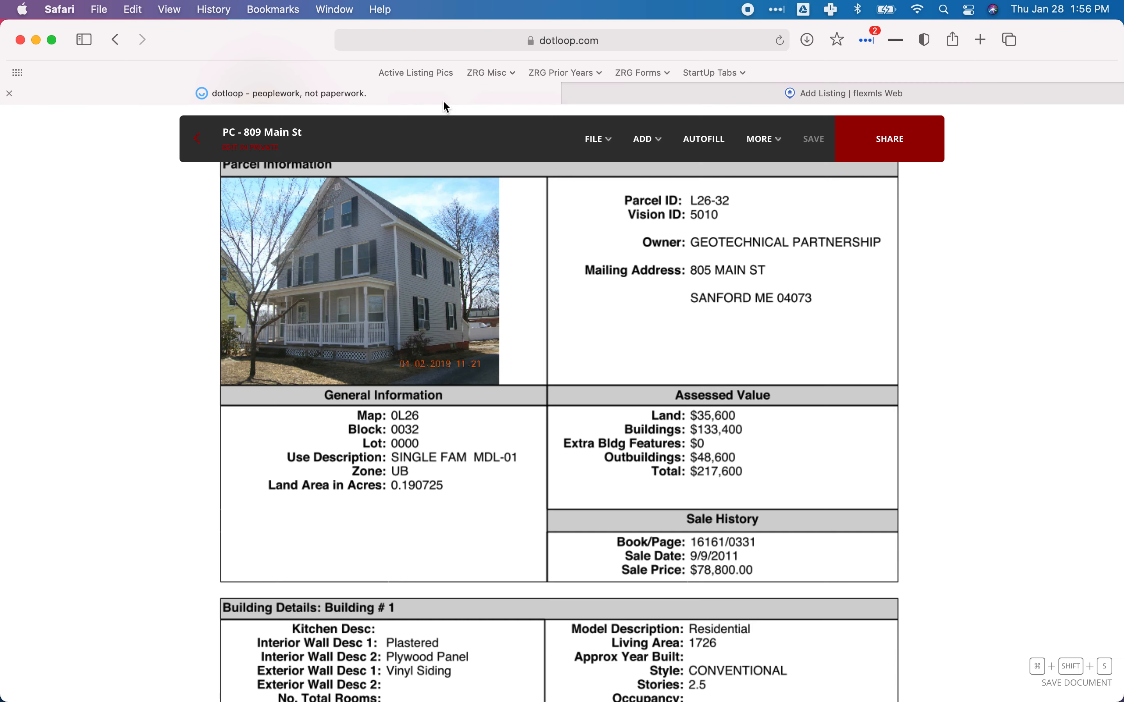
{"action": "scroll", "coordinate": [425, 522], "scroll_direction": "down", "scroll_amount": 2}
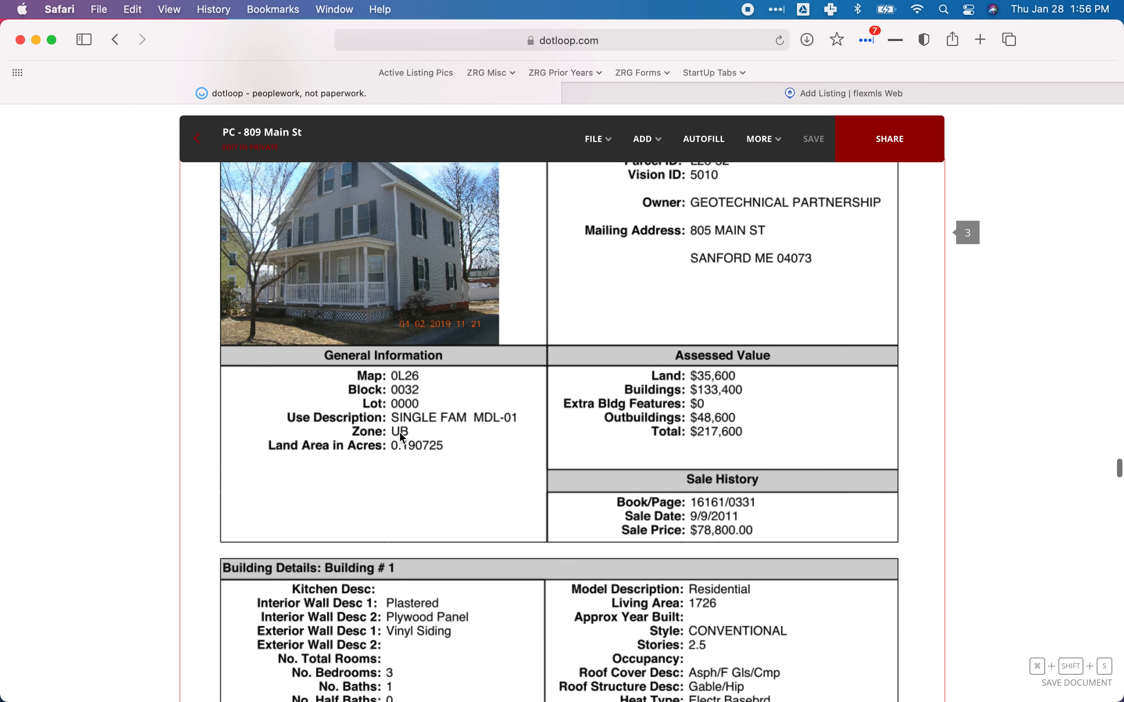
{"action": "left_click", "coordinate": [709, 102]}
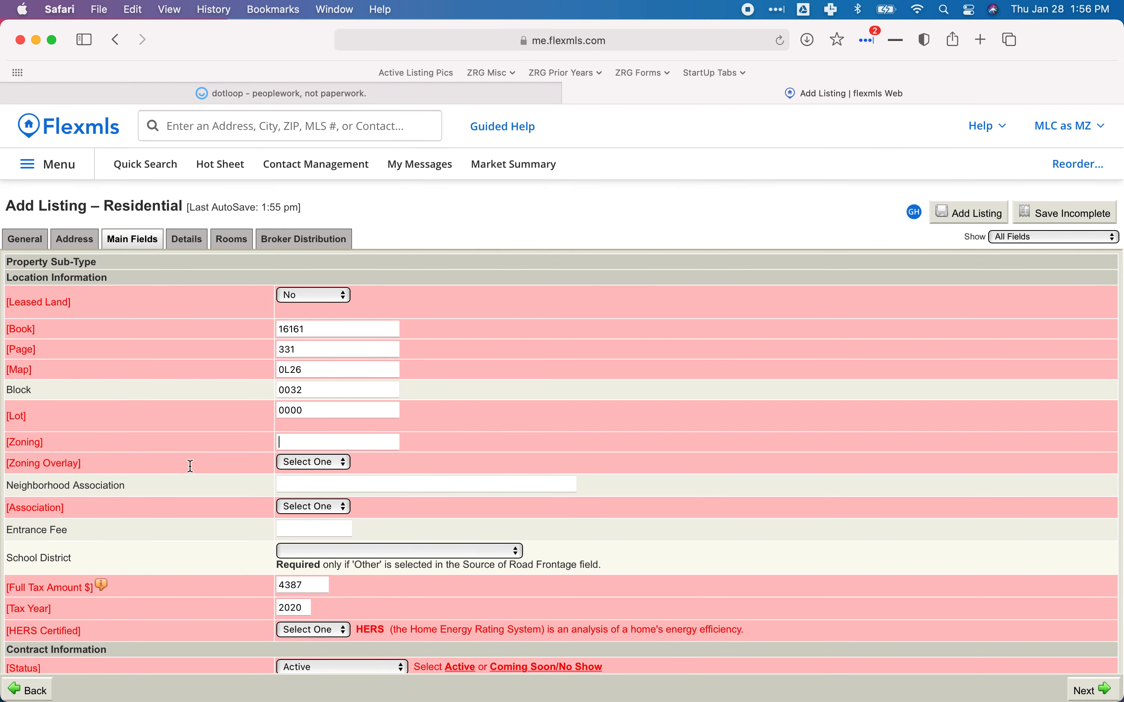
{"action": "left_click", "coordinate": [336, 444]}
{"action": "type", "text": "UB"}
{"action": "key", "text": "Tab"}
{"action": "left_click", "coordinate": [323, 464]}
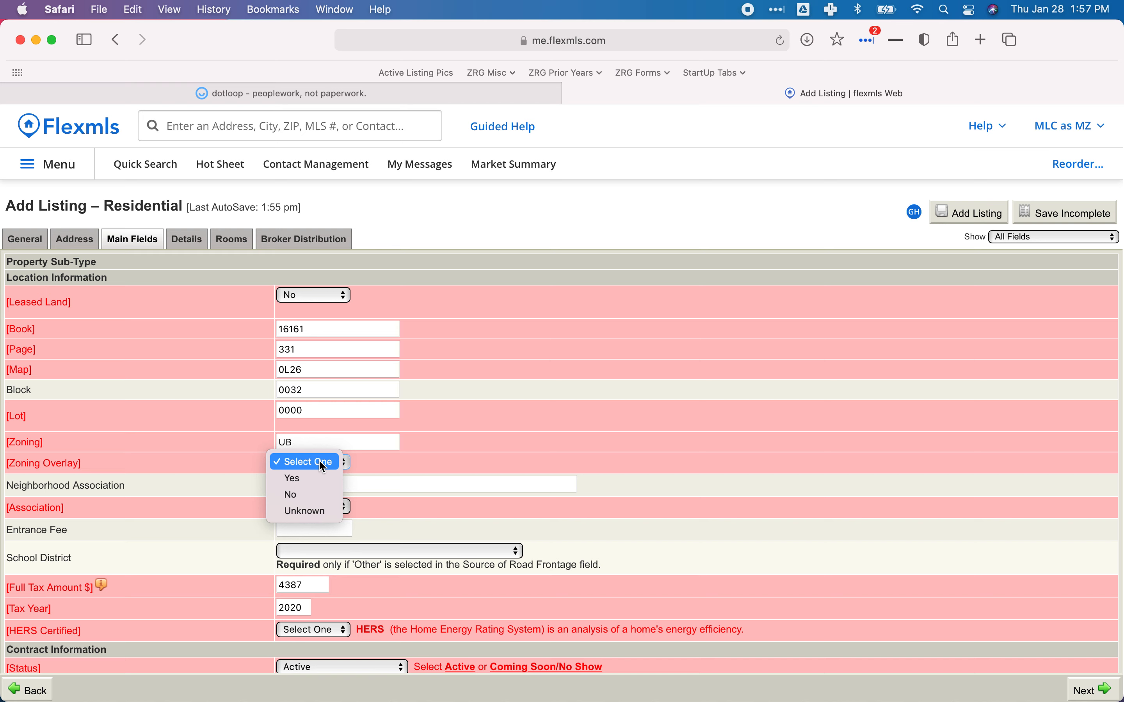
Set Zoning Overlay to No.
{"action": "left_click", "coordinate": [300, 493]}
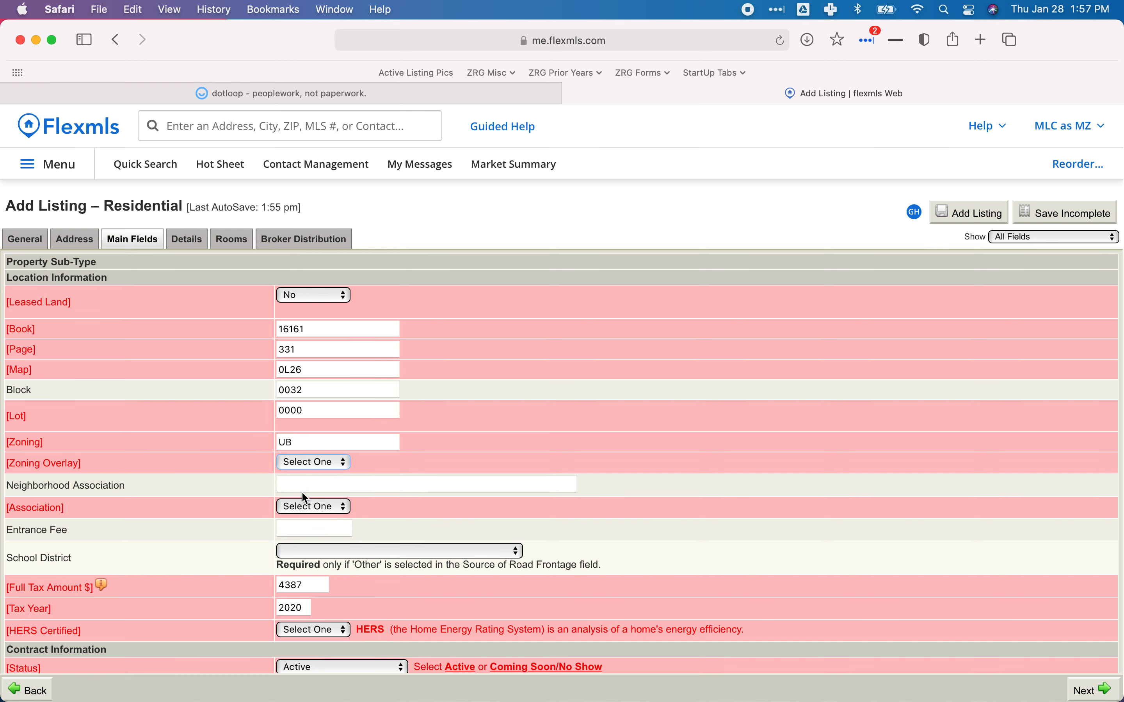
{"action": "scroll", "coordinate": [525, 457], "scroll_direction": "down", "scroll_amount": 5}
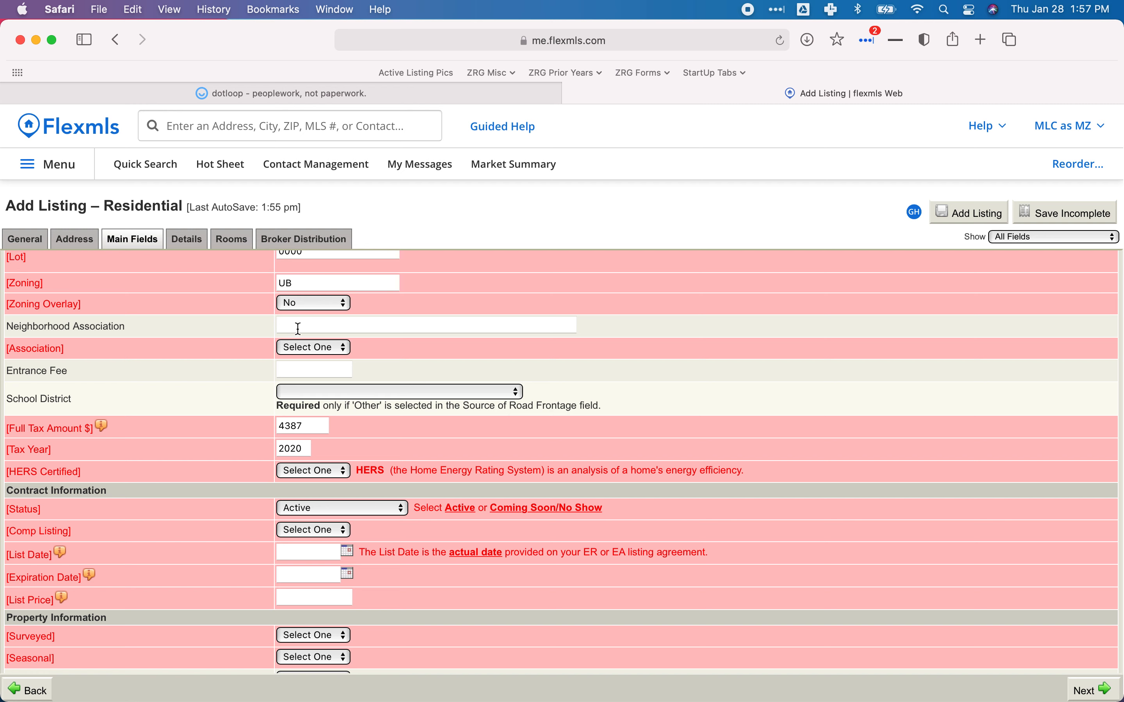
{"action": "left_click", "coordinate": [318, 352]}
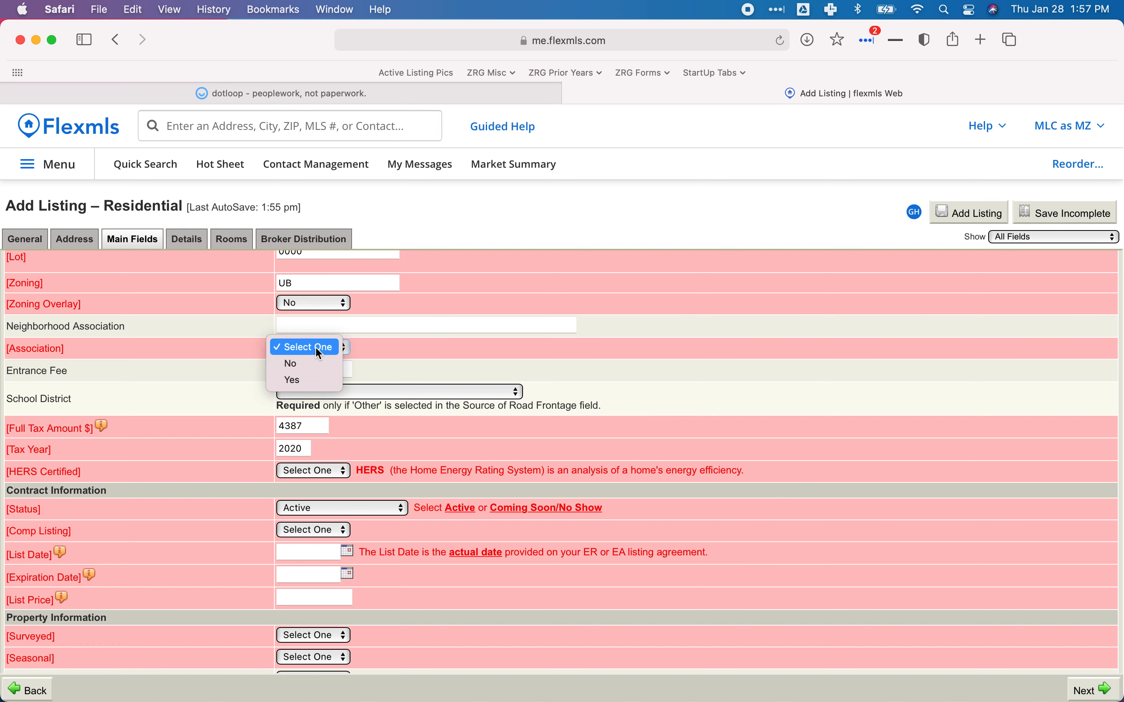
{"action": "left_click", "coordinate": [452, 331]}
Check the seller disclosure's association details in dotloop, then set Association to No.
{"action": "left_click", "coordinate": [409, 86]}
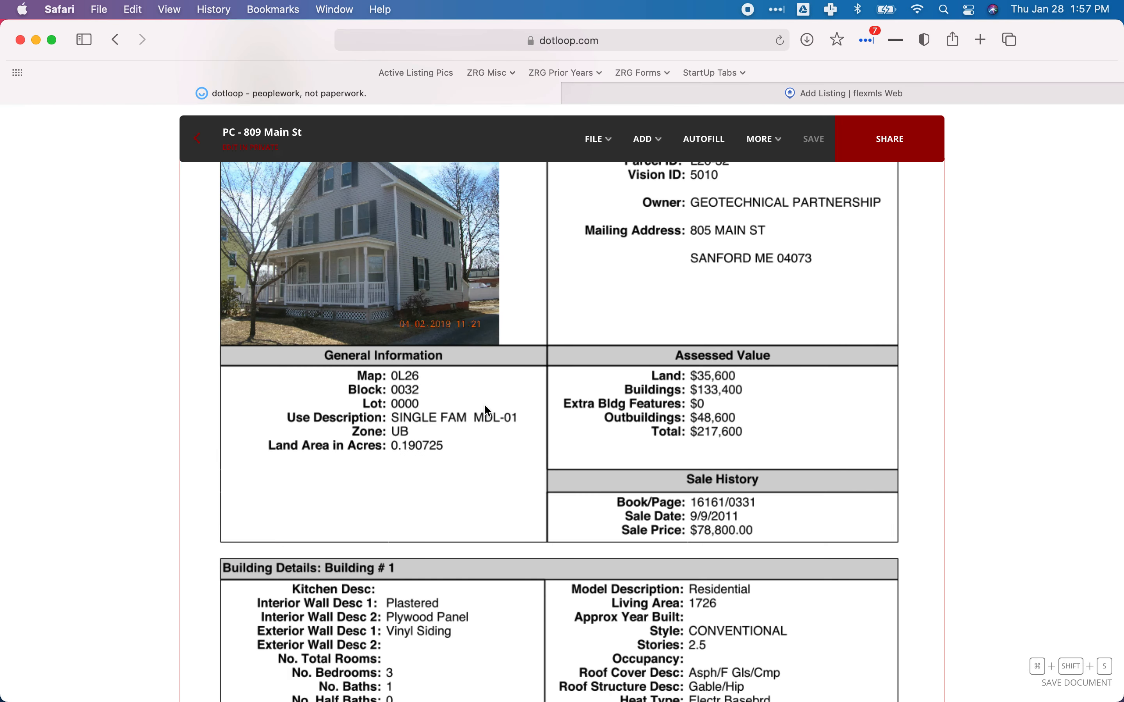
{"action": "scroll", "coordinate": [484, 406], "scroll_direction": "up", "scroll_amount": 20}
{"action": "scroll", "coordinate": [485, 406], "scroll_direction": "up", "scroll_amount": 20}
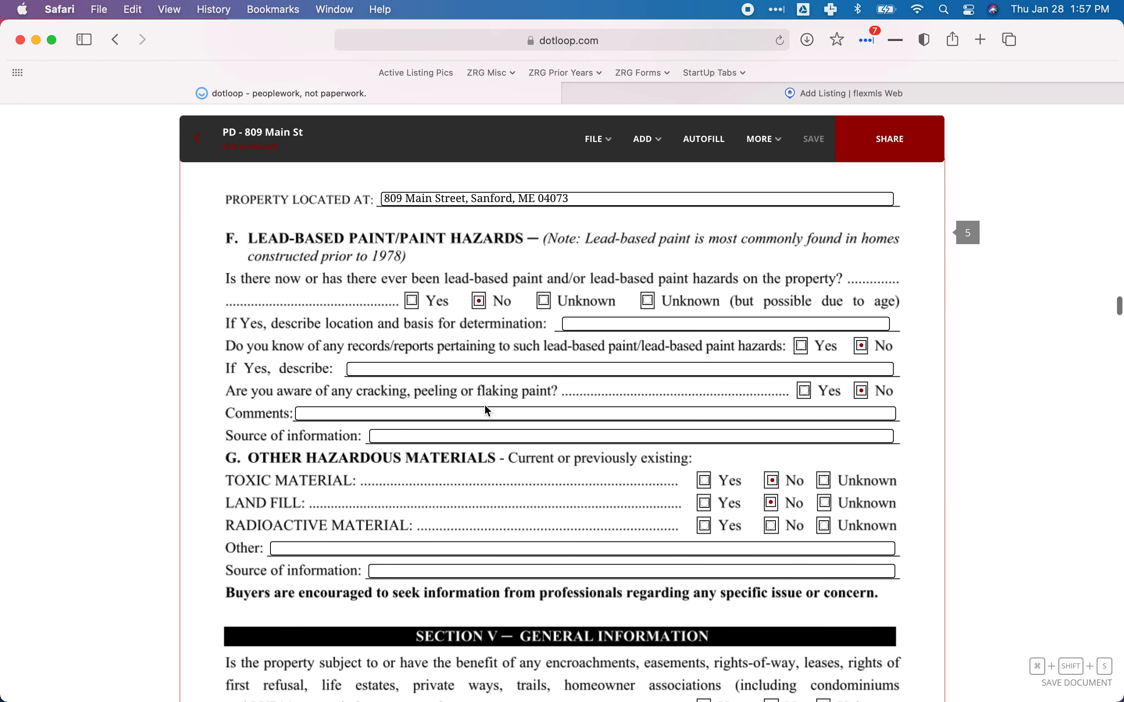
{"action": "scroll", "coordinate": [487, 411], "scroll_direction": "down", "scroll_amount": 5}
{"action": "scroll", "coordinate": [487, 411], "scroll_direction": "down", "scroll_amount": 3}
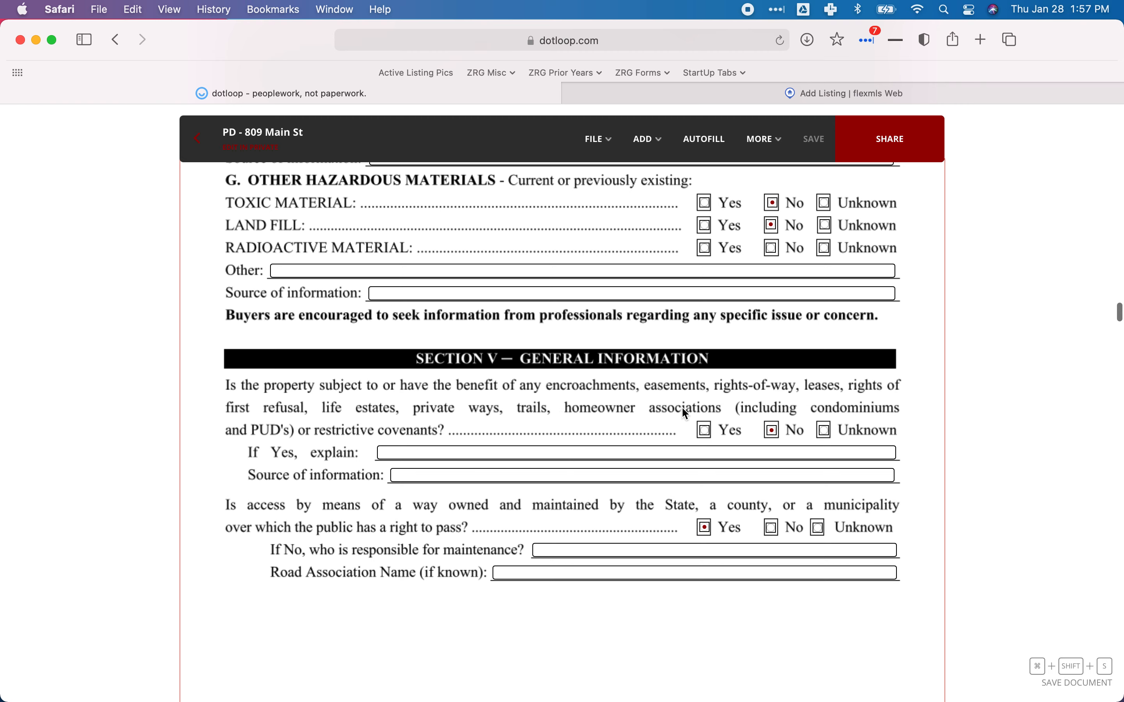
{"action": "left_click", "coordinate": [675, 91]}
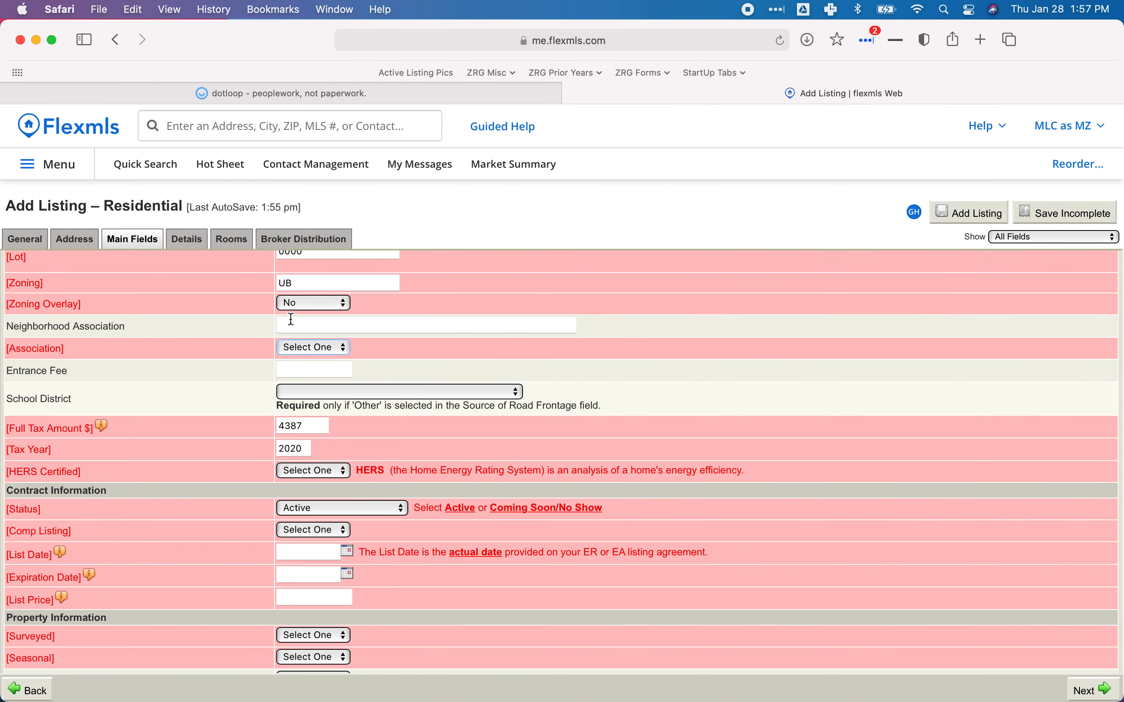
{"action": "left_click", "coordinate": [313, 348]}
{"action": "key", "text": "Escape"}
Select Sanford Public Schools from the School District list.
{"action": "left_click", "coordinate": [312, 385]}
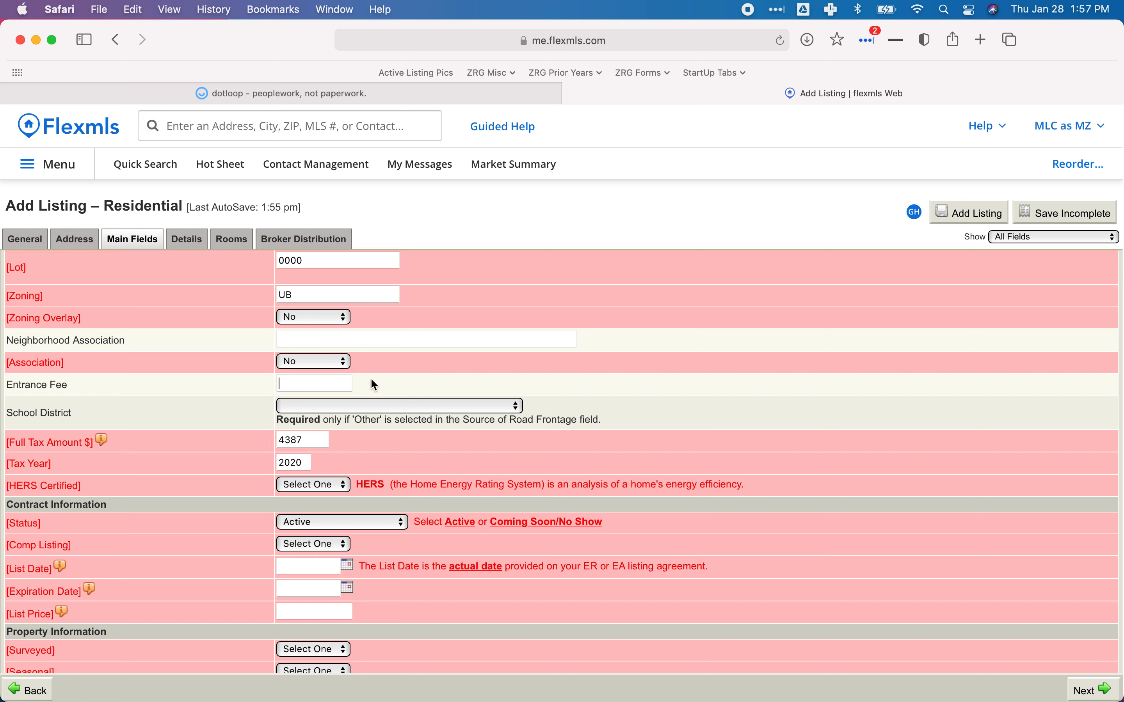
{"action": "left_click", "coordinate": [316, 408]}
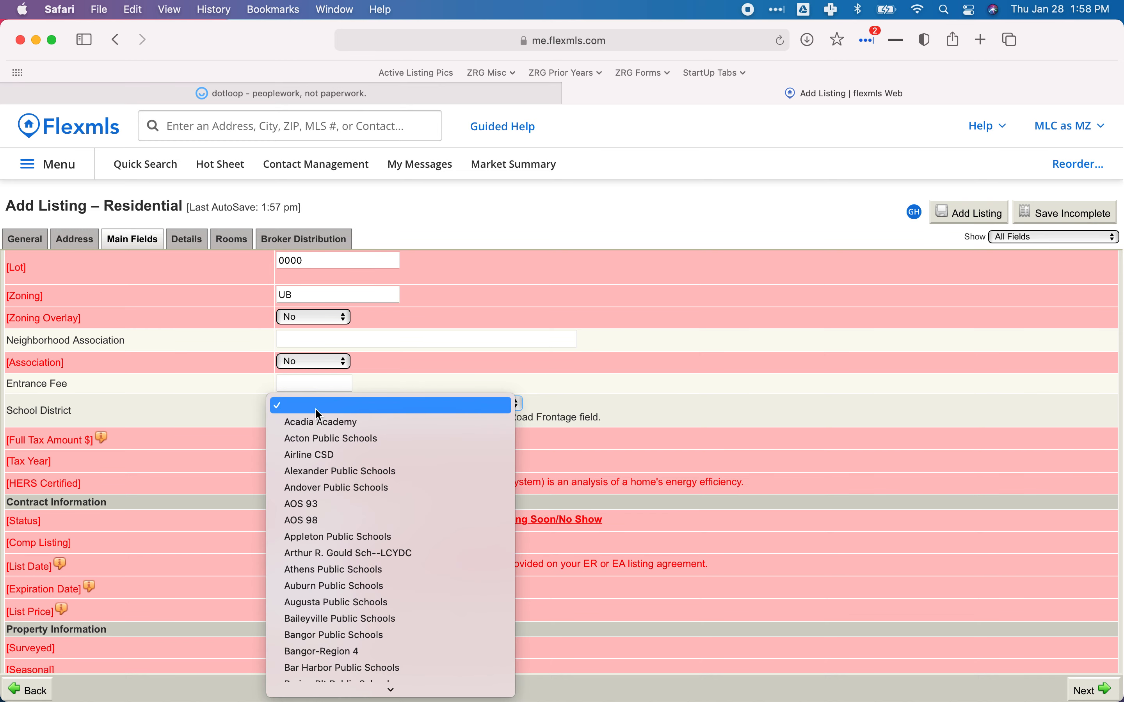
{"action": "scroll", "coordinate": [340, 493], "scroll_direction": "down", "scroll_amount": 4}
{"action": "scroll", "coordinate": [340, 492], "scroll_direction": "down", "scroll_amount": 20}
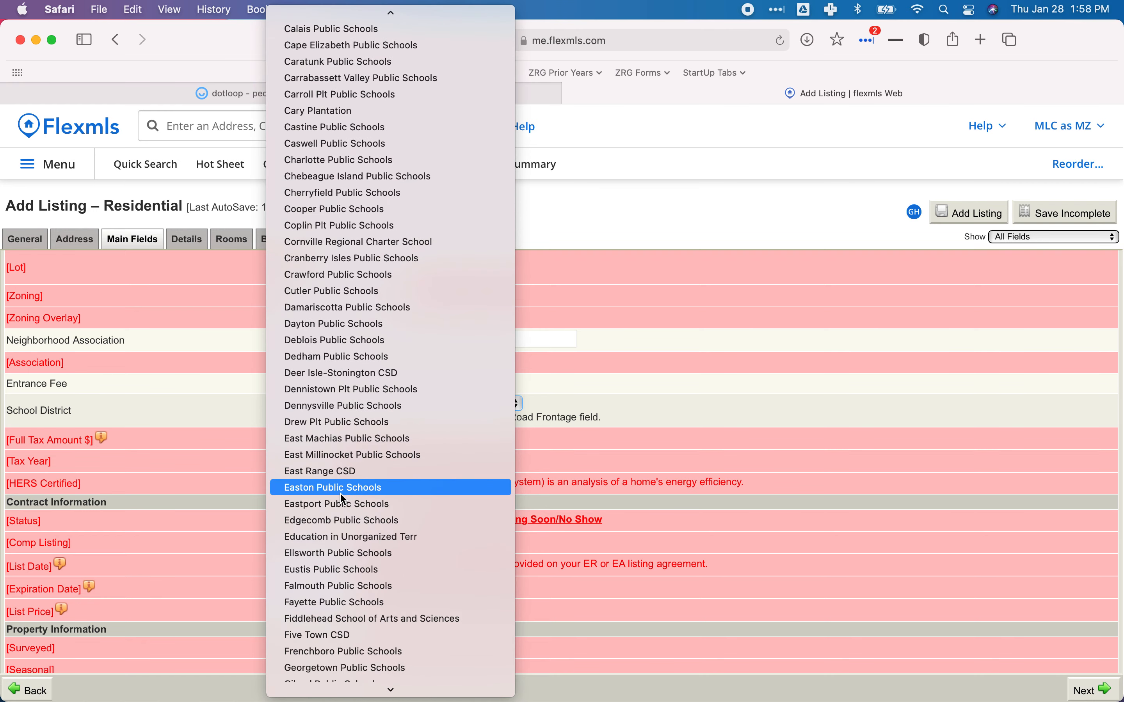
{"action": "scroll", "coordinate": [340, 492], "scroll_direction": "down", "scroll_amount": 15}
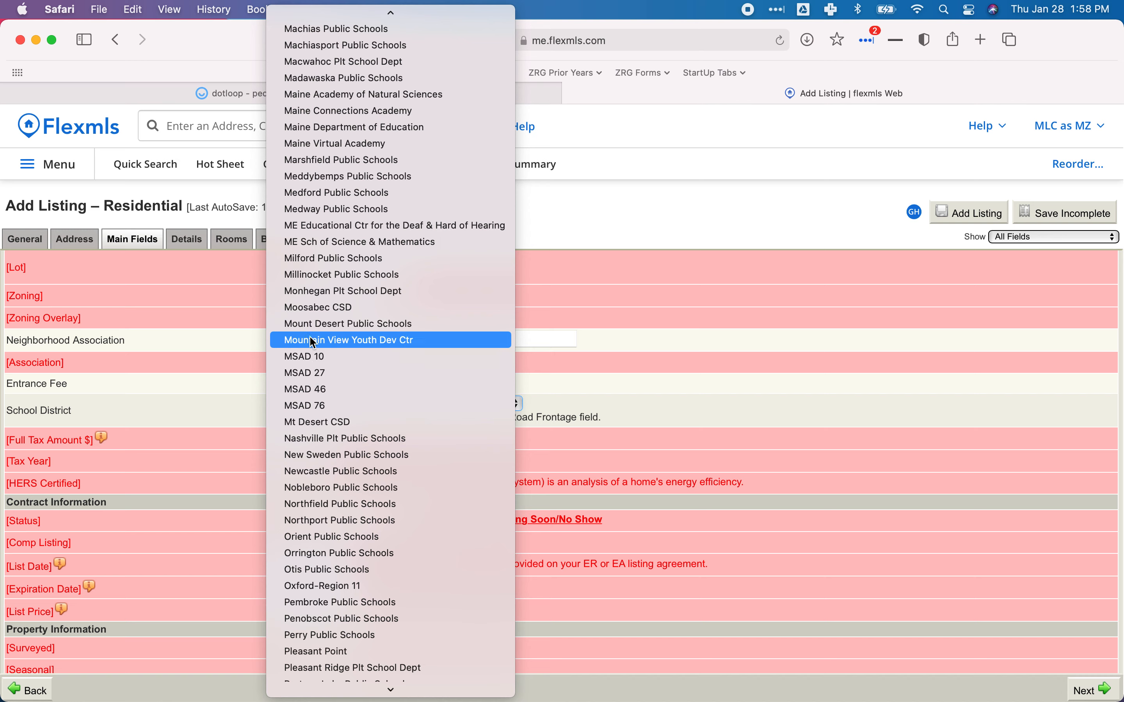
{"action": "scroll", "coordinate": [355, 436], "scroll_direction": "down", "scroll_amount": 15}
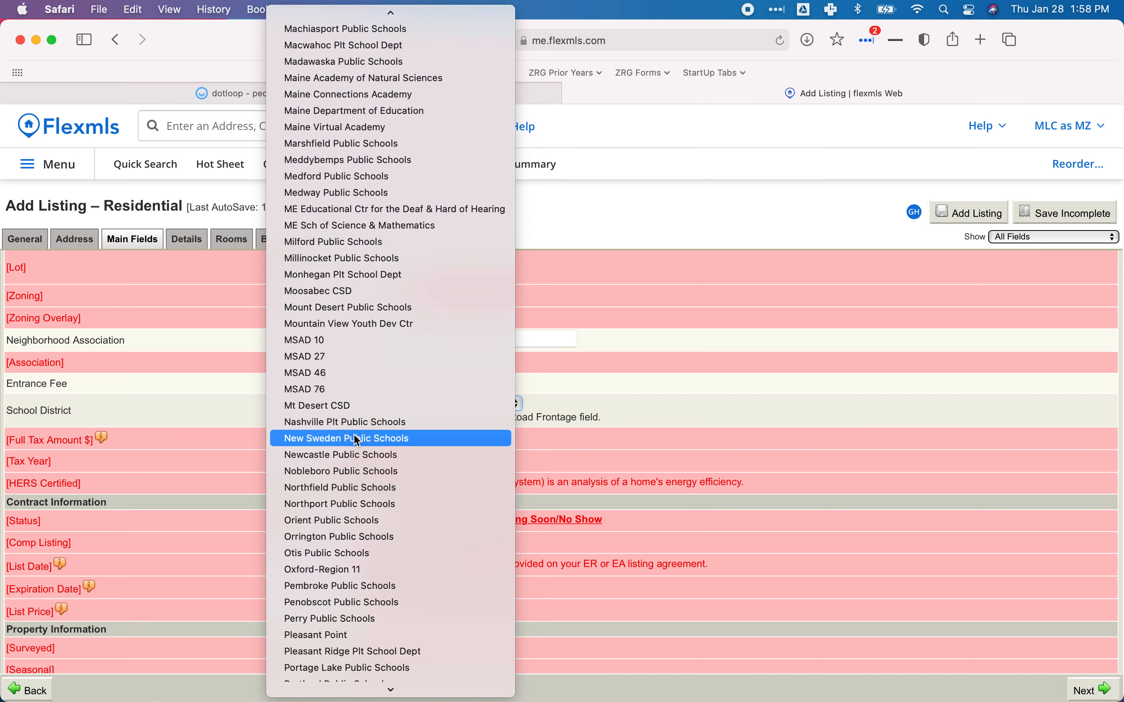
{"action": "scroll", "coordinate": [356, 440], "scroll_direction": "down", "scroll_amount": 5}
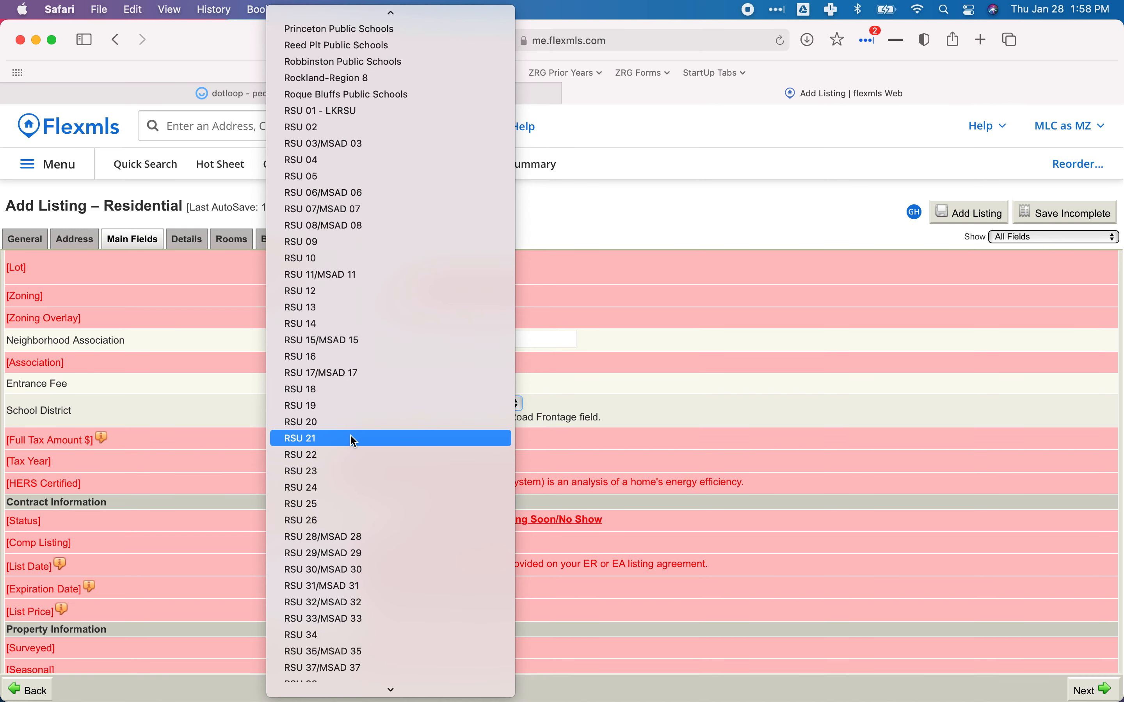
{"action": "scroll", "coordinate": [354, 441], "scroll_direction": "down", "scroll_amount": 20}
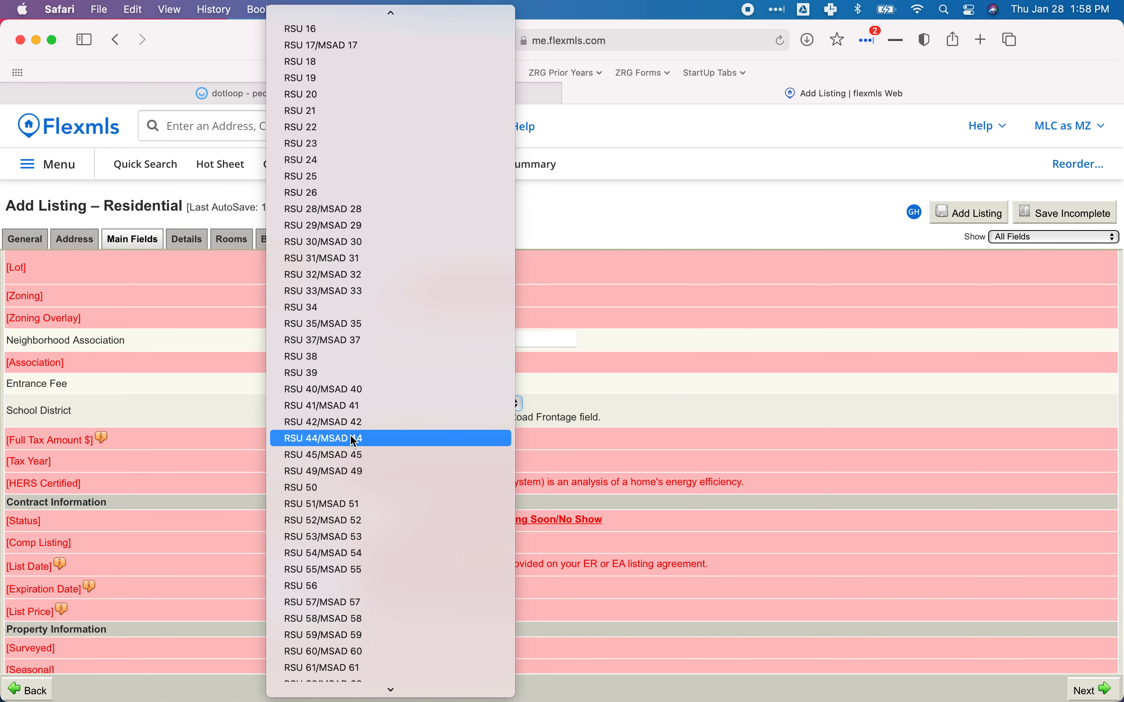
{"action": "scroll", "coordinate": [353, 441], "scroll_direction": "up", "scroll_amount": 3}
{"action": "scroll", "coordinate": [354, 441], "scroll_direction": "up", "scroll_amount": 5}
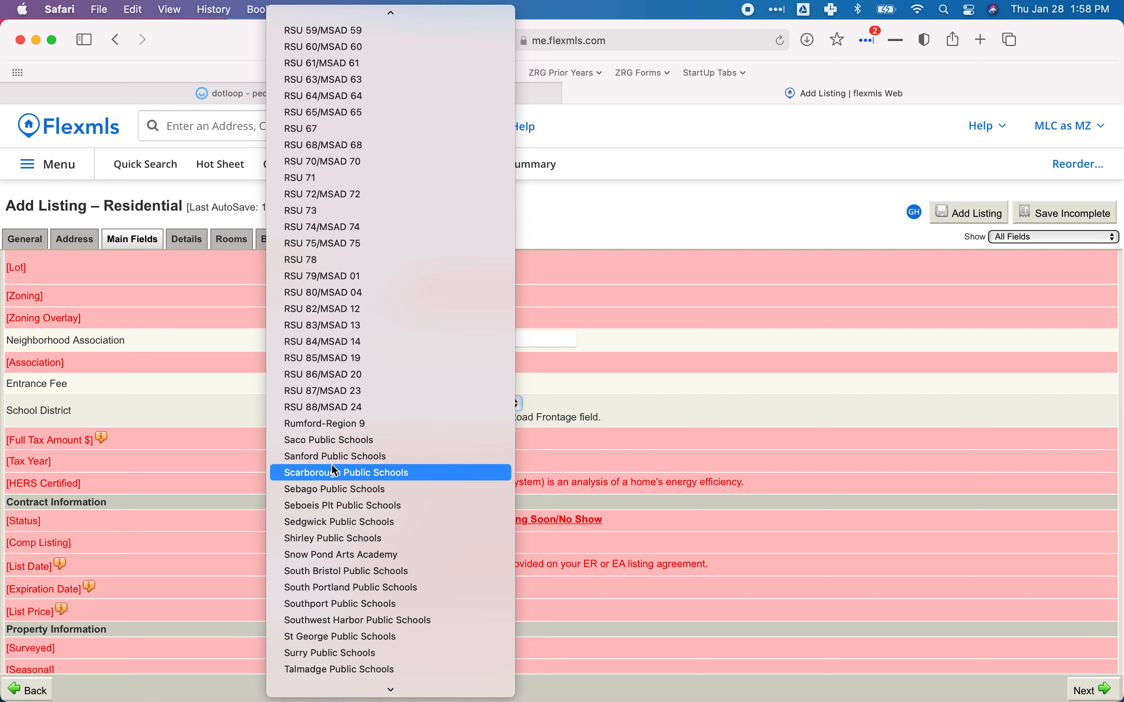
{"action": "left_click", "coordinate": [320, 461]}
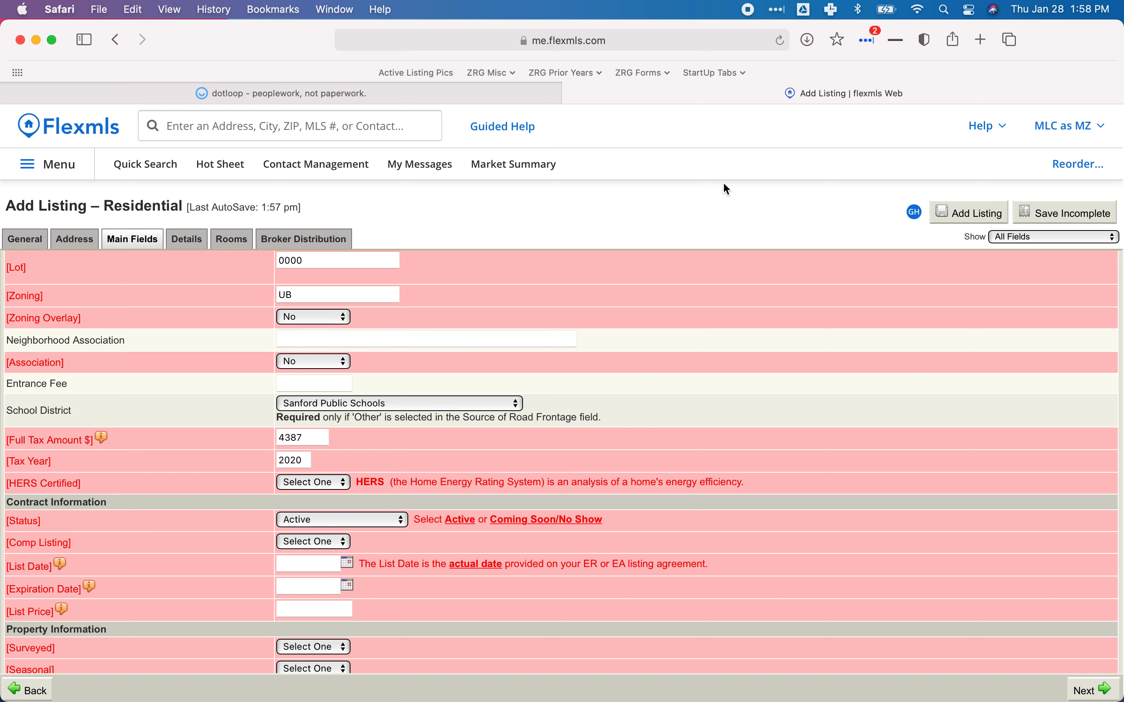
Scroll through the dotloop property card, then return to the listing form.
{"action": "left_click", "coordinate": [497, 100]}
{"action": "scroll", "coordinate": [557, 363], "scroll_direction": "down", "scroll_amount": 15}
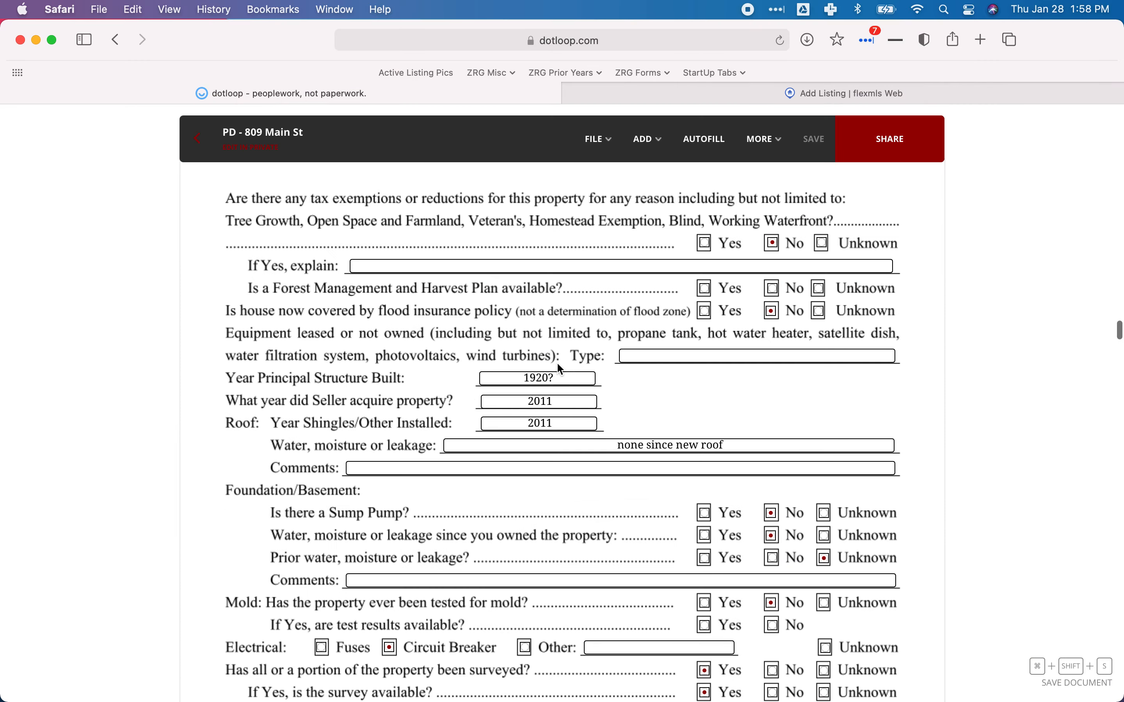
{"action": "scroll", "coordinate": [557, 363], "scroll_direction": "down", "scroll_amount": 20}
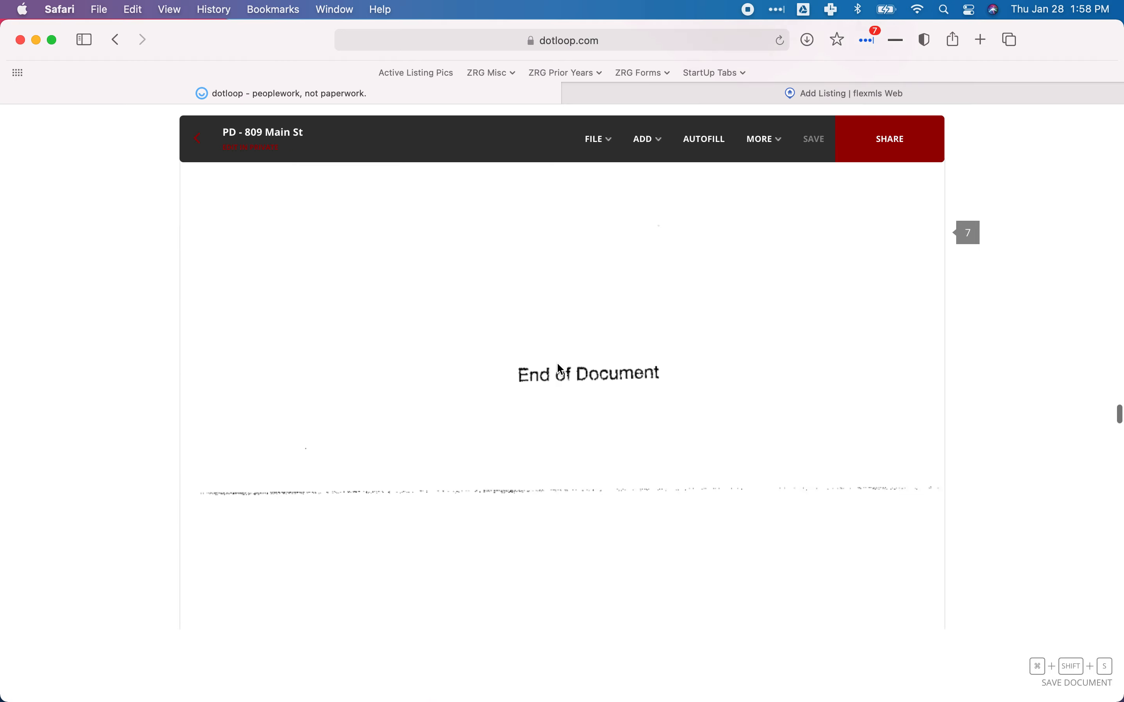
{"action": "scroll", "coordinate": [560, 369], "scroll_direction": "down", "scroll_amount": 20}
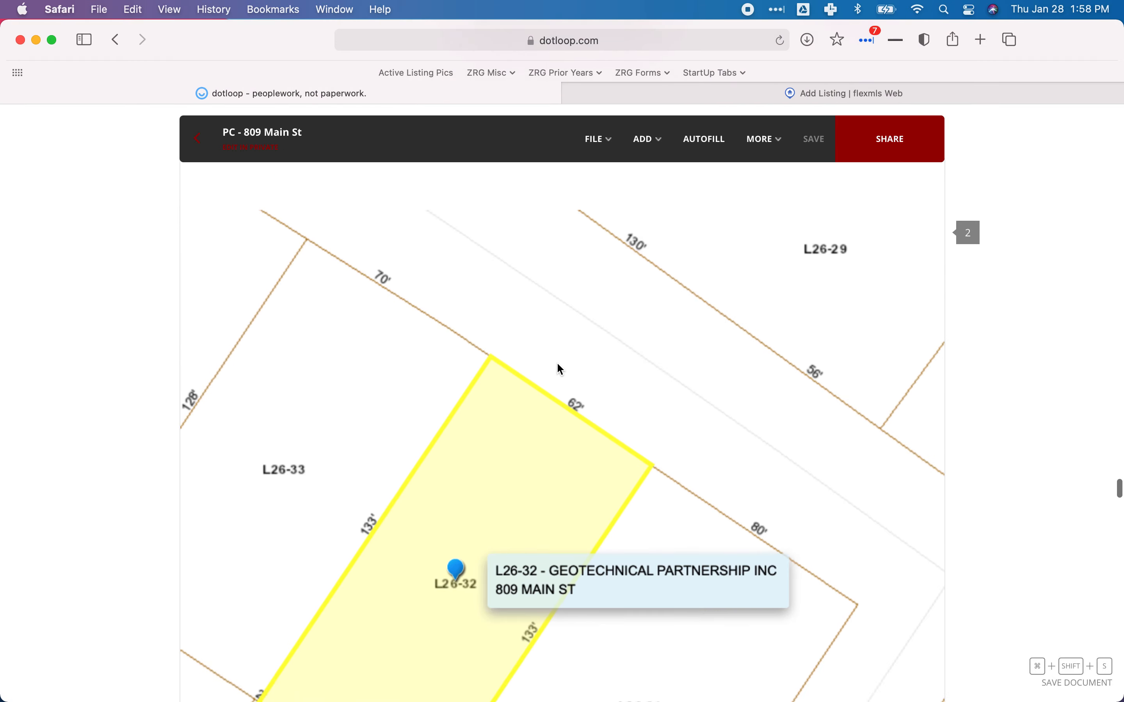
{"action": "scroll", "coordinate": [561, 369], "scroll_direction": "down", "scroll_amount": 15}
{"action": "scroll", "coordinate": [561, 369], "scroll_direction": "up", "scroll_amount": 8}
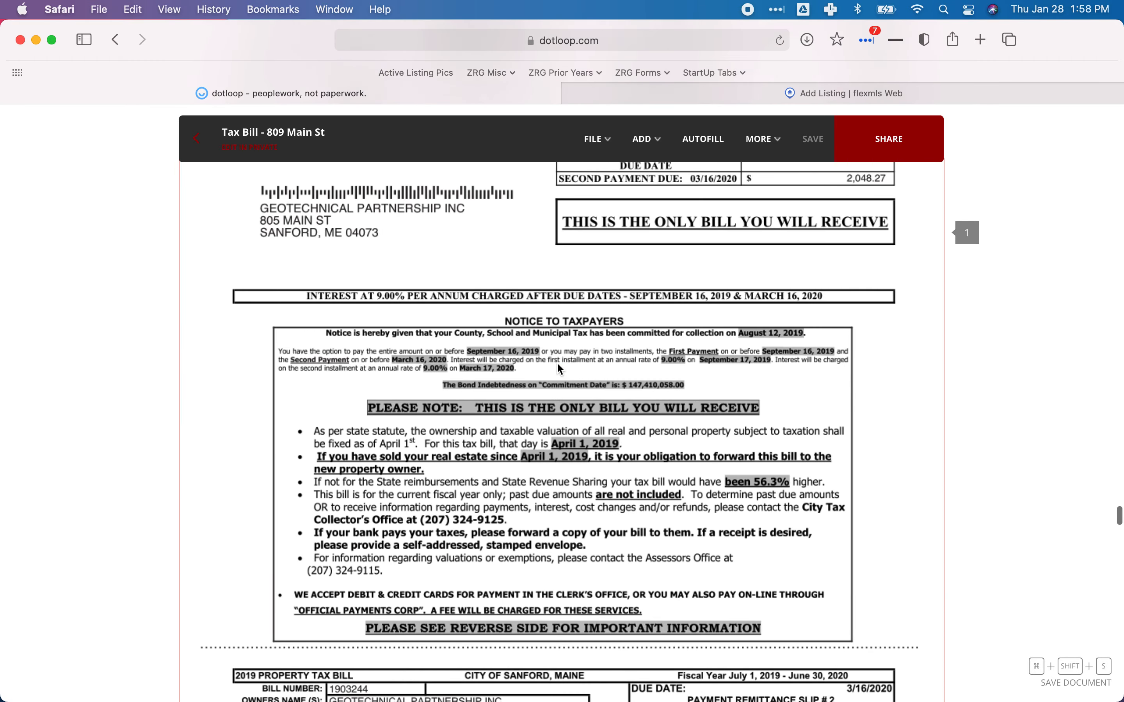
{"action": "scroll", "coordinate": [558, 364], "scroll_direction": "up", "scroll_amount": 1}
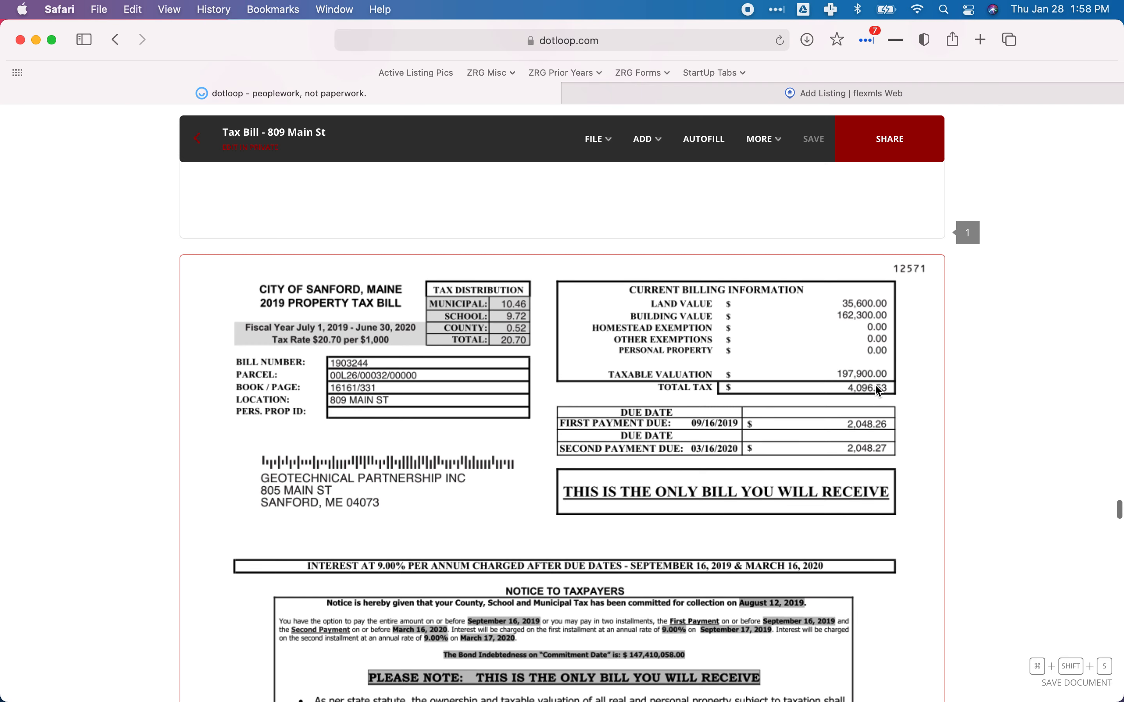
{"action": "left_click", "coordinate": [764, 97]}
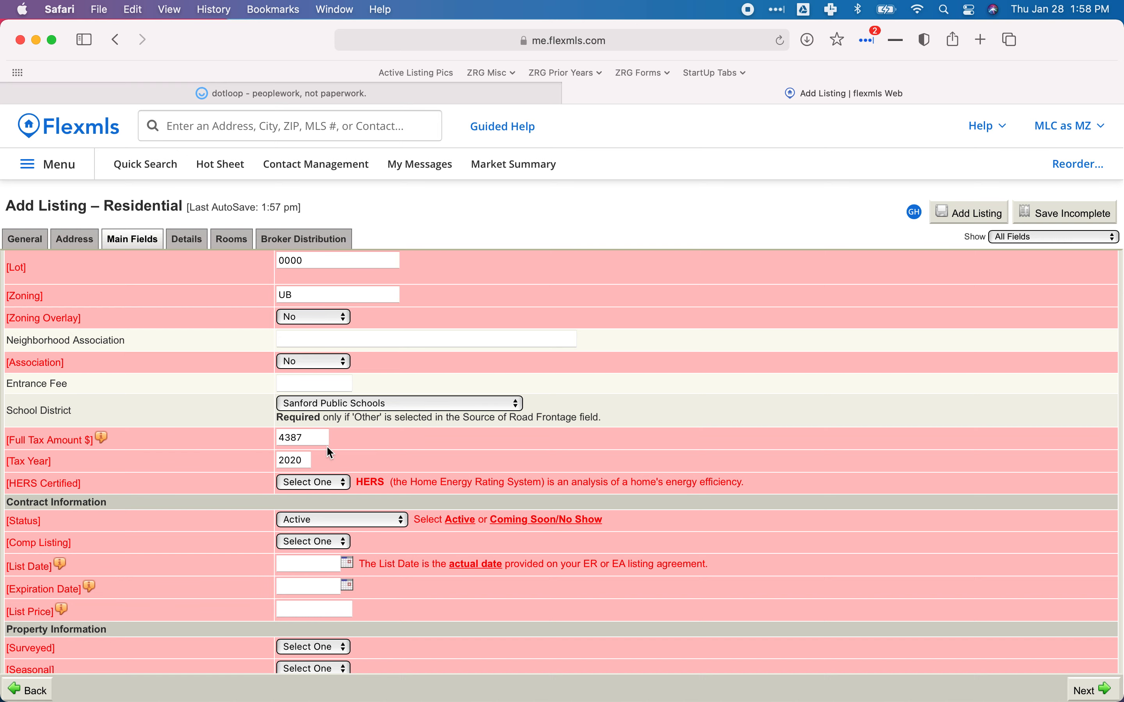
{"action": "left_click", "coordinate": [342, 90]}
{"action": "scroll", "coordinate": [577, 396], "scroll_direction": "up", "scroll_amount": 15}
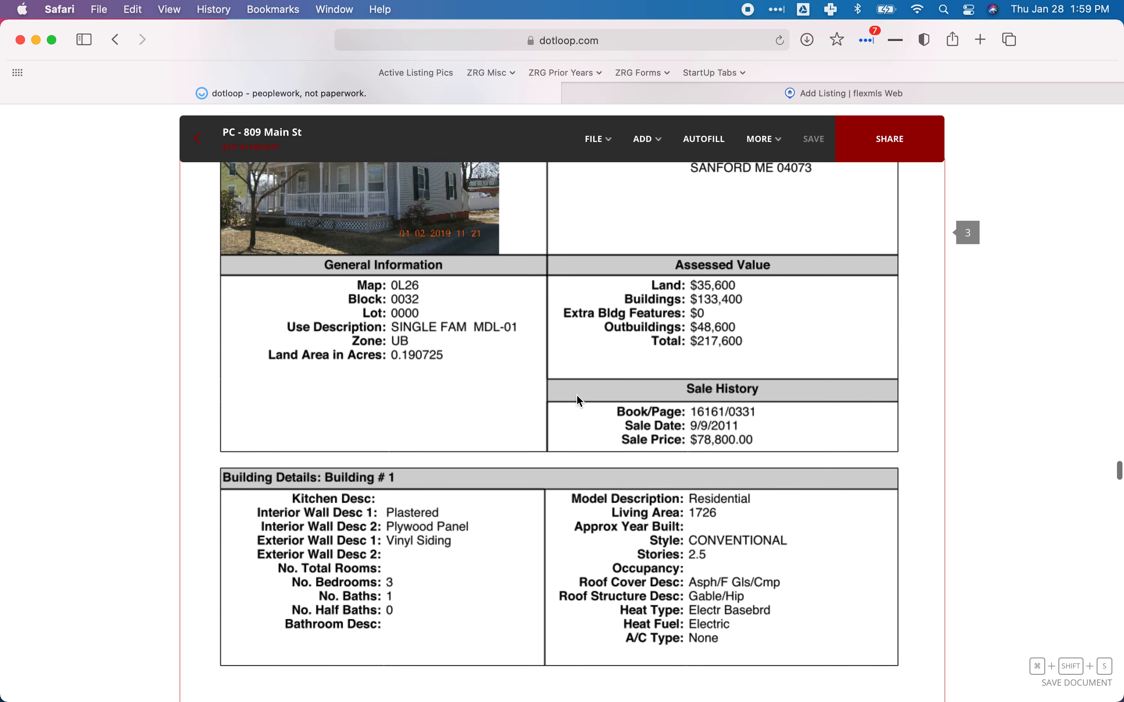
{"action": "scroll", "coordinate": [580, 401], "scroll_direction": "up", "scroll_amount": 2}
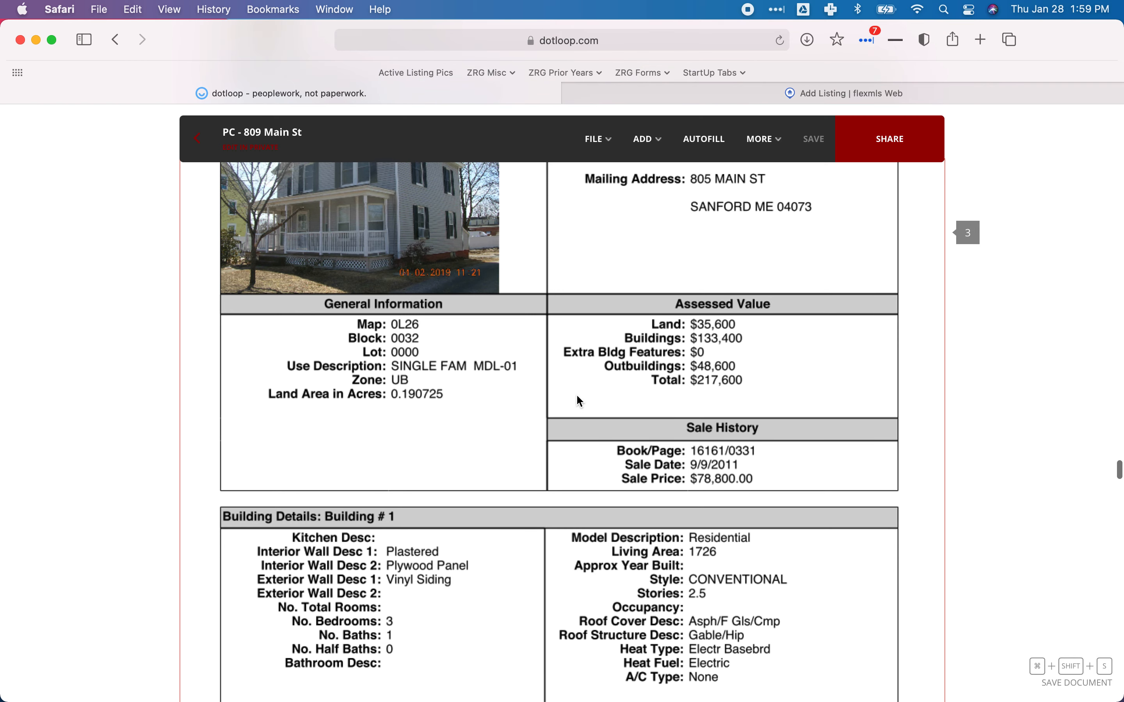
{"action": "scroll", "coordinate": [577, 400], "scroll_direction": "up", "scroll_amount": 4}
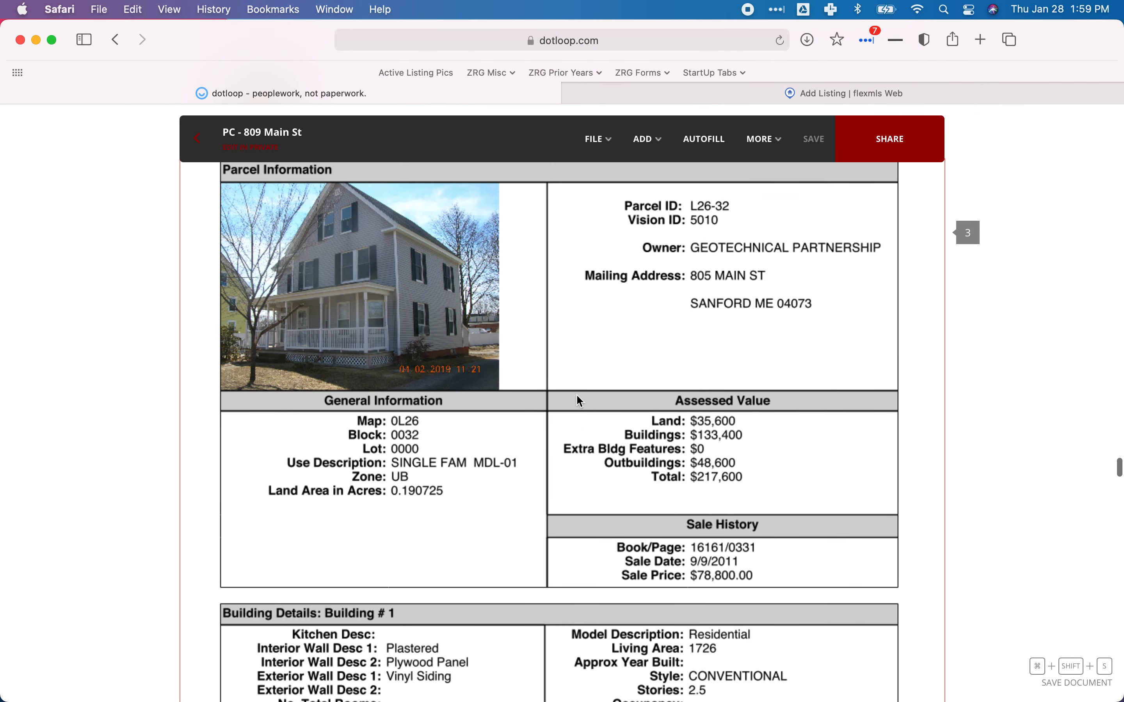
{"action": "scroll", "coordinate": [579, 400], "scroll_direction": "up", "scroll_amount": 1}
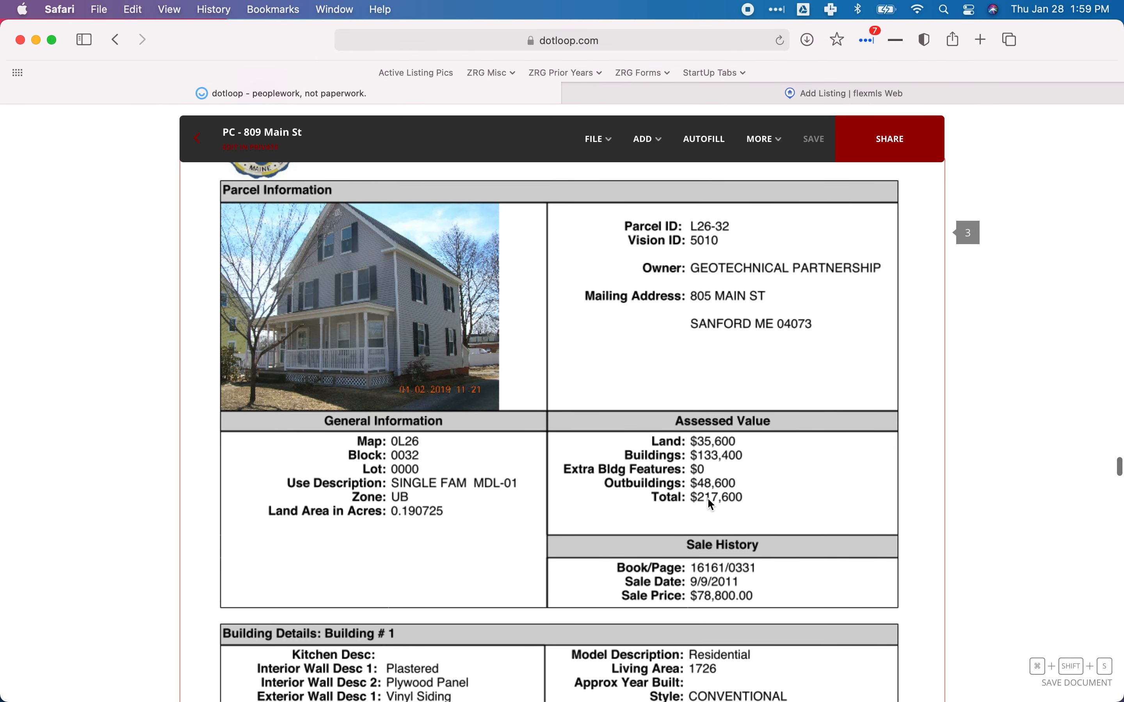
{"action": "scroll", "coordinate": [709, 503], "scroll_direction": "up", "scroll_amount": 15}
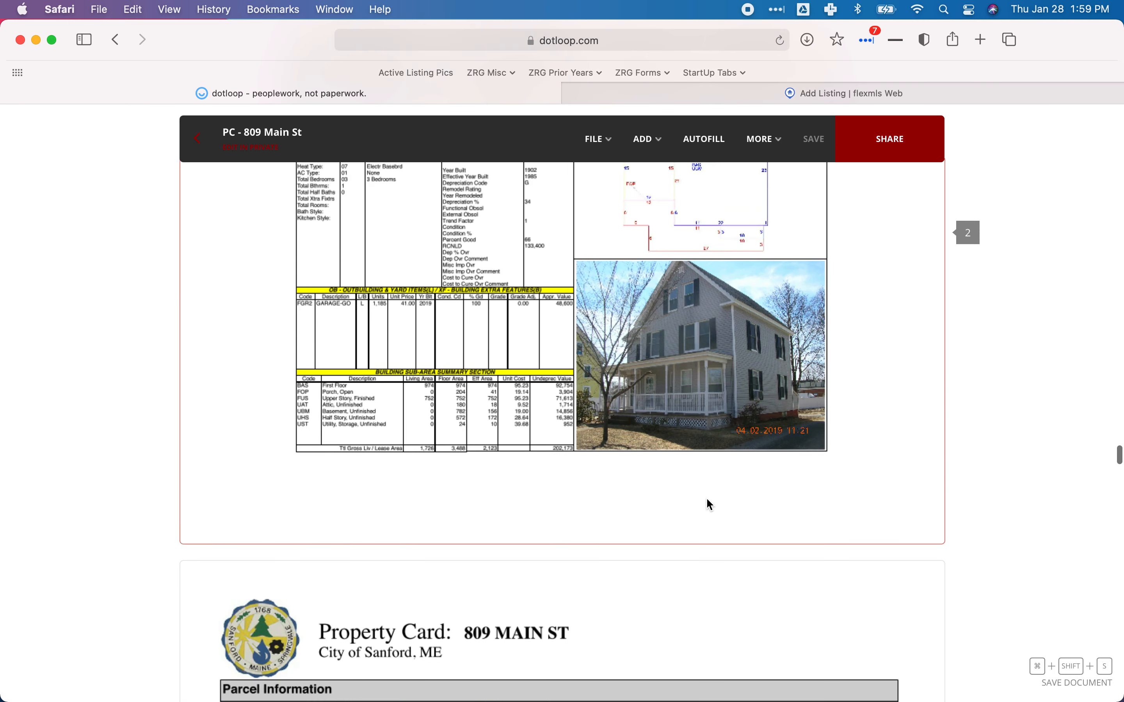
{"action": "scroll", "coordinate": [707, 500], "scroll_direction": "up", "scroll_amount": 9}
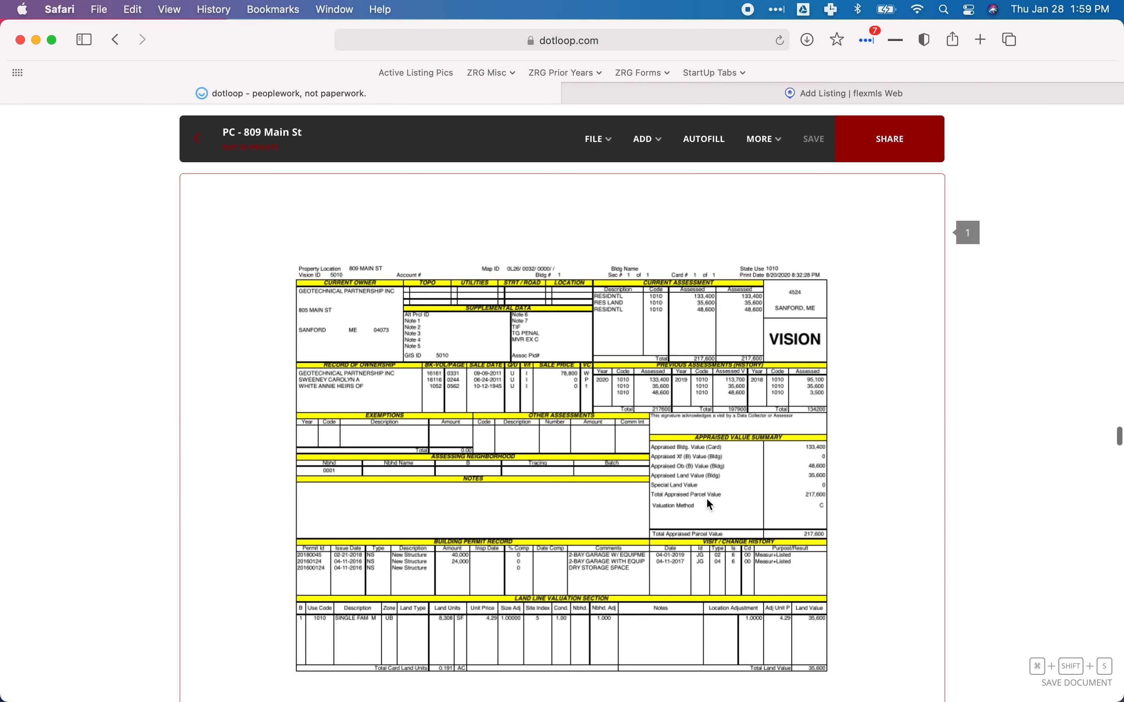
{"action": "scroll", "coordinate": [705, 497], "scroll_direction": "down", "scroll_amount": 12}
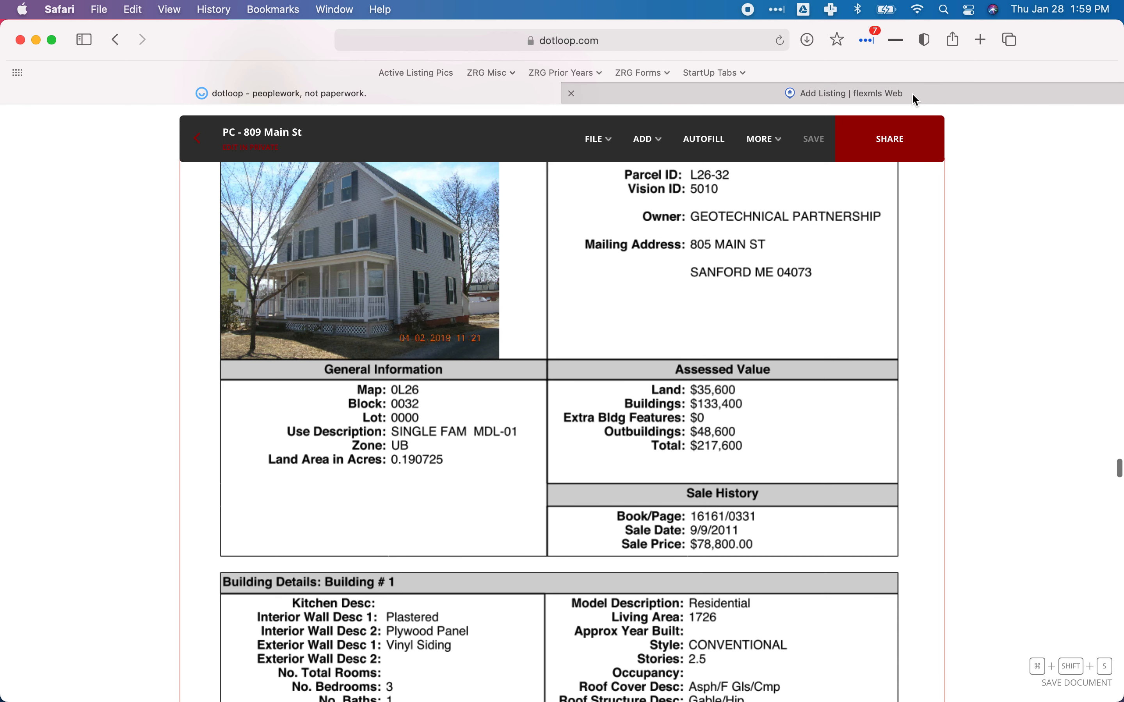
Search Google in a new tab for 'sanford me property tax rate'.
{"action": "left_click", "coordinate": [979, 40]}
{"action": "type", "text": "sanford me"}
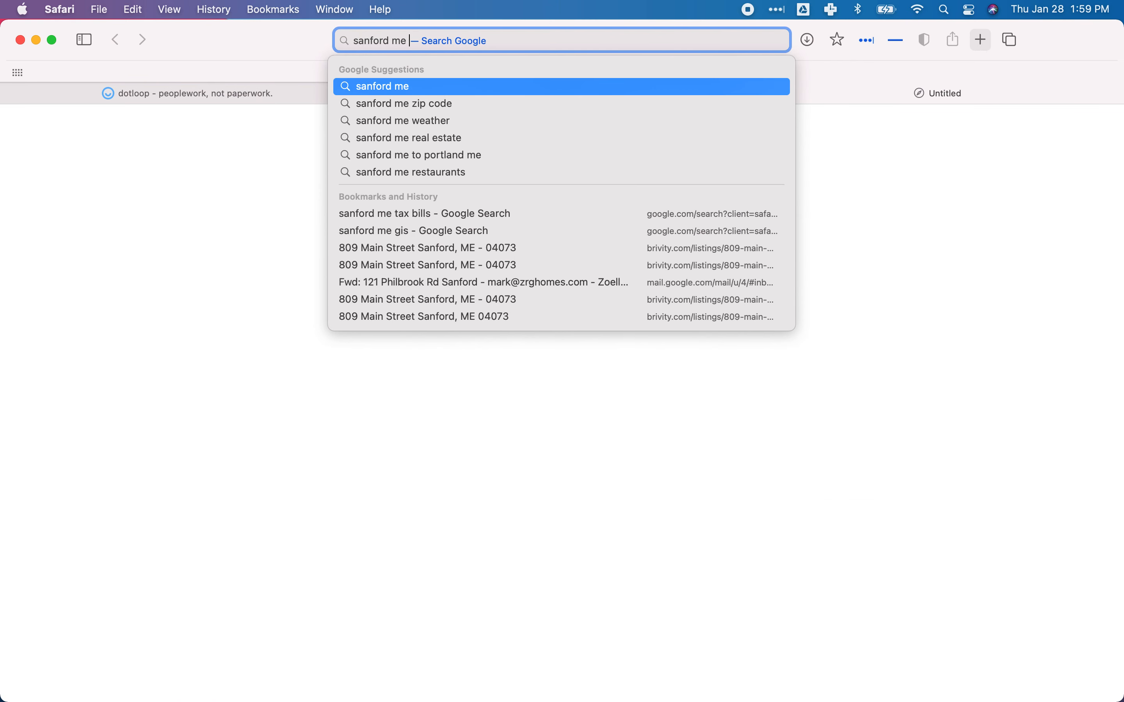
{"action": "type", "text": " property tax"}
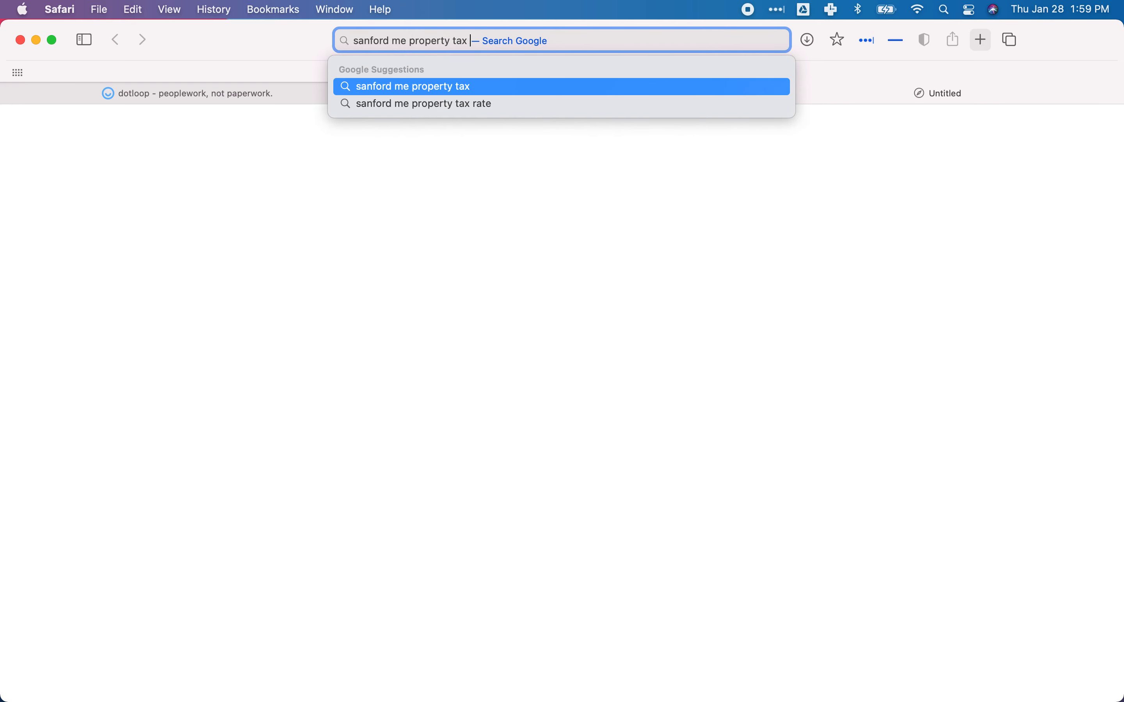
{"action": "key", "text": "Down"}
{"action": "key", "text": "Return"}
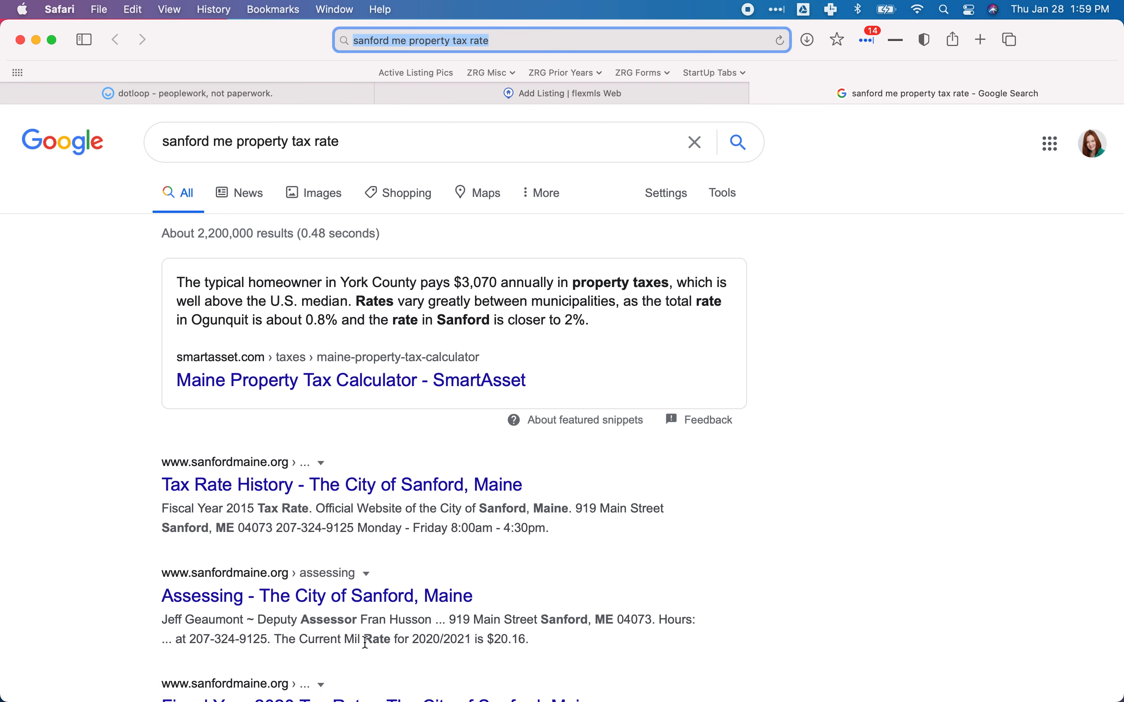
Highlight the sentence giving Sanford's 2020/2021 mil rate of $20.16.
{"action": "left_click", "coordinate": [285, 642]}
{"action": "left_click_drag", "start_coordinate": [285, 643], "coordinate": [571, 640]}
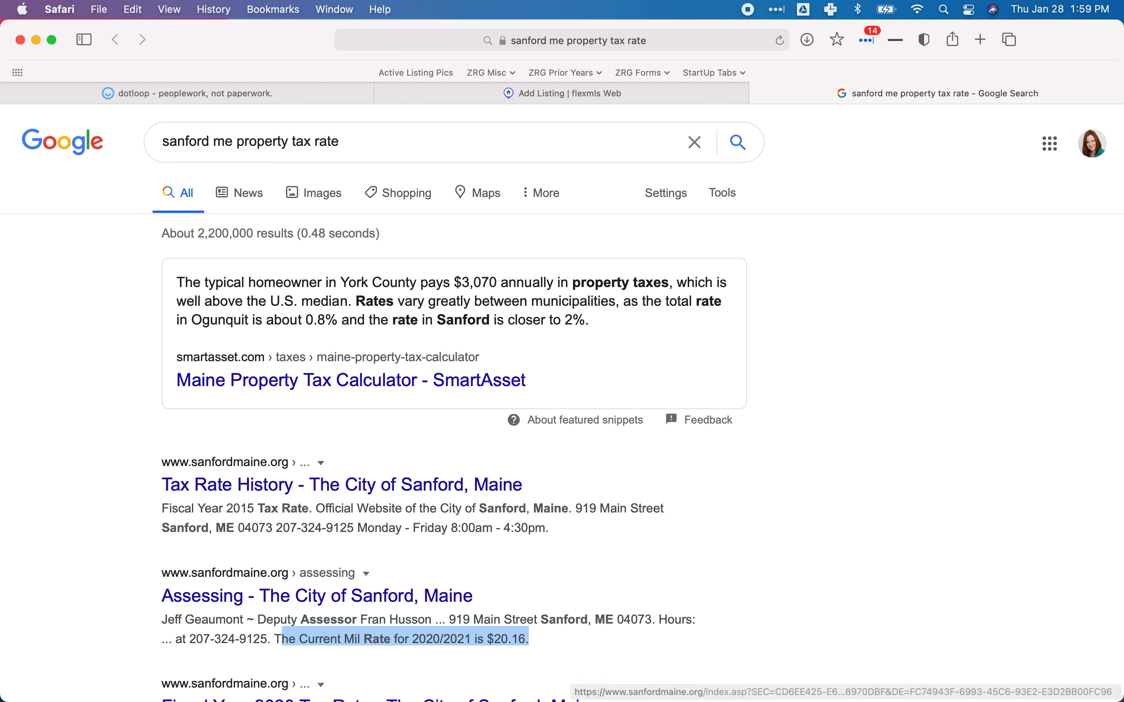
{"action": "left_click", "coordinate": [946, 12]}
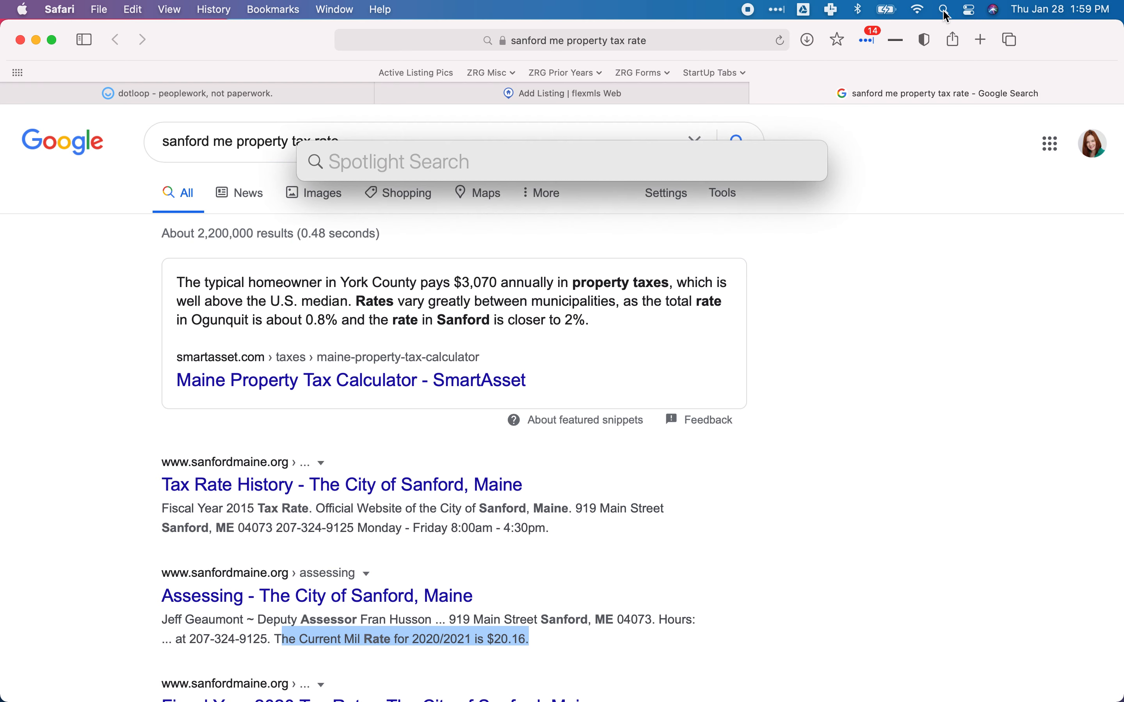
Launch Calculator from Spotlight and enter 20.16 ×.
{"action": "type", "text": "calu"}
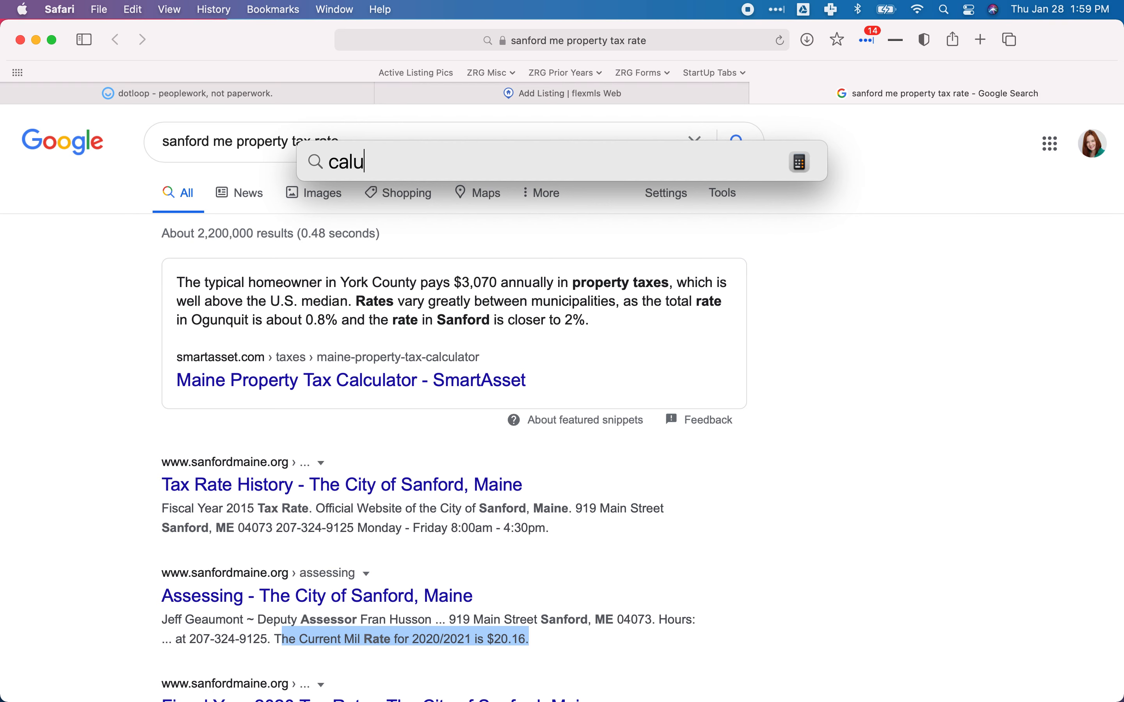
{"action": "key", "text": "BackSpace"}
{"action": "type", "text": "cul"}
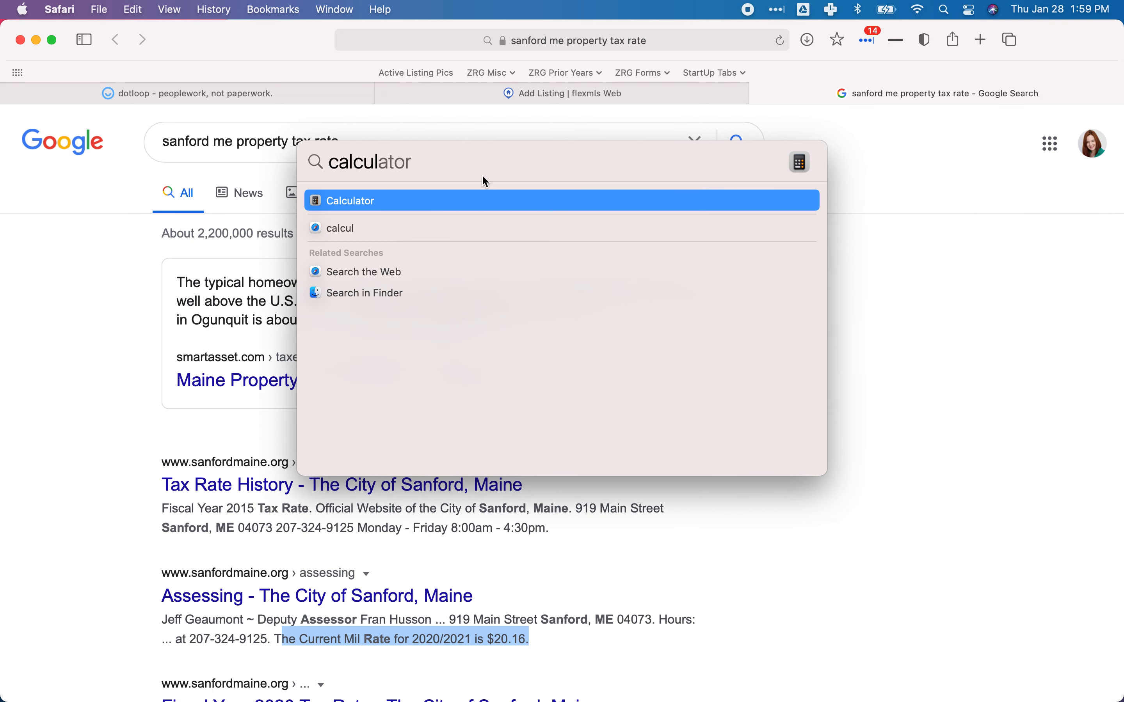
{"action": "left_click", "coordinate": [367, 204]}
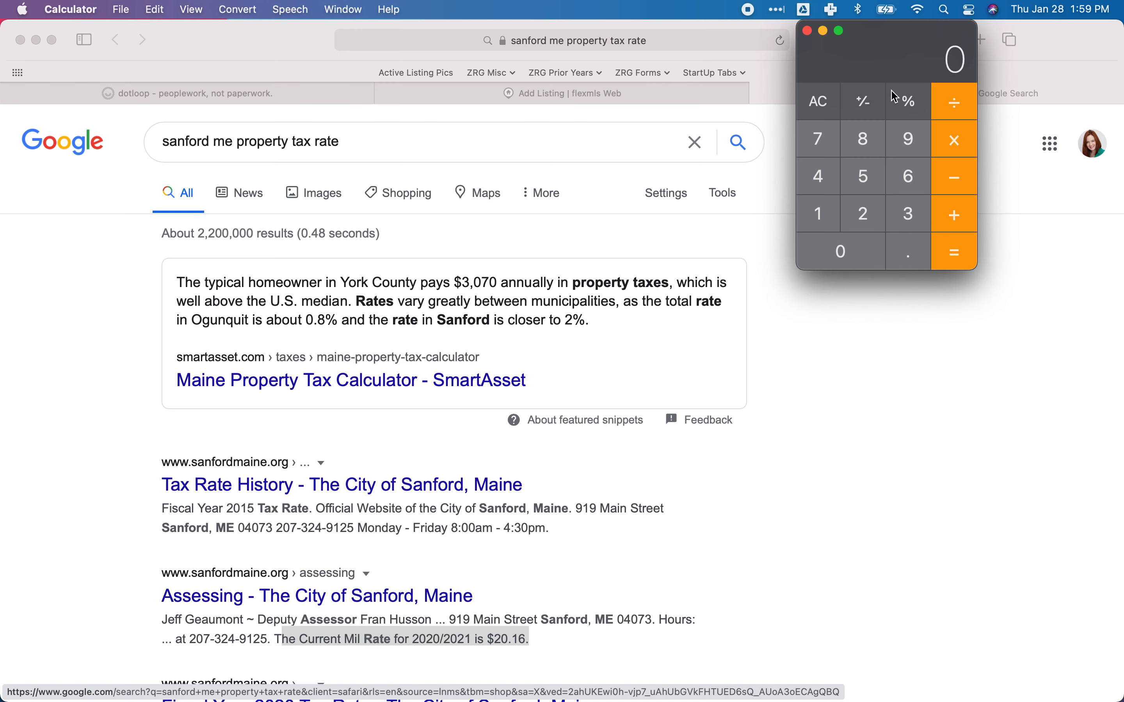
{"action": "left_click", "coordinate": [875, 225]}
{"action": "left_click", "coordinate": [850, 246]}
{"action": "key", "text": "period"}
{"action": "left_click", "coordinate": [820, 215]}
{"action": "left_click", "coordinate": [911, 179]}
{"action": "left_click", "coordinate": [958, 145]}
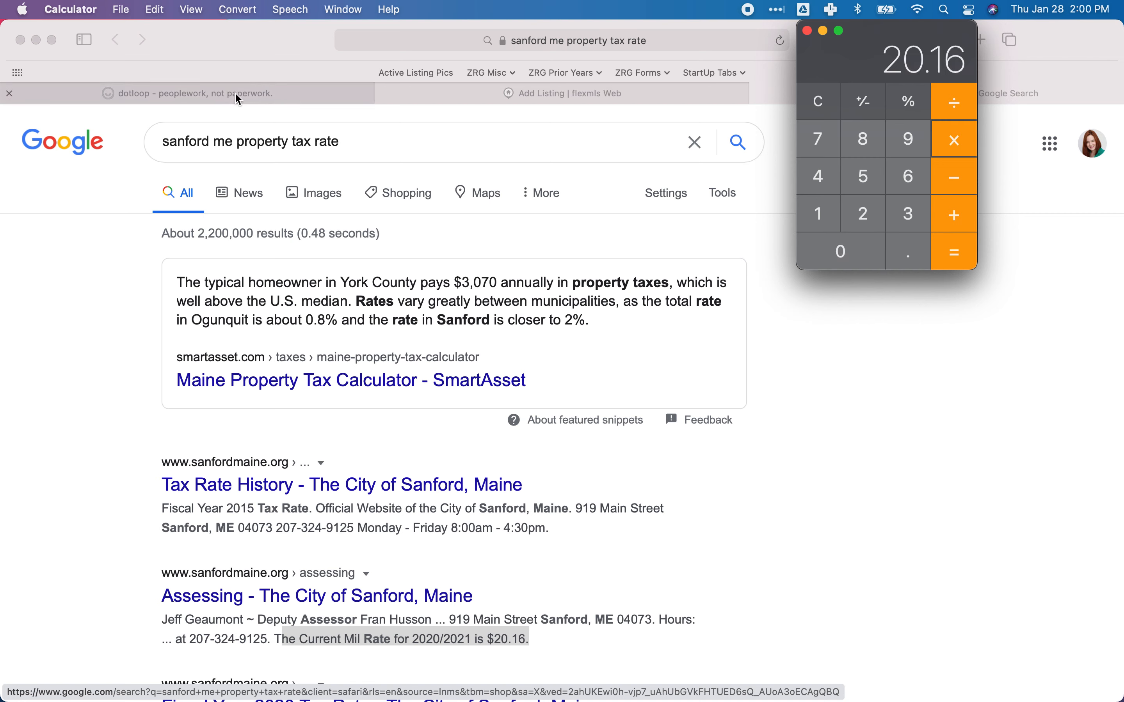
Multiply by the 217.6 assessed value to get 4386.816, then quit Calculator.
{"action": "left_click", "coordinate": [288, 95]}
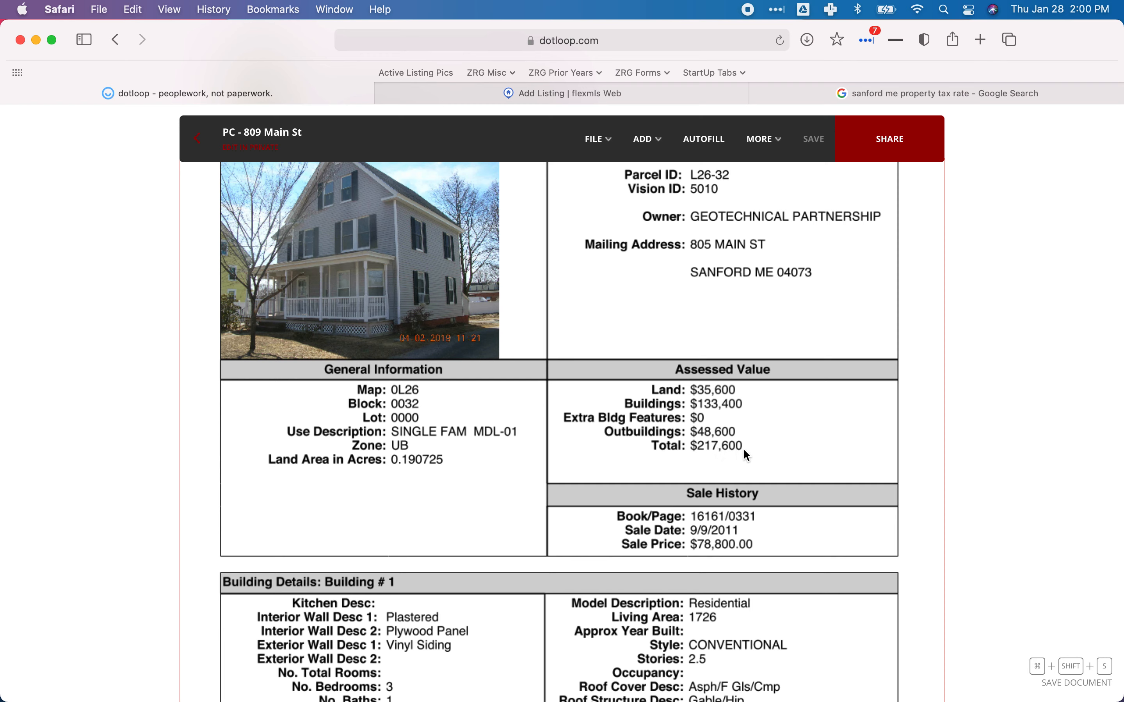
{"action": "mouse_move", "coordinate": [618, 694]}
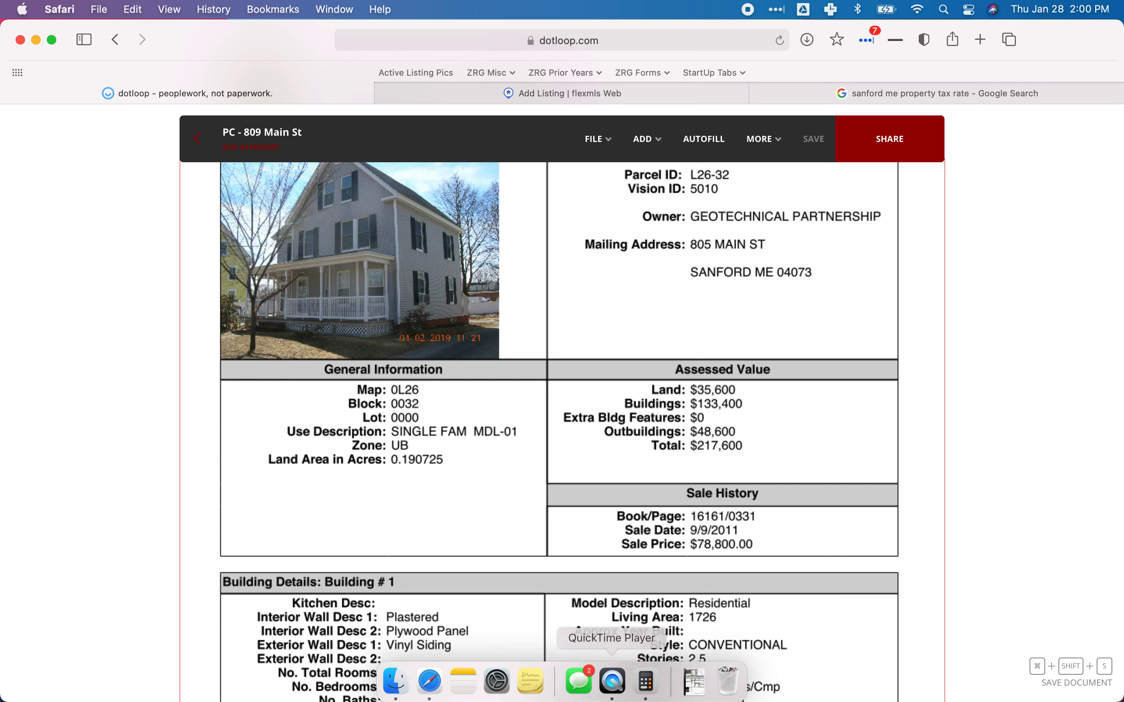
{"action": "left_click", "coordinate": [647, 678]}
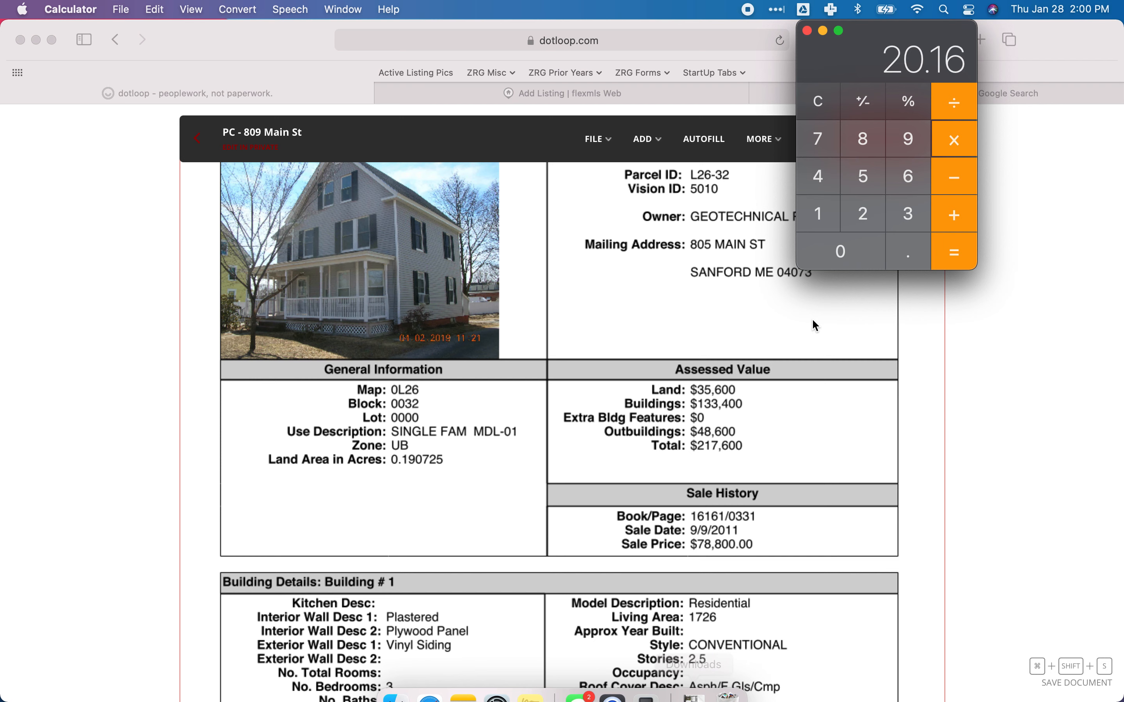
{"action": "left_click", "coordinate": [865, 214]}
{"action": "left_click", "coordinate": [819, 214]}
{"action": "left_click", "coordinate": [819, 139]}
{"action": "left_click", "coordinate": [909, 251]}
{"action": "left_click", "coordinate": [911, 177]}
{"action": "left_click", "coordinate": [955, 251]}
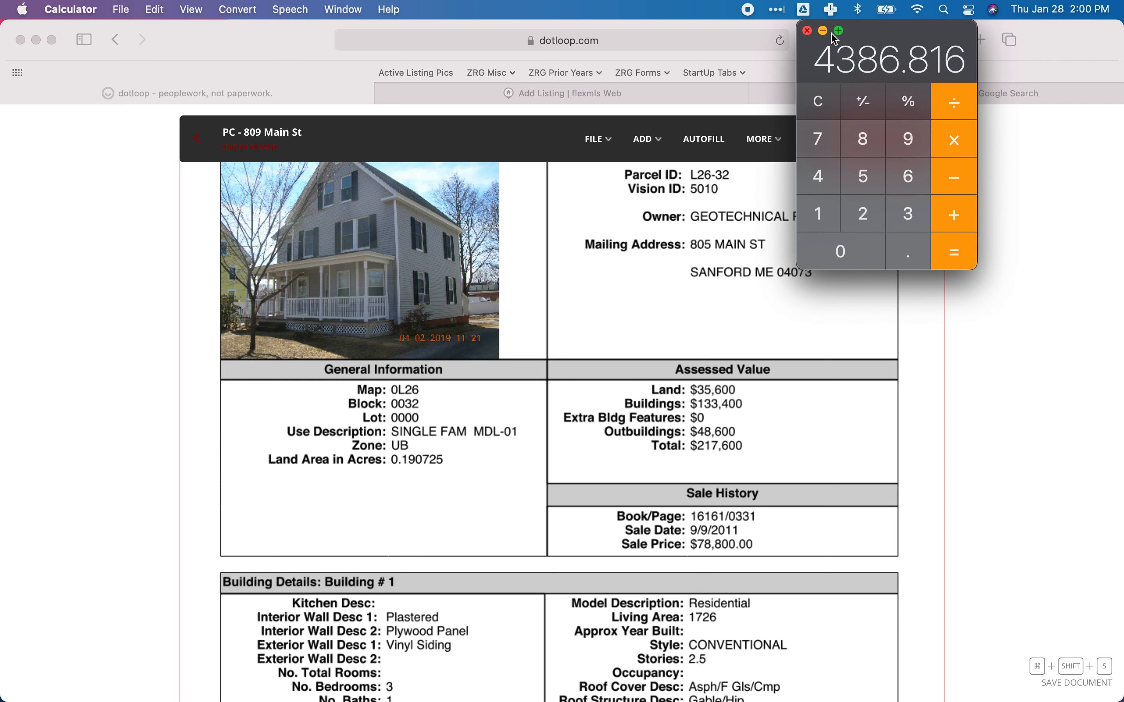
{"action": "left_click_drag", "start_coordinate": [896, 42], "coordinate": [171, 166]}
{"action": "key", "text": "super+q"}
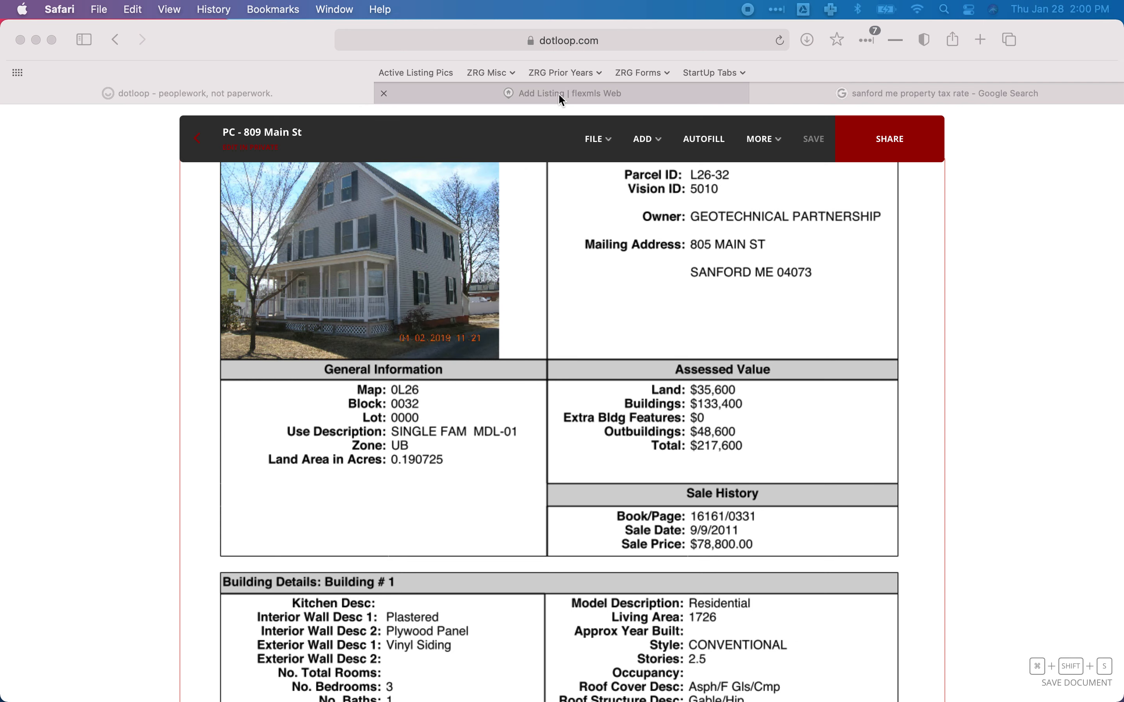
Confirm the 4387 Full Tax Amount and set HERS Certified to No.
{"action": "left_click", "coordinate": [558, 94]}
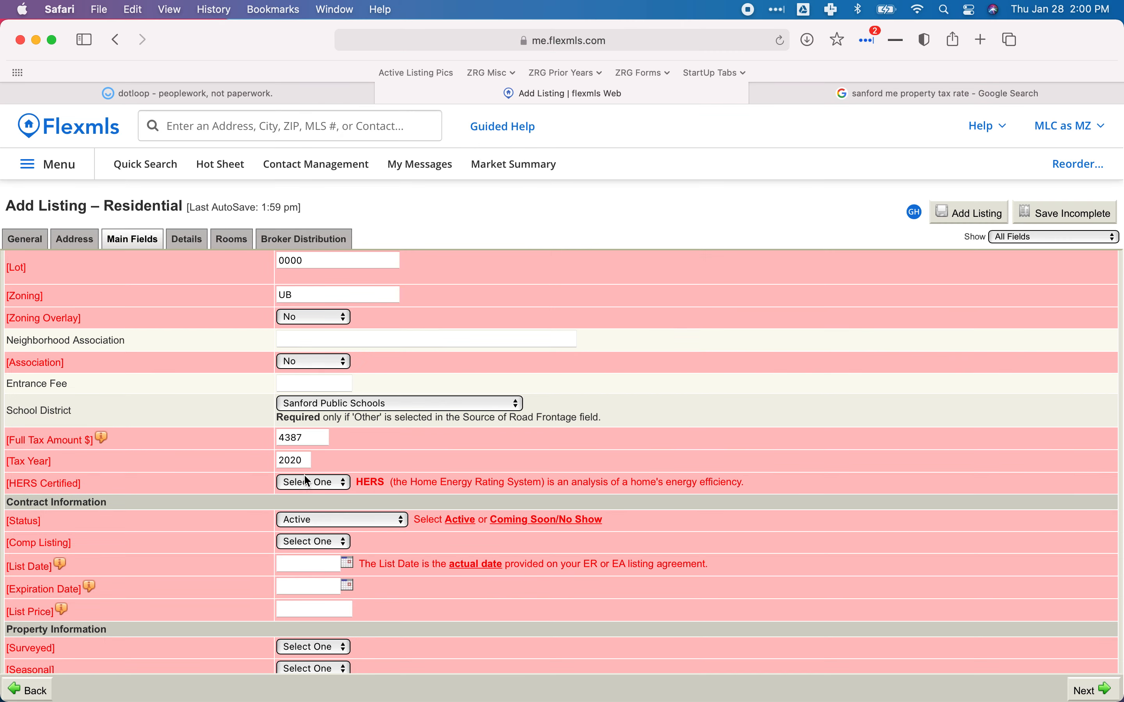
{"action": "left_click", "coordinate": [310, 445]}
{"action": "left_click", "coordinate": [405, 462]}
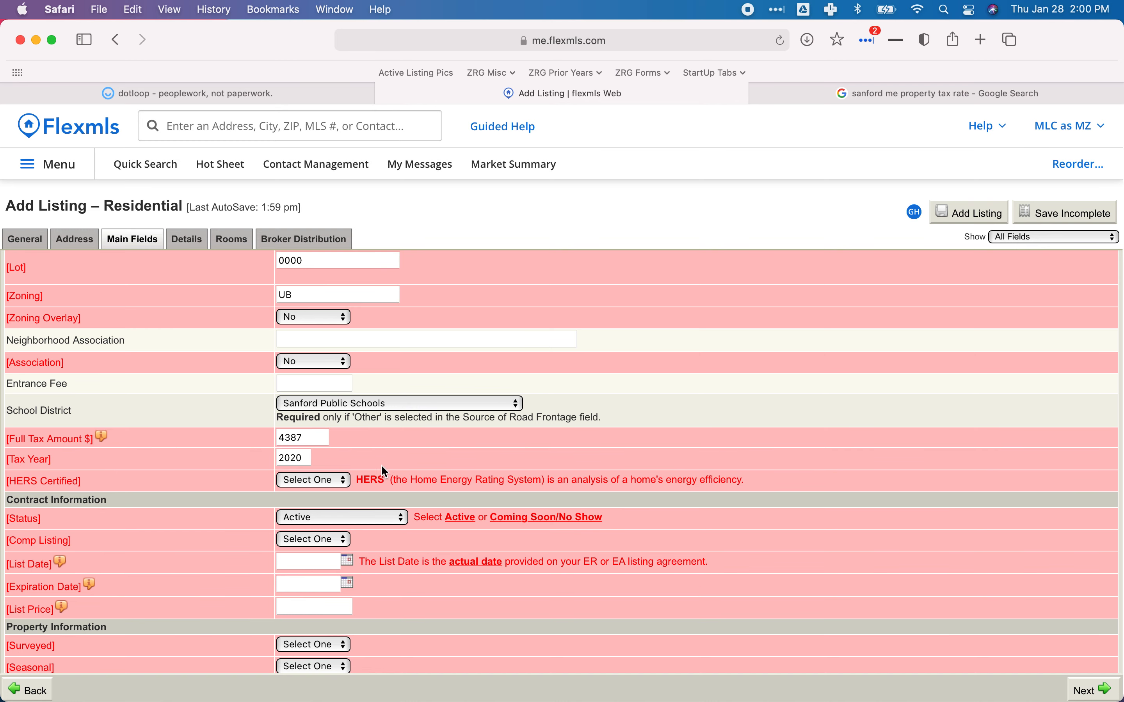
{"action": "left_click", "coordinate": [335, 483]}
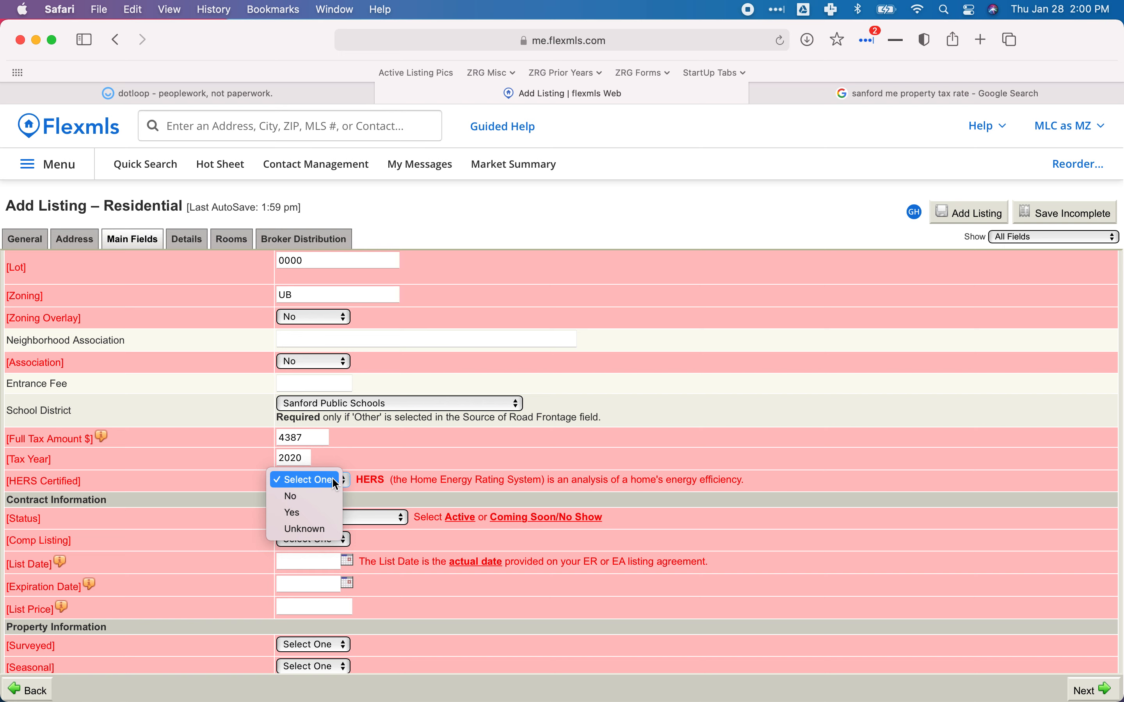
{"action": "left_click", "coordinate": [313, 500]}
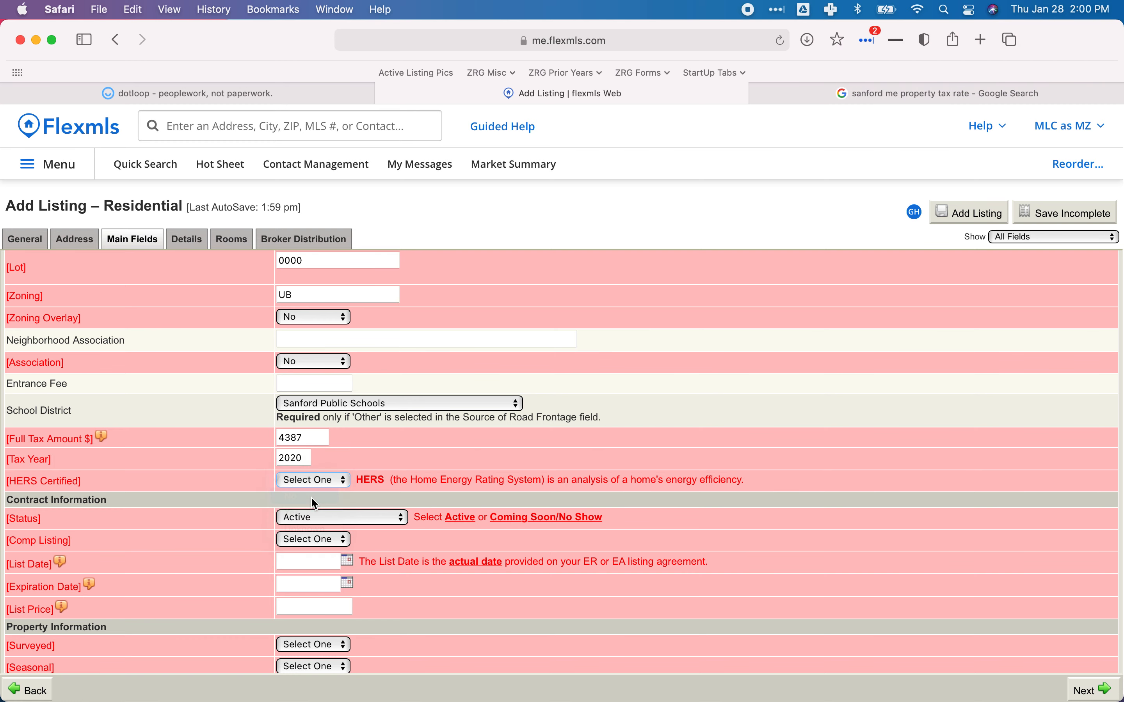
{"action": "scroll", "coordinate": [469, 467], "scroll_direction": "down", "scroll_amount": 3}
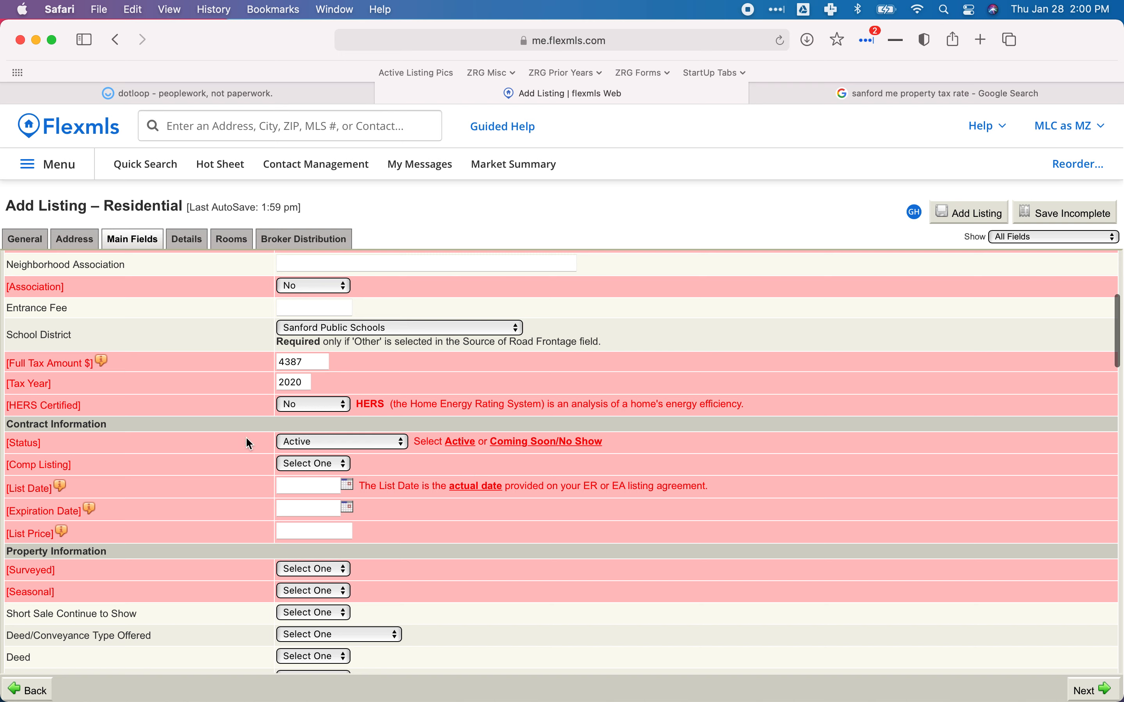
Keep Status as Active and set Comp Listing to No.
{"action": "left_click", "coordinate": [325, 442]}
{"action": "left_click", "coordinate": [331, 444]}
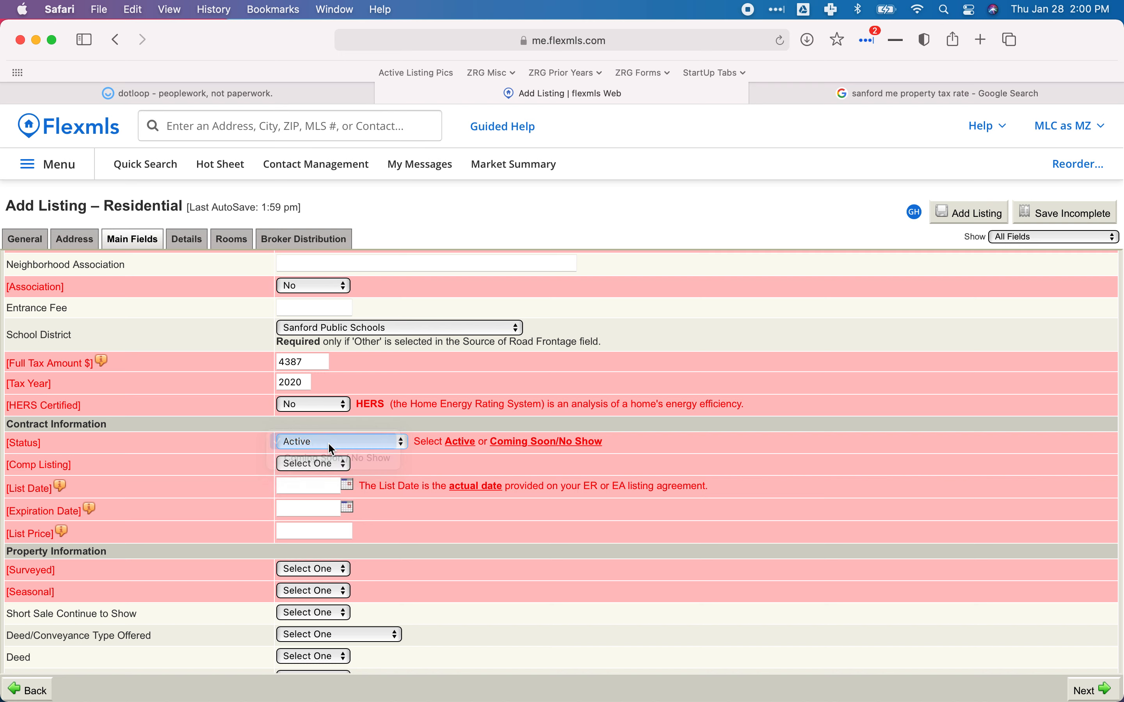
{"action": "left_click", "coordinate": [465, 456]}
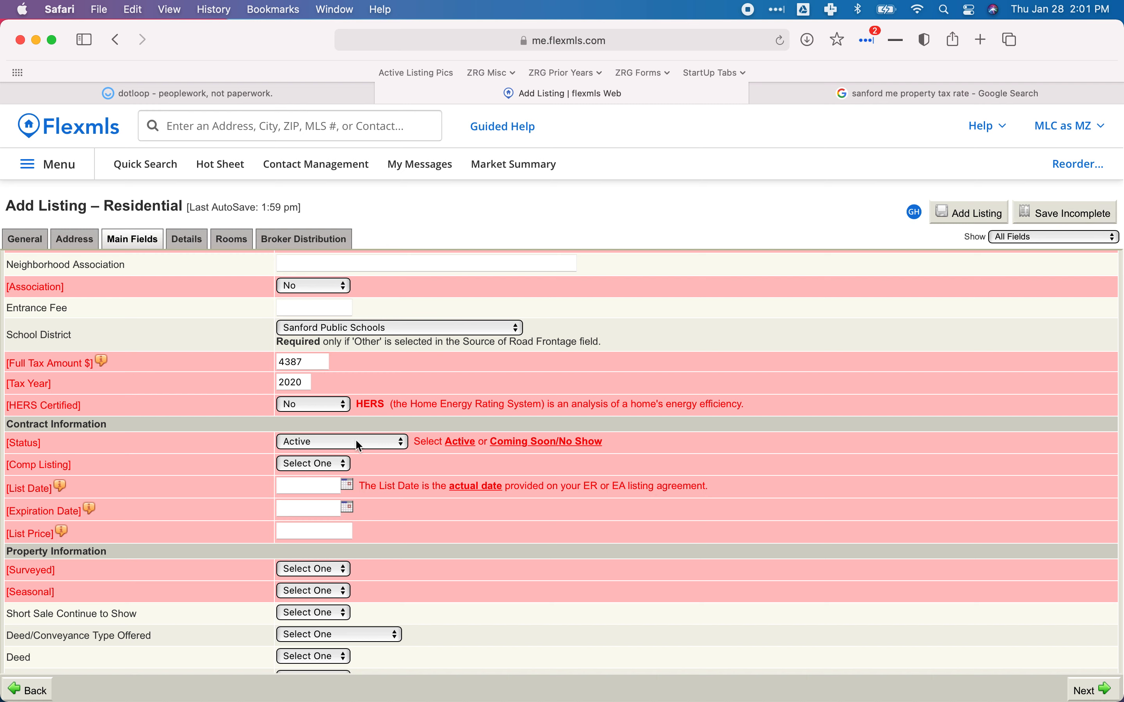
{"action": "left_click", "coordinate": [318, 464]}
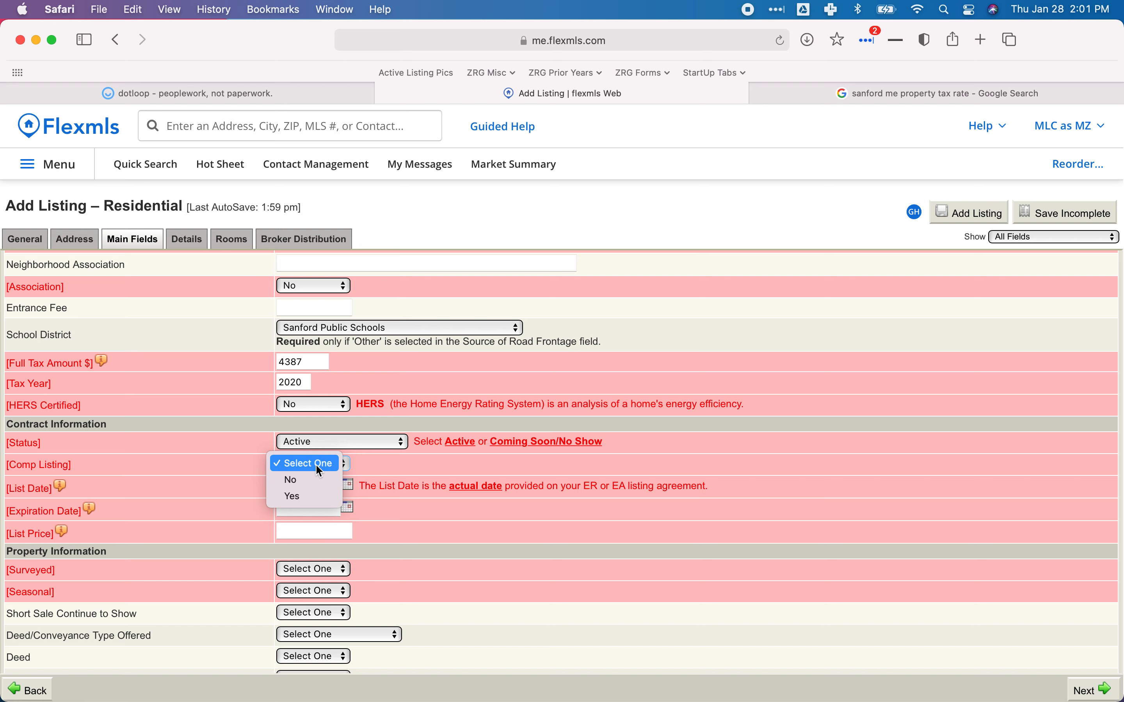
{"action": "left_click", "coordinate": [305, 480]}
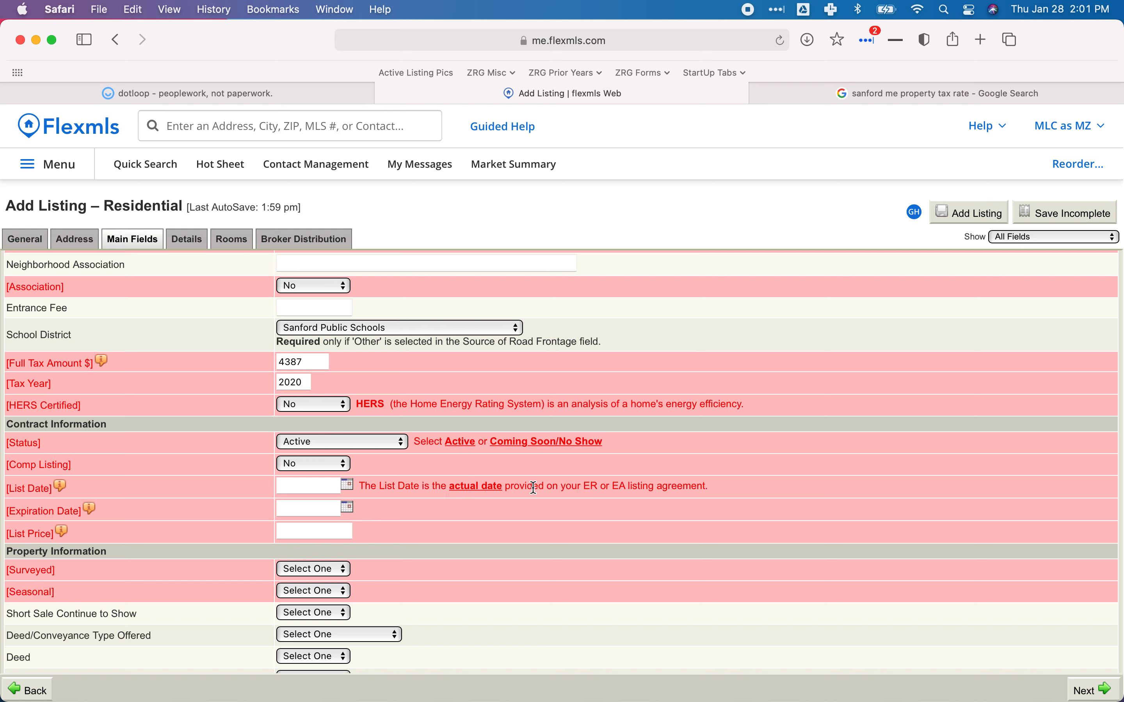
{"action": "left_click", "coordinate": [316, 487]}
Pick February 1, 2021 as the List Date, then view the agreement's term dates in dotloop.
{"action": "scroll", "coordinate": [289, 486], "scroll_direction": "up", "scroll_amount": 1}
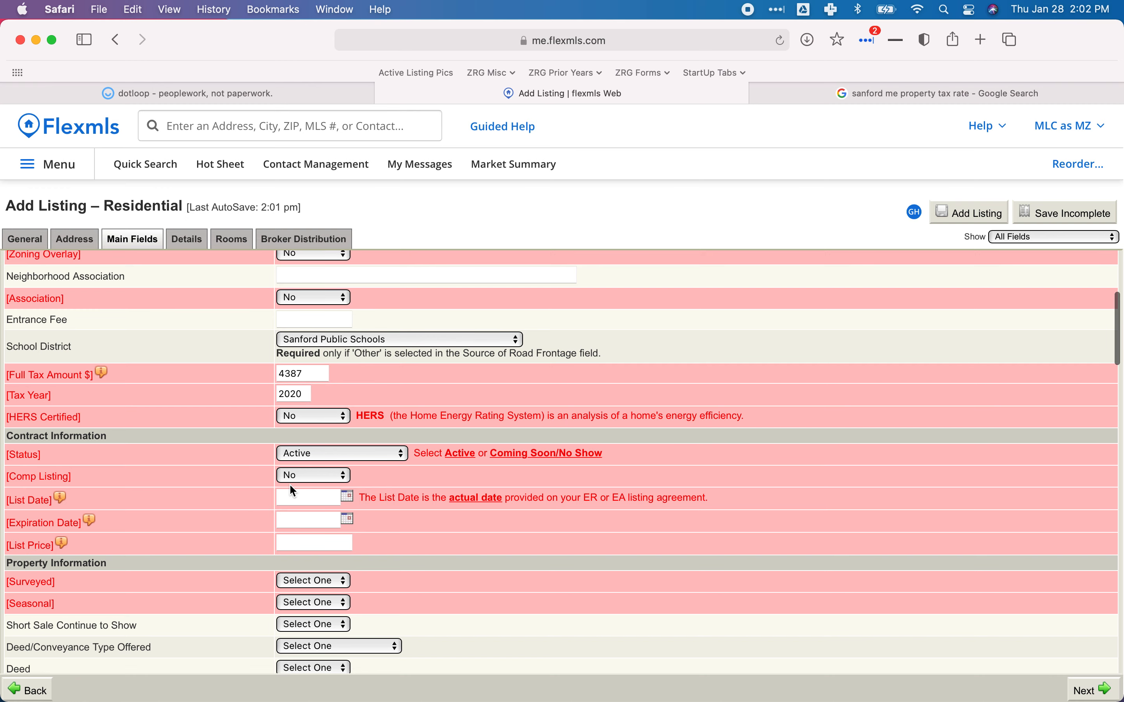
{"action": "left_click", "coordinate": [351, 497]}
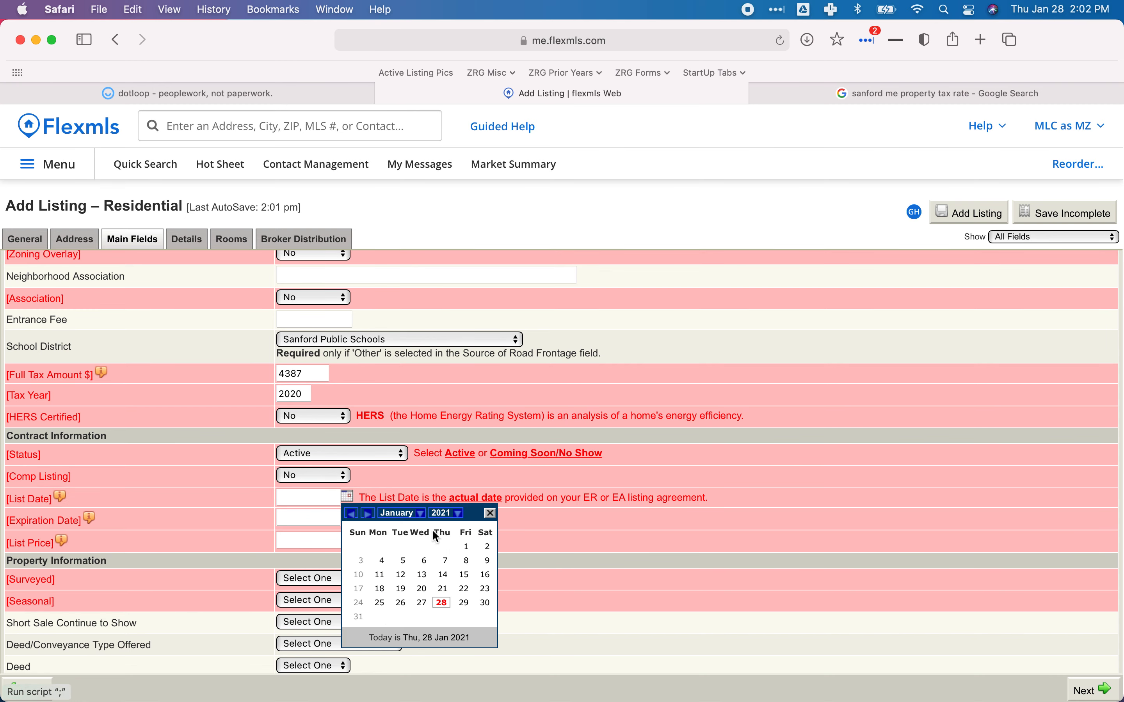
{"action": "left_click", "coordinate": [409, 514]}
{"action": "left_click", "coordinate": [409, 548]}
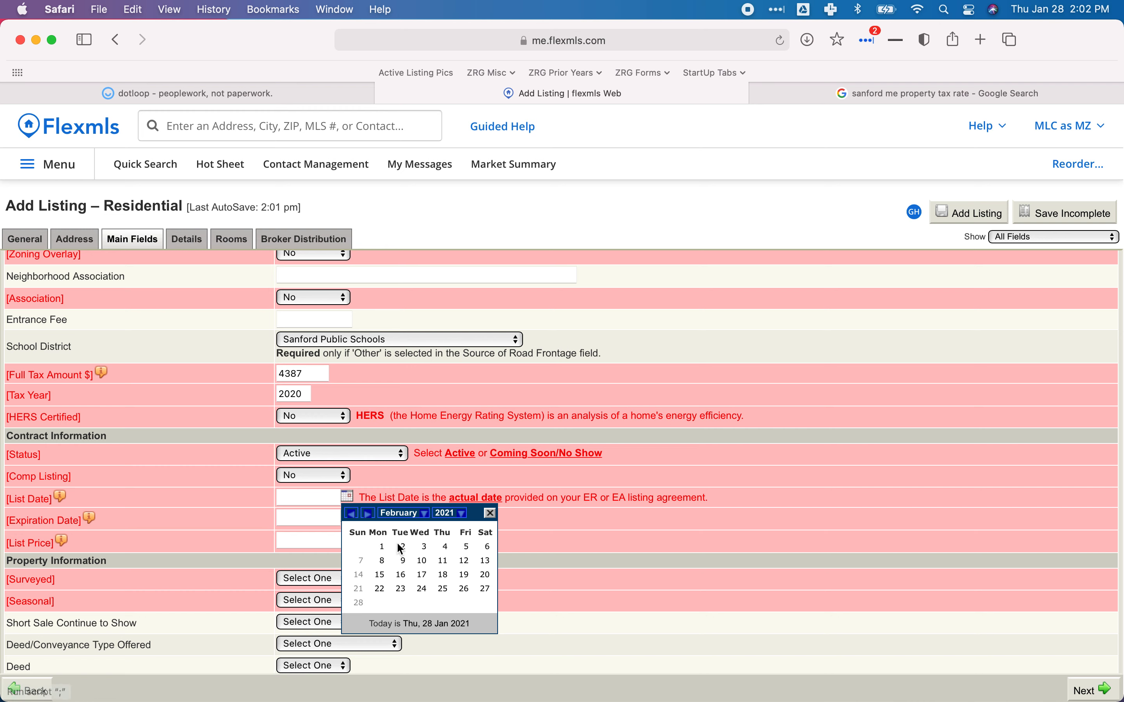
{"action": "left_click", "coordinate": [383, 548]}
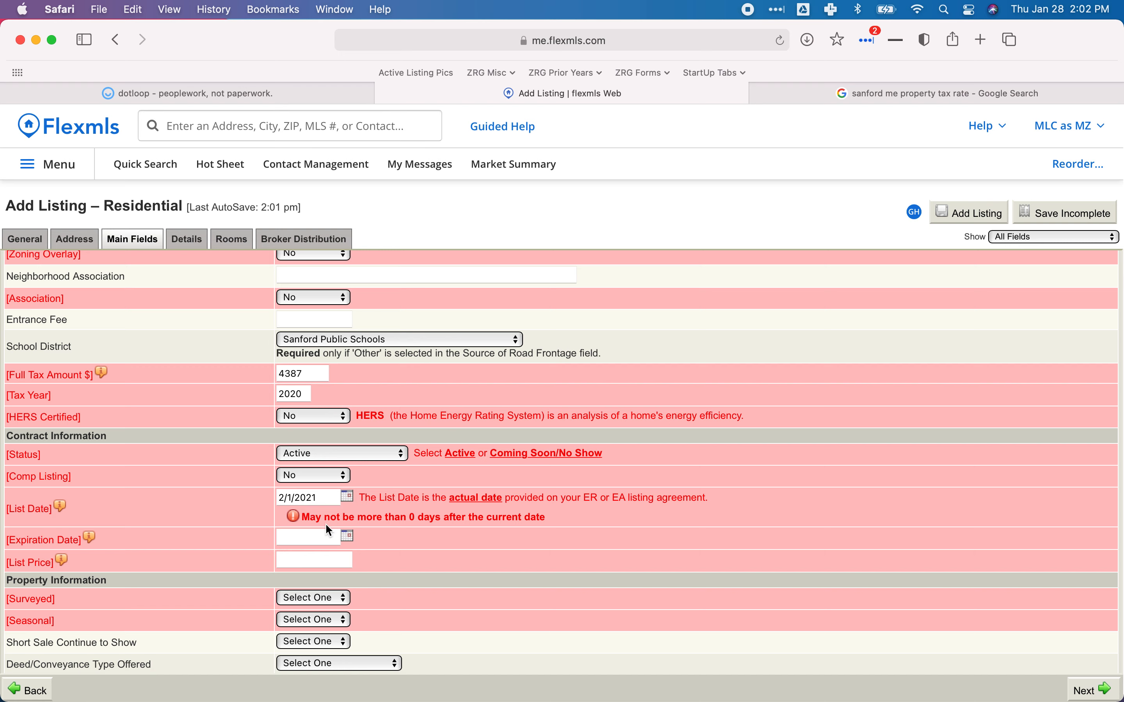
{"action": "left_click", "coordinate": [348, 497]}
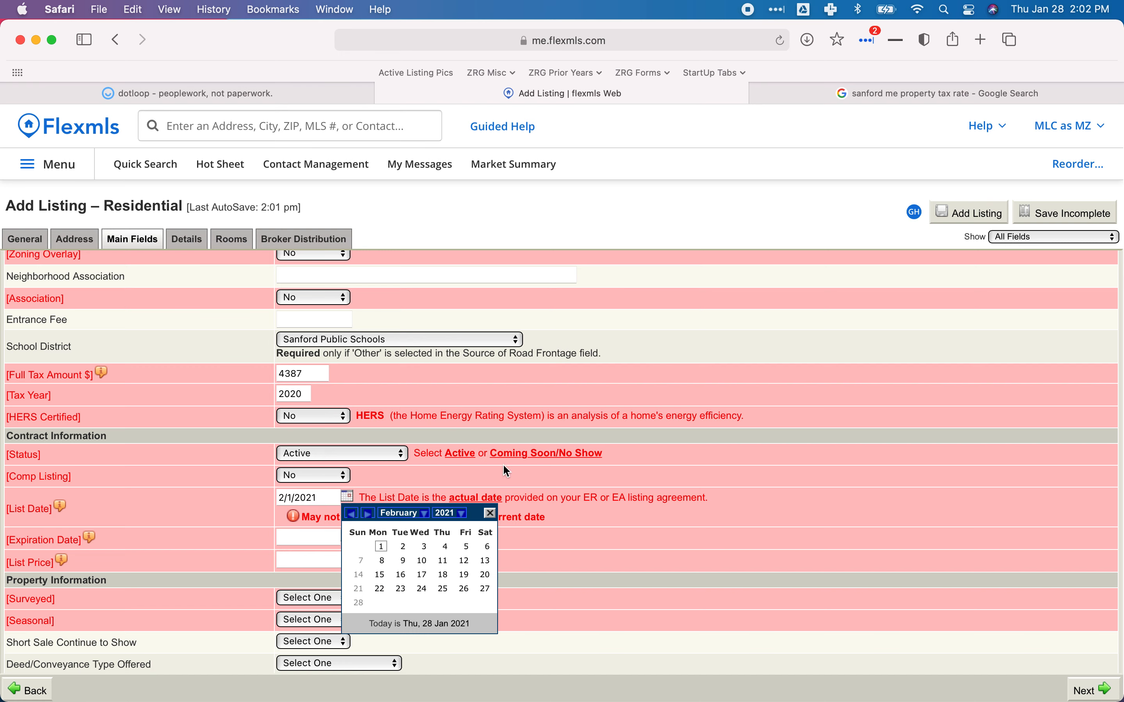
{"action": "left_click", "coordinate": [496, 479]}
{"action": "left_click", "coordinate": [318, 539]}
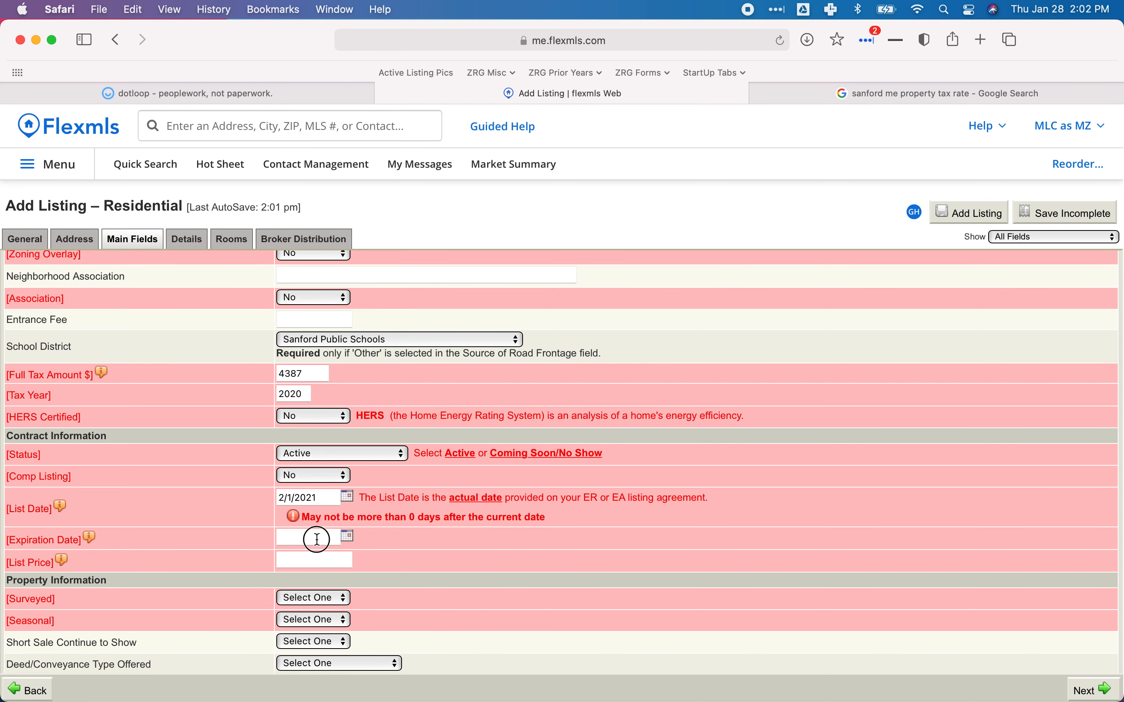
{"action": "left_click", "coordinate": [188, 93]}
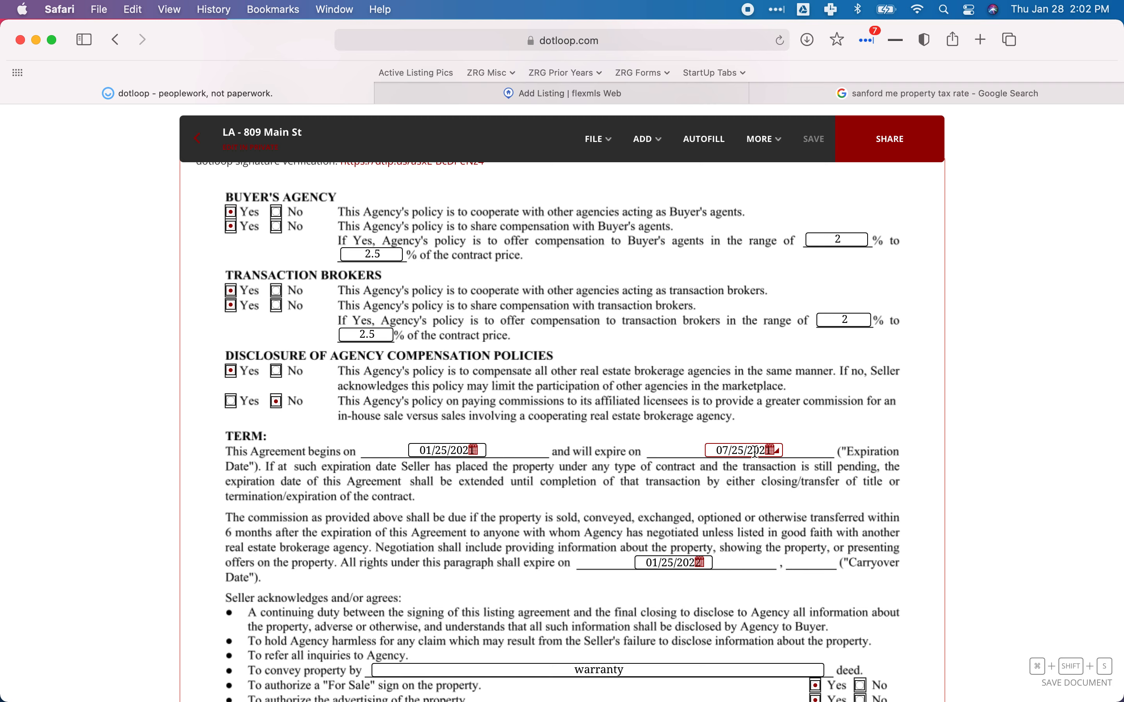
Set the Expiration Date to July 25, 2021 using the calendar.
{"action": "left_click", "coordinate": [580, 93]}
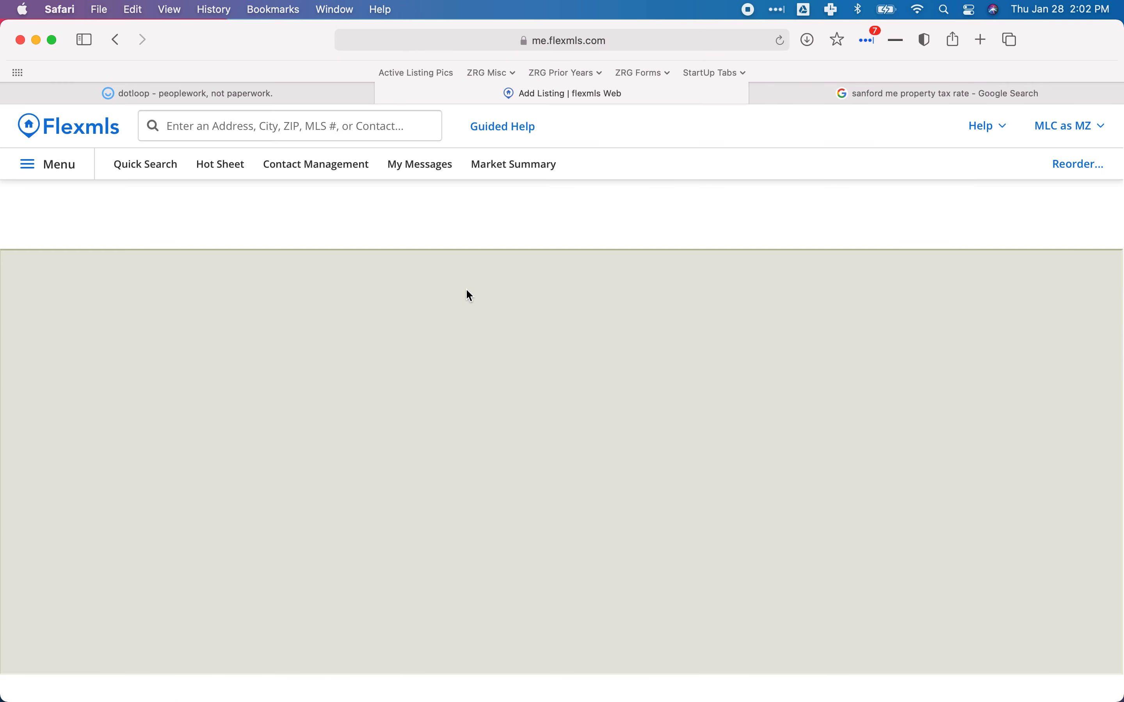
{"action": "left_click", "coordinate": [347, 536]}
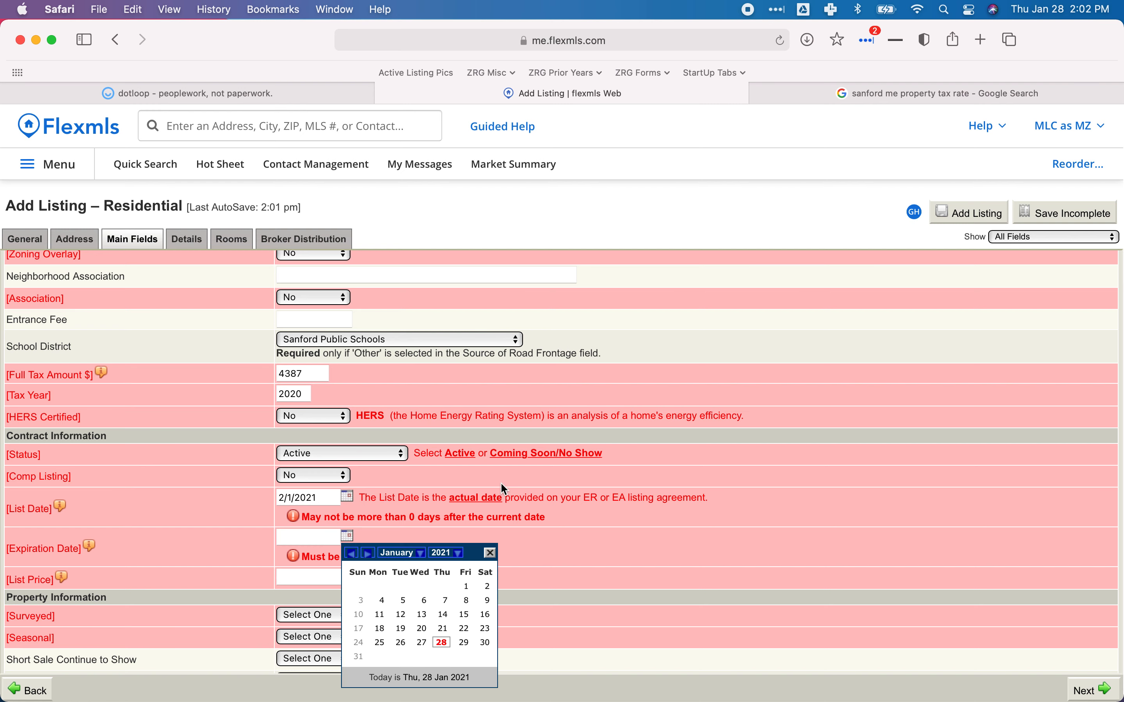
{"action": "left_click", "coordinate": [398, 553]}
{"action": "left_click", "coordinate": [399, 656]}
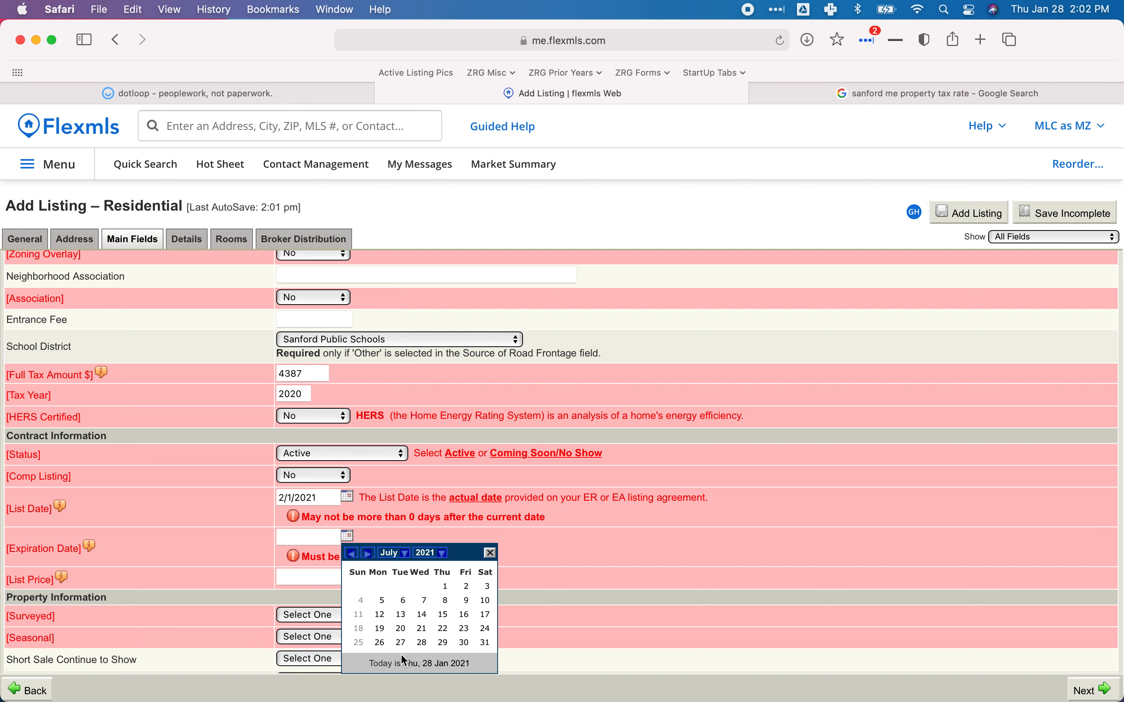
{"action": "left_click", "coordinate": [359, 642]}
{"action": "key", "text": "Tab"}
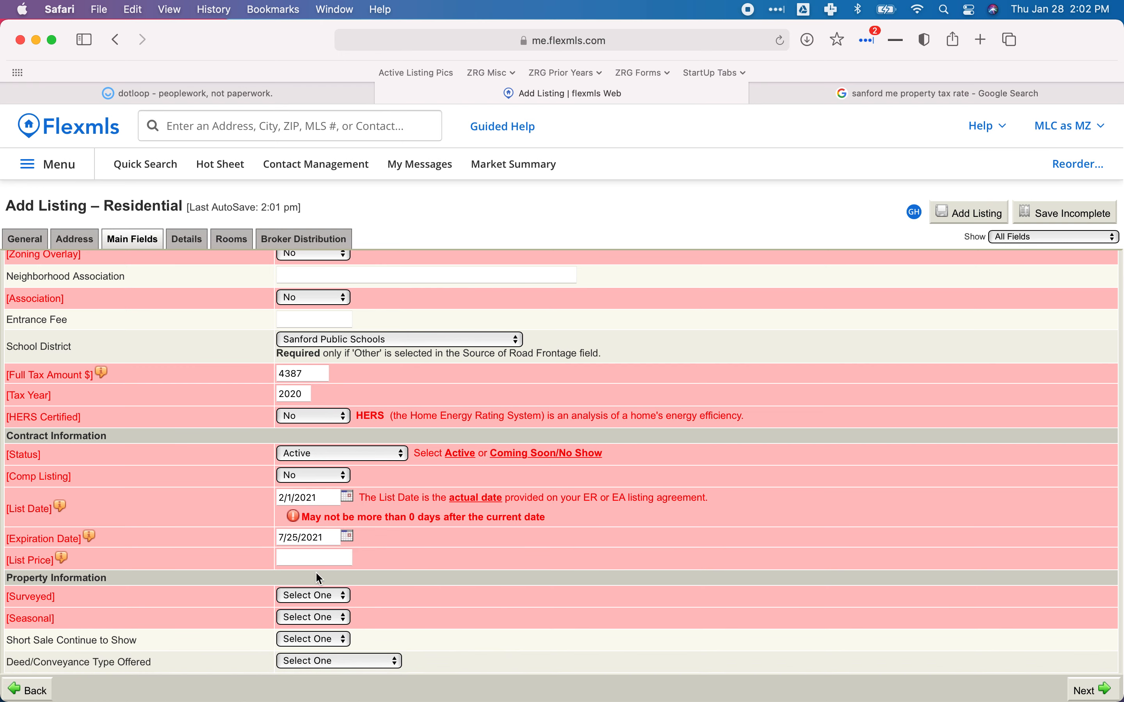
Check the asking price in the dotloop agreement and enter 275000 as List Price.
{"action": "left_click", "coordinate": [211, 94]}
{"action": "scroll", "coordinate": [628, 551], "scroll_direction": "up", "scroll_amount": 15}
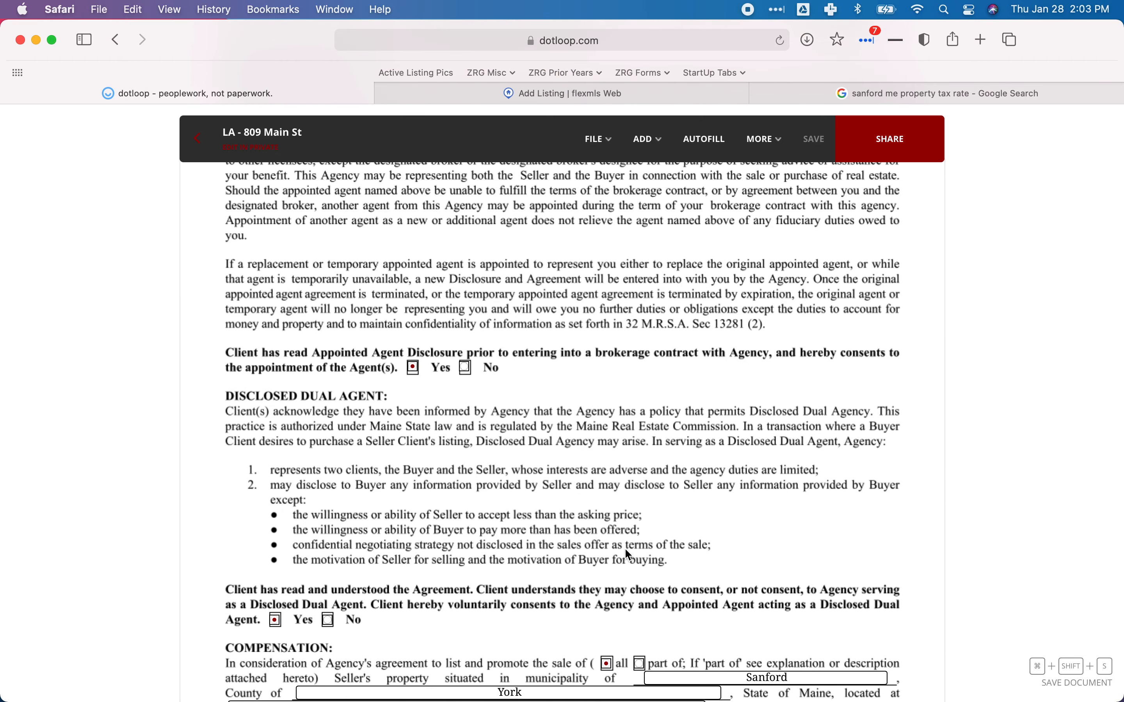
{"action": "scroll", "coordinate": [625, 548], "scroll_direction": "down", "scroll_amount": 1}
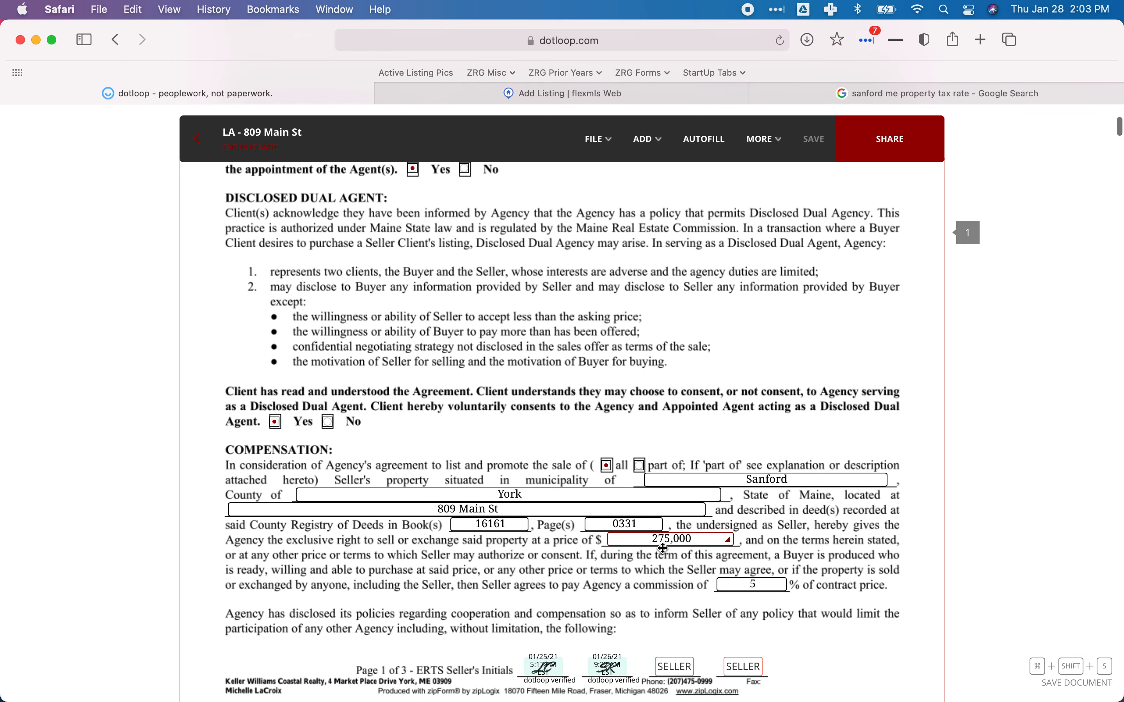
{"action": "left_click", "coordinate": [535, 94]}
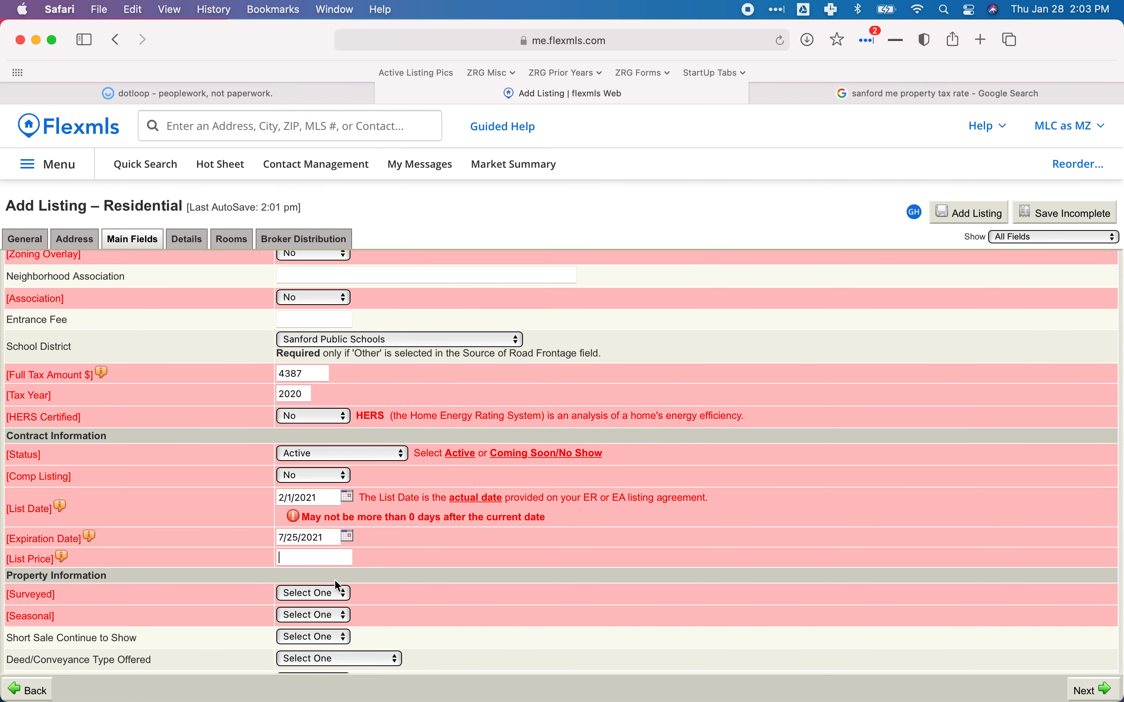
{"action": "type", "text": "275000"}
{"action": "key", "text": "Tab"}
{"action": "scroll", "coordinate": [436, 548], "scroll_direction": "down", "scroll_amount": 5}
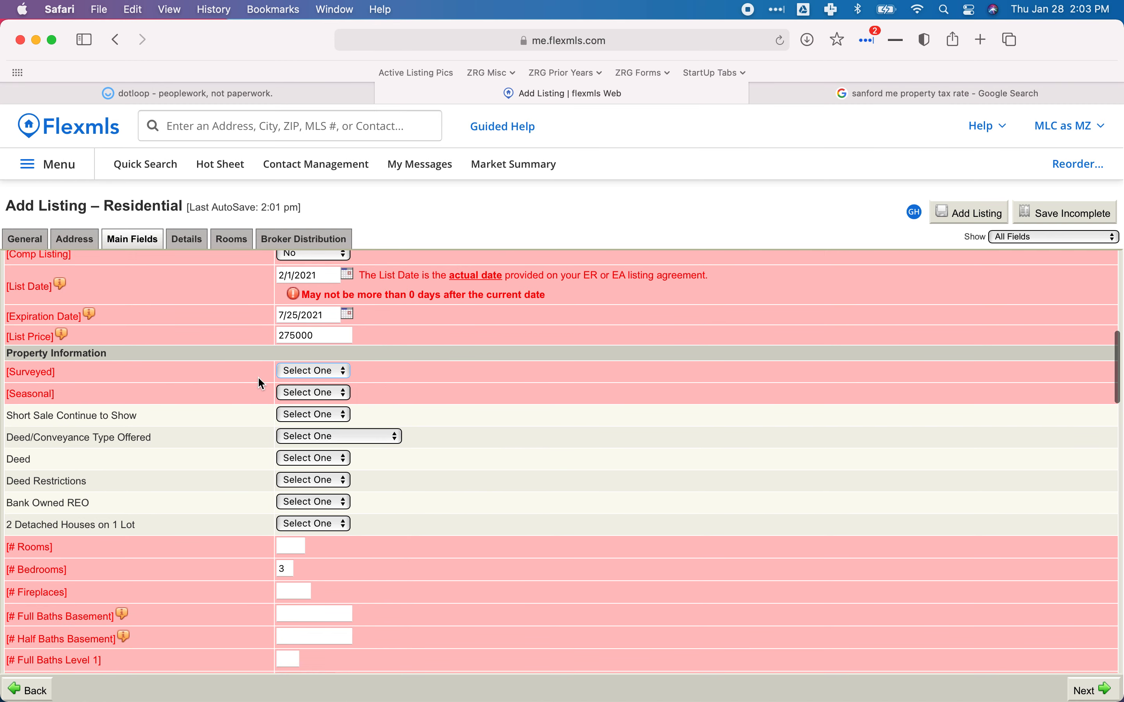
{"action": "left_click", "coordinate": [195, 94]}
{"action": "scroll", "coordinate": [496, 409], "scroll_direction": "down", "scroll_amount": 20}
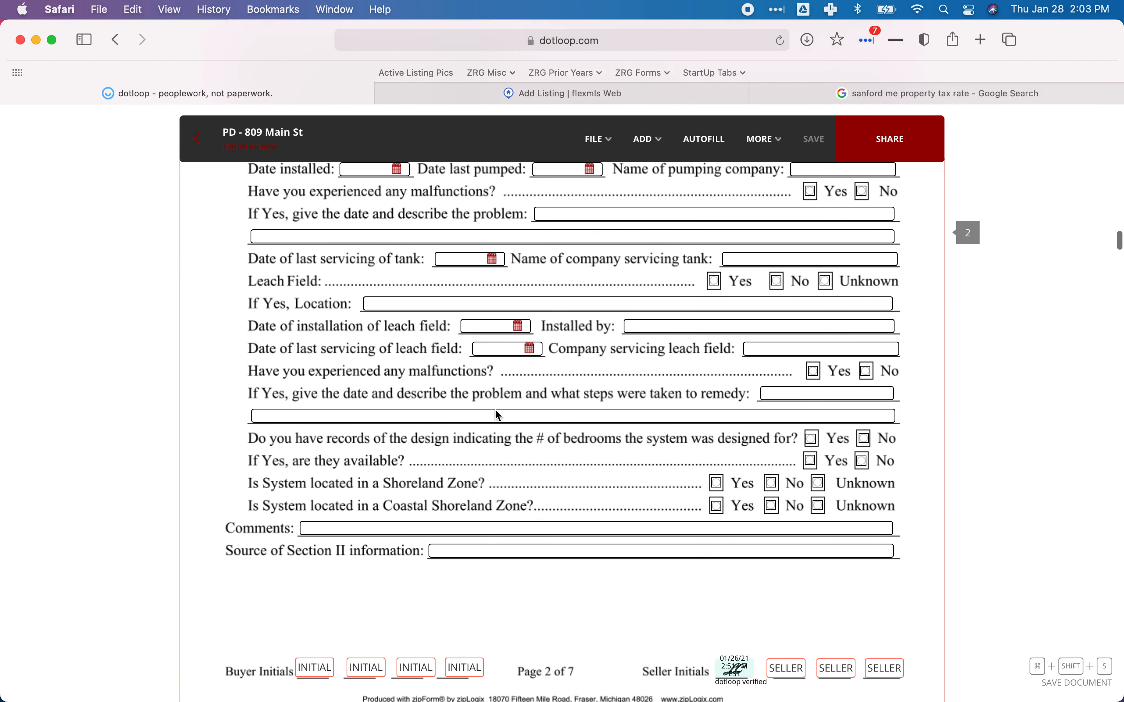
Find the survey question in the dotloop PD disclosure, which answers that the property was surveyed.
{"action": "scroll", "coordinate": [496, 414], "scroll_direction": "down", "scroll_amount": 2}
{"action": "scroll", "coordinate": [495, 412], "scroll_direction": "down", "scroll_amount": 3}
{"action": "scroll", "coordinate": [495, 411], "scroll_direction": "up", "scroll_amount": 20}
{"action": "scroll", "coordinate": [496, 413], "scroll_direction": "up", "scroll_amount": 15}
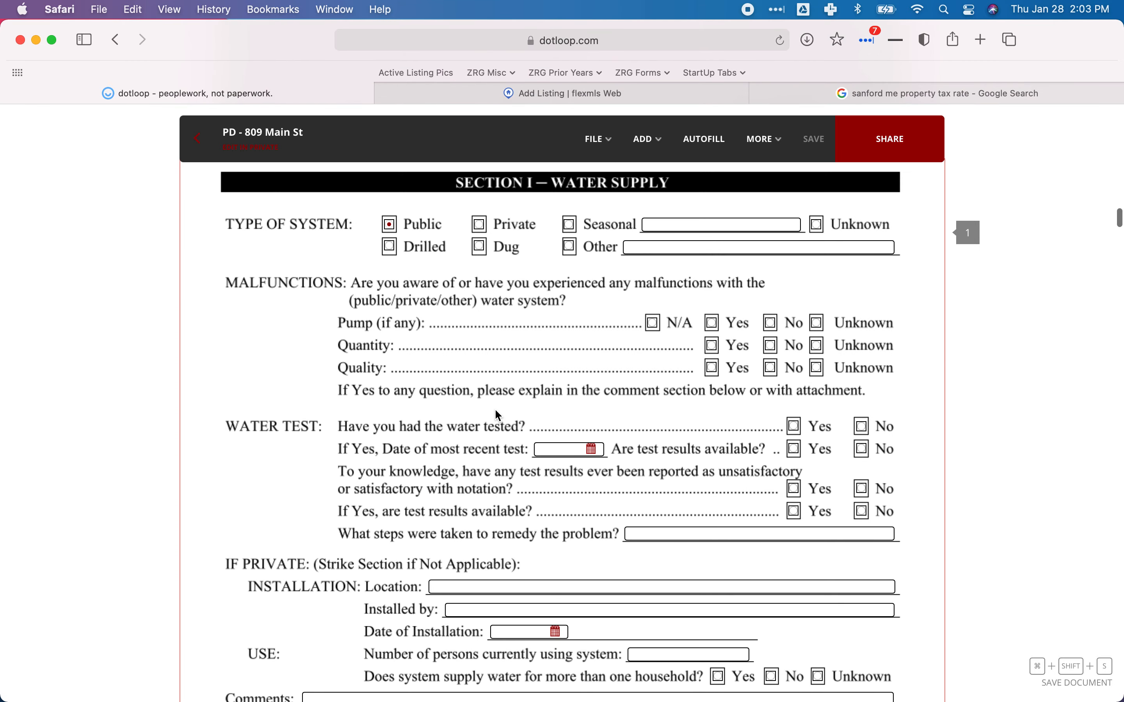
{"action": "scroll", "coordinate": [496, 410], "scroll_direction": "down", "scroll_amount": 20}
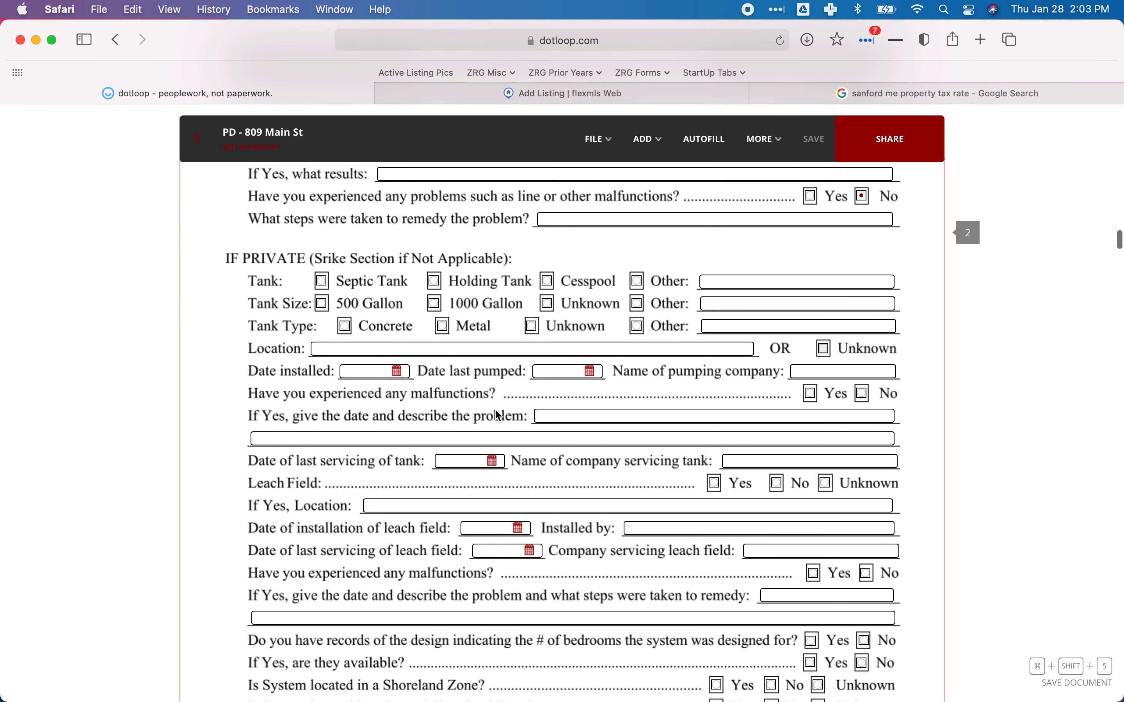
{"action": "scroll", "coordinate": [496, 415], "scroll_direction": "down", "scroll_amount": 15}
{"action": "scroll", "coordinate": [496, 409], "scroll_direction": "down", "scroll_amount": 15}
{"action": "scroll", "coordinate": [496, 409], "scroll_direction": "up", "scroll_amount": 6}
{"action": "left_click", "coordinate": [496, 409]}
{"action": "scroll", "coordinate": [496, 409], "scroll_direction": "down", "scroll_amount": 6}
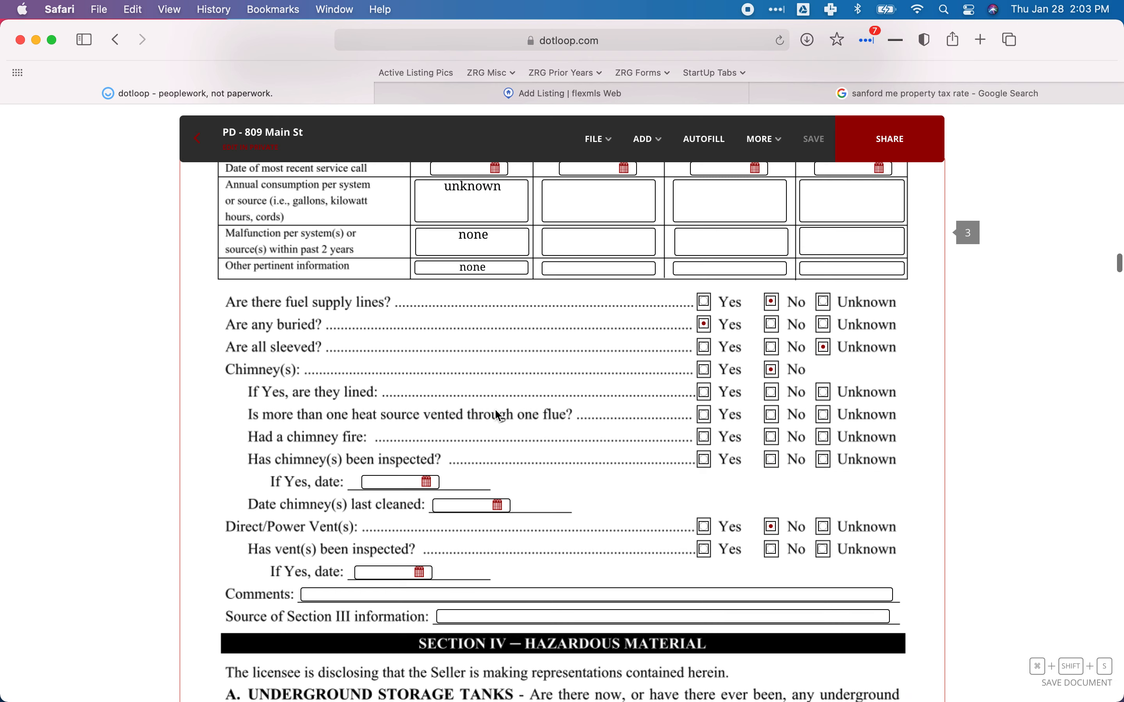
{"action": "scroll", "coordinate": [496, 410], "scroll_direction": "down", "scroll_amount": 14}
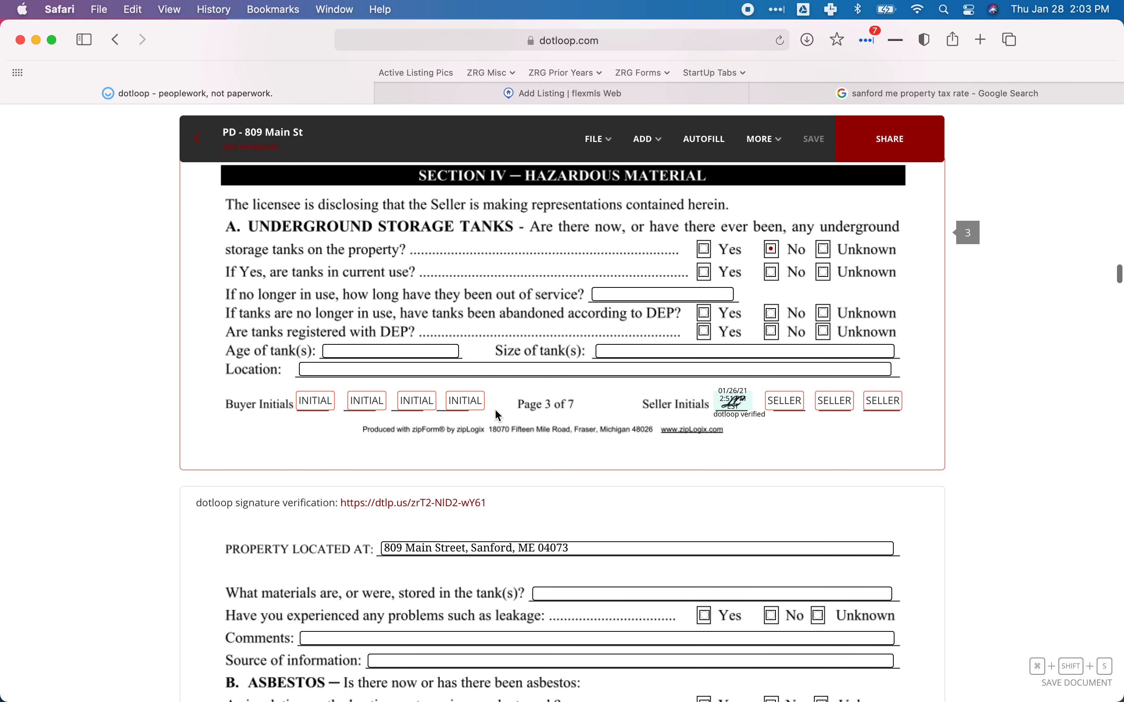
{"action": "scroll", "coordinate": [497, 415], "scroll_direction": "down", "scroll_amount": 8}
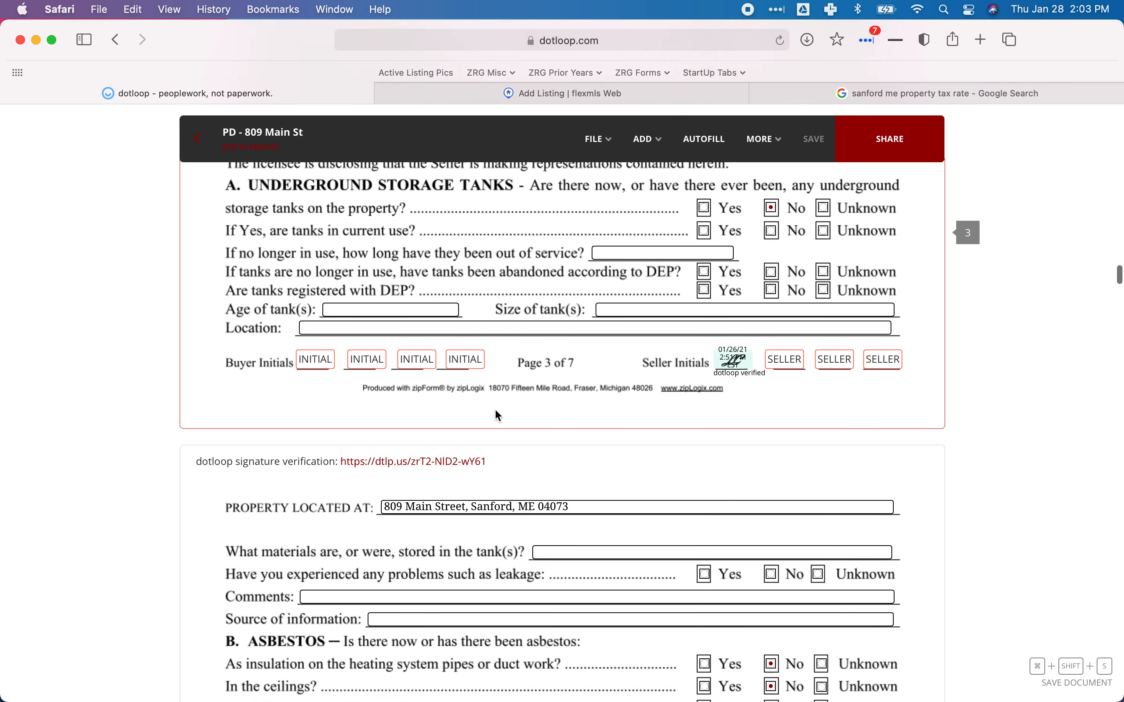
{"action": "scroll", "coordinate": [495, 408], "scroll_direction": "down", "scroll_amount": 9}
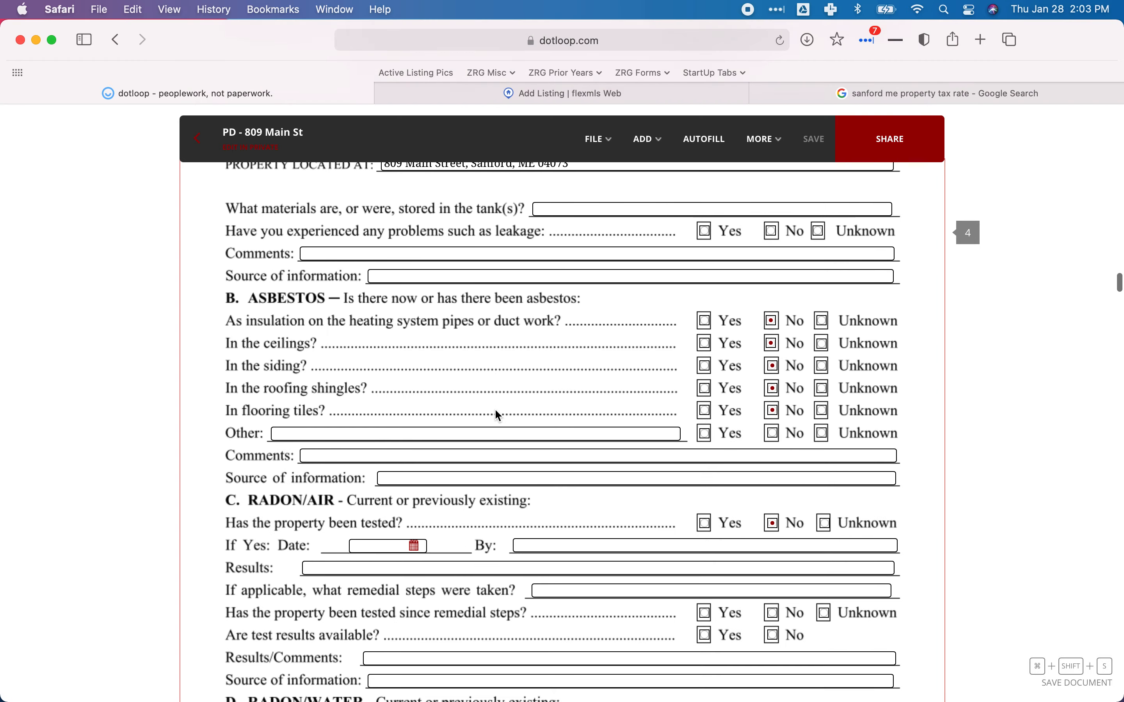
{"action": "scroll", "coordinate": [494, 408], "scroll_direction": "down", "scroll_amount": 5}
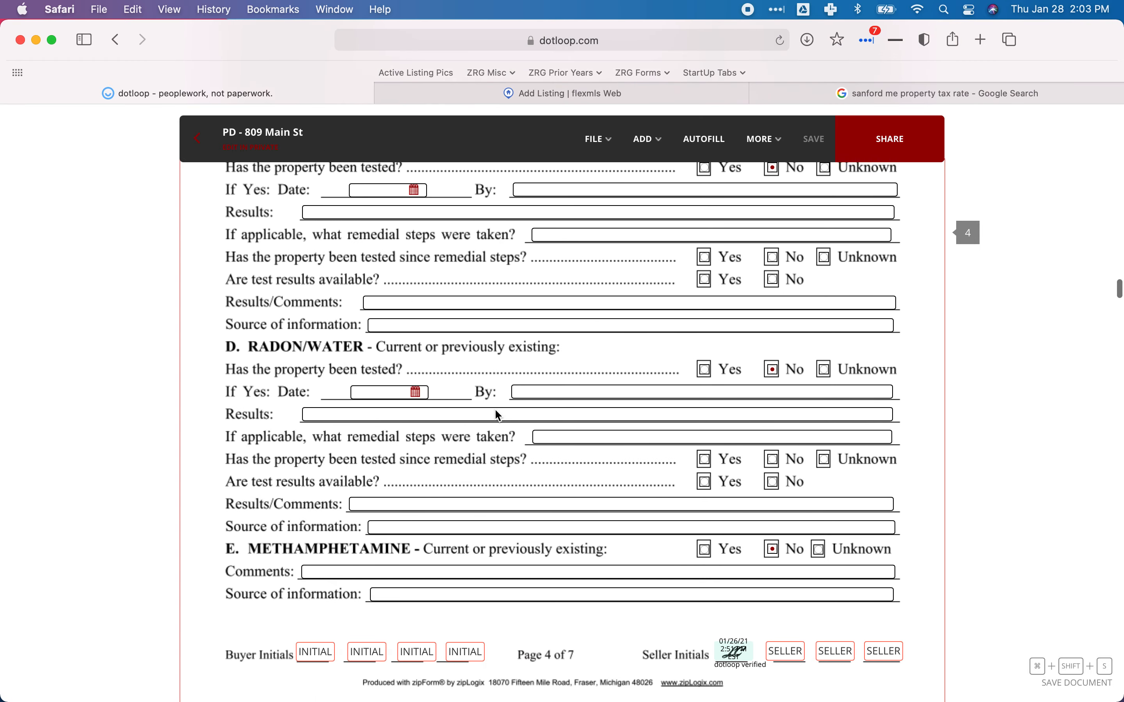
{"action": "scroll", "coordinate": [495, 409], "scroll_direction": "down", "scroll_amount": 11}
{"action": "scroll", "coordinate": [497, 410], "scroll_direction": "down", "scroll_amount": 7}
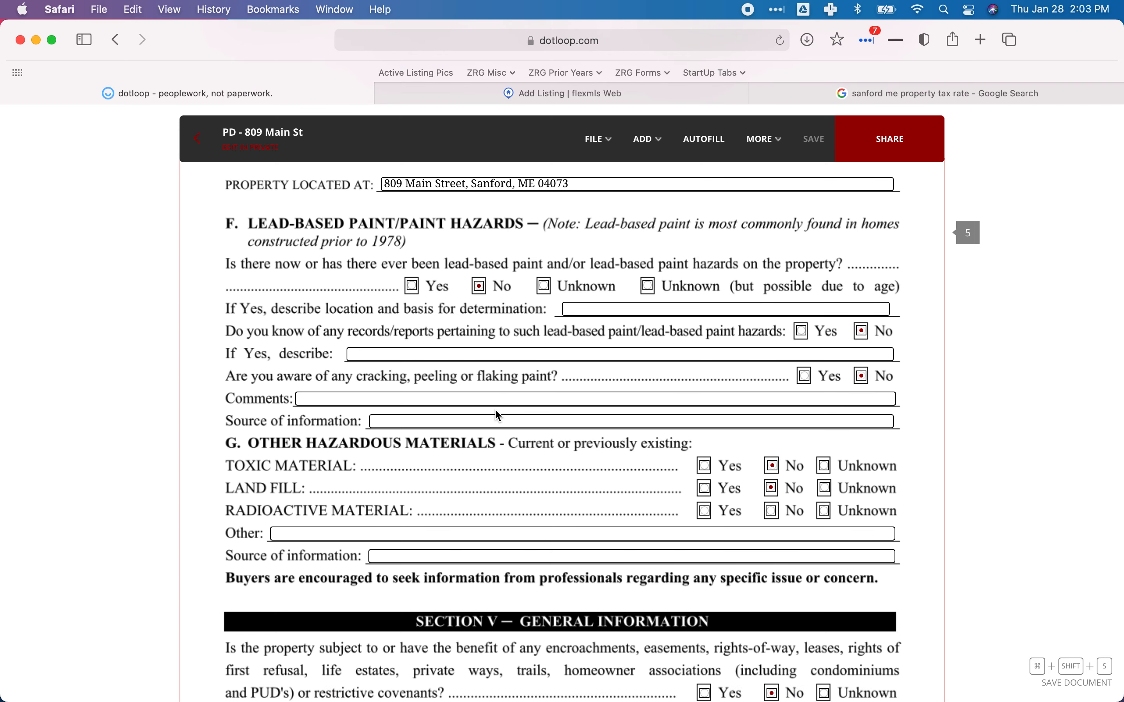
{"action": "scroll", "coordinate": [495, 409], "scroll_direction": "down", "scroll_amount": 7}
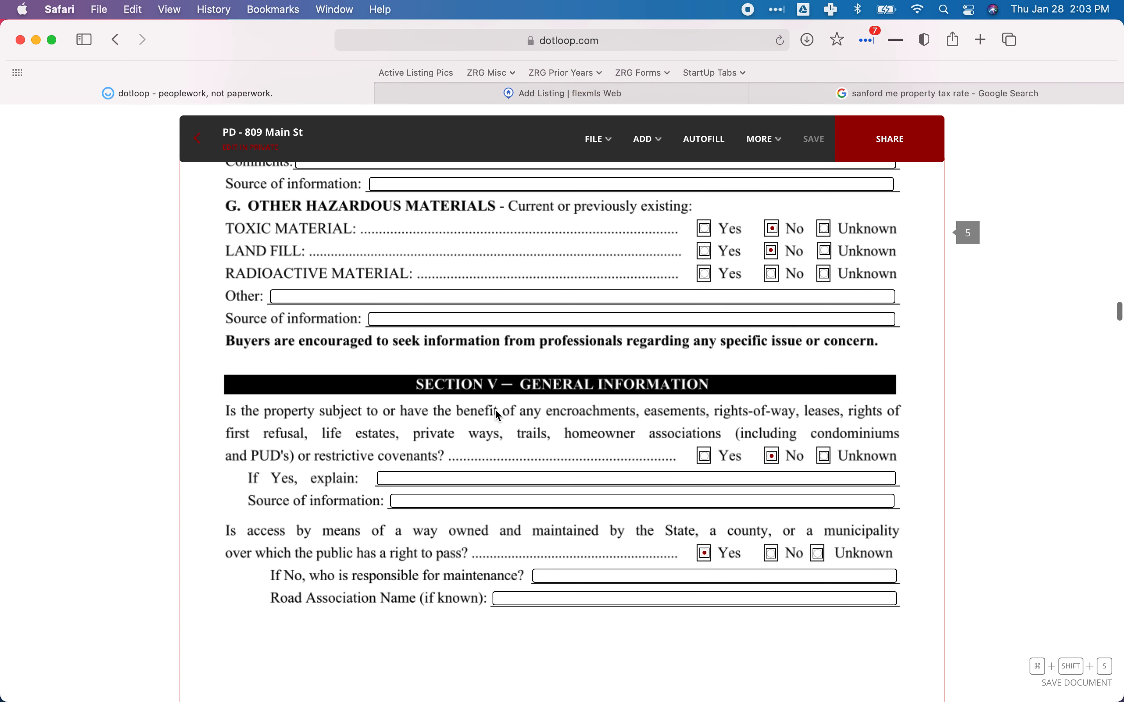
{"action": "scroll", "coordinate": [495, 408], "scroll_direction": "down", "scroll_amount": 6}
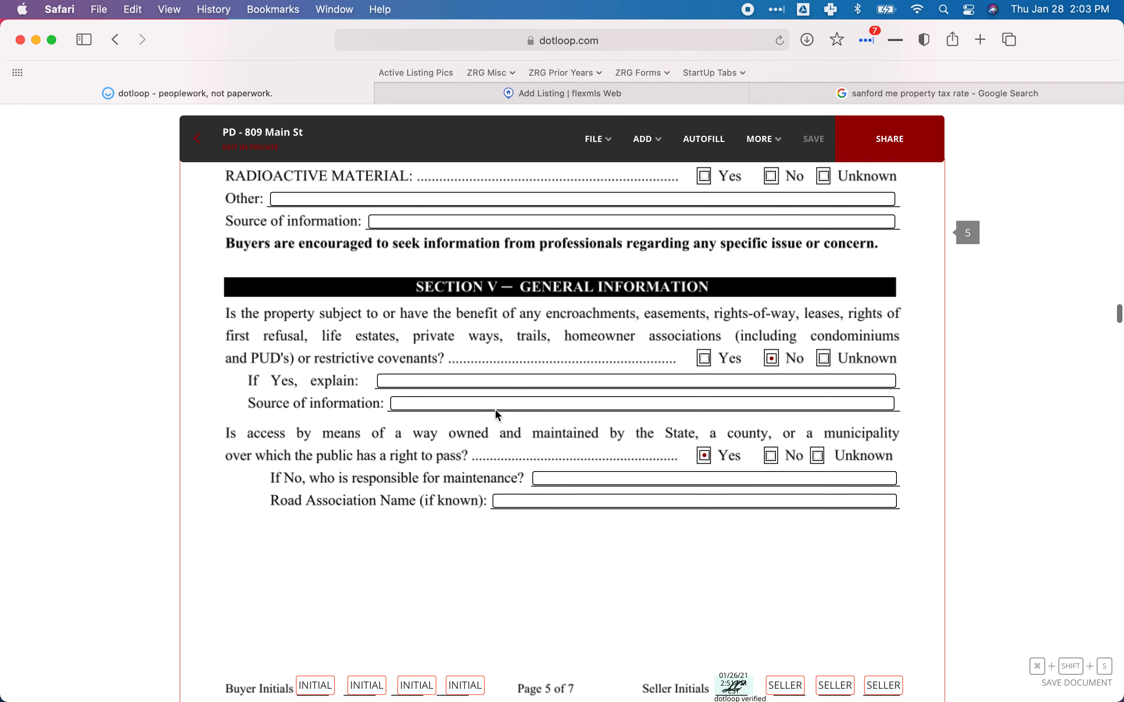
{"action": "scroll", "coordinate": [496, 411], "scroll_direction": "down", "scroll_amount": 15}
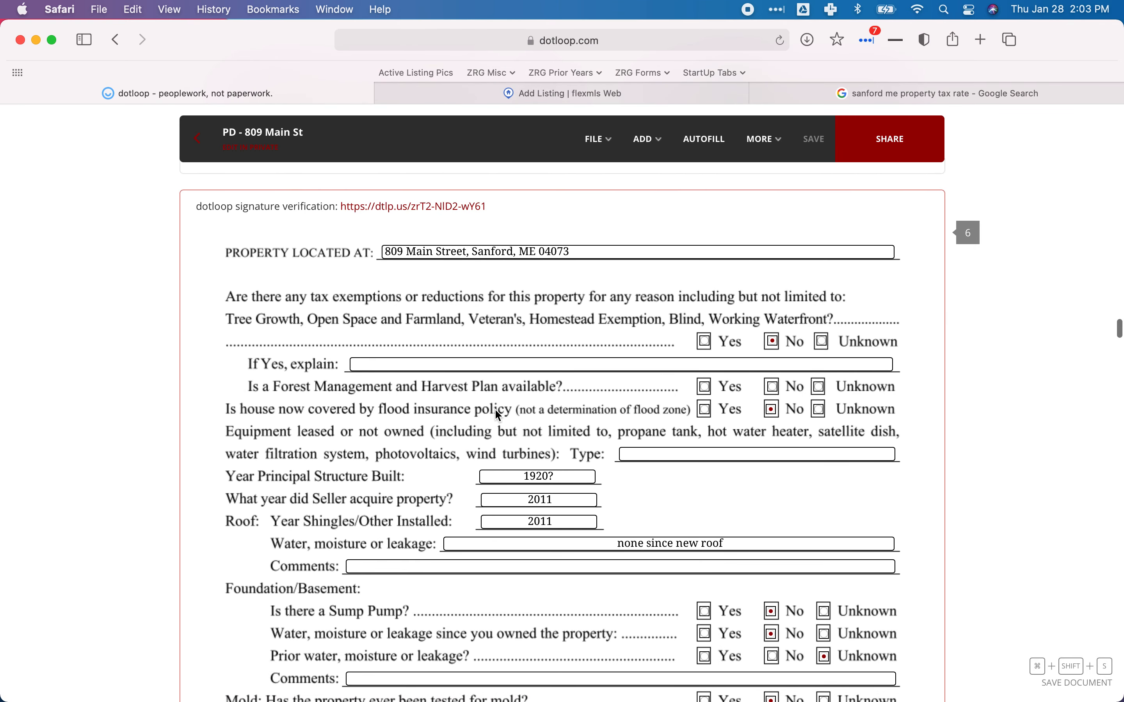
{"action": "scroll", "coordinate": [495, 411], "scroll_direction": "down", "scroll_amount": 4}
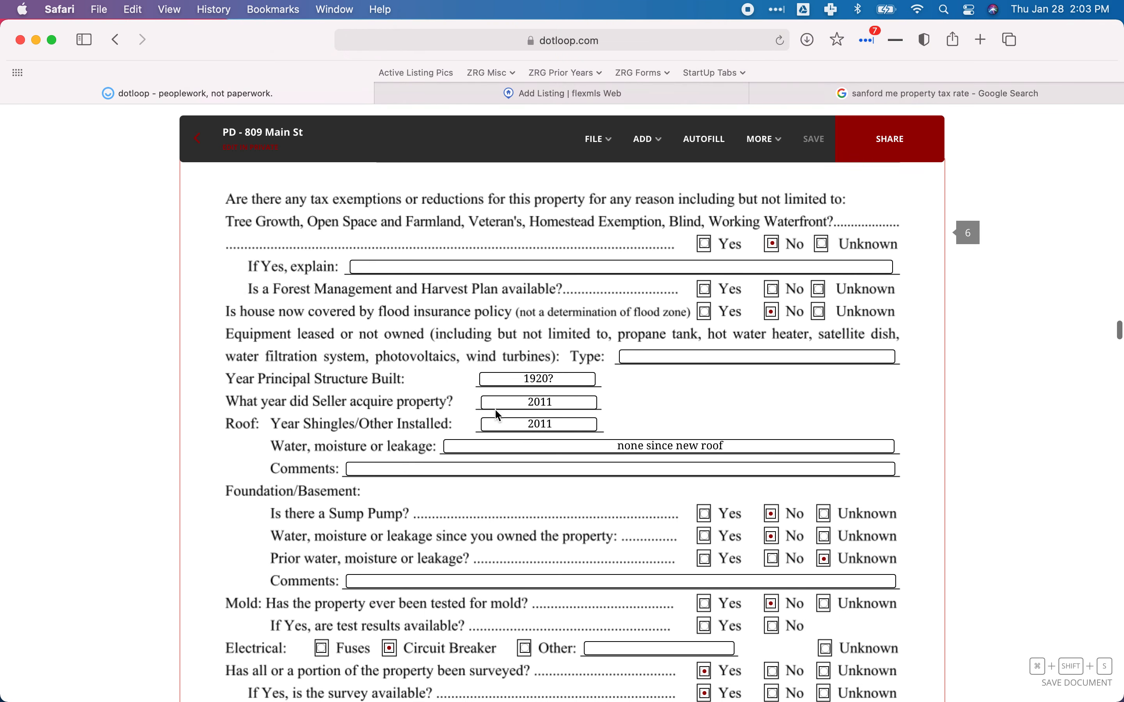
{"action": "scroll", "coordinate": [495, 408], "scroll_direction": "down", "scroll_amount": 4}
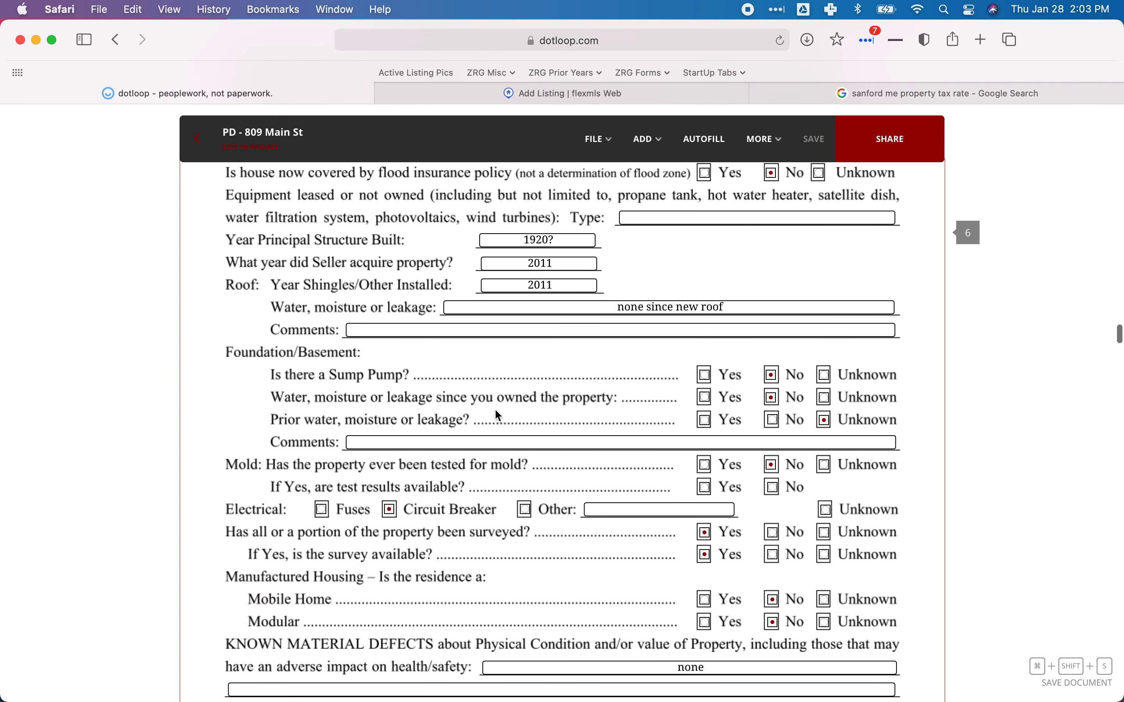
{"action": "scroll", "coordinate": [495, 412], "scroll_direction": "down", "scroll_amount": 1}
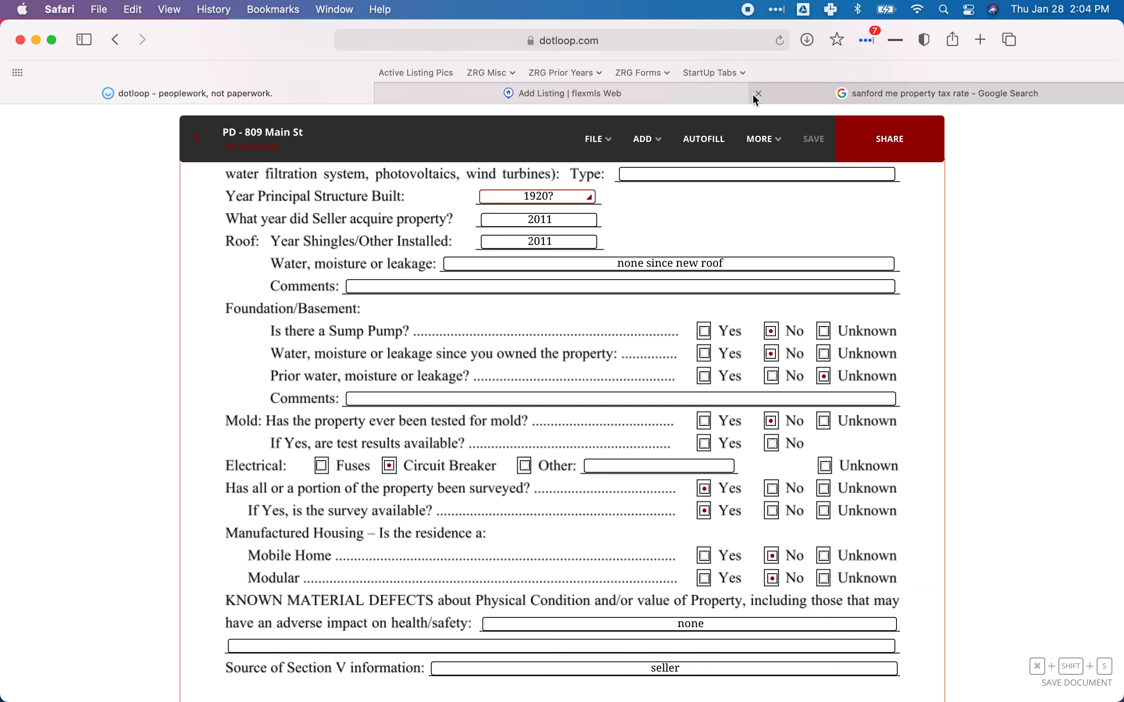
Set the Flexmls Surveyed field to Yes, then return to the dotloop disclosure.
{"action": "left_click", "coordinate": [576, 93]}
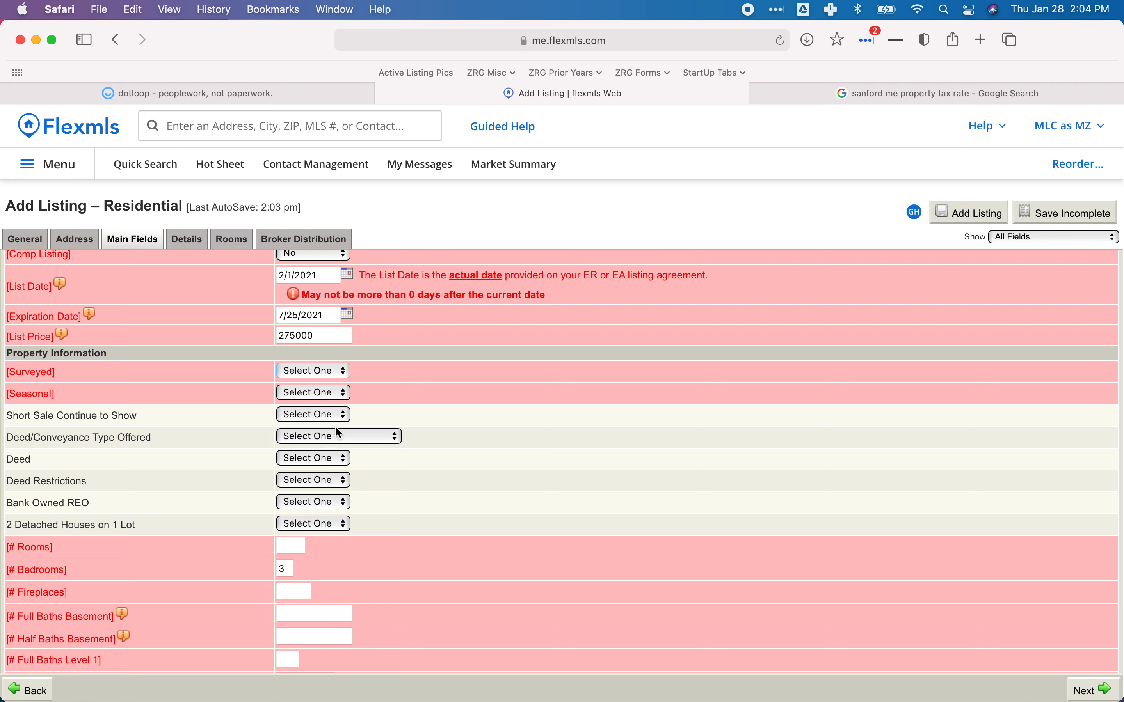
{"action": "left_click", "coordinate": [335, 372]}
{"action": "left_click", "coordinate": [304, 420]}
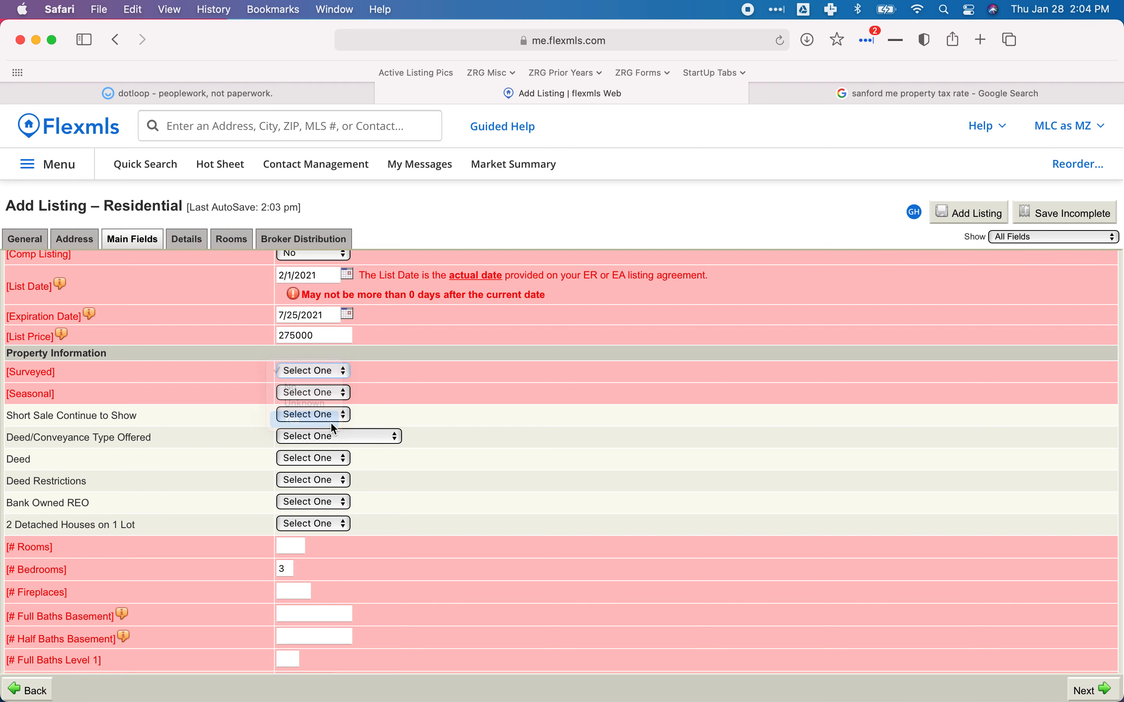
{"action": "left_click", "coordinate": [242, 93]}
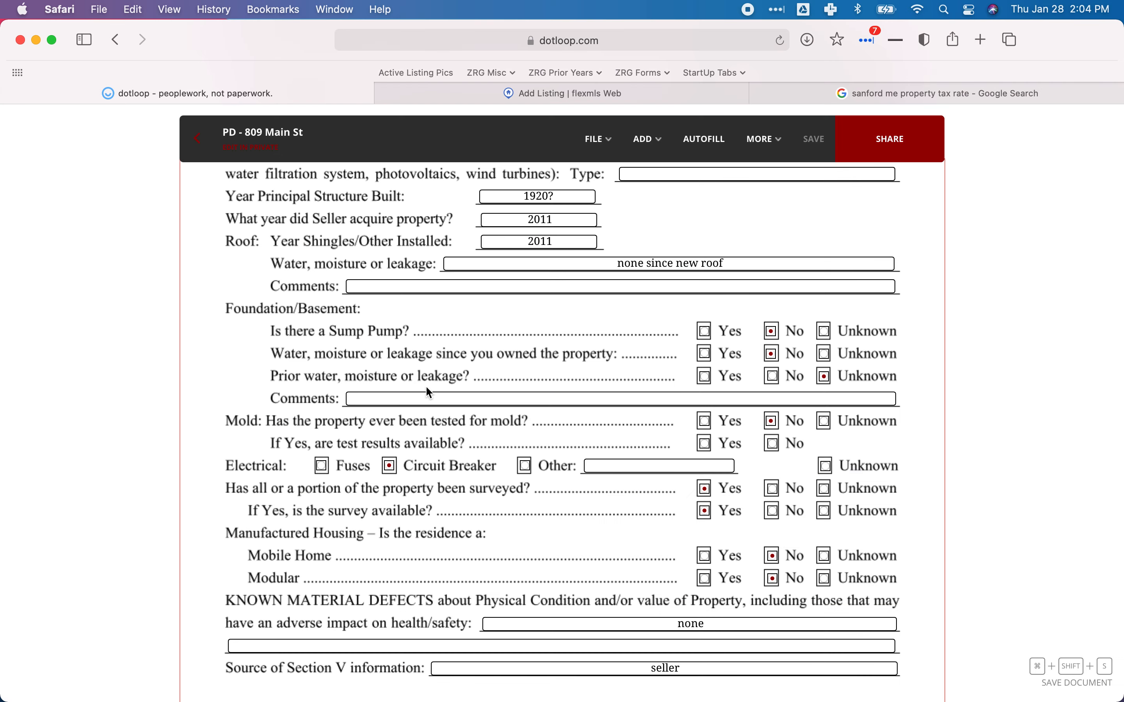
{"action": "scroll", "coordinate": [425, 380], "scroll_direction": "up", "scroll_amount": 3}
{"action": "scroll", "coordinate": [426, 387], "scroll_direction": "up", "scroll_amount": 5}
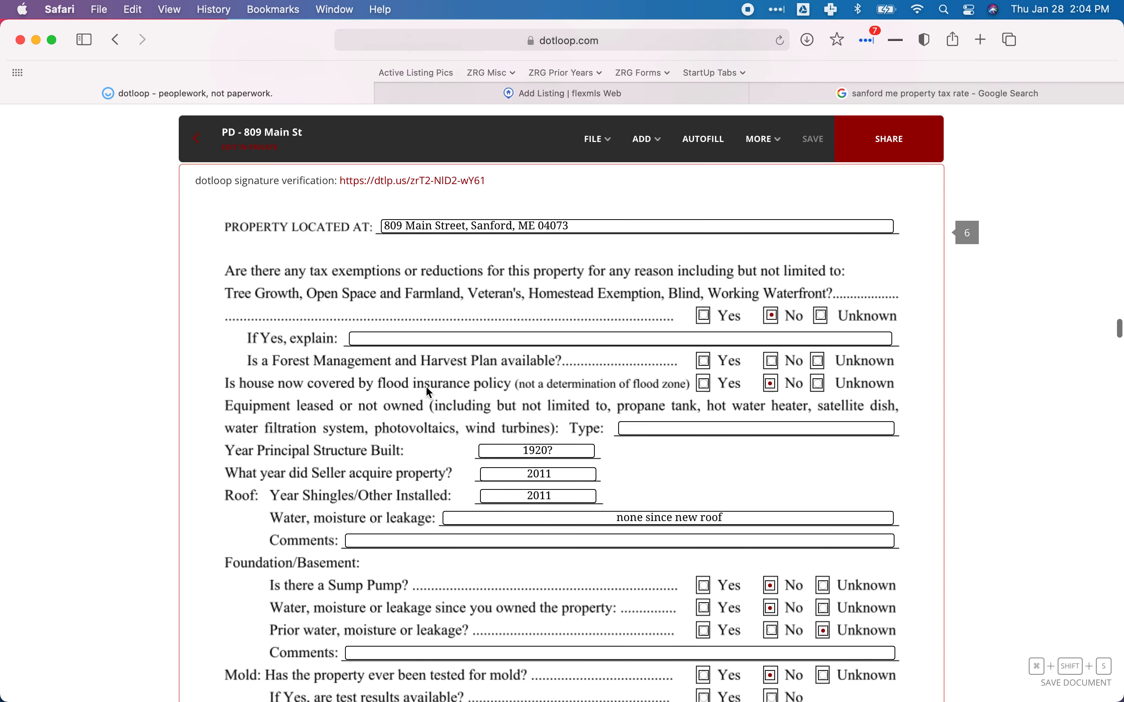
{"action": "scroll", "coordinate": [426, 388], "scroll_direction": "down", "scroll_amount": 15}
{"action": "scroll", "coordinate": [429, 392], "scroll_direction": "down", "scroll_amount": 4}
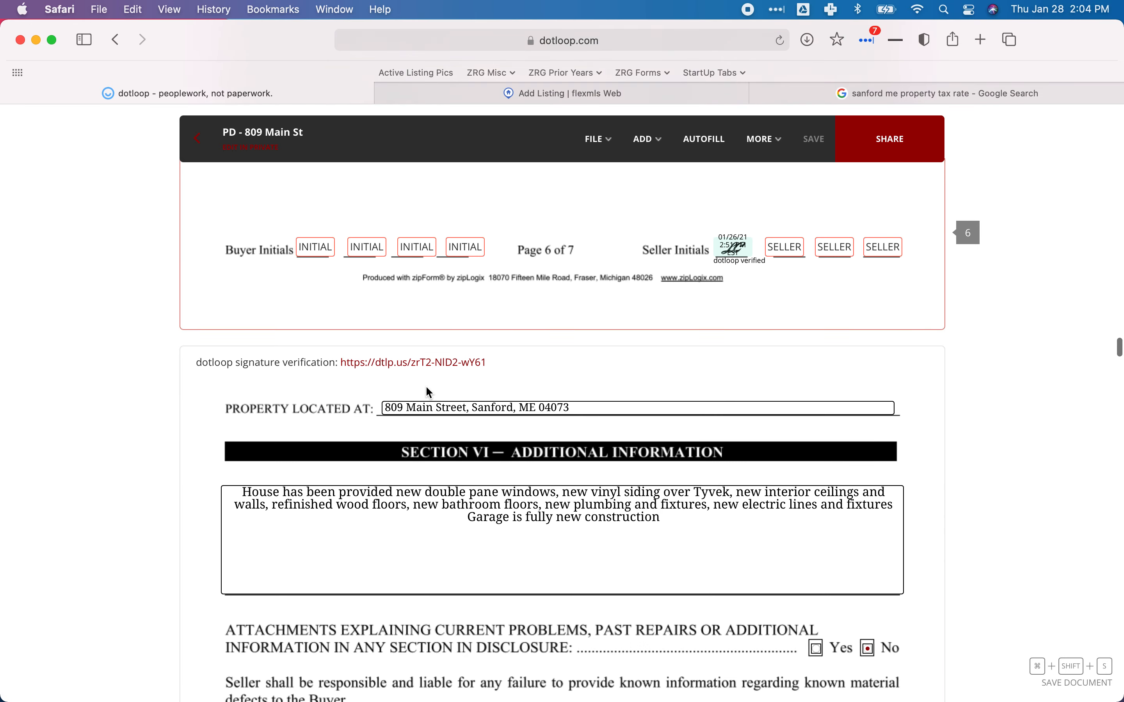
{"action": "scroll", "coordinate": [429, 393], "scroll_direction": "up", "scroll_amount": 15}
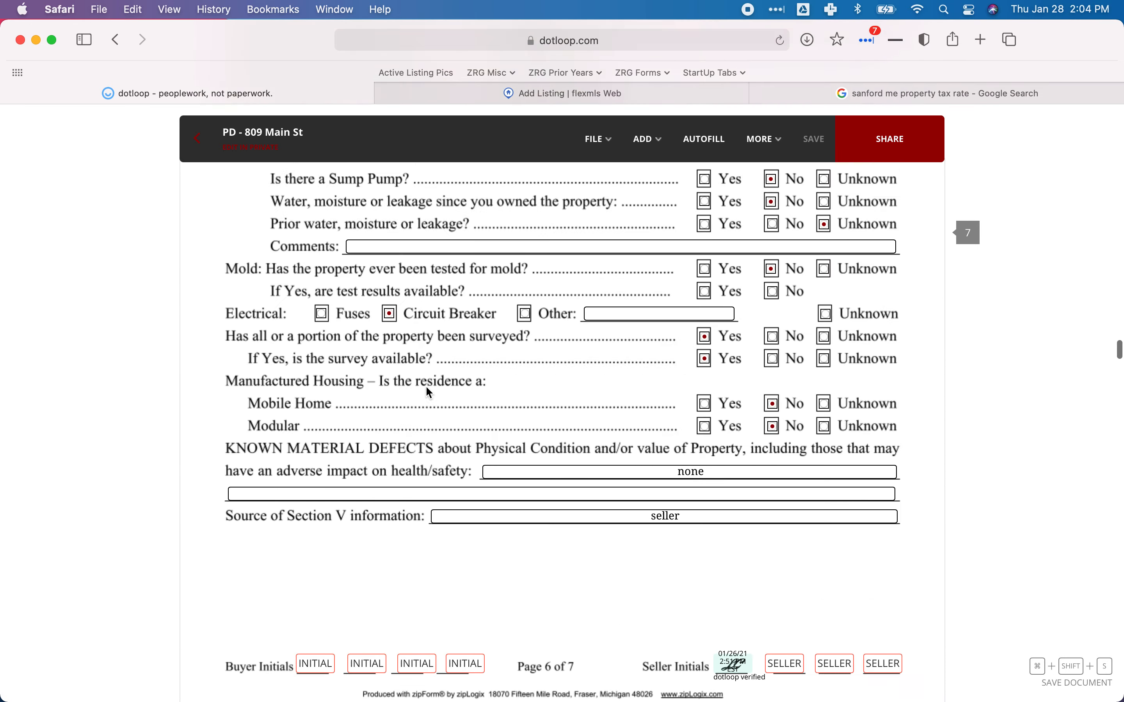
{"action": "scroll", "coordinate": [427, 386], "scroll_direction": "down", "scroll_amount": 2}
{"action": "scroll", "coordinate": [426, 386], "scroll_direction": "up", "scroll_amount": 10}
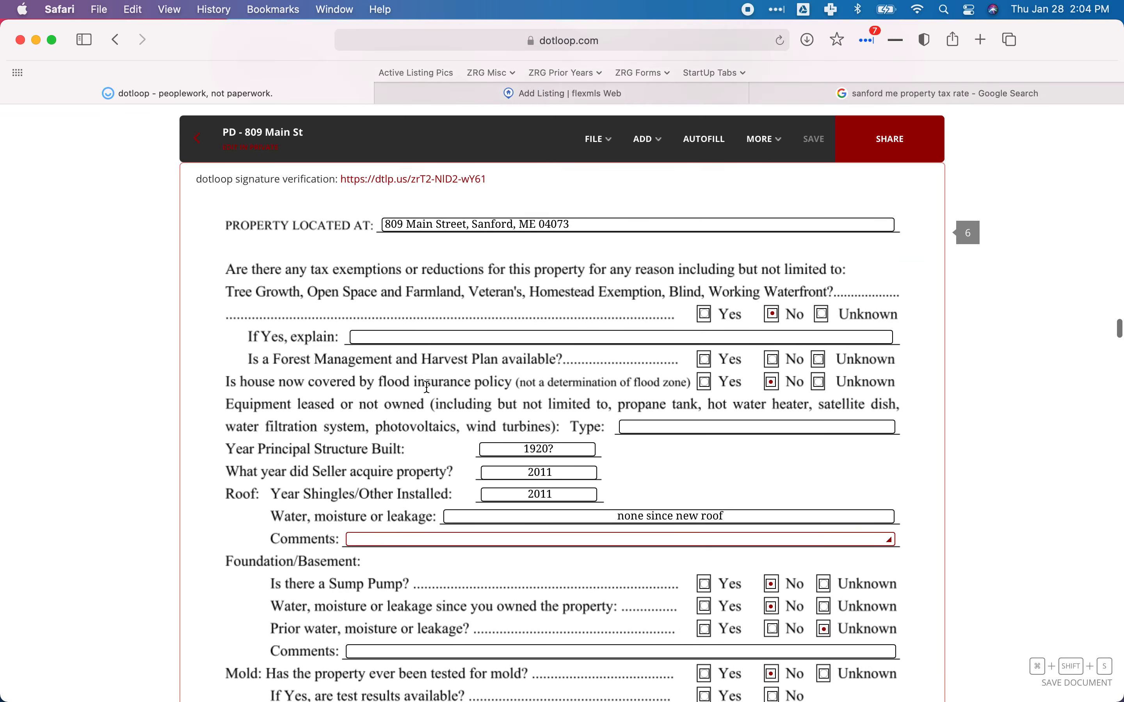
{"action": "scroll", "coordinate": [426, 385], "scroll_direction": "up", "scroll_amount": 4}
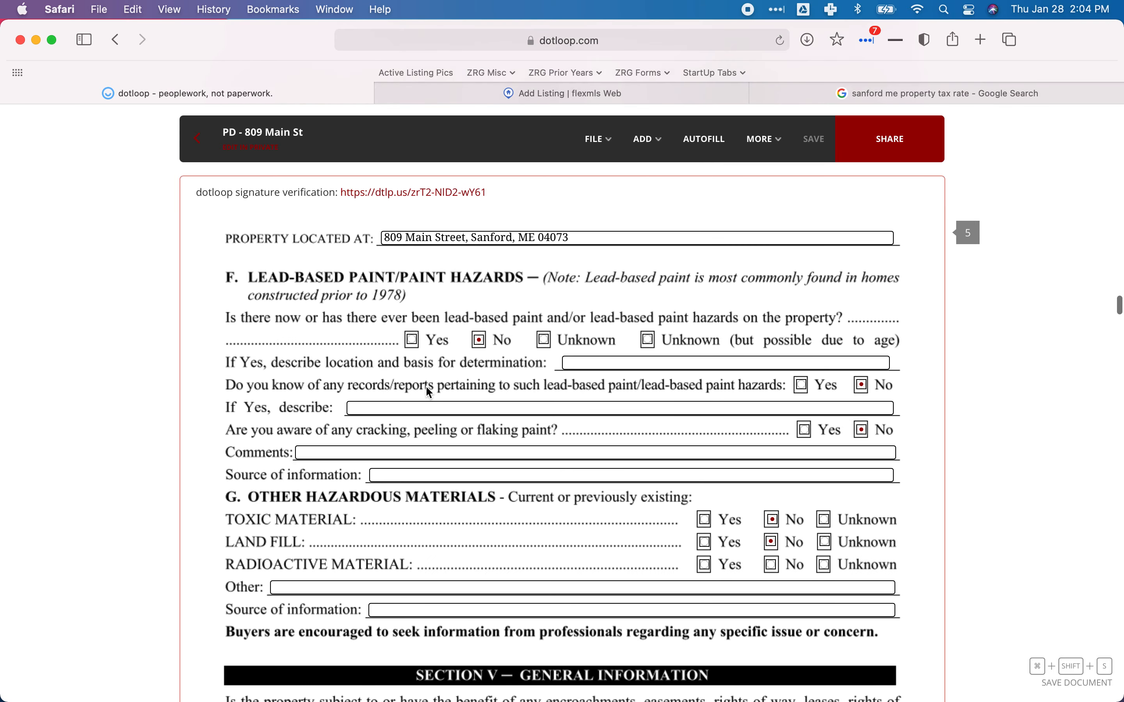
{"action": "scroll", "coordinate": [428, 391], "scroll_direction": "up", "scroll_amount": 10}
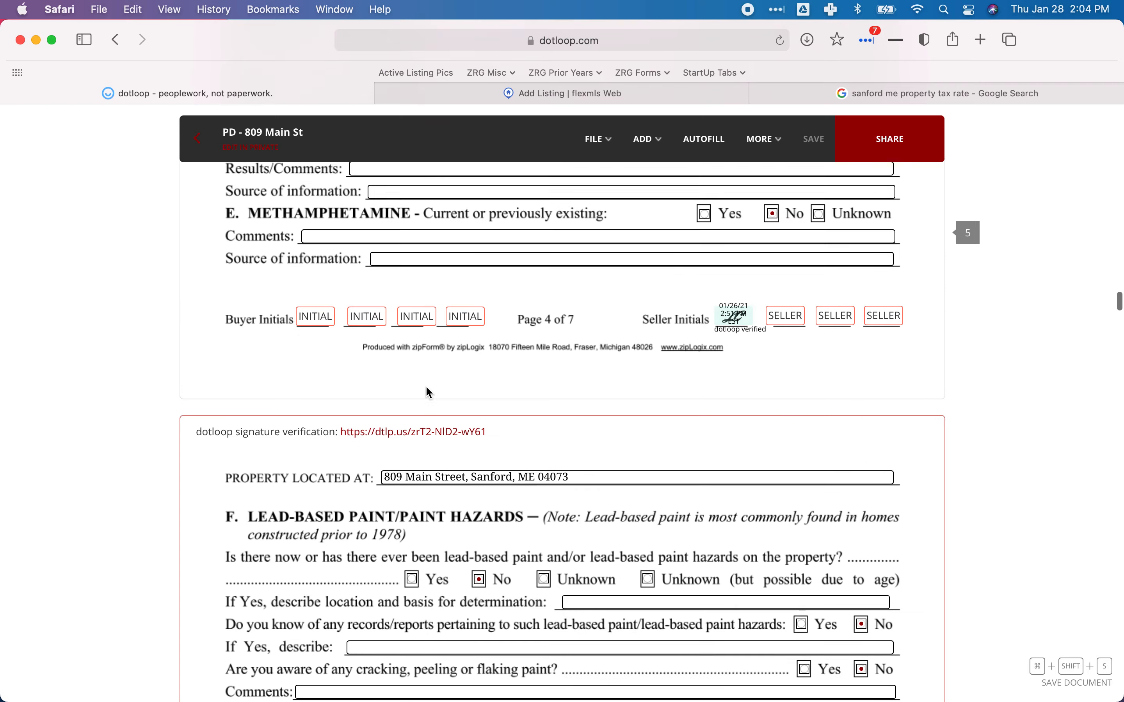
{"action": "scroll", "coordinate": [427, 388], "scroll_direction": "up", "scroll_amount": 15}
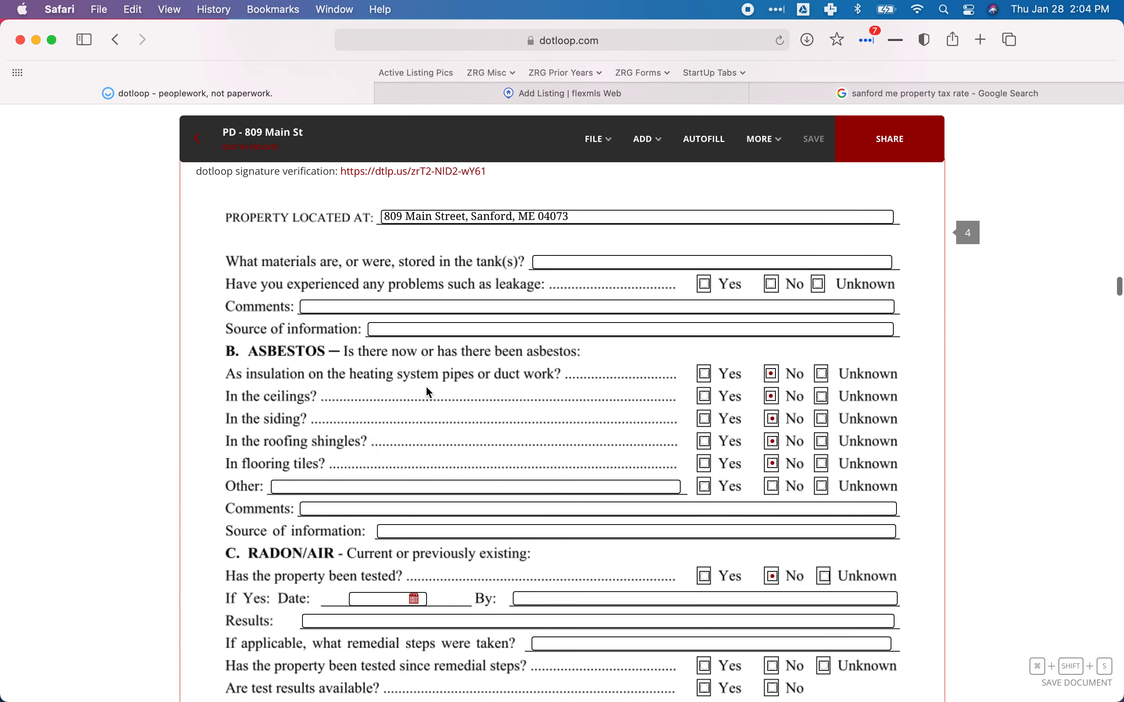
{"action": "scroll", "coordinate": [427, 387], "scroll_direction": "up", "scroll_amount": 10}
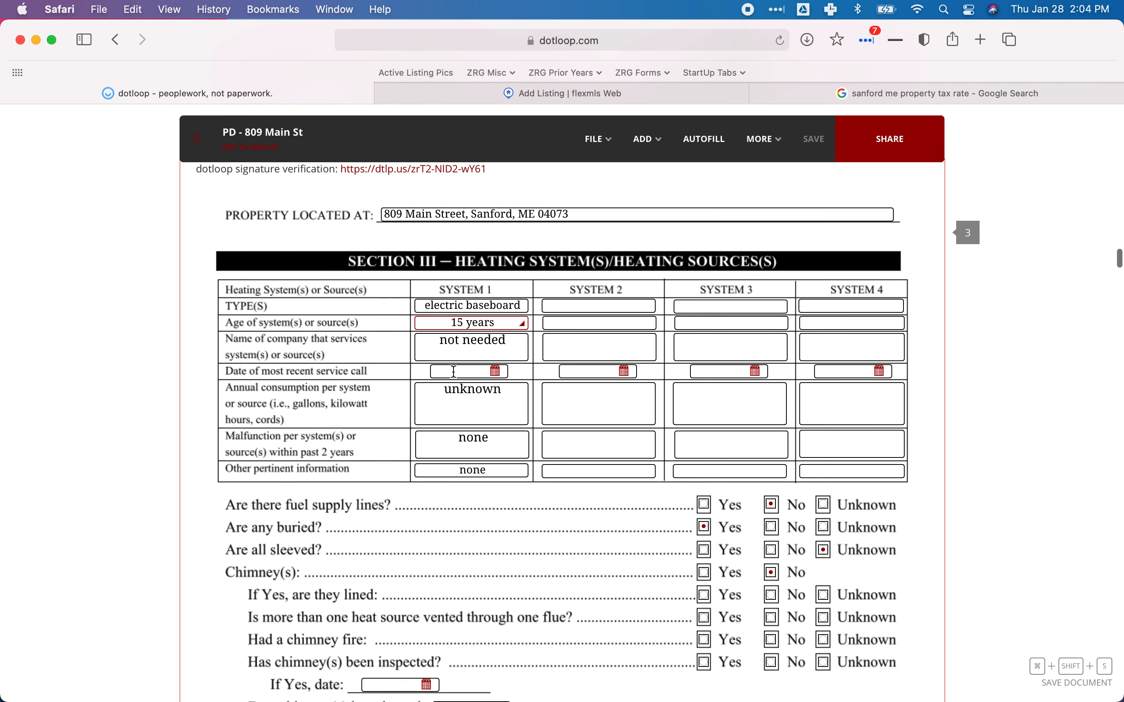
{"action": "scroll", "coordinate": [455, 372], "scroll_direction": "up", "scroll_amount": 10}
{"action": "scroll", "coordinate": [455, 372], "scroll_direction": "up", "scroll_amount": 8}
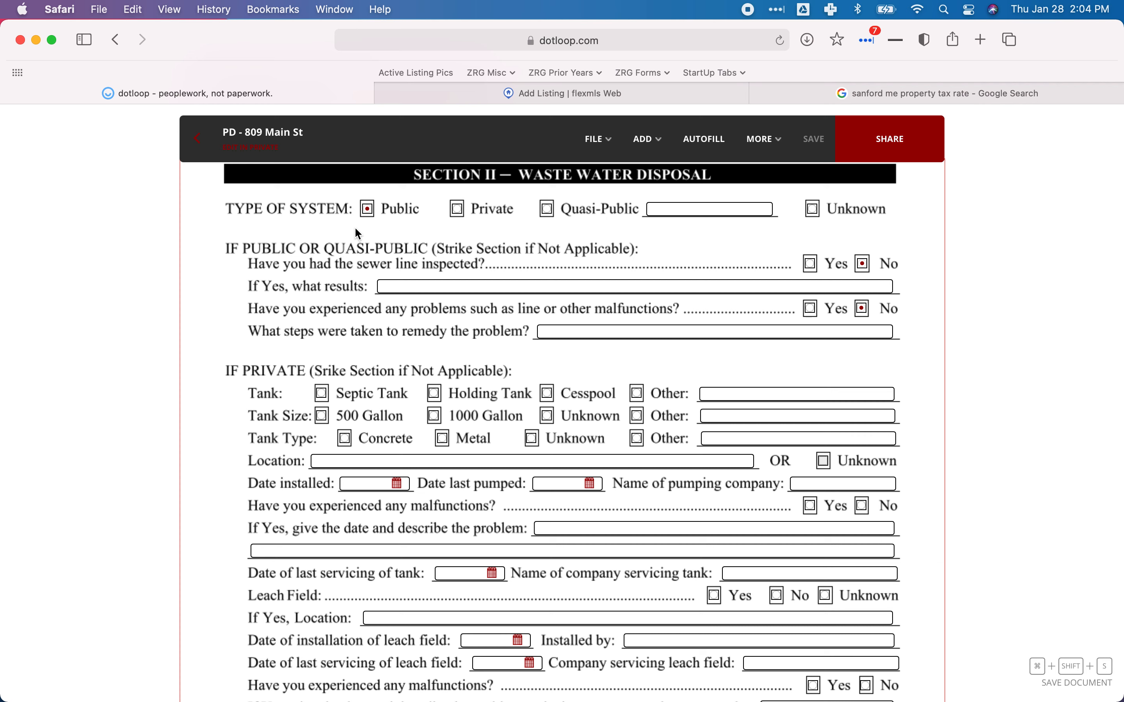
{"action": "scroll", "coordinate": [405, 251], "scroll_direction": "down", "scroll_amount": 6}
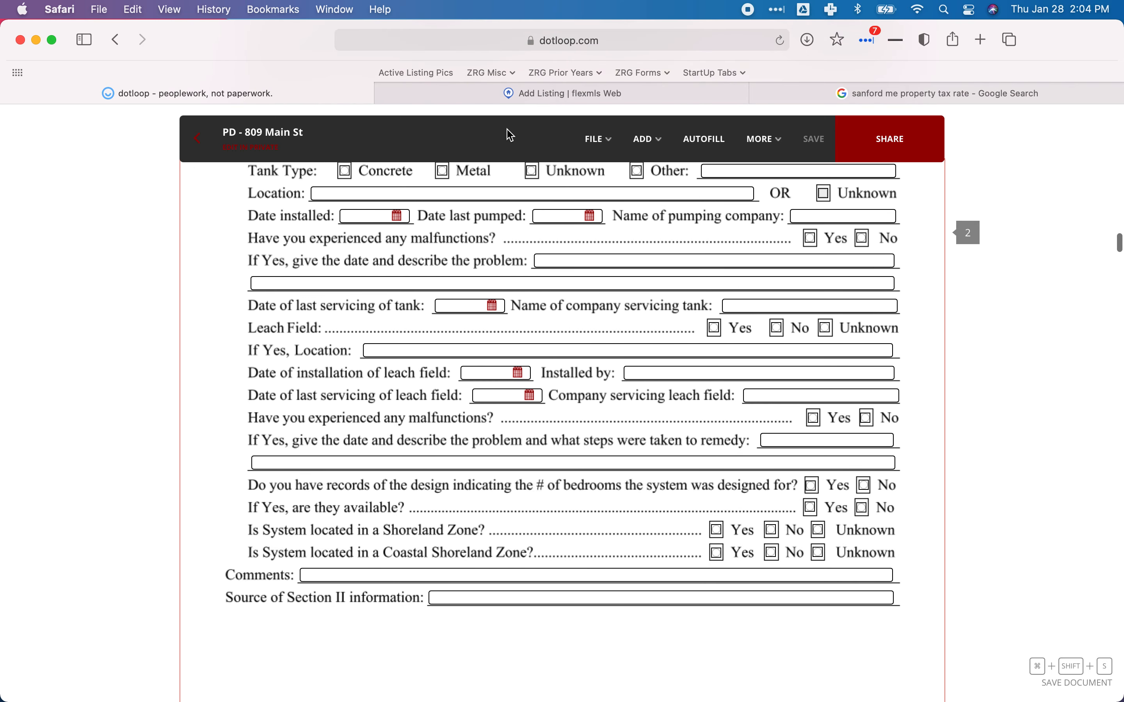
{"action": "left_click", "coordinate": [665, 95]}
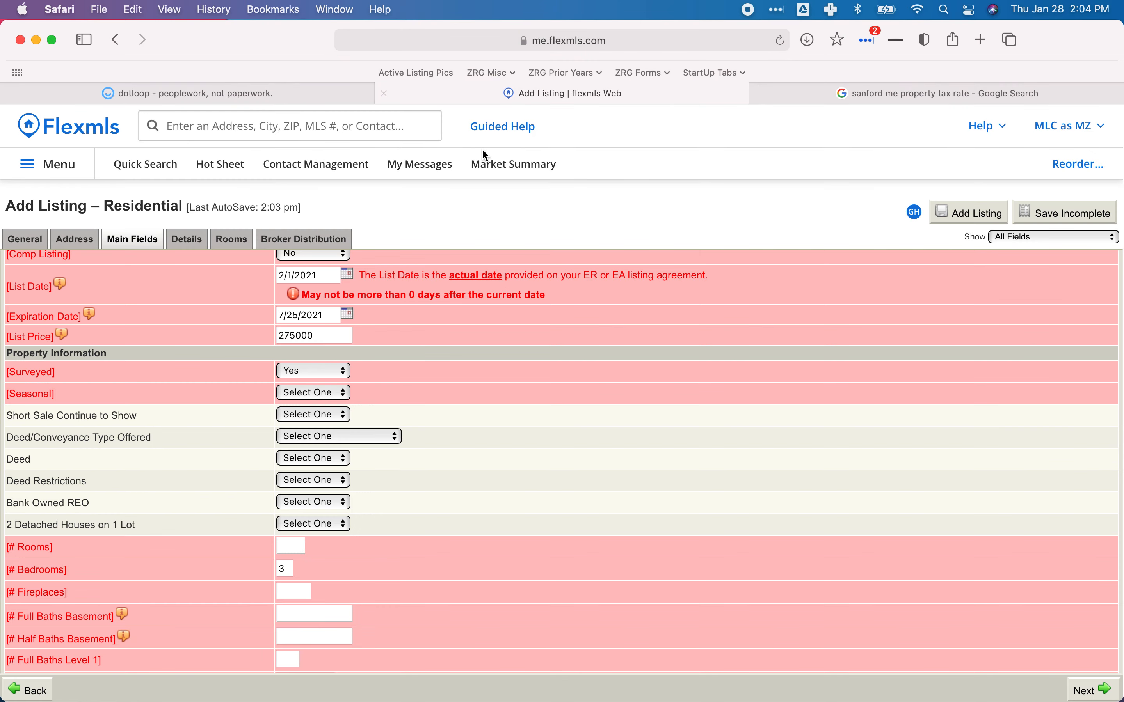
Set the Seasonal field in Main Fields to No.
{"action": "scroll", "coordinate": [631, 410], "scroll_direction": "down", "scroll_amount": 2}
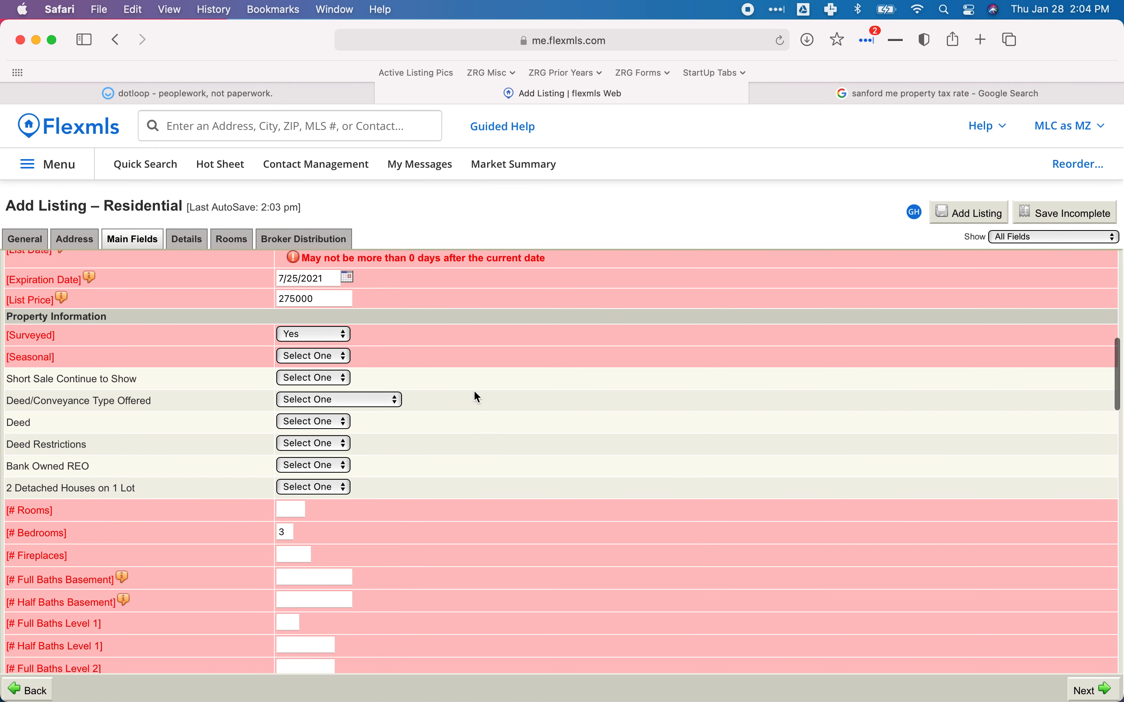
{"action": "left_click", "coordinate": [309, 356]}
{"action": "left_click", "coordinate": [306, 390]}
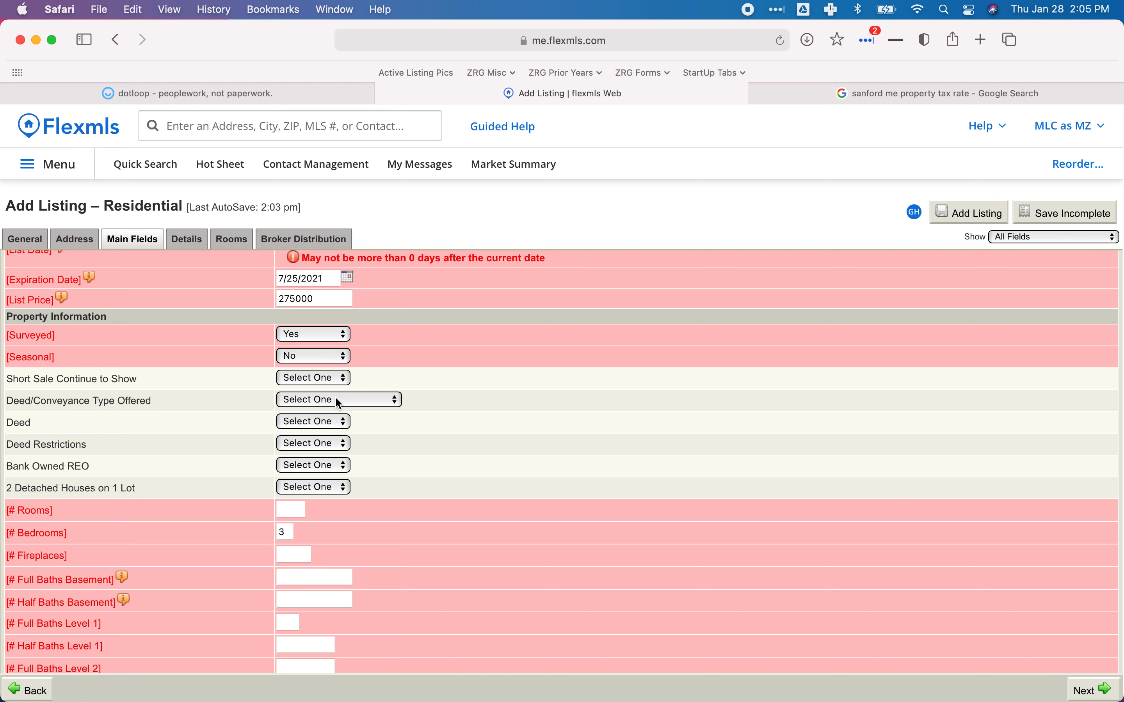
{"action": "scroll", "coordinate": [336, 398], "scroll_direction": "down", "scroll_amount": 3}
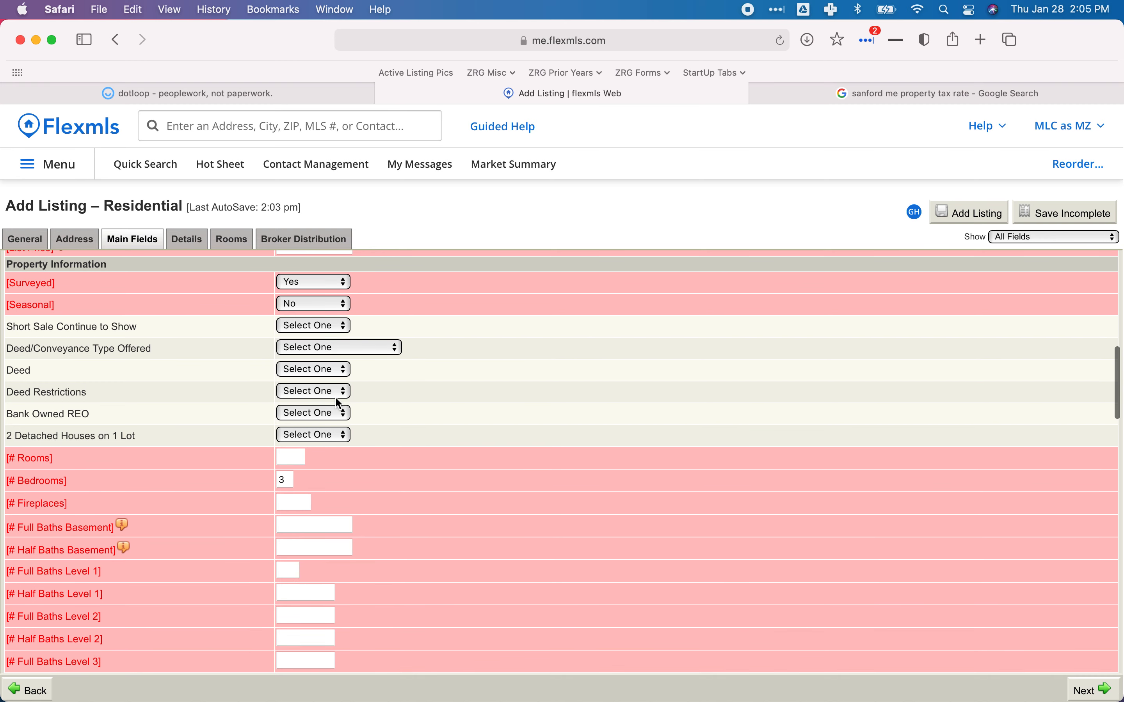
{"action": "scroll", "coordinate": [338, 403], "scroll_direction": "down", "scroll_amount": 3}
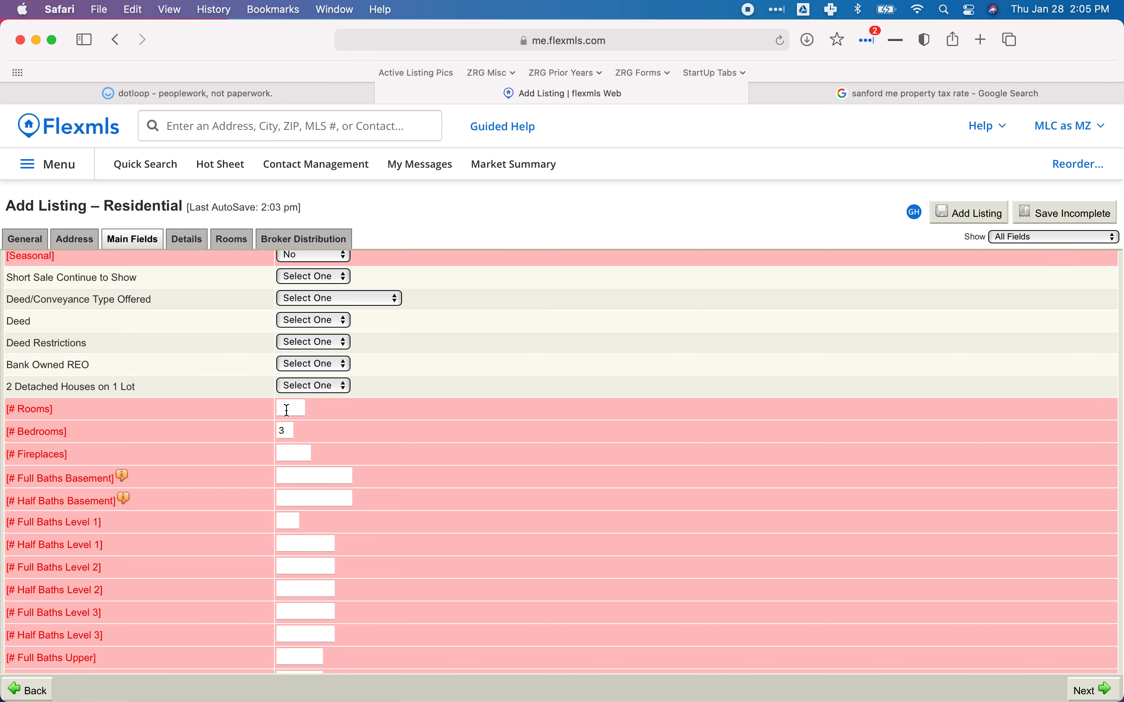
Glance at the dotloop disclosure again, then start filling in the # Rooms field.
{"action": "left_click", "coordinate": [216, 93]}
{"action": "left_click", "coordinate": [495, 95]}
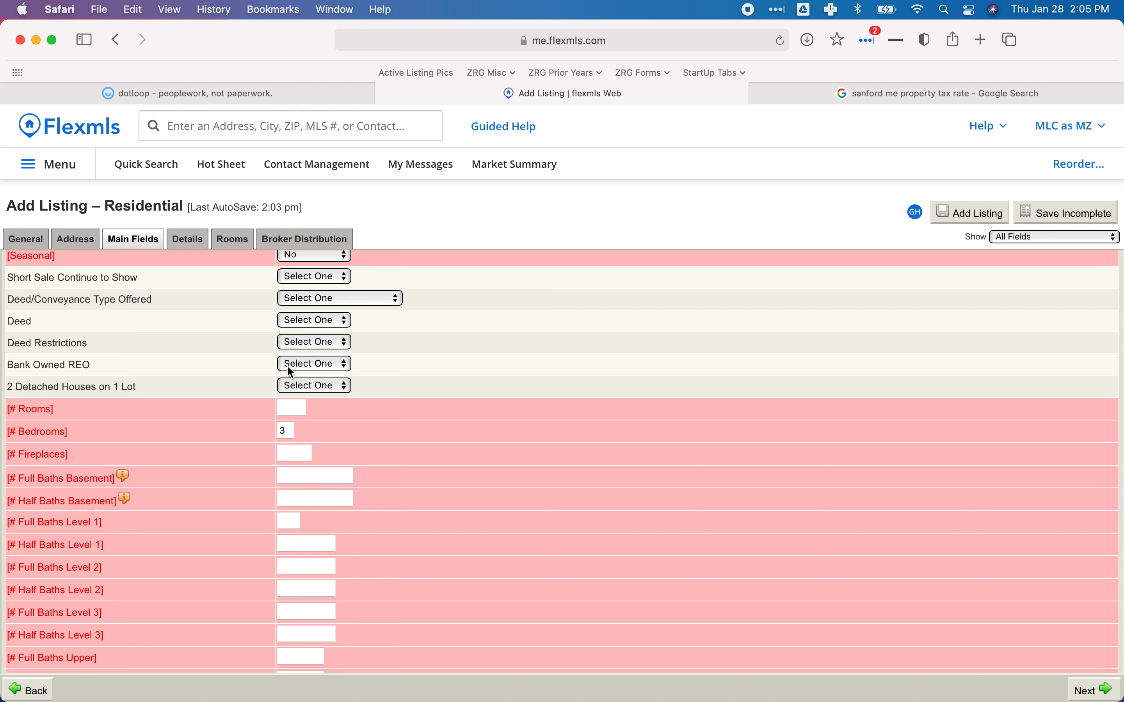
{"action": "scroll", "coordinate": [287, 365], "scroll_direction": "down", "scroll_amount": 4}
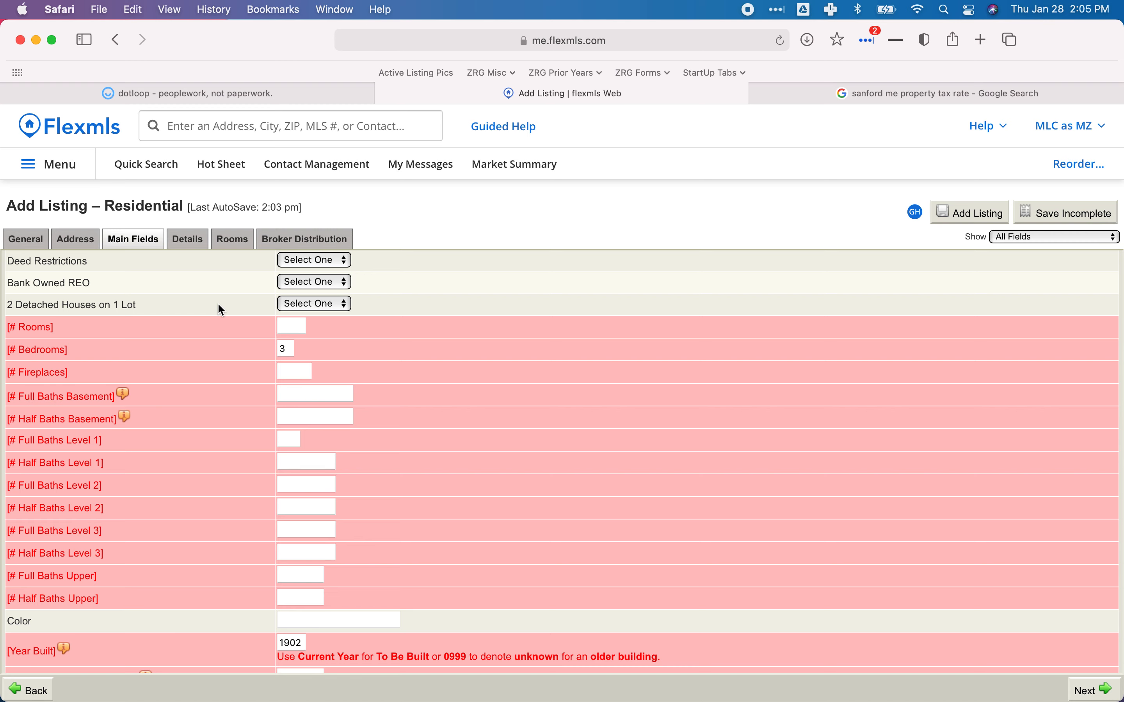
{"action": "scroll", "coordinate": [218, 304], "scroll_direction": "up", "scroll_amount": 2}
{"action": "scroll", "coordinate": [215, 312], "scroll_direction": "down", "scroll_amount": 1}
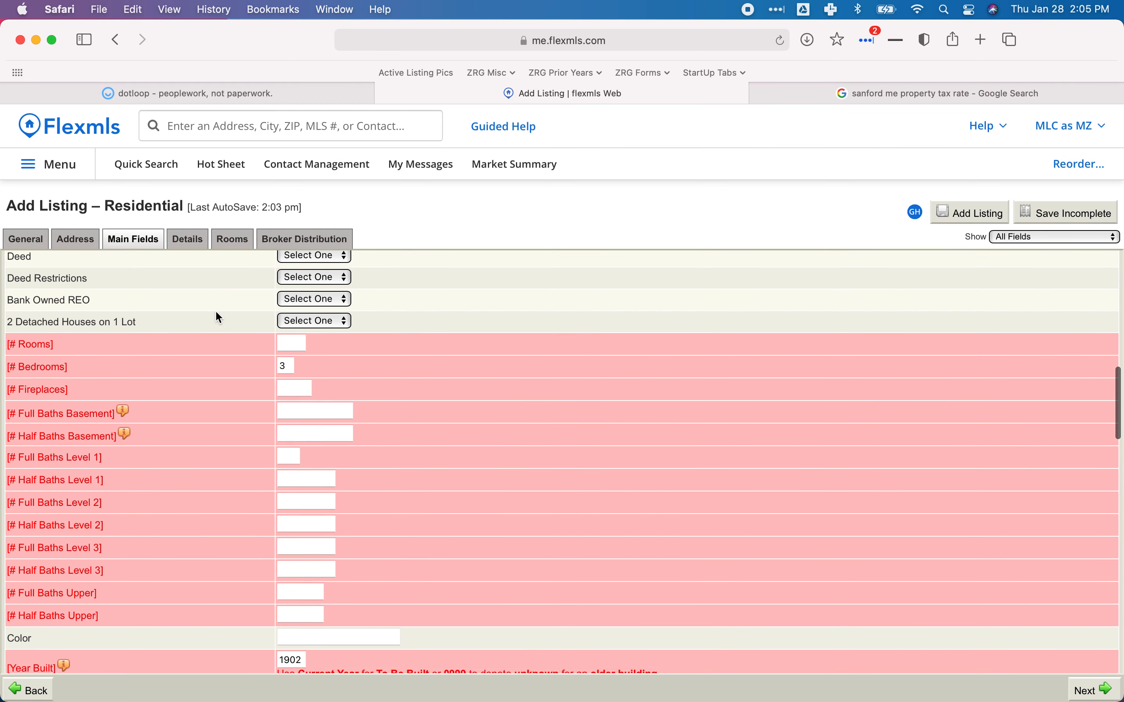
{"action": "scroll", "coordinate": [216, 312], "scroll_direction": "down", "scroll_amount": 2}
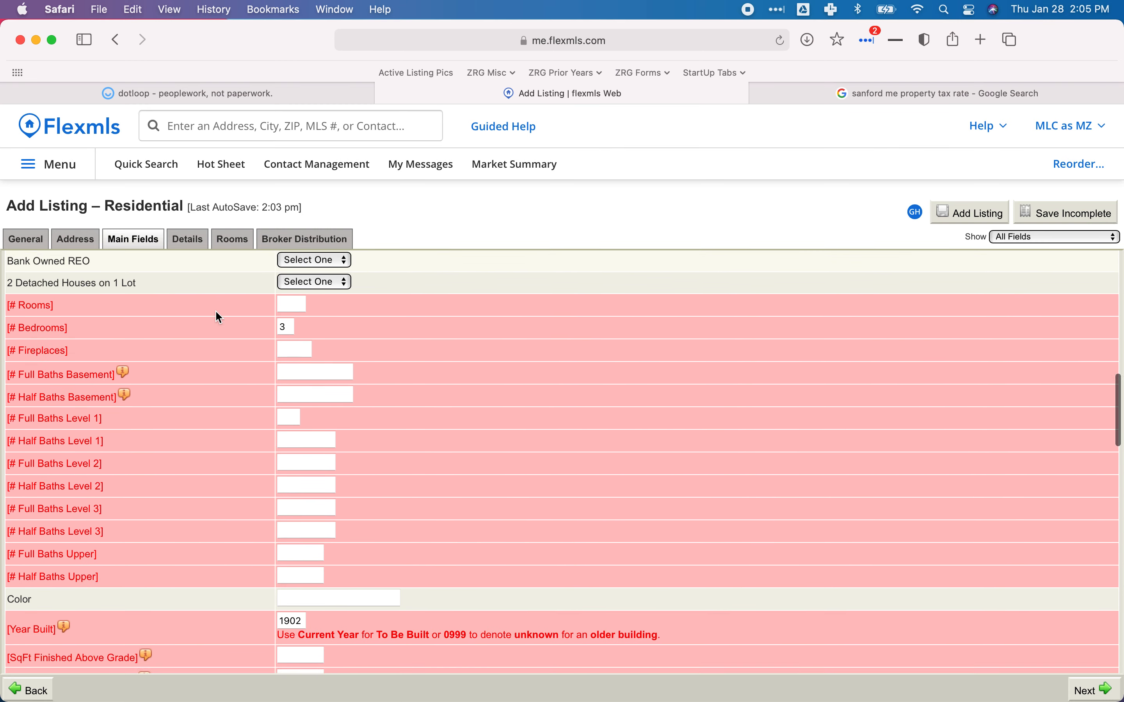
{"action": "scroll", "coordinate": [216, 312], "scroll_direction": "down", "scroll_amount": 1}
{"action": "left_click", "coordinate": [284, 293]}
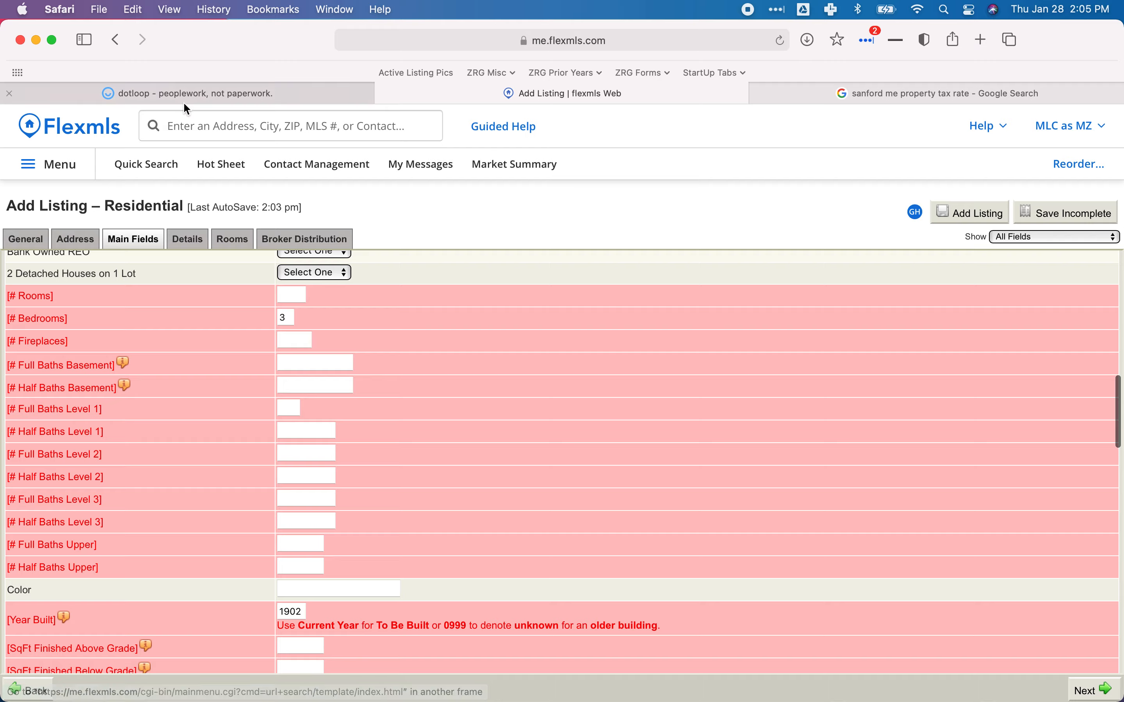
{"action": "left_click", "coordinate": [195, 103]}
{"action": "scroll", "coordinate": [344, 247], "scroll_direction": "down", "scroll_amount": 20}
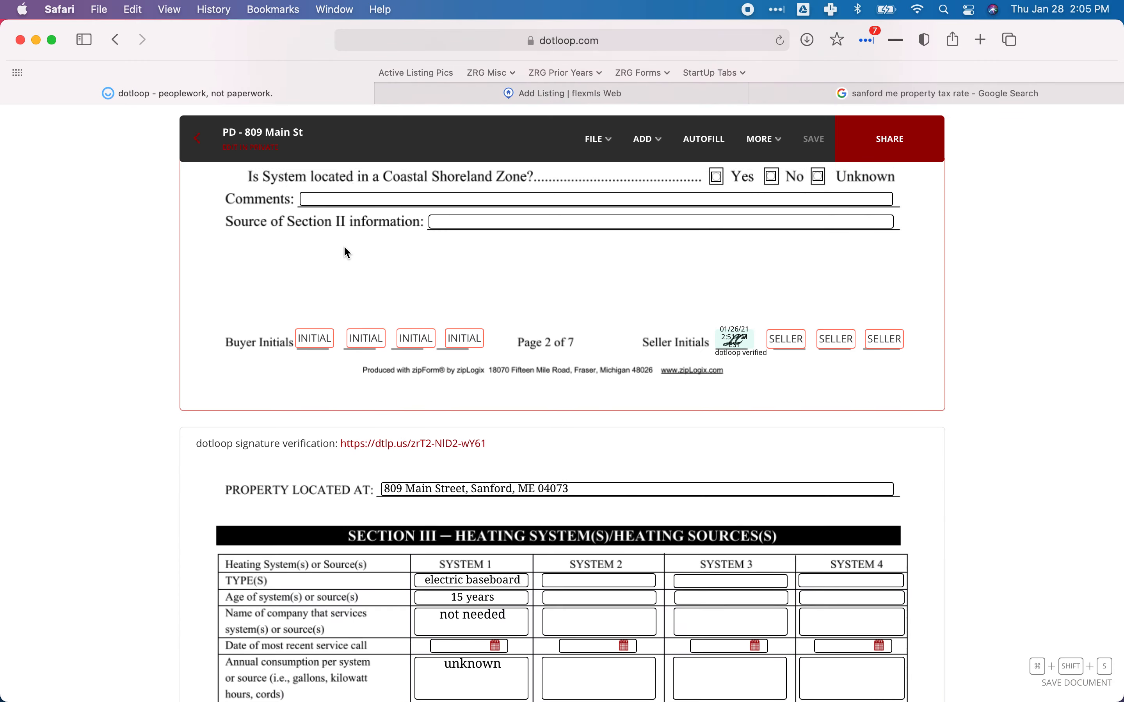
{"action": "scroll", "coordinate": [344, 248], "scroll_direction": "down", "scroll_amount": 20}
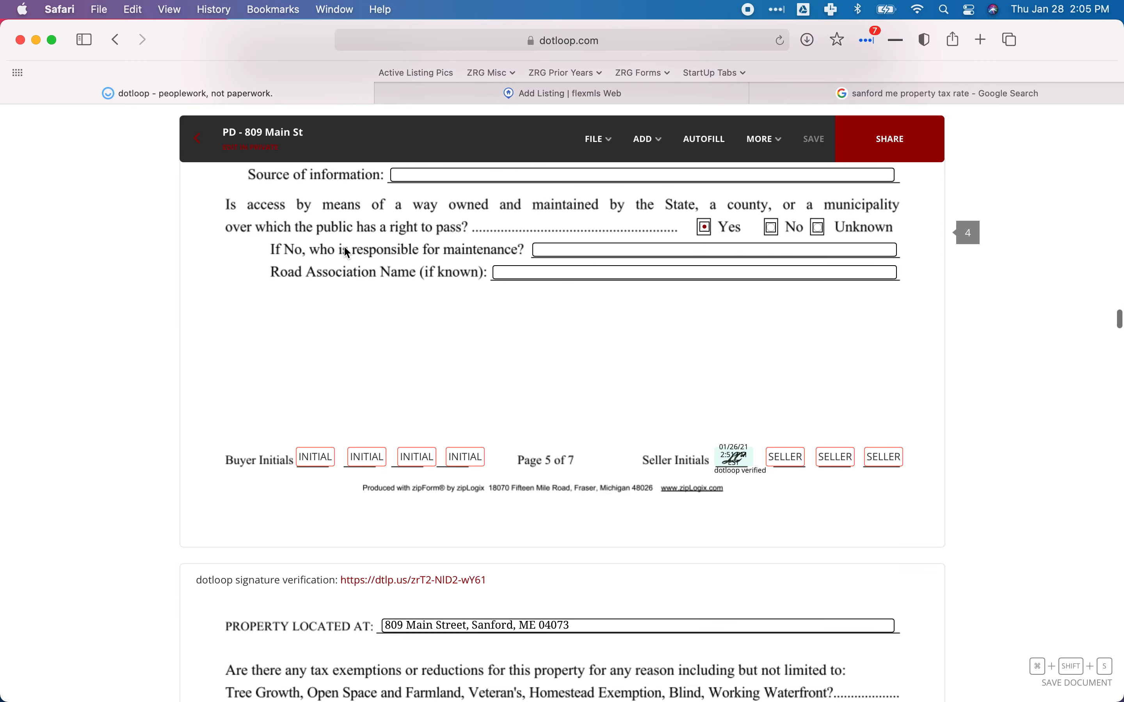
{"action": "scroll", "coordinate": [347, 253], "scroll_direction": "down", "scroll_amount": 20}
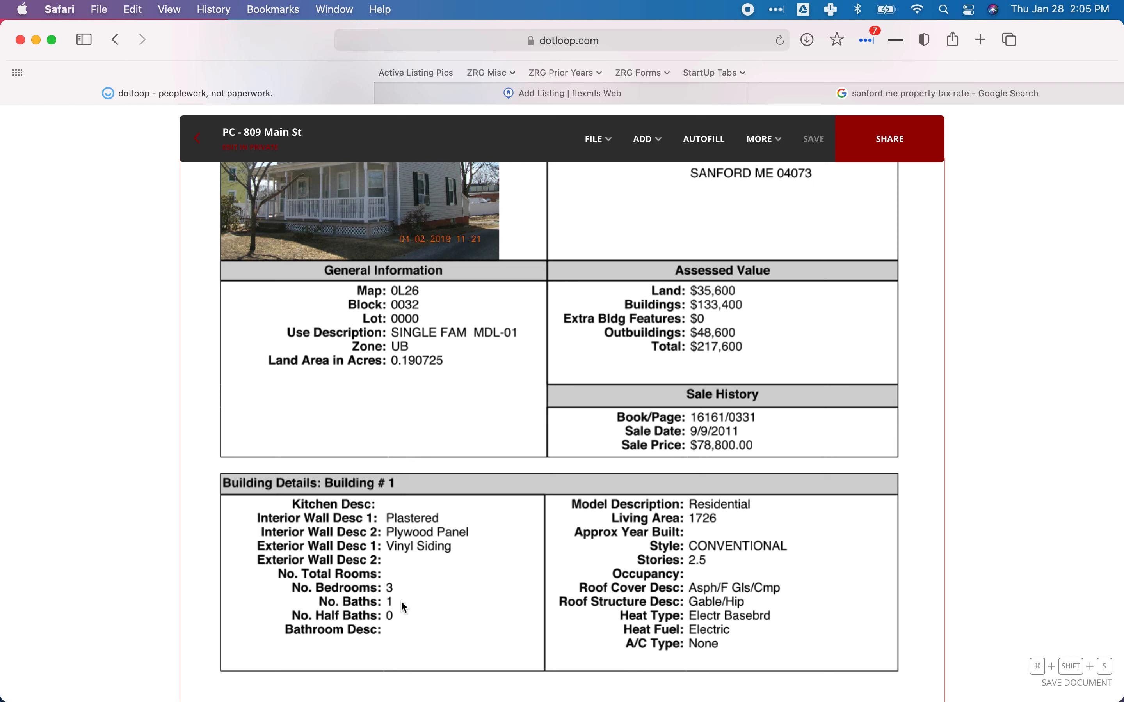
{"action": "scroll", "coordinate": [421, 602], "scroll_direction": "up", "scroll_amount": 3}
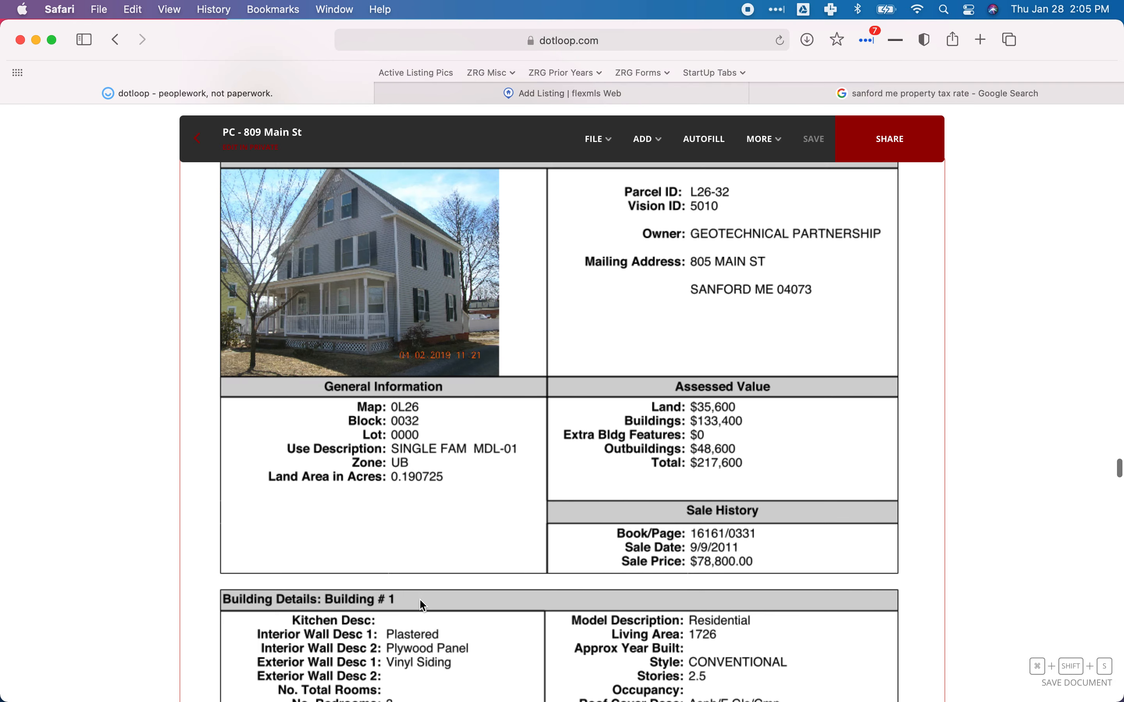
{"action": "scroll", "coordinate": [422, 602], "scroll_direction": "down", "scroll_amount": 3}
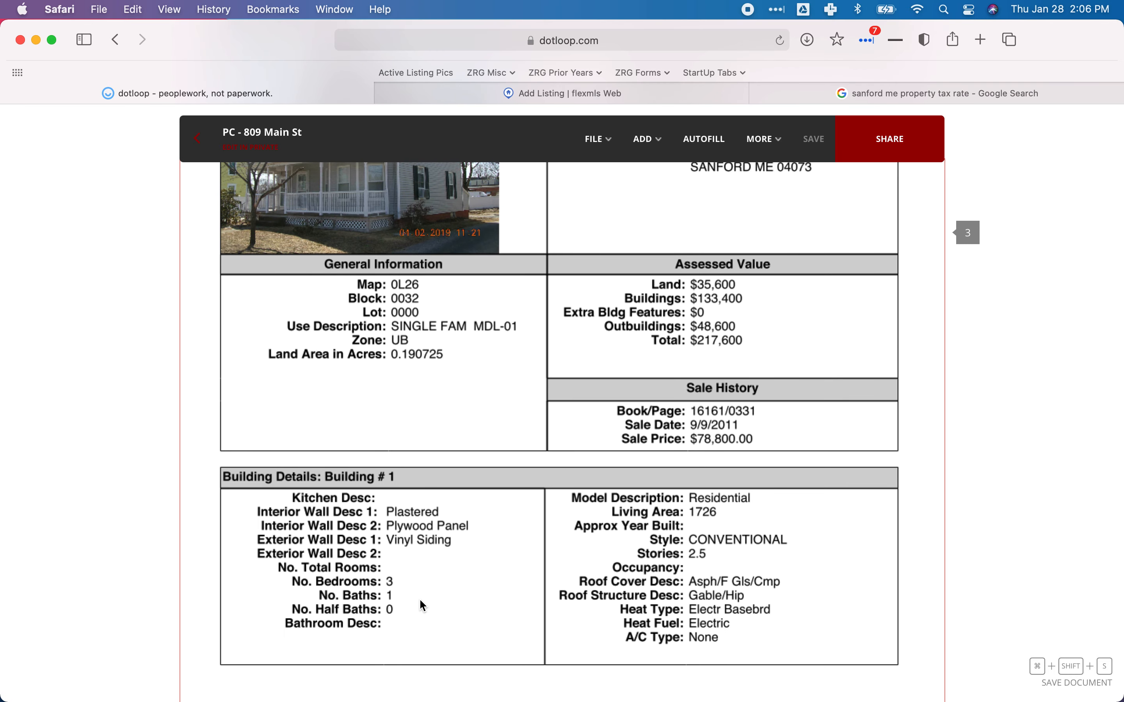
{"action": "scroll", "coordinate": [418, 598], "scroll_direction": "up", "scroll_amount": 15}
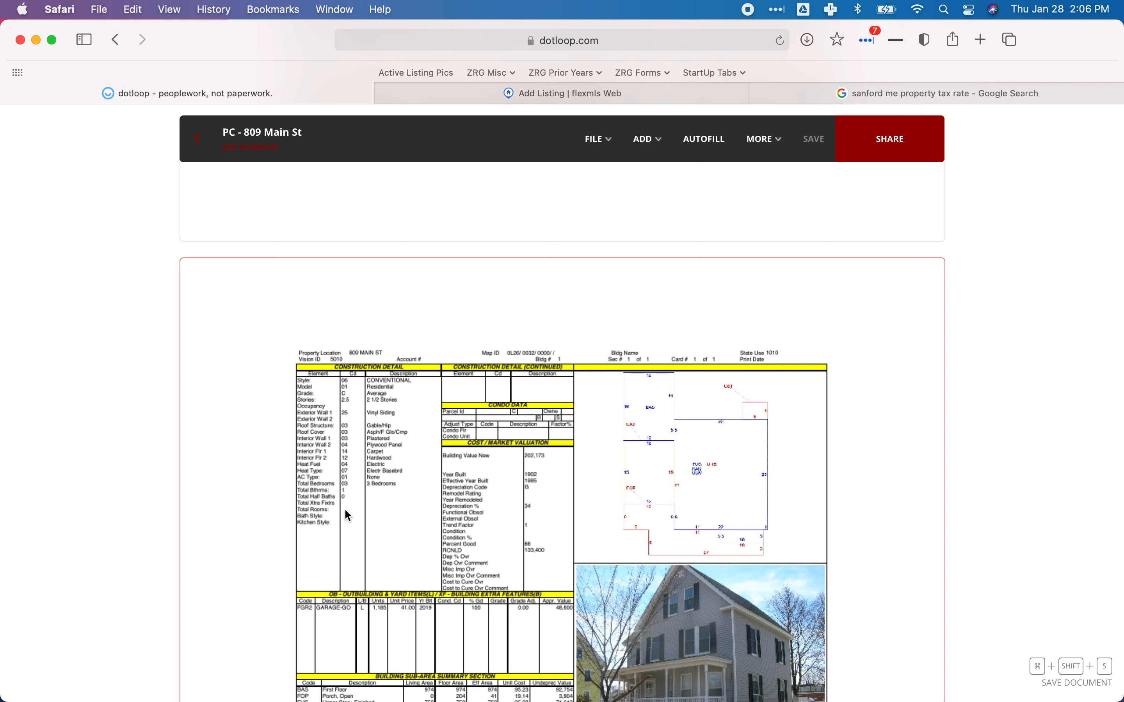
{"action": "scroll", "coordinate": [344, 511], "scroll_direction": "down", "scroll_amount": 3}
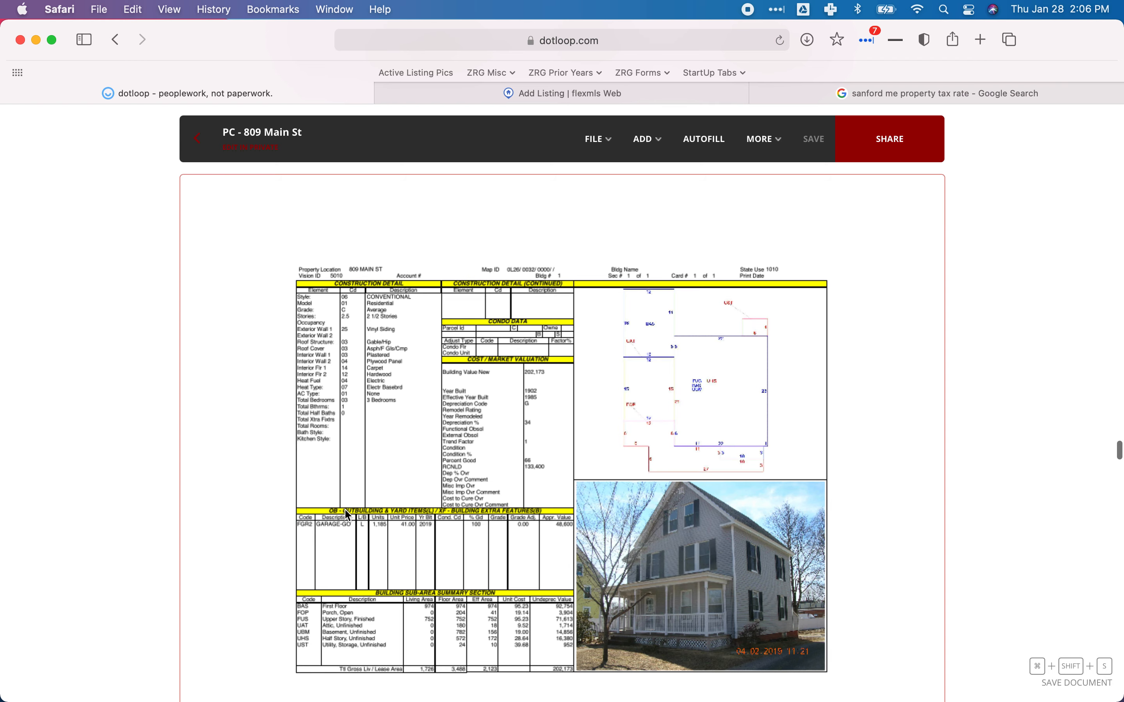
{"action": "scroll", "coordinate": [347, 515], "scroll_direction": "up", "scroll_amount": 1}
{"action": "scroll", "coordinate": [346, 514], "scroll_direction": "up", "scroll_amount": 1}
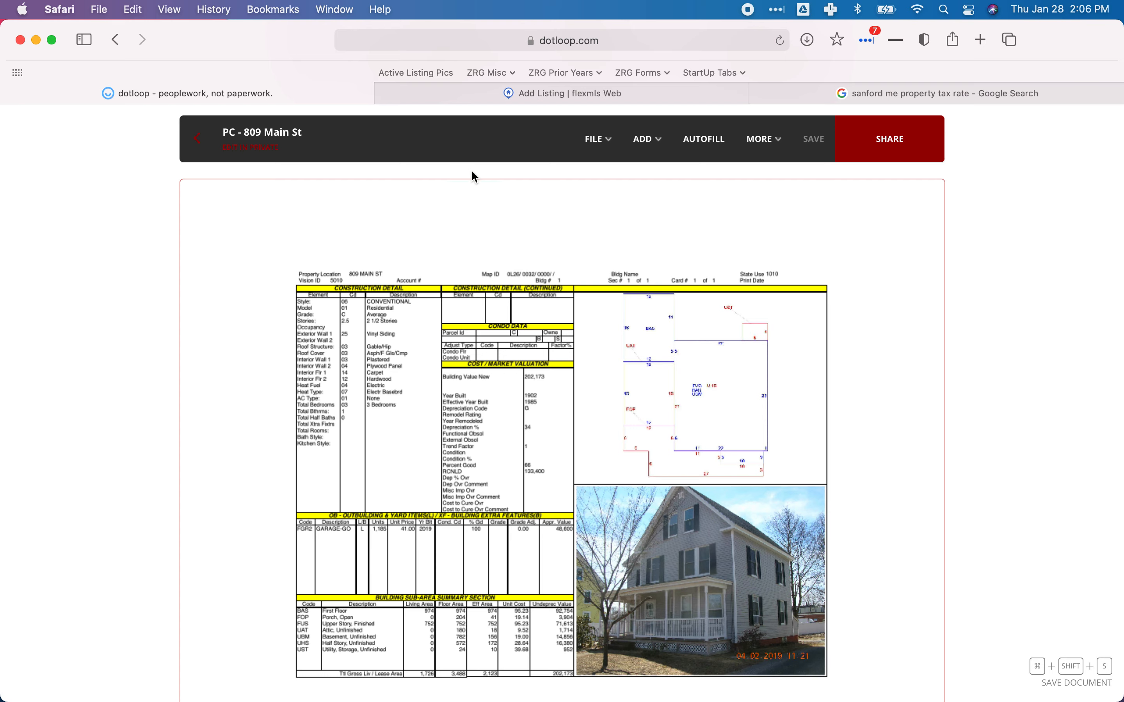
{"action": "left_click", "coordinate": [475, 102]}
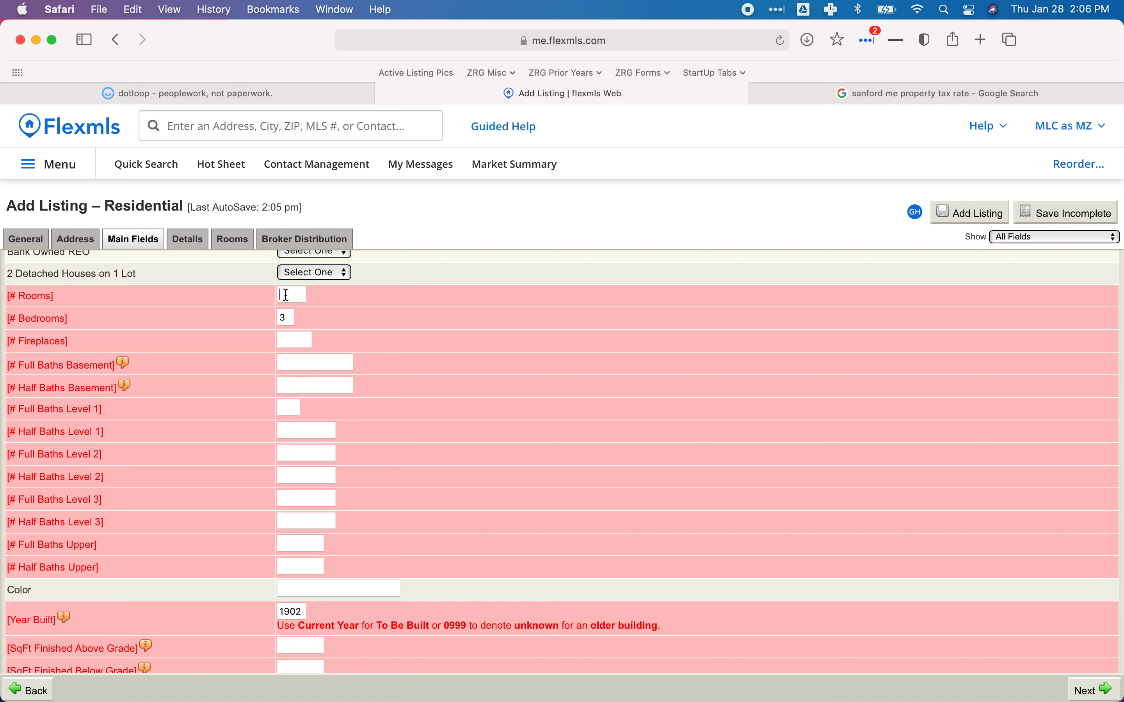
Enter 6 in # Rooms, move on to # Fireplaces, and bring up the dotloop property card.
{"action": "left_click", "coordinate": [286, 295]}
{"action": "type", "text": "6"}
{"action": "key", "text": "Tab"}
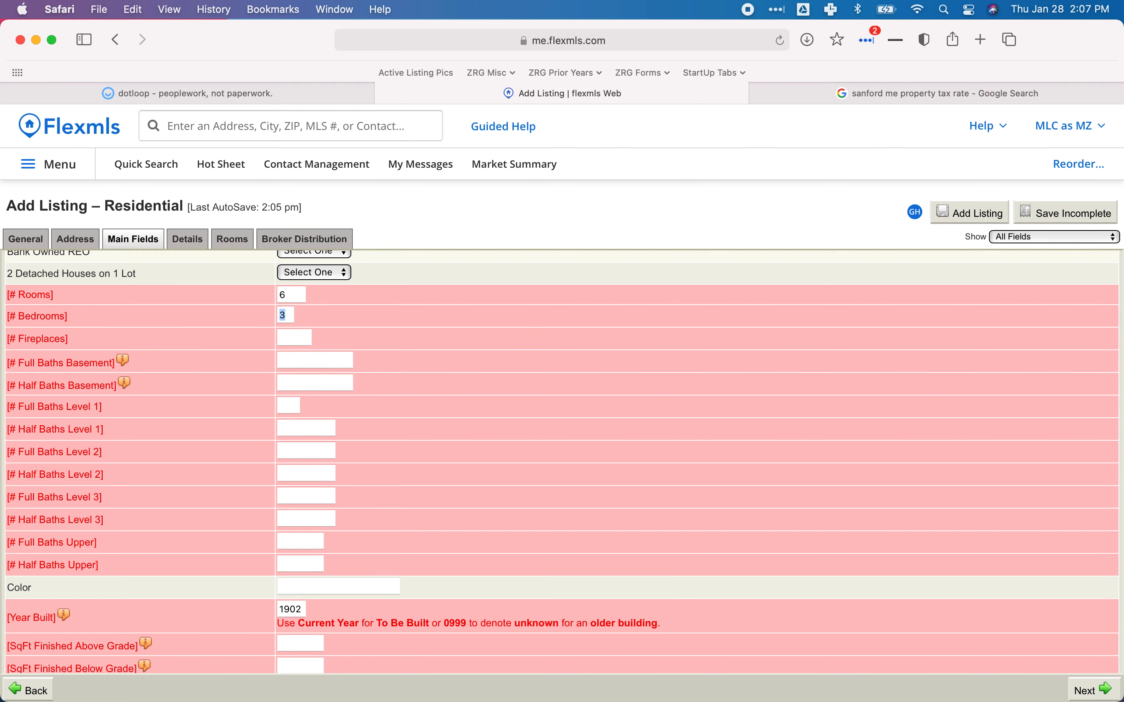
{"action": "key", "text": "Tab"}
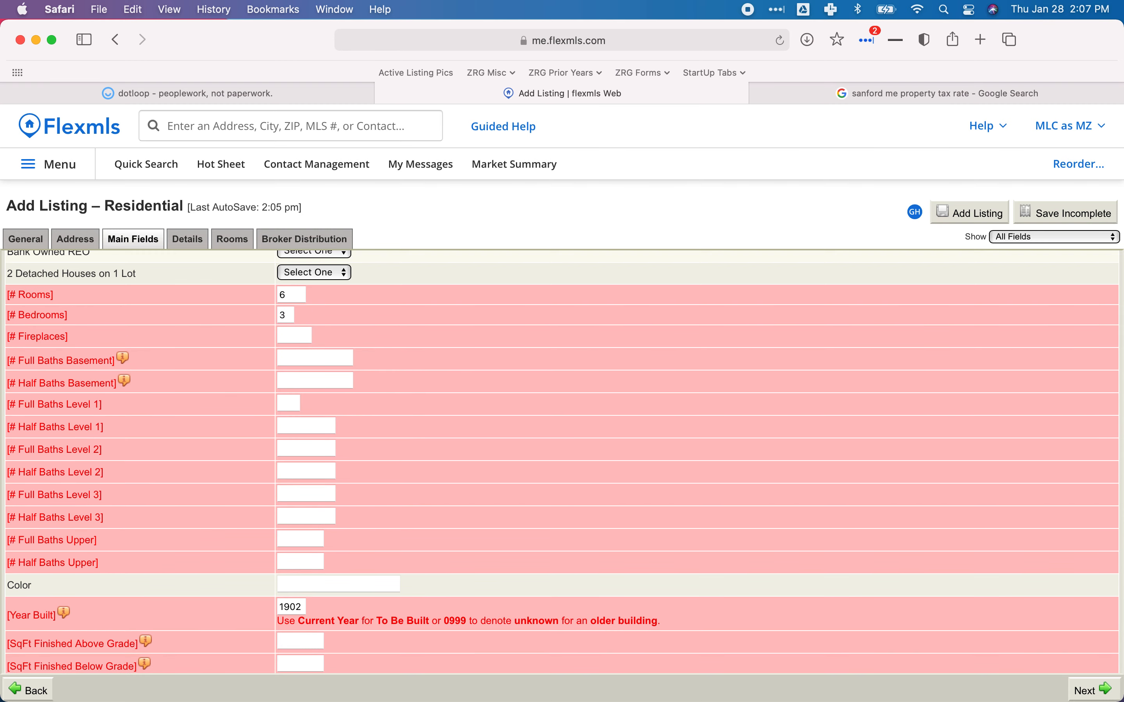
{"action": "left_click", "coordinate": [190, 93]}
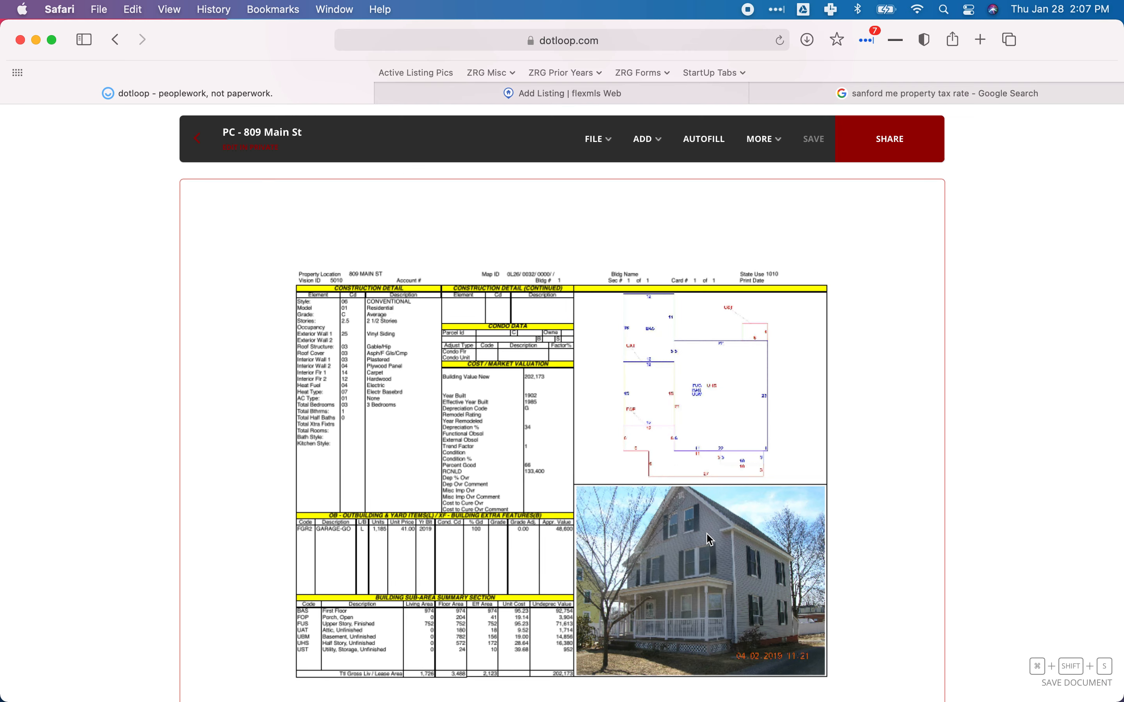
Scroll the PD disclosure to Section III: electric baseboard heat, 15 years old, no chimney.
{"action": "scroll", "coordinate": [377, 349], "scroll_direction": "down", "scroll_amount": 15}
{"action": "scroll", "coordinate": [379, 353], "scroll_direction": "down", "scroll_amount": 3}
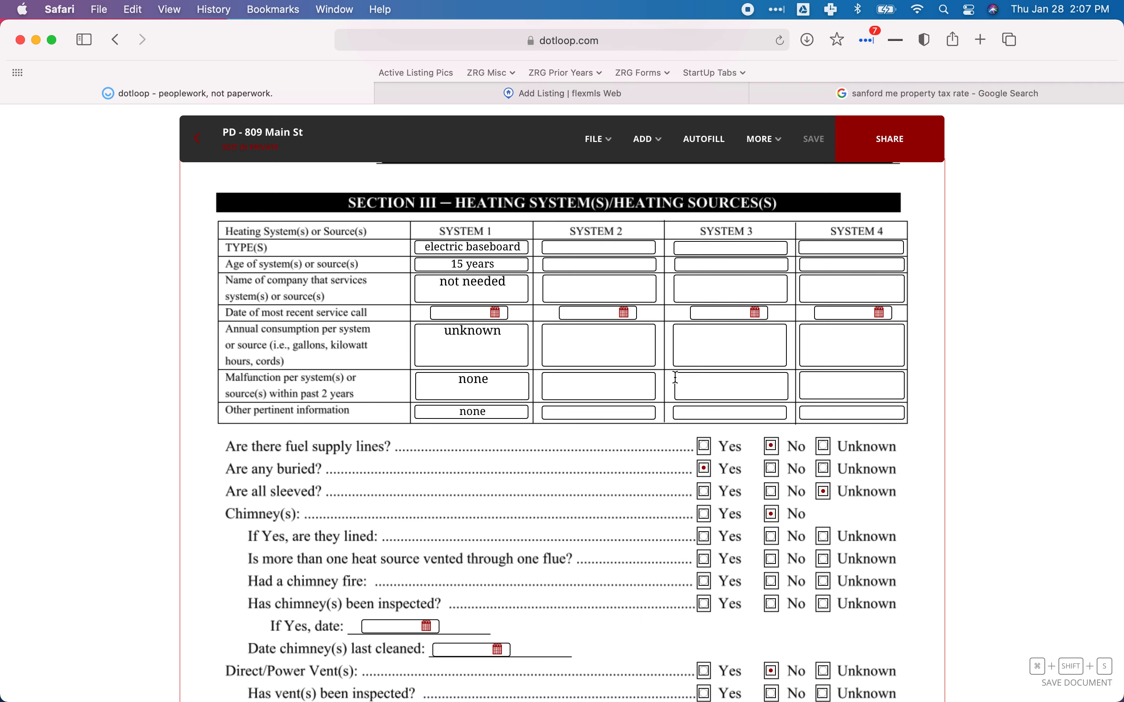
{"action": "scroll", "coordinate": [667, 420], "scroll_direction": "down", "scroll_amount": 5}
{"action": "scroll", "coordinate": [665, 416], "scroll_direction": "up", "scroll_amount": 8}
{"action": "scroll", "coordinate": [667, 420], "scroll_direction": "down", "scroll_amount": 6}
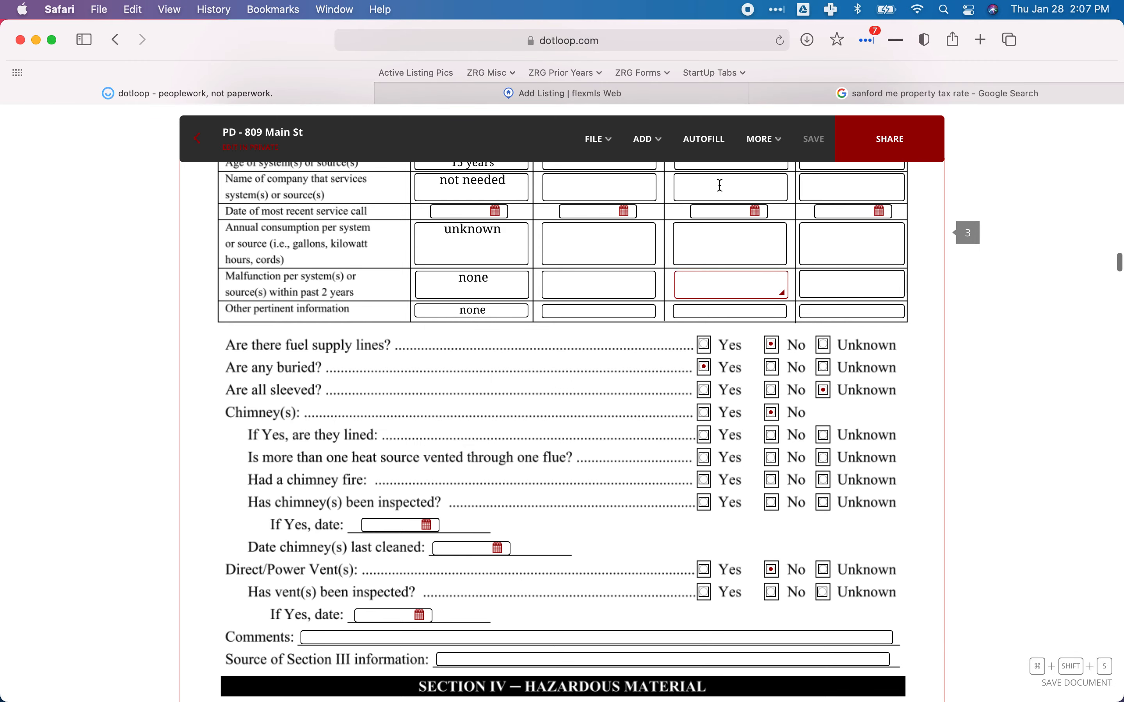
Back in Flexmls, enter 0 in # Fireplaces and advance to the basement baths field.
{"action": "left_click", "coordinate": [677, 94]}
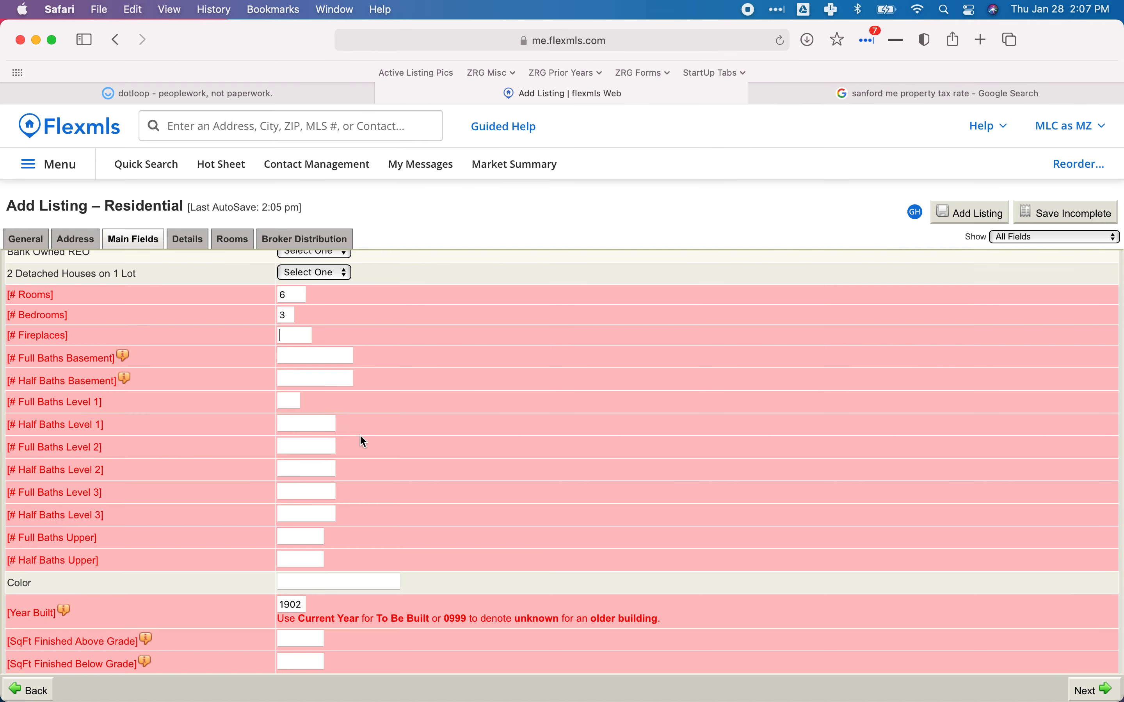
{"action": "left_click", "coordinate": [294, 335]}
{"action": "type", "text": "0"}
{"action": "key", "text": "Tab"}
{"action": "left_click", "coordinate": [244, 95]}
{"action": "scroll", "coordinate": [471, 366], "scroll_direction": "down", "scroll_amount": 15}
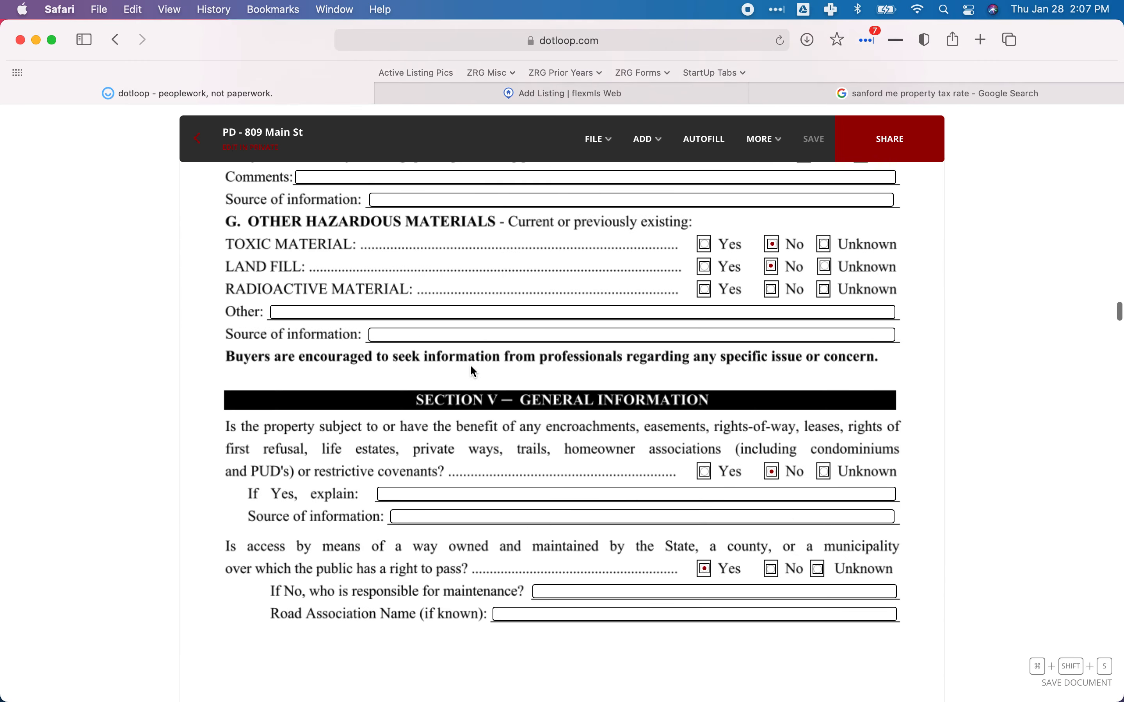
{"action": "scroll", "coordinate": [471, 366], "scroll_direction": "up", "scroll_amount": 6}
{"action": "scroll", "coordinate": [471, 366], "scroll_direction": "up", "scroll_amount": 10}
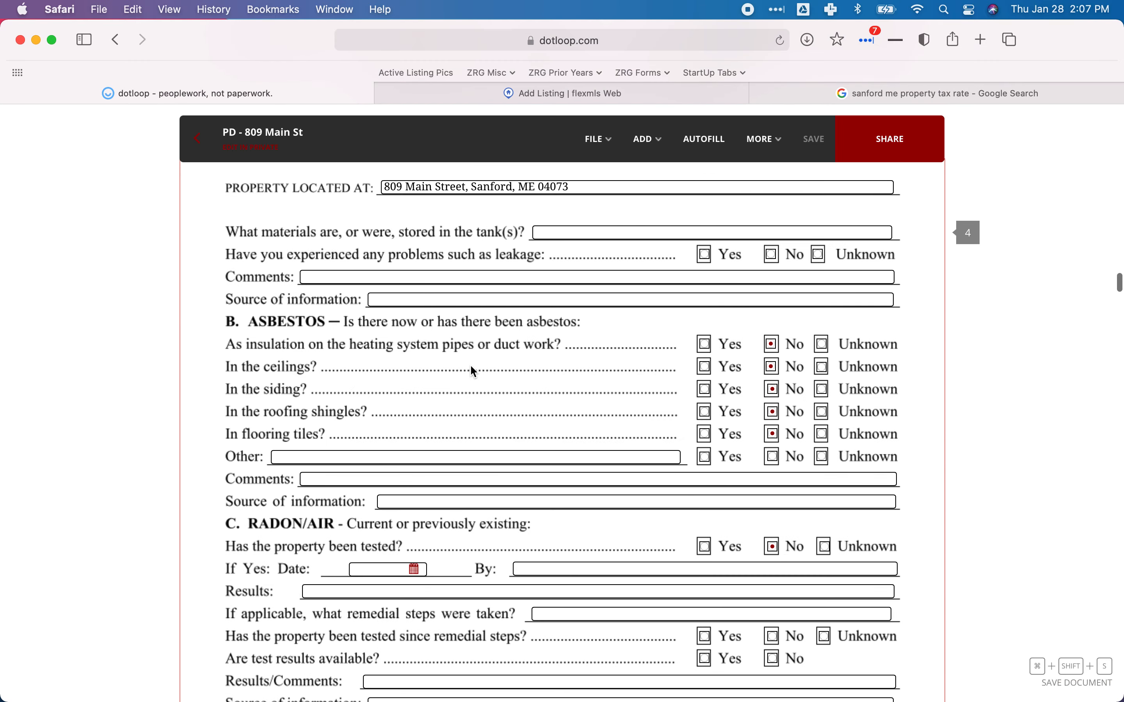
{"action": "scroll", "coordinate": [469, 365], "scroll_direction": "down", "scroll_amount": 20}
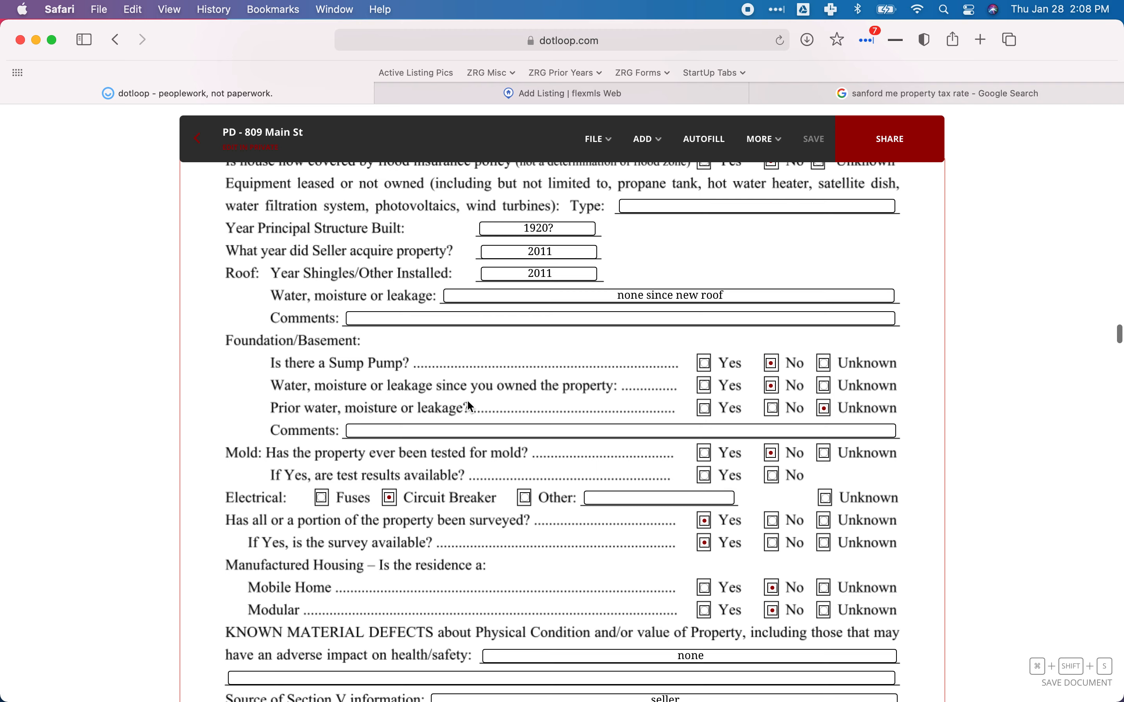
{"action": "scroll", "coordinate": [468, 401], "scroll_direction": "down", "scroll_amount": 15}
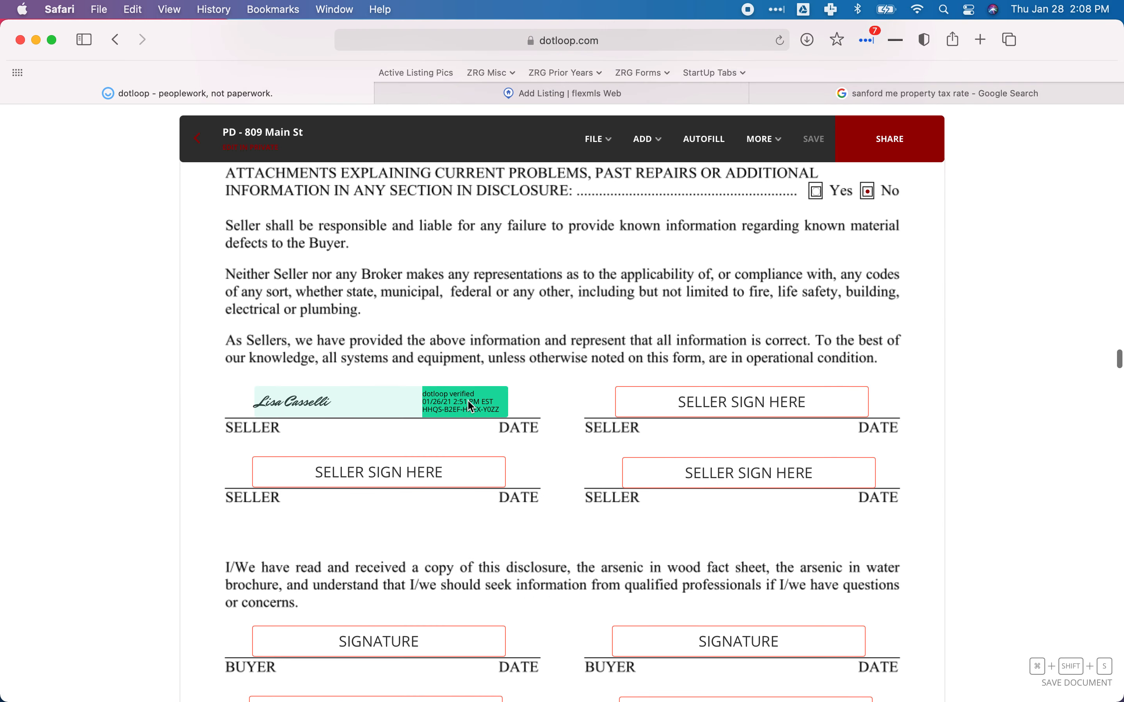
{"action": "scroll", "coordinate": [468, 401], "scroll_direction": "up", "scroll_amount": 10}
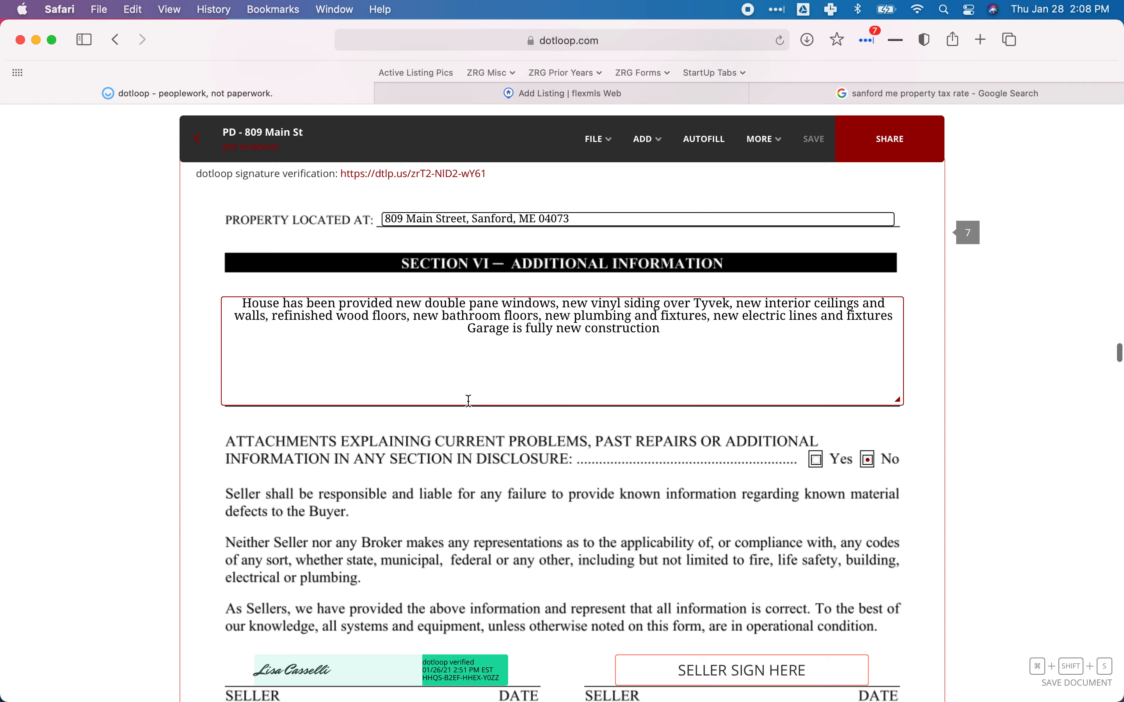
Scroll on through the OG Deed to property card page 2: 1 full bath, 3 bedrooms.
{"action": "scroll", "coordinate": [469, 400], "scroll_direction": "down", "scroll_amount": 1}
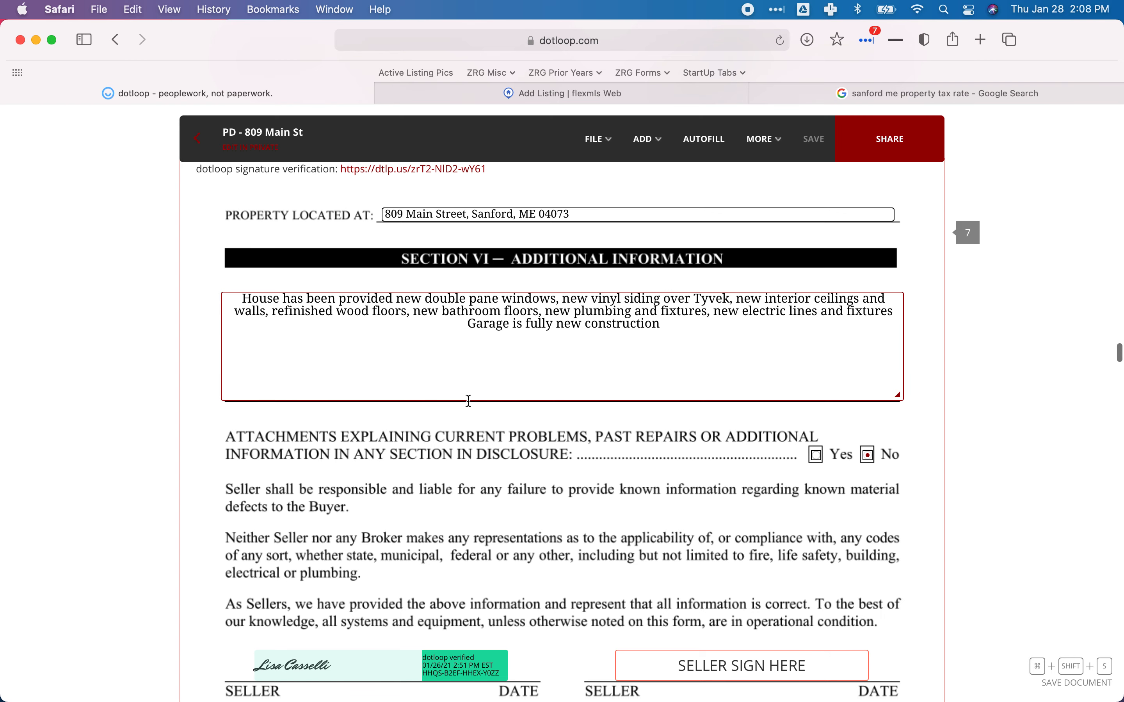
{"action": "scroll", "coordinate": [469, 402], "scroll_direction": "down", "scroll_amount": 10}
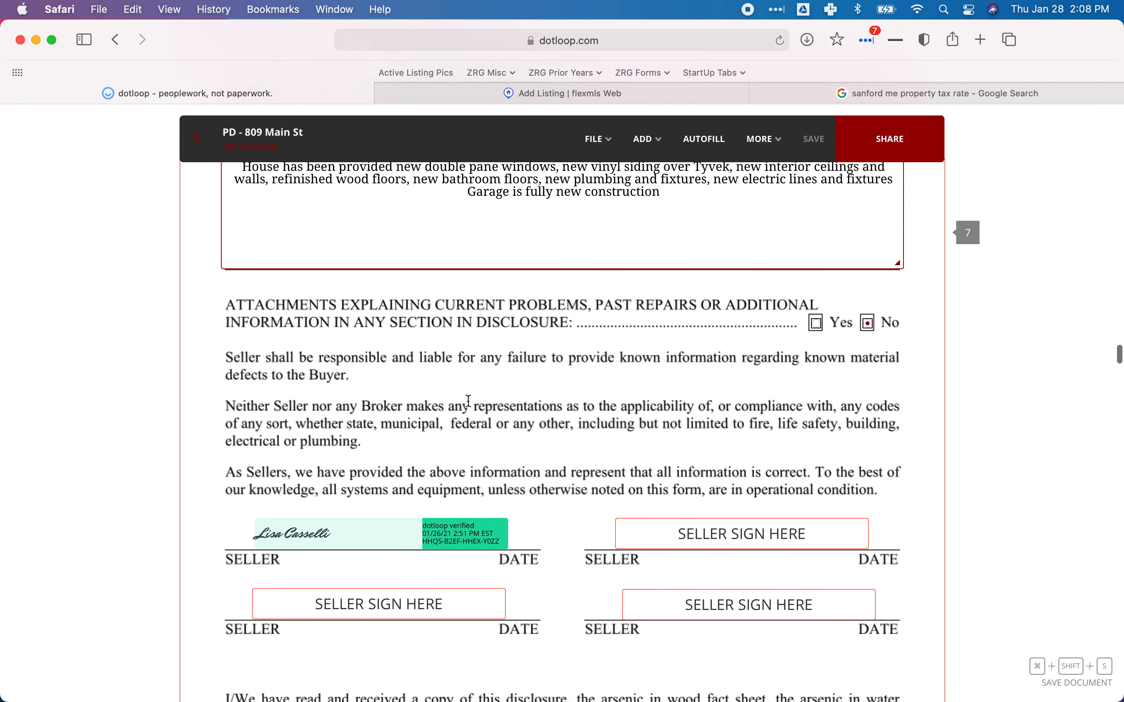
{"action": "scroll", "coordinate": [468, 400], "scroll_direction": "down", "scroll_amount": 20}
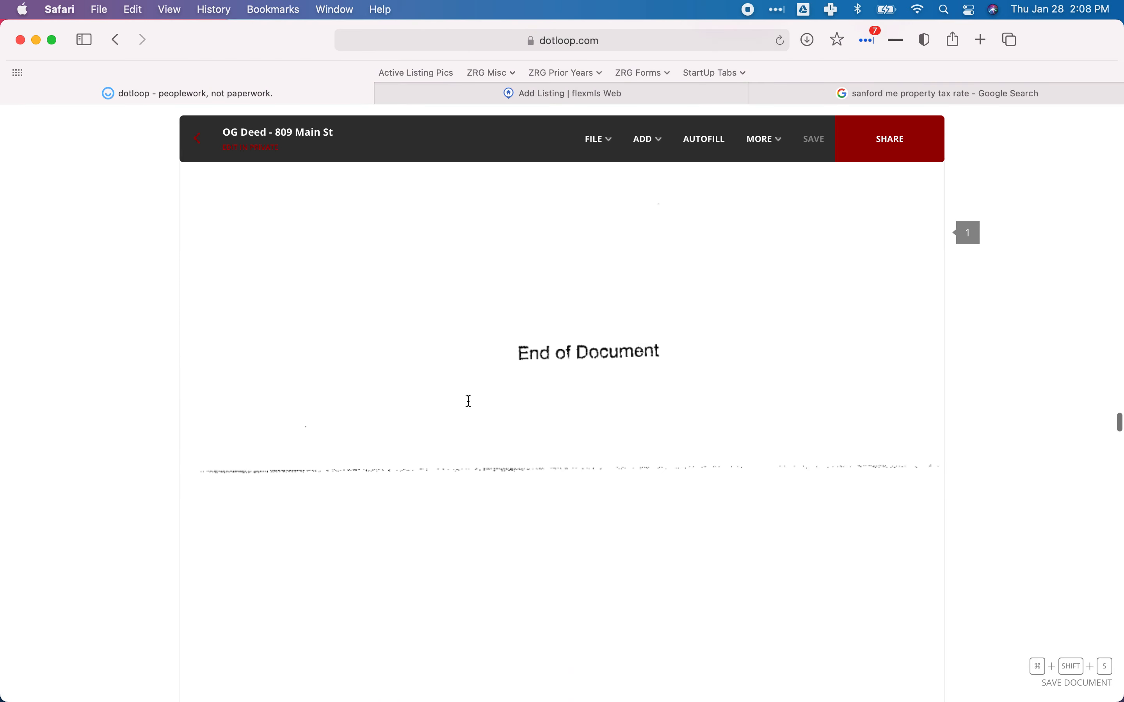
{"action": "scroll", "coordinate": [468, 400], "scroll_direction": "down", "scroll_amount": 5}
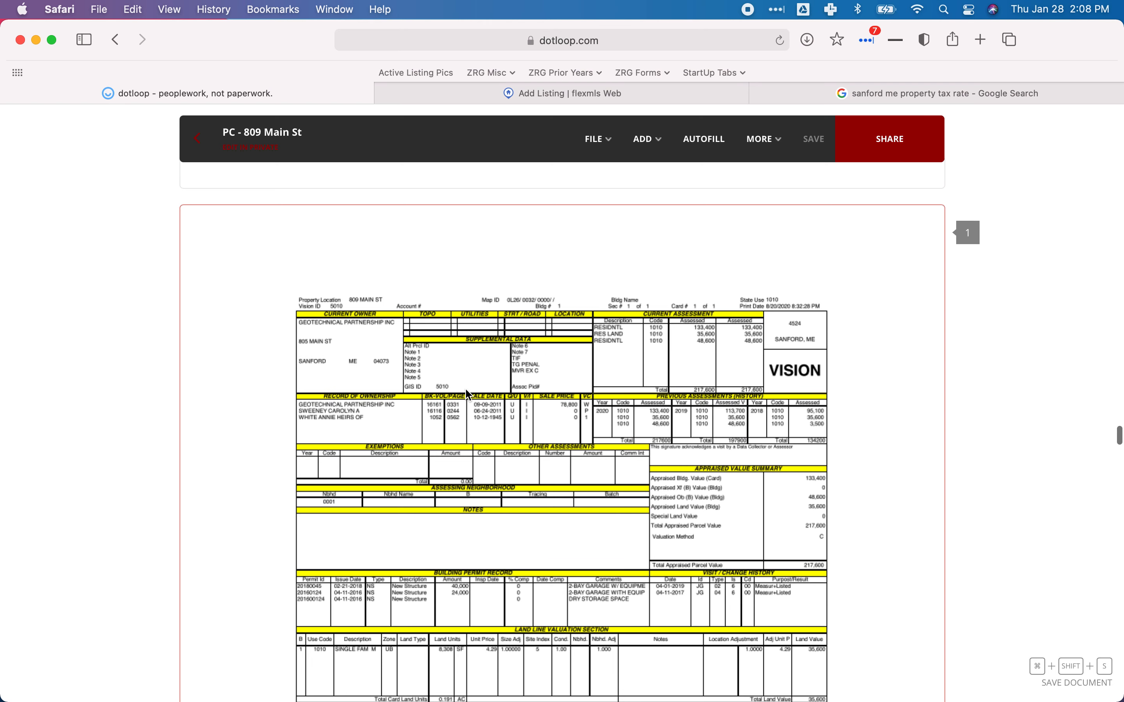
{"action": "scroll", "coordinate": [467, 394], "scroll_direction": "down", "scroll_amount": 3}
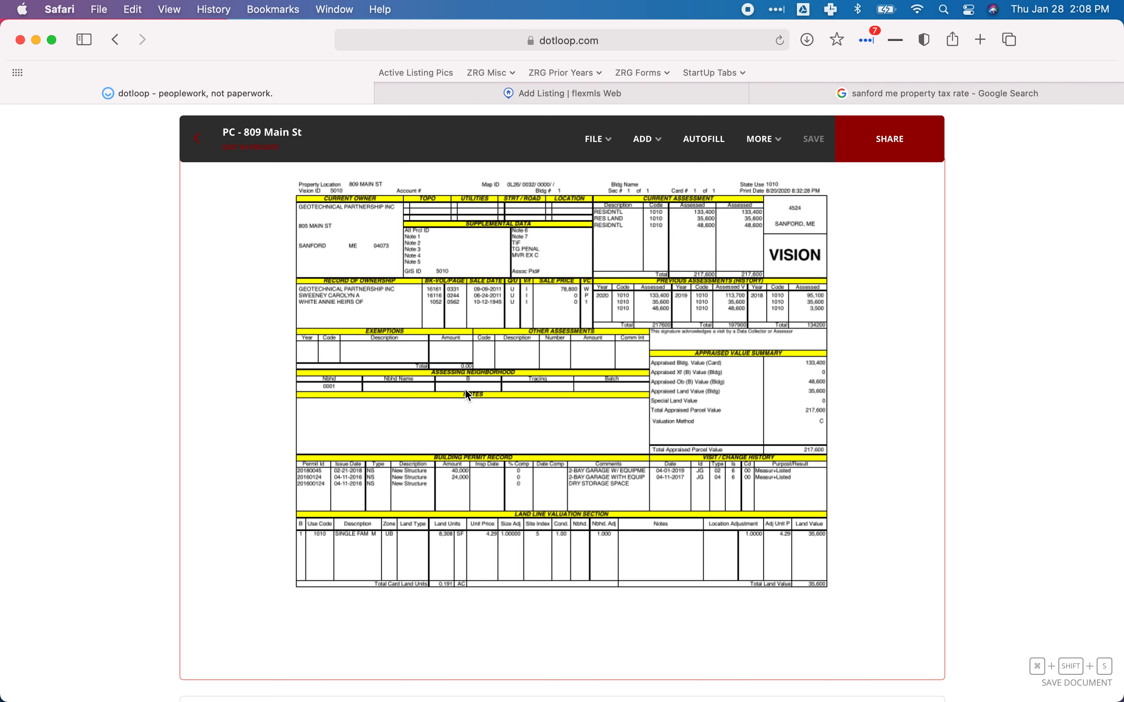
{"action": "scroll", "coordinate": [468, 395], "scroll_direction": "down", "scroll_amount": 10}
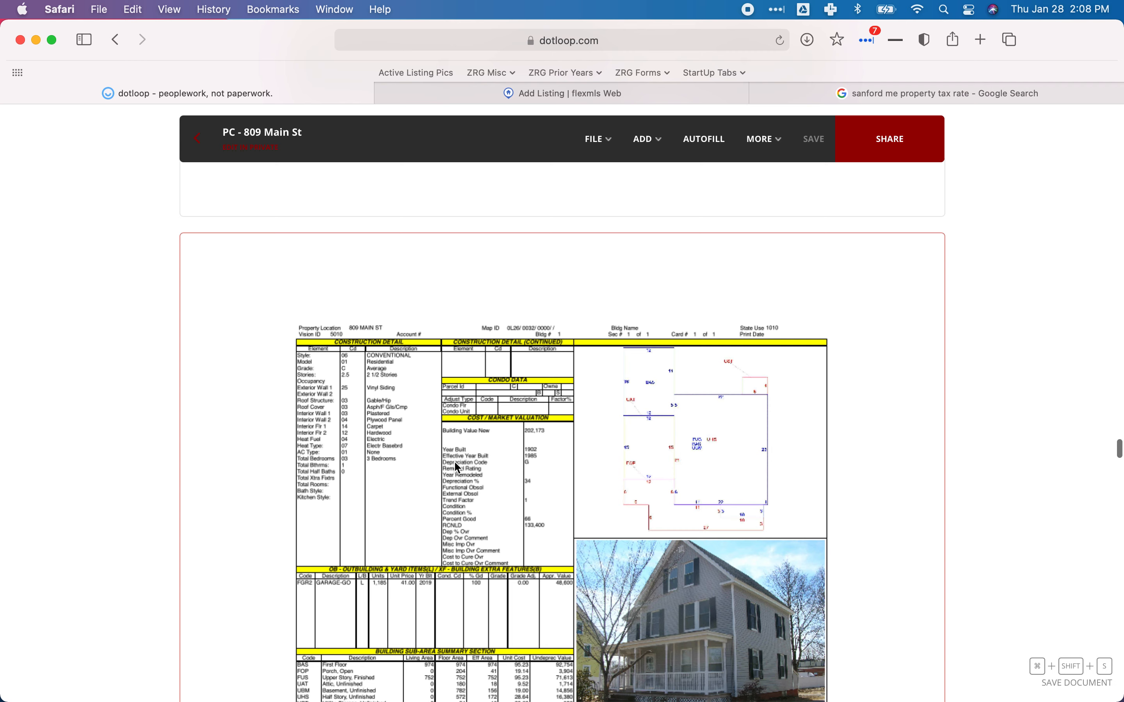
{"action": "scroll", "coordinate": [455, 463], "scroll_direction": "down", "scroll_amount": 3}
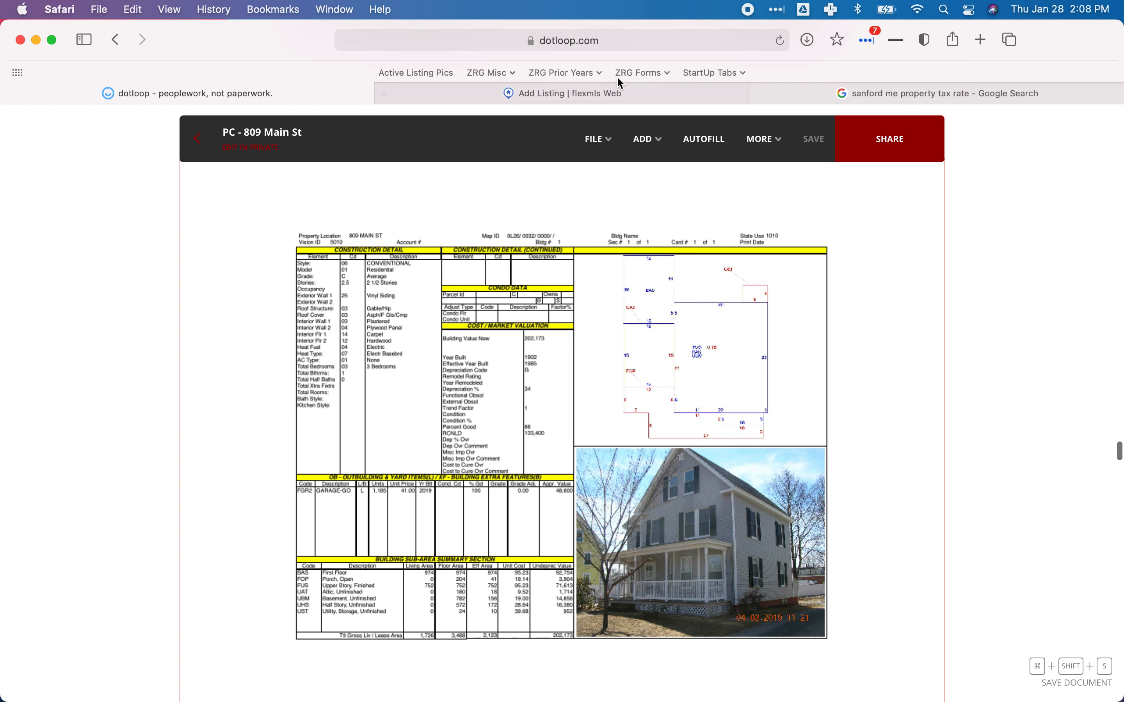
In Flexmls, enter 0 basement baths and 1 full, 0 half baths on Level 1.
{"action": "left_click", "coordinate": [527, 98]}
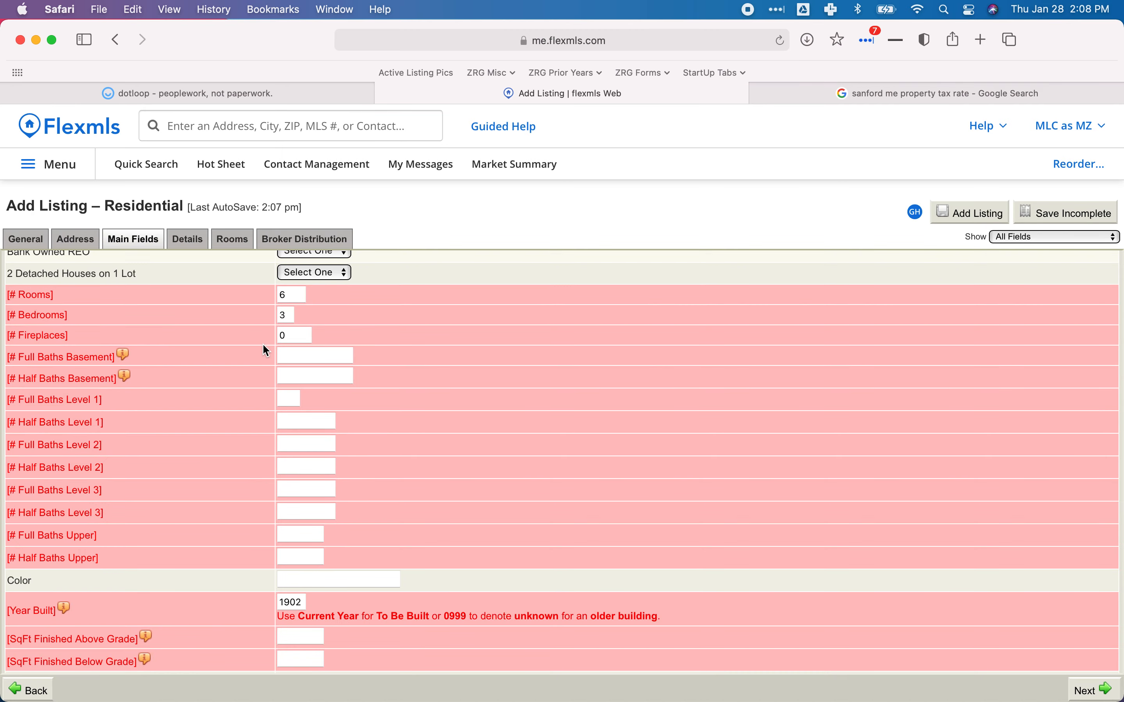
{"action": "left_click", "coordinate": [320, 352]}
{"action": "type", "text": "0"}
{"action": "key", "text": "Tab"}
{"action": "type", "text": "0"}
{"action": "key", "text": "Tab"}
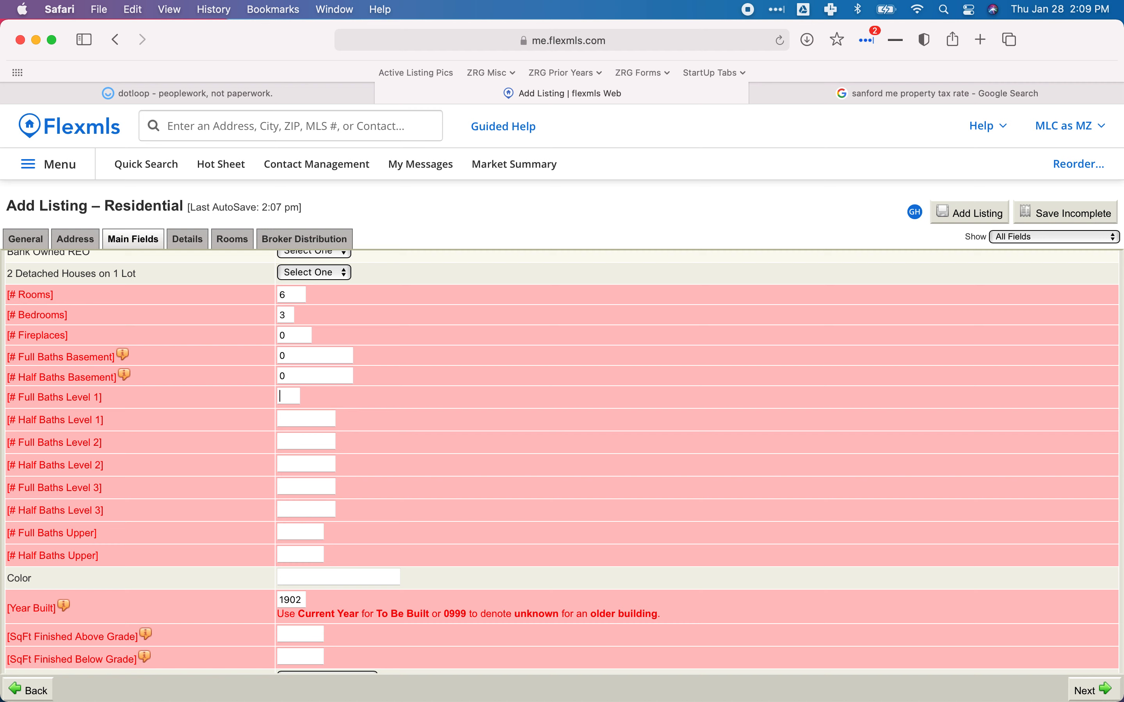
{"action": "type", "text": "1"}
{"action": "key", "text": "Tab"}
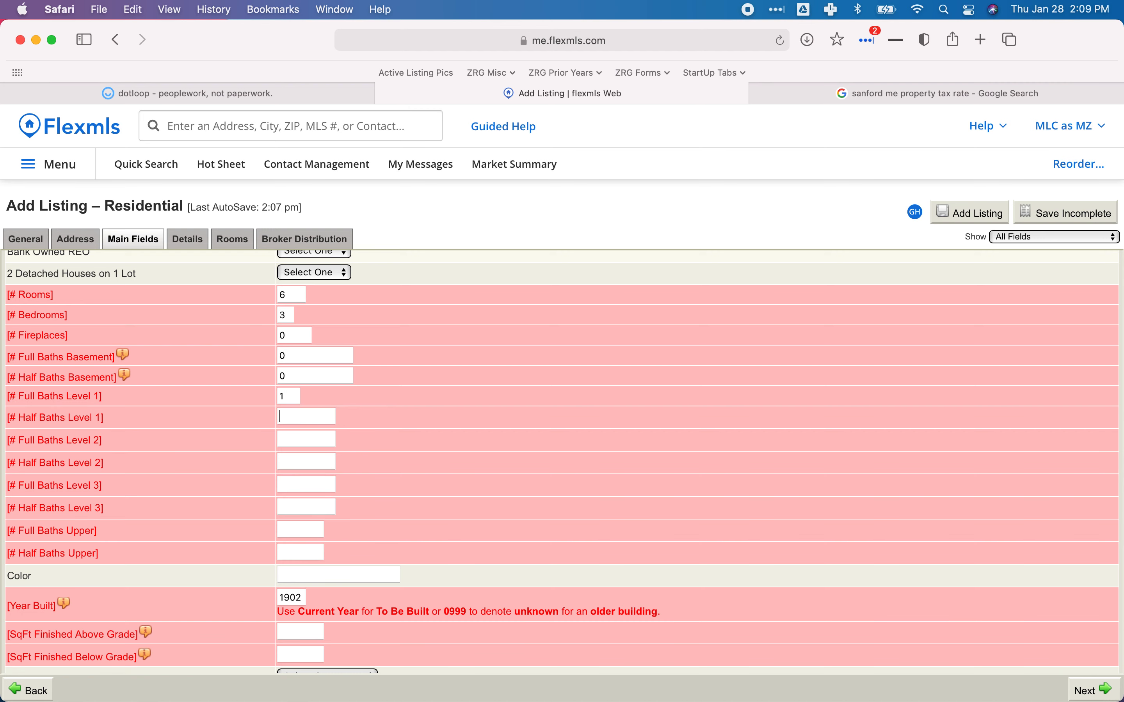
{"action": "type", "text": "0"}
{"action": "key", "text": "Tab"}
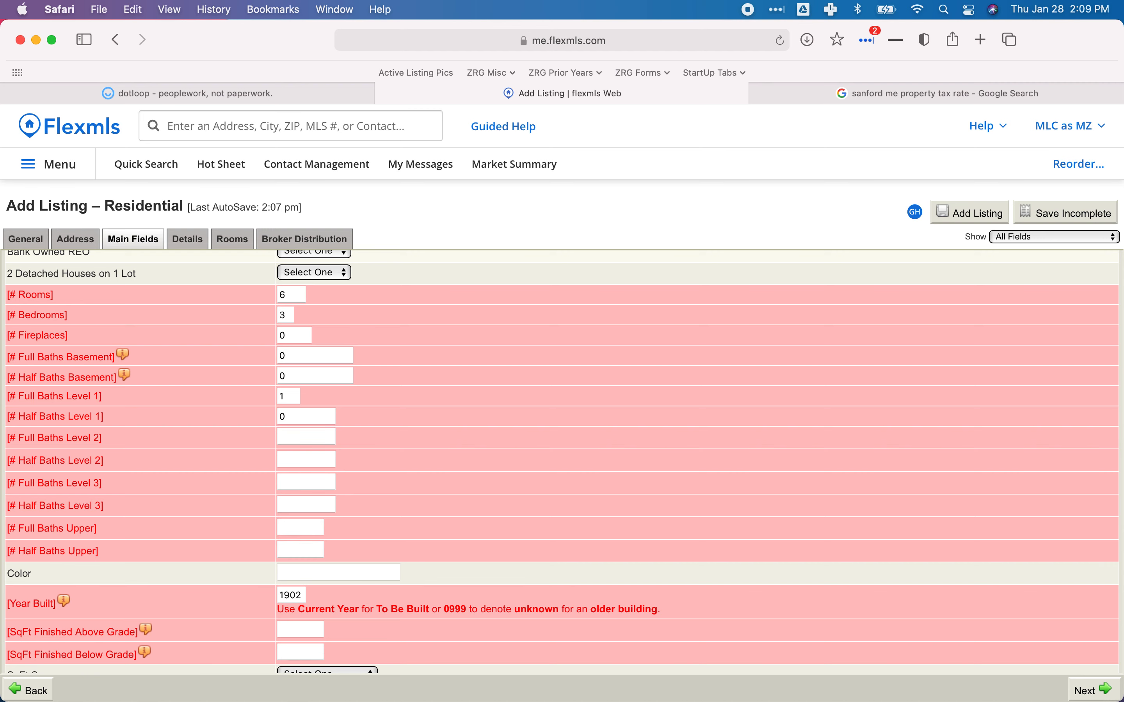
Enter 0 full and 0 half baths for Level 2, Level 3 and Upper.
{"action": "type", "text": "0"}
{"action": "key", "text": "Tab"}
{"action": "type", "text": "0"}
{"action": "key", "text": "Tab"}
{"action": "type", "text": "0"}
{"action": "key", "text": "Tab"}
{"action": "type", "text": "0"}
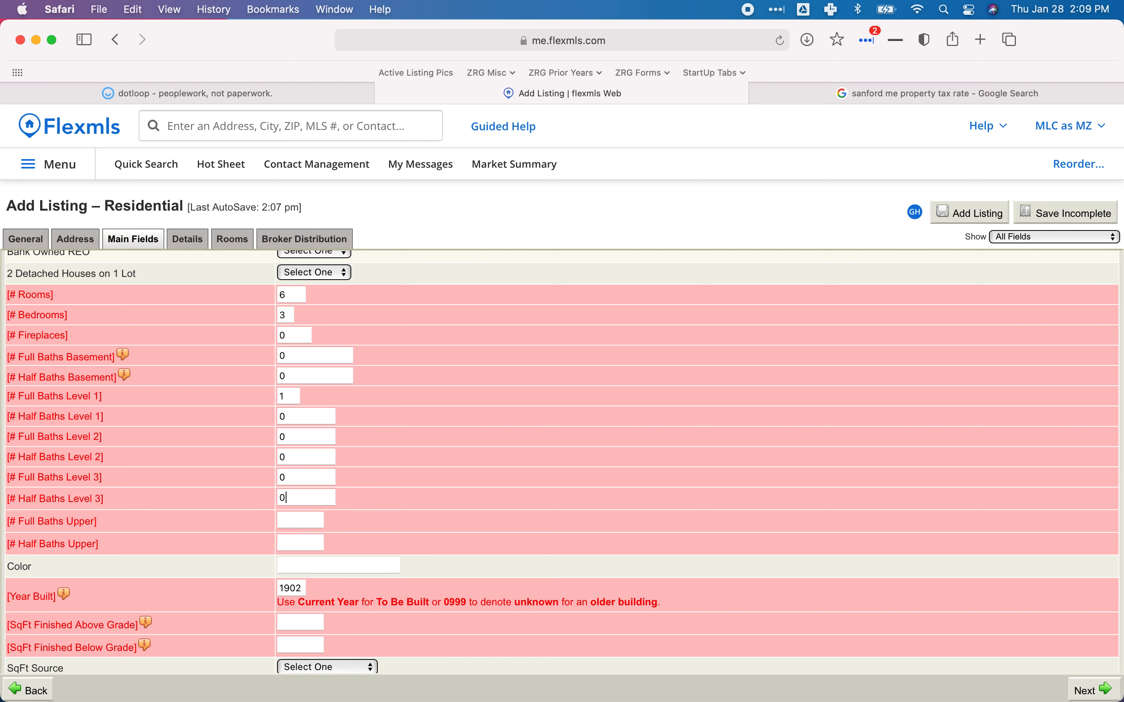
{"action": "key", "text": "Tab"}
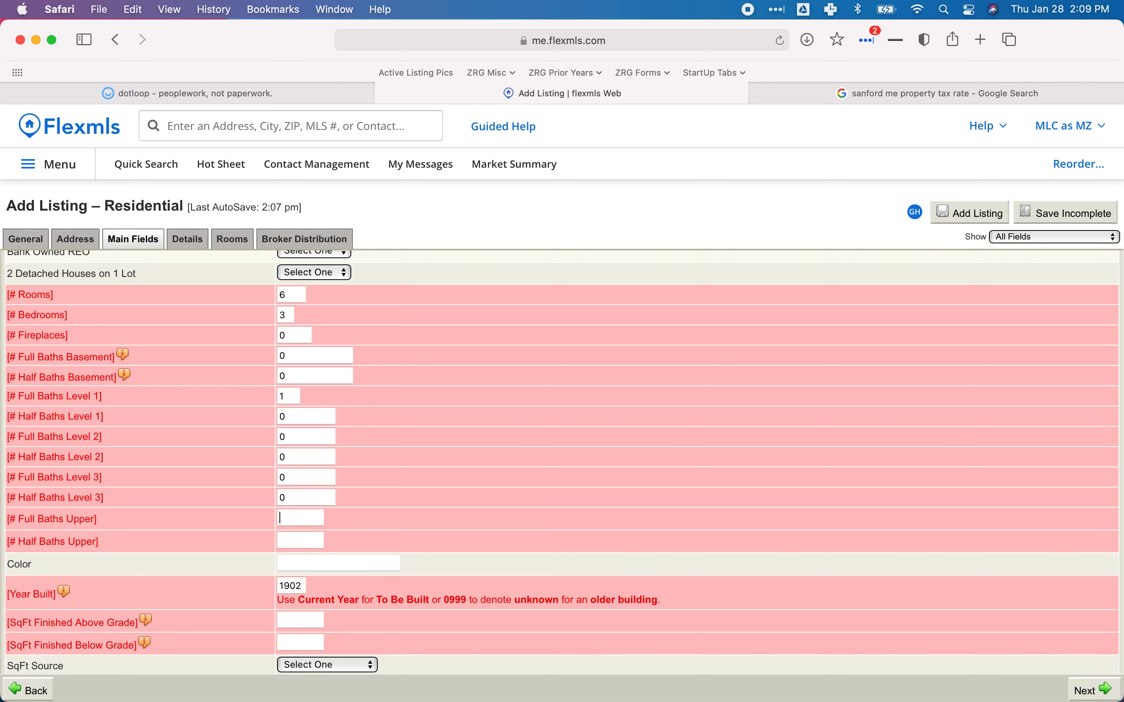
{"action": "type", "text": "0"}
{"action": "key", "text": "Tab"}
{"action": "type", "text": "0"}
{"action": "key", "text": "Tab"}
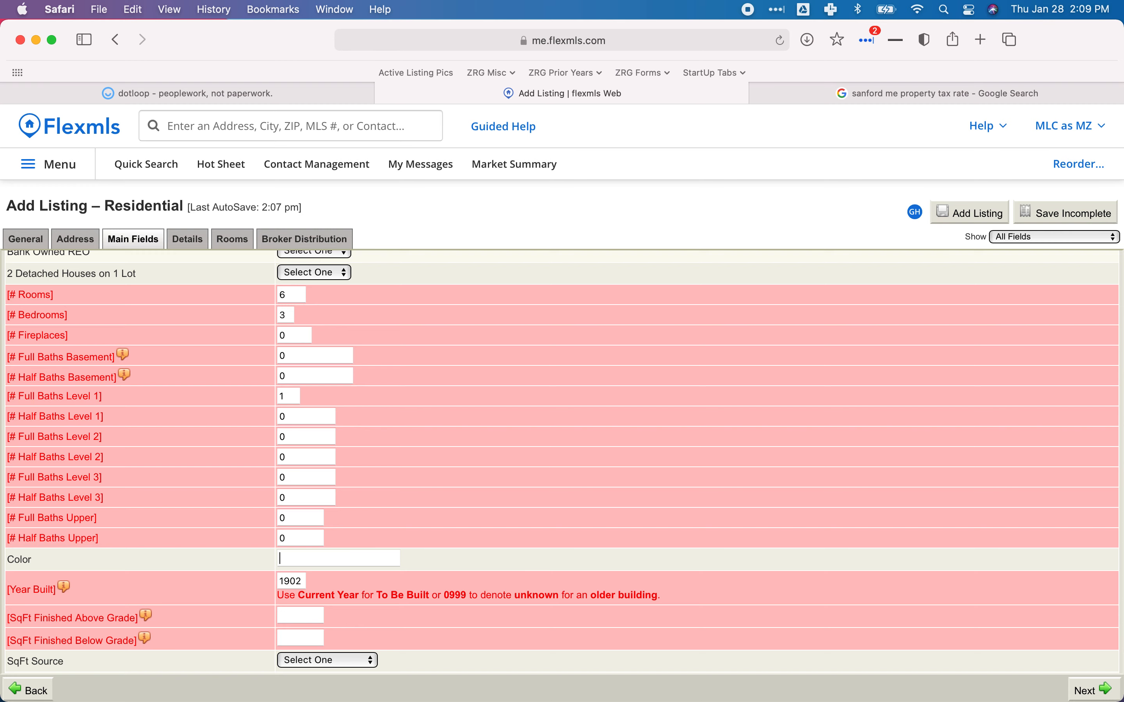
Scroll the listing form, then return to the dotloop property card.
{"action": "scroll", "coordinate": [424, 368], "scroll_direction": "up", "scroll_amount": 3}
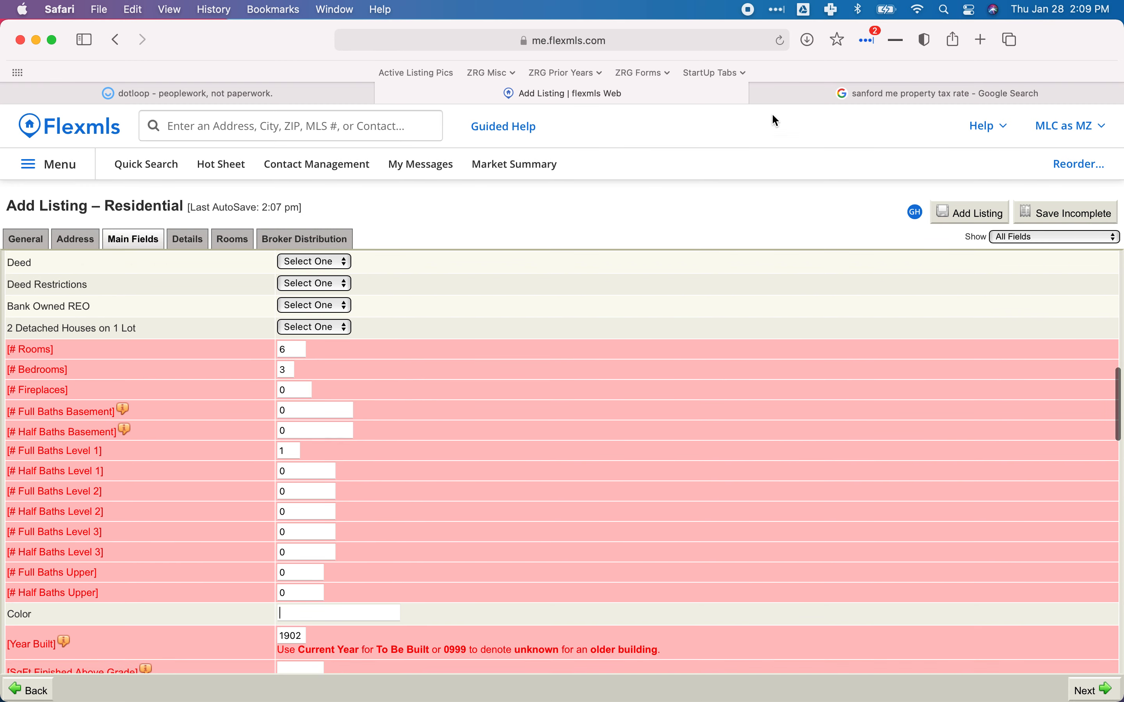
{"action": "scroll", "coordinate": [482, 356], "scroll_direction": "down", "scroll_amount": 10}
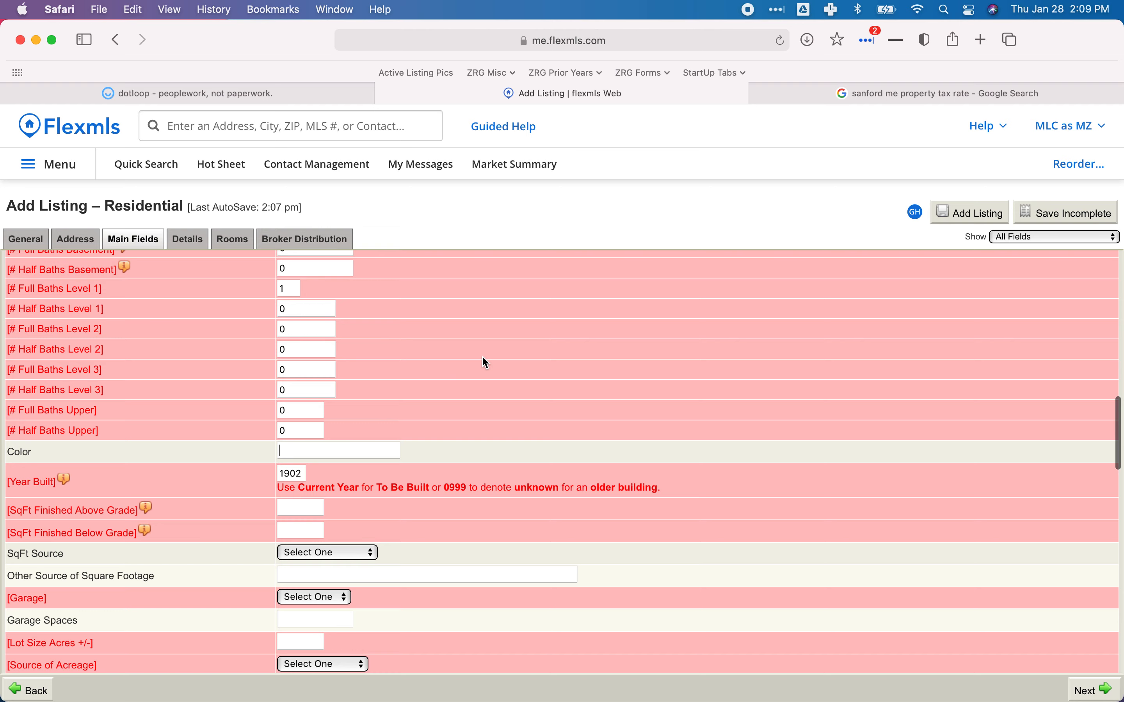
{"action": "scroll", "coordinate": [481, 355], "scroll_direction": "up", "scroll_amount": 2}
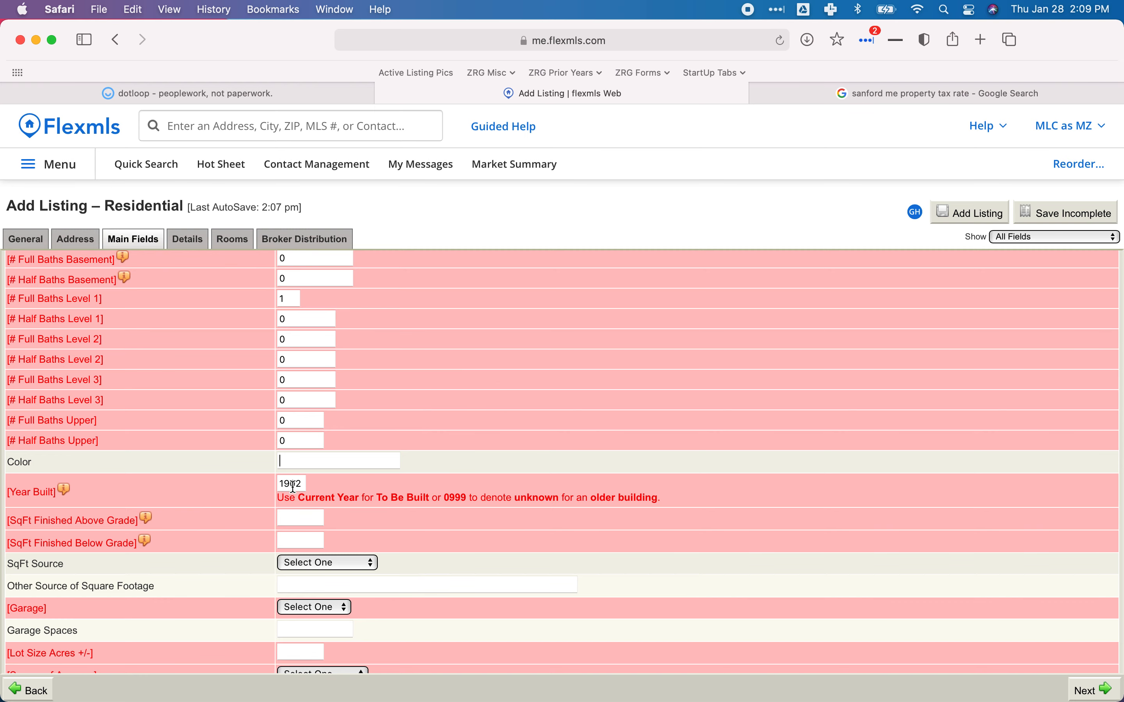
{"action": "left_click", "coordinate": [232, 93]}
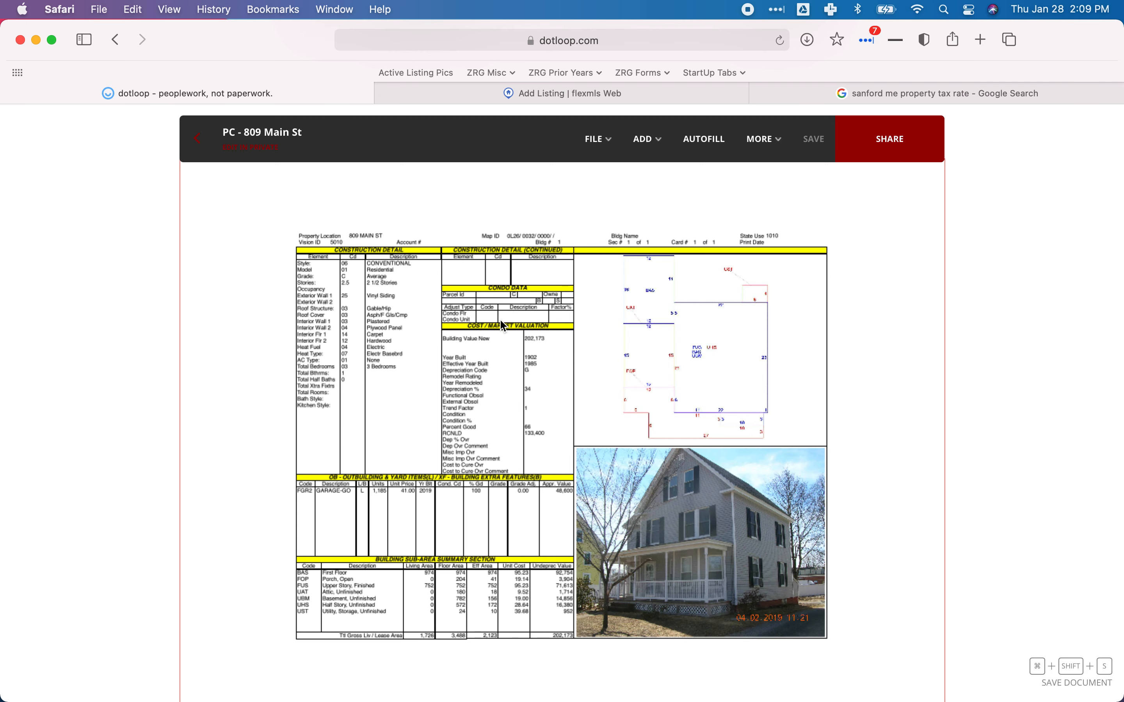
Bring up the Flexmls form and select the SqFt Finished Above Grade field.
{"action": "left_click", "coordinate": [432, 91]}
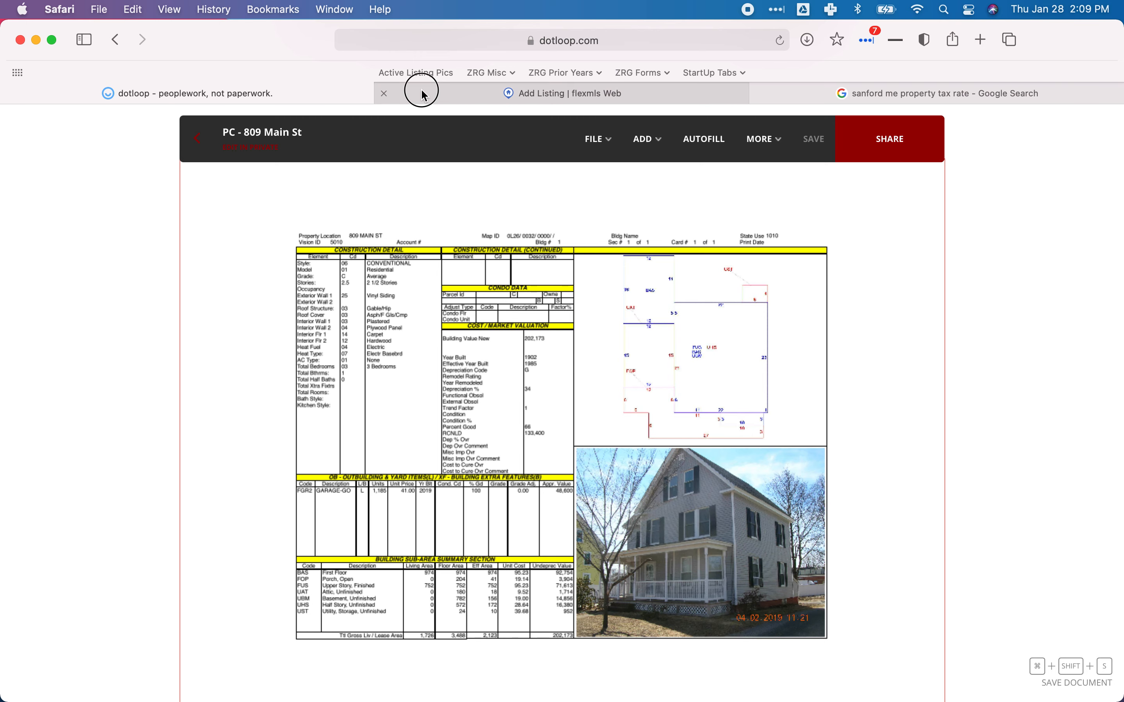
{"action": "scroll", "coordinate": [220, 422], "scroll_direction": "down", "scroll_amount": 3}
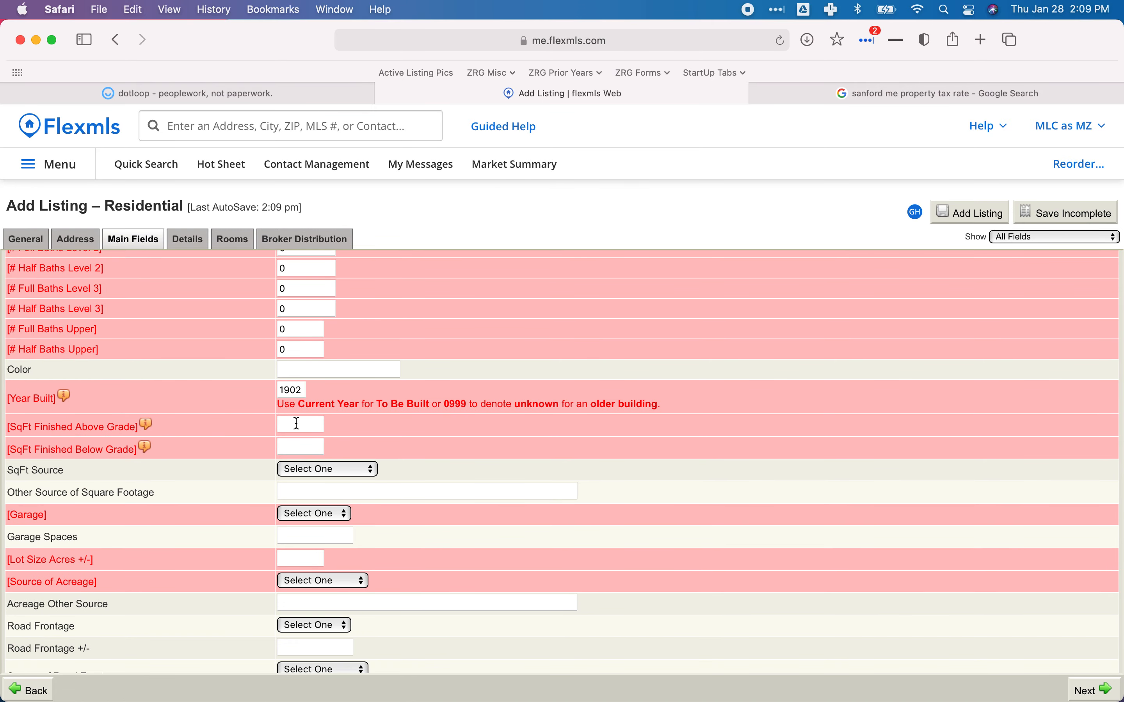
{"action": "left_click", "coordinate": [310, 422]}
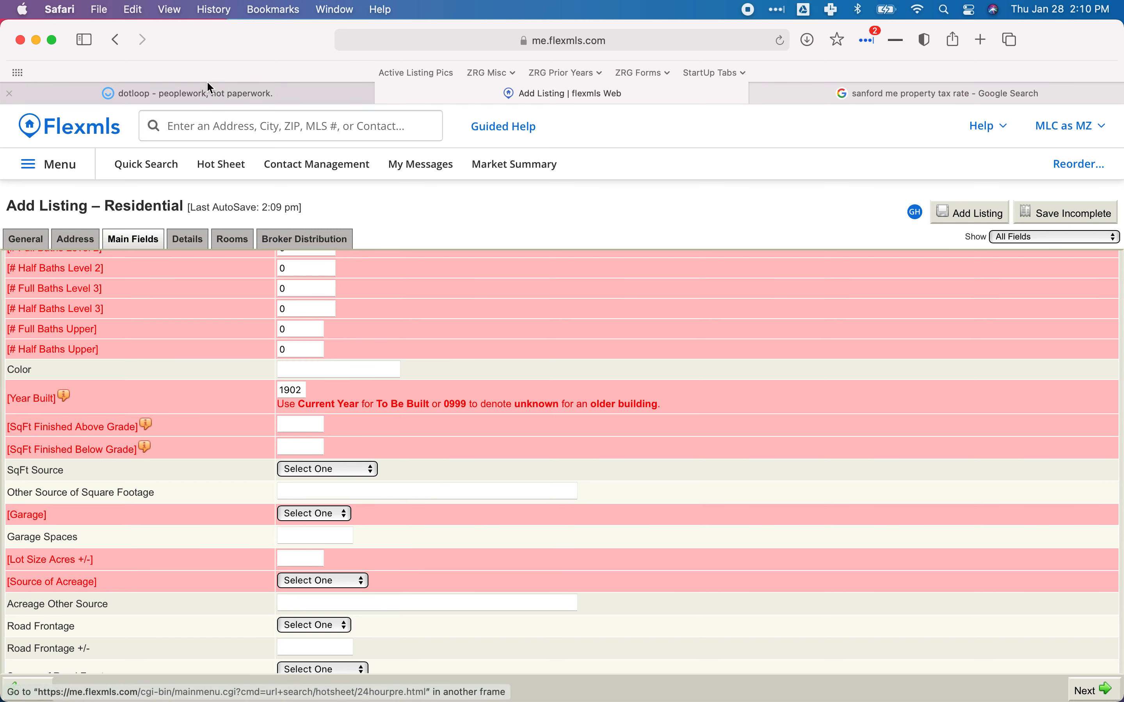
Look through the dotloop property card and assessor sheet for the Living Area, then return to Flexmls.
{"action": "left_click", "coordinate": [201, 90]}
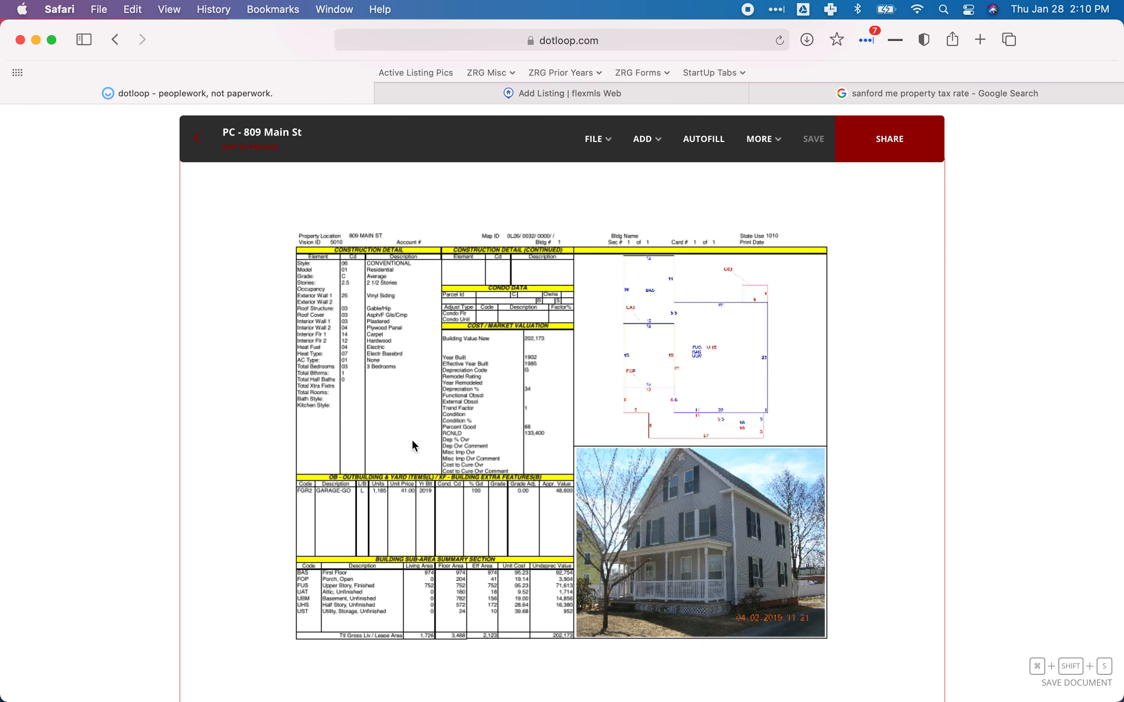
{"action": "scroll", "coordinate": [414, 446], "scroll_direction": "down", "scroll_amount": 1}
{"action": "scroll", "coordinate": [414, 446], "scroll_direction": "up", "scroll_amount": 1}
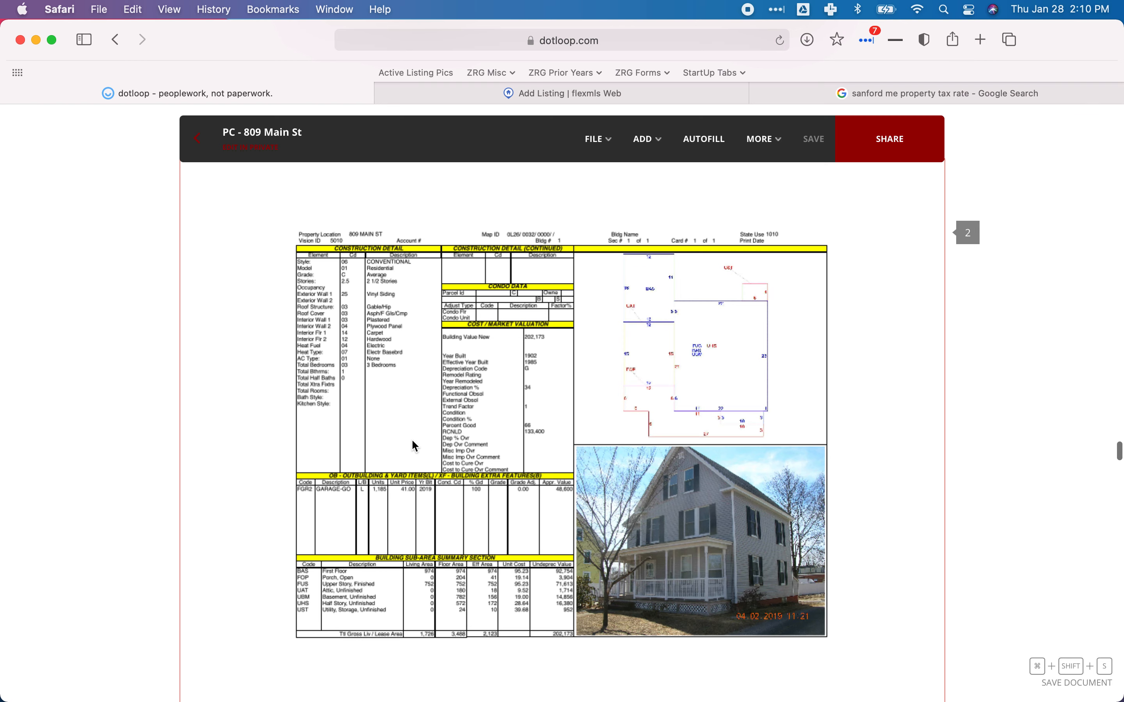
{"action": "scroll", "coordinate": [415, 446], "scroll_direction": "up", "scroll_amount": 2}
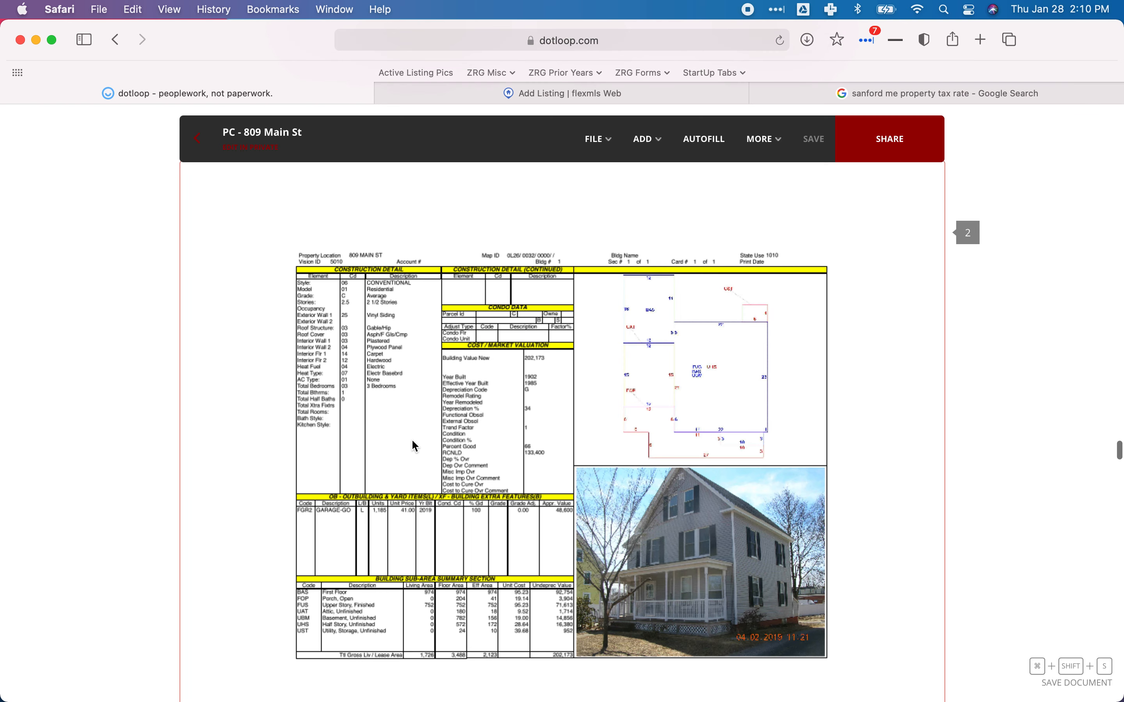
{"action": "scroll", "coordinate": [415, 446], "scroll_direction": "down", "scroll_amount": 15}
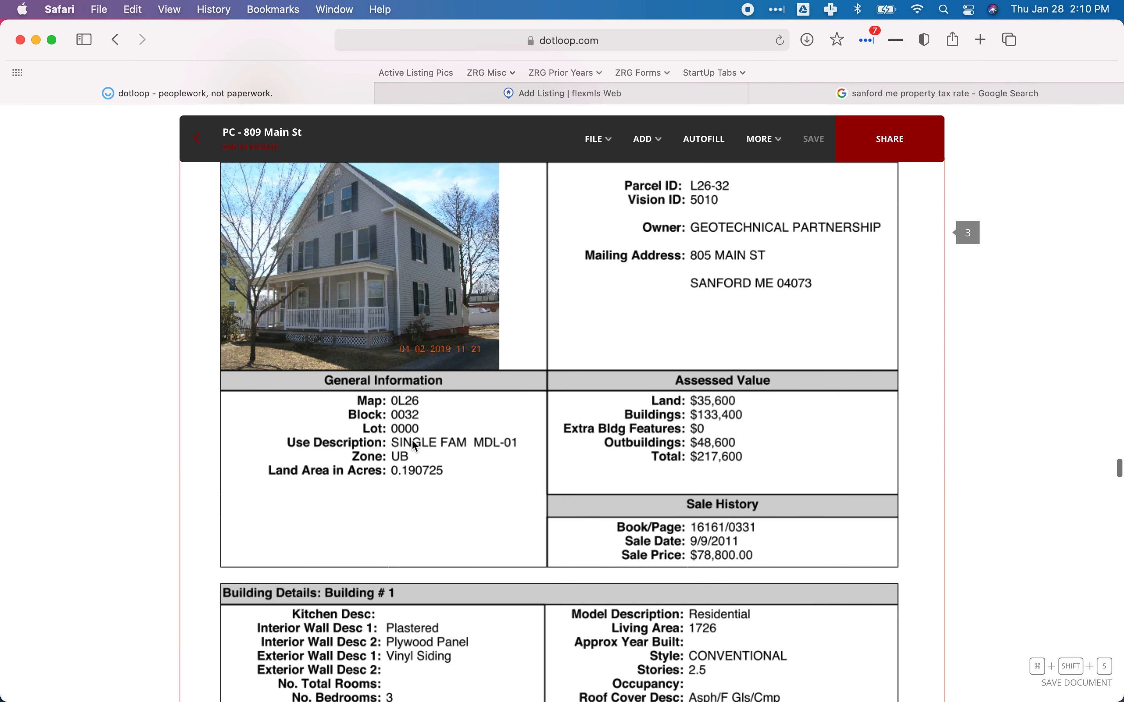
{"action": "scroll", "coordinate": [414, 444], "scroll_direction": "down", "scroll_amount": 10}
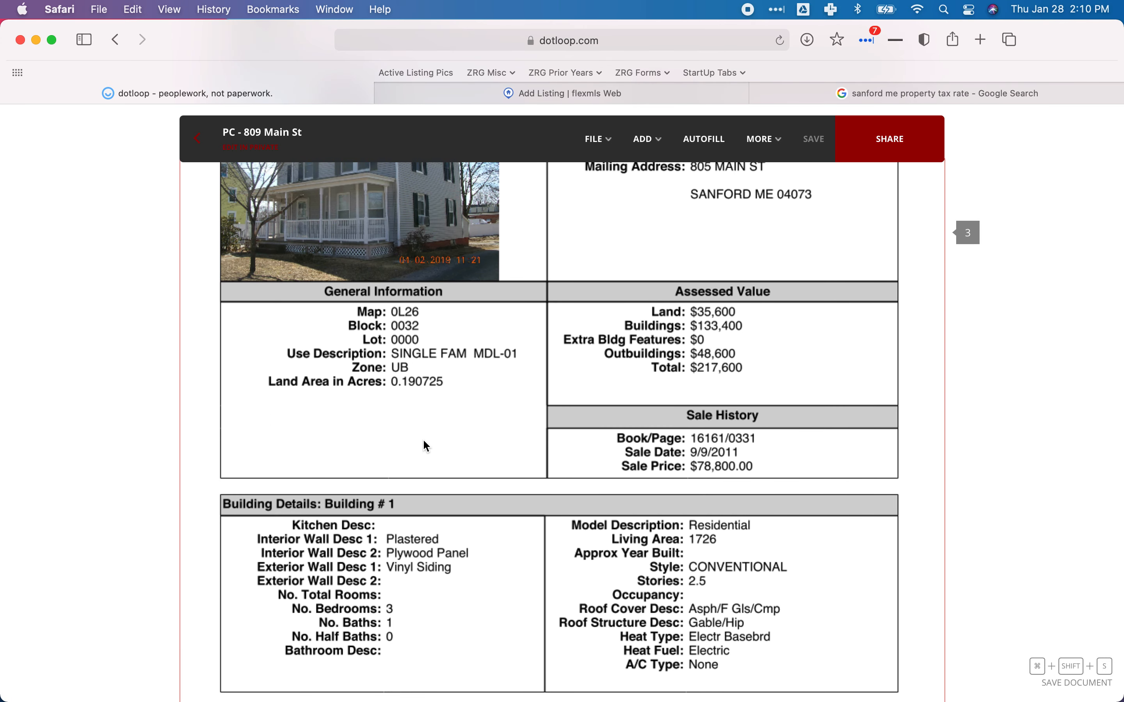
{"action": "scroll", "coordinate": [562, 534], "scroll_direction": "up", "scroll_amount": 15}
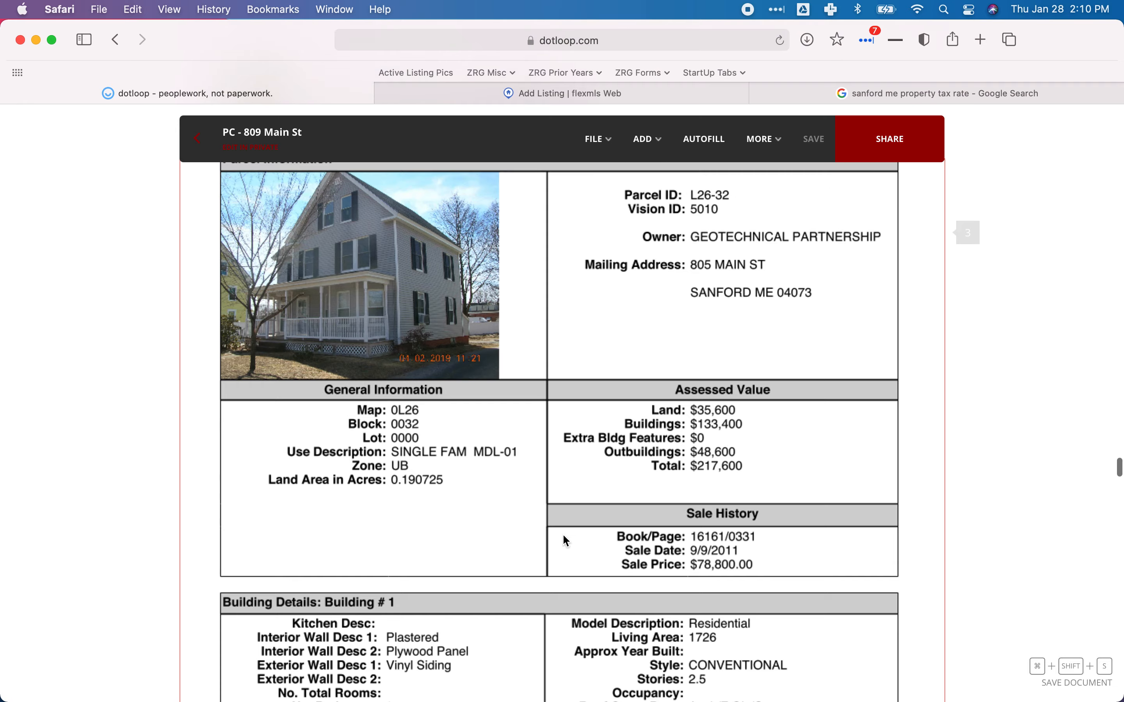
{"action": "scroll", "coordinate": [549, 539], "scroll_direction": "up", "scroll_amount": 5}
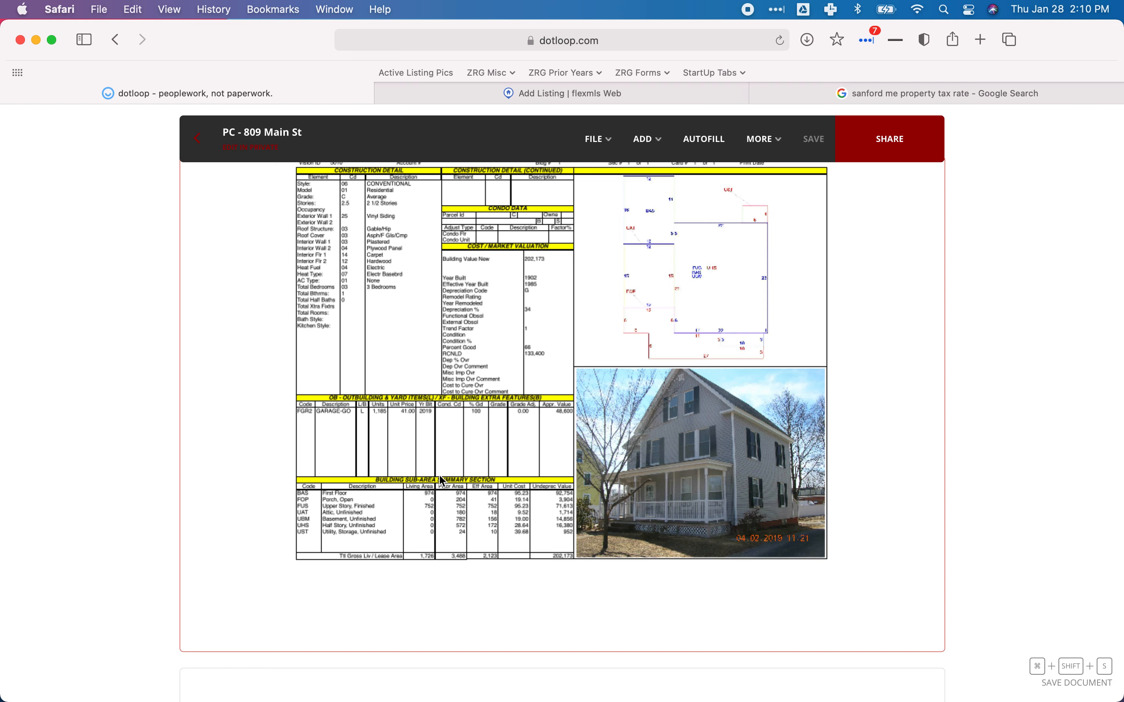
{"action": "scroll", "coordinate": [442, 465], "scroll_direction": "down", "scroll_amount": 15}
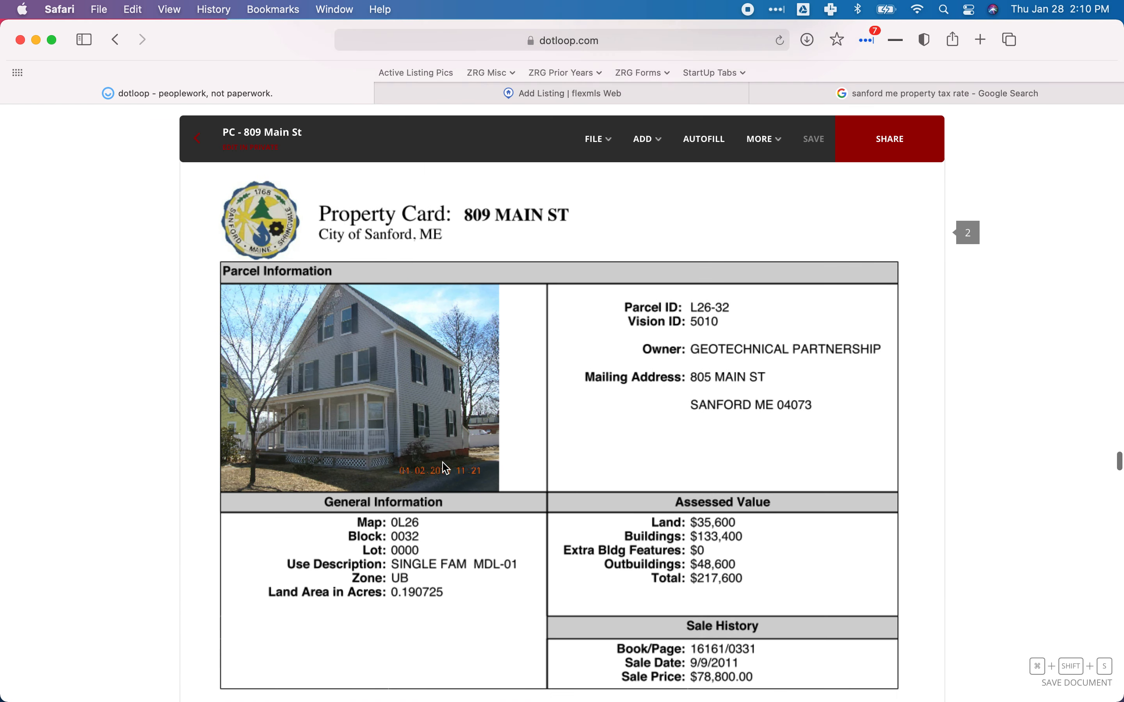
{"action": "scroll", "coordinate": [444, 467], "scroll_direction": "up", "scroll_amount": 10}
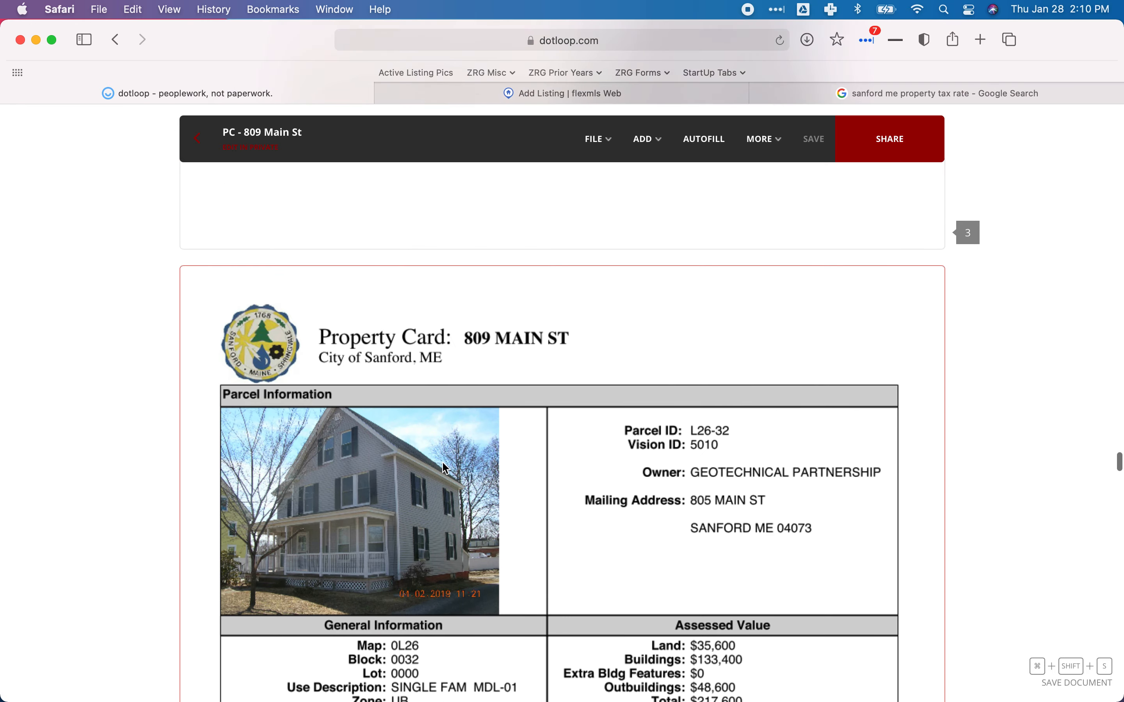
{"action": "scroll", "coordinate": [442, 463], "scroll_direction": "down", "scroll_amount": 10}
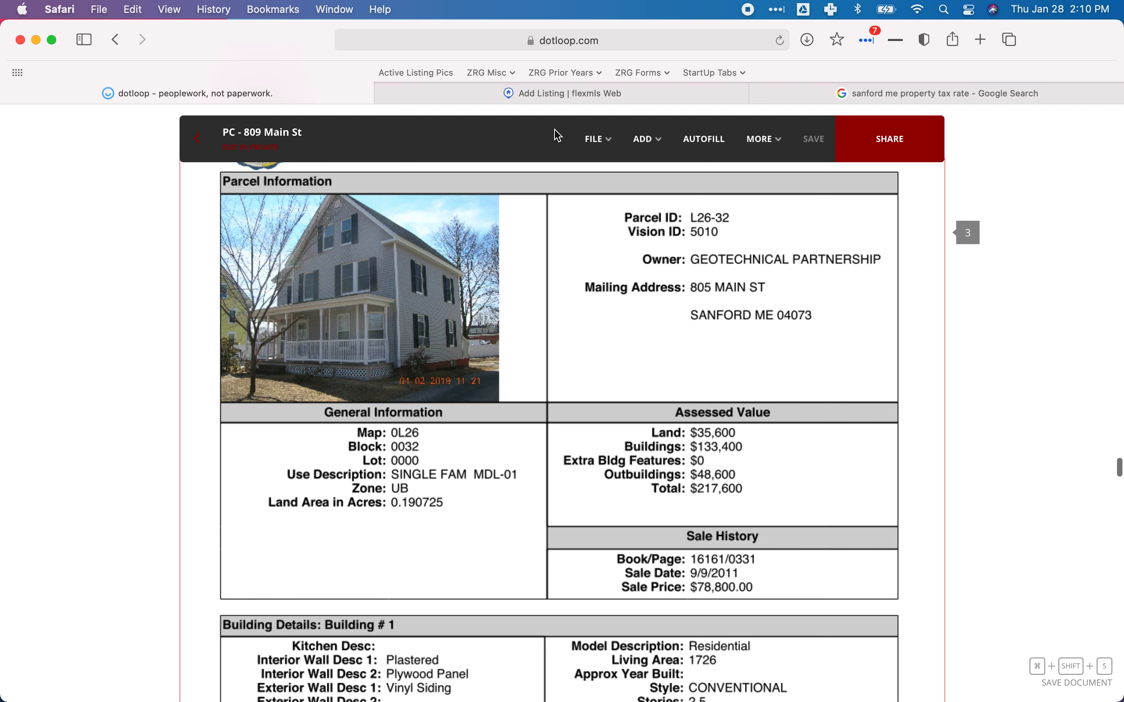
{"action": "left_click", "coordinate": [576, 92]}
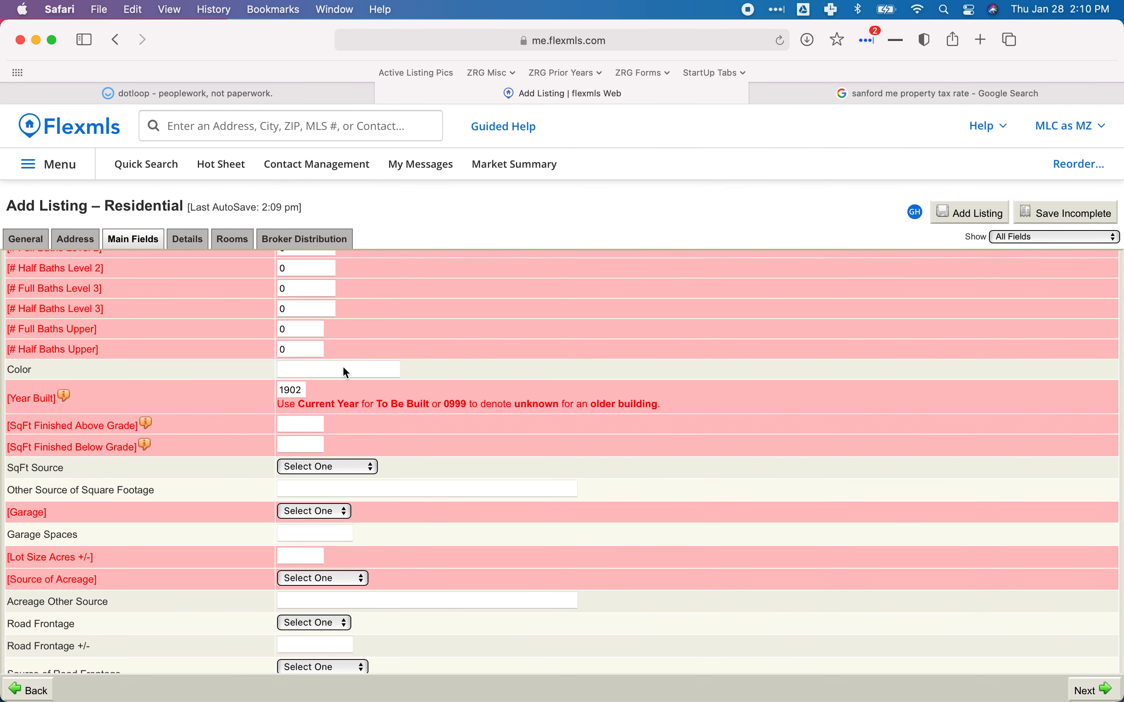
Enter 1726 sq ft above grade and 0 below grade, sourced from Public Records.
{"action": "left_click", "coordinate": [302, 424]}
{"action": "scroll", "coordinate": [304, 425], "scroll_direction": "up", "scroll_amount": 1}
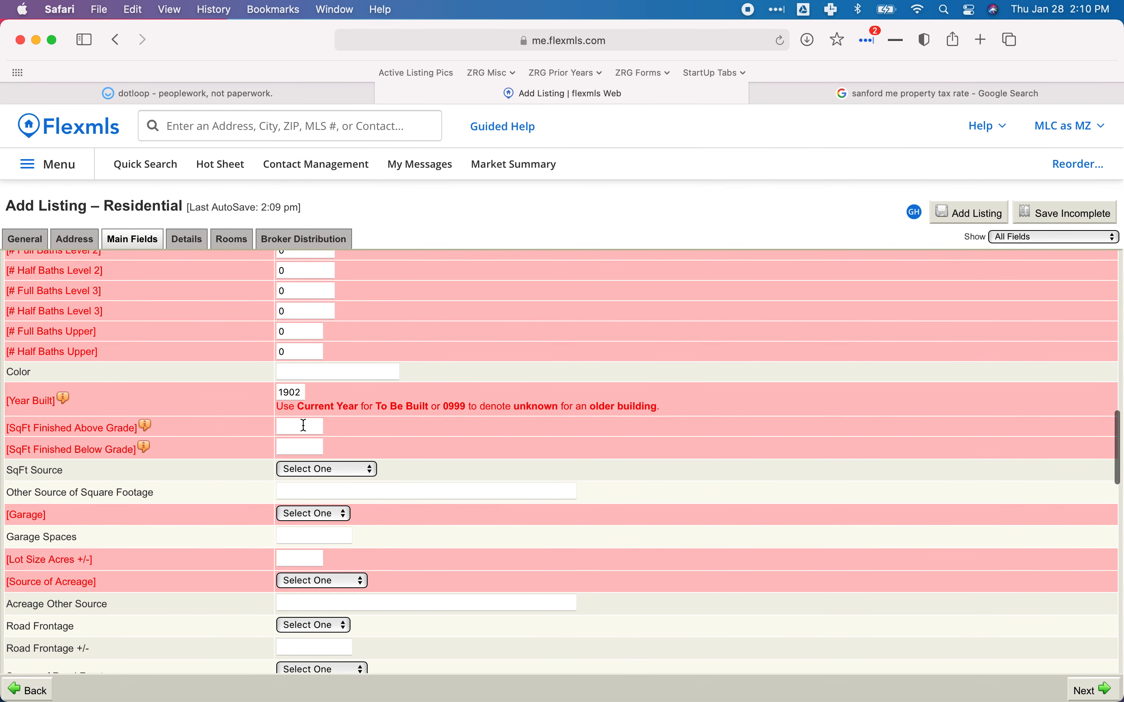
{"action": "type", "text": "1726"}
{"action": "key", "text": "Tab"}
{"action": "type", "text": "0"}
{"action": "key", "text": "Tab"}
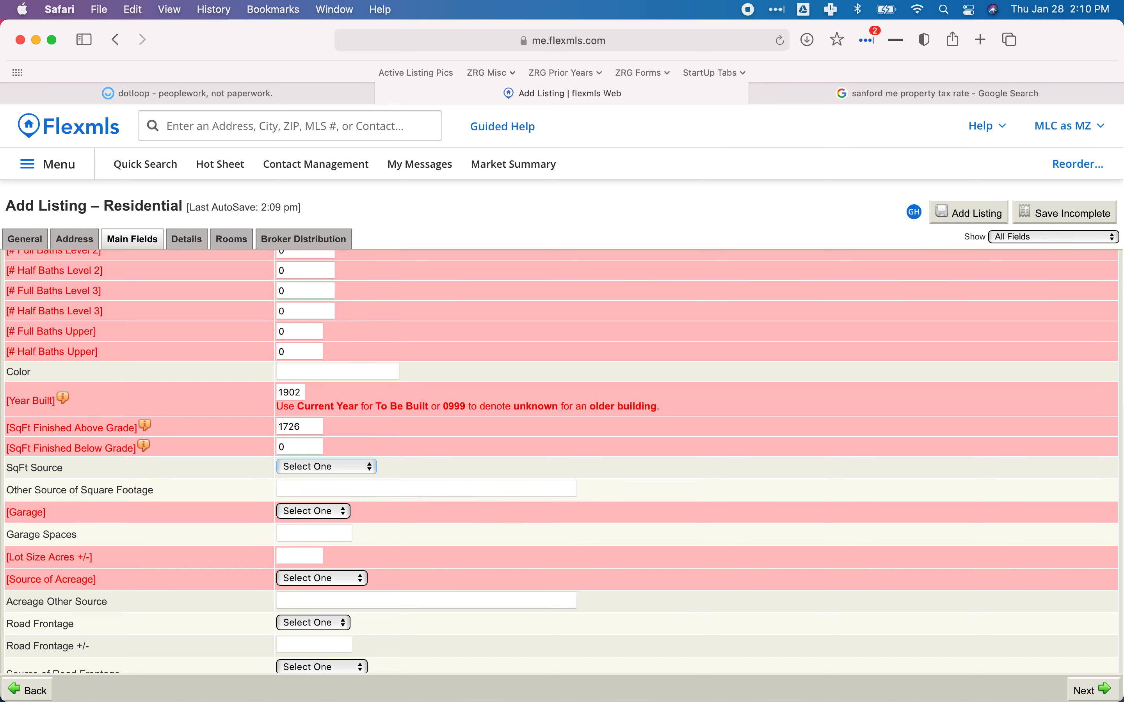
{"action": "left_click", "coordinate": [342, 470]}
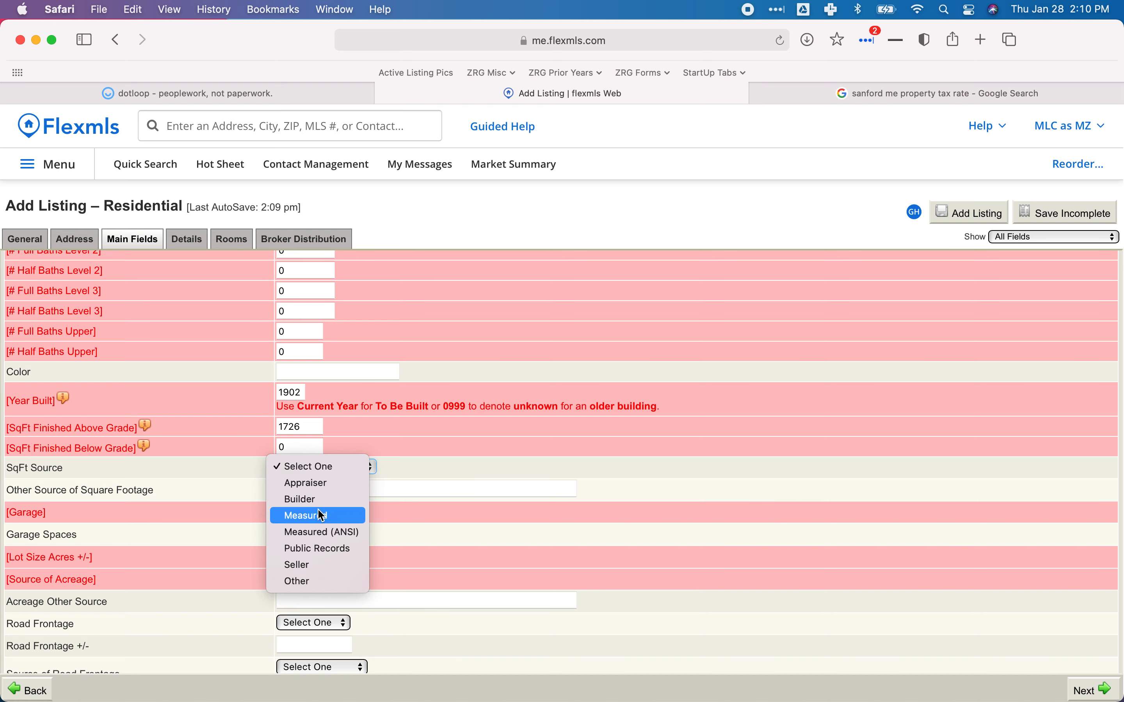
{"action": "left_click", "coordinate": [313, 550]}
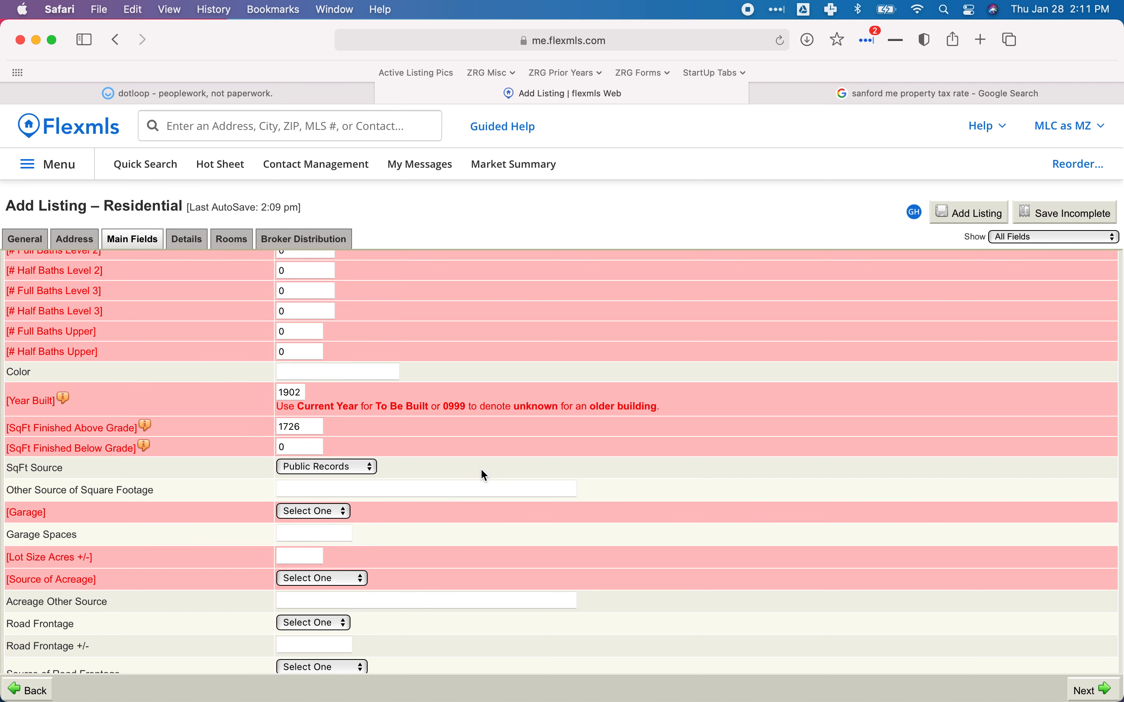
{"action": "scroll", "coordinate": [480, 469], "scroll_direction": "down", "scroll_amount": 3}
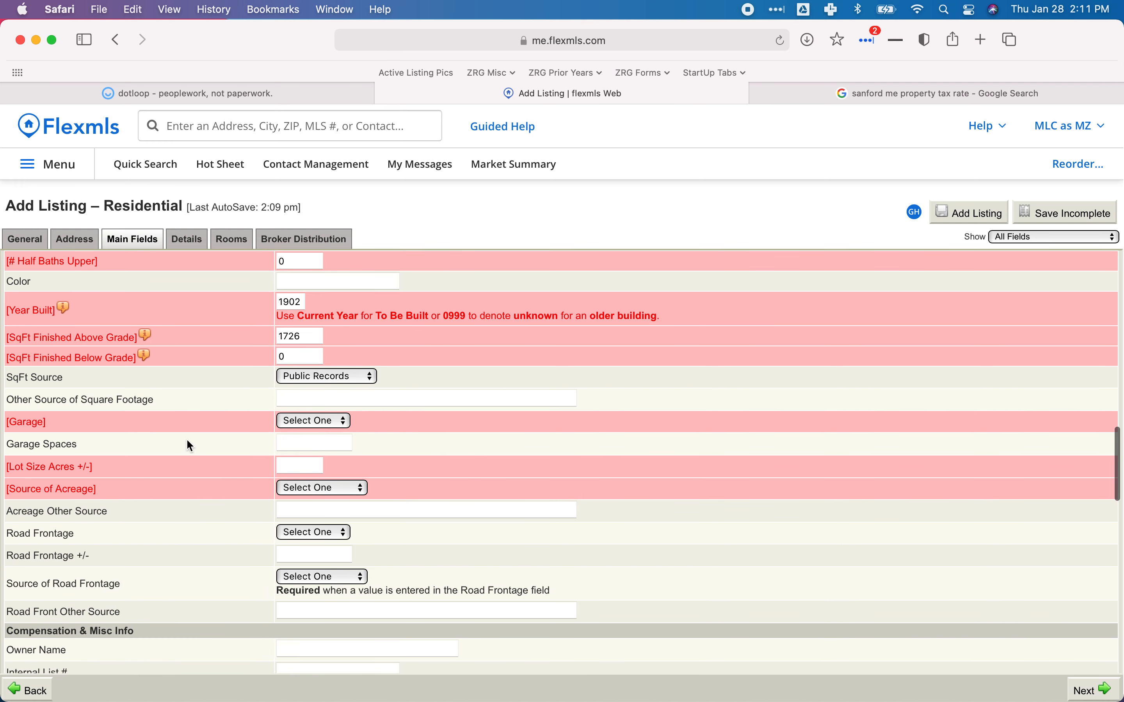
{"action": "left_click", "coordinate": [299, 98]}
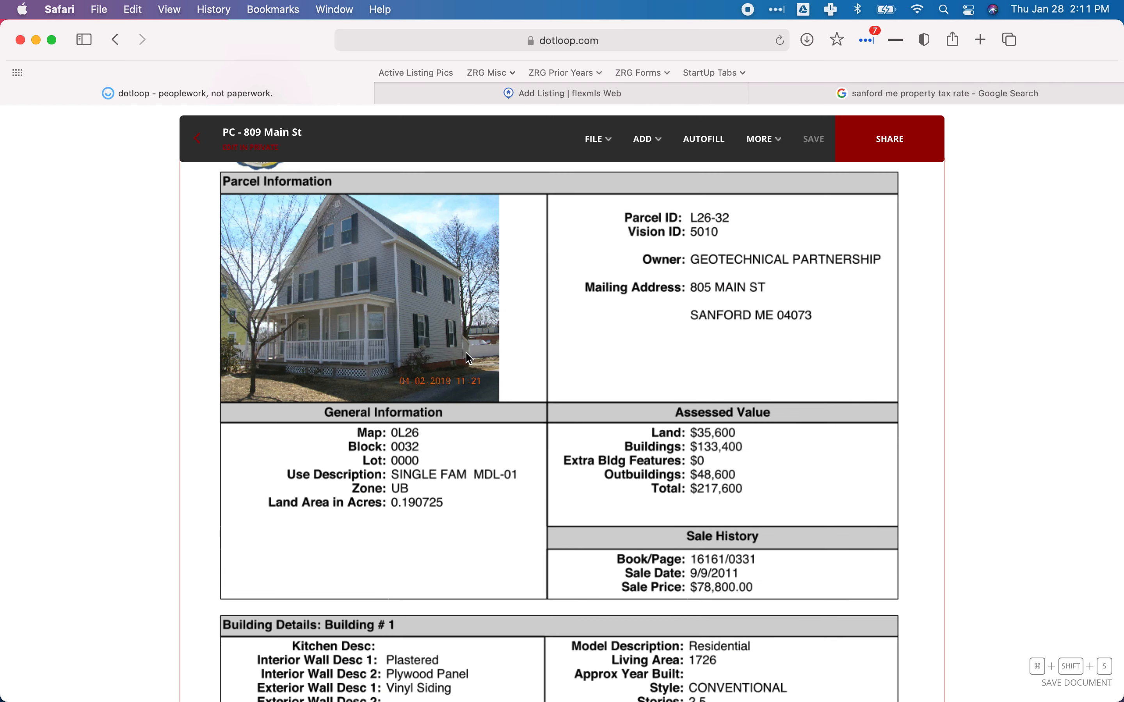
Scroll back up through the dotloop property card, deed and seller disclosure.
{"action": "scroll", "coordinate": [468, 358], "scroll_direction": "down", "scroll_amount": 3}
{"action": "scroll", "coordinate": [468, 358], "scroll_direction": "up", "scroll_amount": 5}
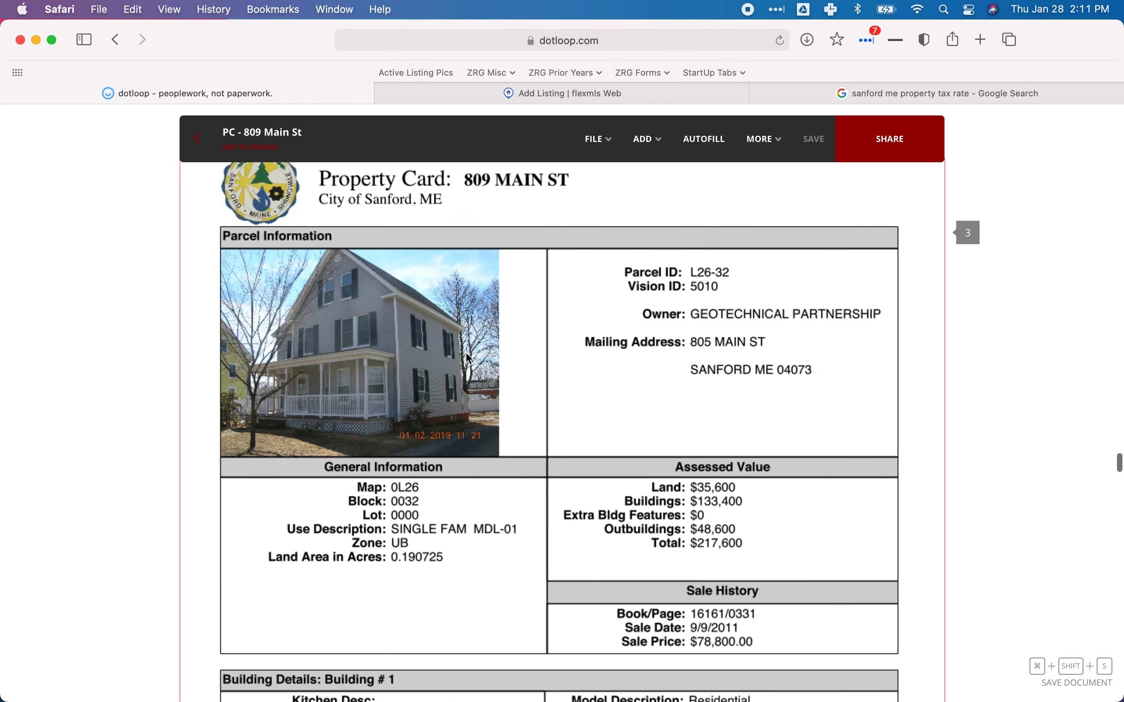
{"action": "scroll", "coordinate": [469, 358], "scroll_direction": "down", "scroll_amount": 5}
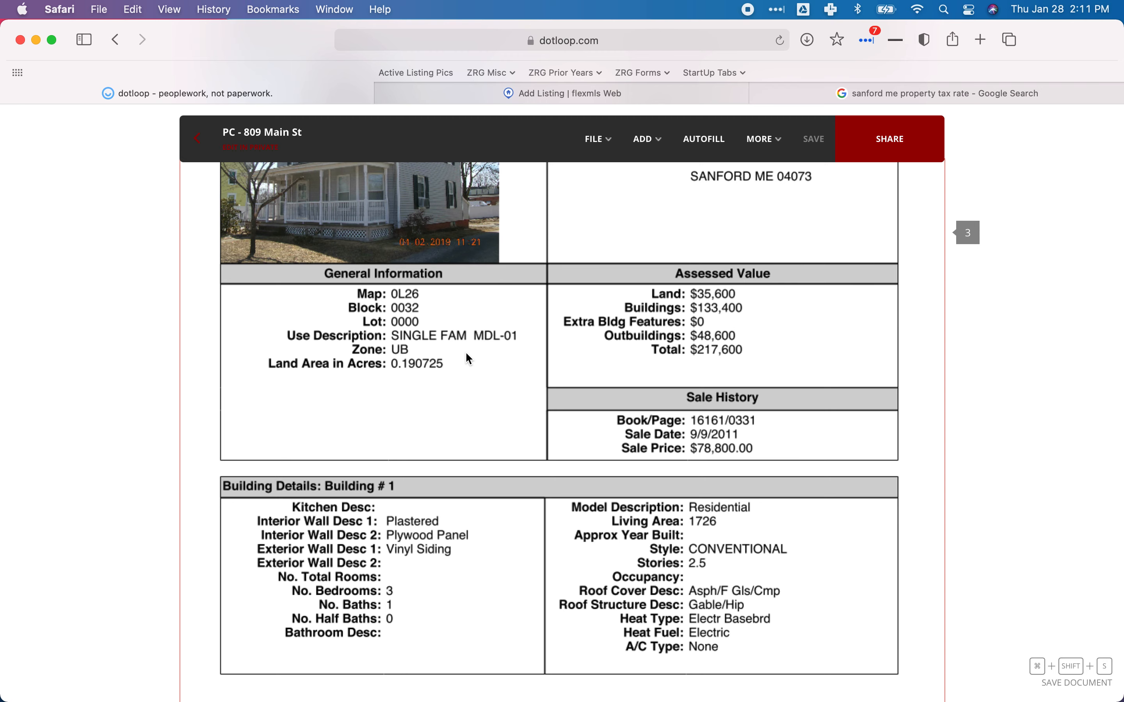
{"action": "scroll", "coordinate": [465, 354], "scroll_direction": "up", "scroll_amount": 10}
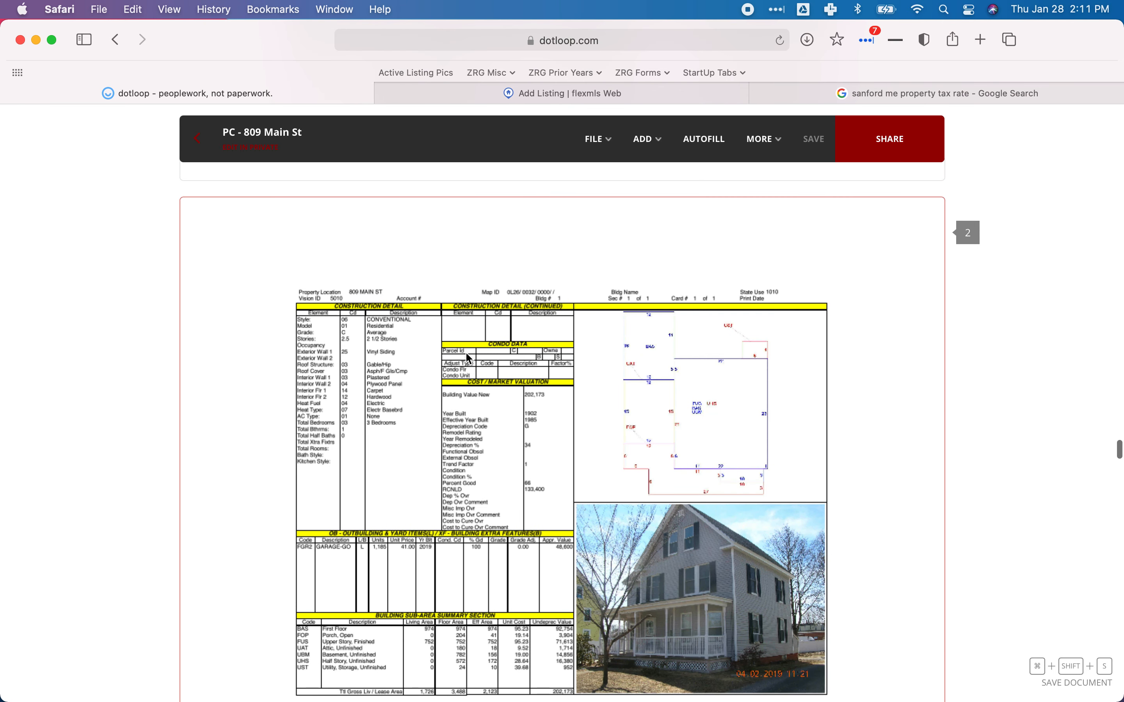
{"action": "scroll", "coordinate": [467, 354], "scroll_direction": "down", "scroll_amount": 3}
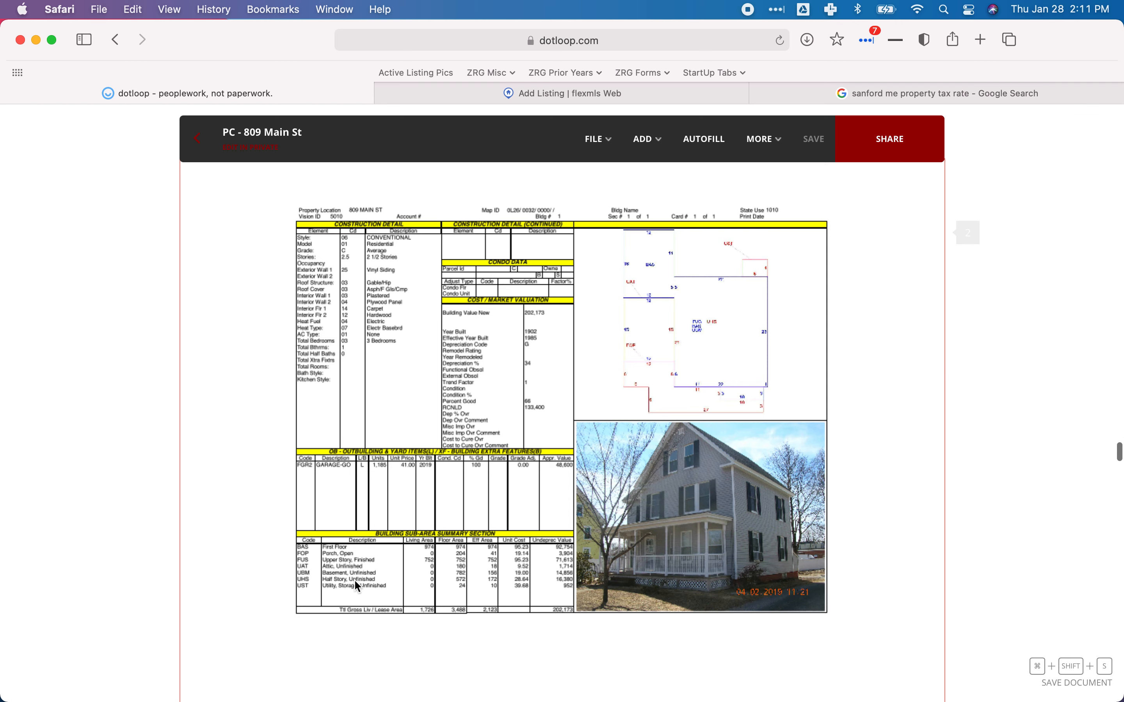
{"action": "scroll", "coordinate": [356, 581], "scroll_direction": "up", "scroll_amount": 1}
{"action": "scroll", "coordinate": [355, 580], "scroll_direction": "up", "scroll_amount": 1}
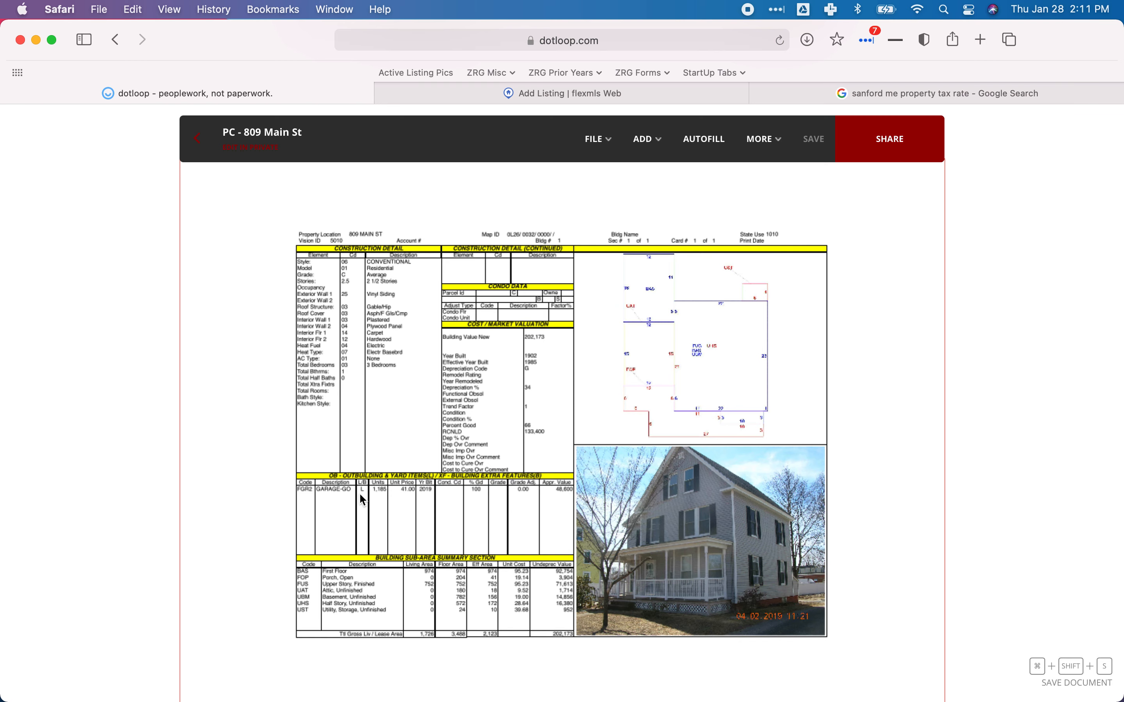
{"action": "scroll", "coordinate": [360, 495], "scroll_direction": "up", "scroll_amount": 1}
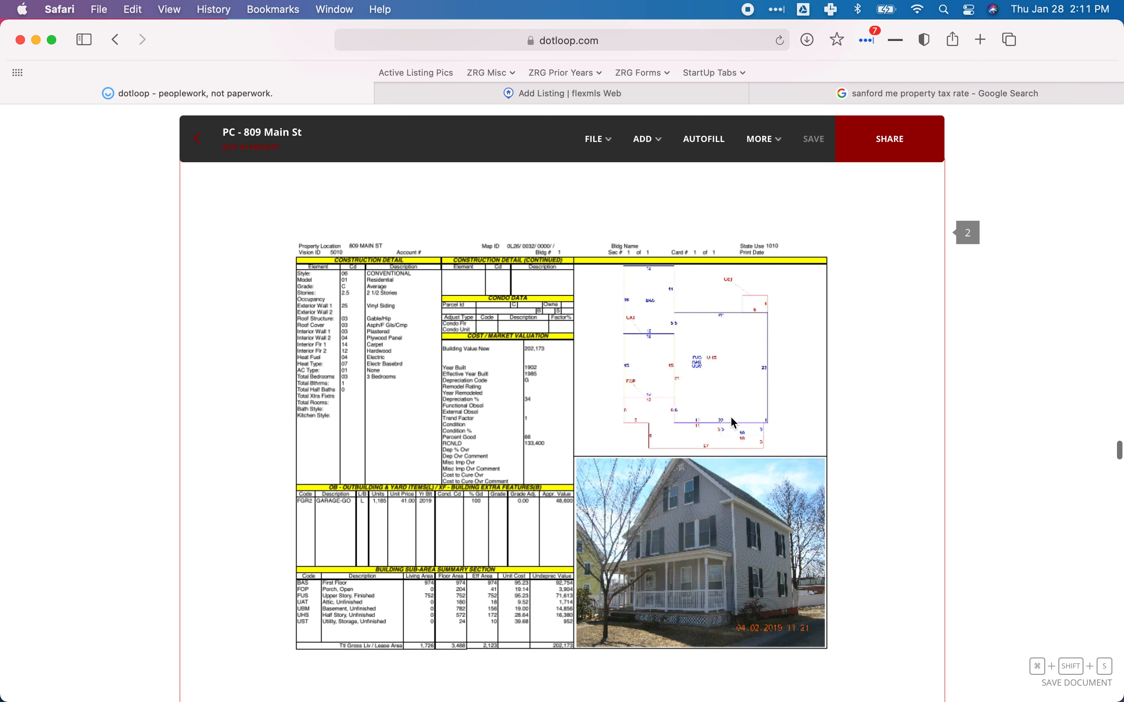
{"action": "scroll", "coordinate": [647, 483], "scroll_direction": "up", "scroll_amount": 10}
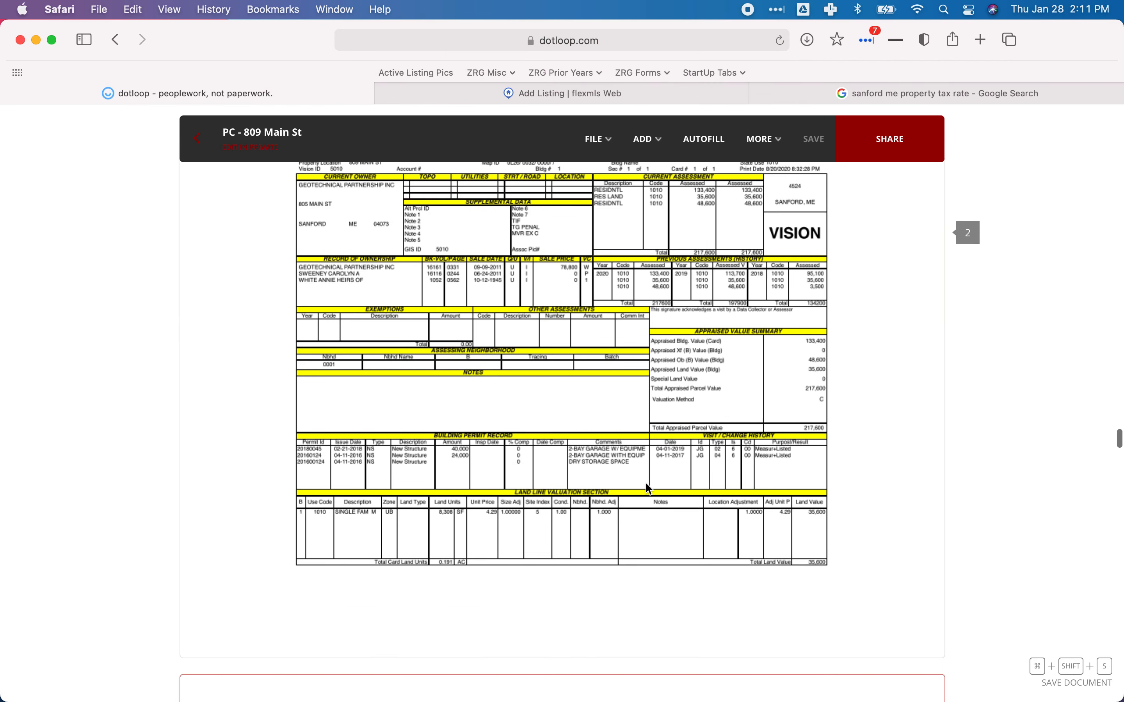
{"action": "scroll", "coordinate": [649, 489], "scroll_direction": "up", "scroll_amount": 5}
{"action": "scroll", "coordinate": [649, 488], "scroll_direction": "up", "scroll_amount": 15}
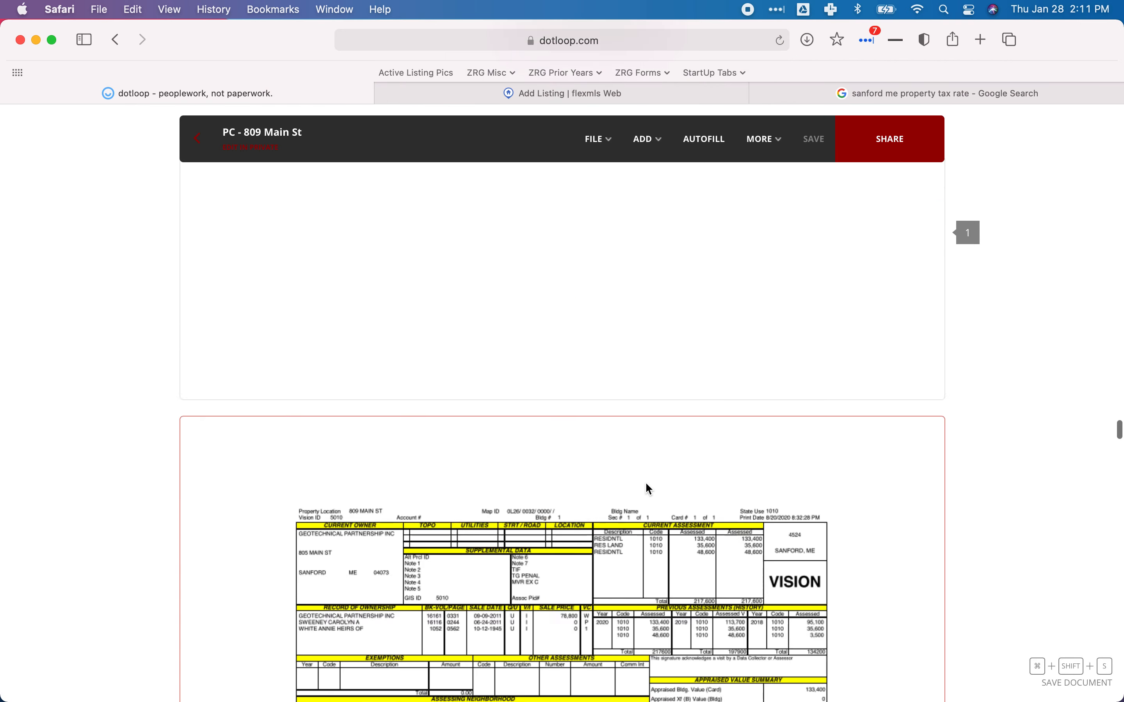
{"action": "scroll", "coordinate": [649, 489], "scroll_direction": "up", "scroll_amount": 20}
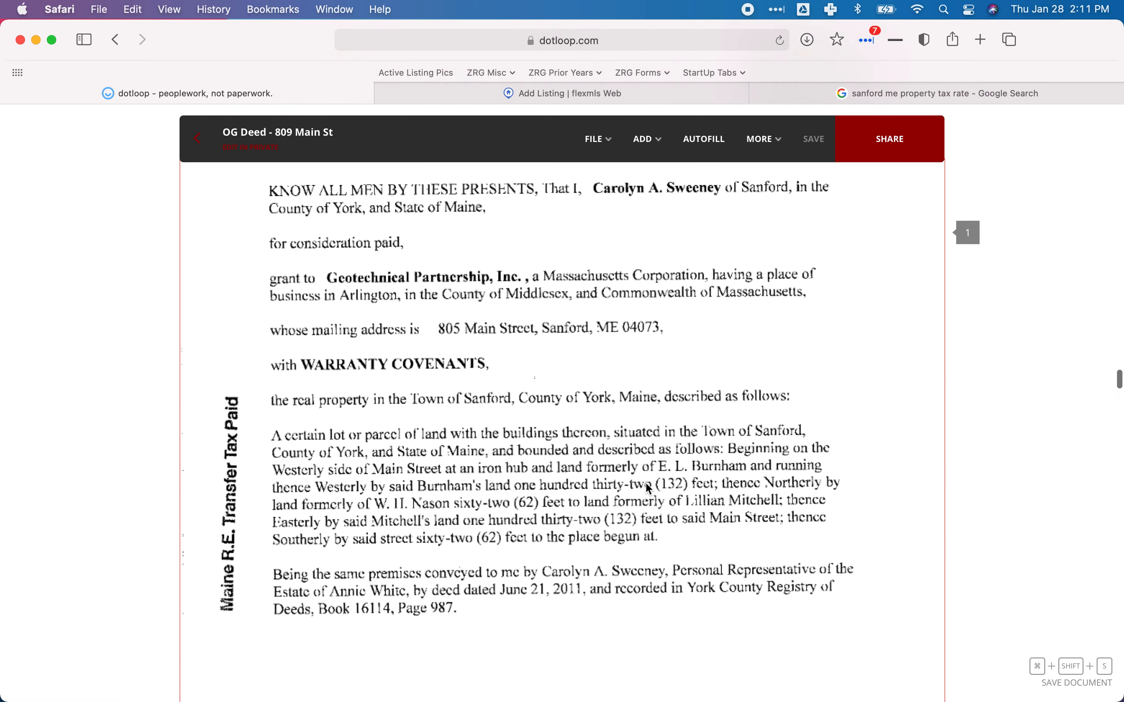
{"action": "scroll", "coordinate": [649, 488], "scroll_direction": "up", "scroll_amount": 20}
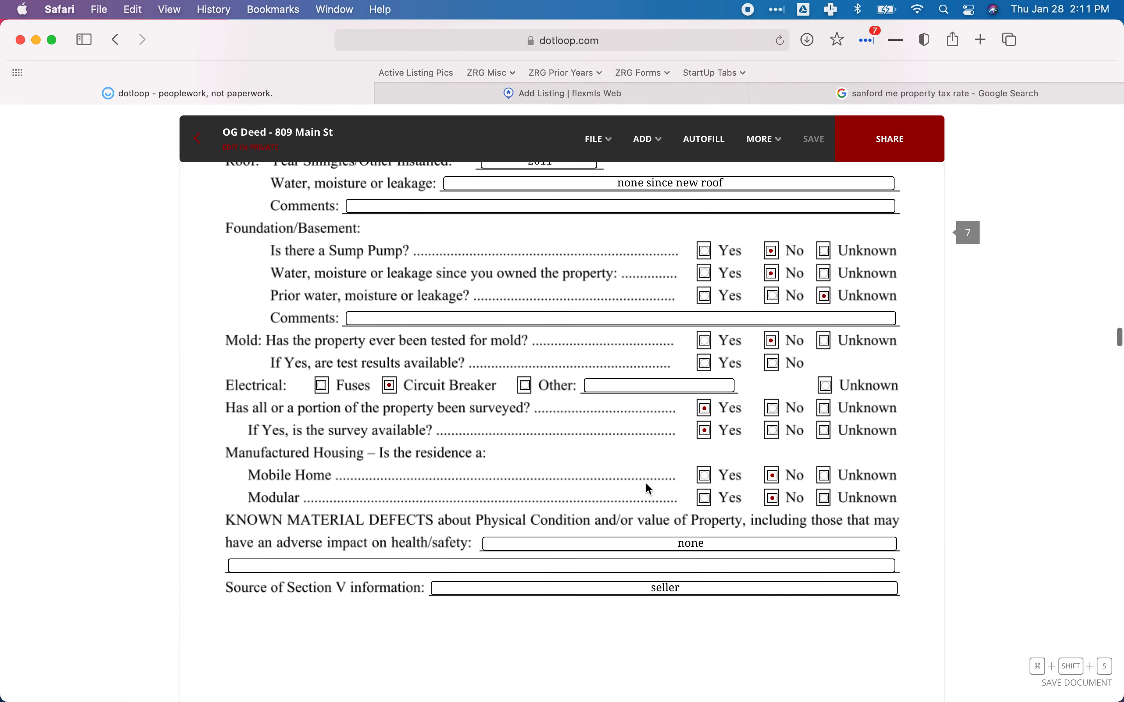
Scroll down to the garage permit entries on the property card, then return to Flexmls.
{"action": "scroll", "coordinate": [649, 489], "scroll_direction": "down", "scroll_amount": 20}
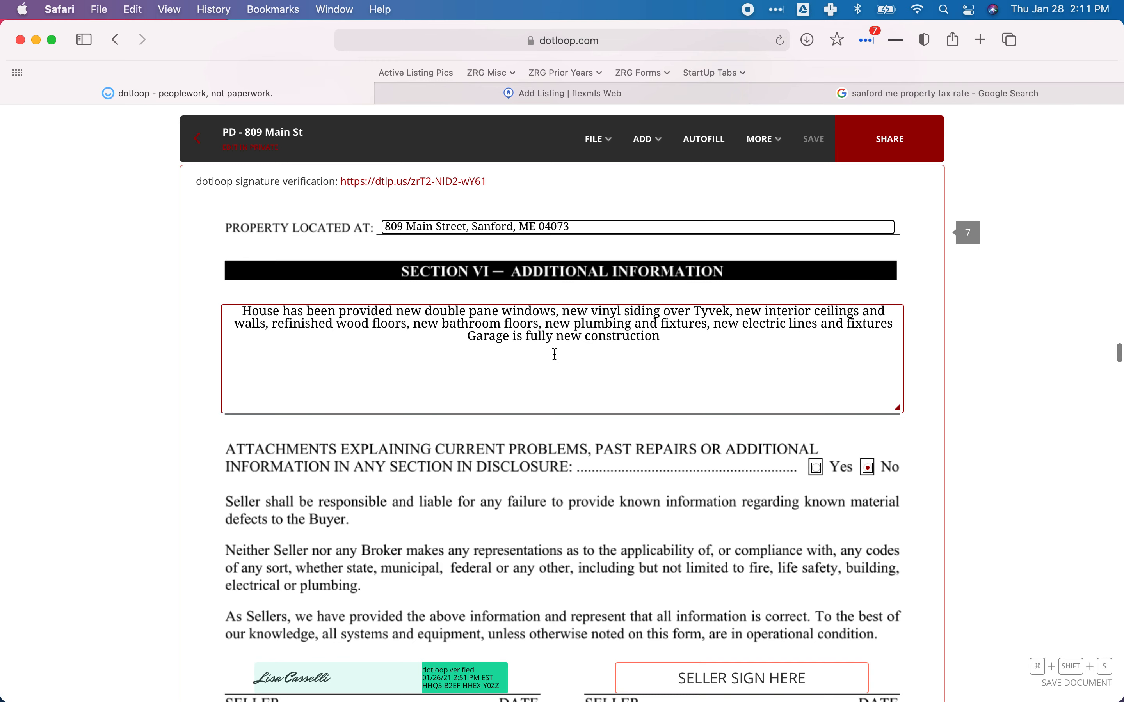
{"action": "scroll", "coordinate": [556, 354], "scroll_direction": "down", "scroll_amount": 20}
{"action": "scroll", "coordinate": [560, 354], "scroll_direction": "down", "scroll_amount": 20}
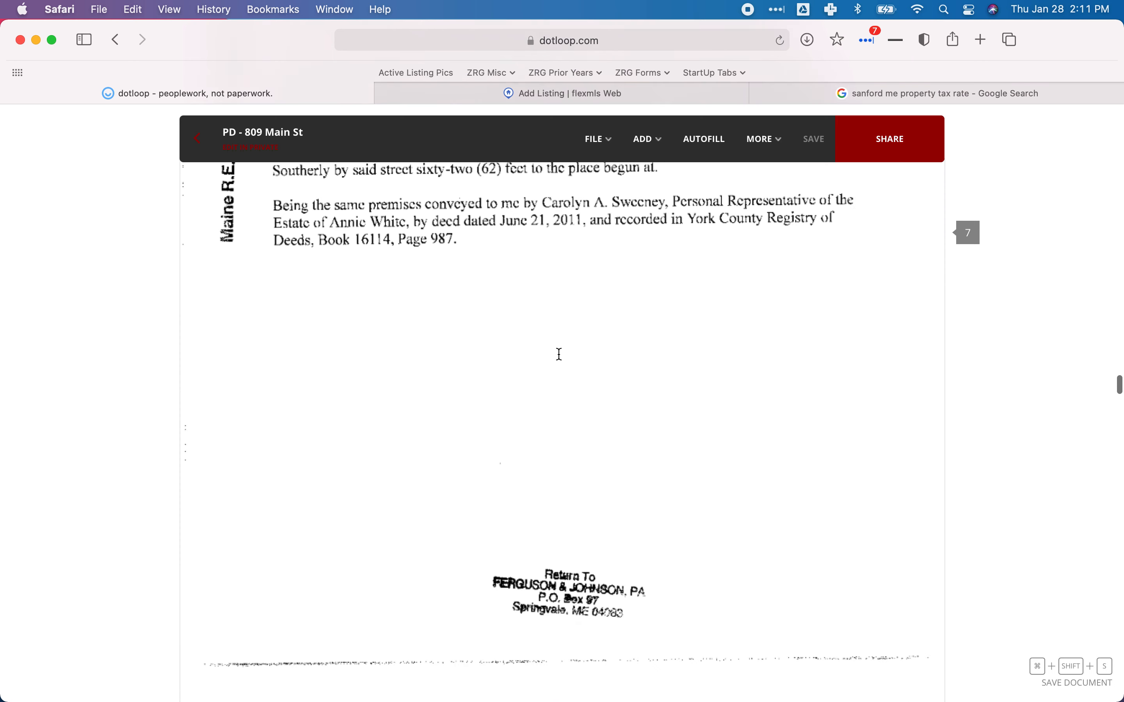
{"action": "scroll", "coordinate": [560, 354], "scroll_direction": "down", "scroll_amount": 10}
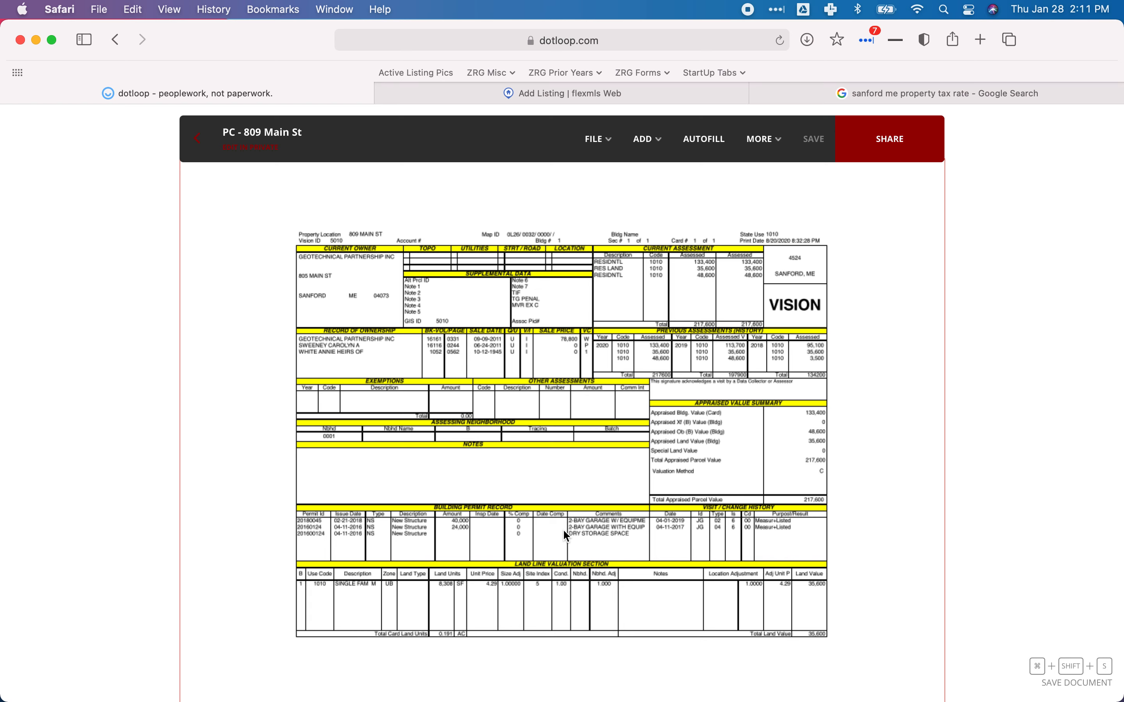
{"action": "left_click", "coordinate": [557, 93]}
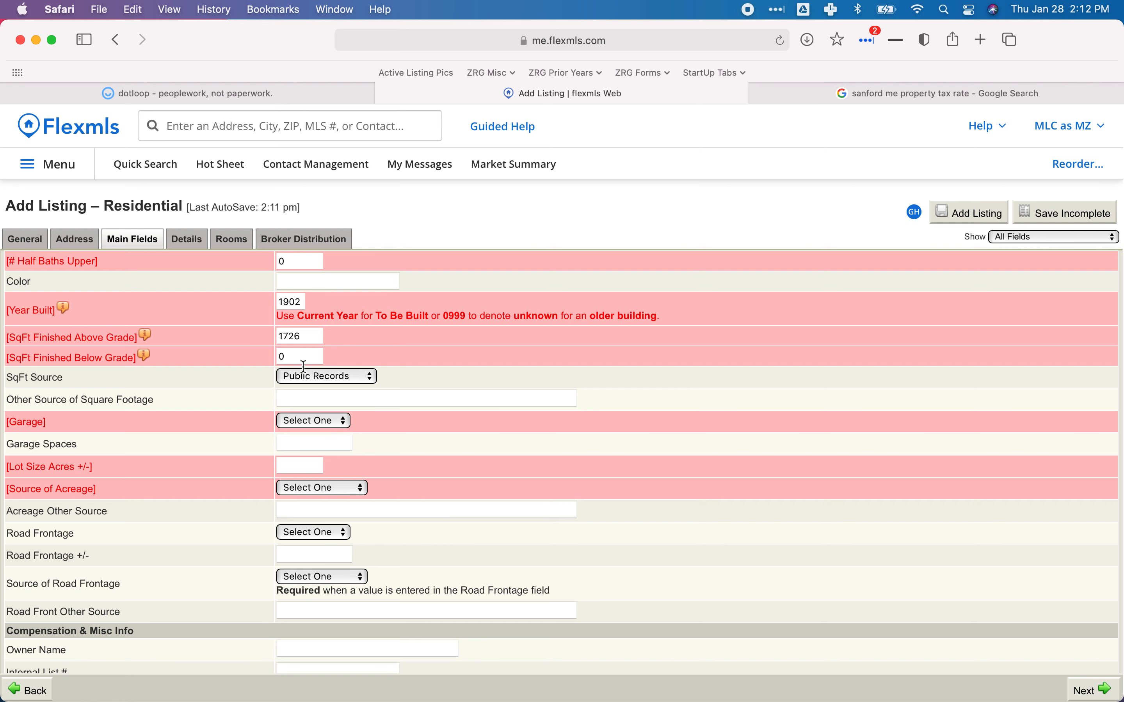
Set Garage to Yes with 2 garage spaces.
{"action": "left_click", "coordinate": [312, 422]}
{"action": "left_click", "coordinate": [298, 452]}
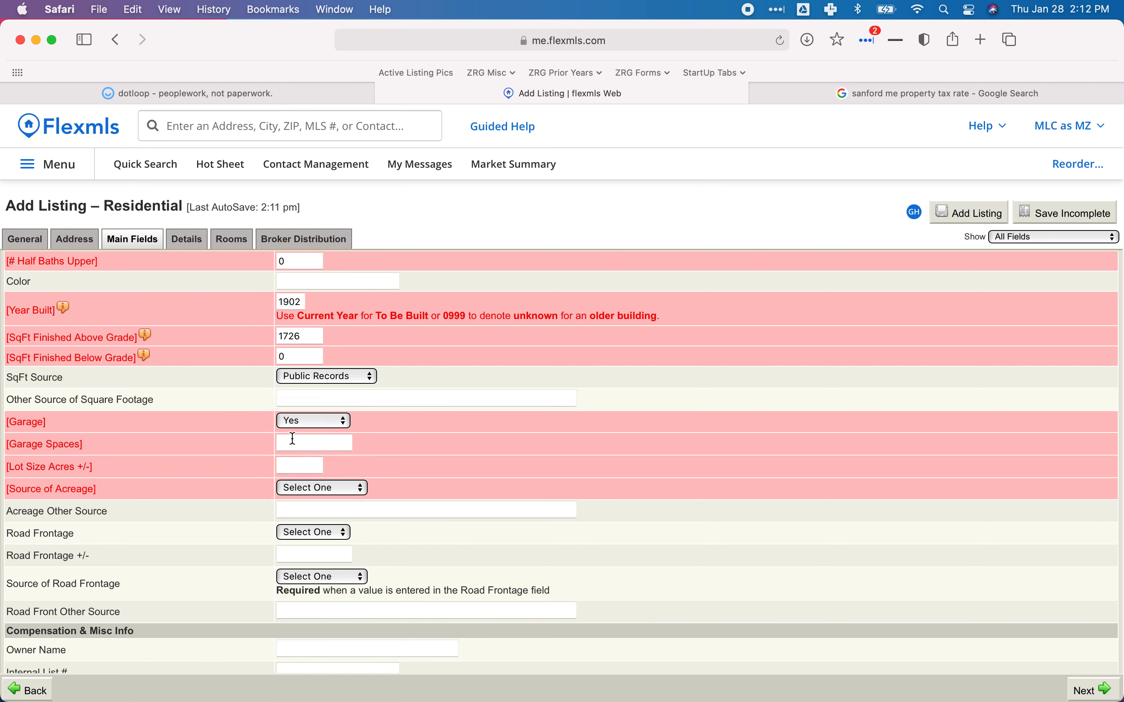
{"action": "type", "text": "2"}
{"action": "key", "text": "Tab"}
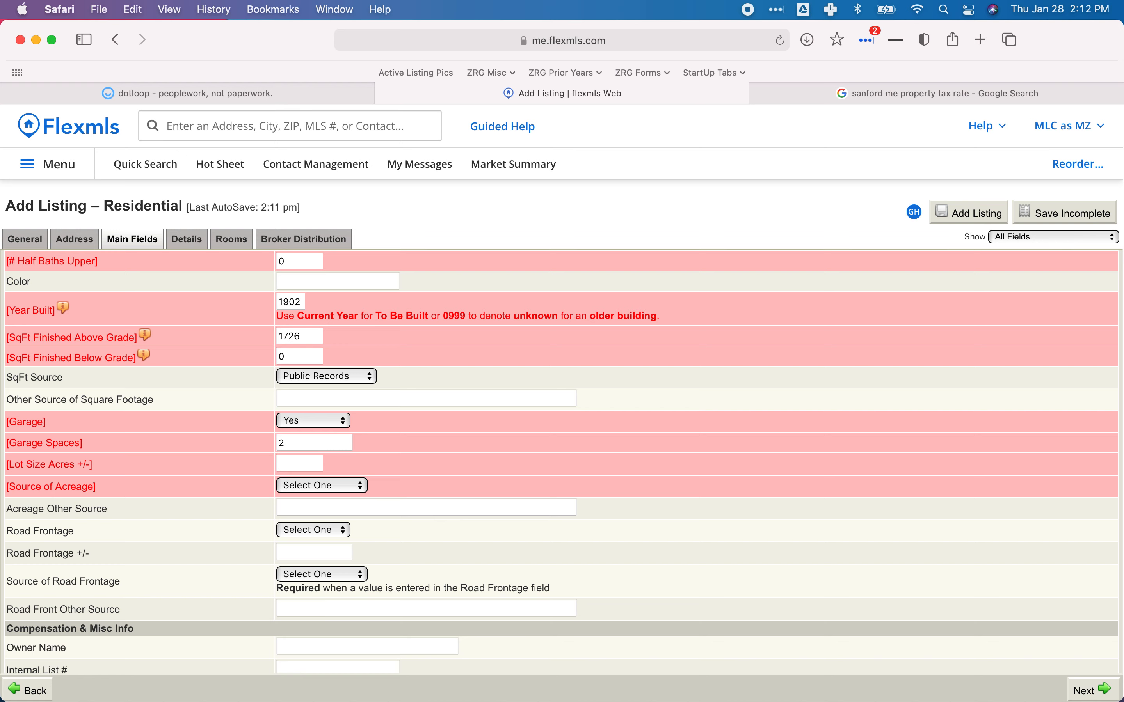
Check the dotloop property card, then enter .191 lot acres sourced from Public Records.
{"action": "left_click", "coordinate": [269, 96]}
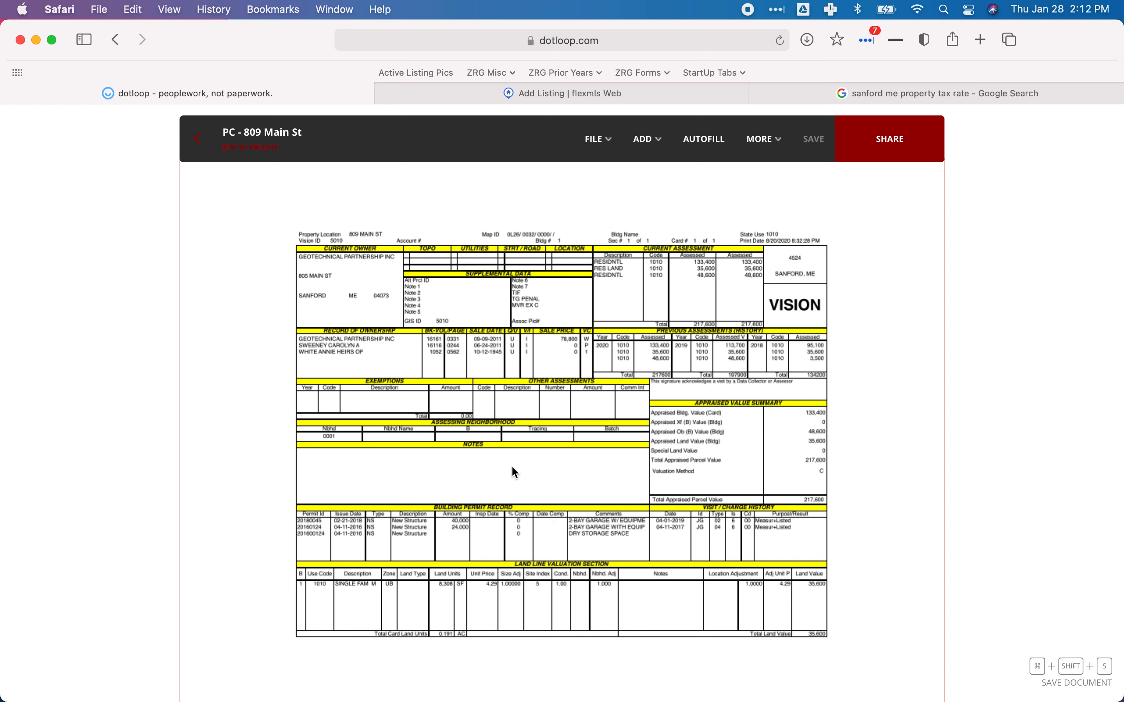
{"action": "scroll", "coordinate": [515, 472], "scroll_direction": "down", "scroll_amount": 2}
{"action": "scroll", "coordinate": [513, 469], "scroll_direction": "down", "scroll_amount": 3}
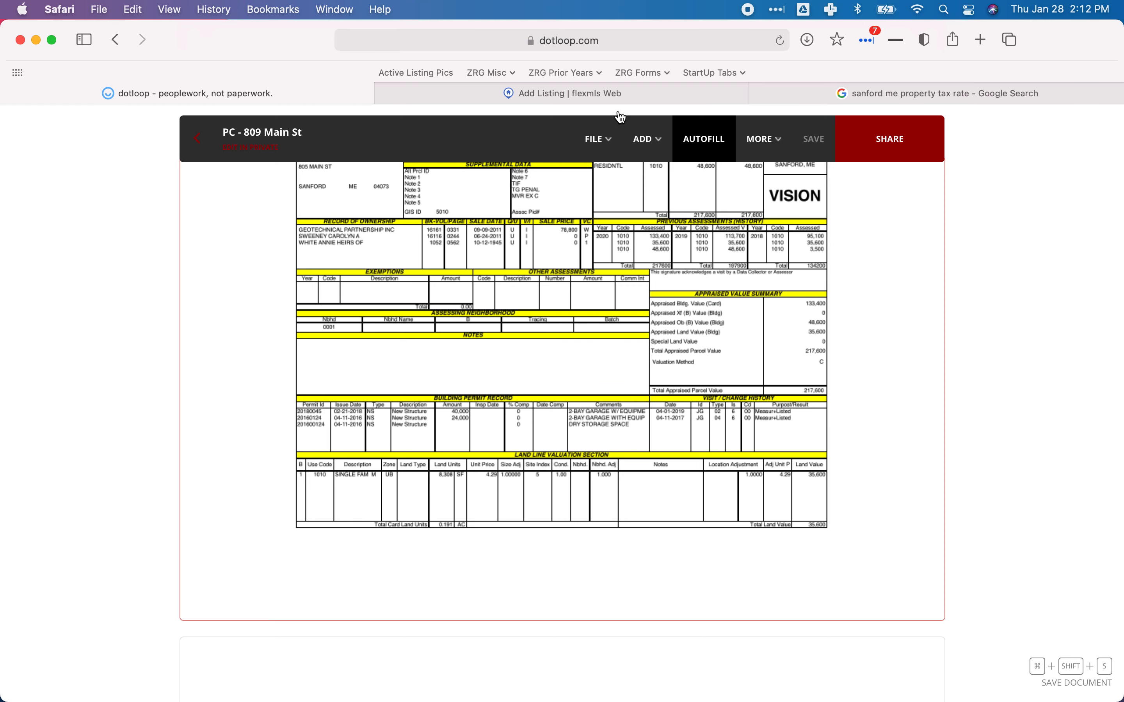
{"action": "left_click", "coordinate": [676, 97]}
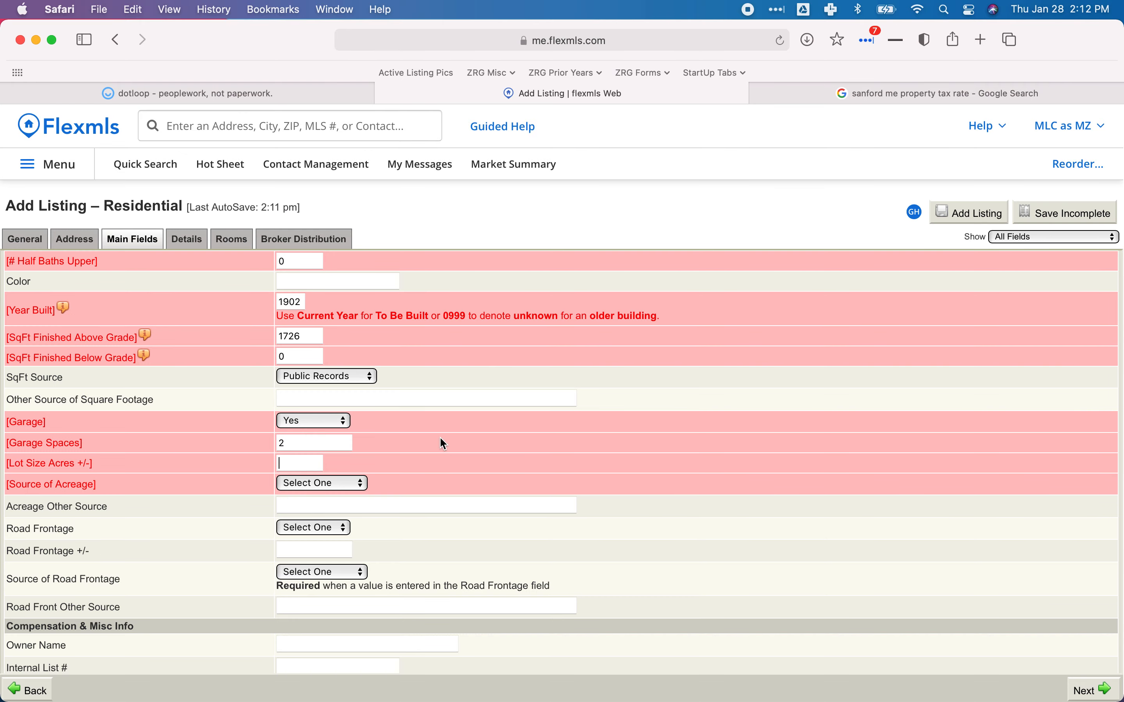
{"action": "type", "text": "191"}
{"action": "left_click", "coordinate": [303, 488]}
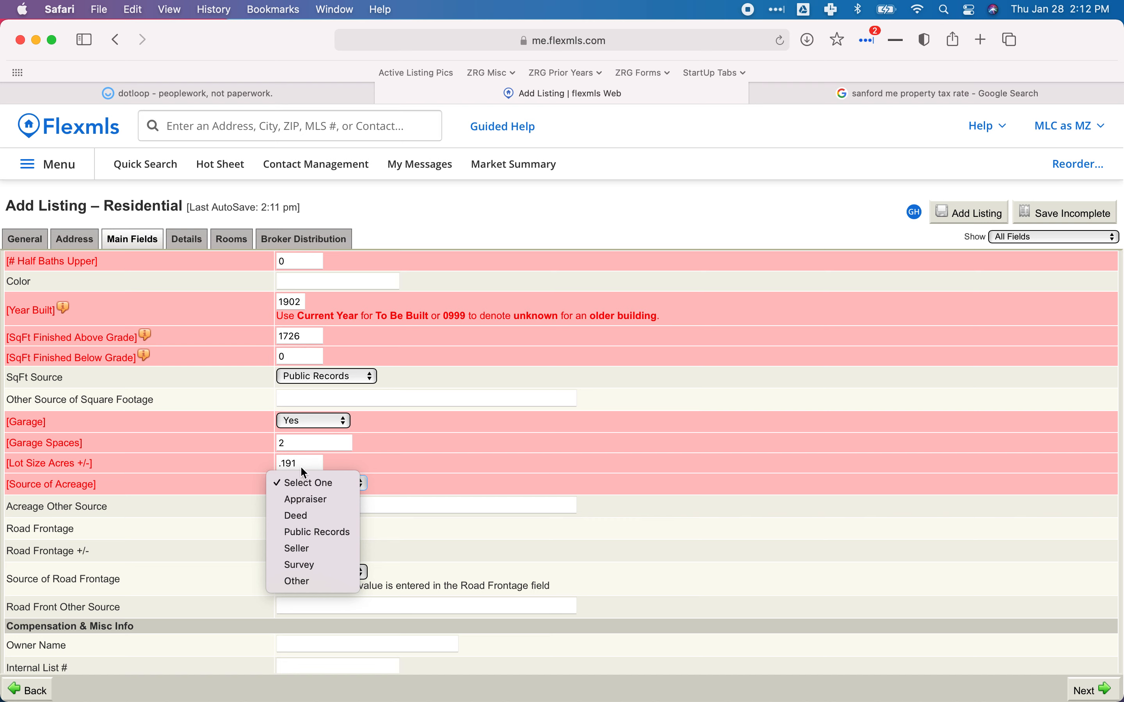
{"action": "left_click", "coordinate": [318, 532]}
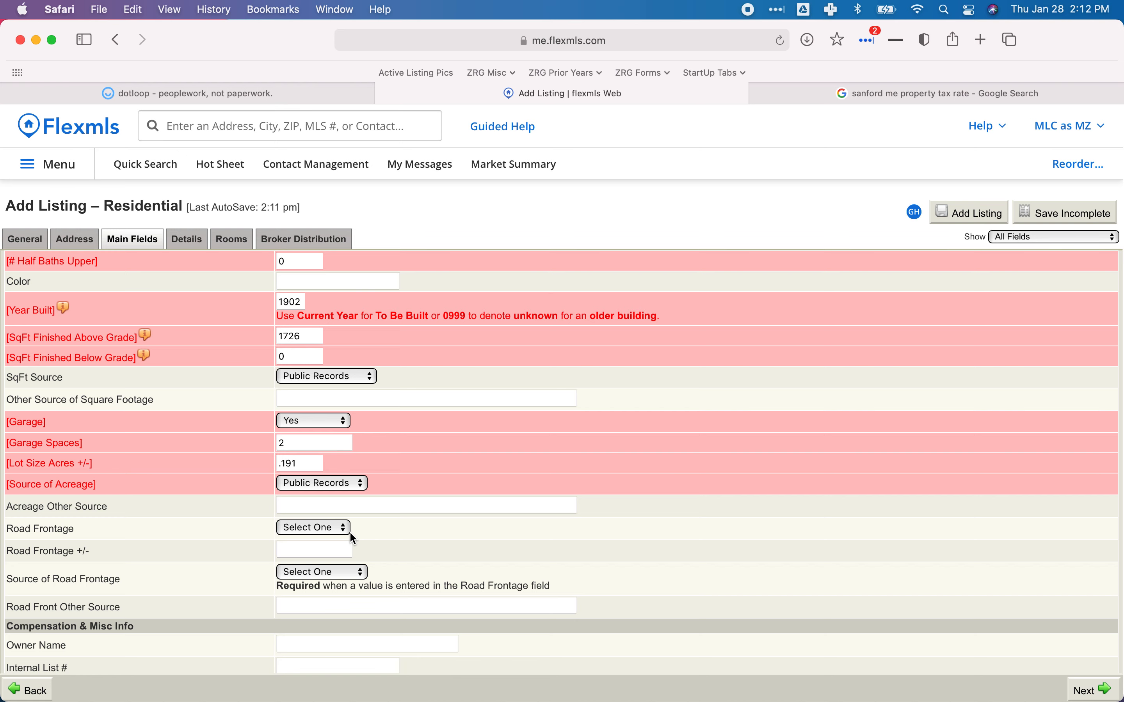
{"action": "left_click", "coordinate": [236, 95]}
{"action": "scroll", "coordinate": [396, 320], "scroll_direction": "down", "scroll_amount": 10}
{"action": "scroll", "coordinate": [398, 326], "scroll_direction": "down", "scroll_amount": 20}
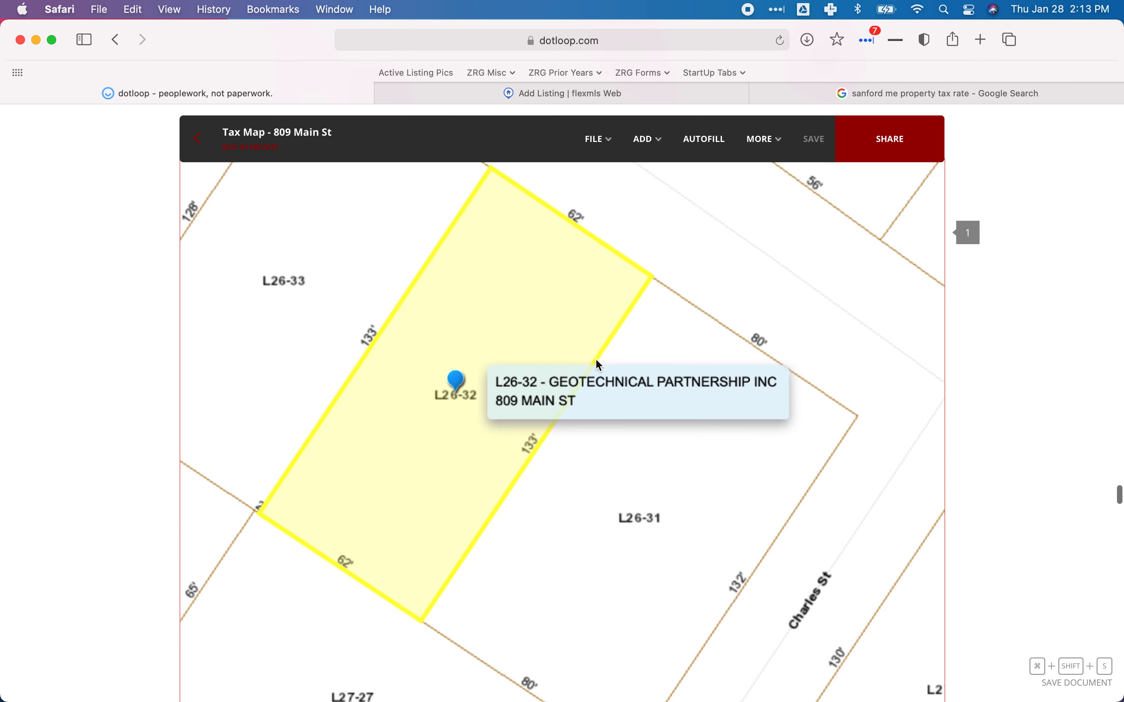
Back in Flexmls, set Road Frontage to Yes.
{"action": "scroll", "coordinate": [557, 365], "scroll_direction": "up", "scroll_amount": 2}
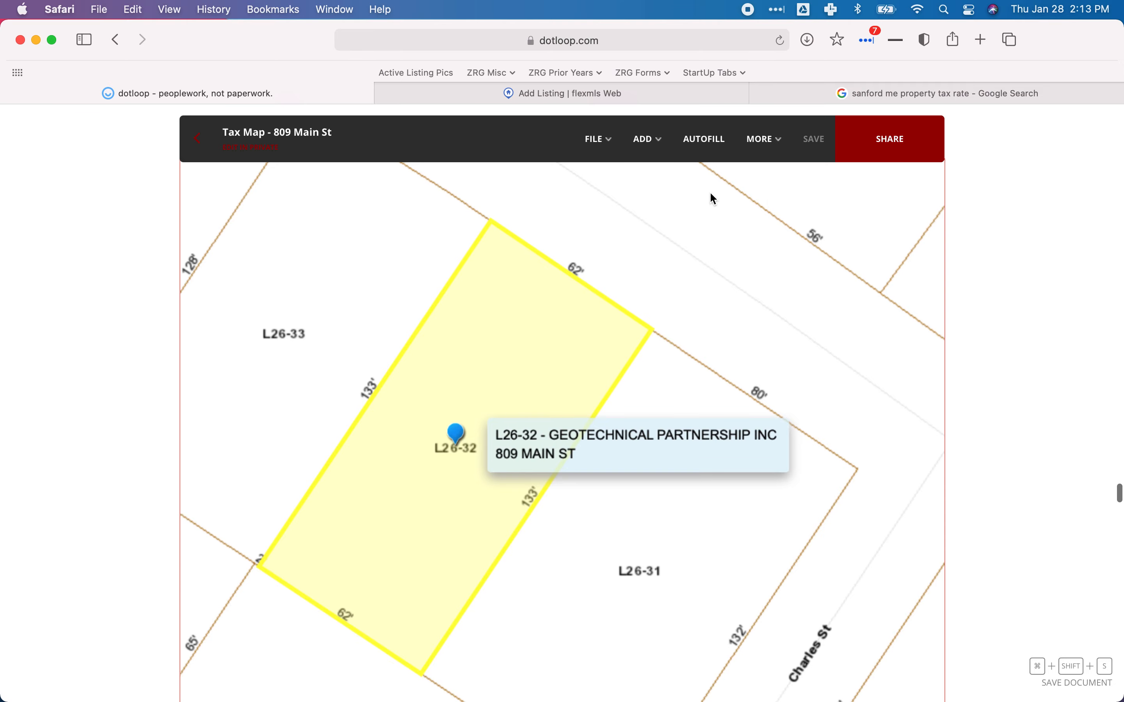
{"action": "left_click", "coordinate": [681, 91]}
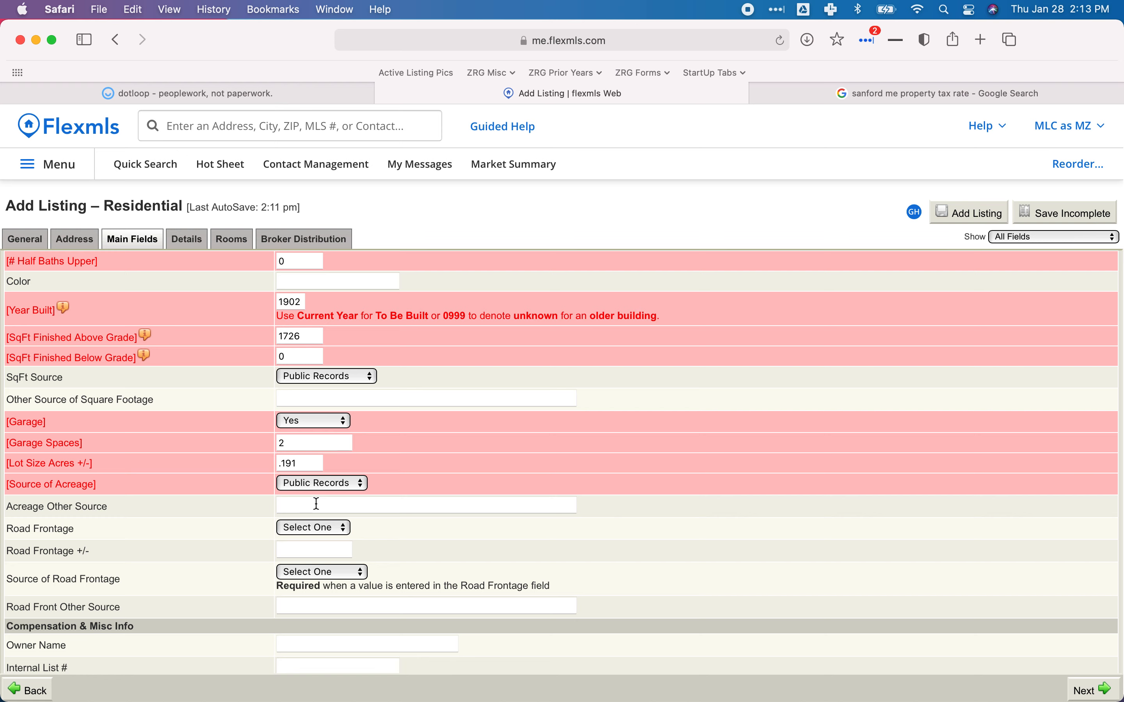
{"action": "left_click", "coordinate": [306, 527]}
{"action": "key", "text": "Escape"}
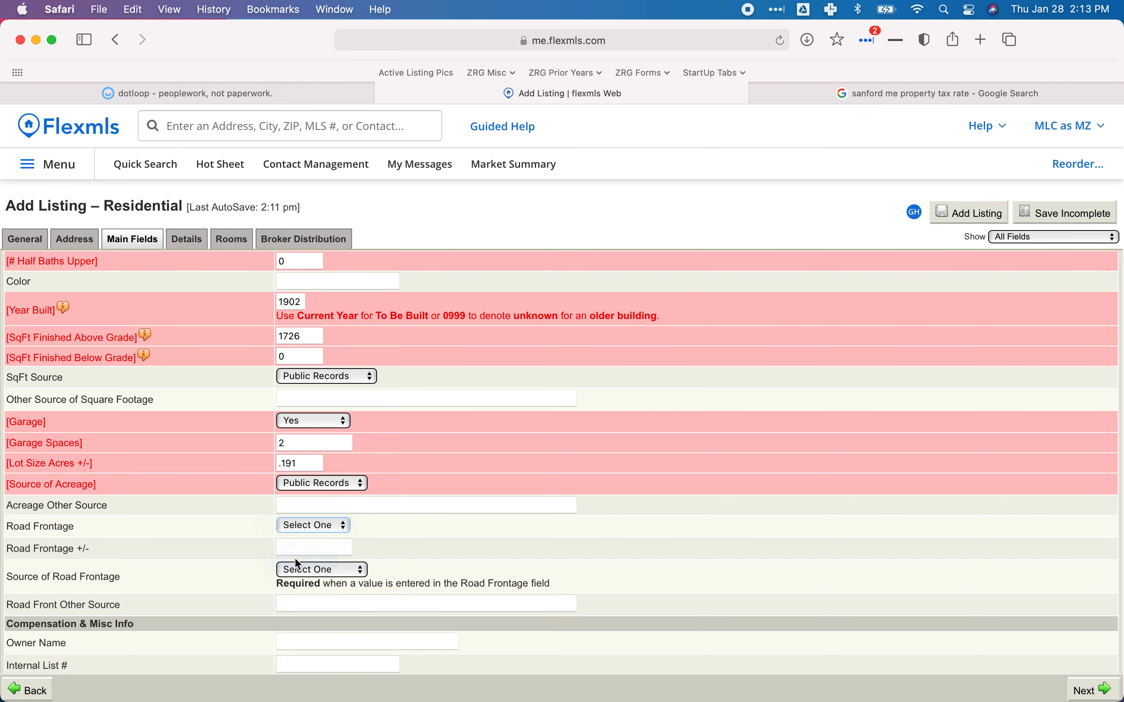
{"action": "key", "text": "y"}
{"action": "scroll", "coordinate": [487, 543], "scroll_direction": "down", "scroll_amount": 1}
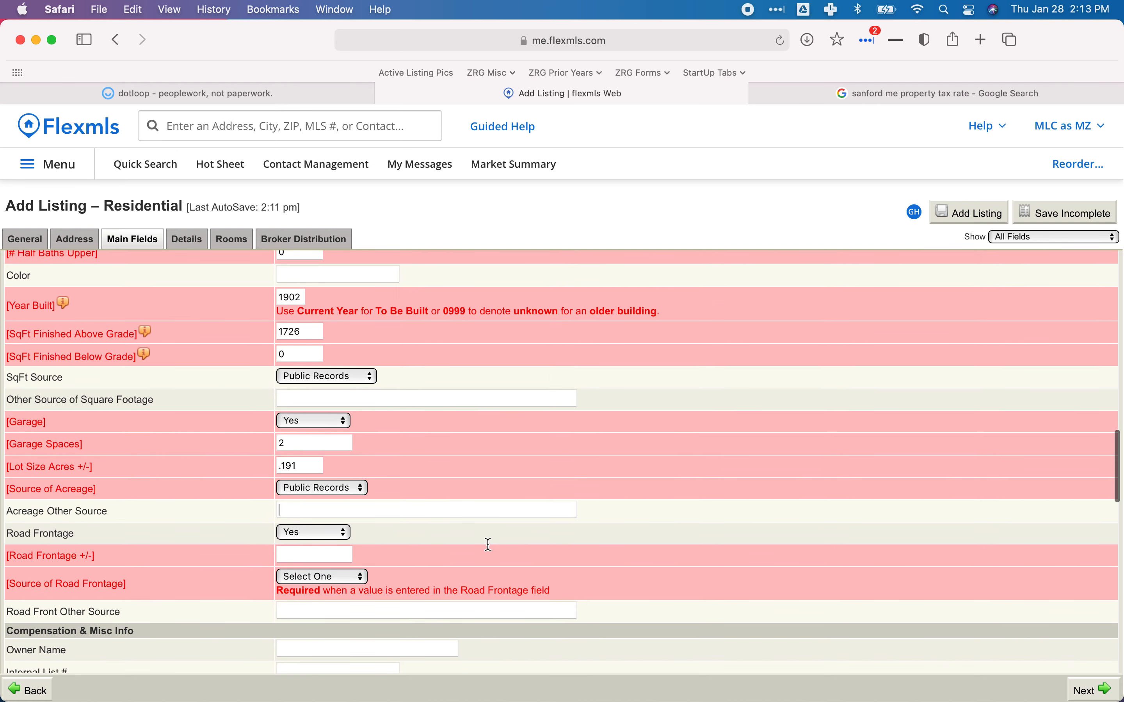
{"action": "scroll", "coordinate": [487, 543], "scroll_direction": "down", "scroll_amount": 3}
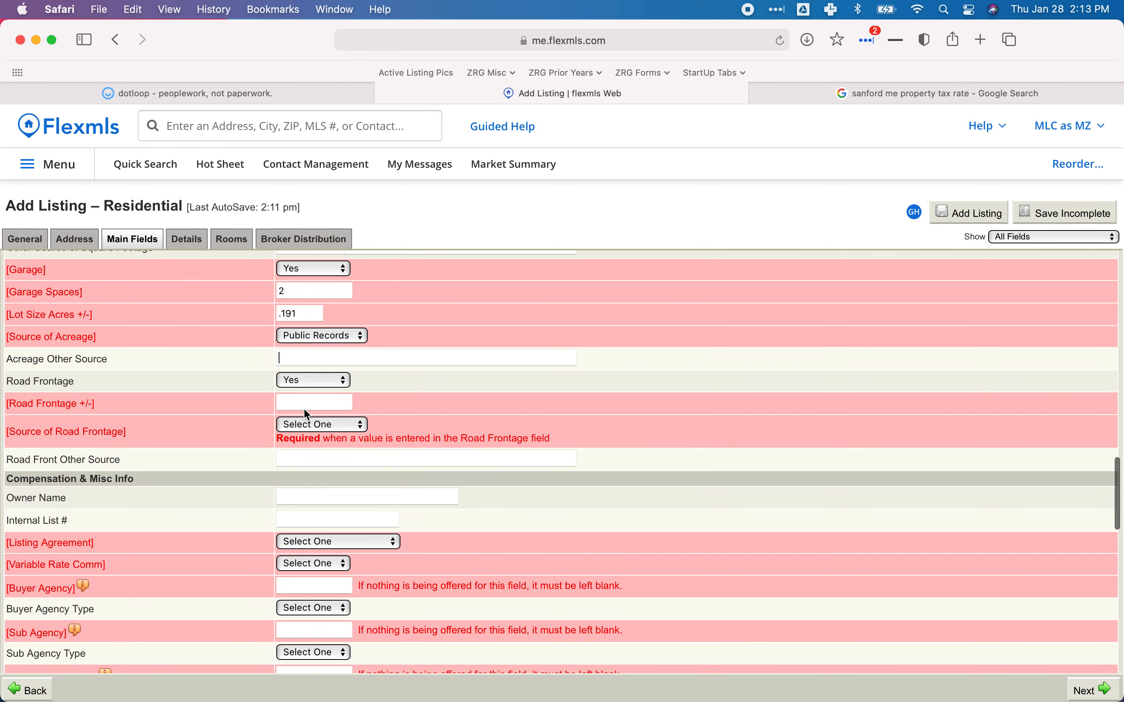
Enter 62 as the road frontage, sourced from Public Records.
{"action": "left_click", "coordinate": [293, 405]}
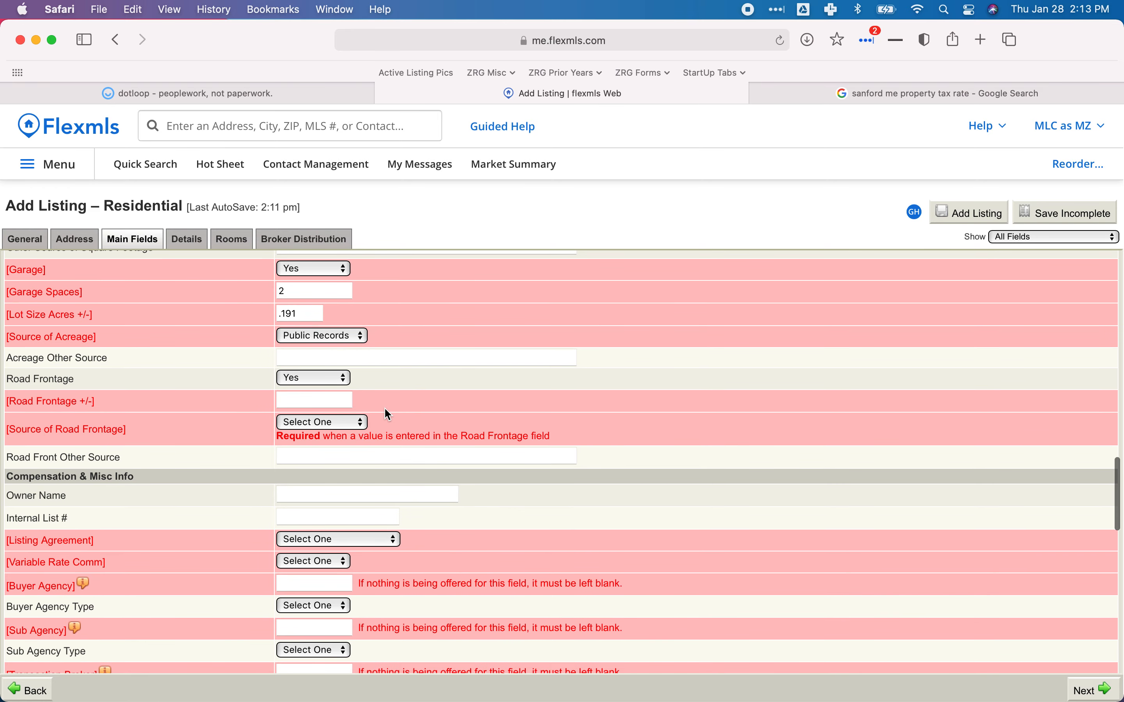
{"action": "type", "text": "62"}
{"action": "left_click", "coordinate": [337, 417]}
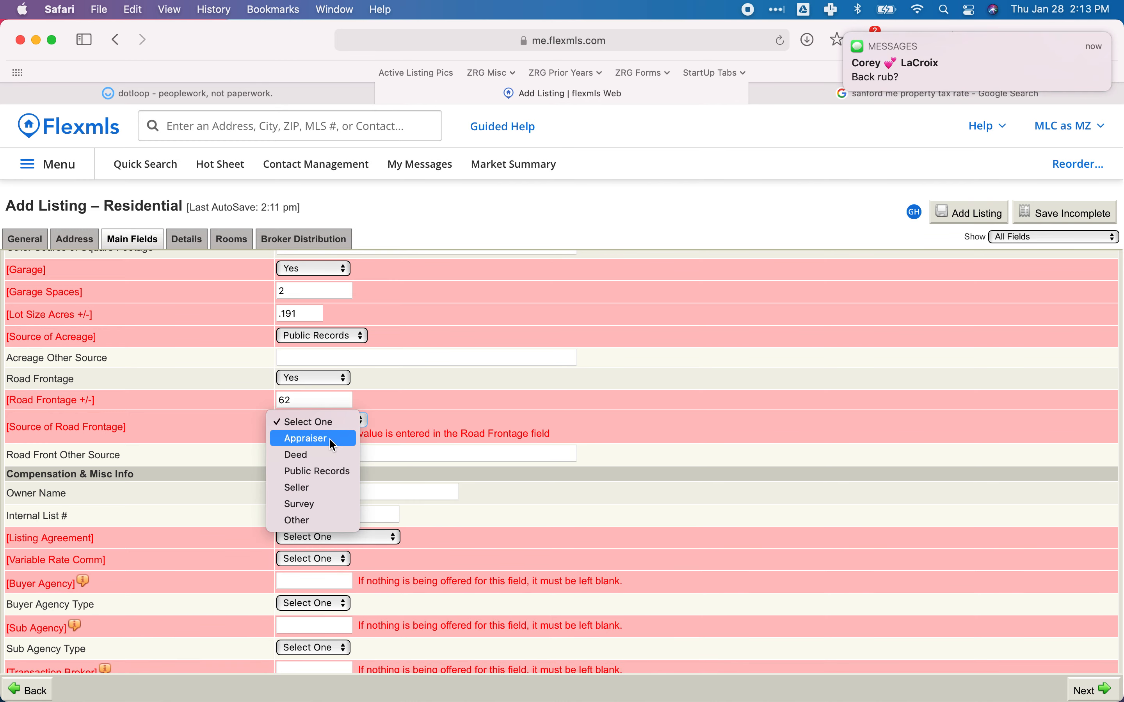
{"action": "left_click", "coordinate": [320, 471]}
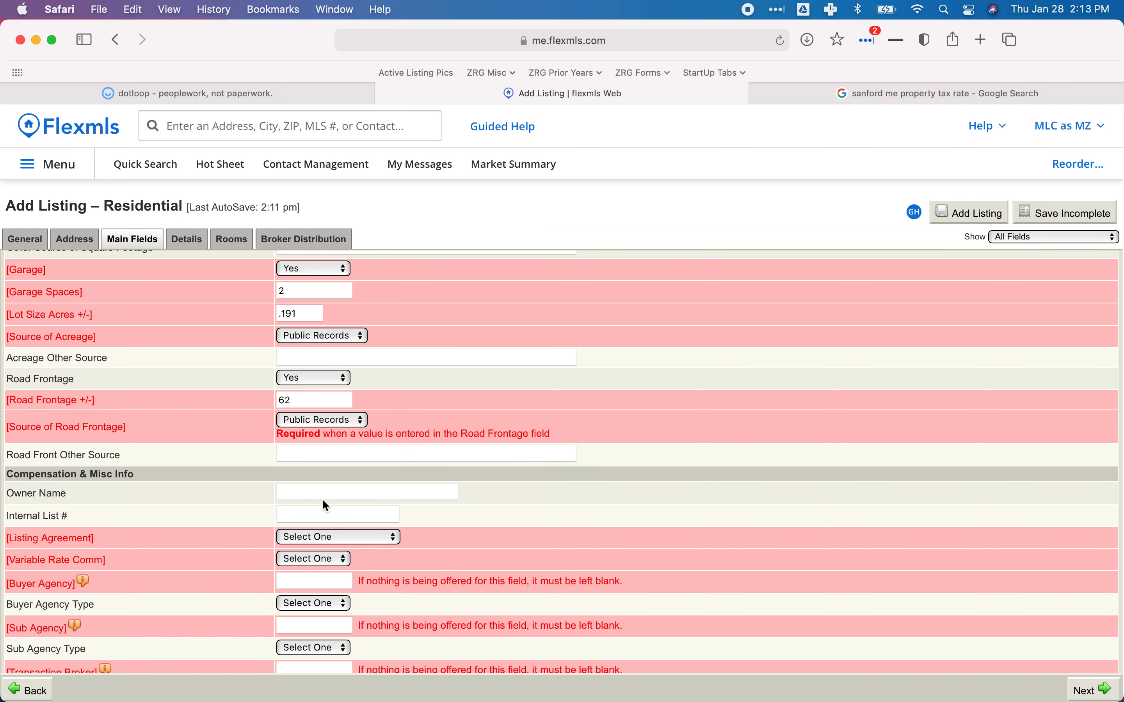
{"action": "left_click", "coordinate": [346, 492]}
{"action": "scroll", "coordinate": [369, 490], "scroll_direction": "down", "scroll_amount": 1}
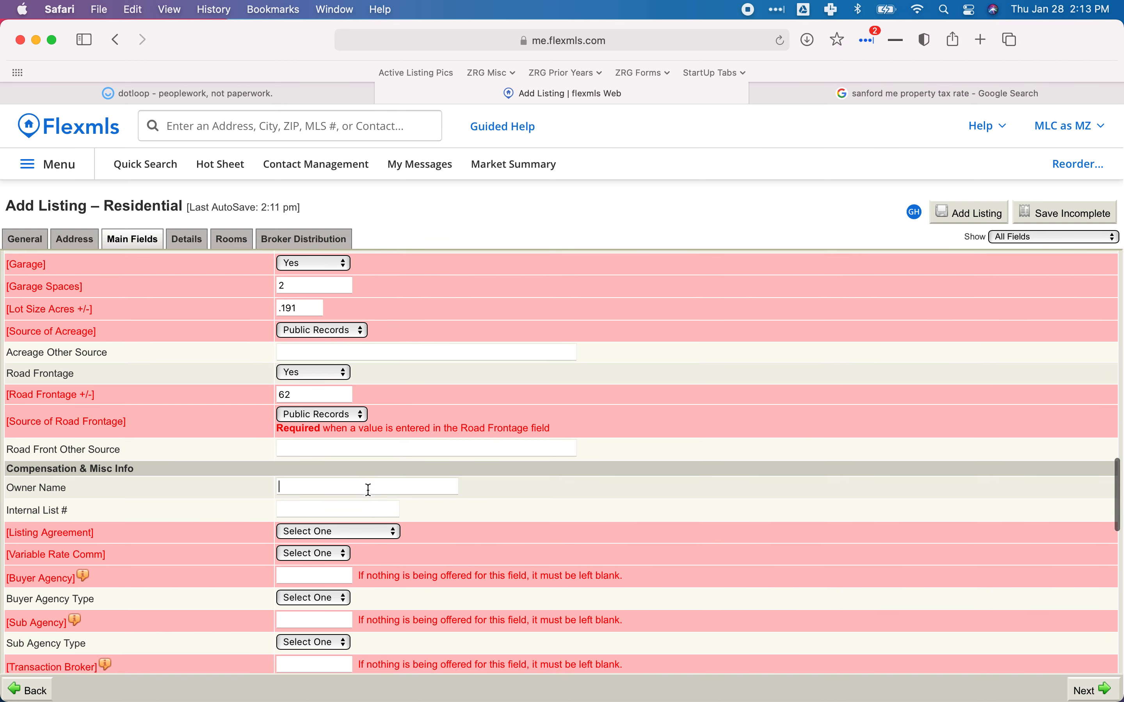
{"action": "scroll", "coordinate": [369, 490], "scroll_direction": "down", "scroll_amount": 3}
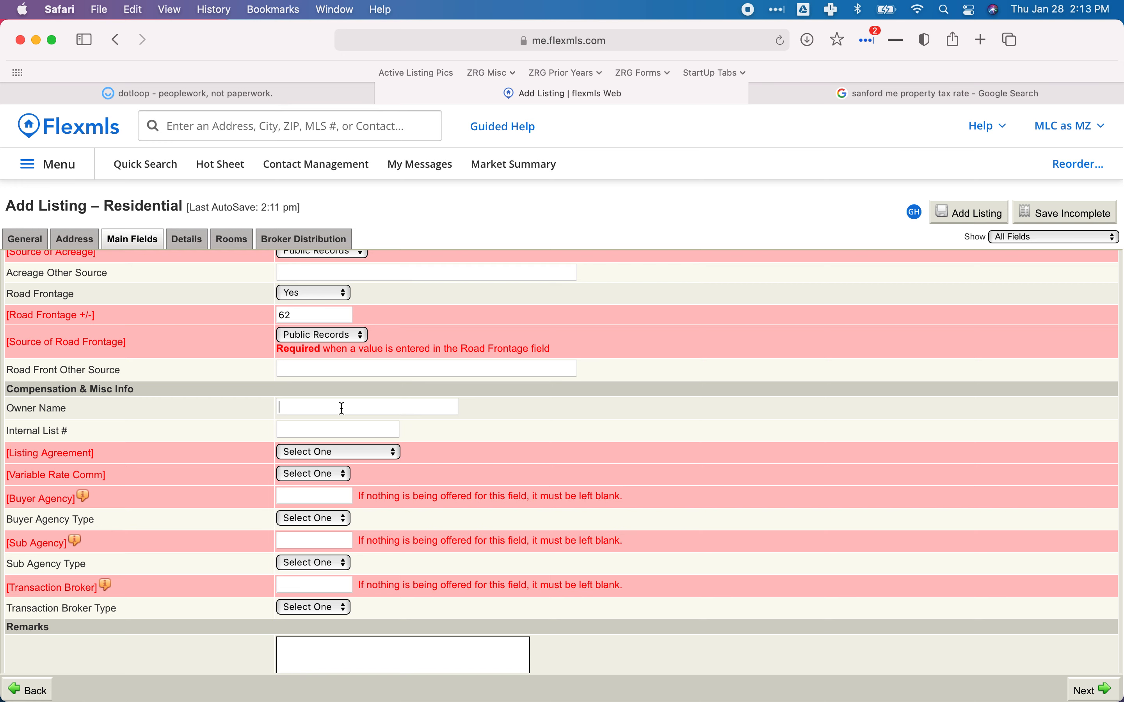
{"action": "scroll", "coordinate": [332, 429], "scroll_direction": "down", "scroll_amount": 1}
Set Listing Agreement to Exclusive Right To Sell and Variable Rate Comm to No.
{"action": "left_click", "coordinate": [337, 434]}
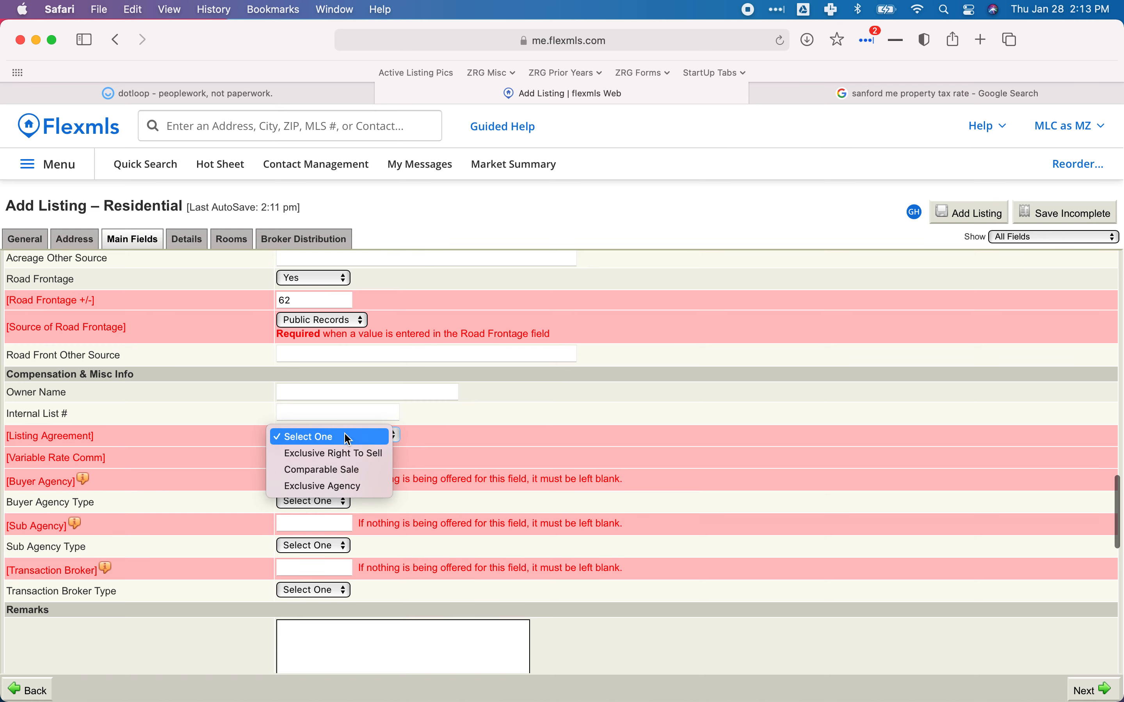
{"action": "left_click", "coordinate": [360, 454]}
{"action": "left_click", "coordinate": [322, 458]}
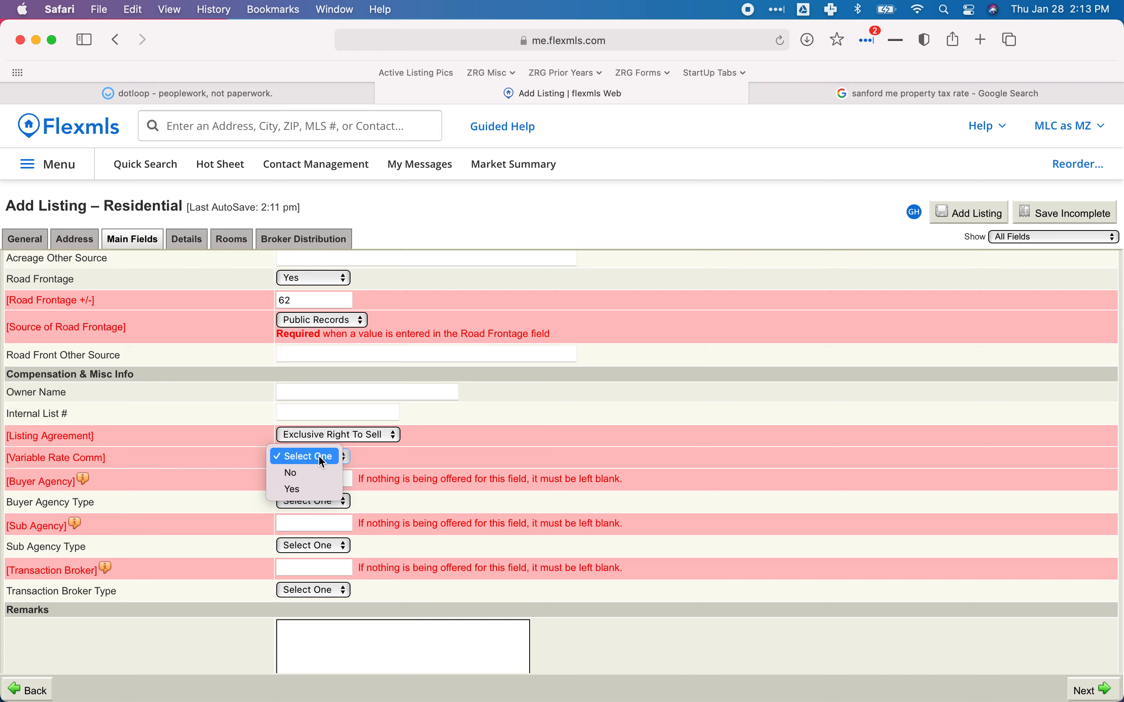
{"action": "left_click", "coordinate": [302, 474]}
{"action": "left_click", "coordinate": [178, 92]}
{"action": "scroll", "coordinate": [388, 371], "scroll_direction": "down", "scroll_amount": 15}
{"action": "scroll", "coordinate": [388, 371], "scroll_direction": "down", "scroll_amount": 20}
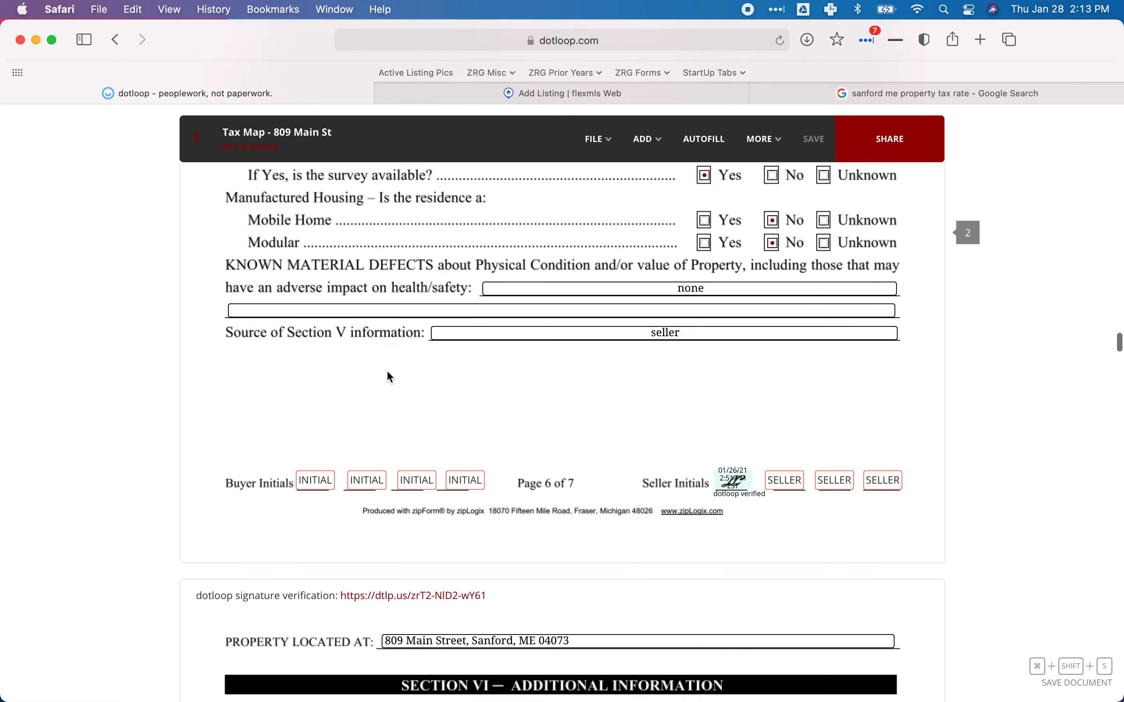
{"action": "scroll", "coordinate": [389, 376], "scroll_direction": "down", "scroll_amount": 20}
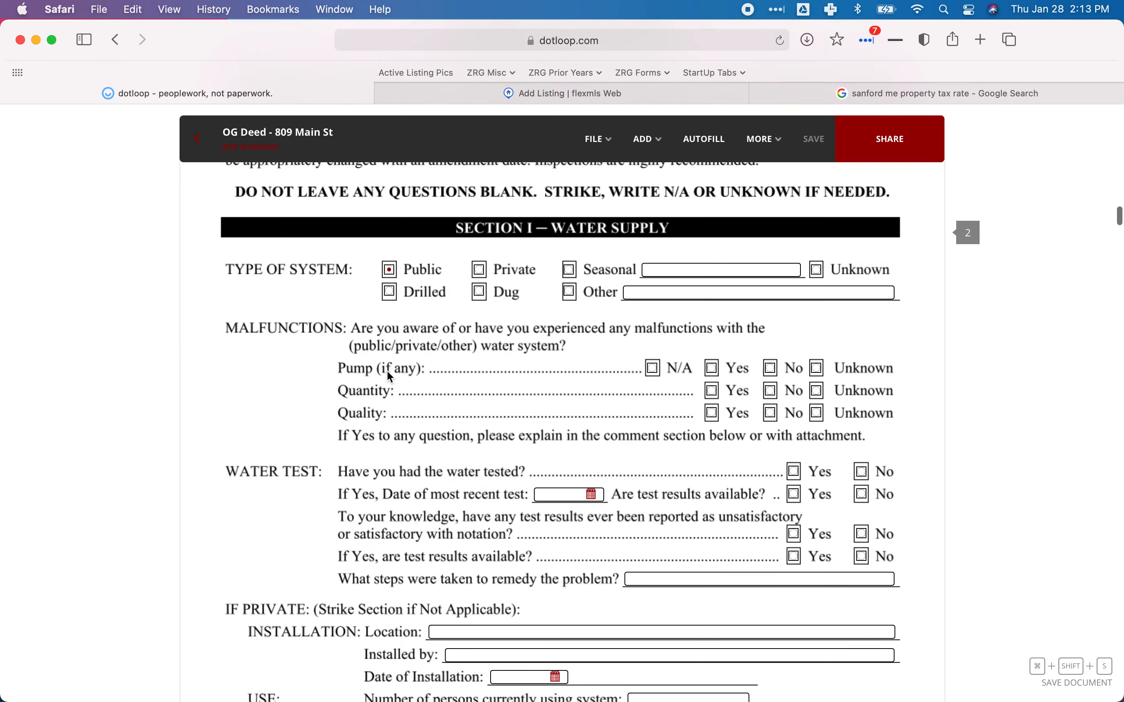
{"action": "scroll", "coordinate": [389, 376], "scroll_direction": "up", "scroll_amount": 15}
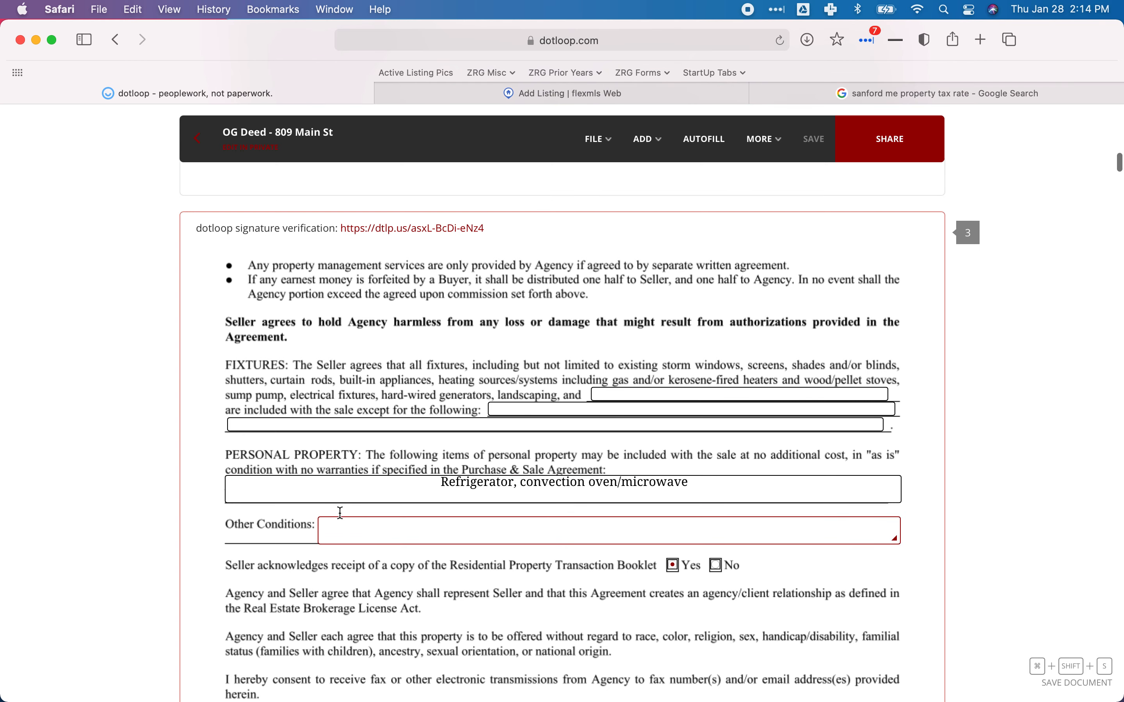
{"action": "left_click", "coordinate": [432, 95]}
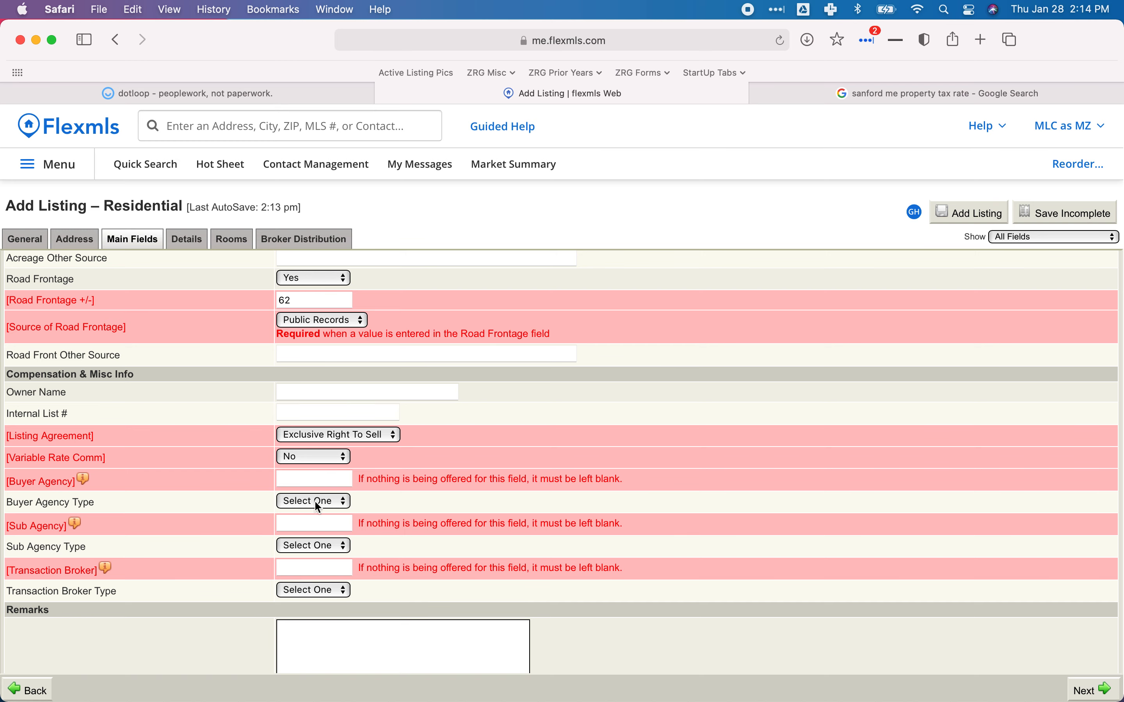
Set Buyer Agency compensation to 2 % and Transaction Broker compensation to 2 %.
{"action": "type", "text": "2"}
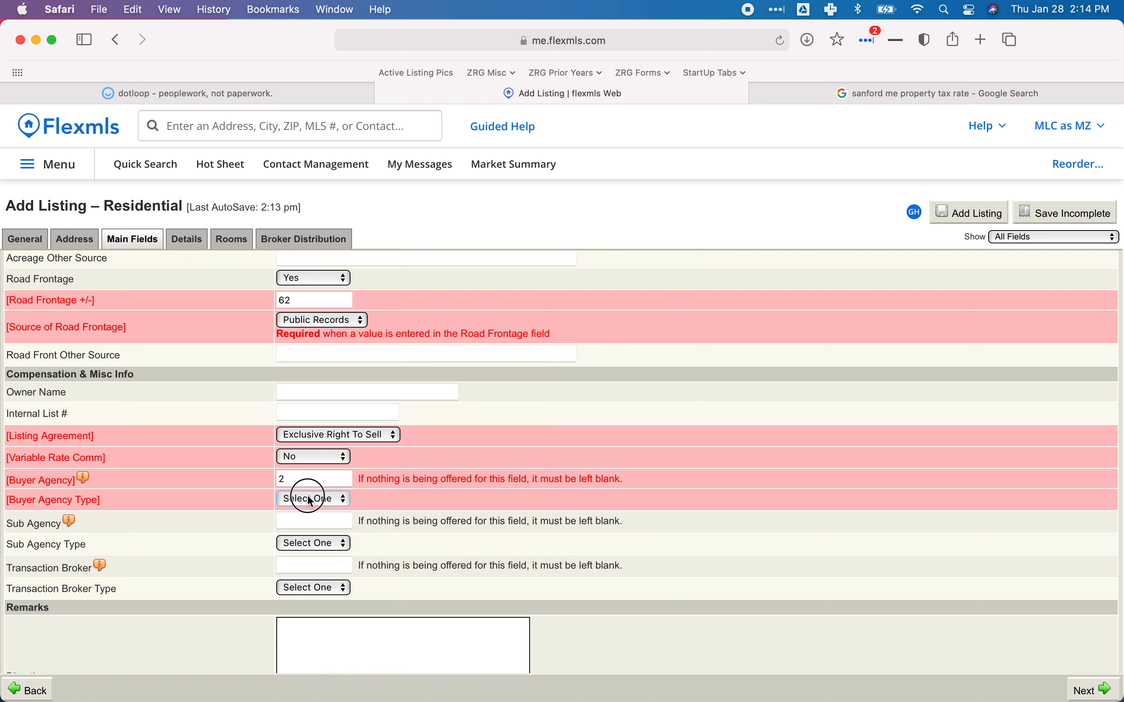
{"action": "left_click", "coordinate": [310, 500]}
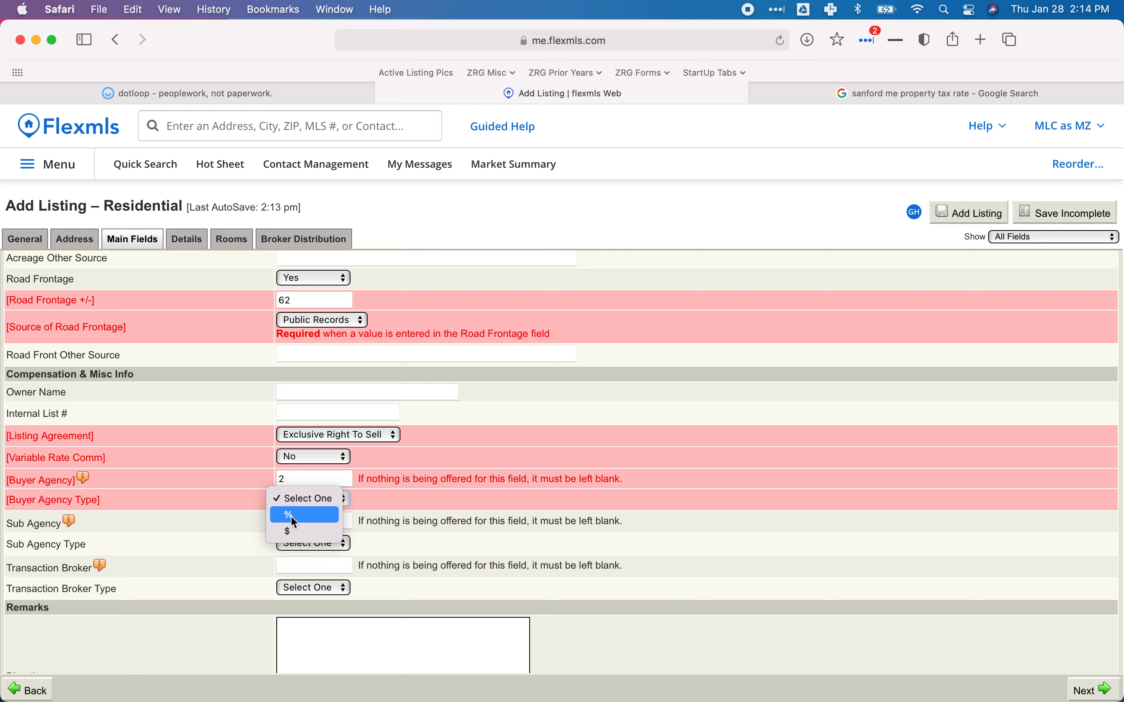
{"action": "left_click", "coordinate": [294, 516]}
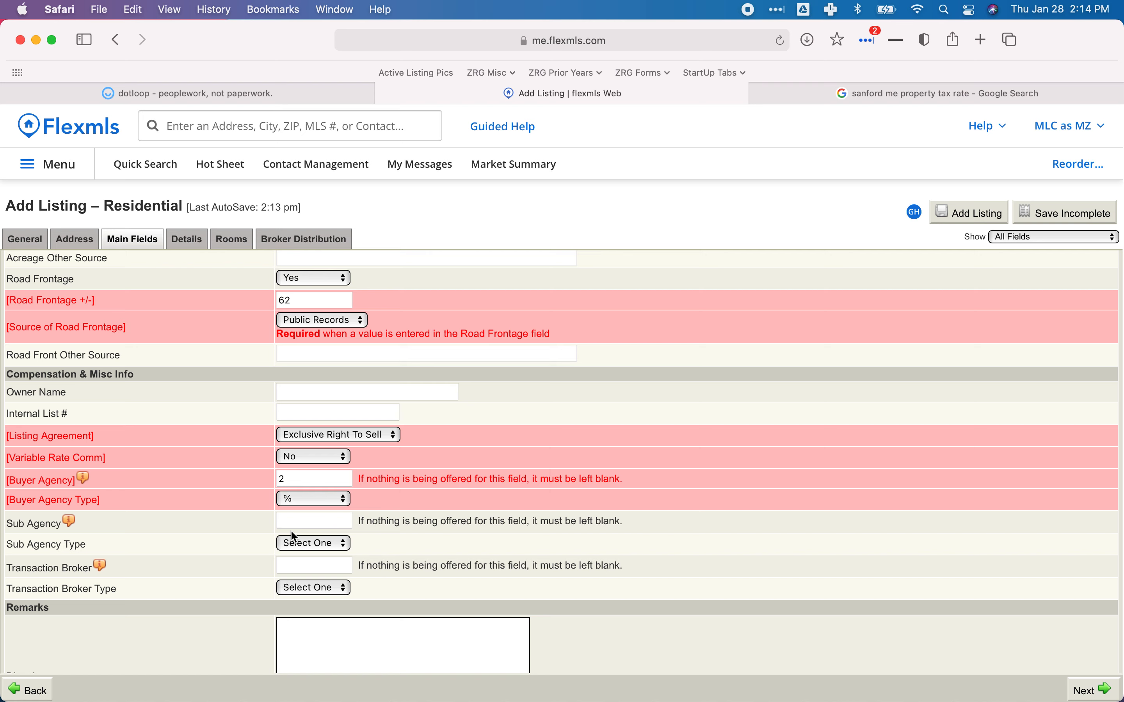
{"action": "left_click", "coordinate": [313, 568]}
{"action": "type", "text": "2"}
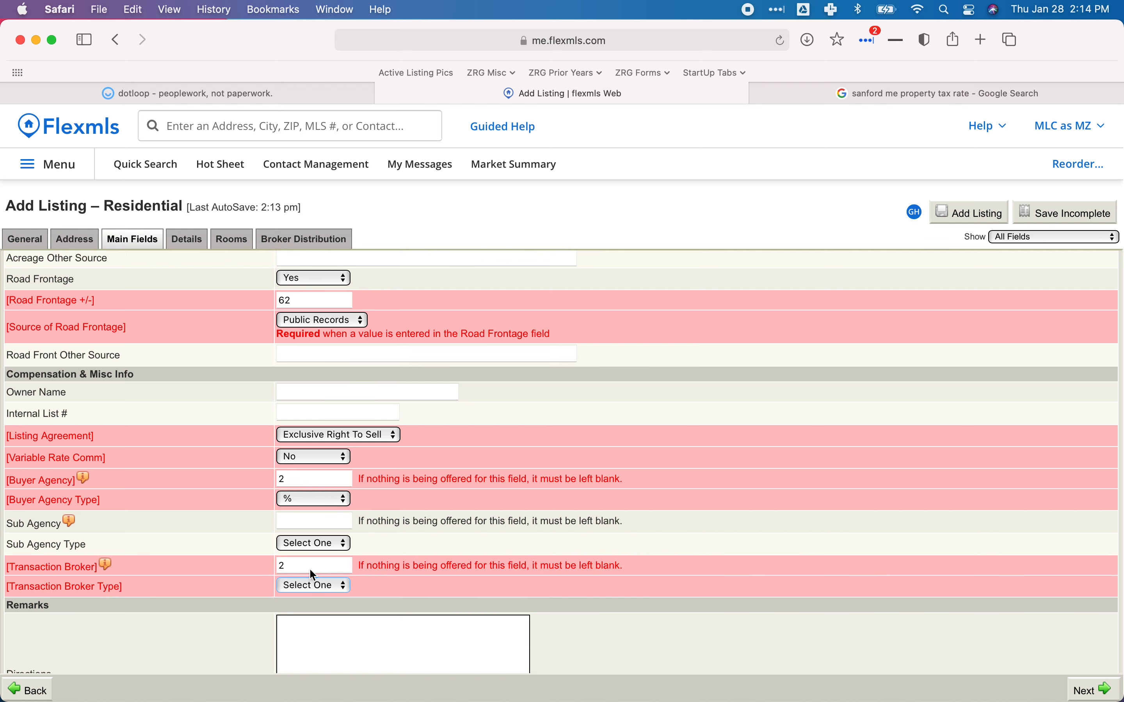
{"action": "left_click", "coordinate": [313, 585]}
{"action": "left_click", "coordinate": [303, 603]}
{"action": "scroll", "coordinate": [398, 567], "scroll_direction": "down", "scroll_amount": 5}
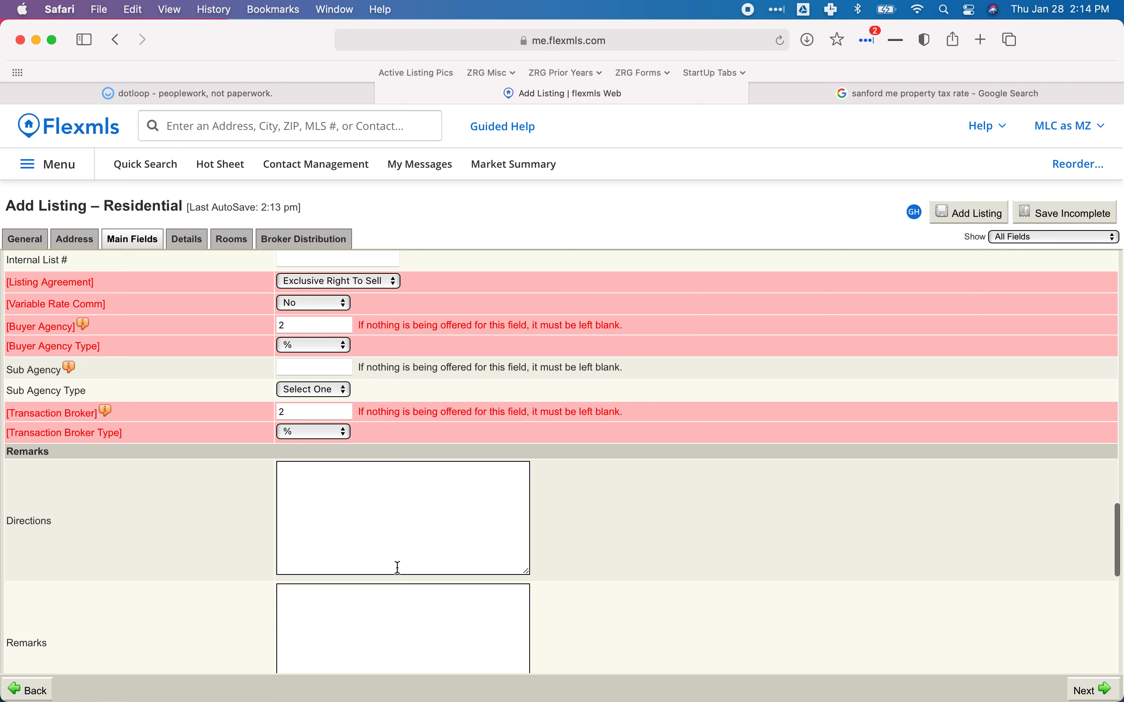
{"action": "scroll", "coordinate": [398, 568], "scroll_direction": "down", "scroll_amount": 2}
{"action": "left_click", "coordinate": [379, 495]}
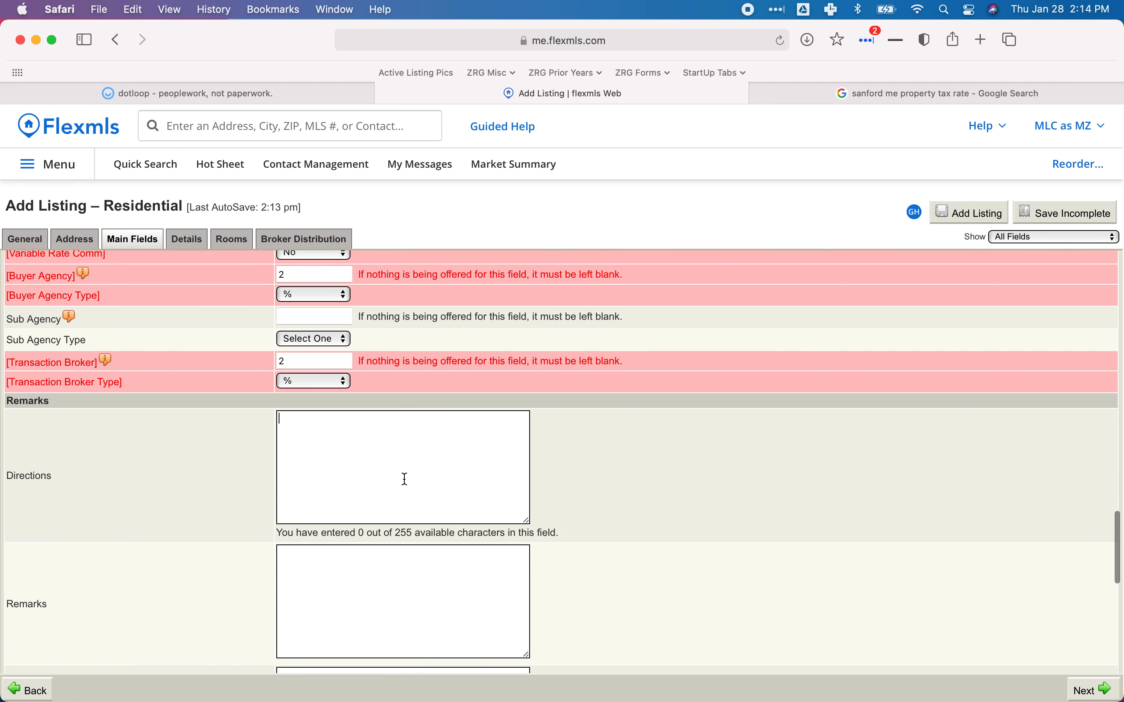
Load Google Maps (maps.google) in the browser tab with the search results.
{"action": "left_click", "coordinate": [921, 91]}
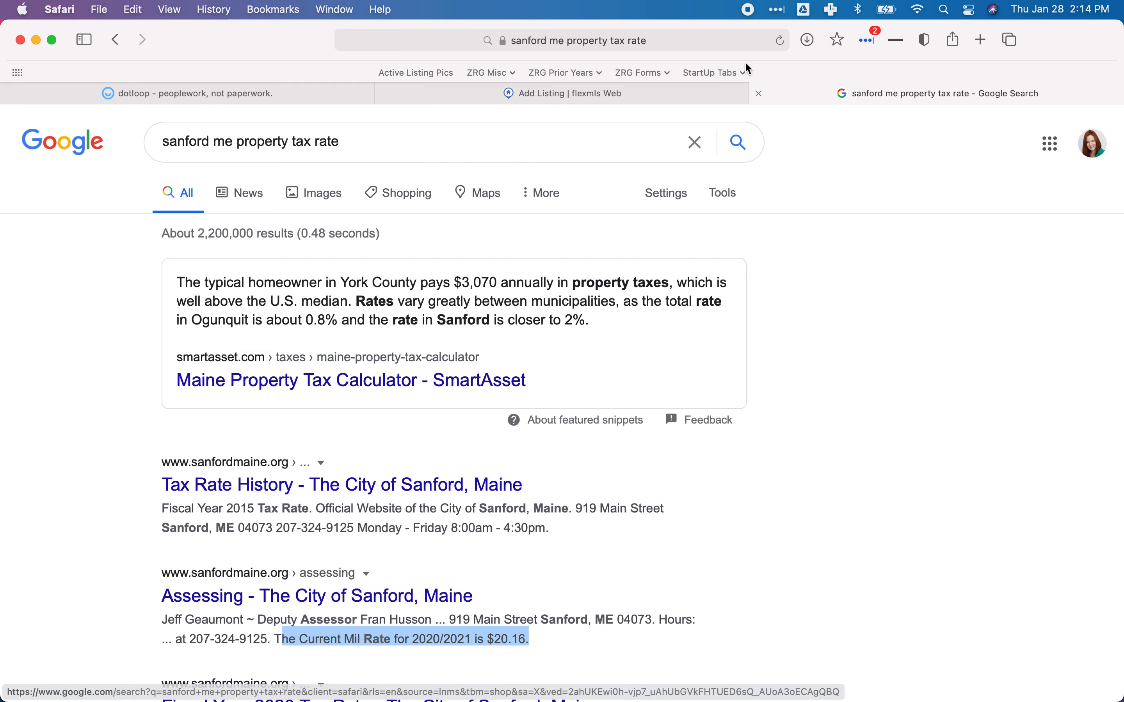
{"action": "left_click", "coordinate": [652, 44]}
{"action": "type", "text": "maps.google"}
{"action": "key", "text": "Return"}
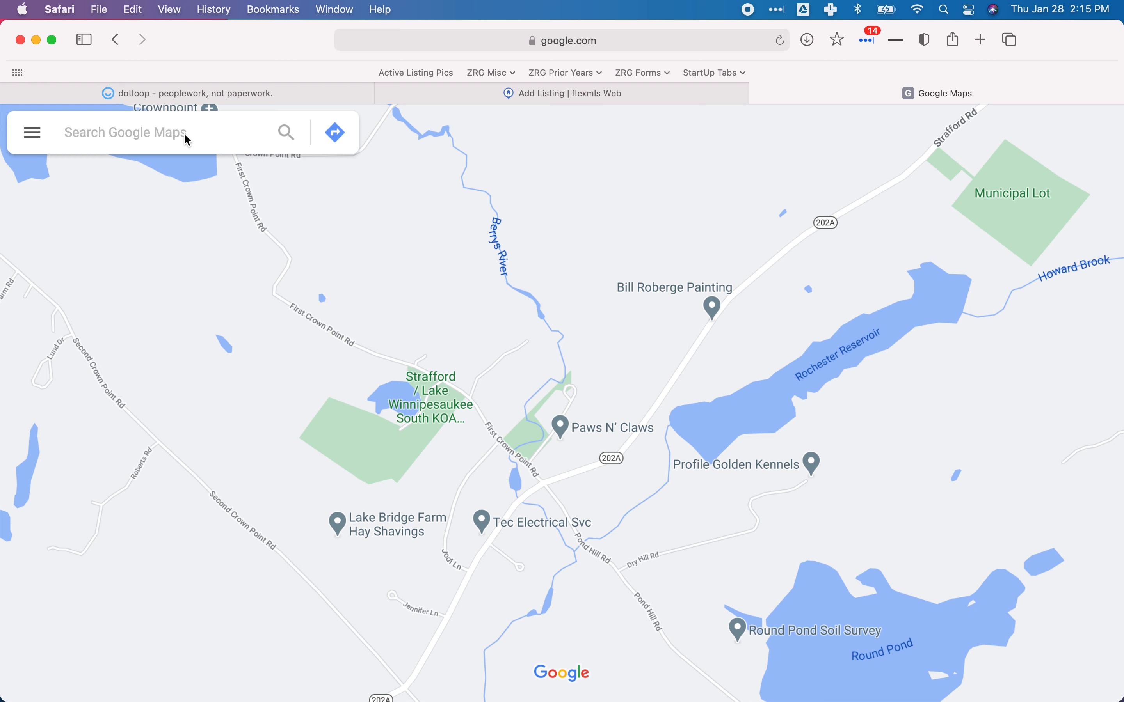
Show step-by-step driving directions from Portsmouth, New Hampshire to Sanford, Maine.
{"action": "left_click", "coordinate": [333, 137]}
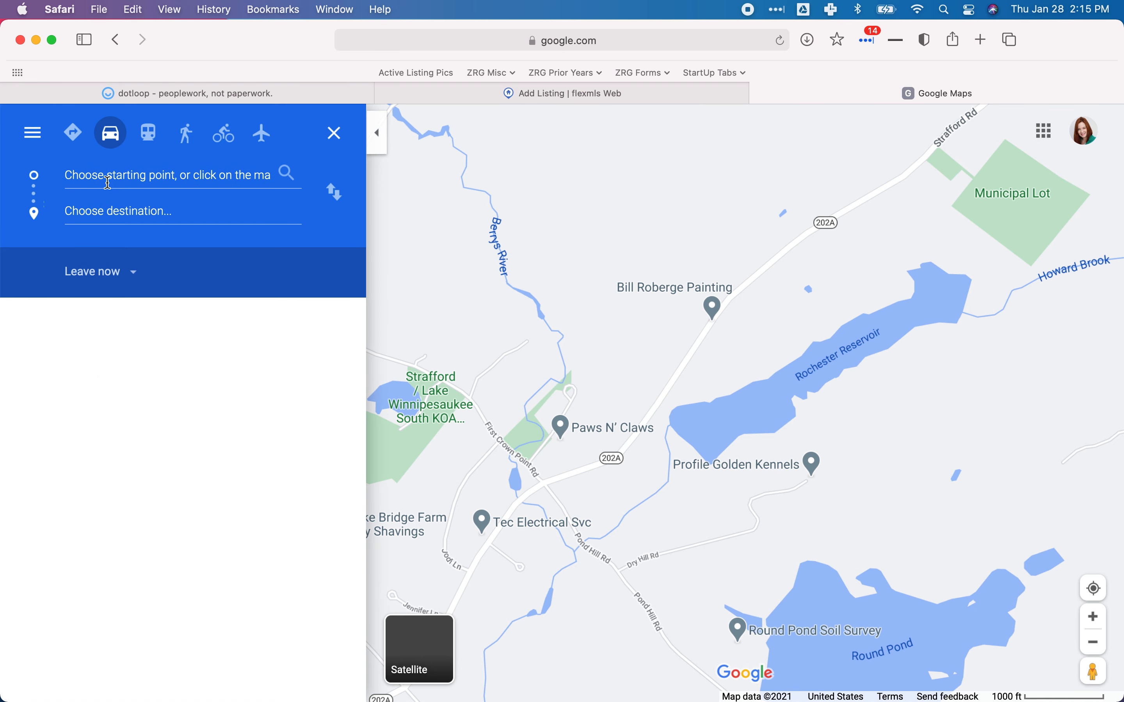
{"action": "type", "text": "Portsmouth"}
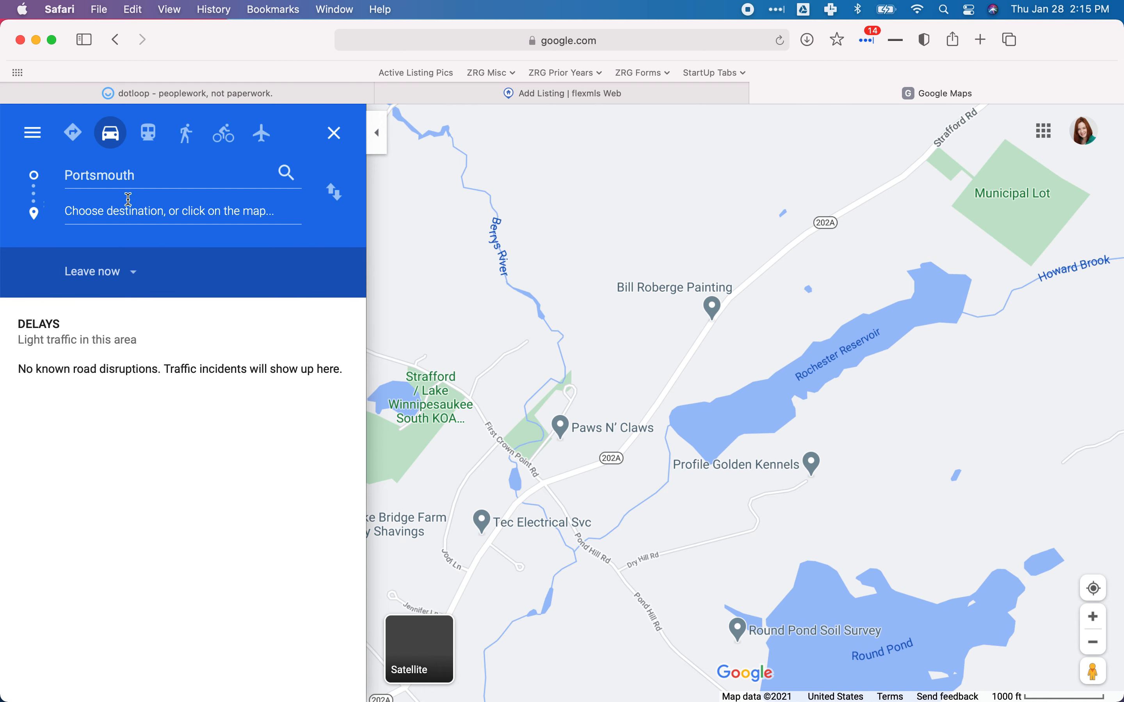
{"action": "left_click", "coordinate": [117, 265]}
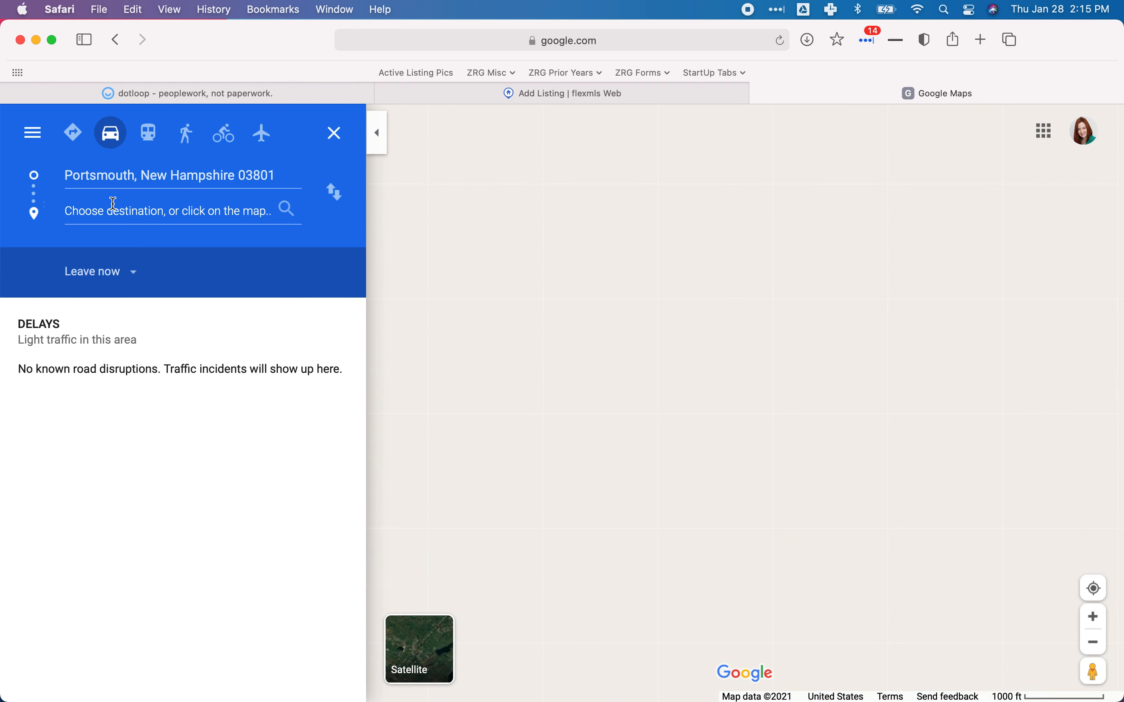
{"action": "type", "text": "Sanford,"}
{"action": "left_click", "coordinate": [147, 263]}
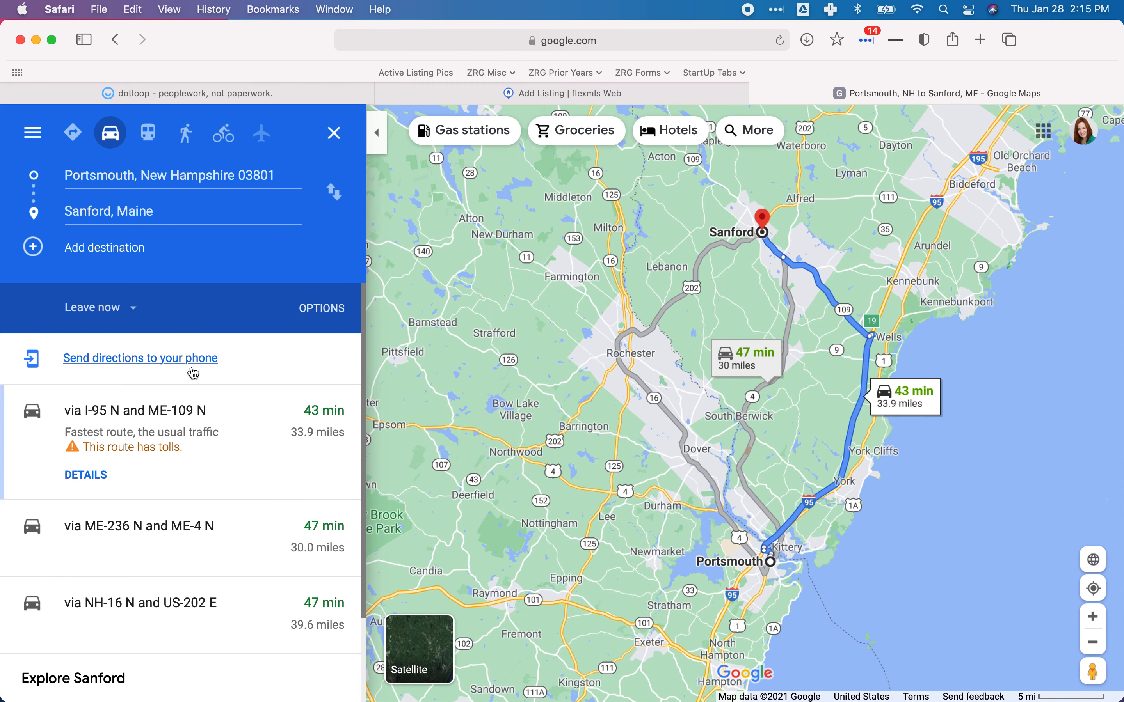
{"action": "left_click", "coordinate": [176, 441]}
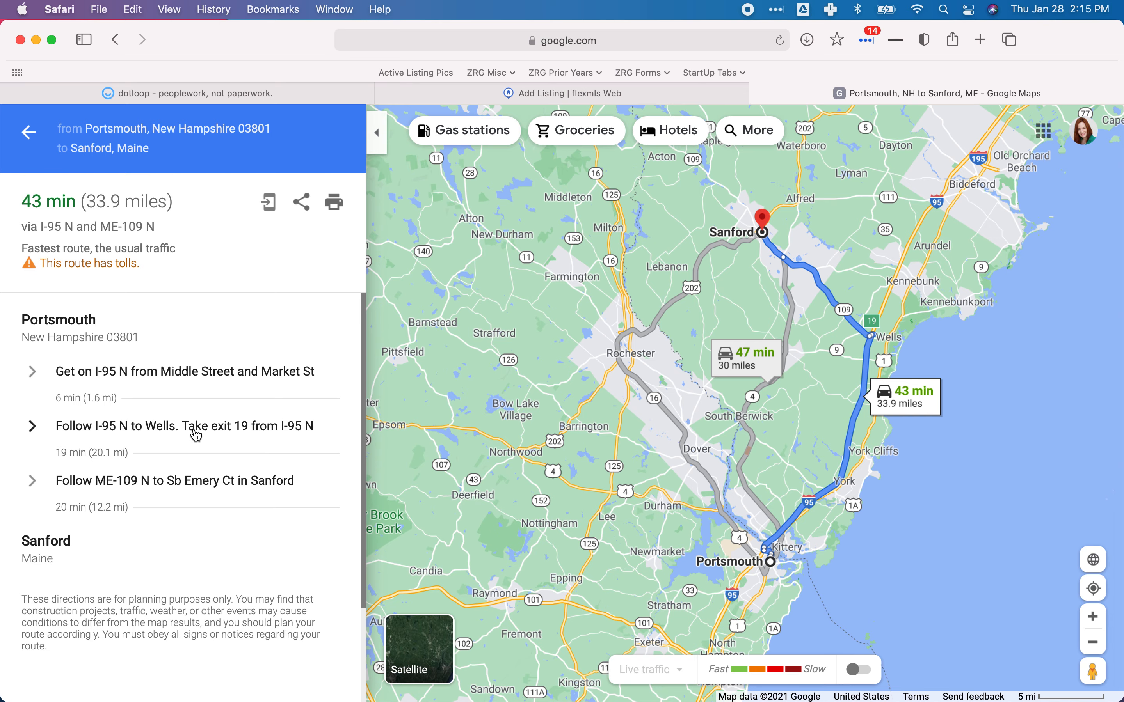
{"action": "left_click", "coordinate": [641, 95]}
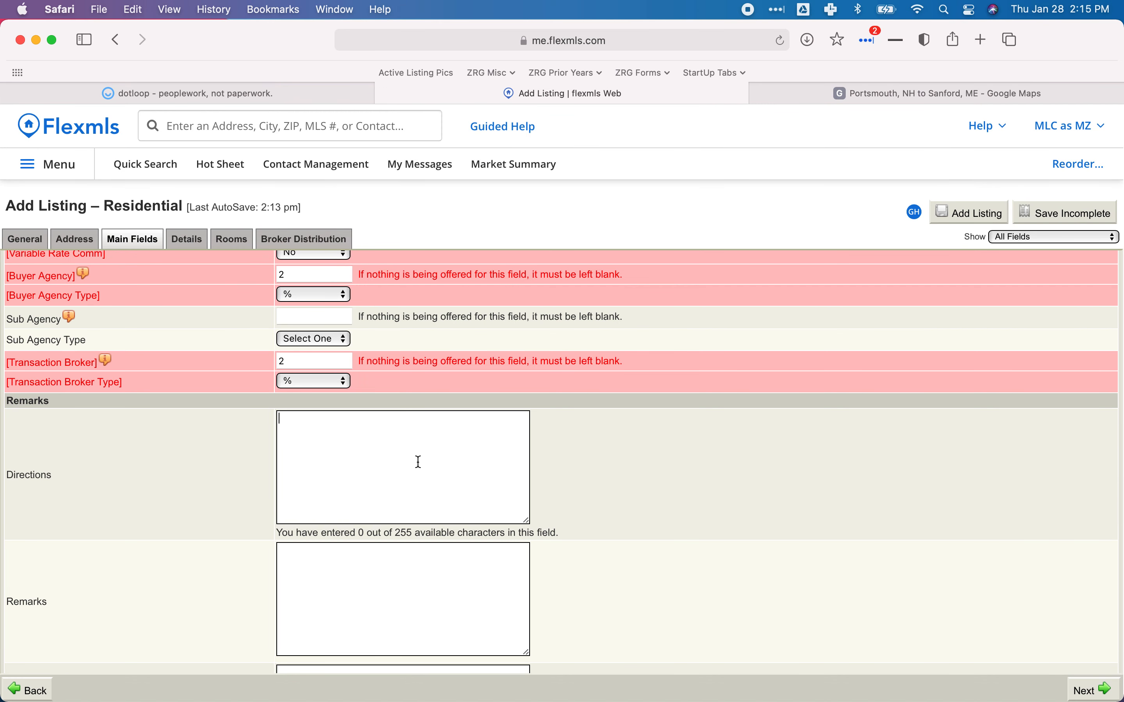
Type Directions 'From I-95 N, take Exit 19 for Wells. Follow ME-109', checking the Maps route.
{"action": "type", "text": "From I-95 N"}
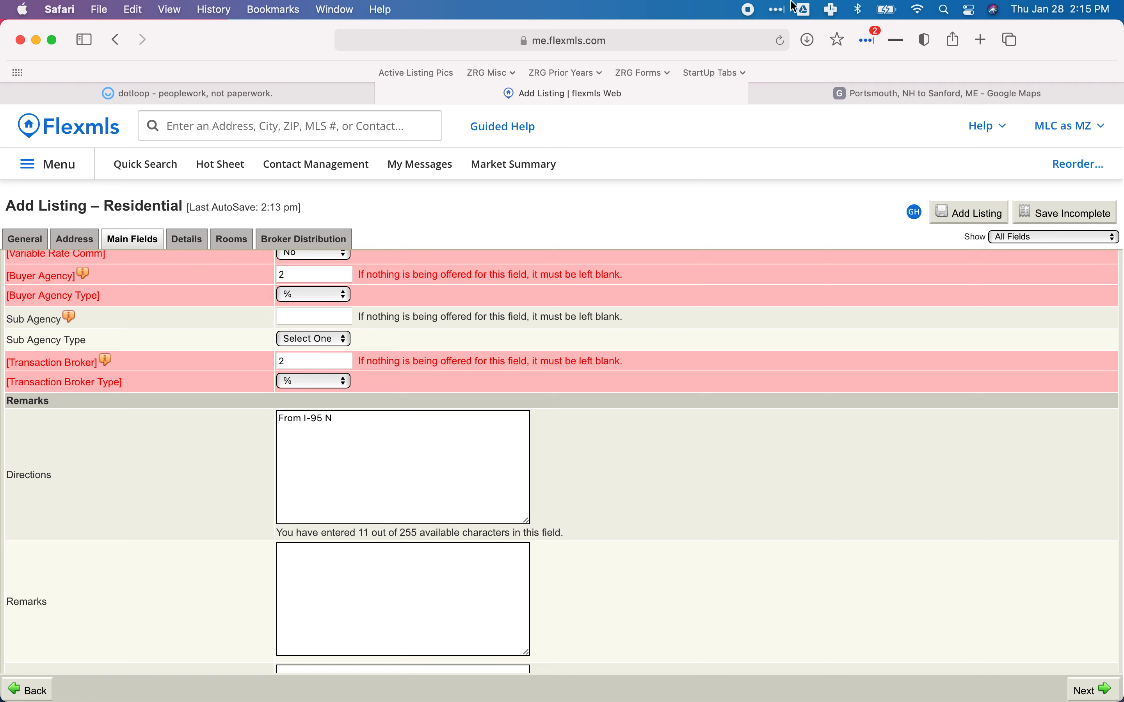
{"action": "left_click", "coordinate": [794, 93]}
{"action": "left_click", "coordinate": [654, 96]}
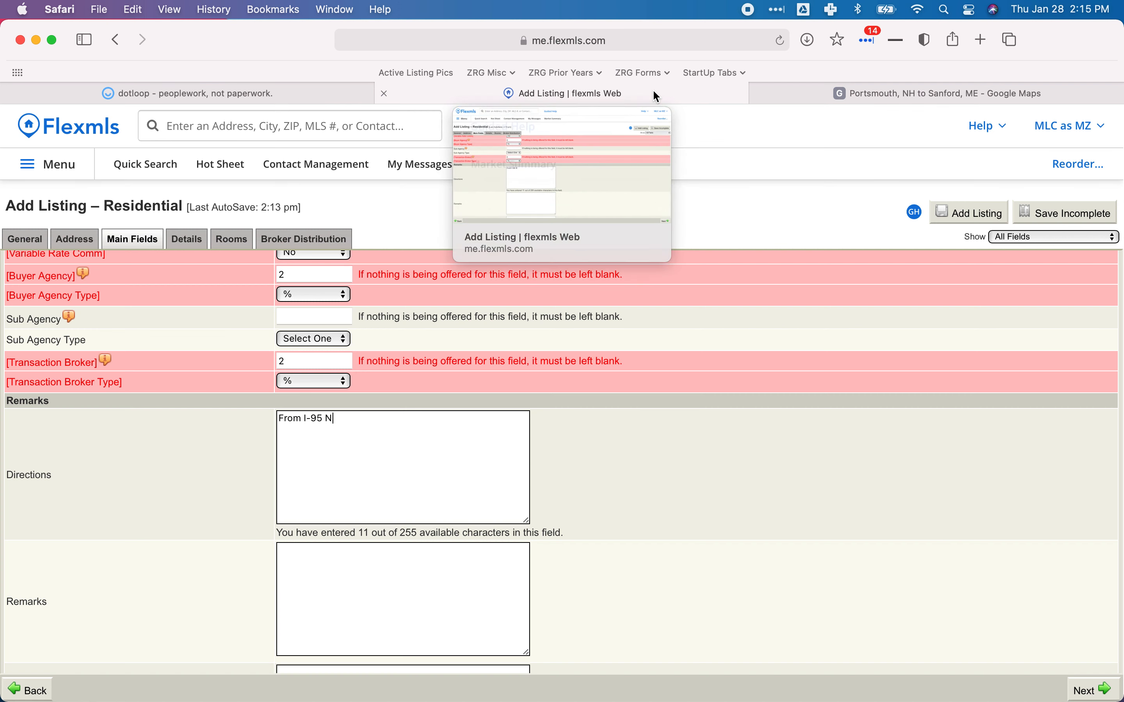
{"action": "type", "text": ", ta"}
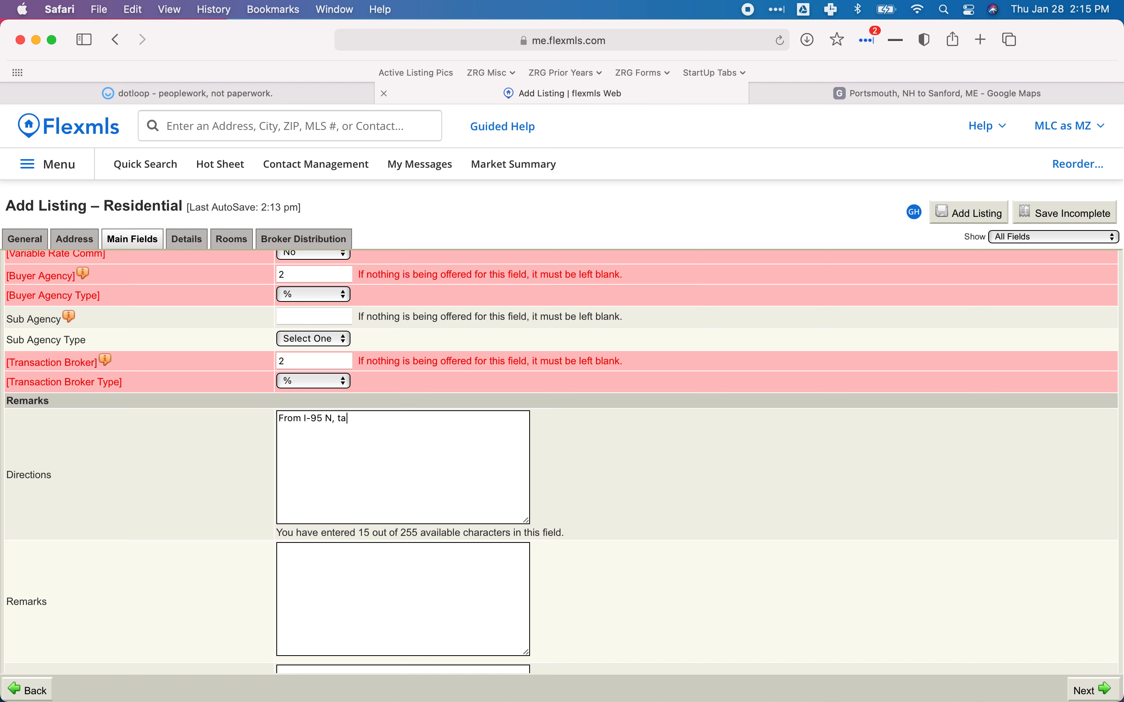
{"action": "type", "text": "ke Exit 19 for Eel"}
{"action": "key", "text": "BackSpace"}
{"action": "key", "text": "BackSpace"}
{"action": "key", "text": "BackSpace"}
{"action": "type", "text": "Wells."}
{"action": "left_click", "coordinate": [813, 96]}
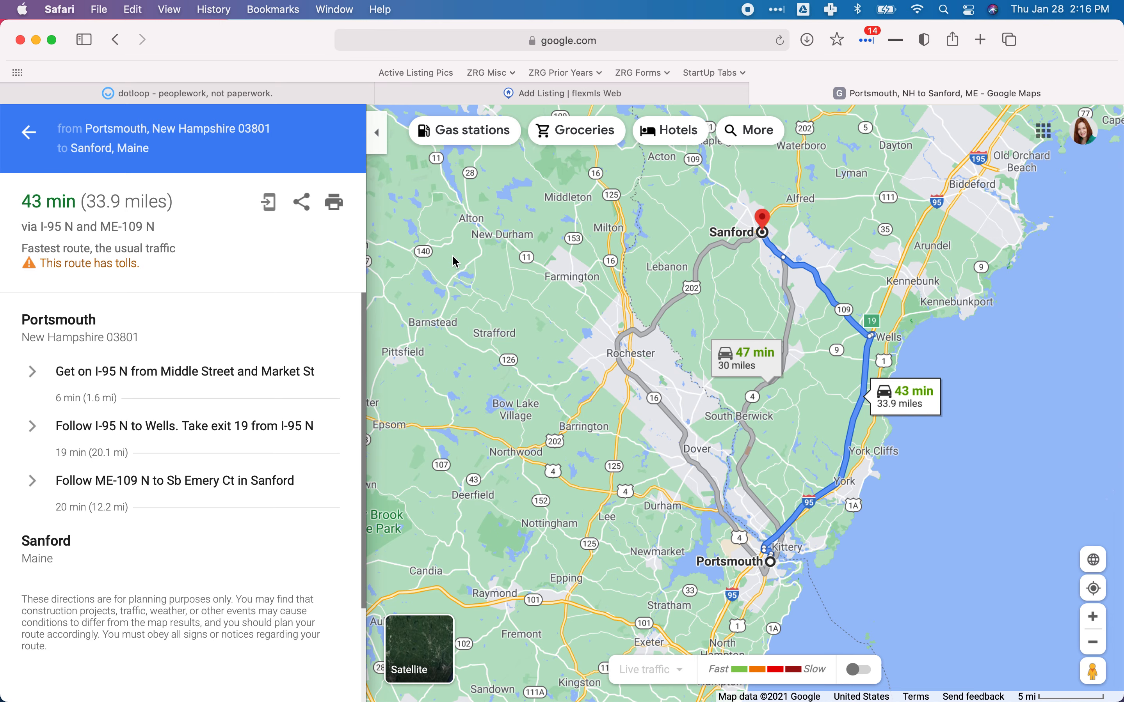
{"action": "left_click", "coordinate": [599, 94]}
{"action": "type", "text": "Follow ME-109 N"}
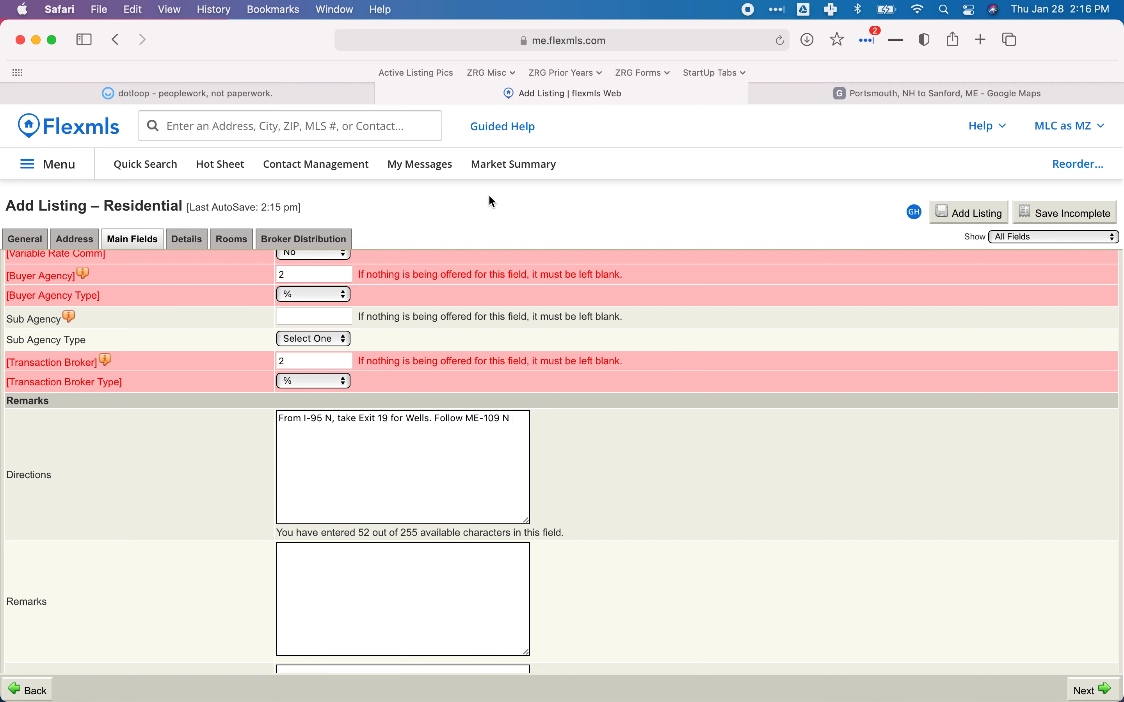
Return to Google Maps and zoom in on the route around Sanford.
{"action": "left_click", "coordinate": [798, 98]}
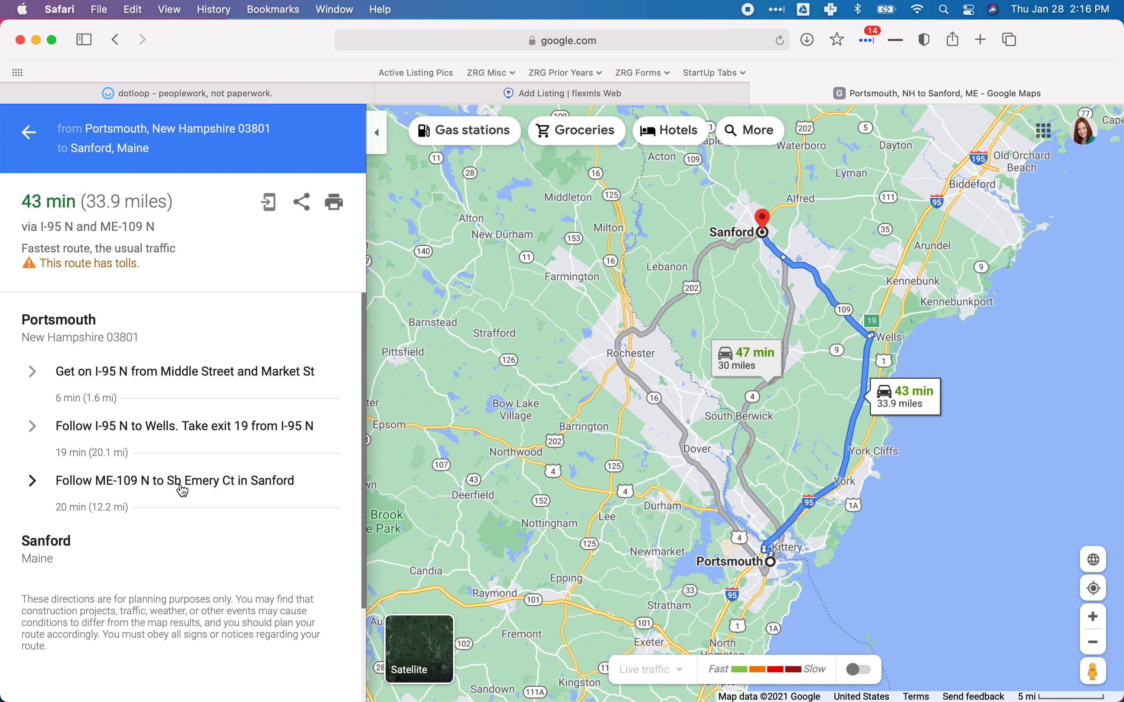
{"action": "scroll", "coordinate": [560, 472], "scroll_direction": "up", "scroll_amount": 2}
{"action": "scroll", "coordinate": [581, 474], "scroll_direction": "up", "scroll_amount": 10}
{"action": "left_click_drag", "start_coordinate": [664, 432], "coordinate": [603, 529]}
{"action": "scroll", "coordinate": [610, 489], "scroll_direction": "up", "scroll_amount": 5}
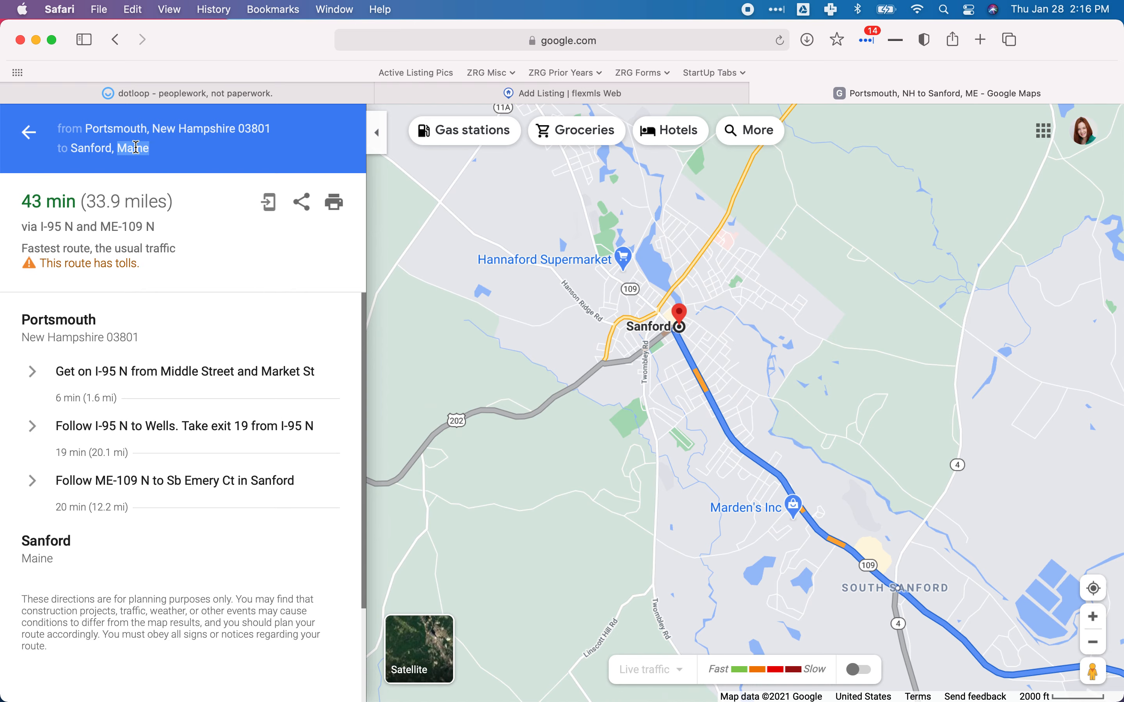
{"action": "left_click", "coordinate": [47, 147]}
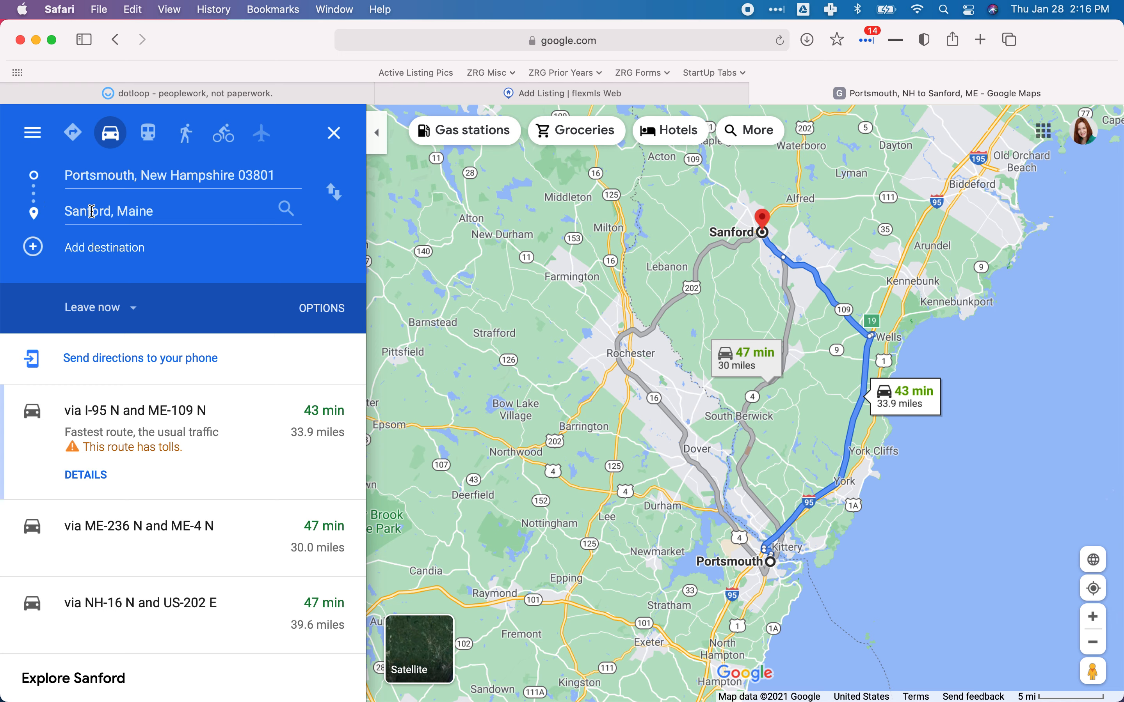
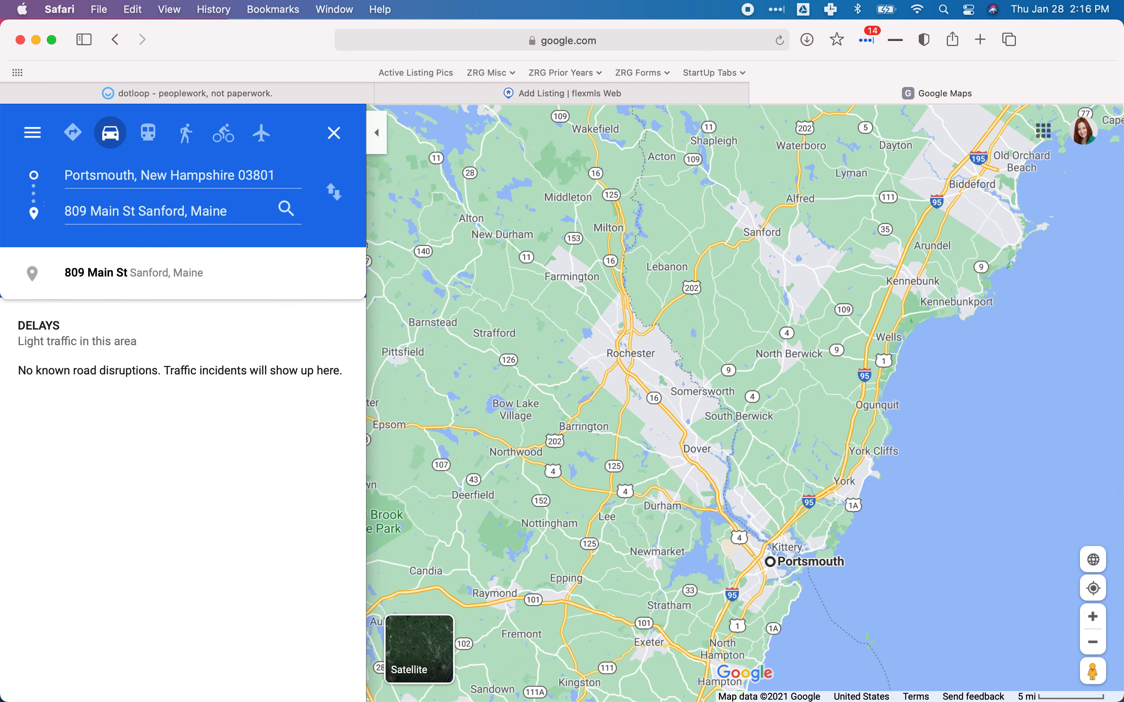
{"action": "left_click", "coordinate": [101, 279]}
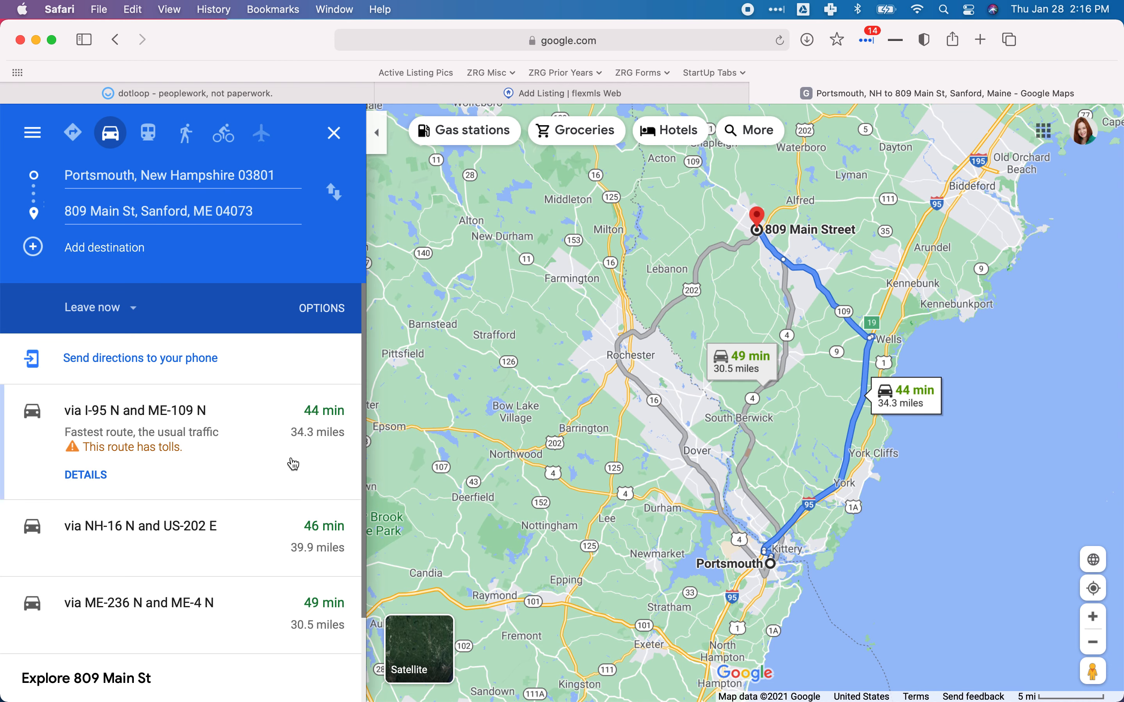
{"action": "left_click", "coordinate": [171, 417]}
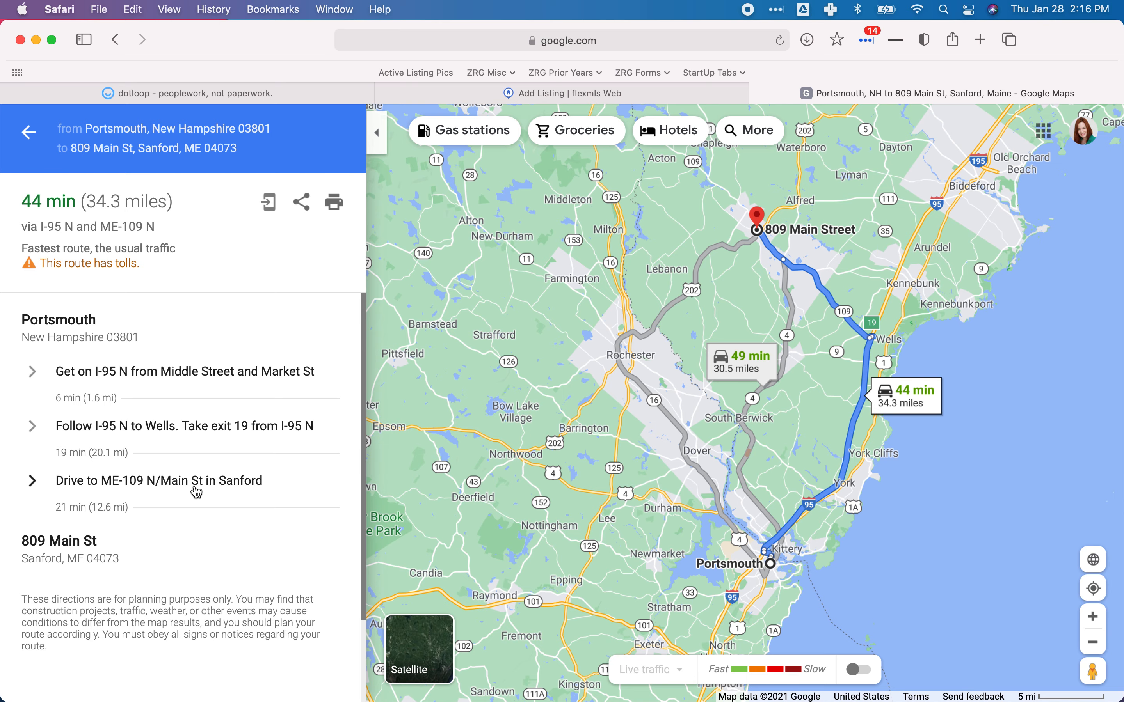
{"action": "left_click_drag", "start_coordinate": [742, 301], "coordinate": [689, 428]}
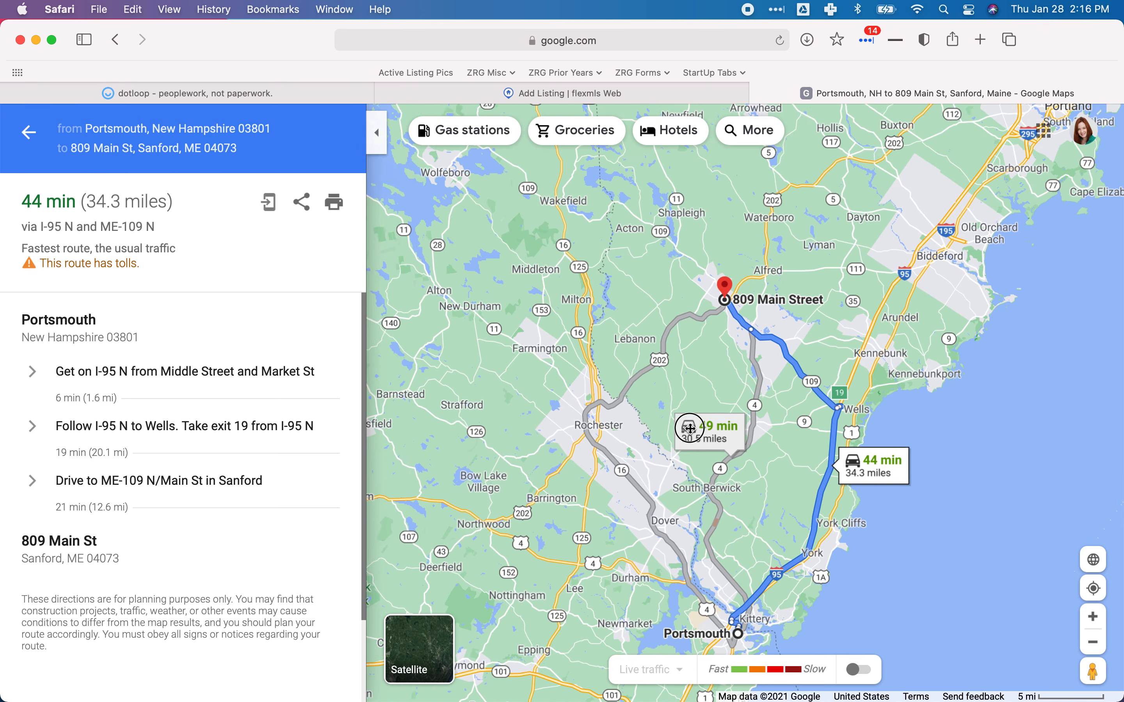
{"action": "scroll", "coordinate": [693, 409], "scroll_direction": "up", "scroll_amount": 3}
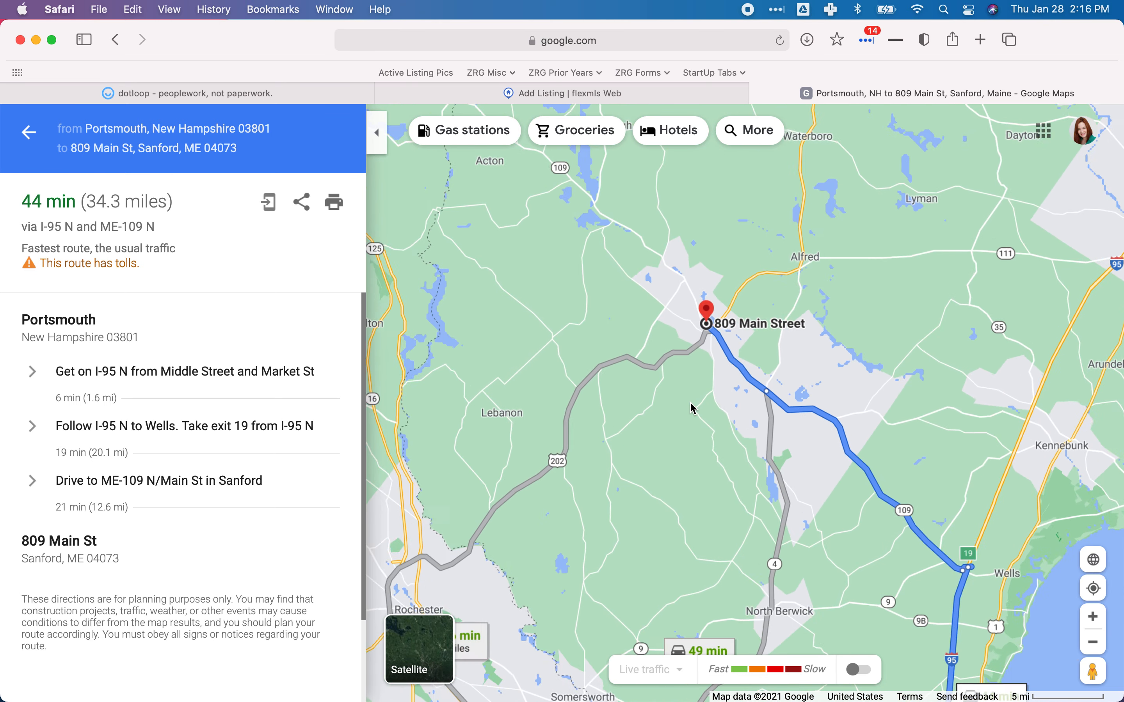
{"action": "scroll", "coordinate": [693, 409], "scroll_direction": "up", "scroll_amount": 5}
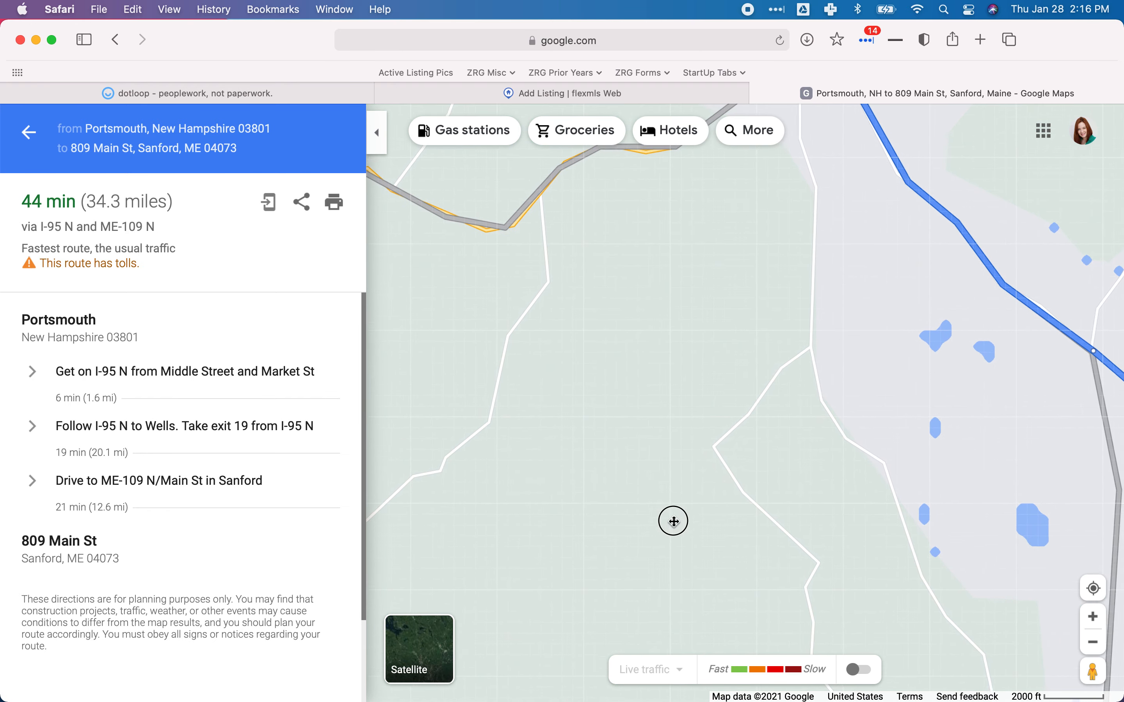
{"action": "left_click_drag", "start_coordinate": [780, 288], "coordinate": [687, 511]}
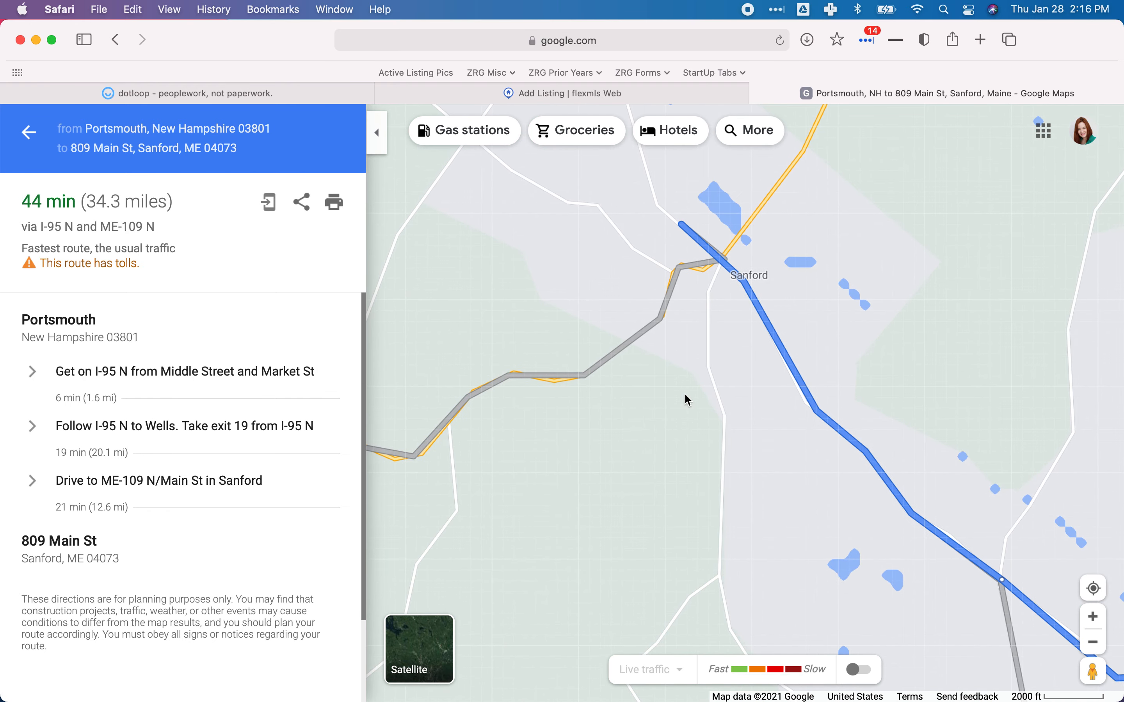
{"action": "scroll", "coordinate": [686, 396], "scroll_direction": "up", "scroll_amount": 2}
{"action": "left_click_drag", "start_coordinate": [665, 348], "coordinate": [652, 472]}
{"action": "scroll", "coordinate": [663, 436], "scroll_direction": "up", "scroll_amount": 3}
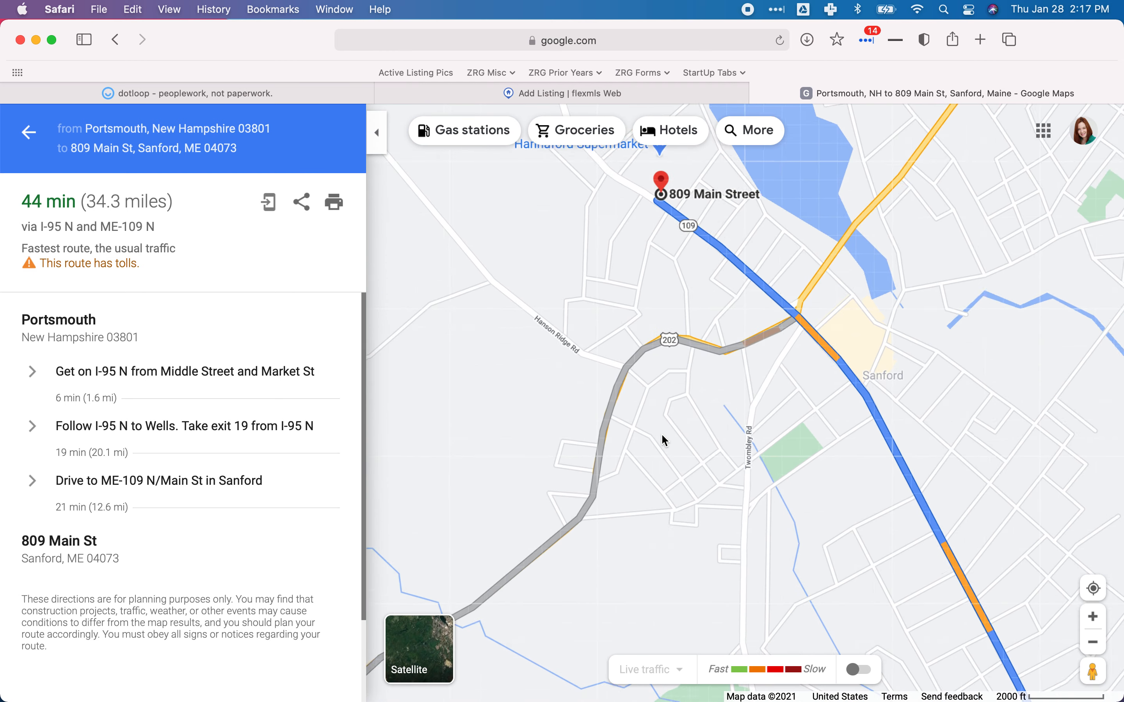
{"action": "scroll", "coordinate": [665, 441], "scroll_direction": "up", "scroll_amount": 2}
{"action": "left_click_drag", "start_coordinate": [672, 325], "coordinate": [654, 526]}
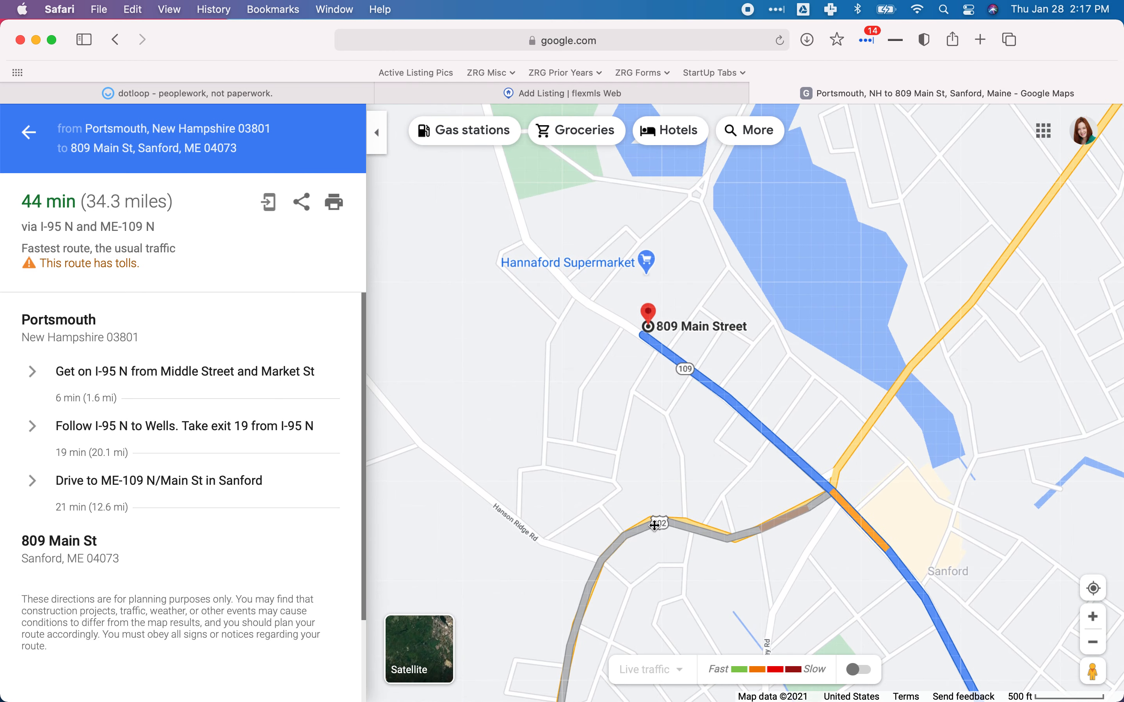
{"action": "scroll", "coordinate": [625, 430], "scroll_direction": "up", "scroll_amount": 2}
{"action": "left_click_drag", "start_coordinate": [632, 428], "coordinate": [633, 464]}
{"action": "scroll", "coordinate": [633, 463], "scroll_direction": "up", "scroll_amount": 2}
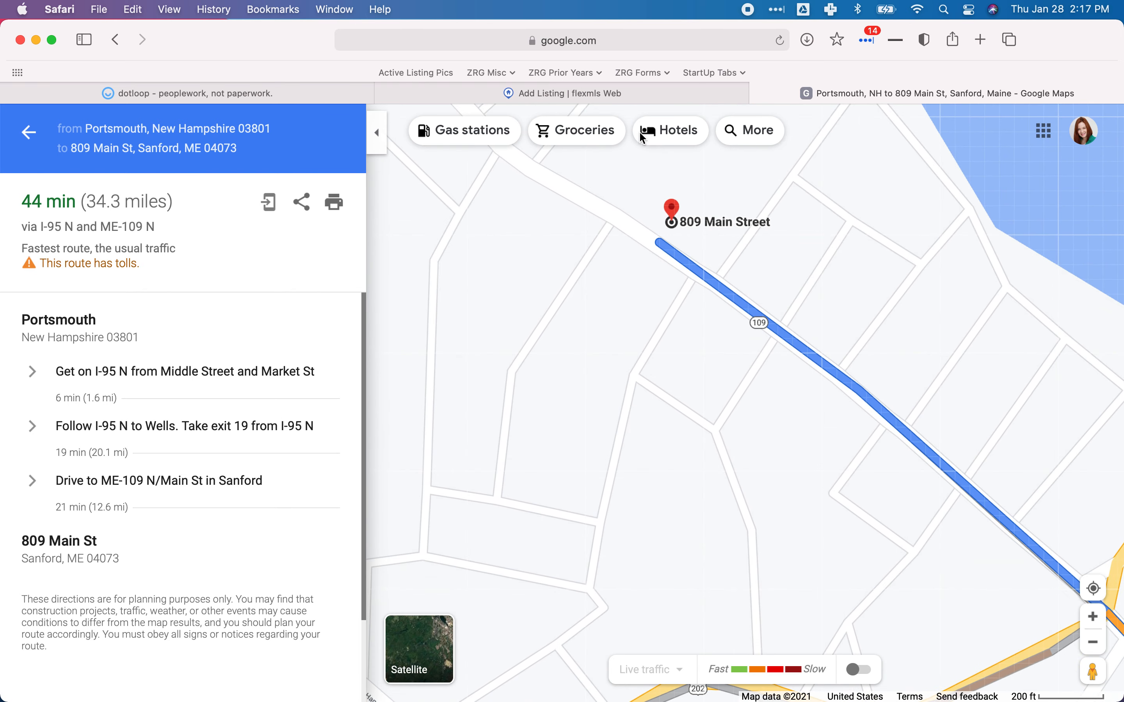
Finish the Directions with 'to Main Street in Sanford. Home will be on your right.'.
{"action": "left_click", "coordinate": [529, 95]}
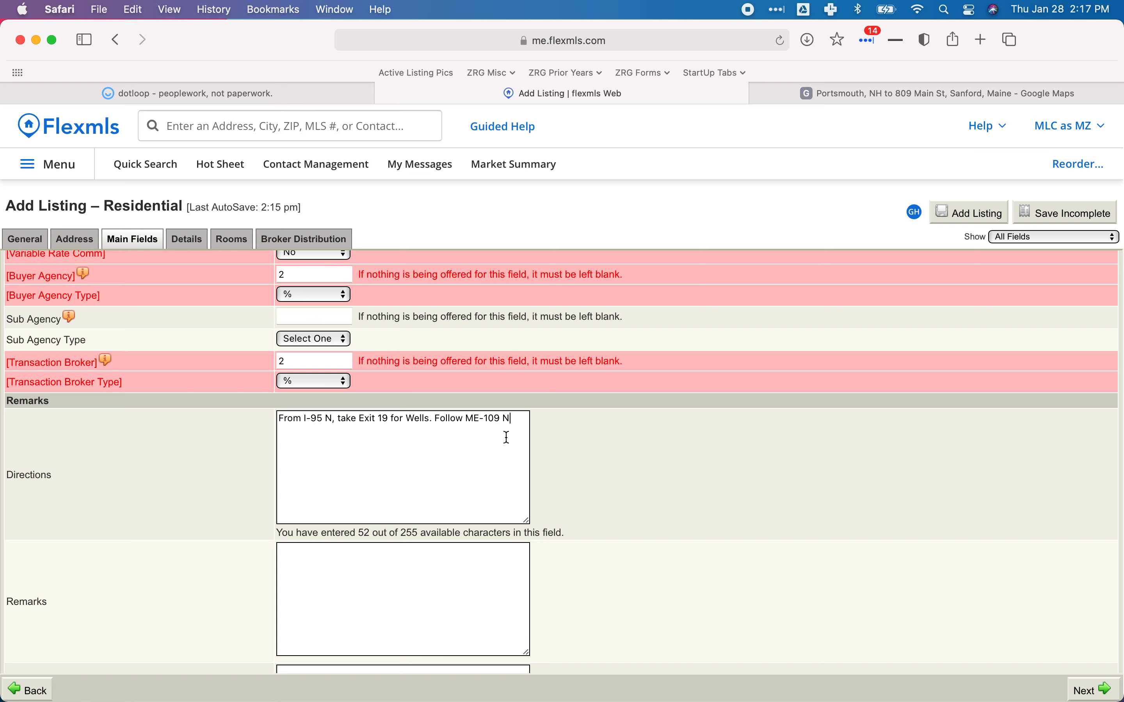
{"action": "type", "text": "to Main Street in Sanford. Ho"}
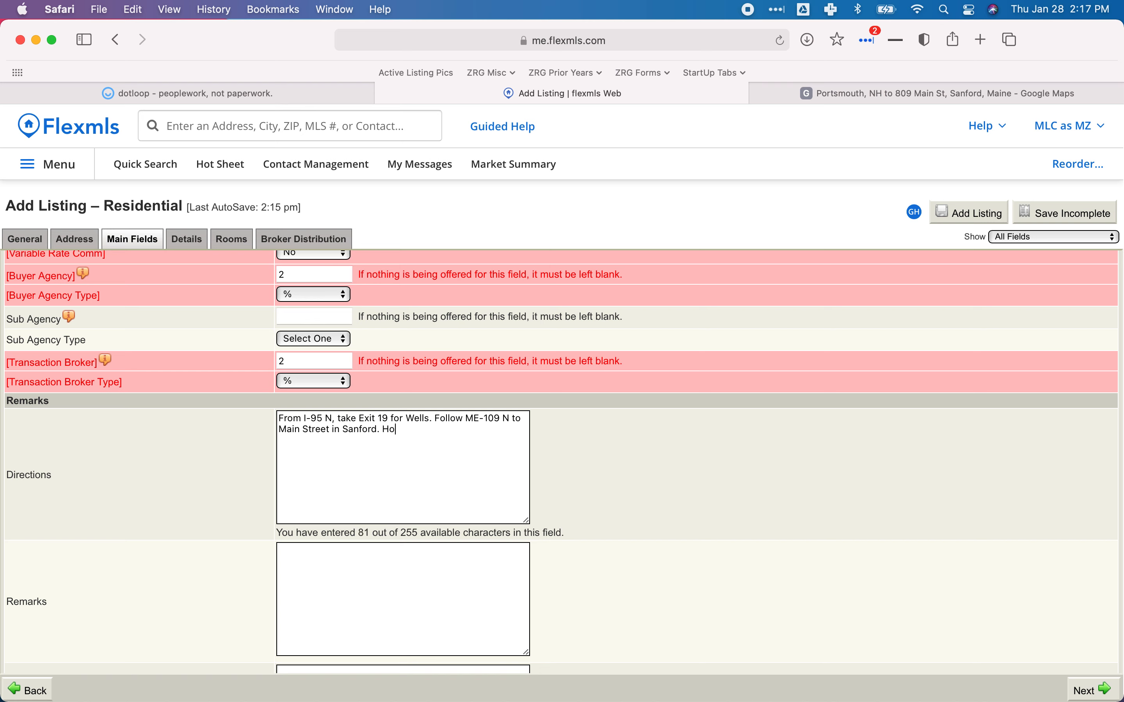
{"action": "type", "text": "me will be on your right."}
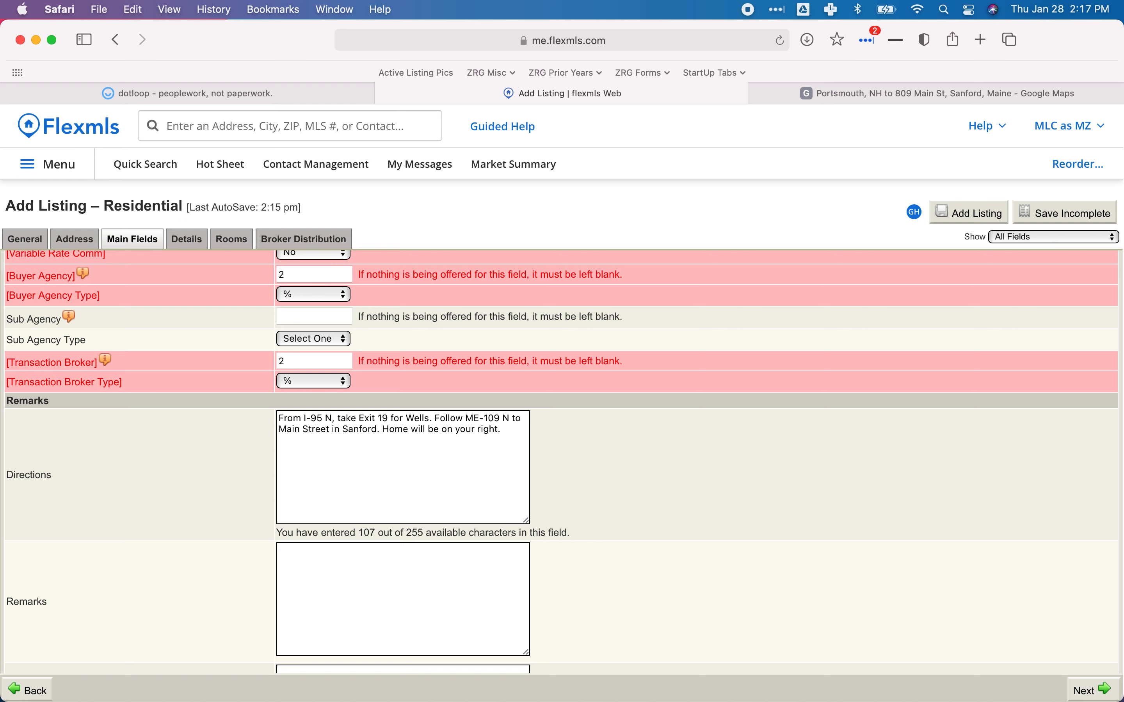
{"action": "left_click", "coordinate": [425, 578]}
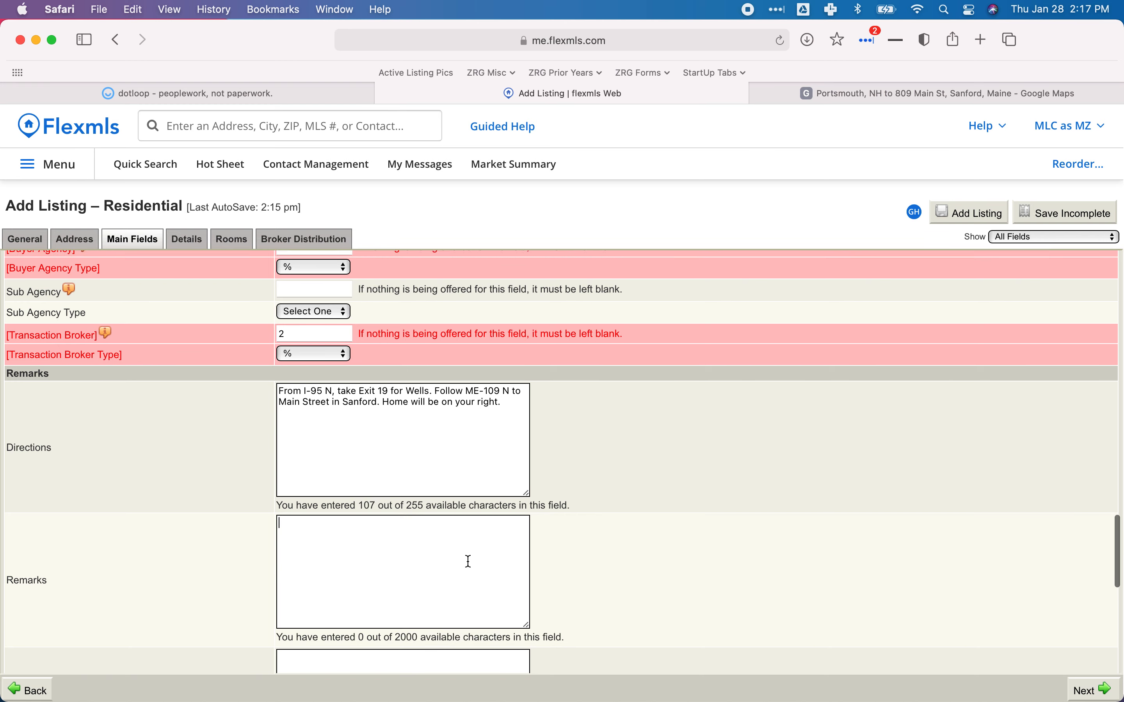
{"action": "scroll", "coordinate": [467, 562], "scroll_direction": "down", "scroll_amount": 2}
{"action": "mouse_move", "coordinate": [464, 695]}
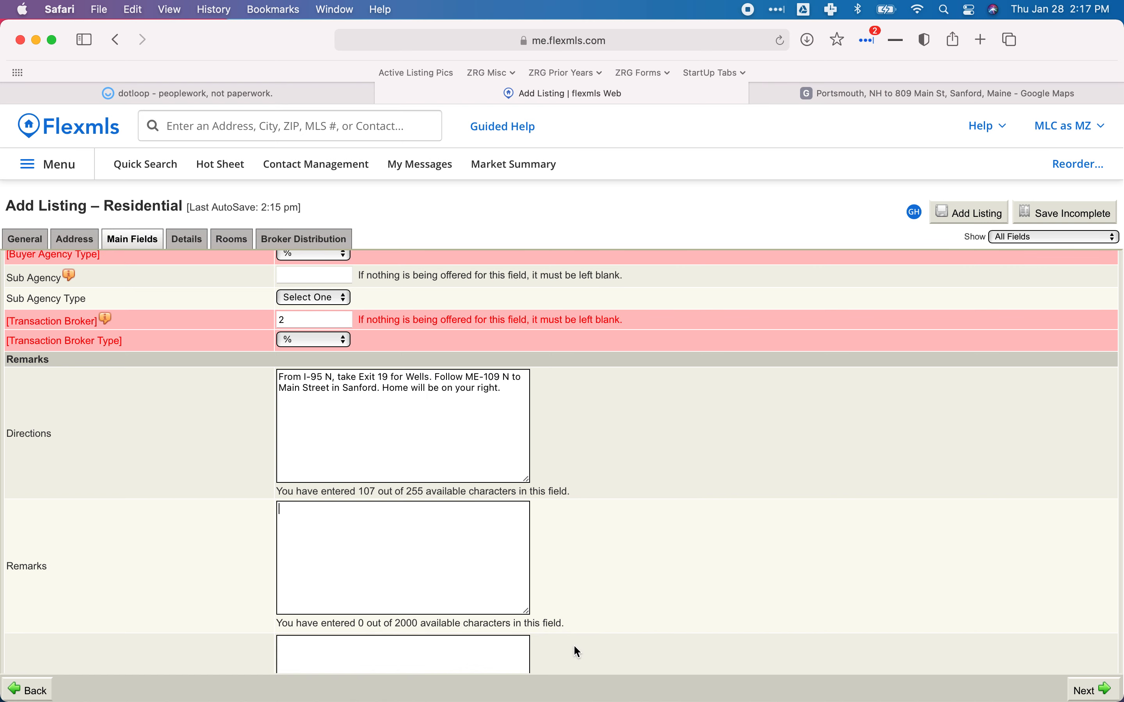
{"action": "mouse_move", "coordinate": [562, 700]}
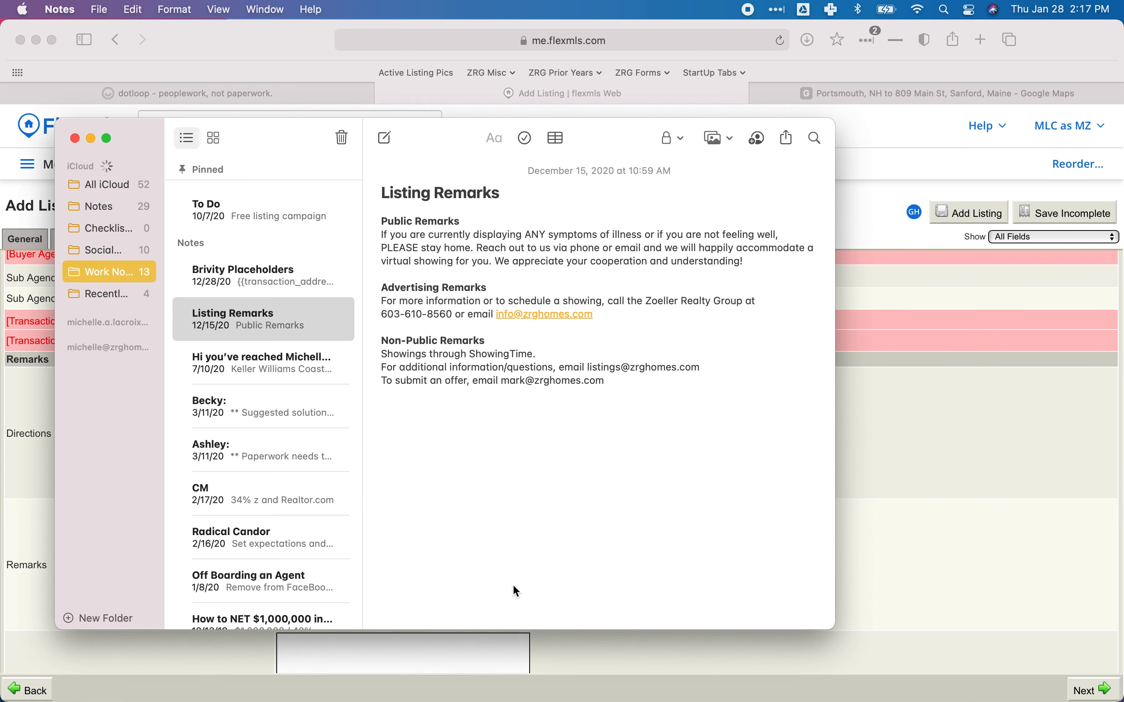
Drag the Listing Remarks note window to the right, beside the listing form.
{"action": "left_click_drag", "start_coordinate": [271, 131], "coordinate": [422, 118]}
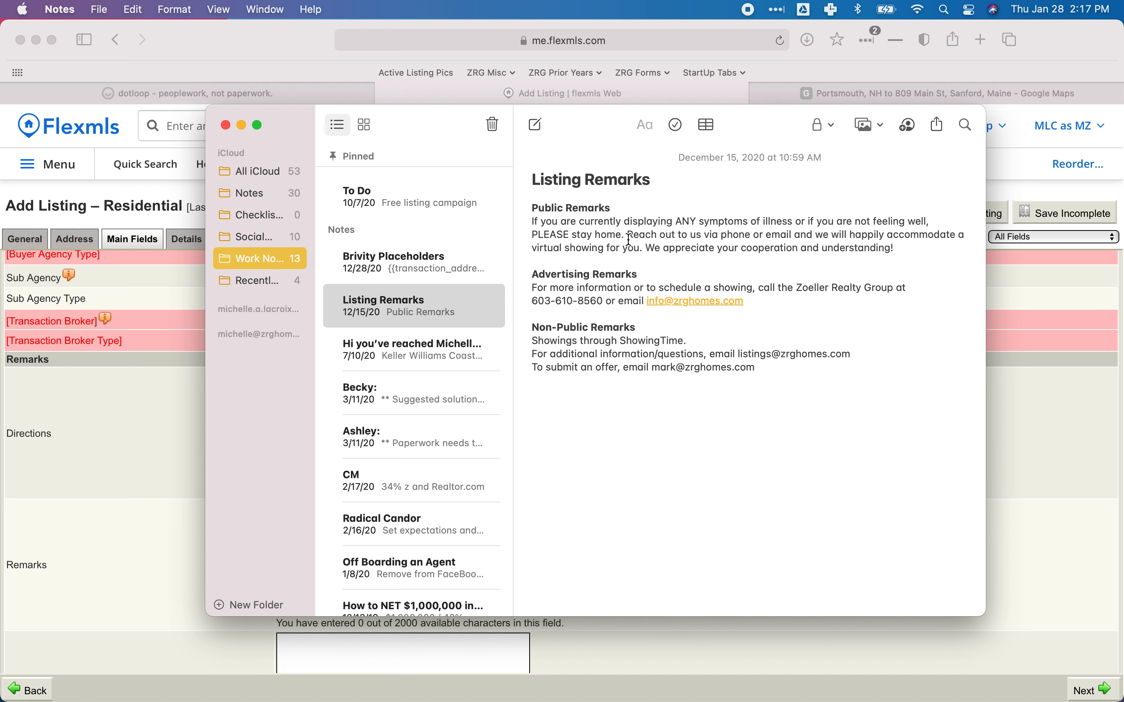
{"action": "left_click", "coordinate": [109, 586]}
{"action": "left_click", "coordinate": [282, 569]}
{"action": "scroll", "coordinate": [284, 567], "scroll_direction": "down", "scroll_amount": 5}
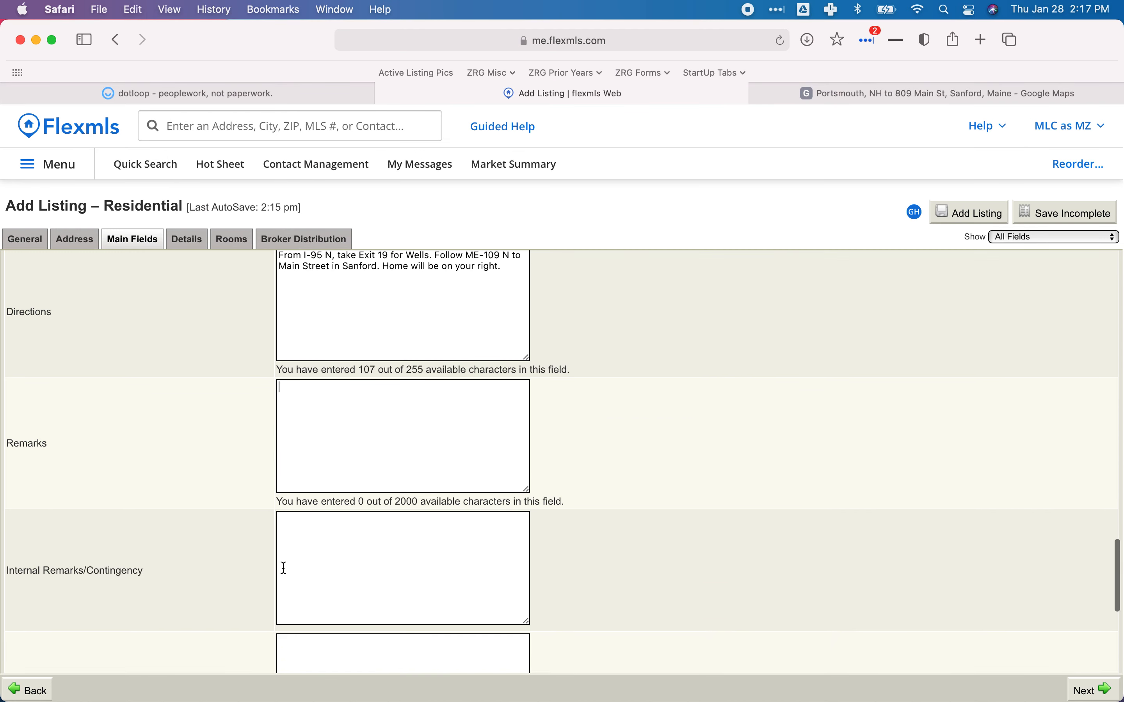
{"action": "scroll", "coordinate": [284, 567], "scroll_direction": "down", "scroll_amount": 8}
{"action": "scroll", "coordinate": [284, 568], "scroll_direction": "up", "scroll_amount": 10}
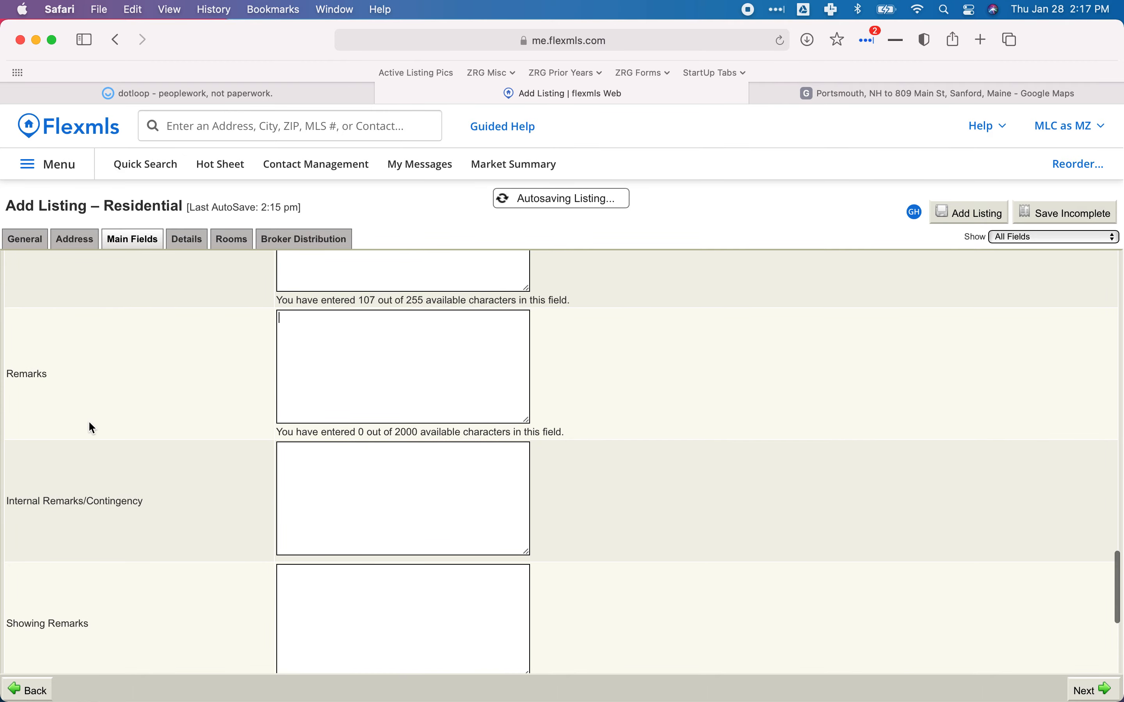
{"action": "left_click", "coordinate": [394, 681]}
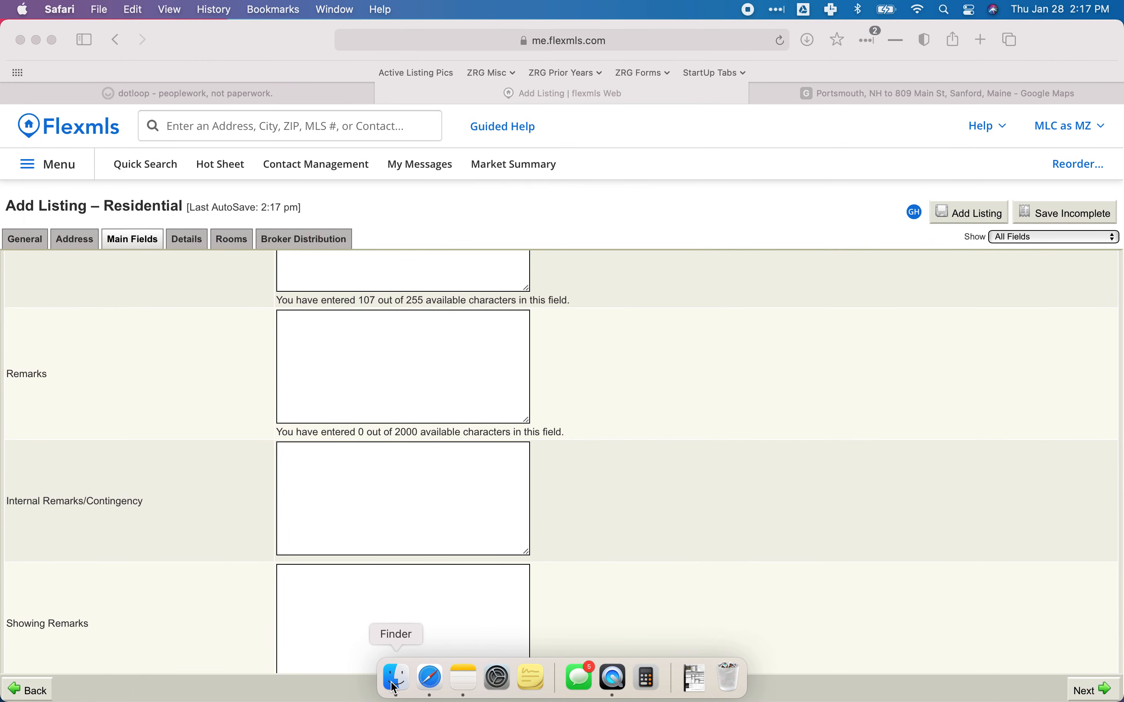
{"action": "left_click", "coordinate": [221, 625]}
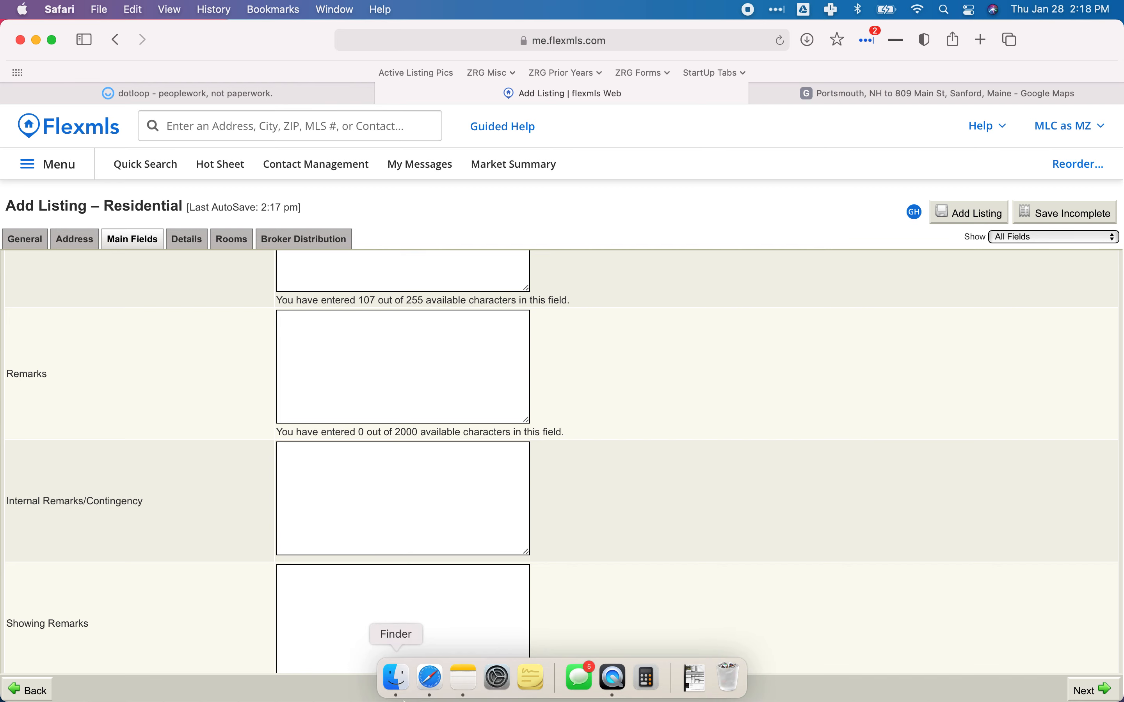
{"action": "left_click", "coordinate": [464, 678]}
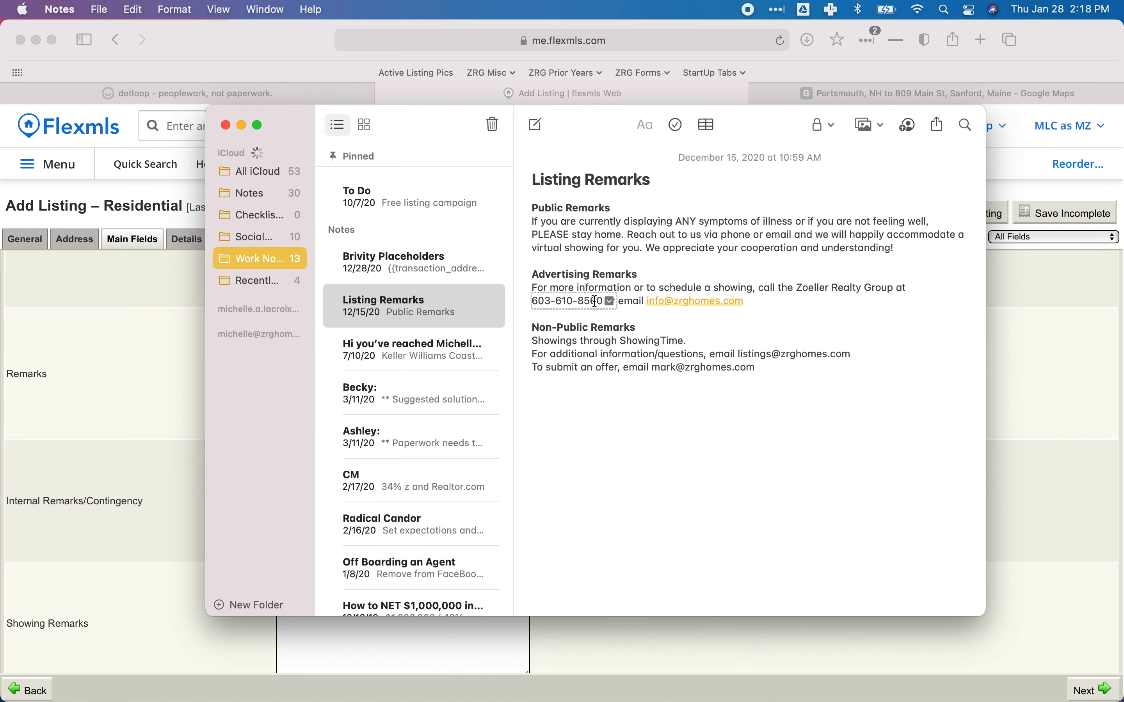
Paste the note's Public Remarks paragraph into Remarks, with two blank lines above it.
{"action": "triple_click", "coordinate": [635, 231]}
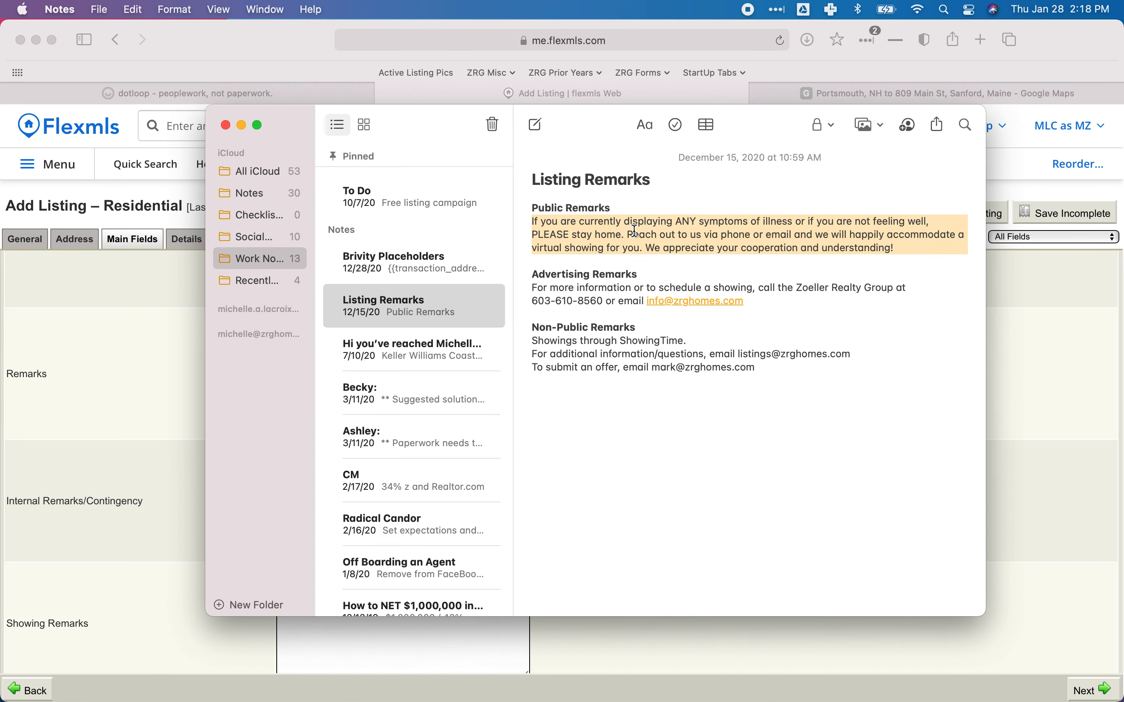
{"action": "key", "text": "super+c"}
{"action": "left_click", "coordinate": [119, 357]}
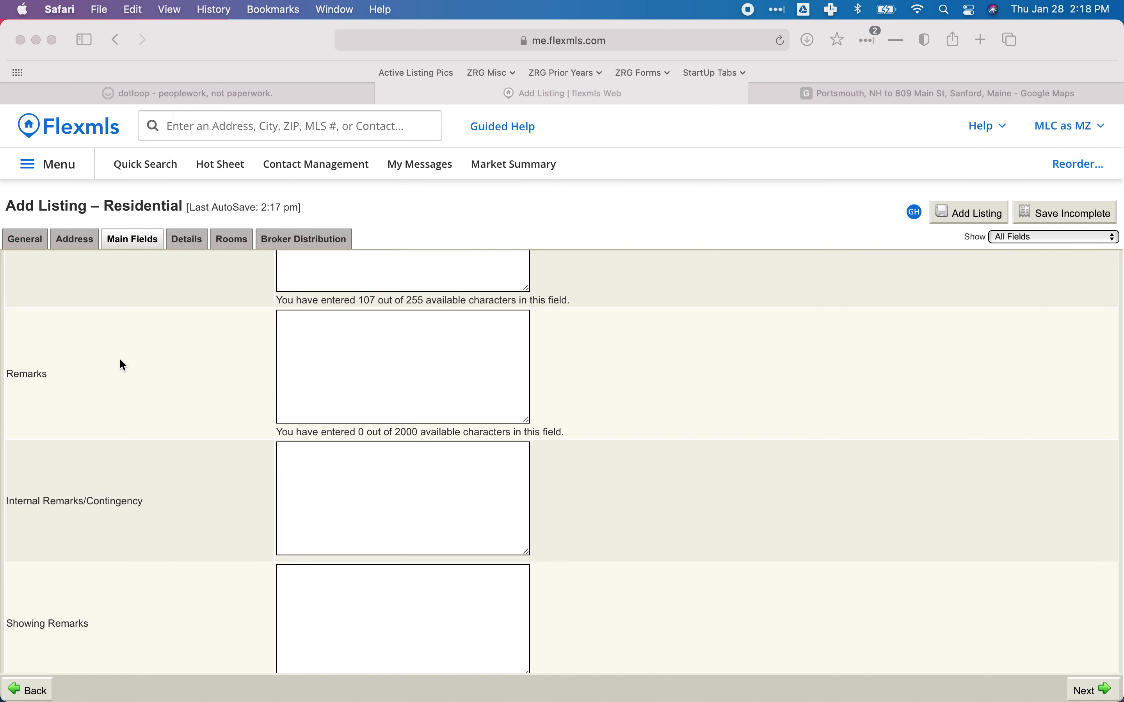
{"action": "left_click", "coordinate": [320, 379]}
{"action": "key", "text": "super+v"}
{"action": "key", "text": "BackSpace"}
{"action": "left_click", "coordinate": [278, 319]}
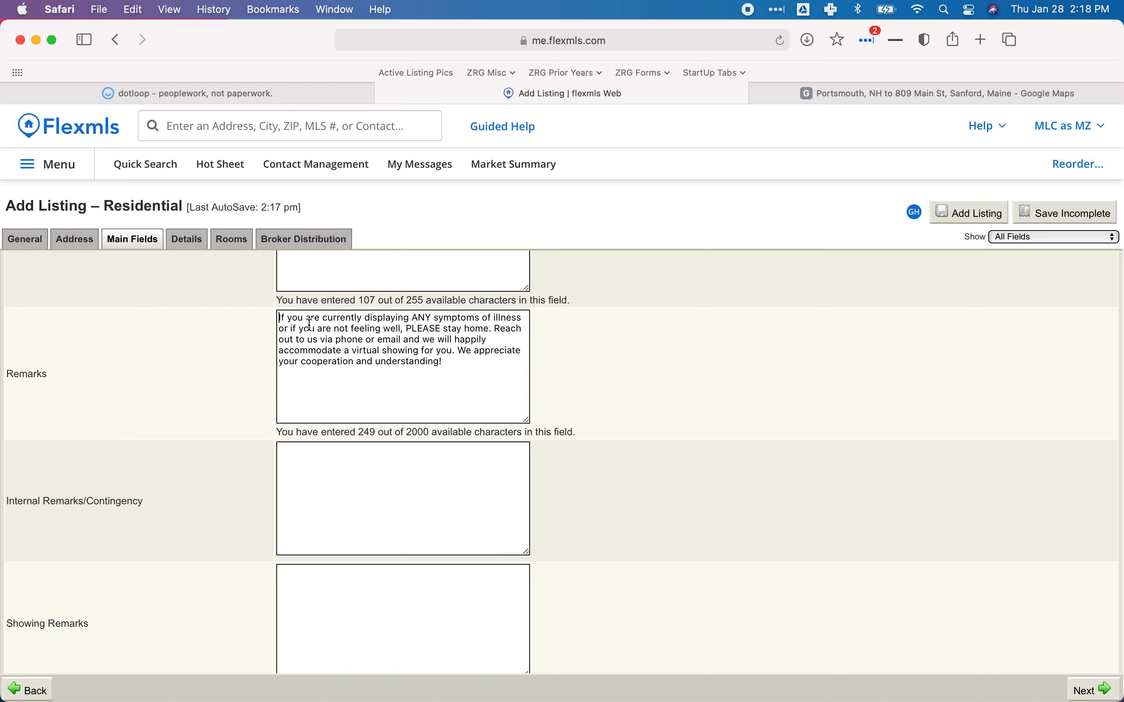
{"action": "key", "text": "Return"}
{"action": "key", "text": "Return"}
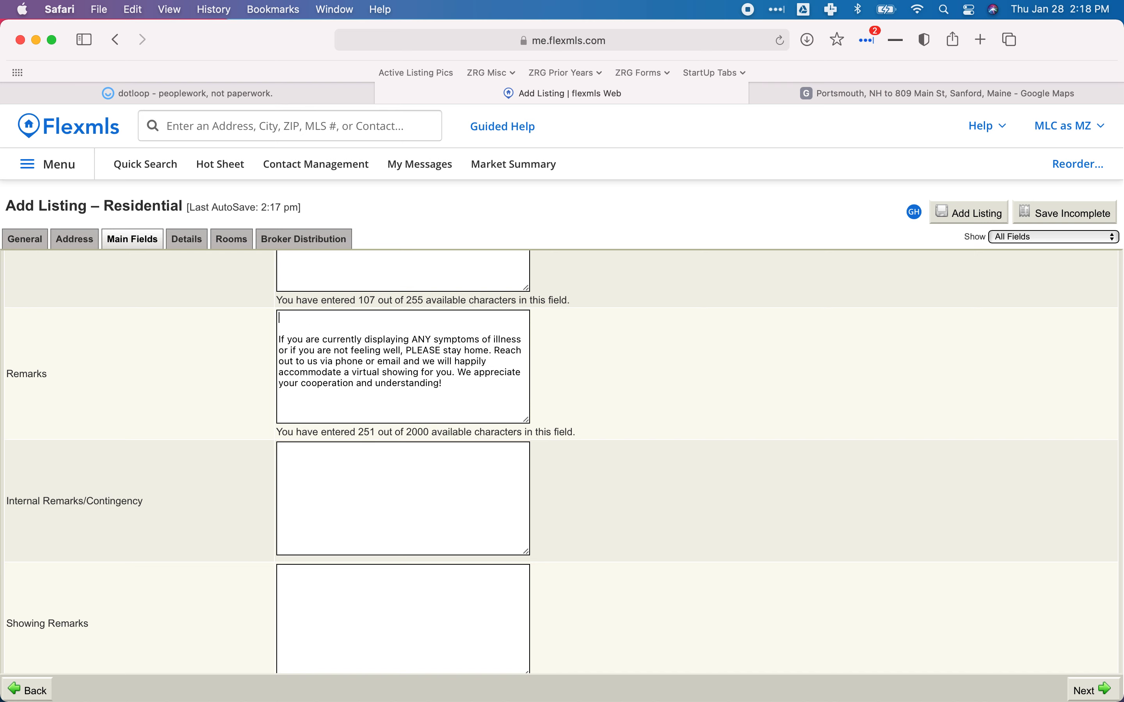
{"action": "left_click", "coordinate": [306, 319]}
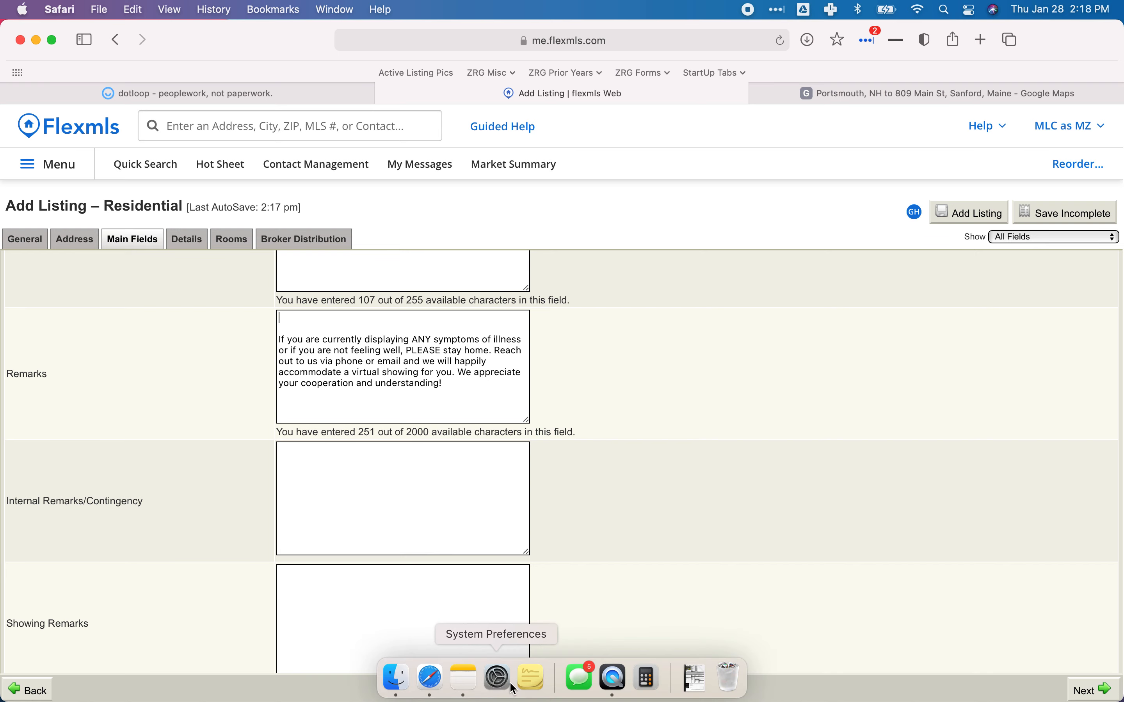
Paste the note's Advertising Remarks paragraph into Advertising Remarks, with a blank line above it.
{"action": "left_click", "coordinate": [465, 676]}
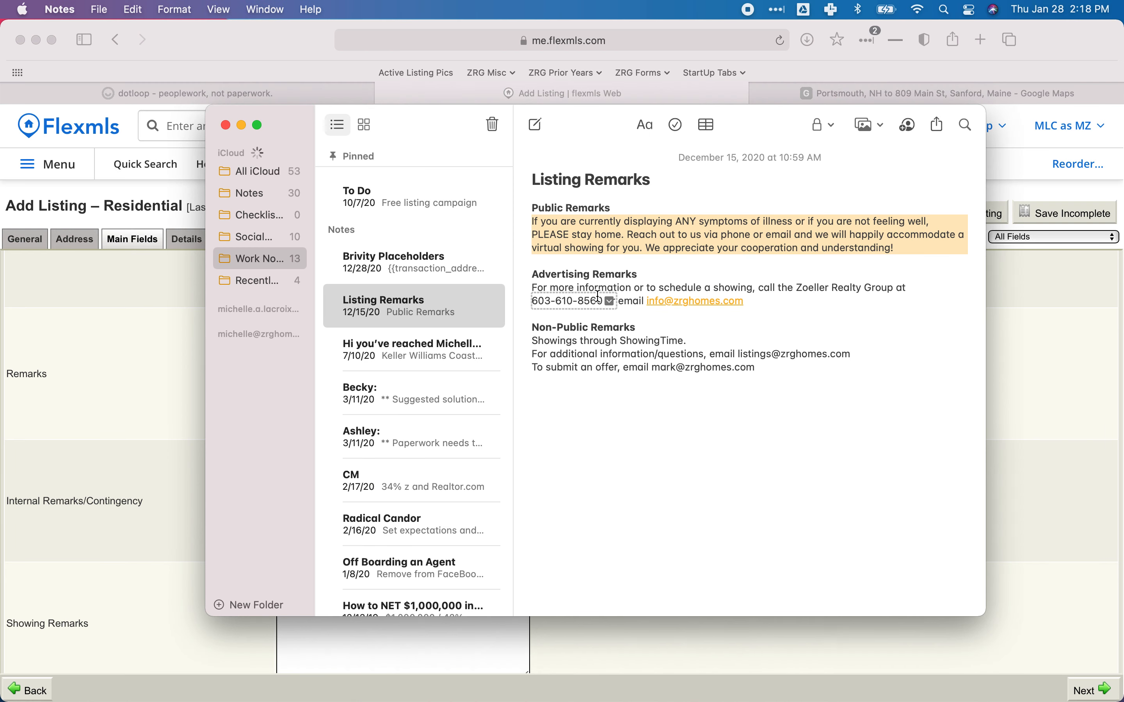
{"action": "triple_click", "coordinate": [743, 286]}
{"action": "key", "text": "super+c"}
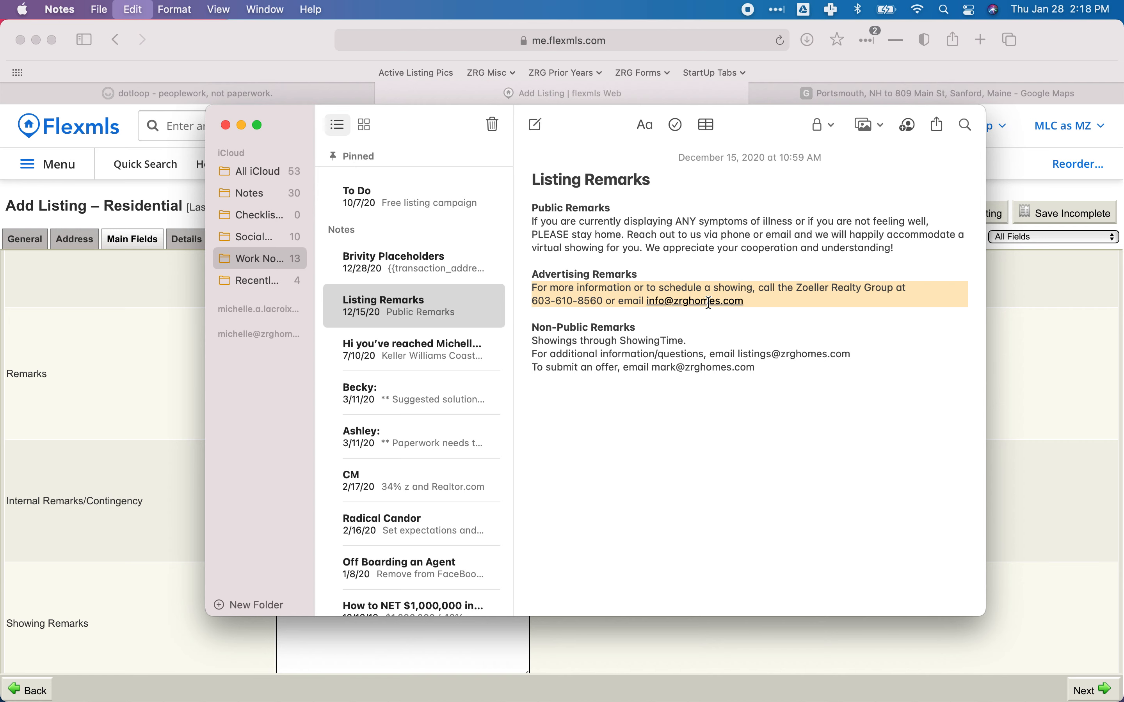
{"action": "left_click", "coordinate": [174, 385]}
{"action": "scroll", "coordinate": [285, 411], "scroll_direction": "down", "scroll_amount": 1}
{"action": "scroll", "coordinate": [393, 429], "scroll_direction": "down", "scroll_amount": 5}
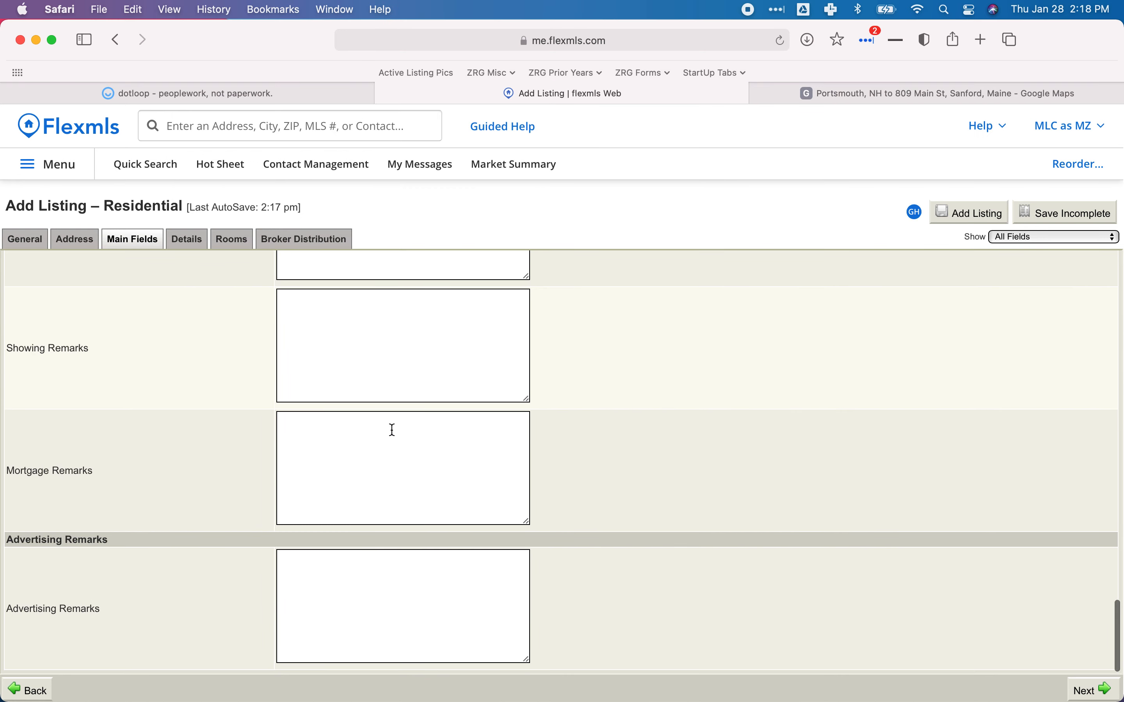
{"action": "left_click", "coordinate": [313, 588]}
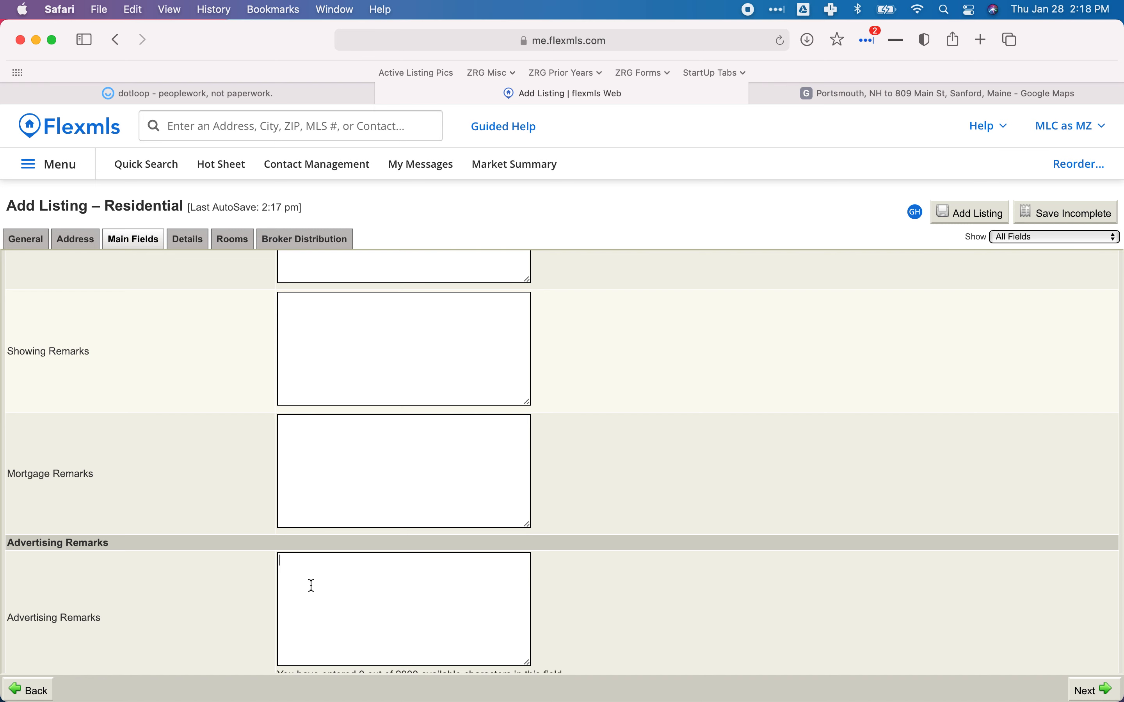
{"action": "key", "text": "super+v"}
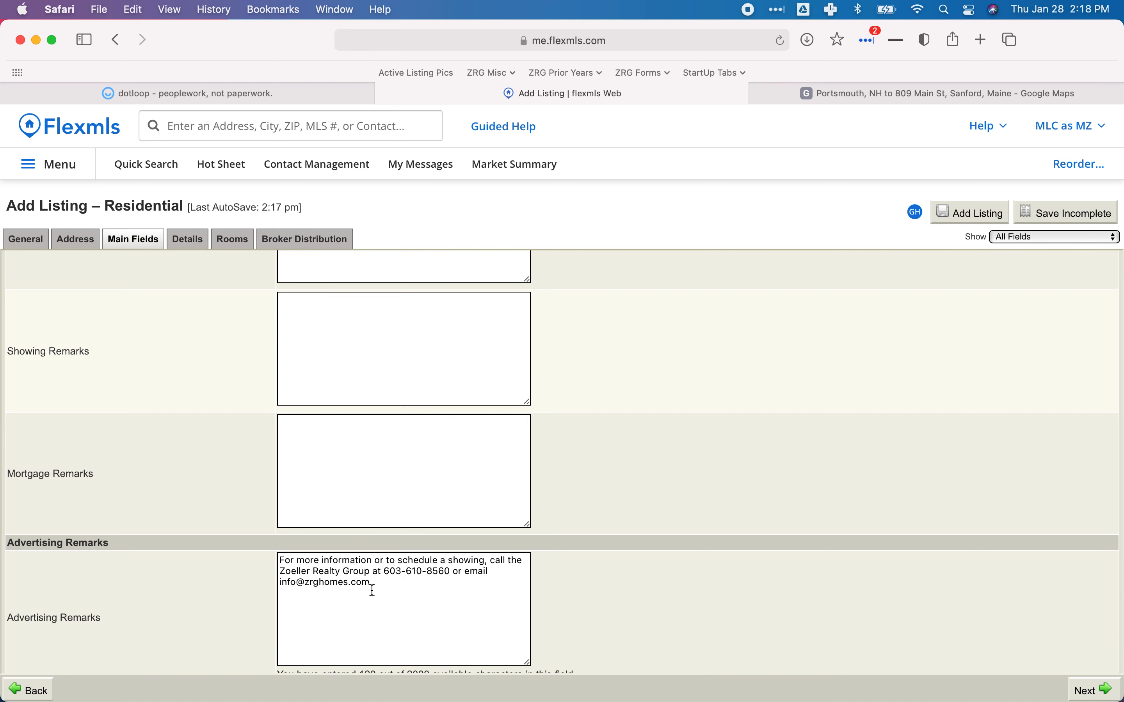
{"action": "left_click", "coordinate": [280, 560]}
{"action": "key", "text": "Return"}
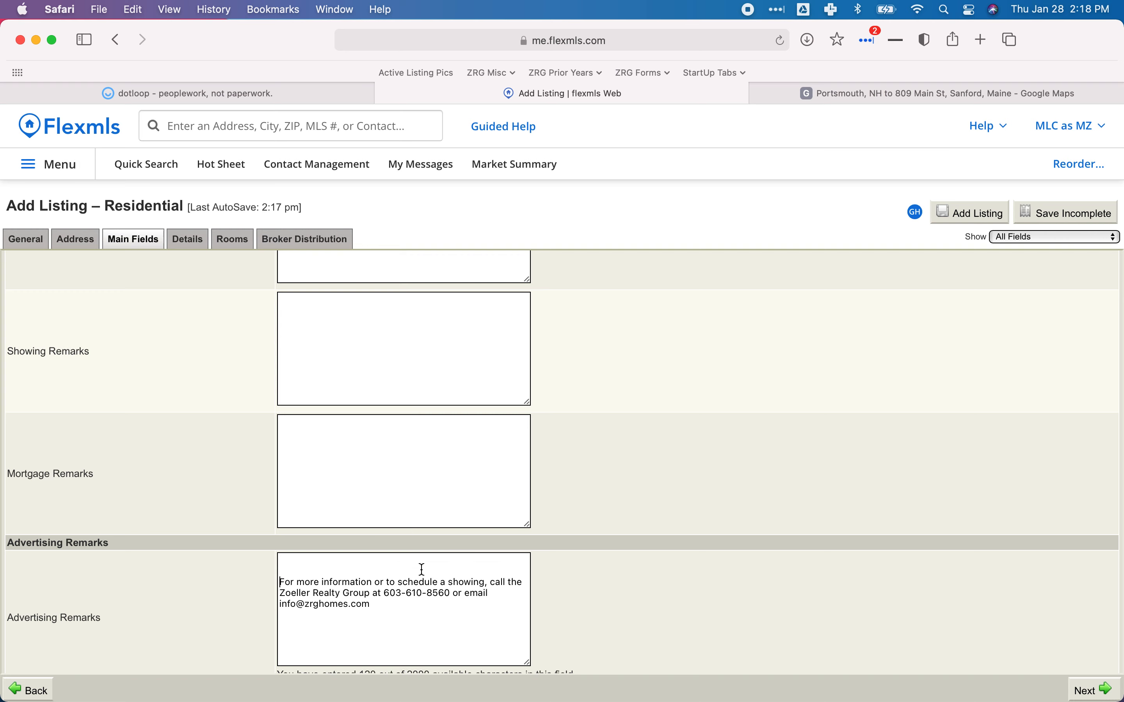
{"action": "scroll", "coordinate": [386, 587], "scroll_direction": "up", "scroll_amount": 8}
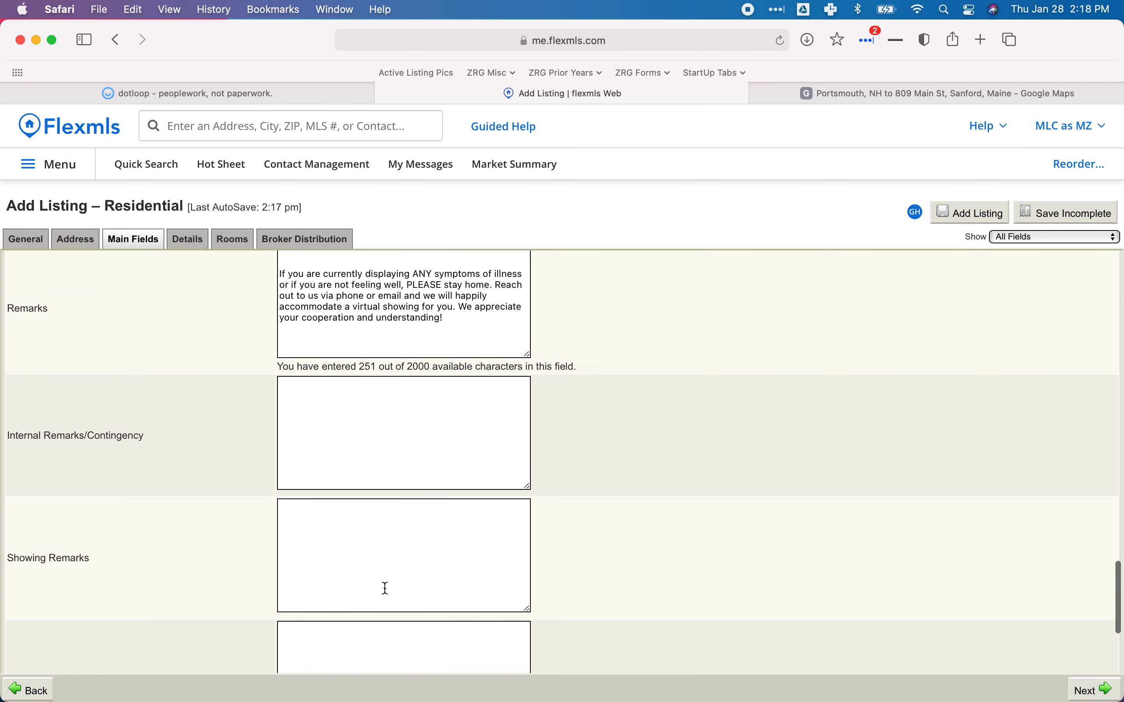
{"action": "scroll", "coordinate": [389, 591], "scroll_direction": "down", "scroll_amount": 2}
{"action": "scroll", "coordinate": [392, 590], "scroll_direction": "down", "scroll_amount": 2}
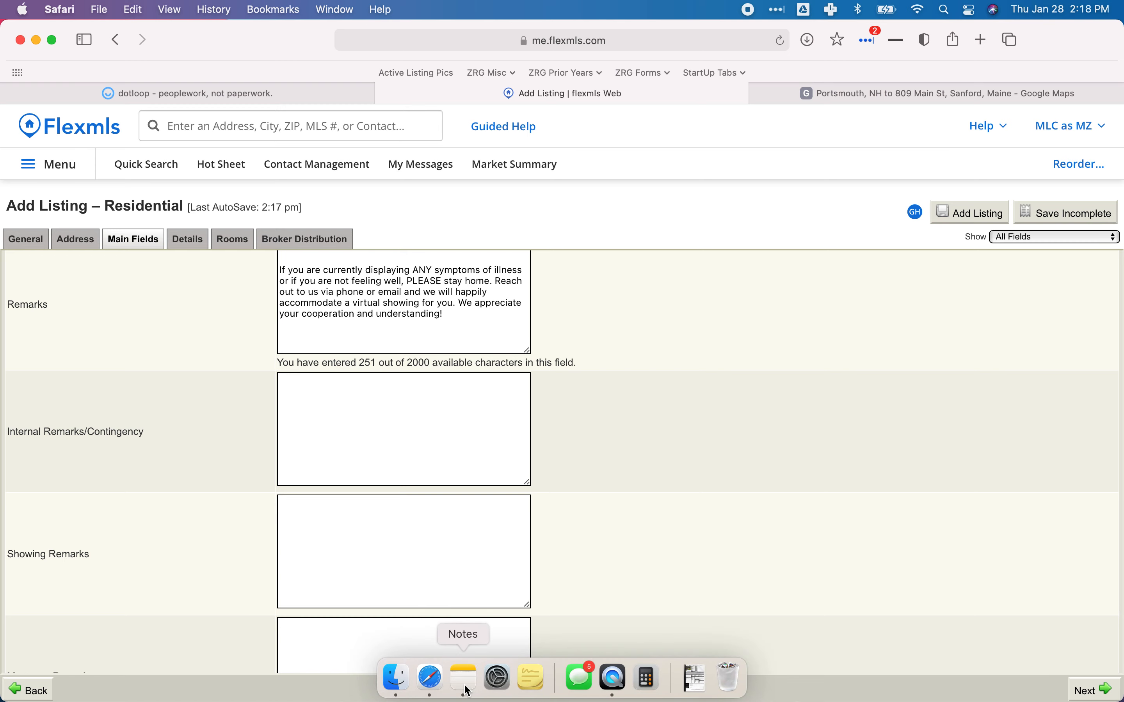
{"action": "left_click", "coordinate": [464, 679]}
{"action": "triple_click", "coordinate": [594, 341]}
{"action": "left_click", "coordinate": [583, 356]}
{"action": "left_click_drag", "start_coordinate": [535, 345], "coordinate": [781, 371]}
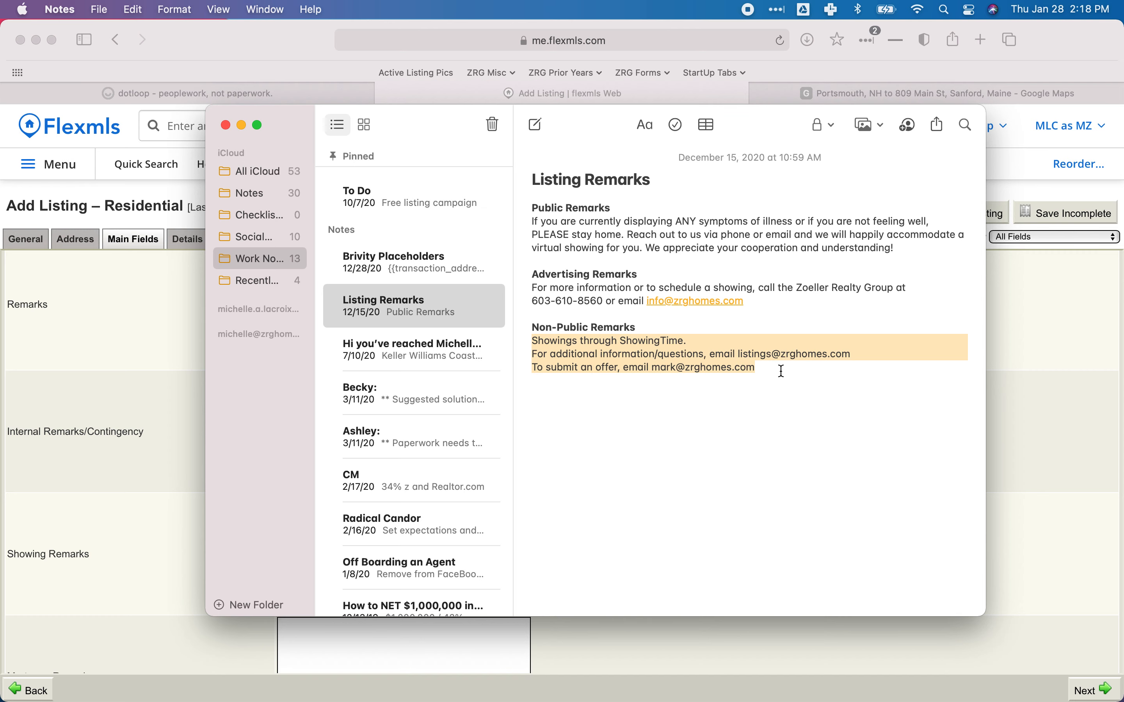
{"action": "left_click", "coordinate": [144, 418]}
{"action": "scroll", "coordinate": [301, 544], "scroll_direction": "down", "scroll_amount": 3}
{"action": "scroll", "coordinate": [300, 543], "scroll_direction": "up", "scroll_amount": 3}
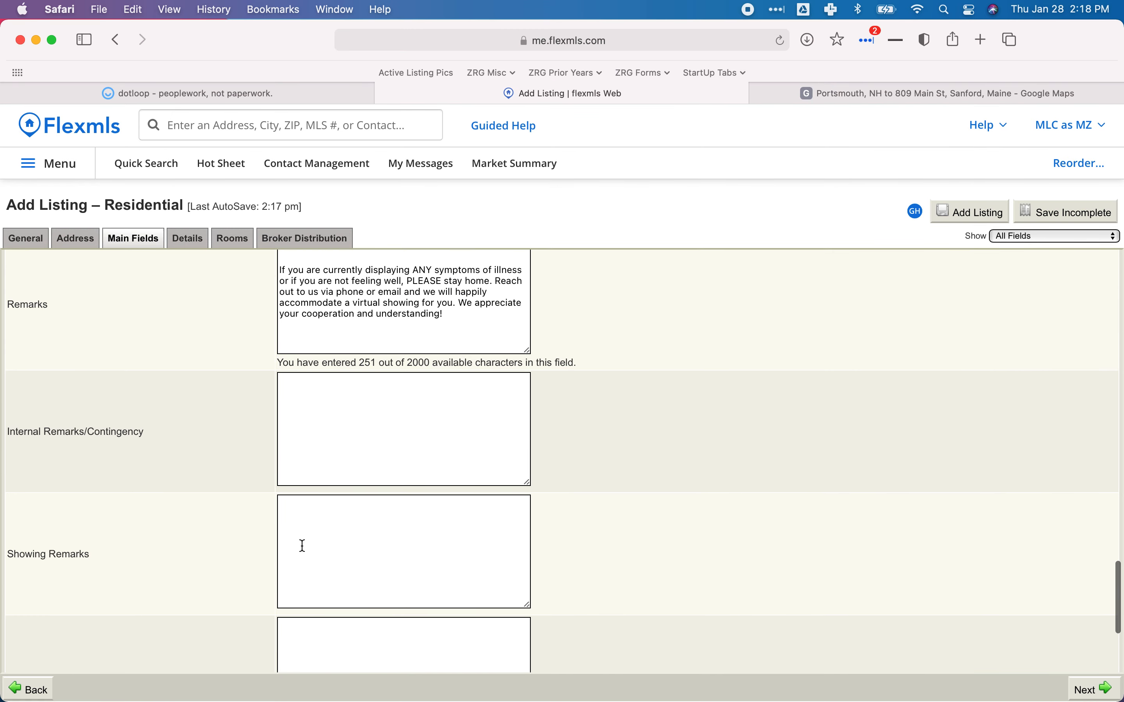
{"action": "left_click", "coordinate": [330, 426]}
{"action": "key", "text": "super+v"}
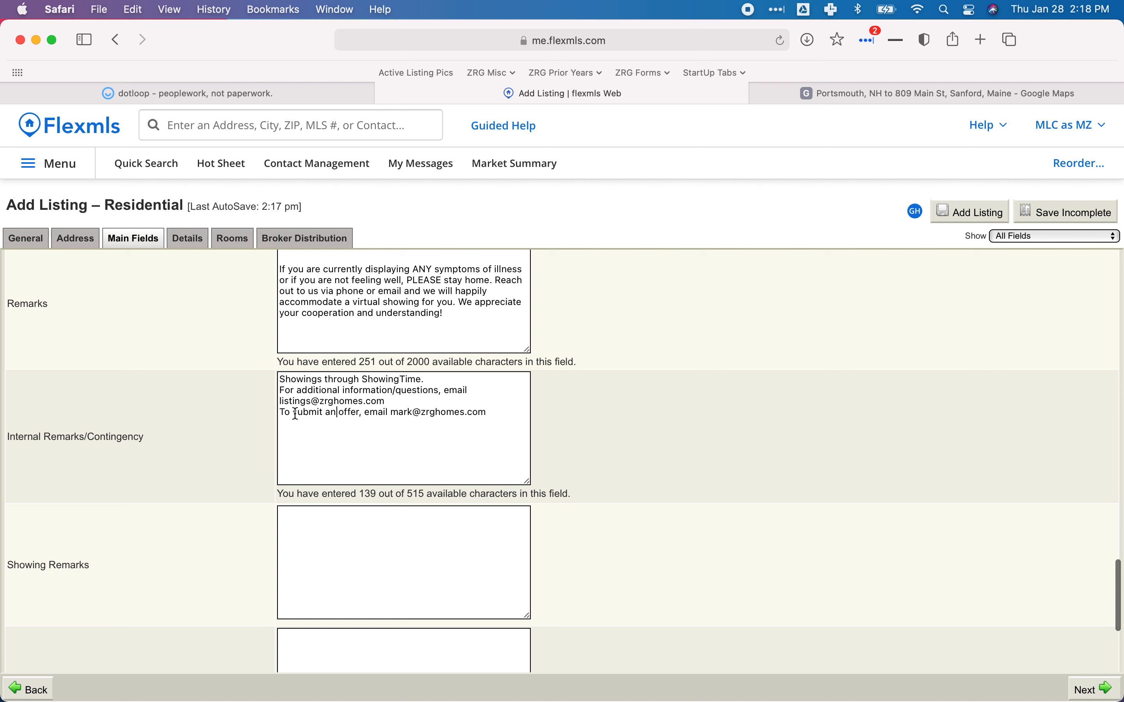
{"action": "double_click", "coordinate": [403, 414]}
{"action": "scroll", "coordinate": [377, 535], "scroll_direction": "down", "scroll_amount": 3}
{"action": "left_click", "coordinate": [362, 523]}
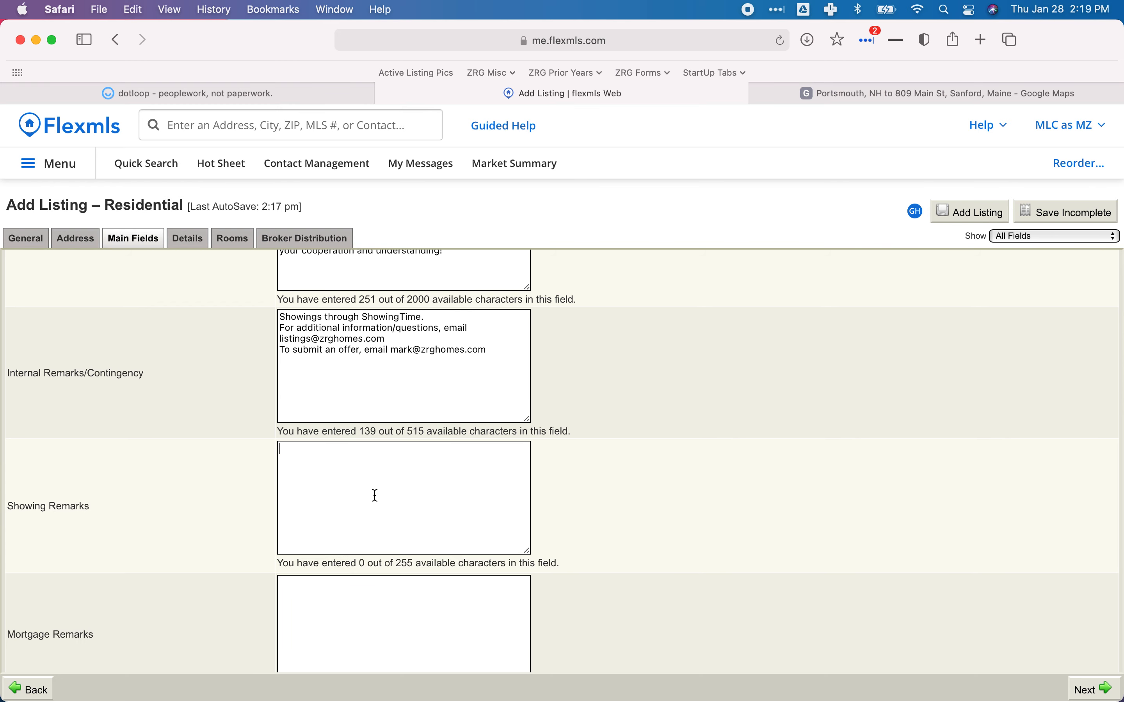
{"action": "scroll", "coordinate": [375, 496], "scroll_direction": "down", "scroll_amount": 3}
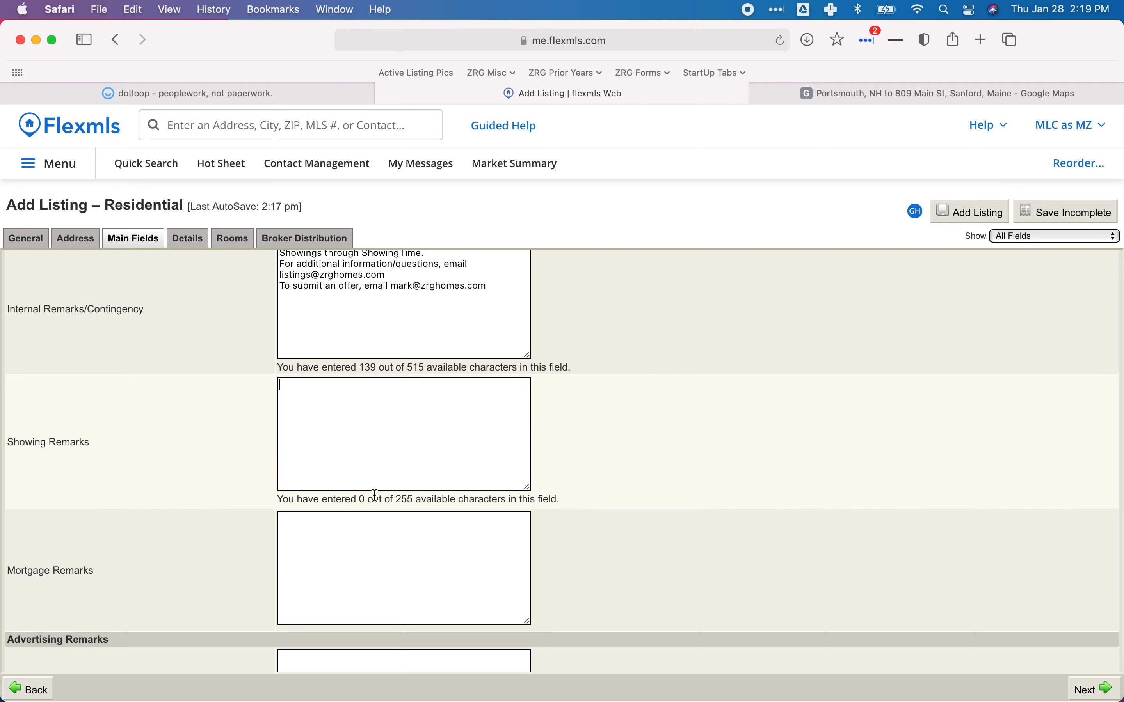
{"action": "scroll", "coordinate": [375, 496], "scroll_direction": "up", "scroll_amount": 3}
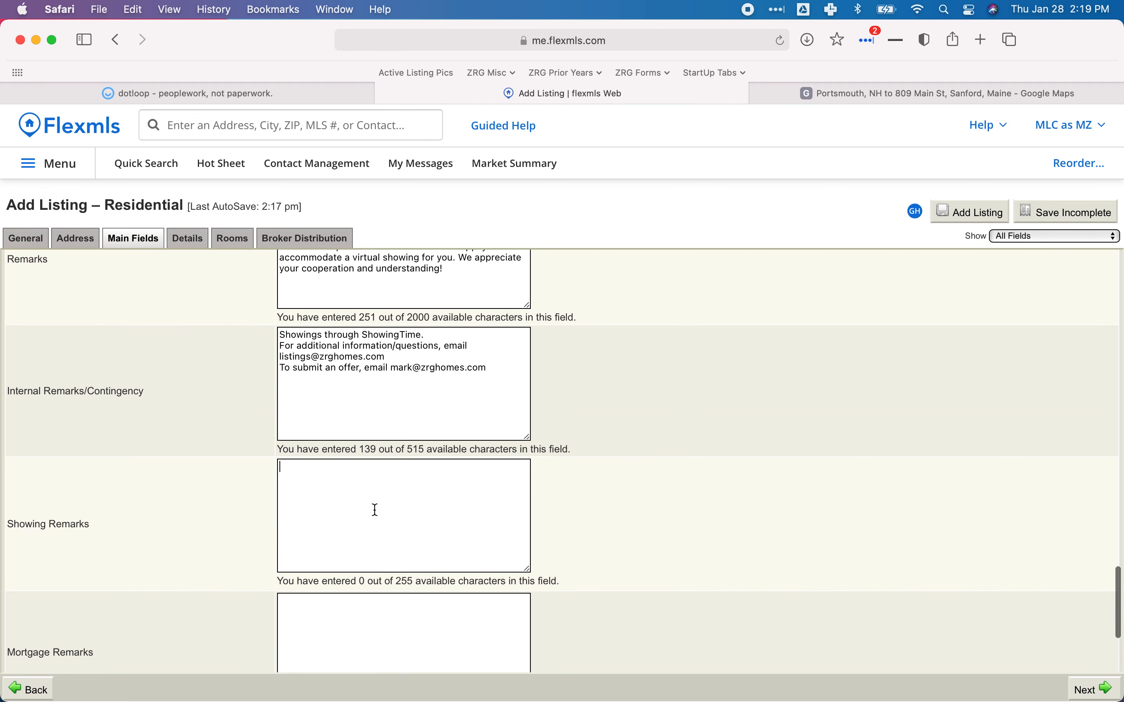
{"action": "scroll", "coordinate": [431, 383], "scroll_direction": "down", "scroll_amount": 5}
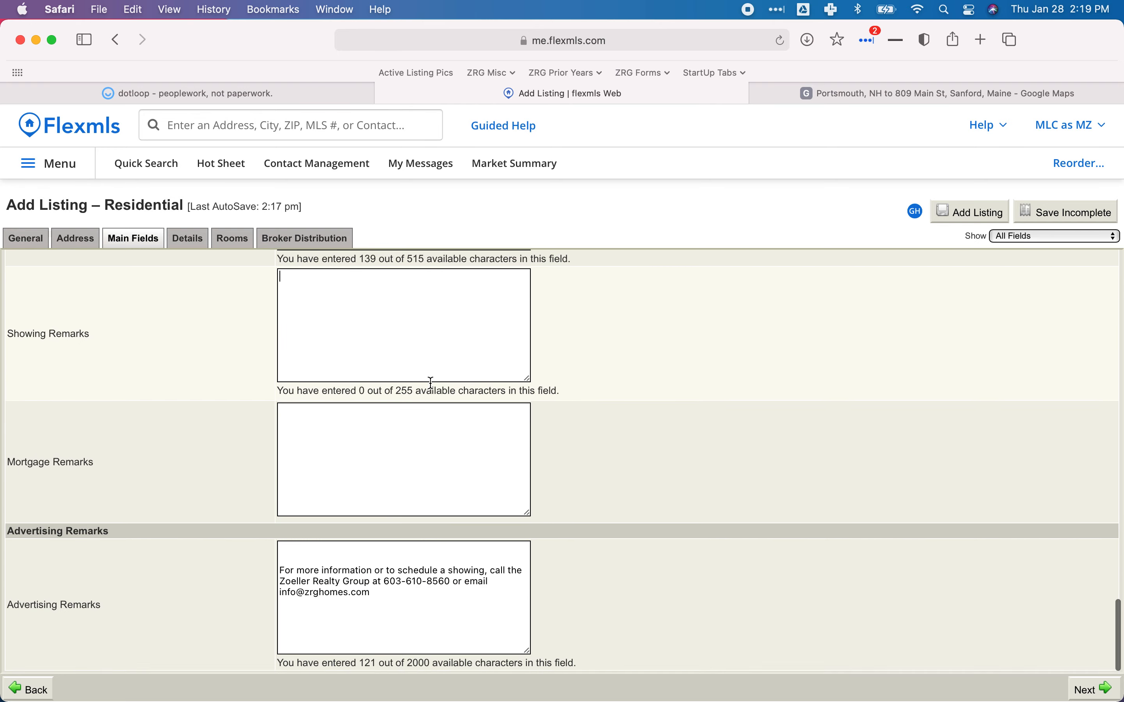
{"action": "scroll", "coordinate": [431, 383], "scroll_direction": "up", "scroll_amount": 20}
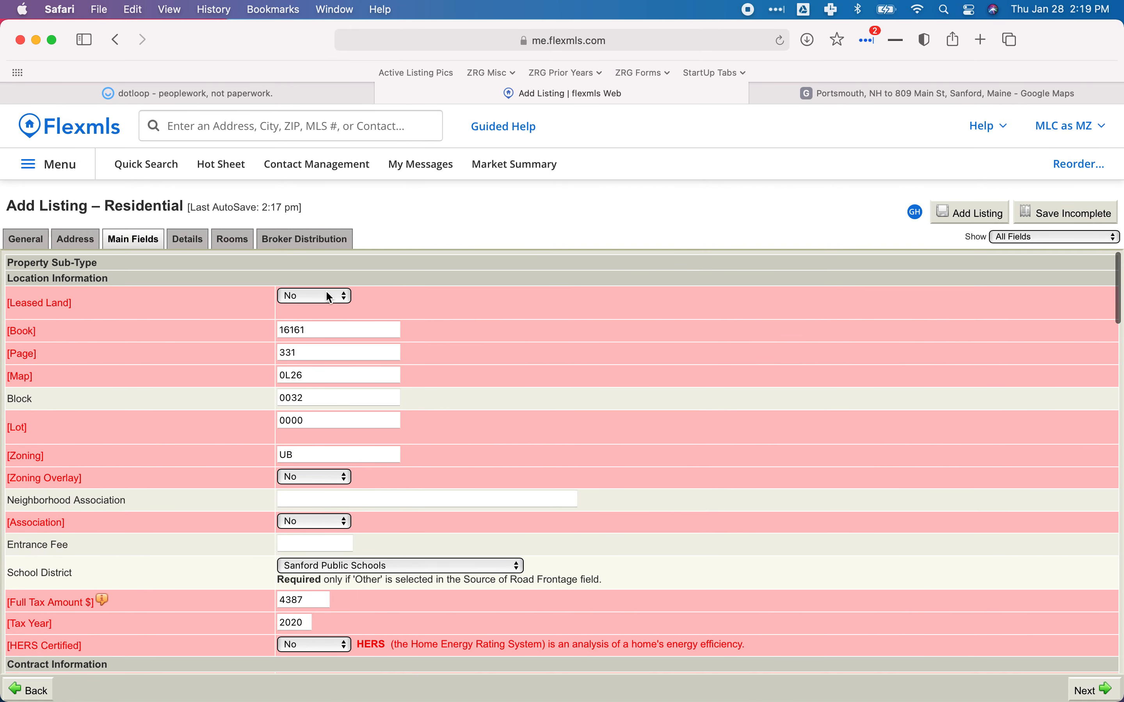
Open the Details tab of the Add Listing form.
{"action": "left_click", "coordinate": [187, 240]}
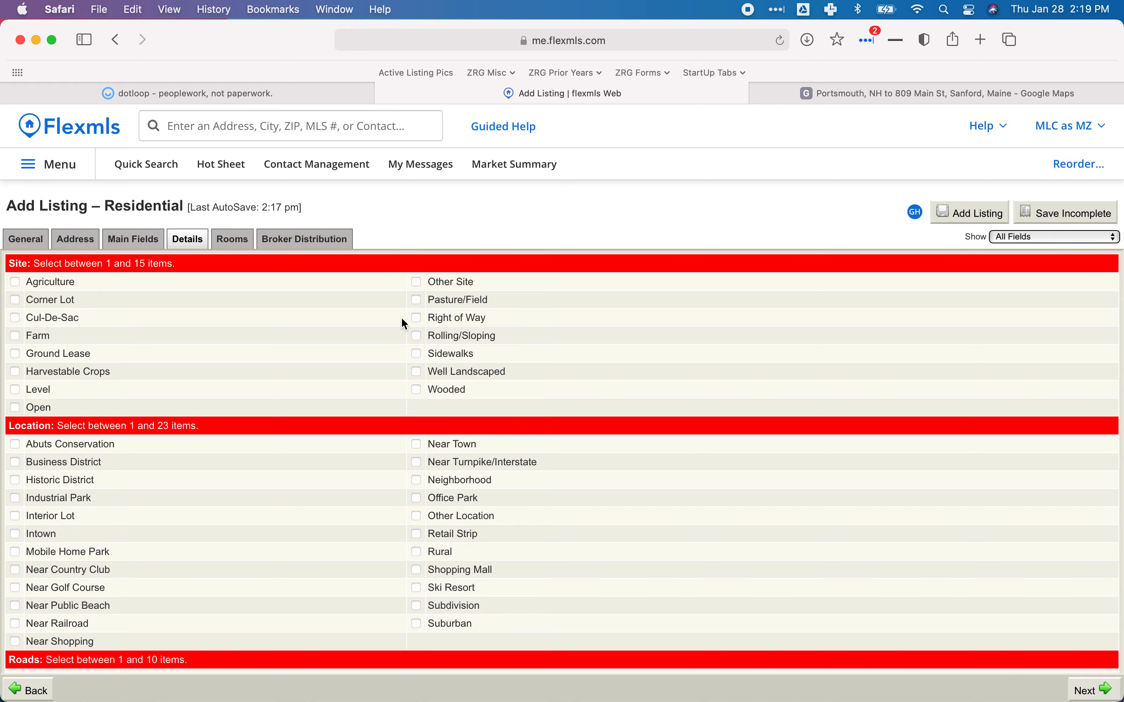
{"action": "left_click", "coordinate": [251, 90]}
{"action": "scroll", "coordinate": [539, 403], "scroll_direction": "up", "scroll_amount": 8}
{"action": "scroll", "coordinate": [539, 403], "scroll_direction": "down", "scroll_amount": 20}
{"action": "scroll", "coordinate": [539, 405], "scroll_direction": "down", "scroll_amount": 20}
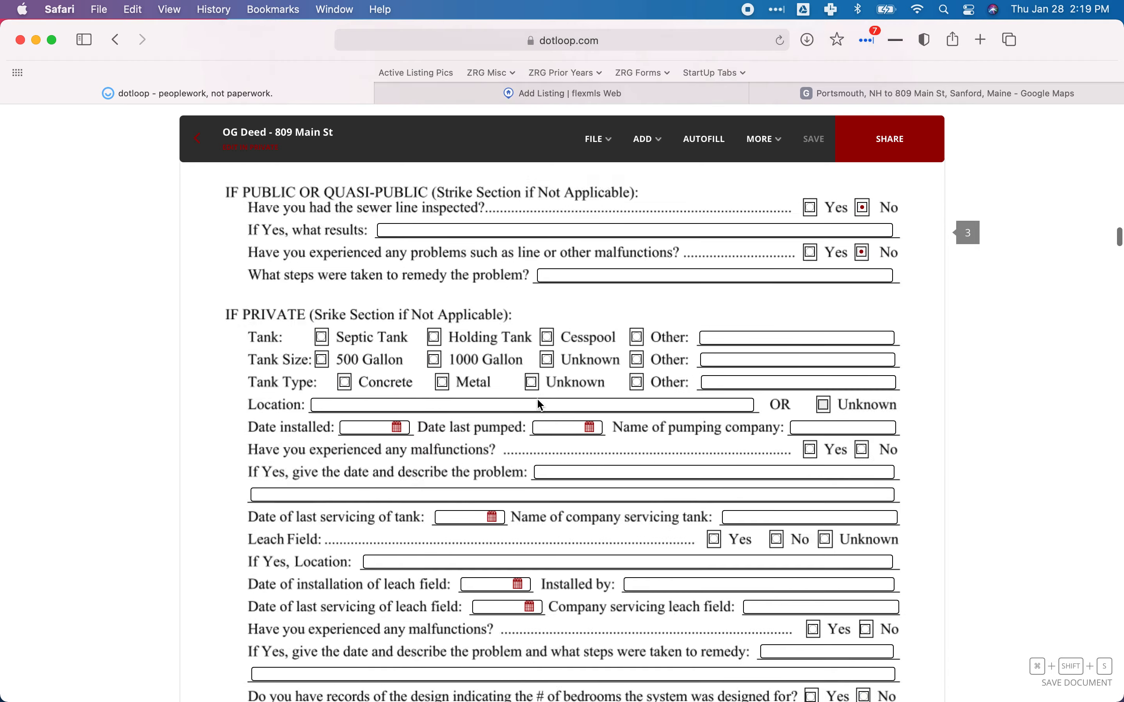
{"action": "scroll", "coordinate": [538, 404], "scroll_direction": "down", "scroll_amount": 20}
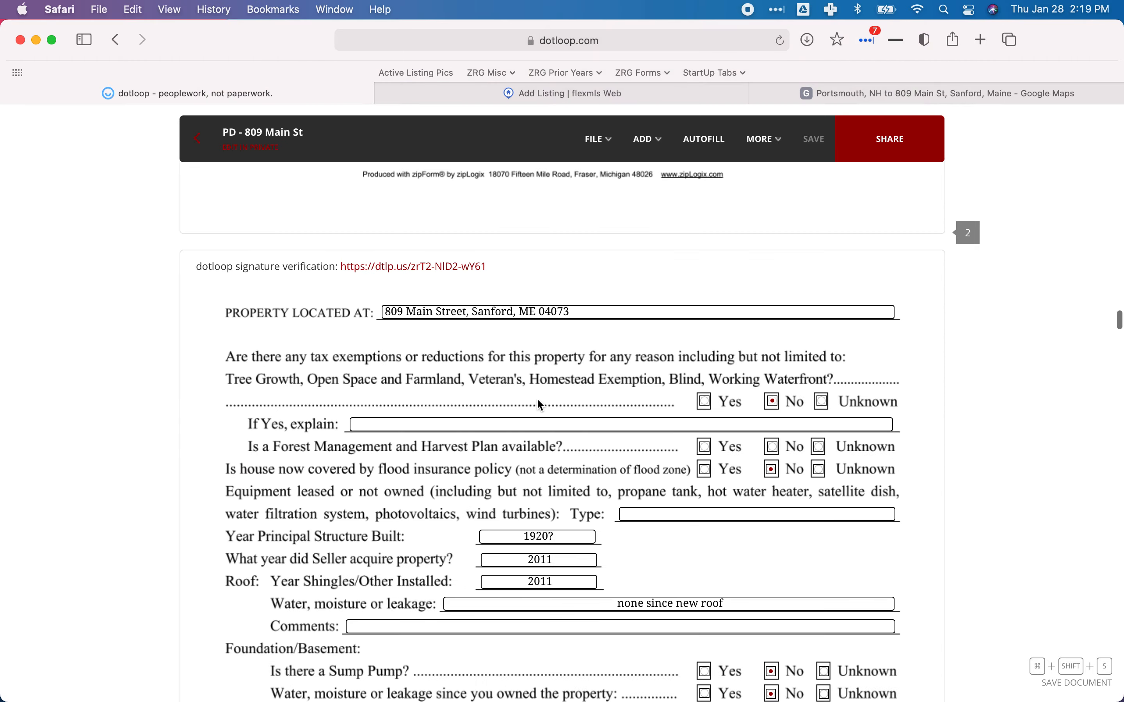
{"action": "scroll", "coordinate": [540, 405], "scroll_direction": "down", "scroll_amount": 20}
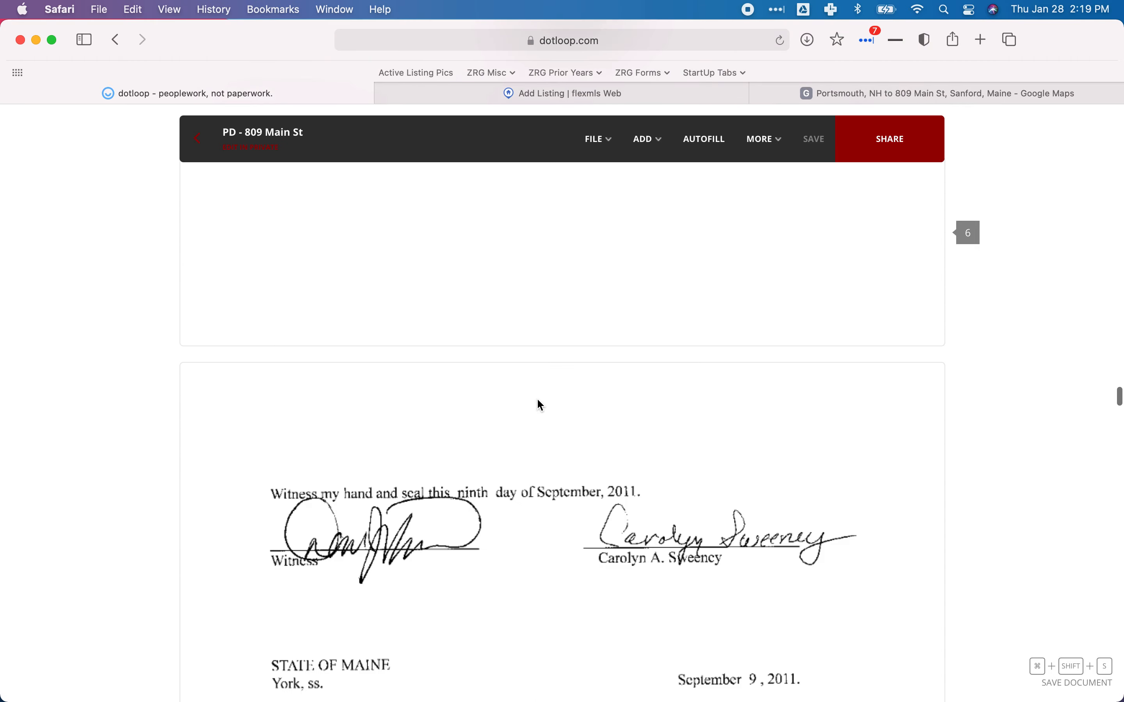
{"action": "scroll", "coordinate": [540, 405], "scroll_direction": "down", "scroll_amount": 10}
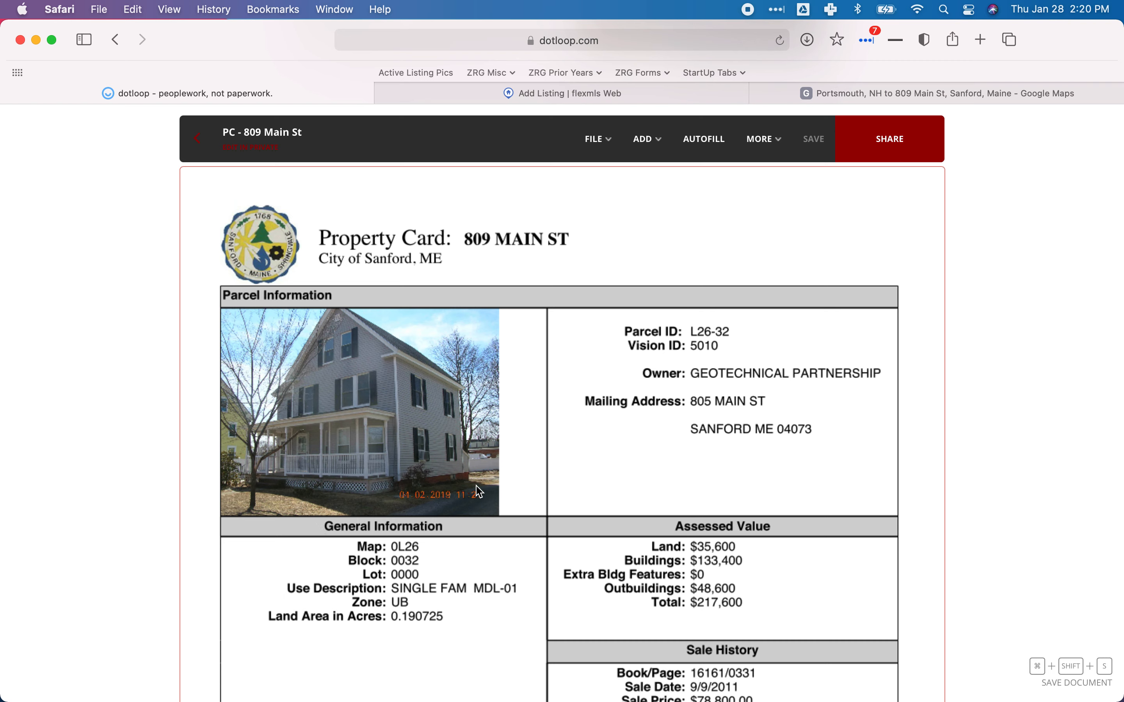
{"action": "left_click", "coordinate": [542, 97]}
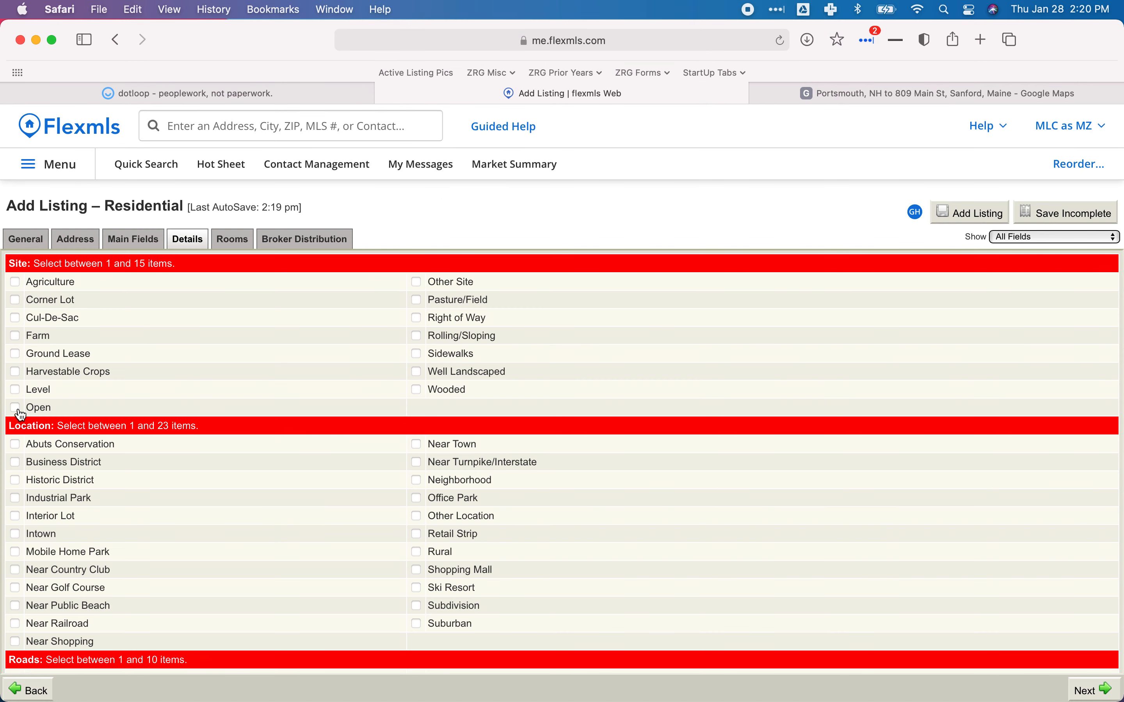
Tick Level under Site on the Details tab and bring up the Google Maps route.
{"action": "left_click", "coordinate": [17, 393]}
{"action": "scroll", "coordinate": [169, 354], "scroll_direction": "down", "scroll_amount": 1}
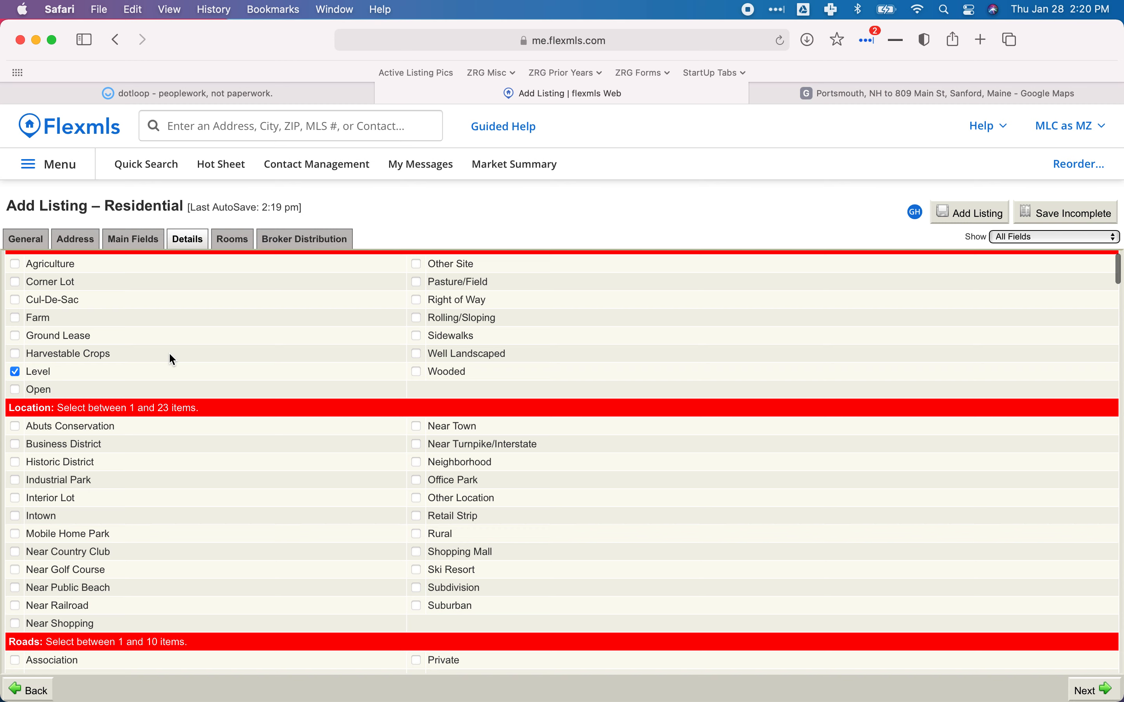
{"action": "scroll", "coordinate": [165, 353], "scroll_direction": "up", "scroll_amount": 1}
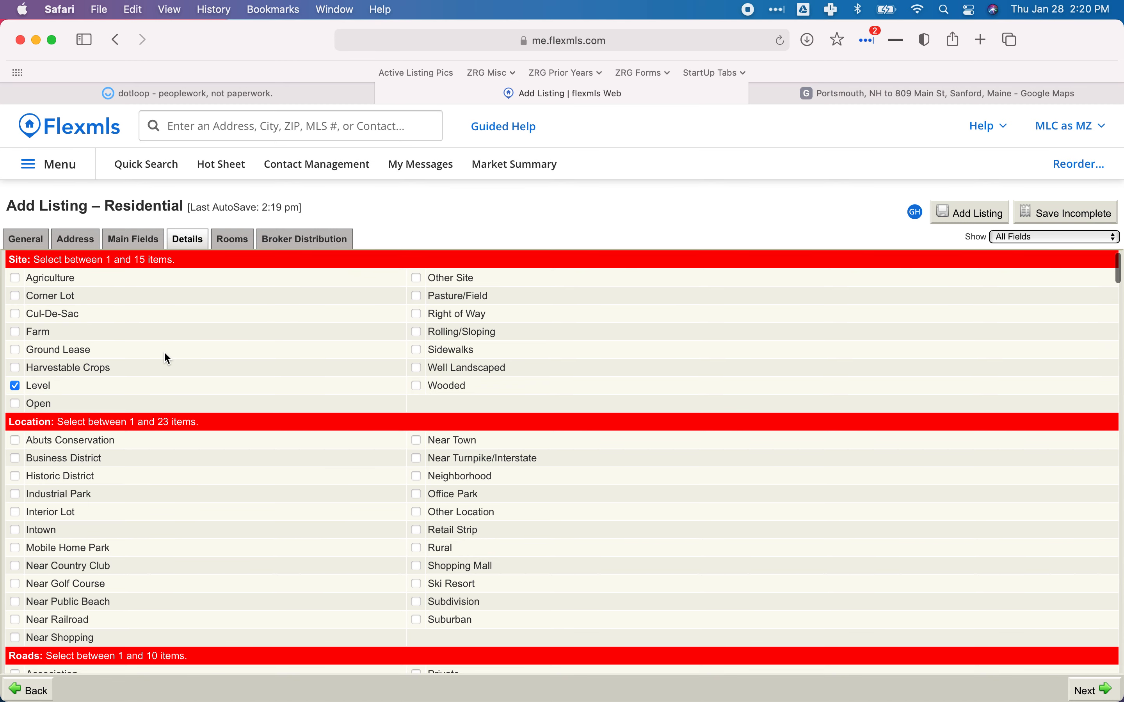
{"action": "scroll", "coordinate": [164, 353], "scroll_direction": "down", "scroll_amount": 9}
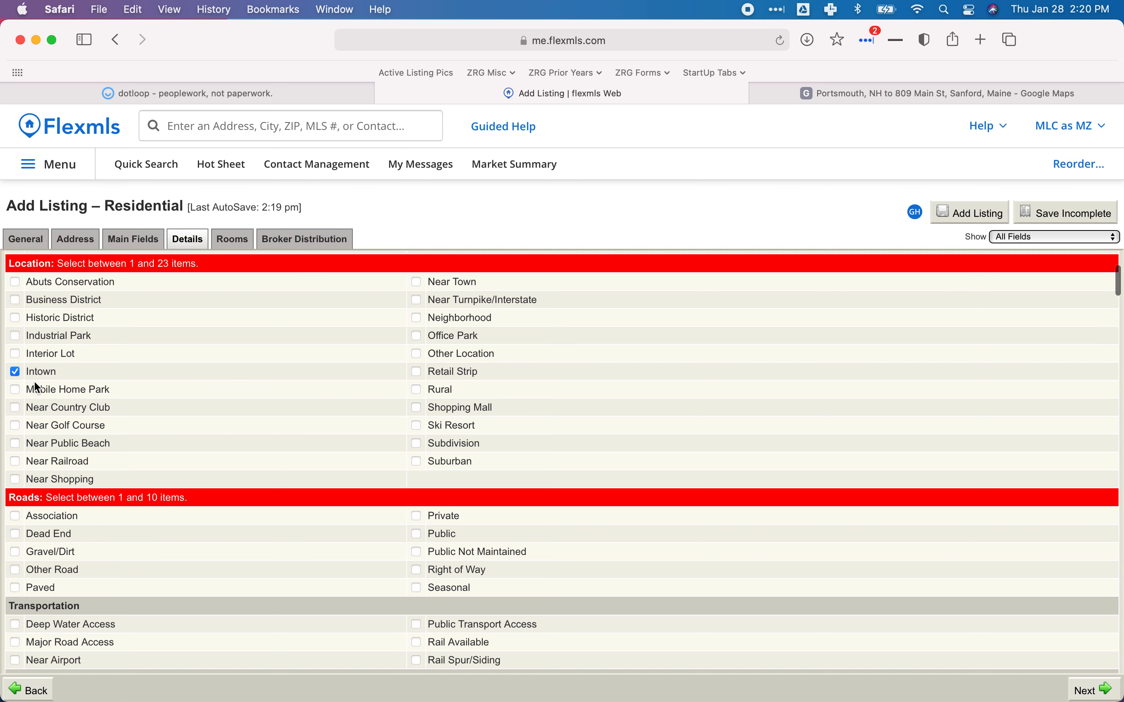
{"action": "left_click", "coordinate": [841, 93]}
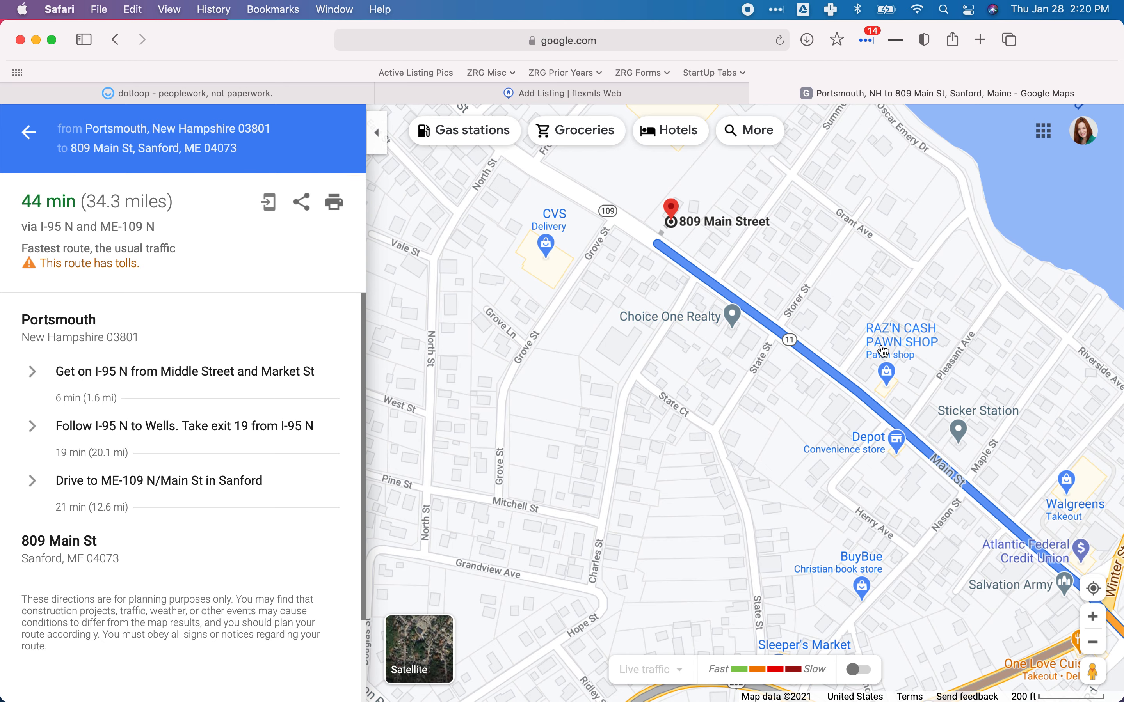
{"action": "left_click_drag", "start_coordinate": [595, 338], "coordinate": [599, 439]}
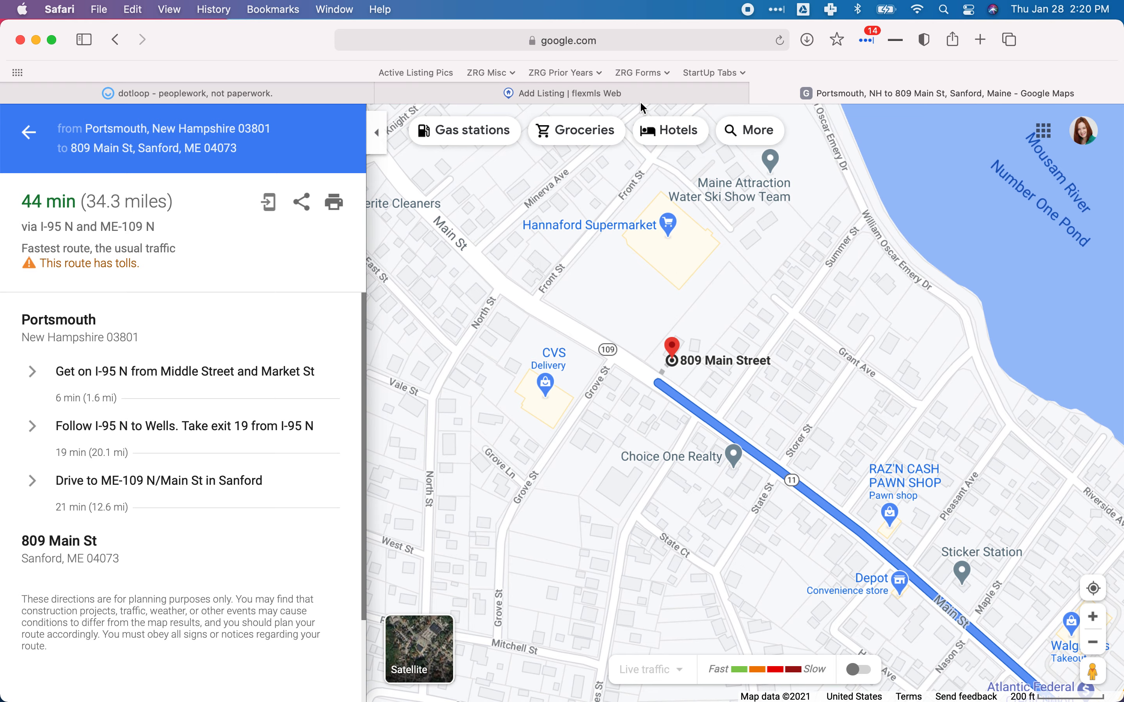
{"action": "left_click", "coordinate": [217, 91]}
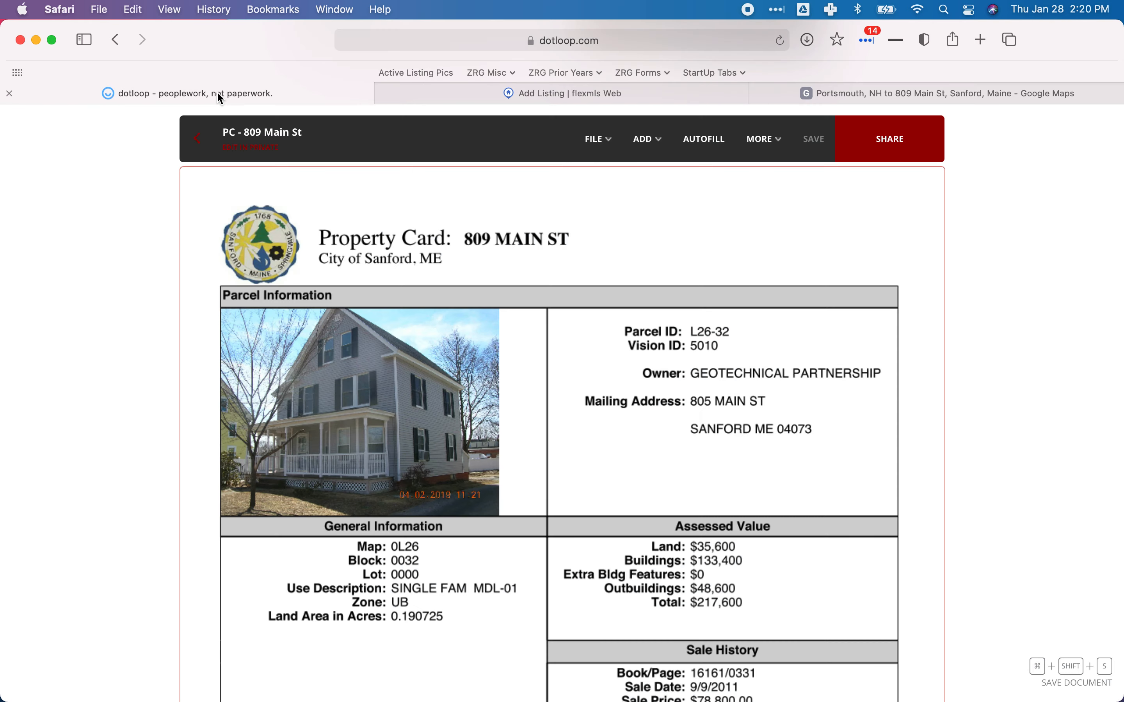
{"action": "left_click", "coordinate": [484, 95]}
{"action": "scroll", "coordinate": [129, 529], "scroll_direction": "down", "scroll_amount": 1}
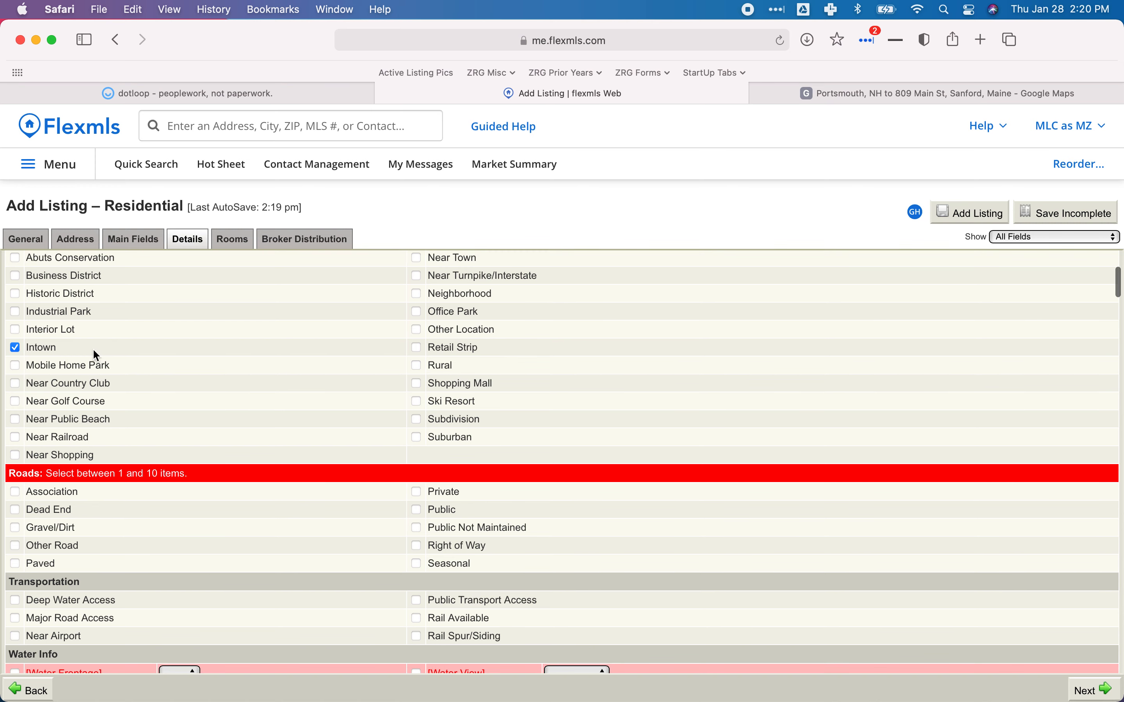
Tick the Public checkbox under Roads on the Flexmls Details tab.
{"action": "scroll", "coordinate": [103, 391], "scroll_direction": "up", "scroll_amount": 1}
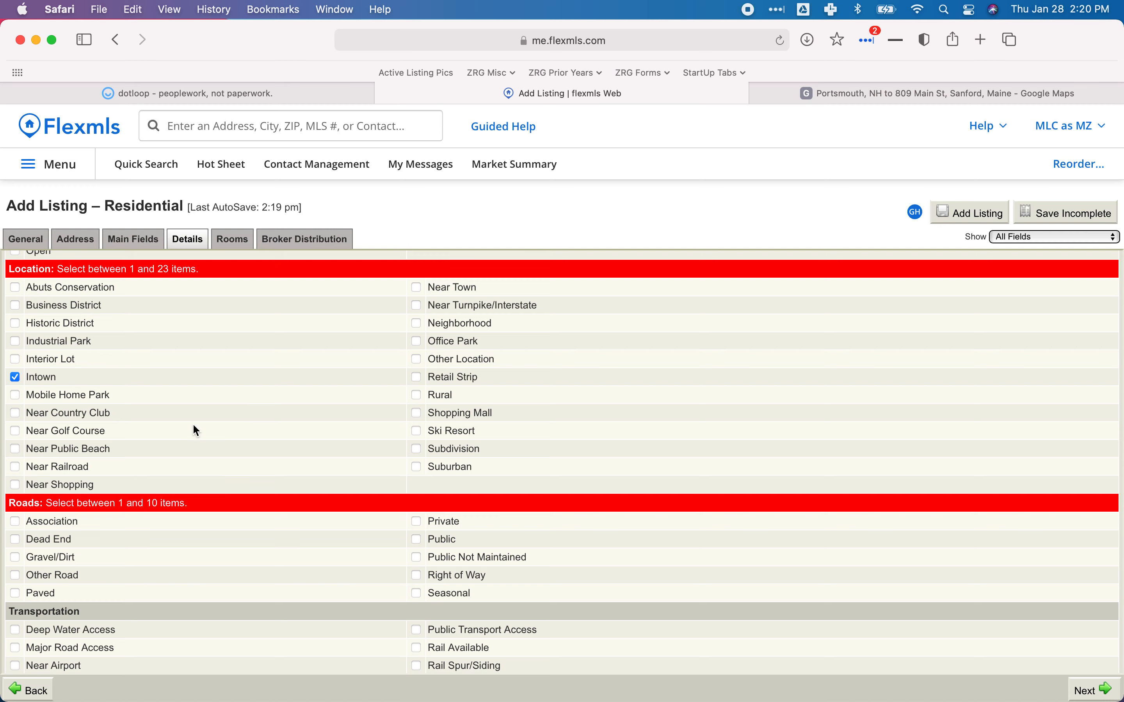
{"action": "scroll", "coordinate": [169, 412], "scroll_direction": "down", "scroll_amount": 4}
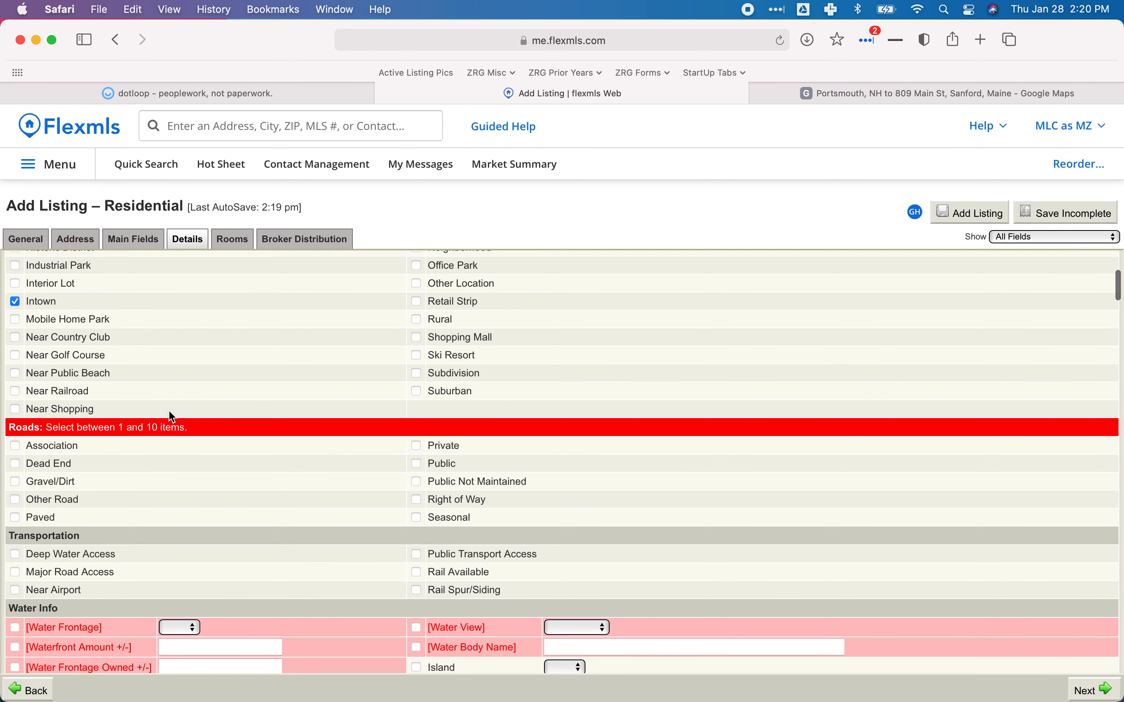
{"action": "scroll", "coordinate": [169, 412], "scroll_direction": "down", "scroll_amount": 3}
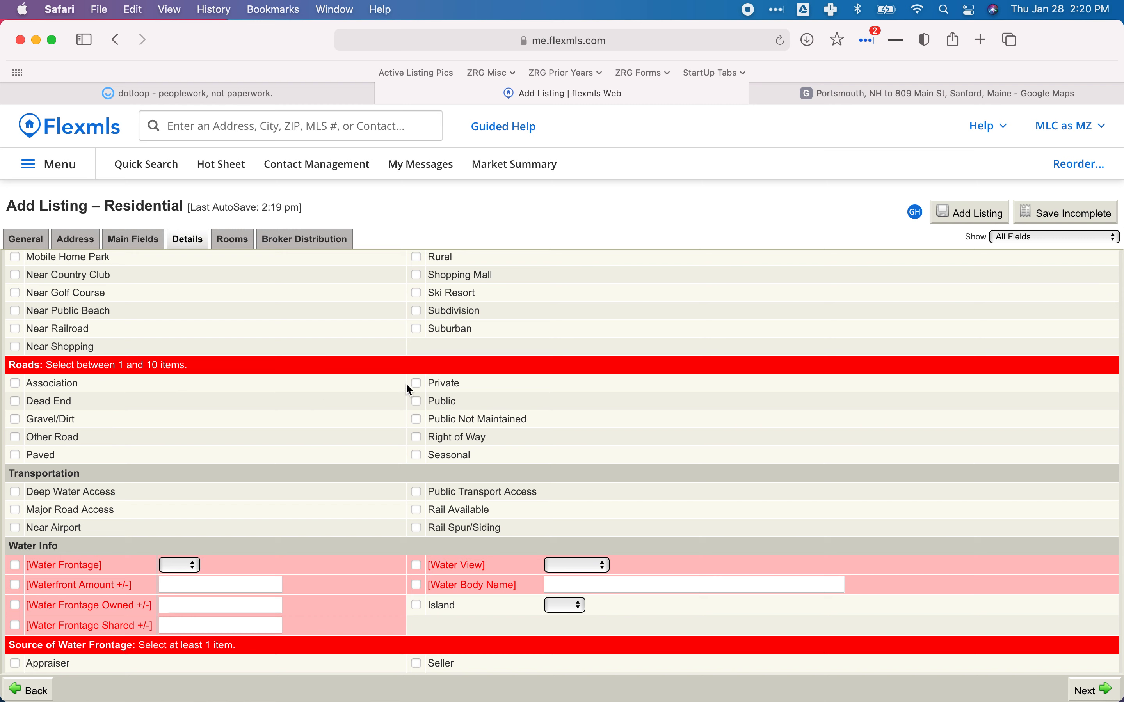
{"action": "left_click", "coordinate": [416, 402]}
{"action": "left_click", "coordinate": [230, 95]}
{"action": "scroll", "coordinate": [298, 316], "scroll_direction": "up", "scroll_amount": 20}
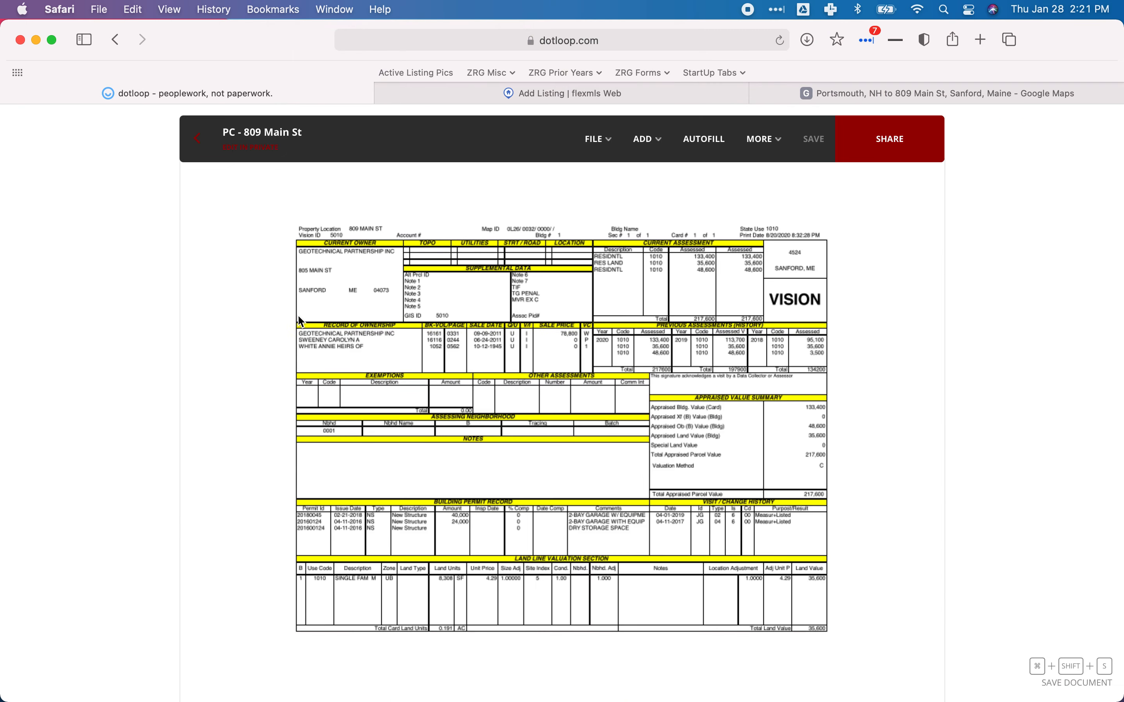
{"action": "scroll", "coordinate": [298, 315], "scroll_direction": "up", "scroll_amount": 15}
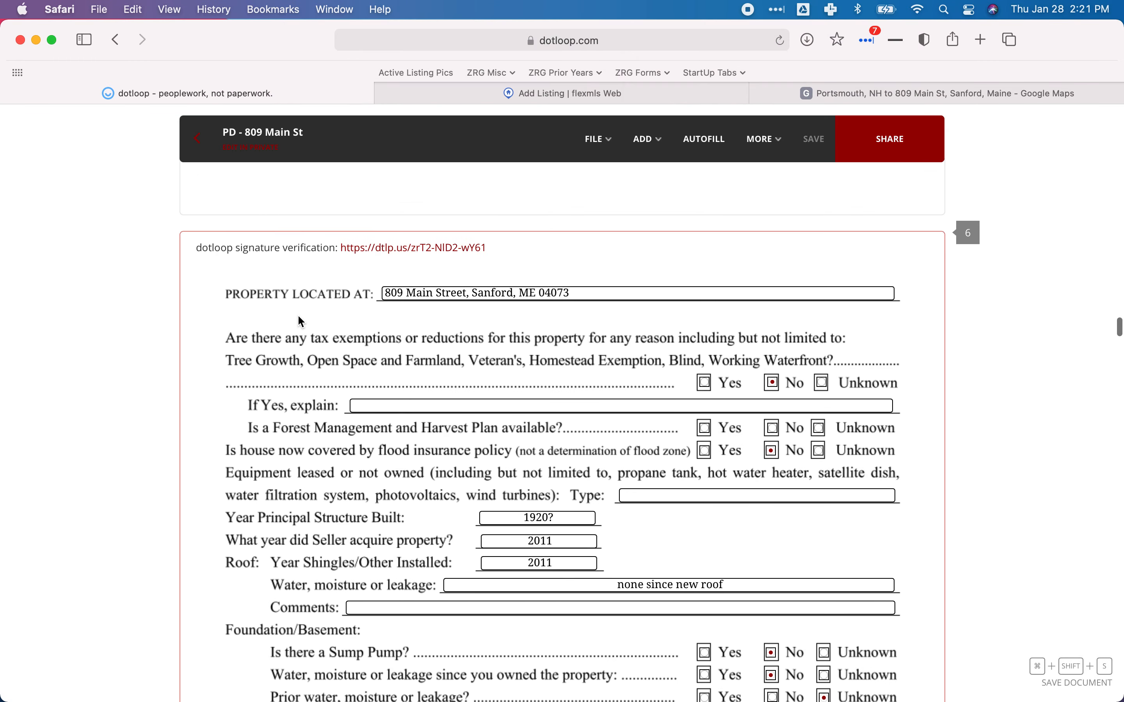
{"action": "scroll", "coordinate": [298, 314], "scroll_direction": "up", "scroll_amount": 10}
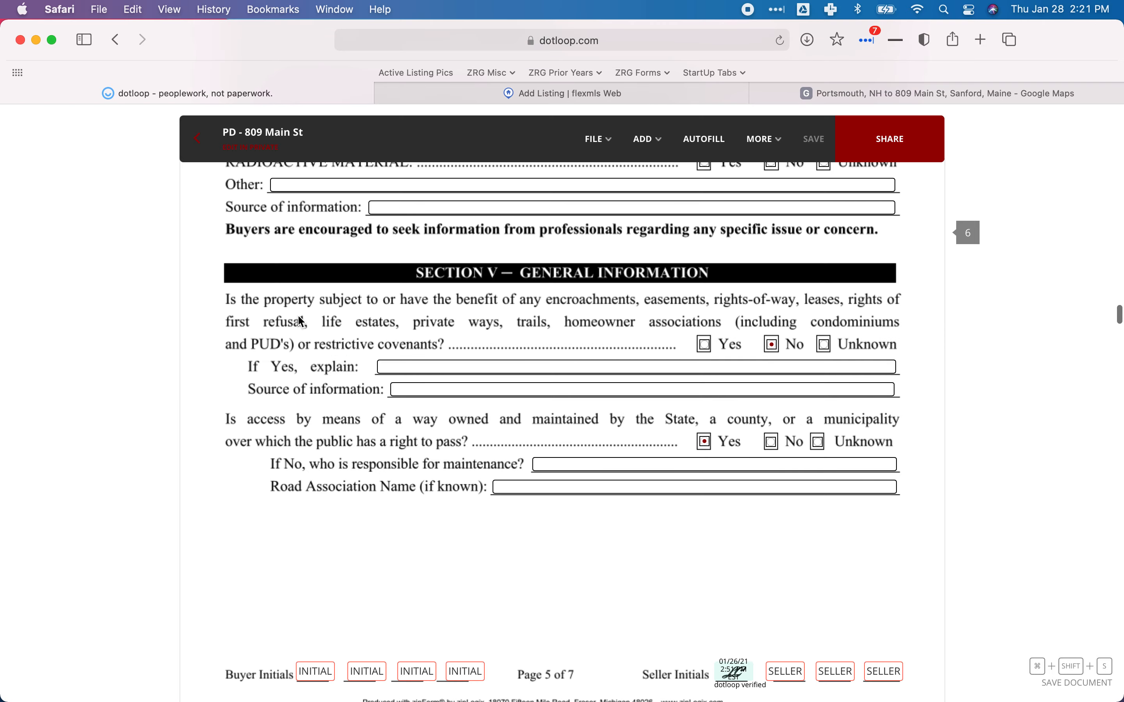
{"action": "scroll", "coordinate": [301, 320], "scroll_direction": "up", "scroll_amount": 2}
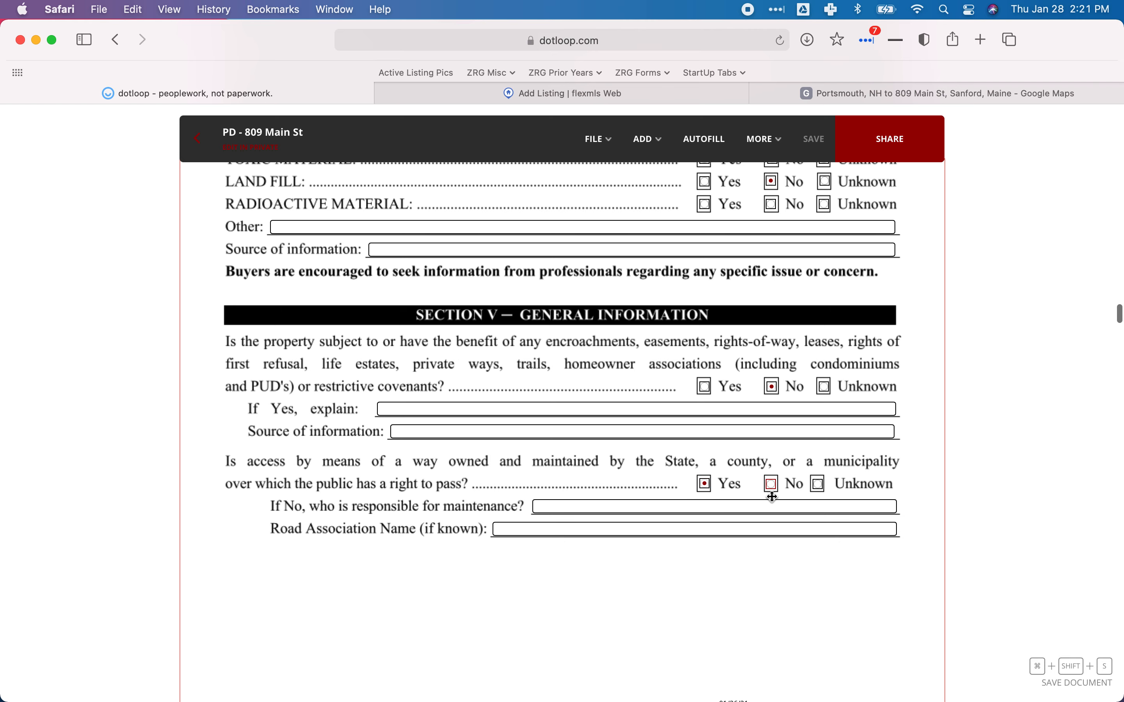
{"action": "left_click", "coordinate": [479, 98]}
Choose No in both the Water Frontage and Water View dropdowns on the Details tab.
{"action": "scroll", "coordinate": [310, 450], "scroll_direction": "down", "scroll_amount": 5}
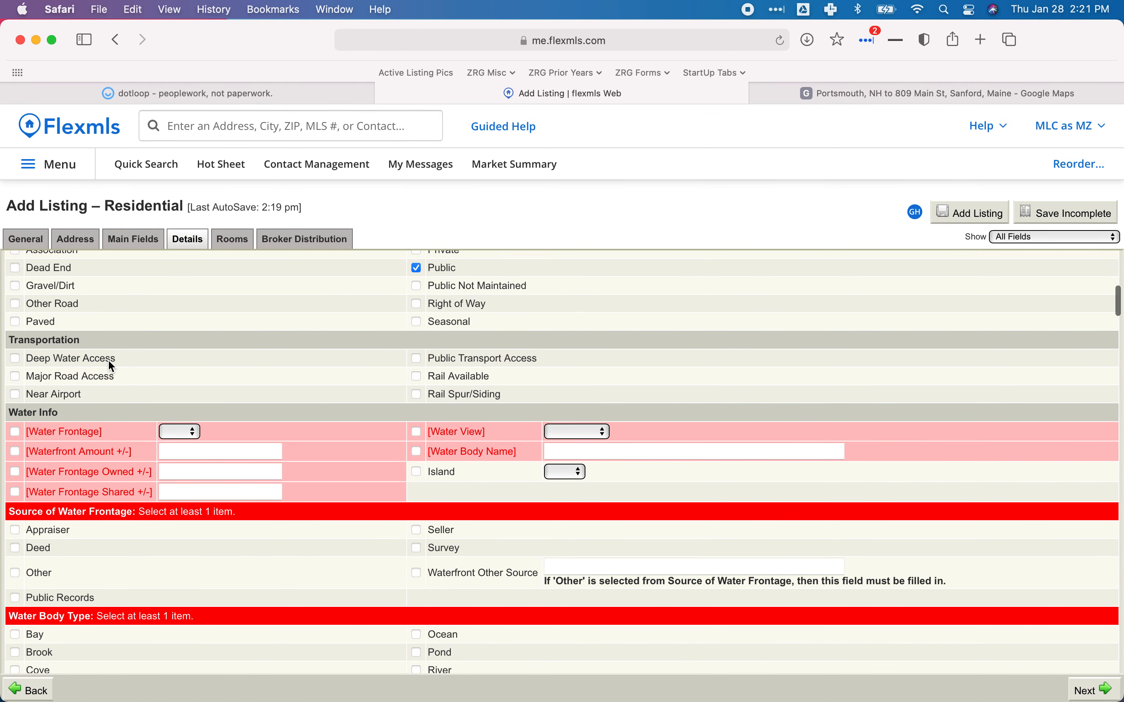
{"action": "scroll", "coordinate": [109, 362], "scroll_direction": "down", "scroll_amount": 5}
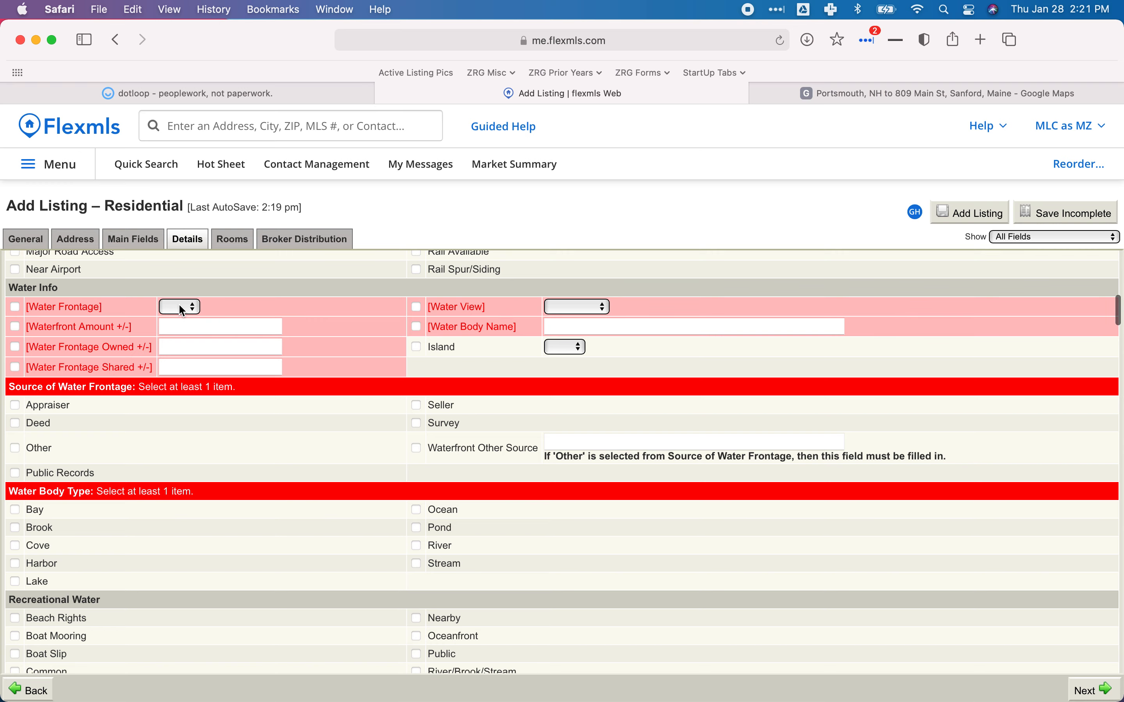
{"action": "left_click", "coordinate": [853, 94]}
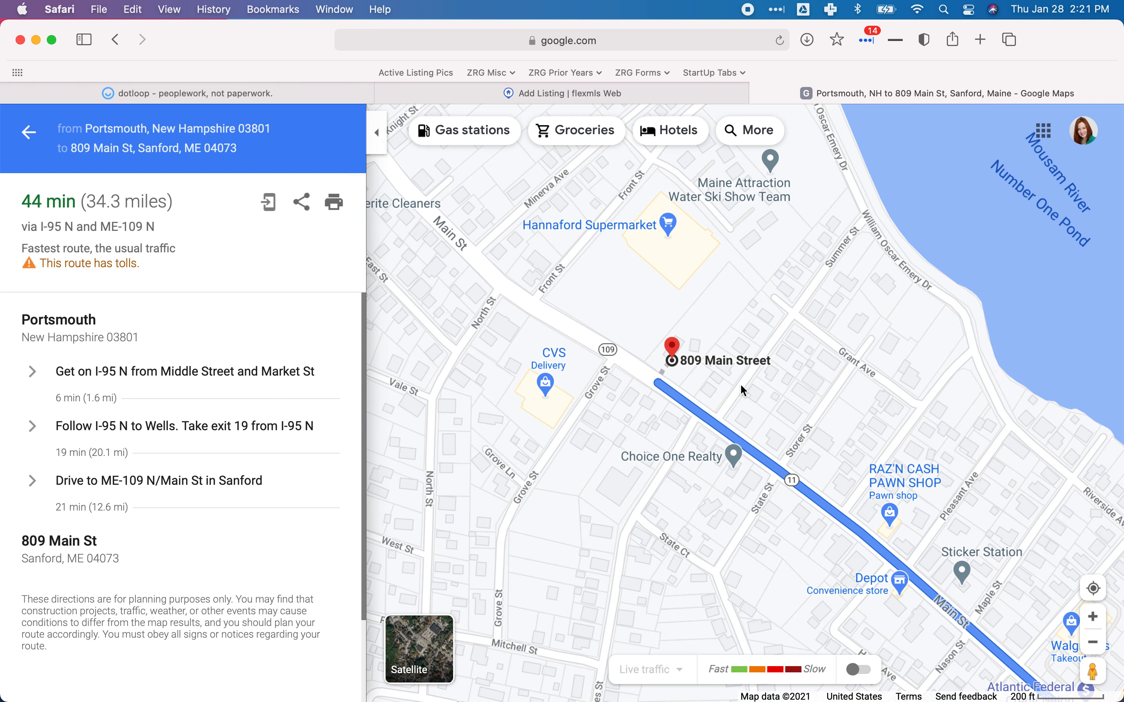
{"action": "left_click", "coordinate": [277, 95]}
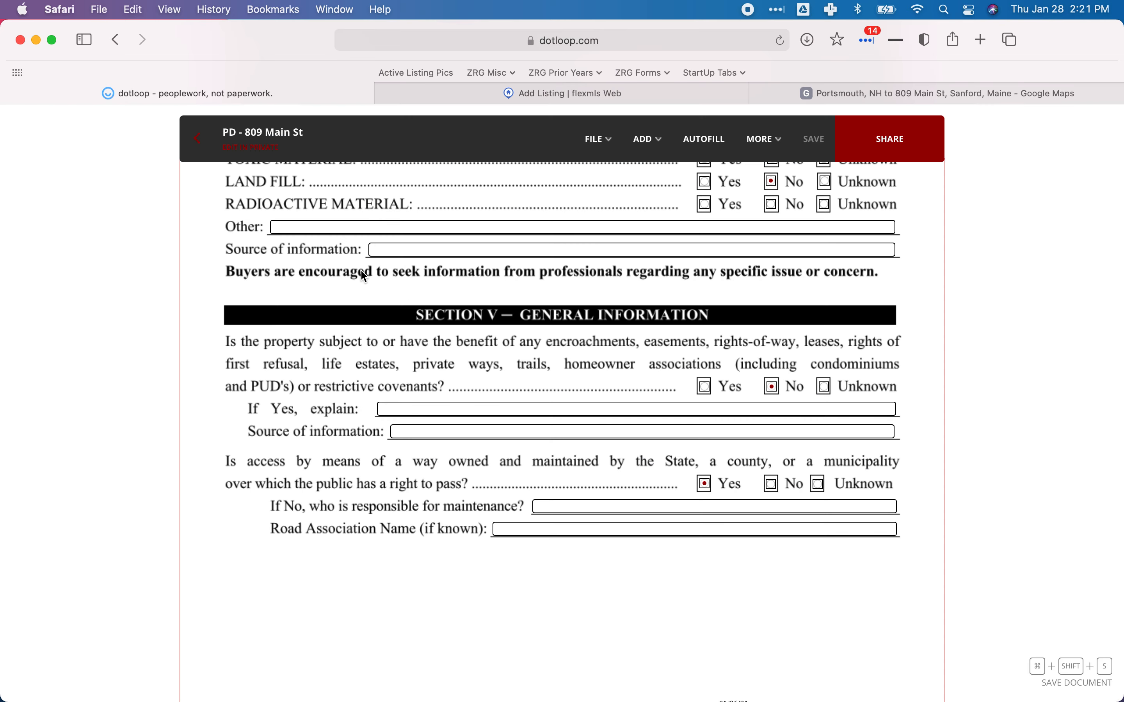
{"action": "left_click", "coordinate": [434, 95]}
{"action": "left_click", "coordinate": [193, 309]}
{"action": "left_click", "coordinate": [173, 305]}
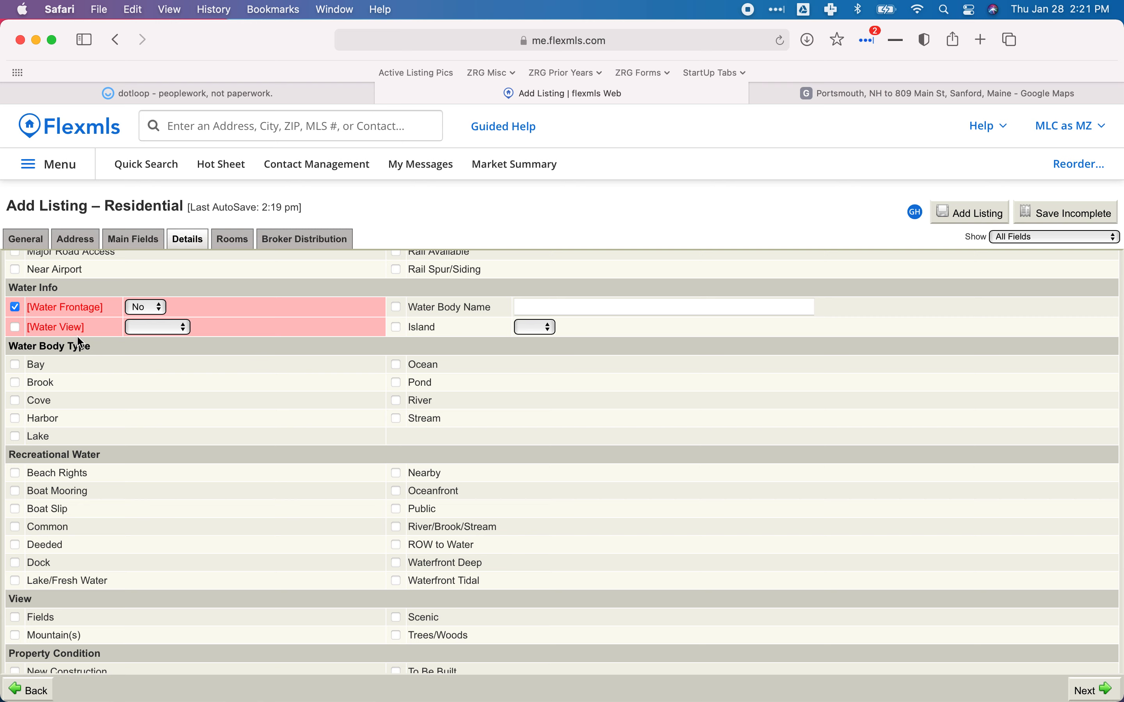
{"action": "left_click", "coordinate": [150, 328]}
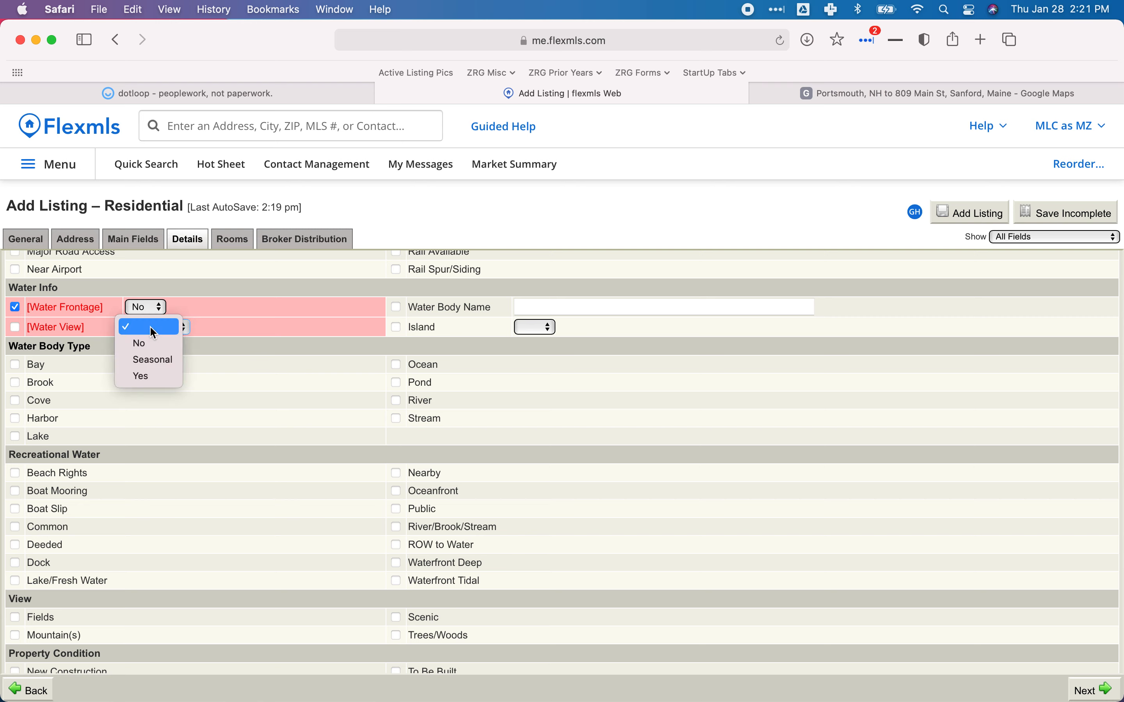
{"action": "left_click", "coordinate": [144, 346]}
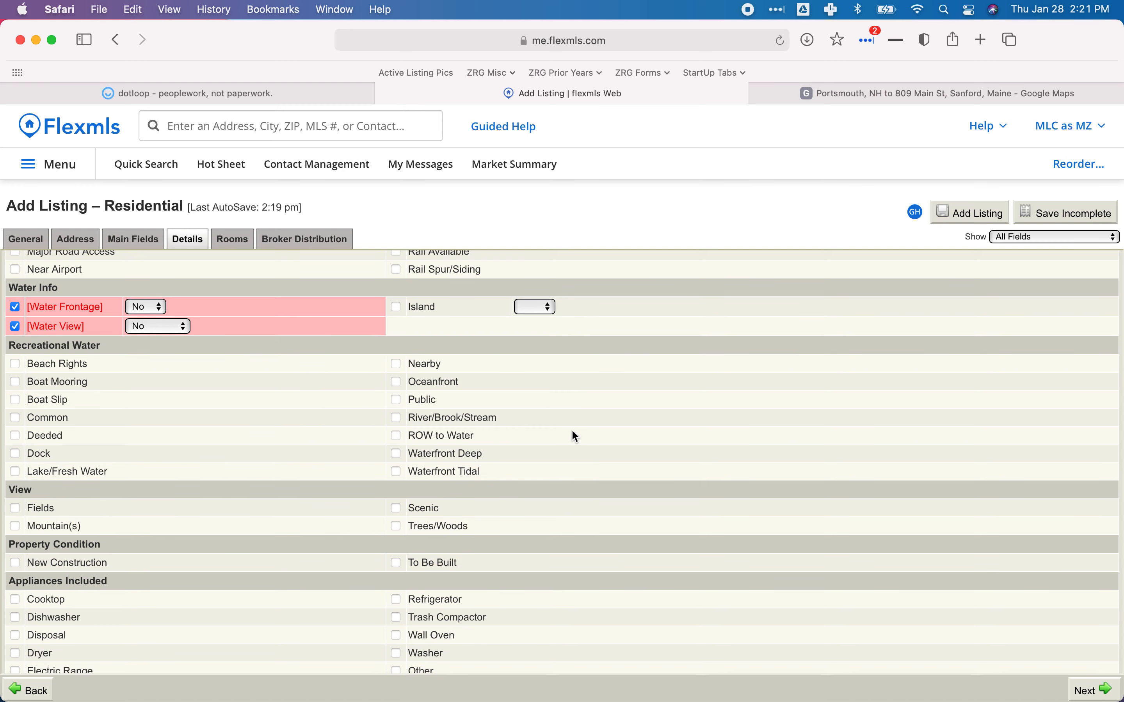
Review the appliance answers on the dotloop intake form.
{"action": "scroll", "coordinate": [259, 418], "scroll_direction": "down", "scroll_amount": 3}
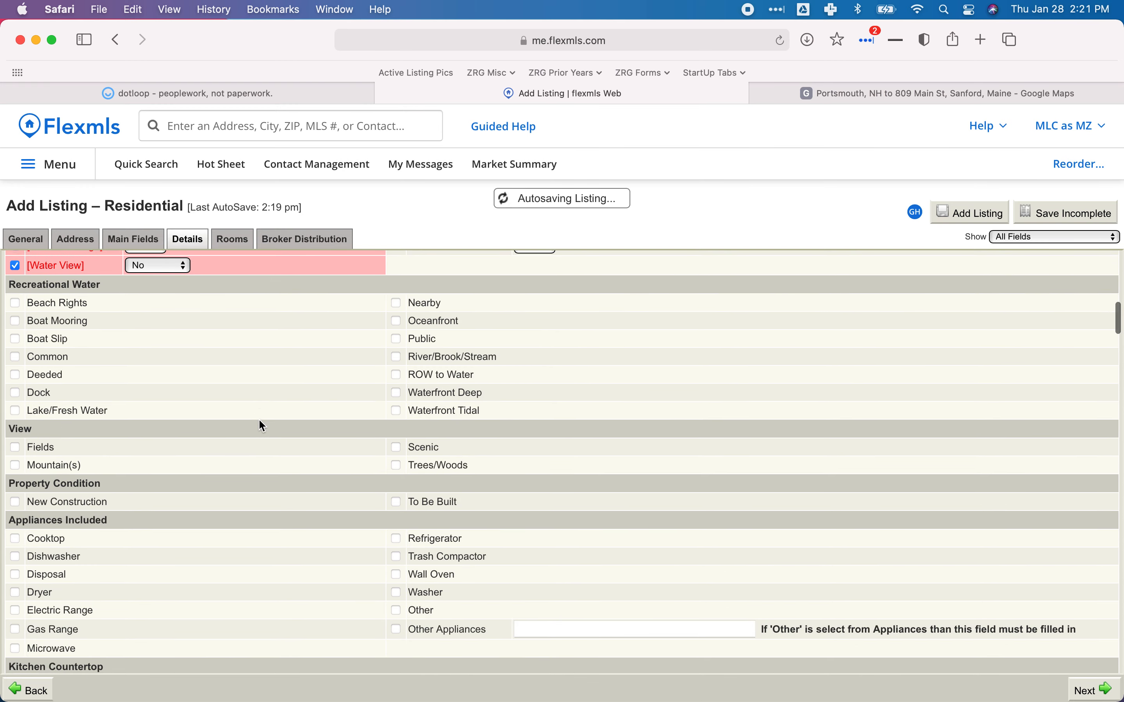
{"action": "scroll", "coordinate": [260, 419], "scroll_direction": "down", "scroll_amount": 2}
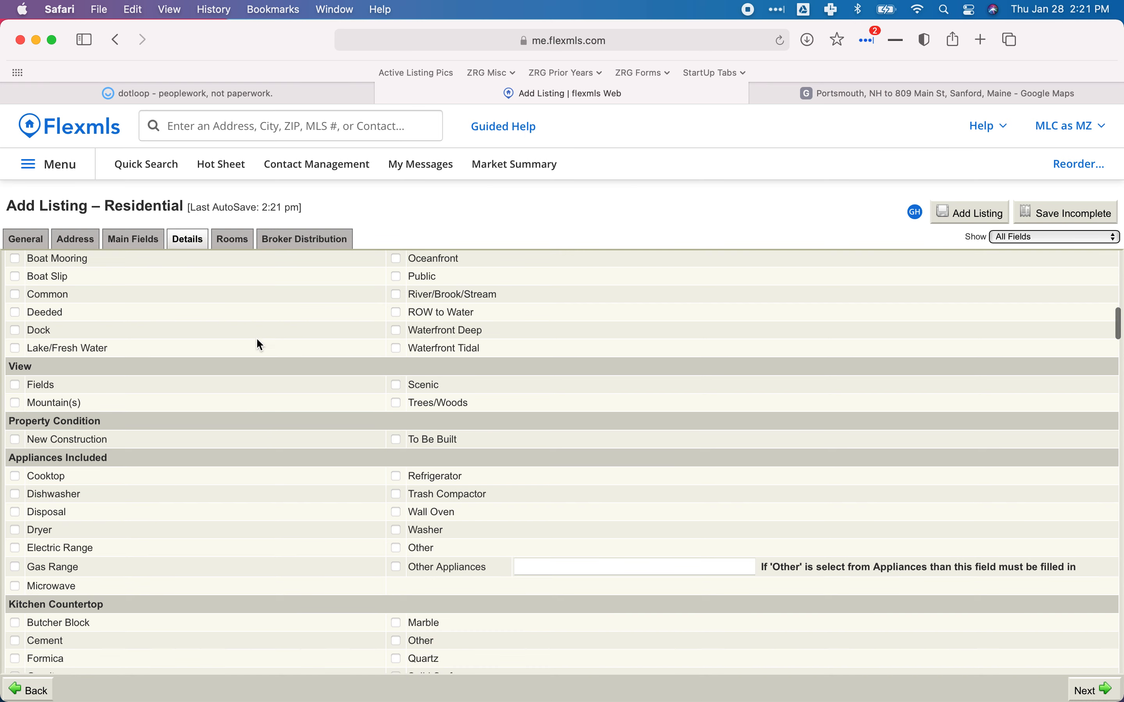
{"action": "scroll", "coordinate": [258, 341], "scroll_direction": "down", "scroll_amount": 4}
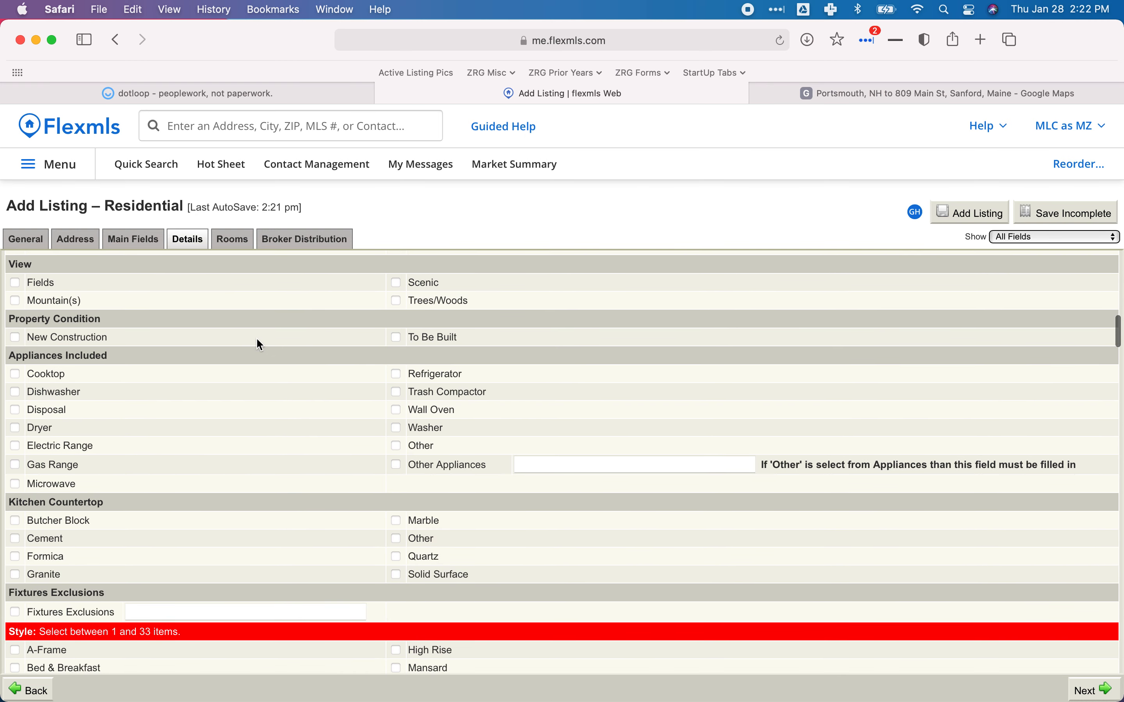
{"action": "scroll", "coordinate": [256, 337], "scroll_direction": "down", "scroll_amount": 3}
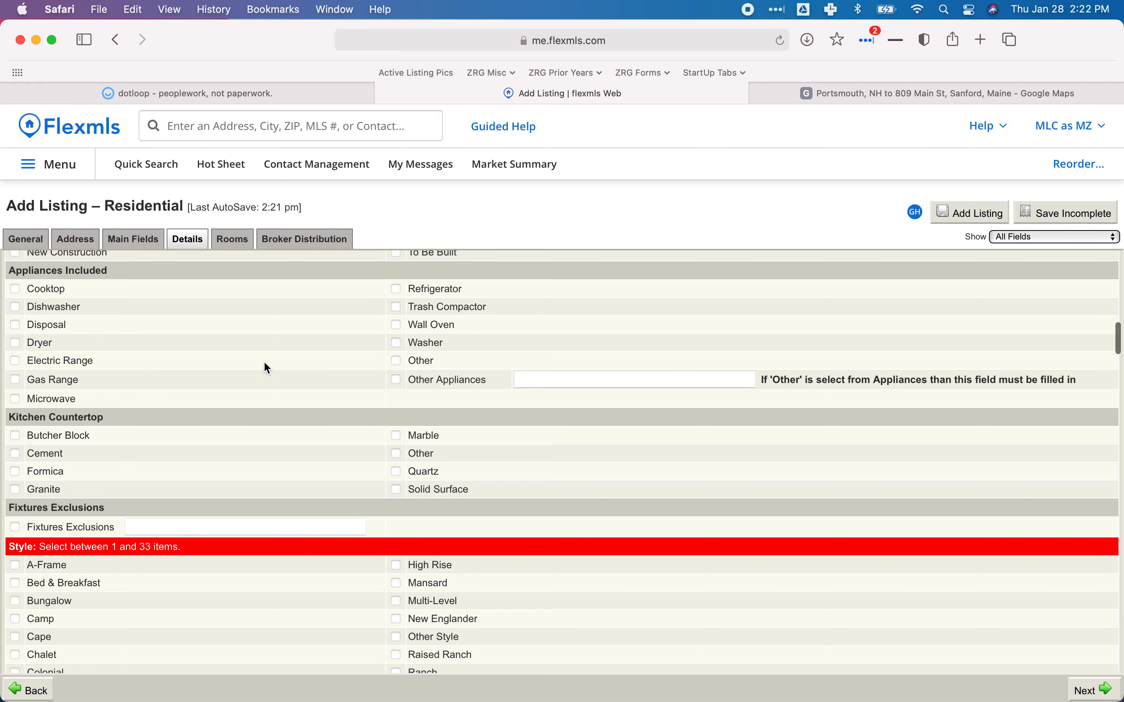
{"action": "left_click", "coordinate": [200, 94]}
{"action": "scroll", "coordinate": [454, 394], "scroll_direction": "down", "scroll_amount": 5}
{"action": "scroll", "coordinate": [454, 393], "scroll_direction": "down", "scroll_amount": 20}
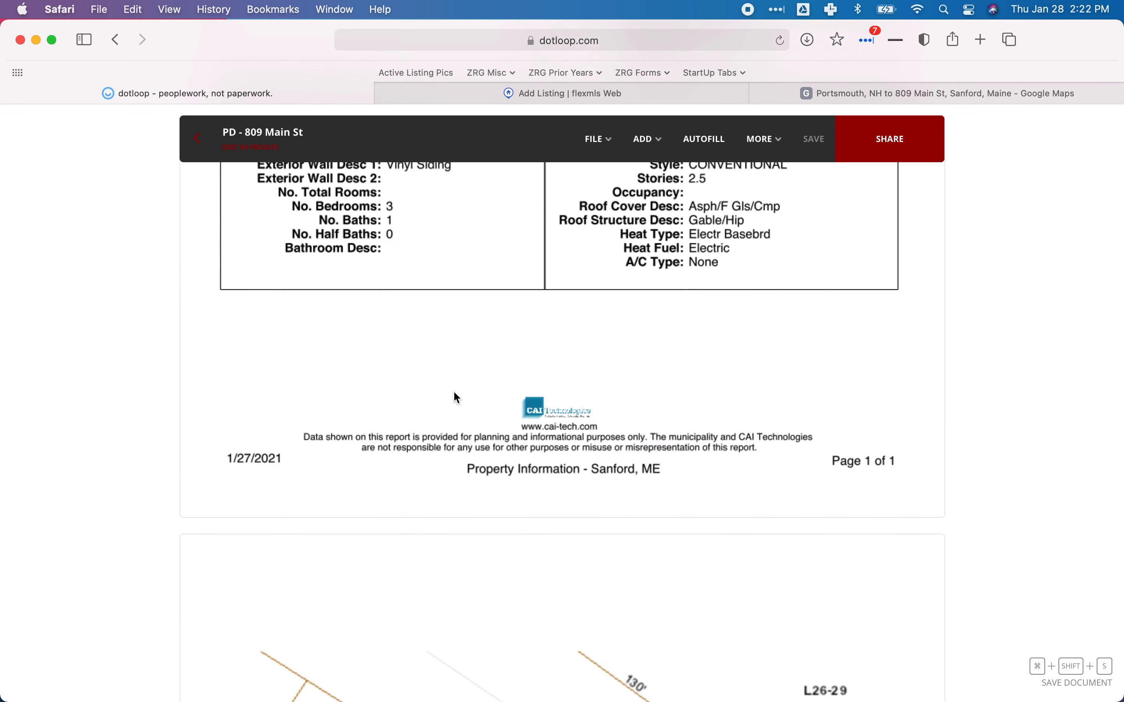
{"action": "scroll", "coordinate": [454, 392], "scroll_direction": "down", "scroll_amount": 15}
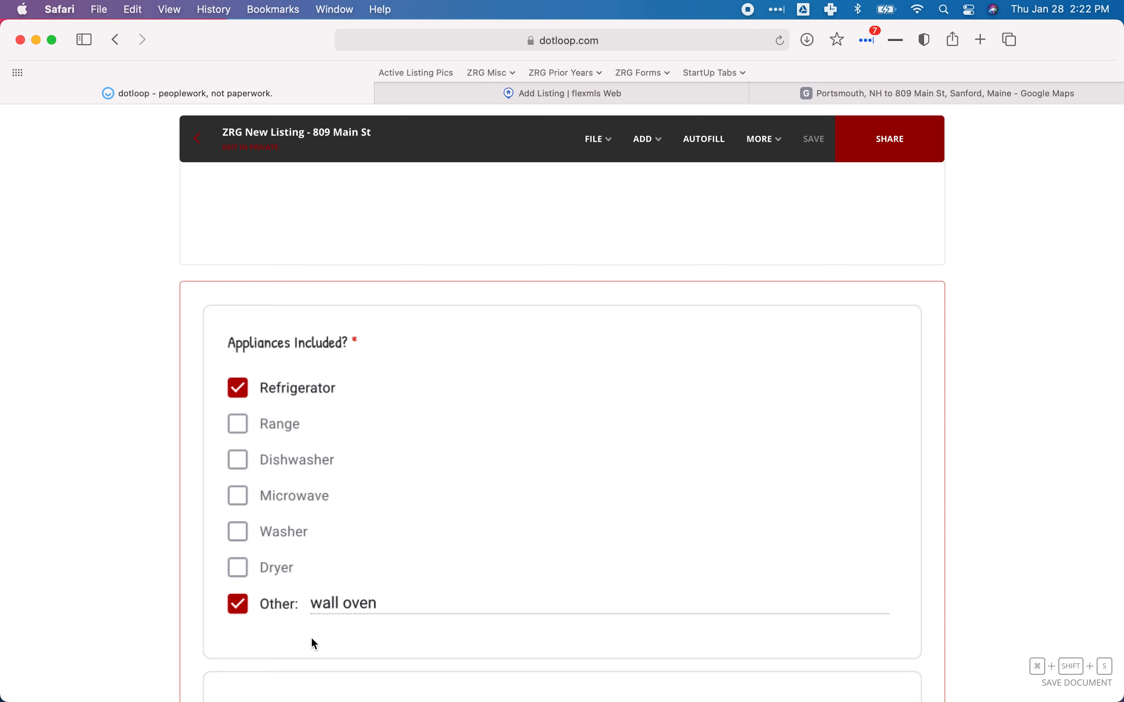
Tick Wall Oven and Refrigerator under Appliances Included in Flexmls.
{"action": "left_click", "coordinate": [532, 93]}
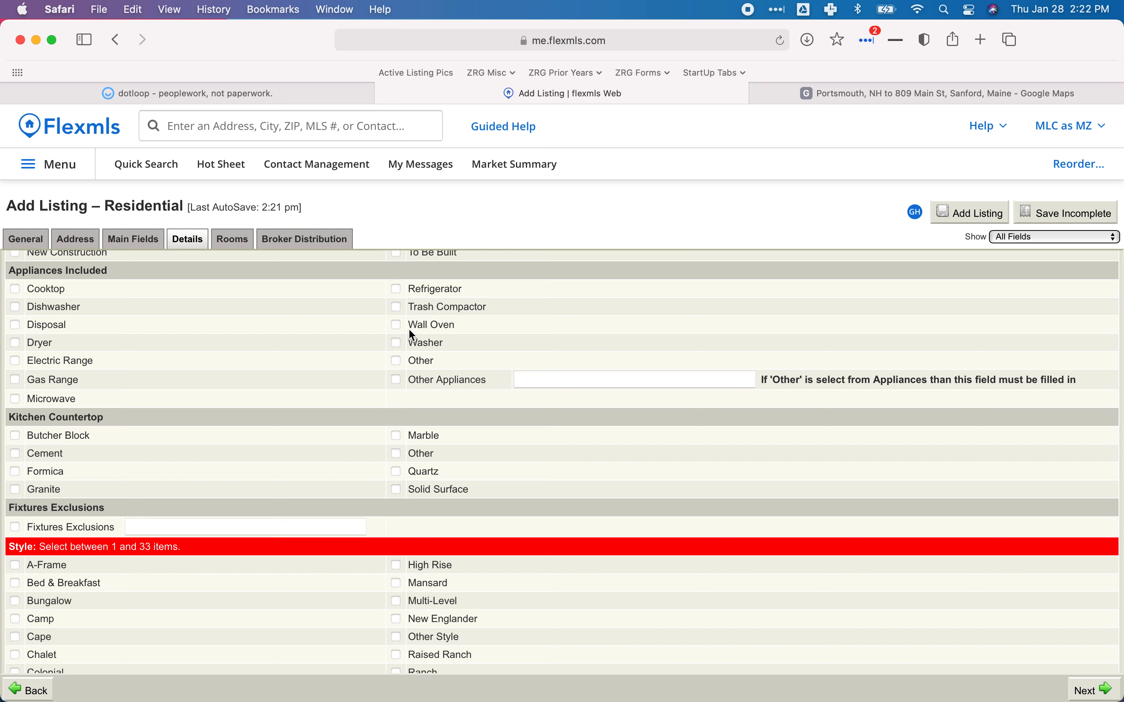
{"action": "left_click", "coordinate": [396, 326]}
{"action": "left_click", "coordinate": [396, 289]}
{"action": "scroll", "coordinate": [246, 362], "scroll_direction": "down", "scroll_amount": 1}
{"action": "scroll", "coordinate": [240, 373], "scroll_direction": "up", "scroll_amount": 2}
{"action": "scroll", "coordinate": [240, 373], "scroll_direction": "down", "scroll_amount": 2}
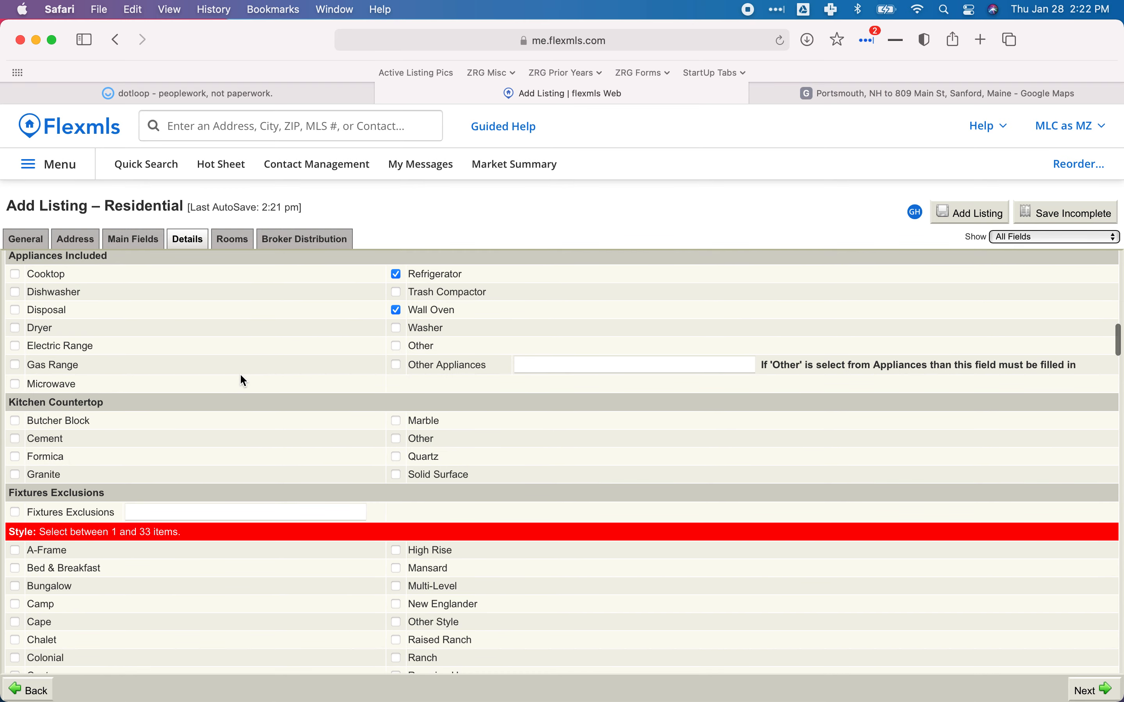
{"action": "scroll", "coordinate": [240, 376], "scroll_direction": "down", "scroll_amount": 4}
{"action": "scroll", "coordinate": [240, 375], "scroll_direction": "down", "scroll_amount": 2}
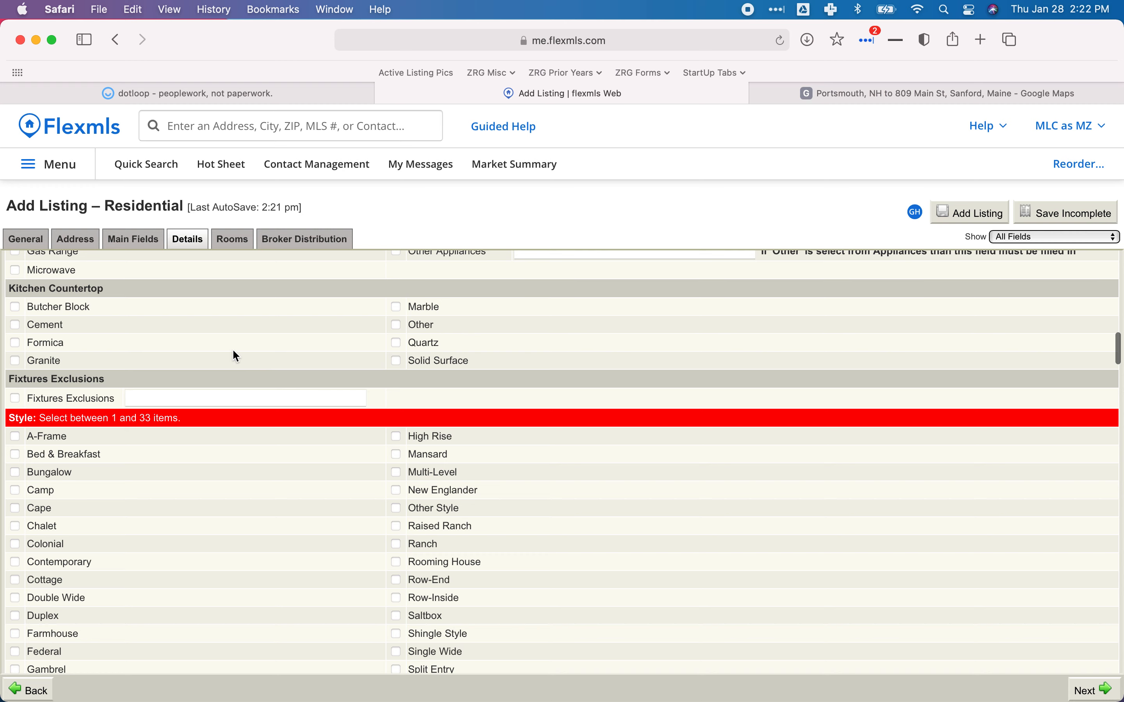
{"action": "scroll", "coordinate": [233, 351], "scroll_direction": "down", "scroll_amount": 3}
{"action": "scroll", "coordinate": [234, 364], "scroll_direction": "down", "scroll_amount": 3}
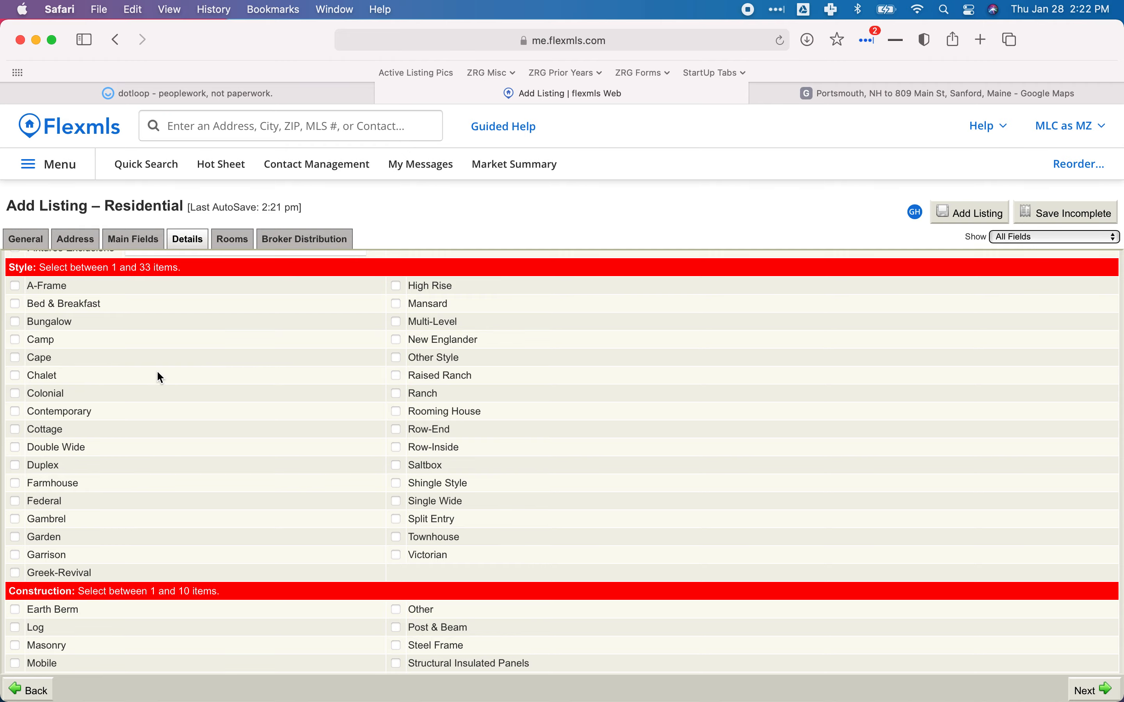
{"action": "left_click", "coordinate": [235, 94]}
{"action": "scroll", "coordinate": [362, 360], "scroll_direction": "up", "scroll_amount": 5}
{"action": "scroll", "coordinate": [362, 361], "scroll_direction": "down", "scroll_amount": 20}
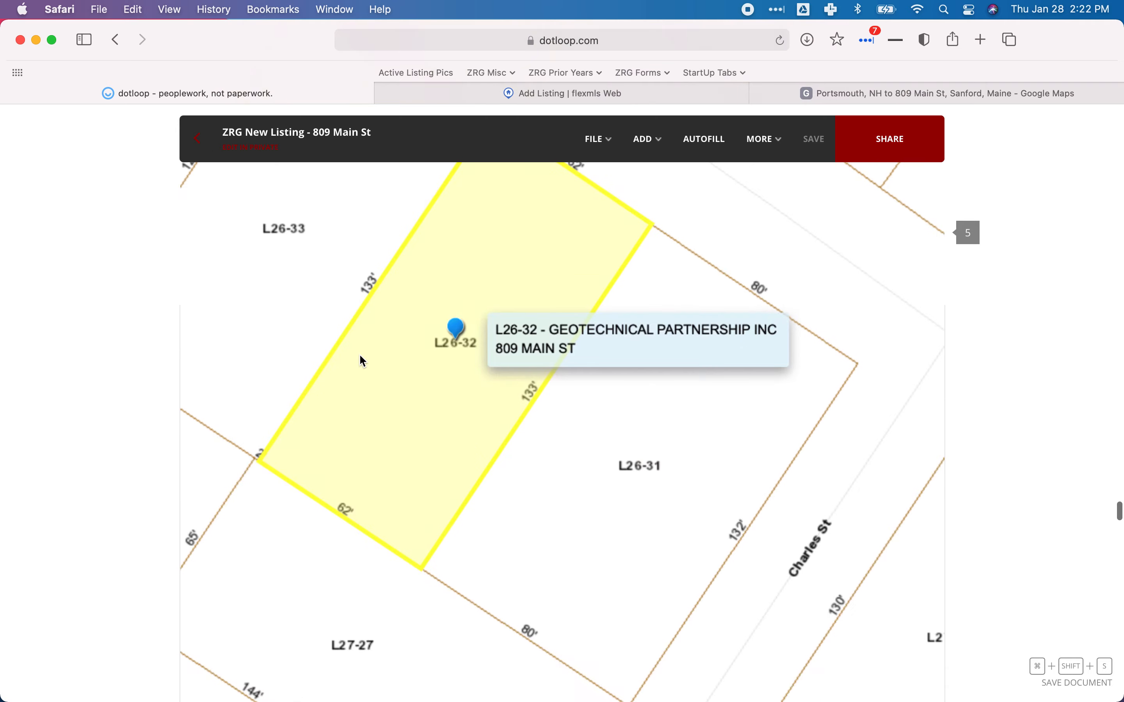
{"action": "scroll", "coordinate": [362, 360], "scroll_direction": "up", "scroll_amount": 15}
{"action": "scroll", "coordinate": [362, 360], "scroll_direction": "down", "scroll_amount": 3}
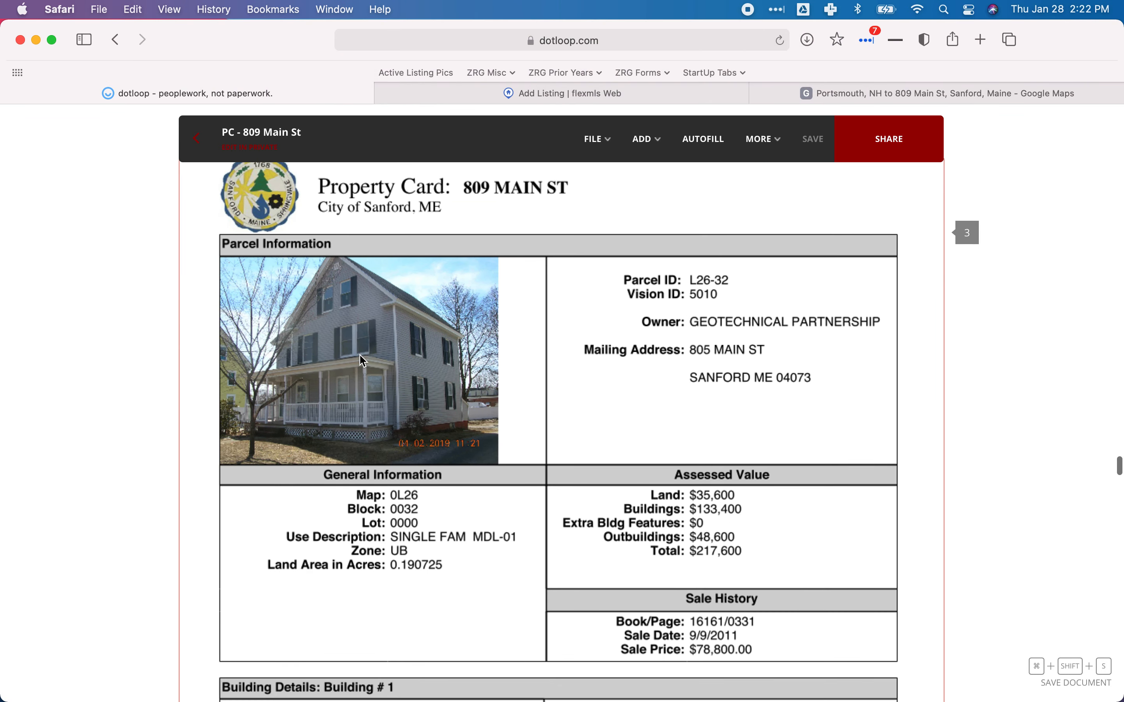
{"action": "scroll", "coordinate": [362, 360], "scroll_direction": "down", "scroll_amount": 6}
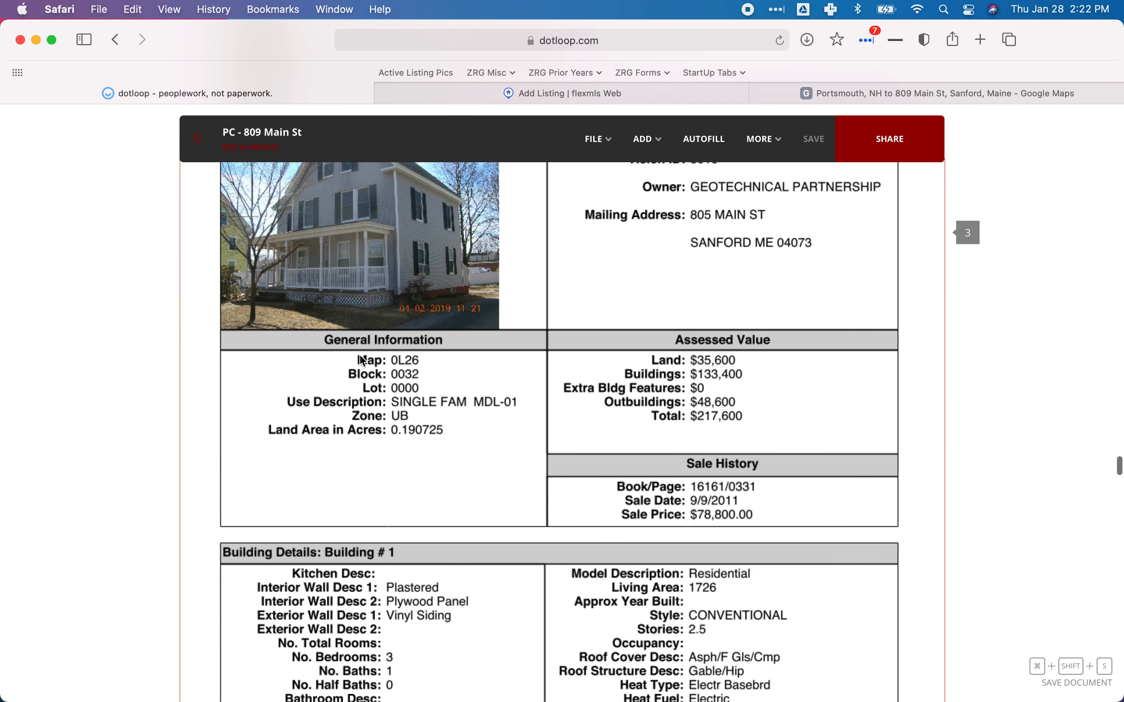
{"action": "scroll", "coordinate": [362, 360], "scroll_direction": "down", "scroll_amount": 2}
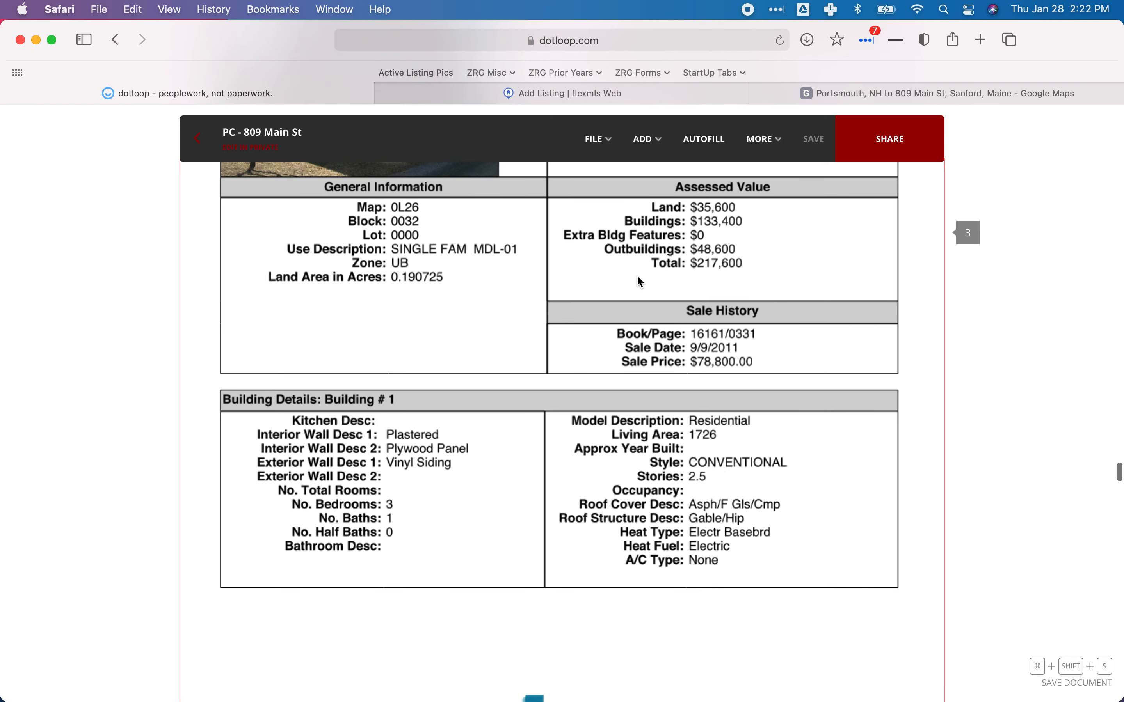
{"action": "left_click", "coordinate": [537, 93]}
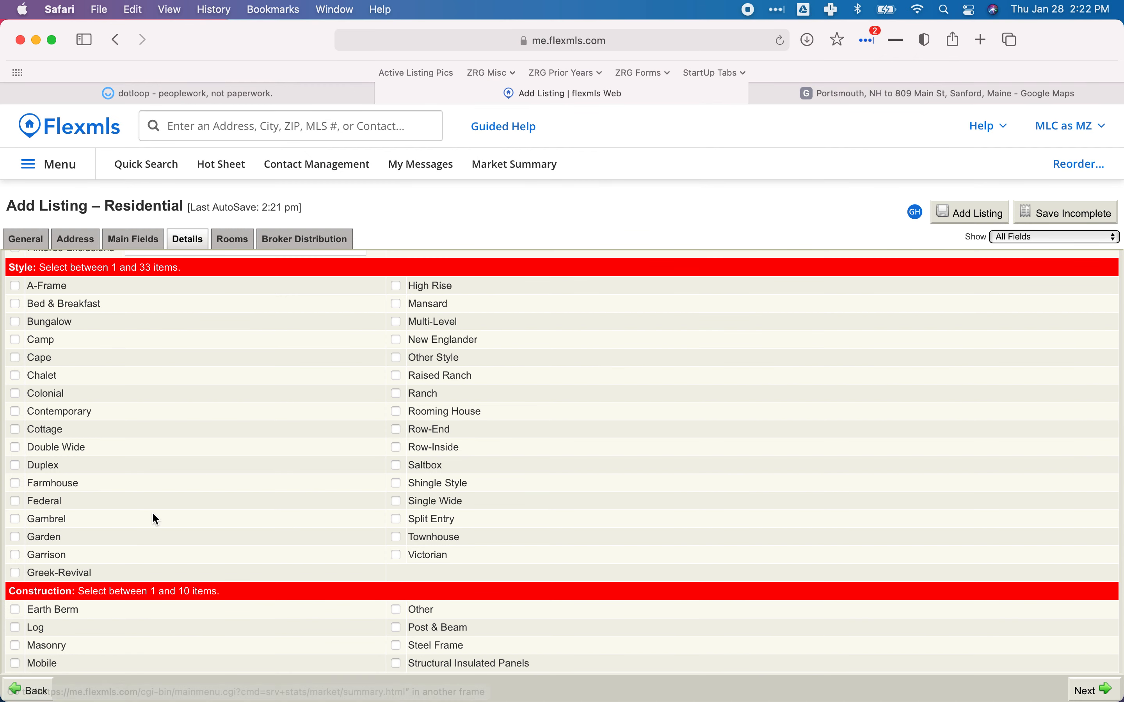
{"action": "left_click", "coordinate": [253, 101]}
{"action": "scroll", "coordinate": [389, 362], "scroll_direction": "up", "scroll_amount": 5}
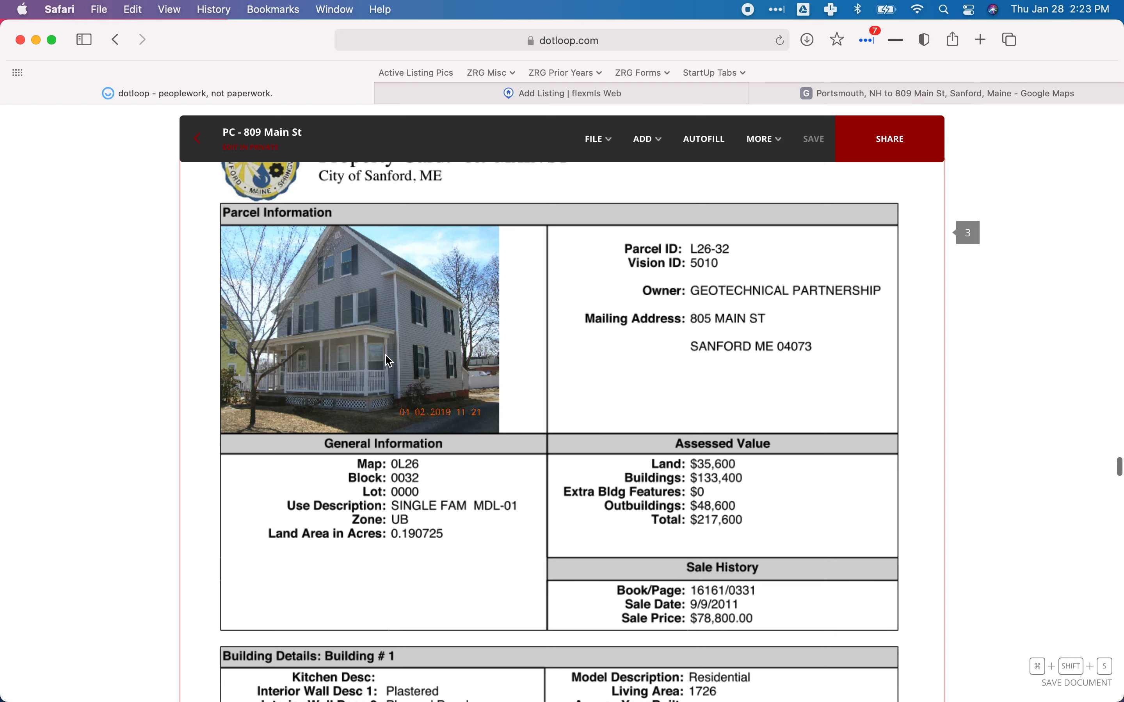
{"action": "scroll", "coordinate": [389, 361], "scroll_direction": "up", "scroll_amount": 1}
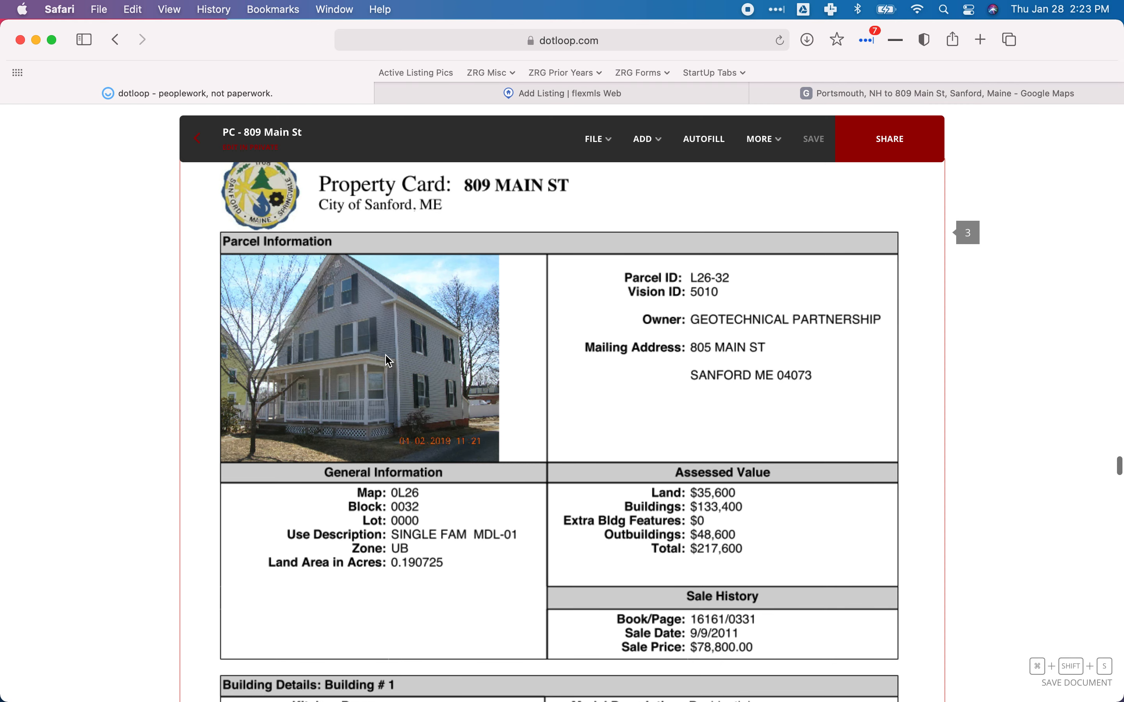
Check New Englander under Style on the Flexmls Details tab.
{"action": "left_click", "coordinate": [501, 95]}
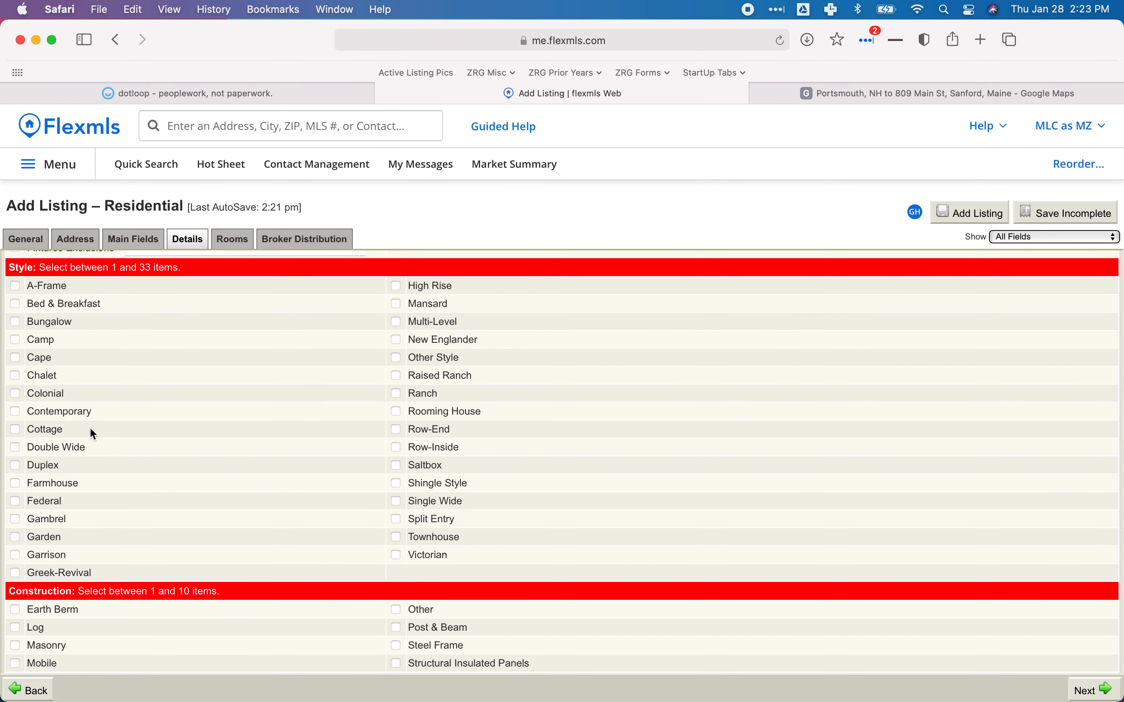
{"action": "left_click", "coordinate": [402, 339]}
{"action": "left_click", "coordinate": [254, 94]}
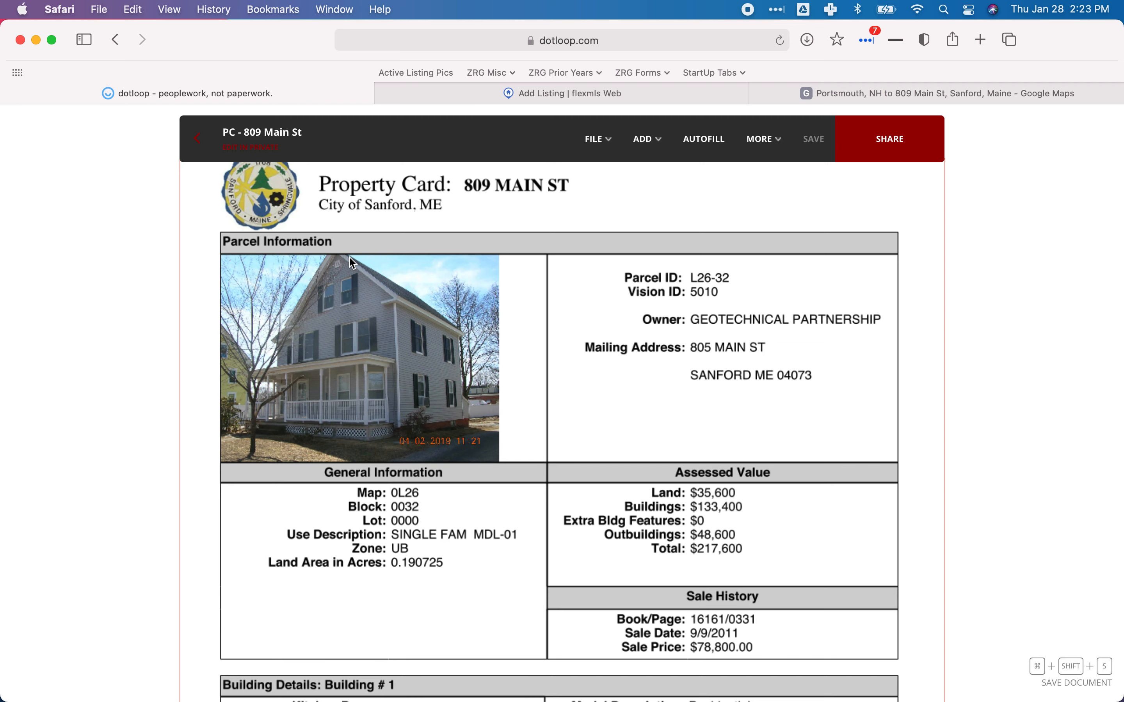
{"action": "left_click", "coordinate": [425, 97]}
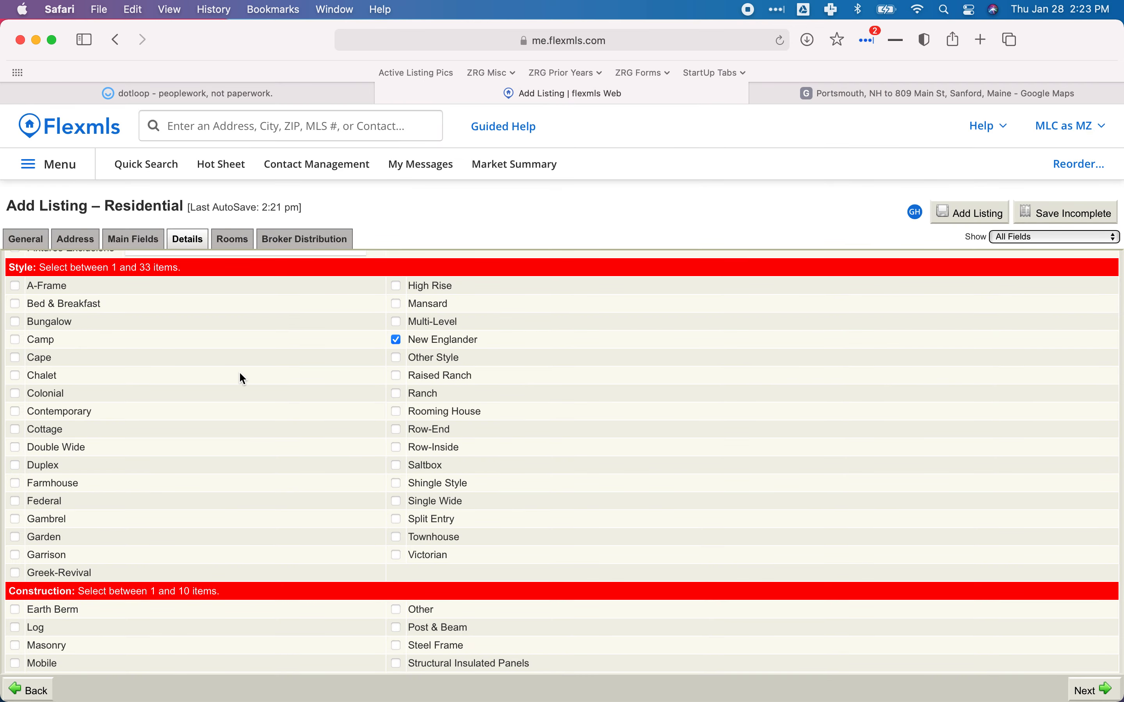
{"action": "scroll", "coordinate": [241, 378], "scroll_direction": "down", "scroll_amount": 3}
{"action": "scroll", "coordinate": [239, 372], "scroll_direction": "down", "scroll_amount": 10}
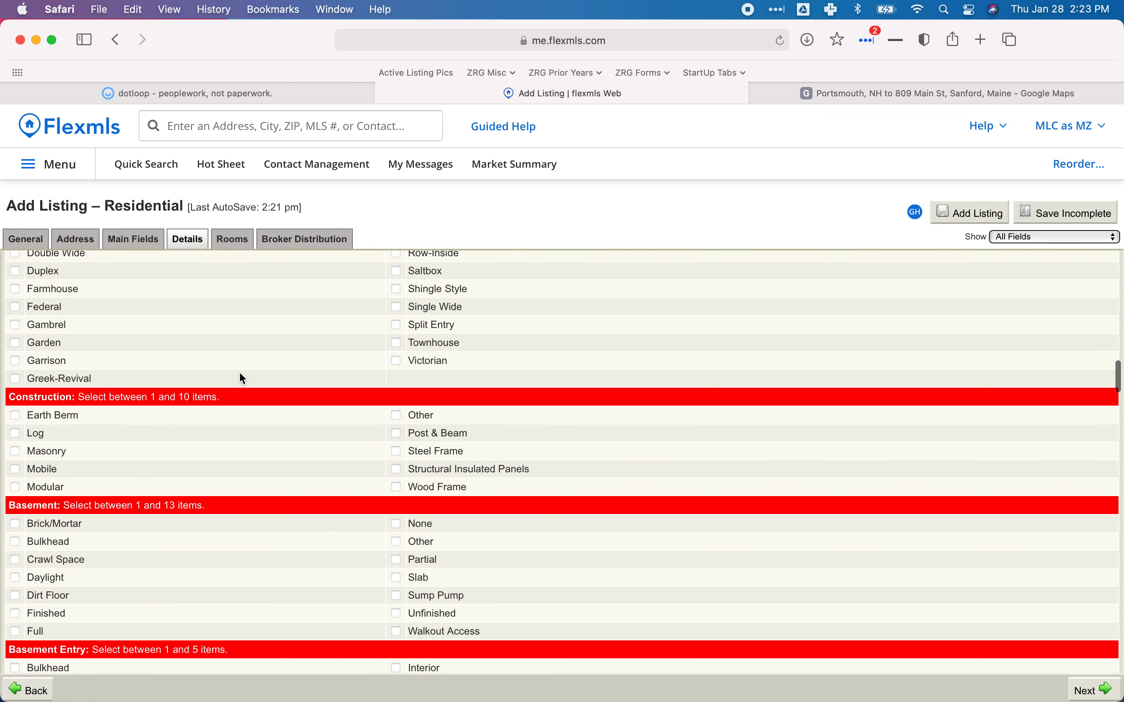
{"action": "left_click", "coordinate": [241, 93]}
{"action": "scroll", "coordinate": [549, 483], "scroll_direction": "down", "scroll_amount": 2}
{"action": "scroll", "coordinate": [549, 483], "scroll_direction": "down", "scroll_amount": 6}
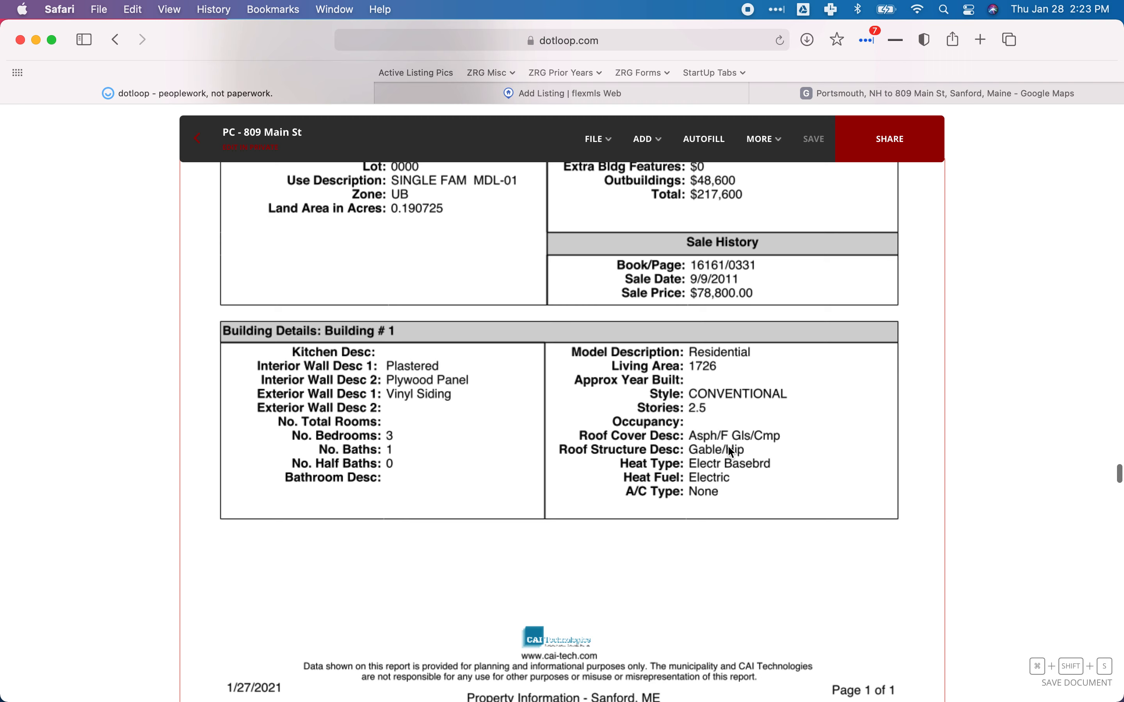
{"action": "scroll", "coordinate": [731, 451], "scroll_direction": "up", "scroll_amount": 15}
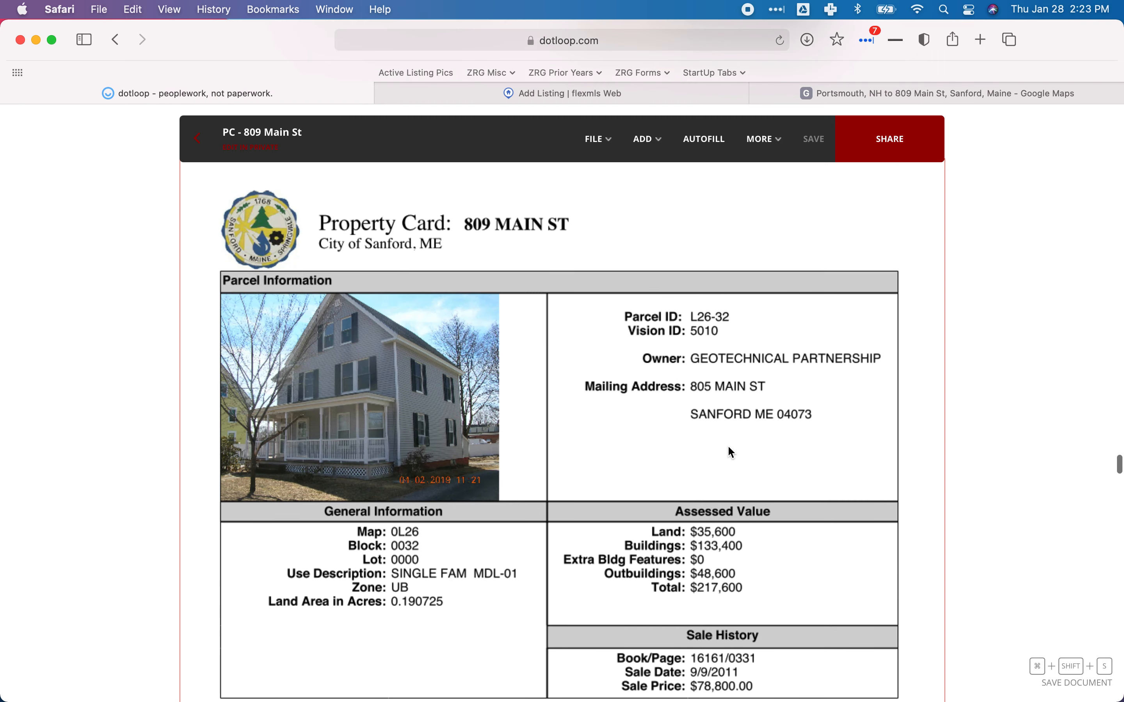
{"action": "scroll", "coordinate": [731, 452], "scroll_direction": "up", "scroll_amount": 3}
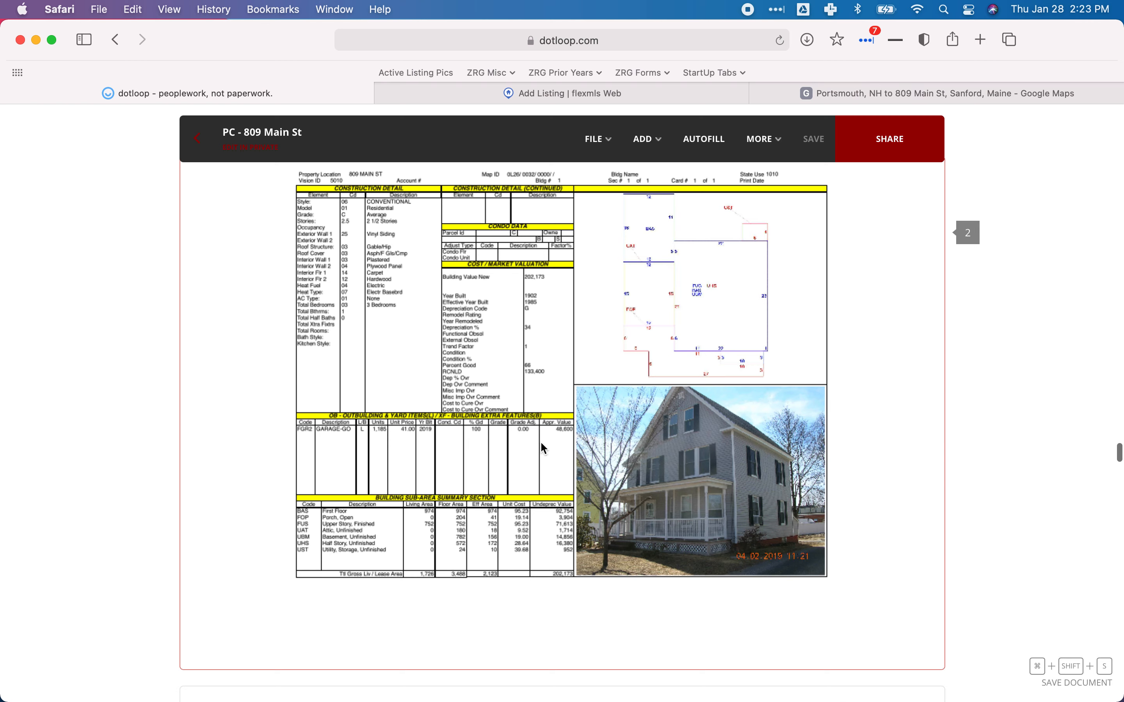
{"action": "scroll", "coordinate": [541, 442], "scroll_direction": "up", "scroll_amount": 3}
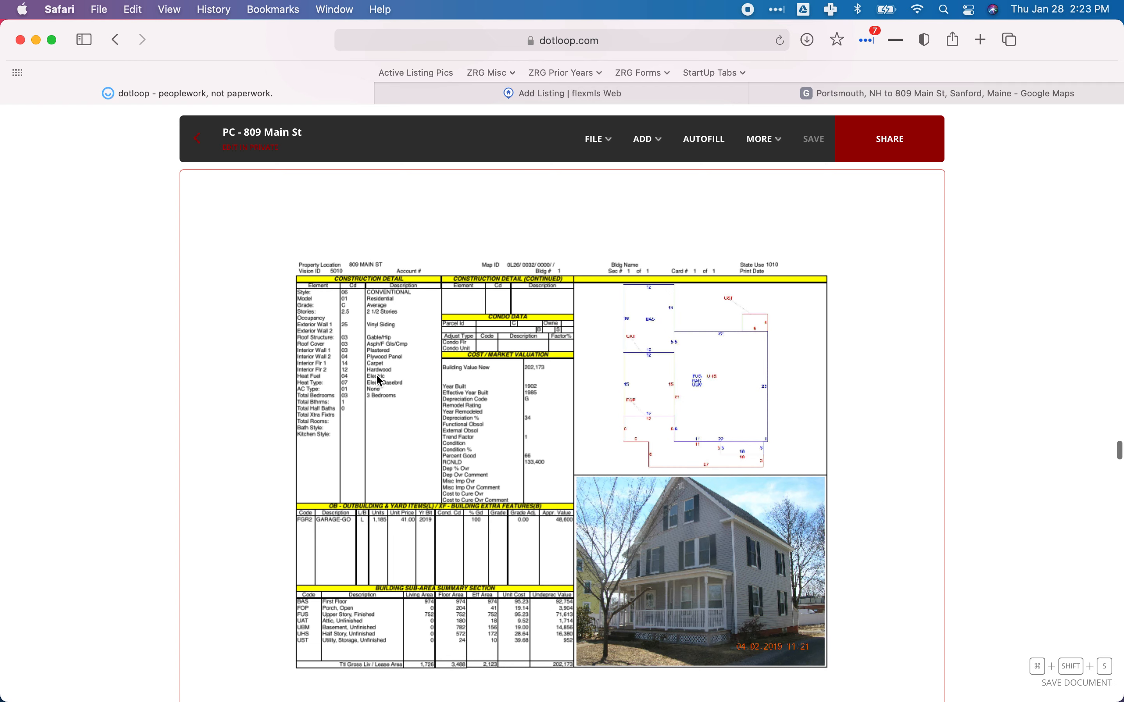
{"action": "scroll", "coordinate": [388, 380], "scroll_direction": "up", "scroll_amount": 10}
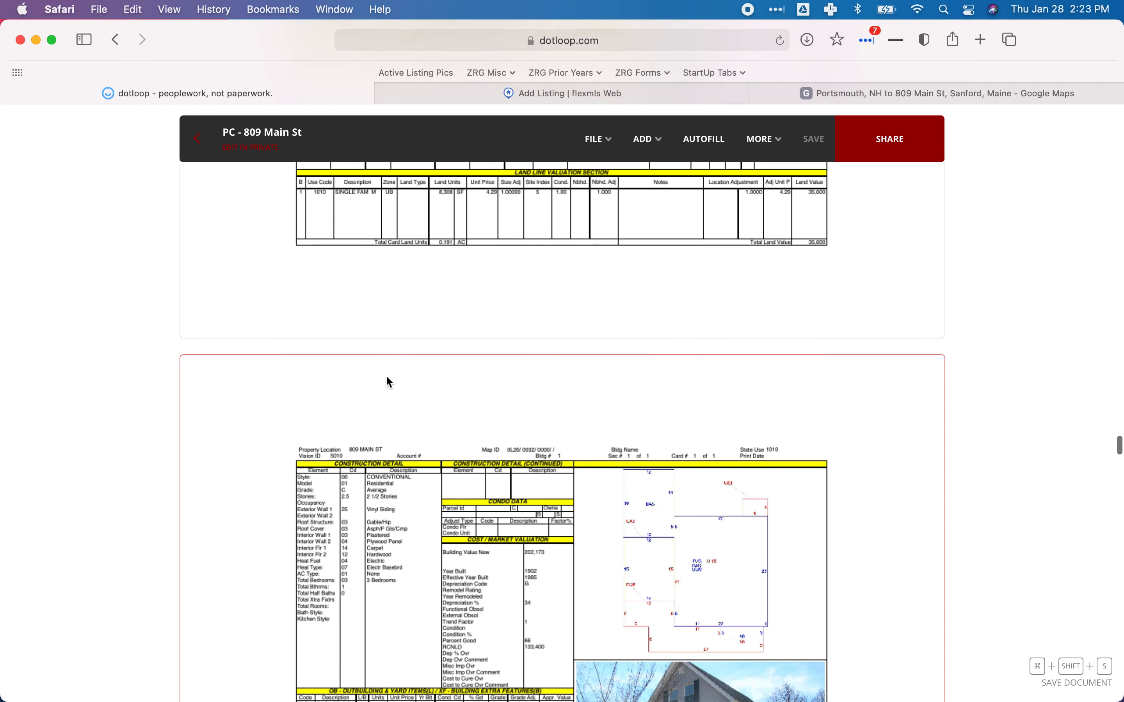
{"action": "scroll", "coordinate": [389, 382], "scroll_direction": "up", "scroll_amount": 2}
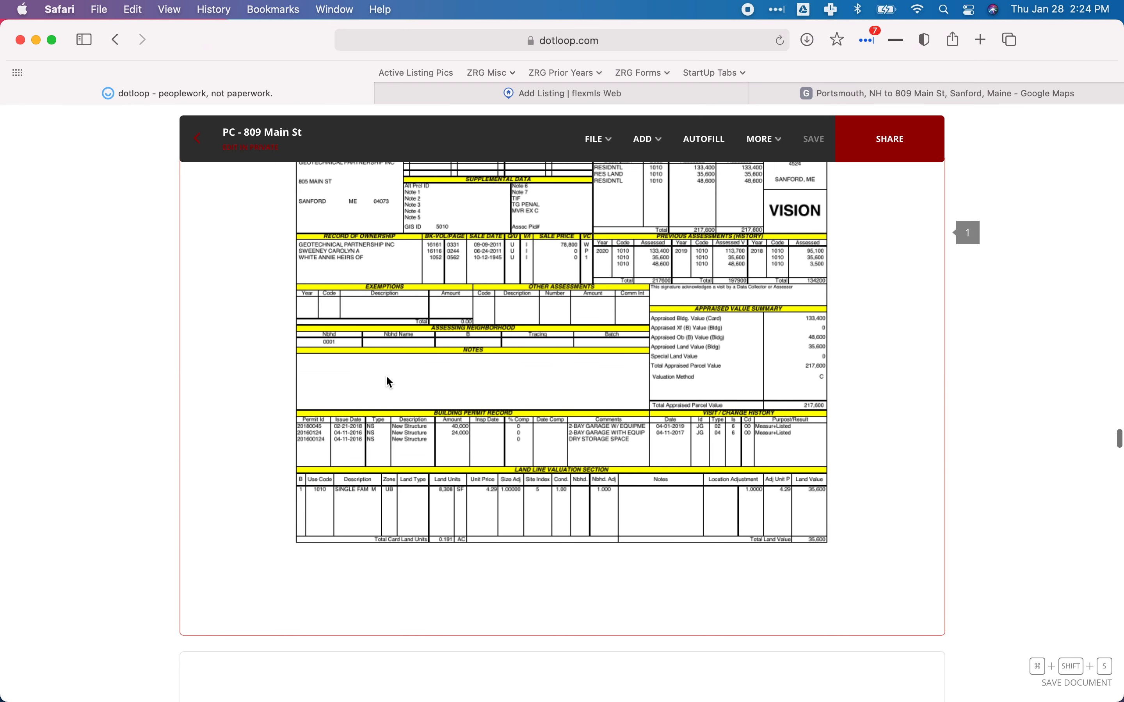
{"action": "scroll", "coordinate": [389, 382], "scroll_direction": "down", "scroll_amount": 15}
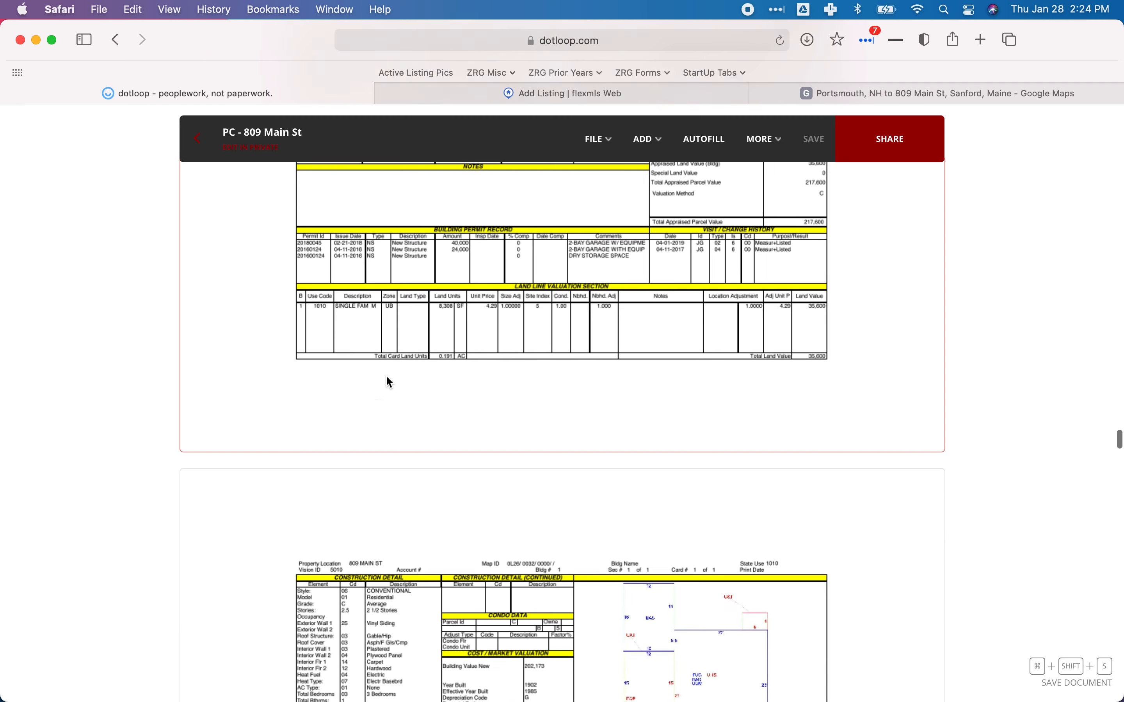
{"action": "scroll", "coordinate": [389, 382], "scroll_direction": "up", "scroll_amount": 5}
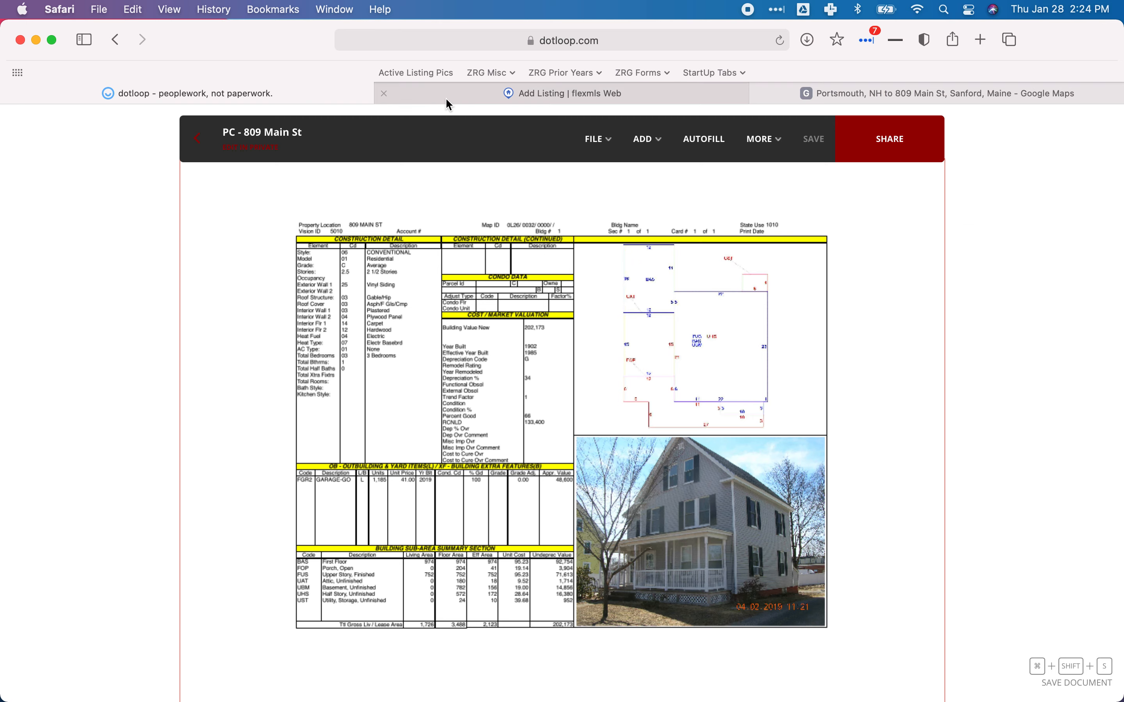
Tick Wood Frame under Construction on the Flexmls Details tab.
{"action": "left_click", "coordinate": [471, 93]}
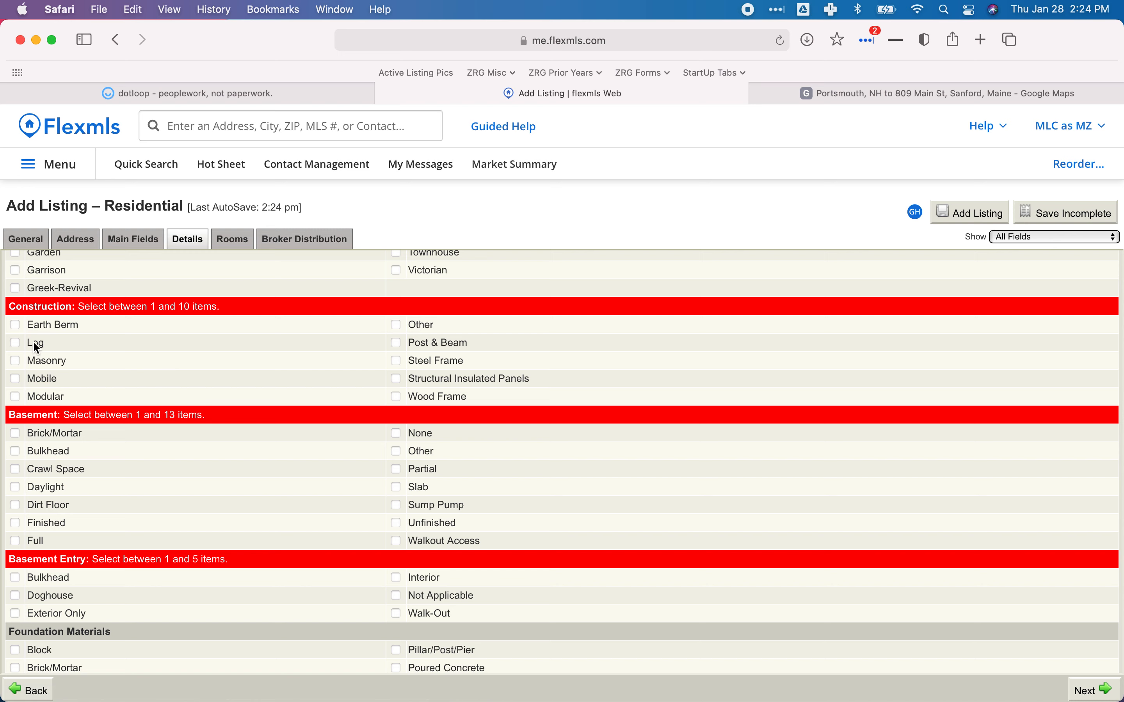
{"action": "left_click", "coordinate": [396, 398]}
{"action": "scroll", "coordinate": [302, 430], "scroll_direction": "down", "scroll_amount": 4}
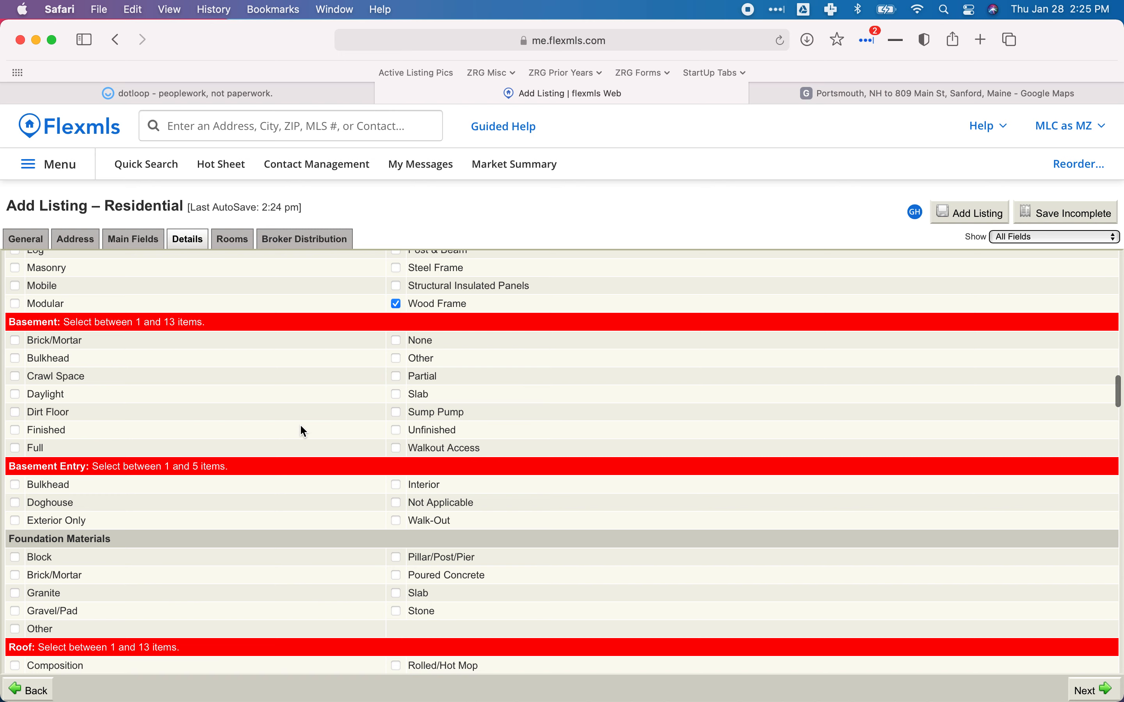
Tick Basement 'Unfinished' and Basement Entry 'Bulkhead' on the Details tab.
{"action": "left_click", "coordinate": [396, 430]}
{"action": "scroll", "coordinate": [271, 417], "scroll_direction": "down", "scroll_amount": 5}
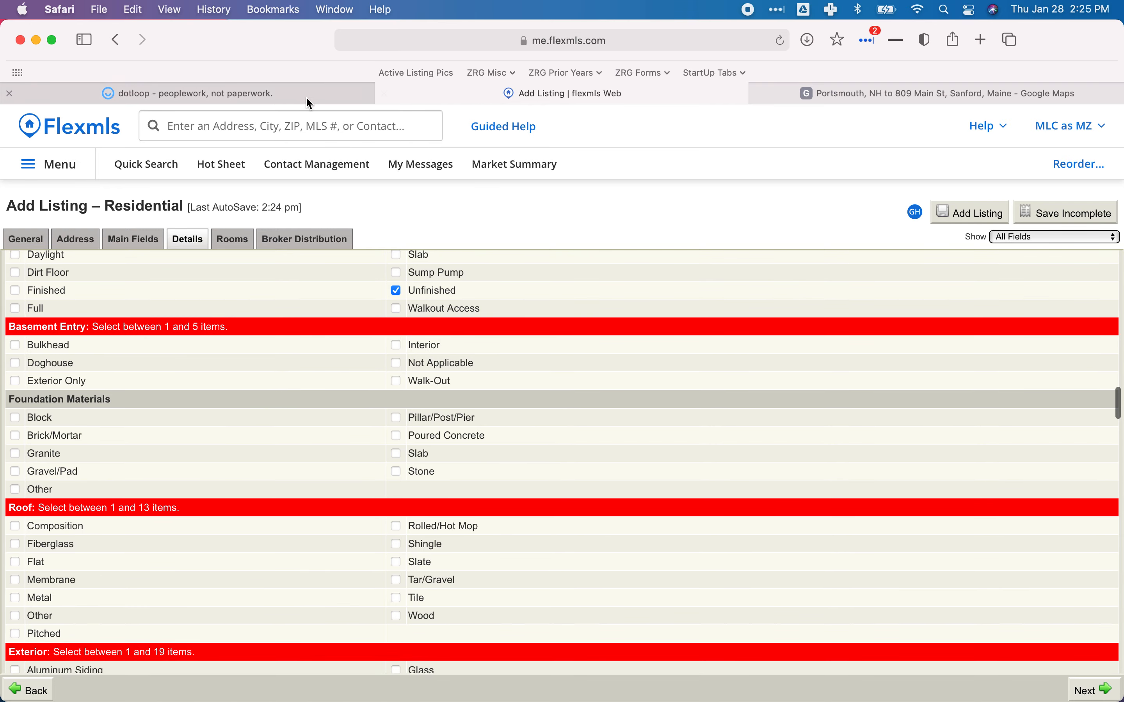
{"action": "left_click", "coordinate": [274, 96]}
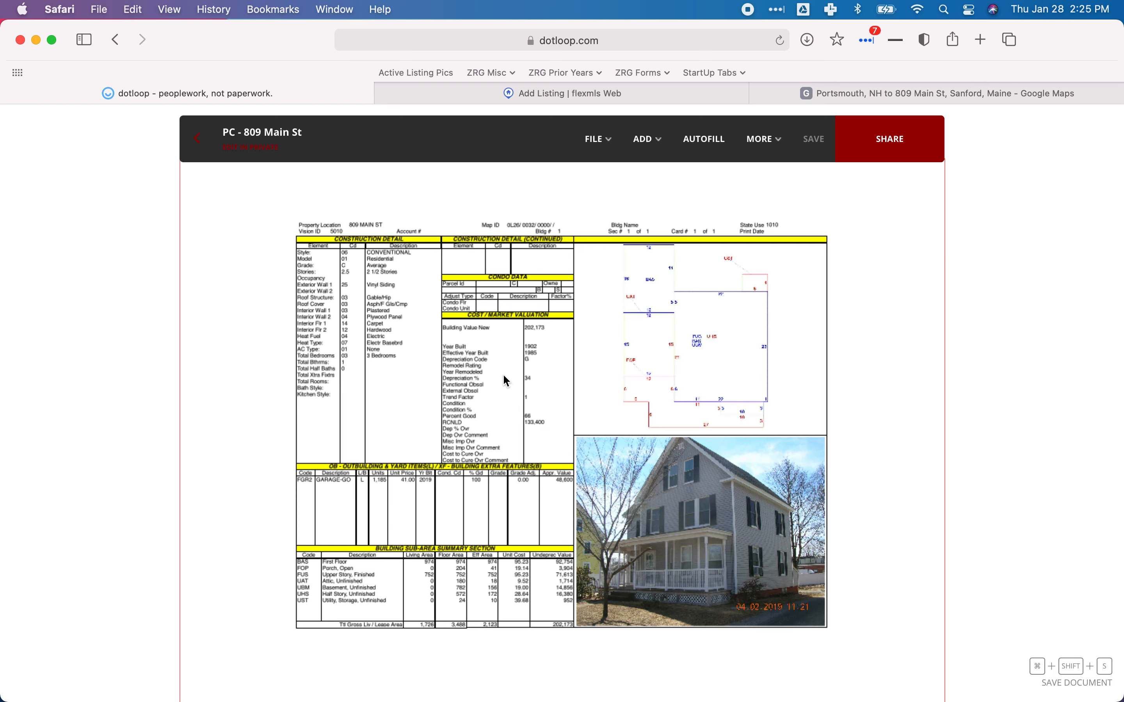
{"action": "scroll", "coordinate": [506, 381], "scroll_direction": "down", "scroll_amount": 1}
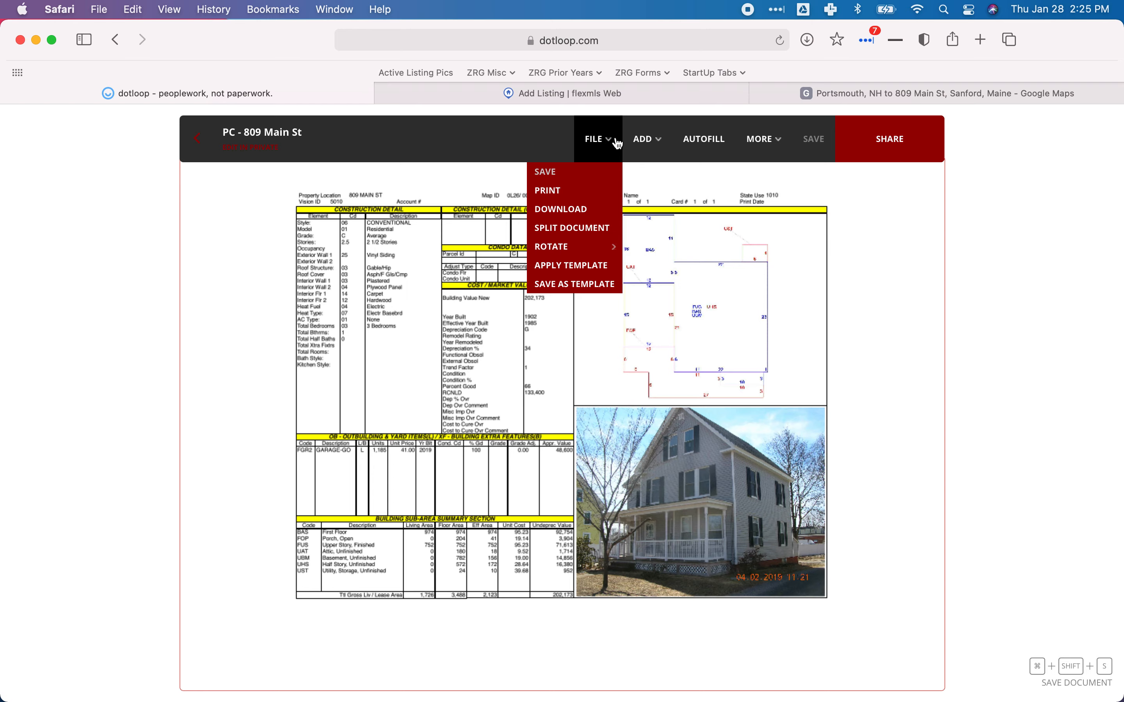
{"action": "left_click", "coordinate": [475, 100]}
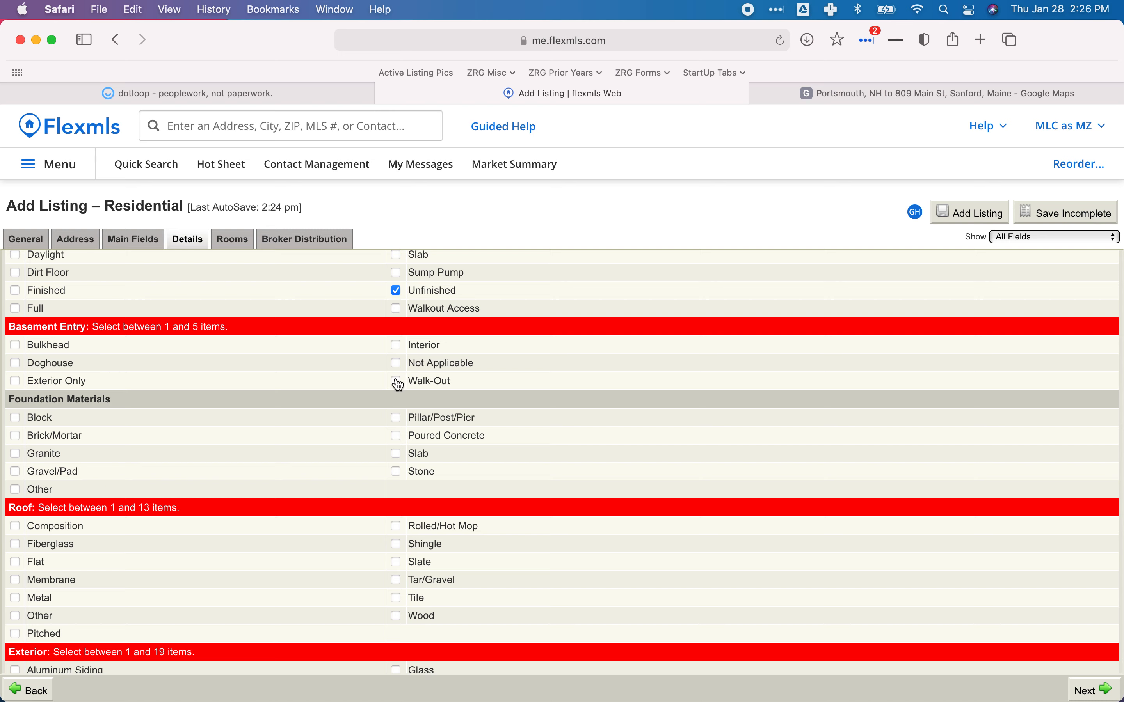
{"action": "left_click", "coordinate": [14, 344]}
{"action": "scroll", "coordinate": [278, 394], "scroll_direction": "down", "scroll_amount": 2}
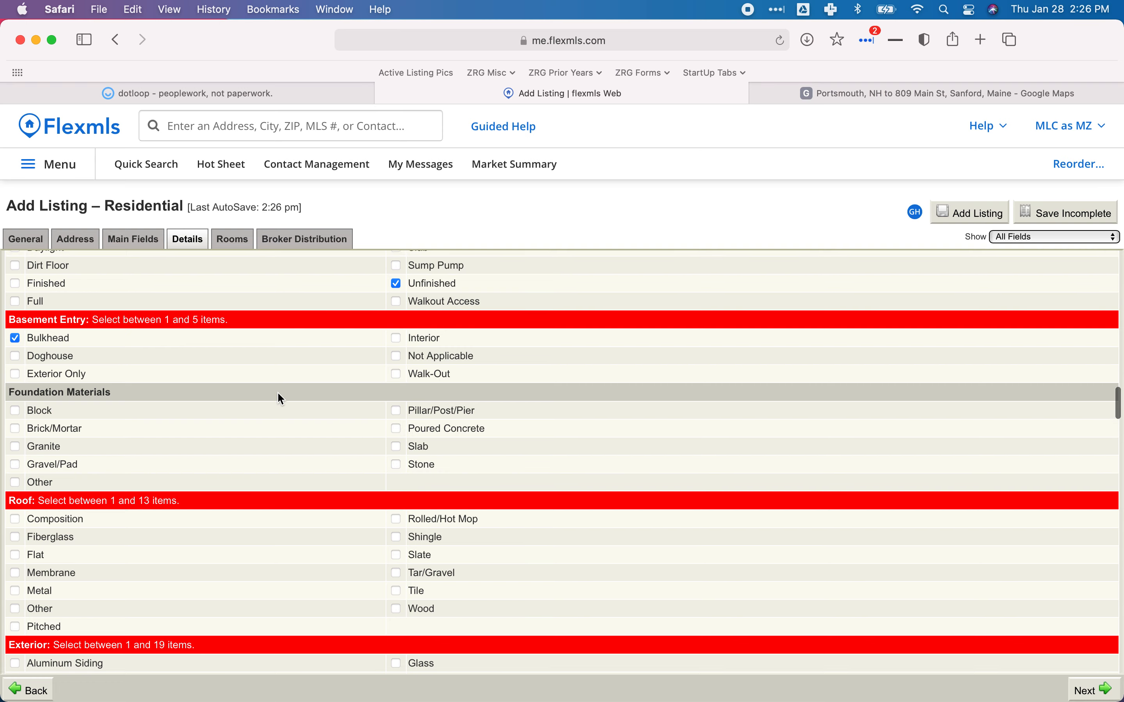
{"action": "scroll", "coordinate": [278, 392], "scroll_direction": "down", "scroll_amount": 2}
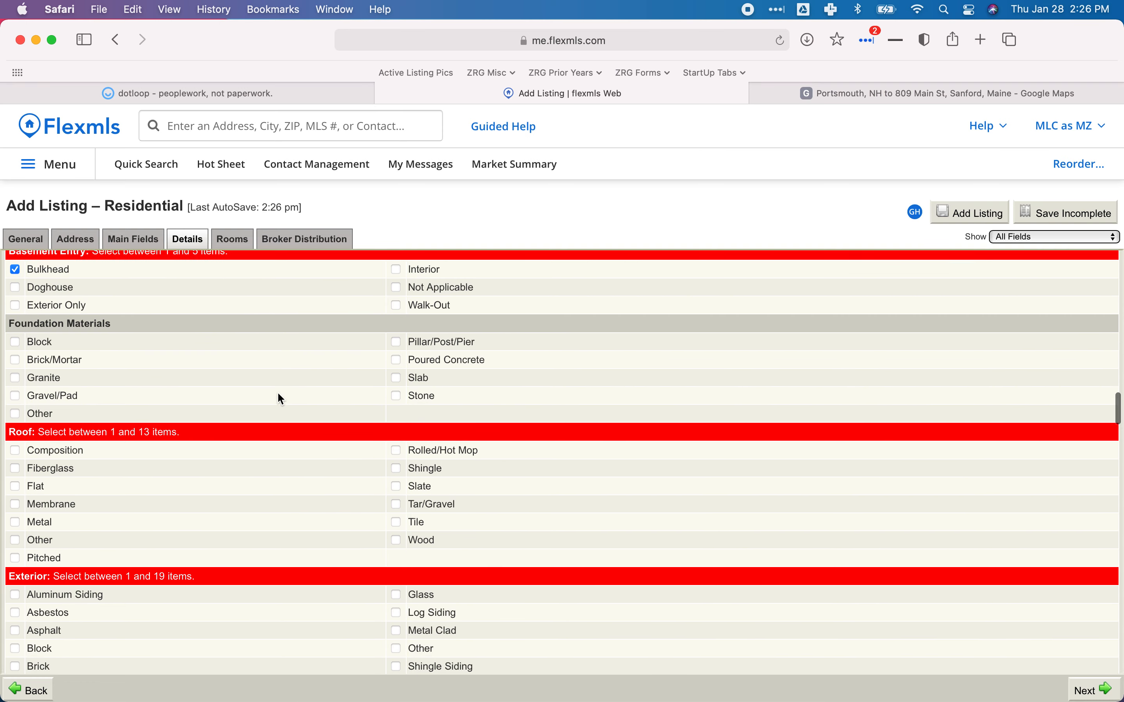
{"action": "left_click", "coordinate": [185, 91]}
{"action": "scroll", "coordinate": [387, 407], "scroll_direction": "down", "scroll_amount": 1}
{"action": "scroll", "coordinate": [386, 408], "scroll_direction": "up", "scroll_amount": 3}
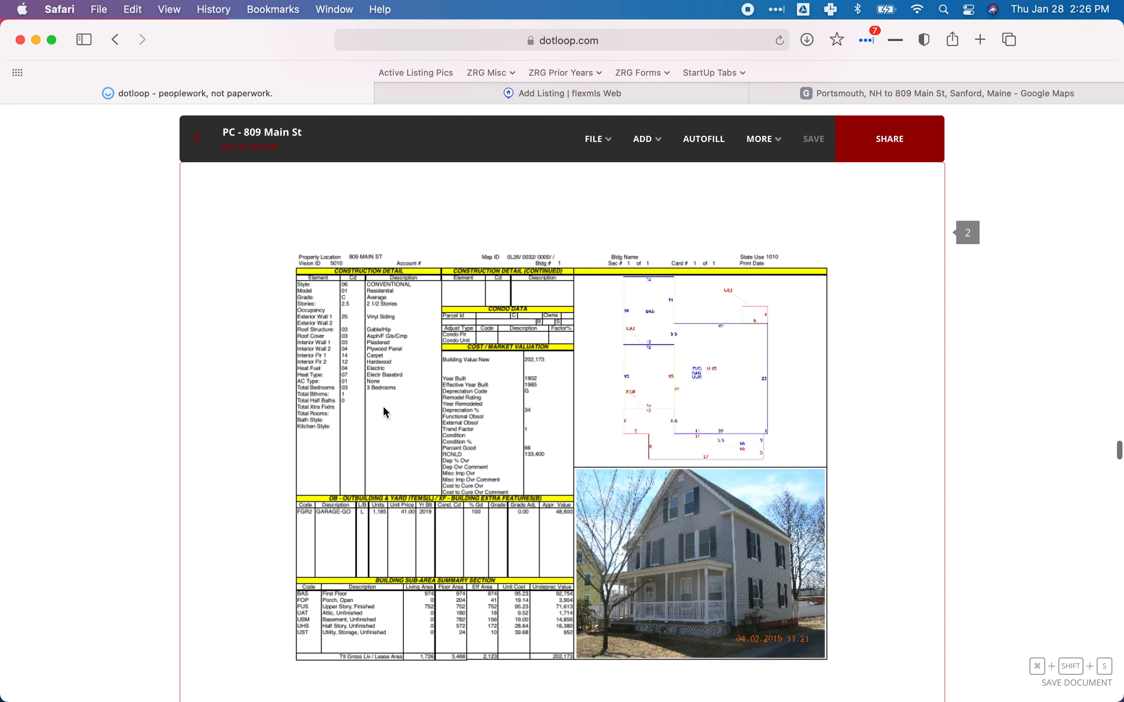
{"action": "scroll", "coordinate": [383, 405], "scroll_direction": "down", "scroll_amount": 15}
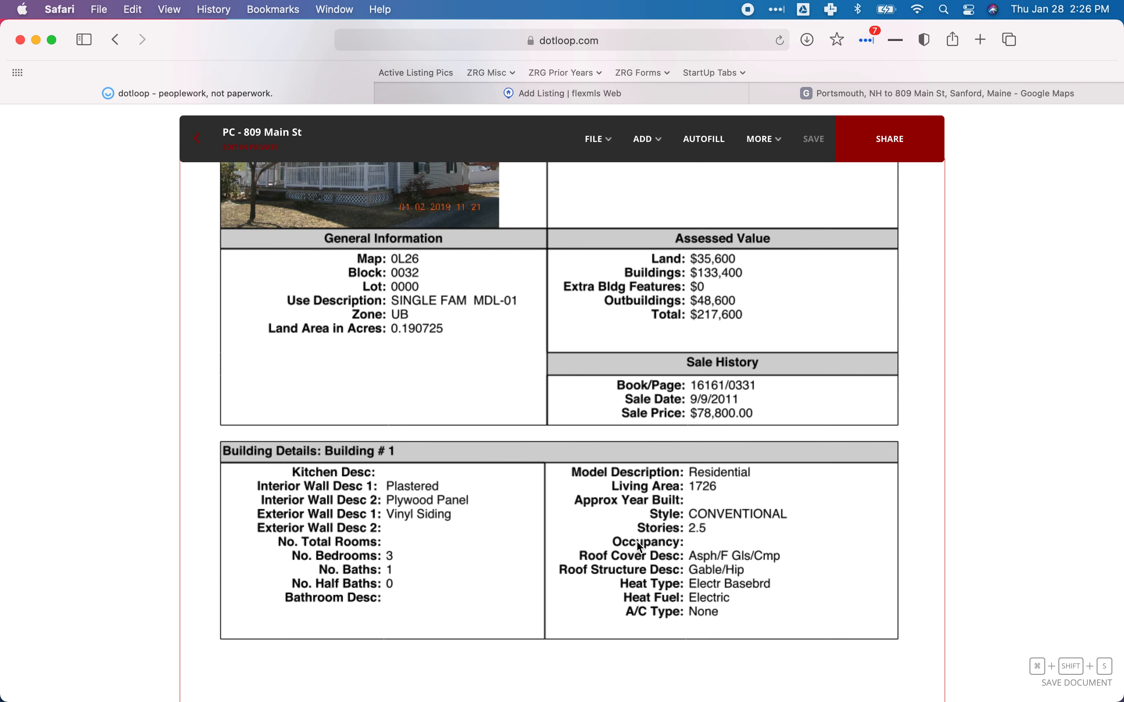
{"action": "scroll", "coordinate": [640, 547], "scroll_direction": "up", "scroll_amount": 15}
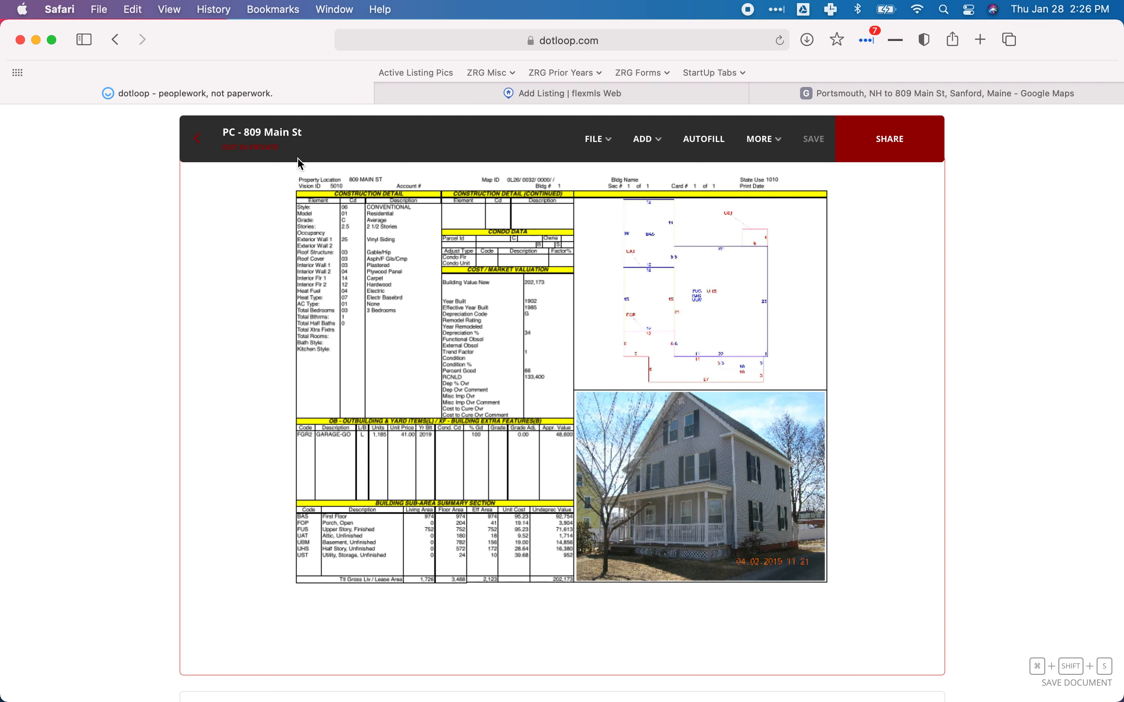
{"action": "left_click", "coordinate": [418, 91]}
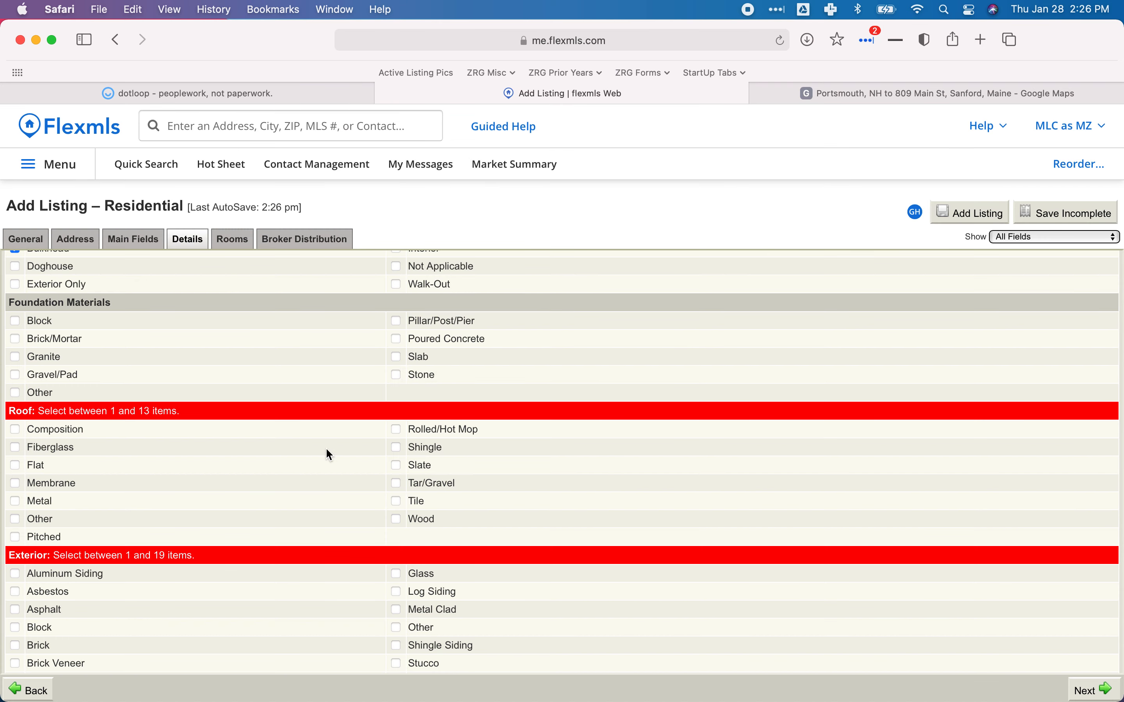
{"action": "scroll", "coordinate": [326, 449], "scroll_direction": "down", "scroll_amount": 5}
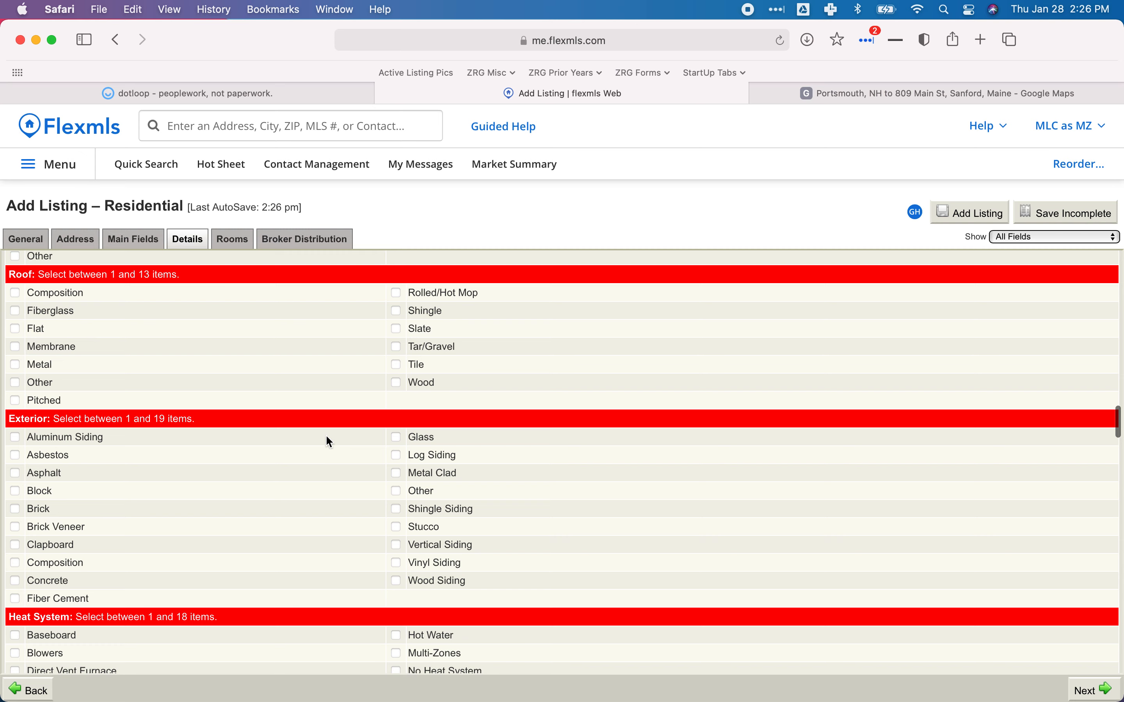
{"action": "left_click", "coordinate": [327, 95]}
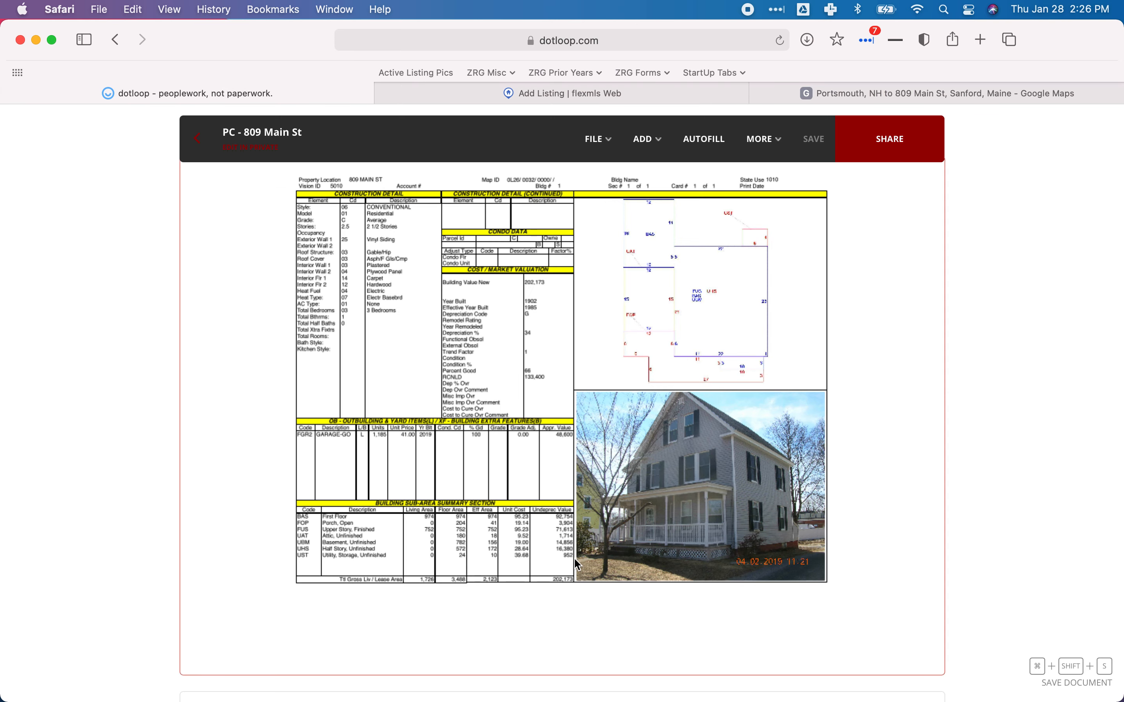
{"action": "scroll", "coordinate": [432, 531], "scroll_direction": "up", "scroll_amount": 2}
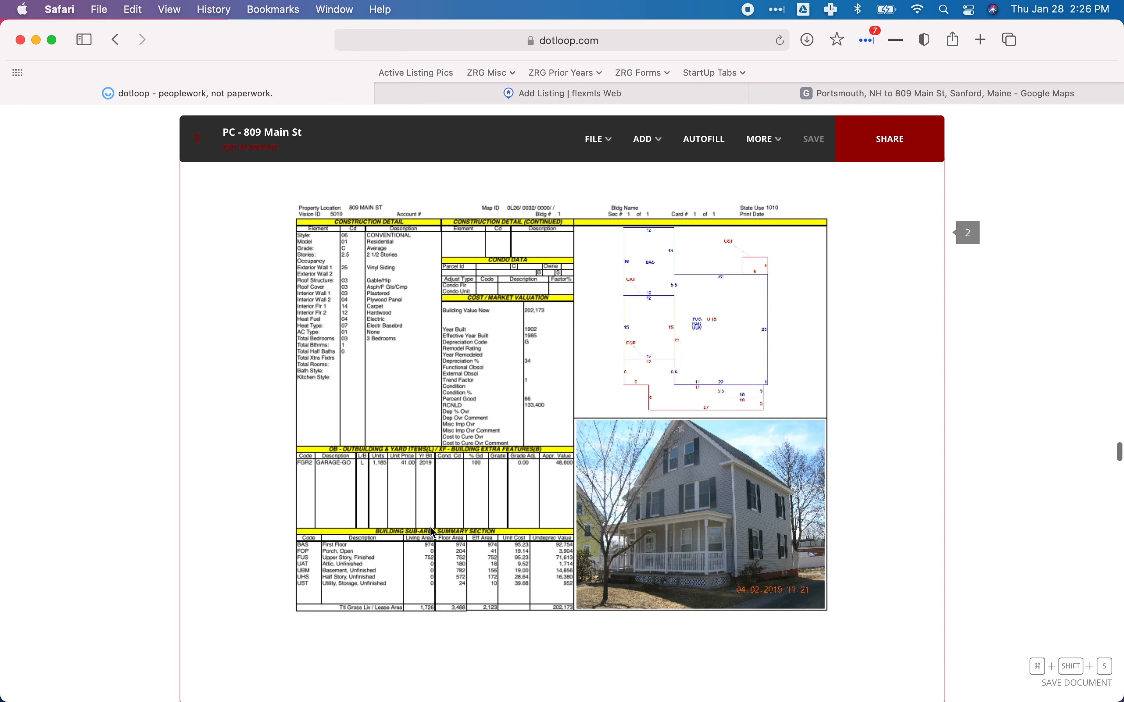
{"action": "scroll", "coordinate": [432, 531], "scroll_direction": "up", "scroll_amount": 2}
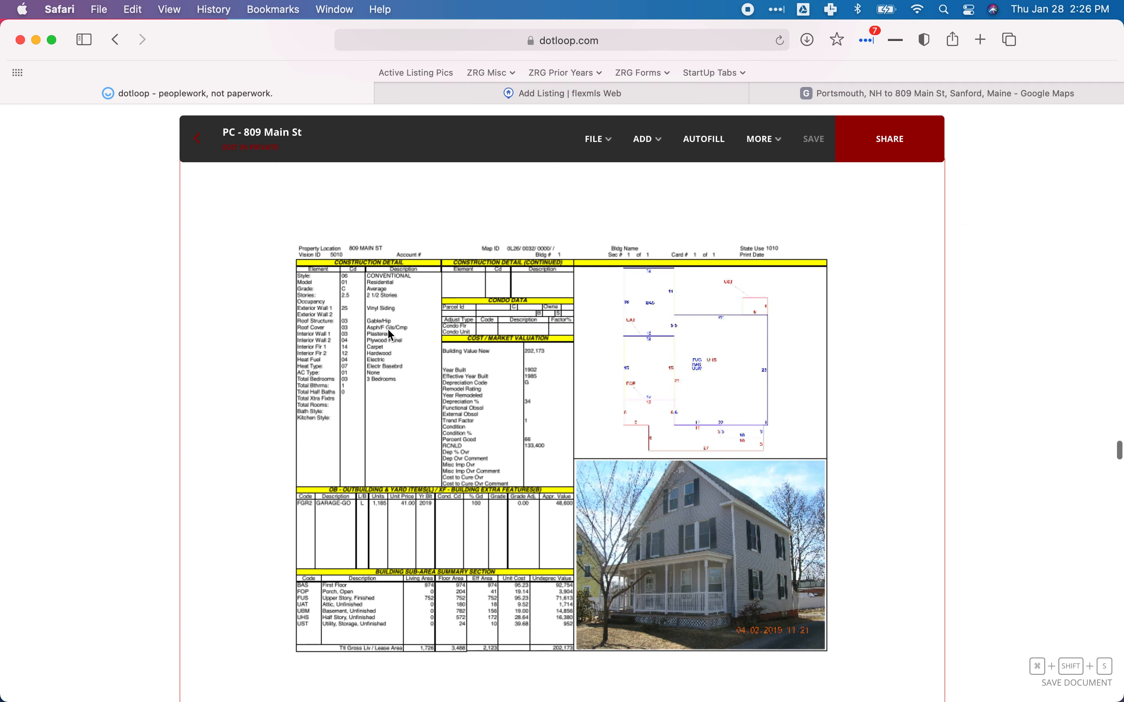
{"action": "scroll", "coordinate": [423, 363], "scroll_direction": "down", "scroll_amount": 15}
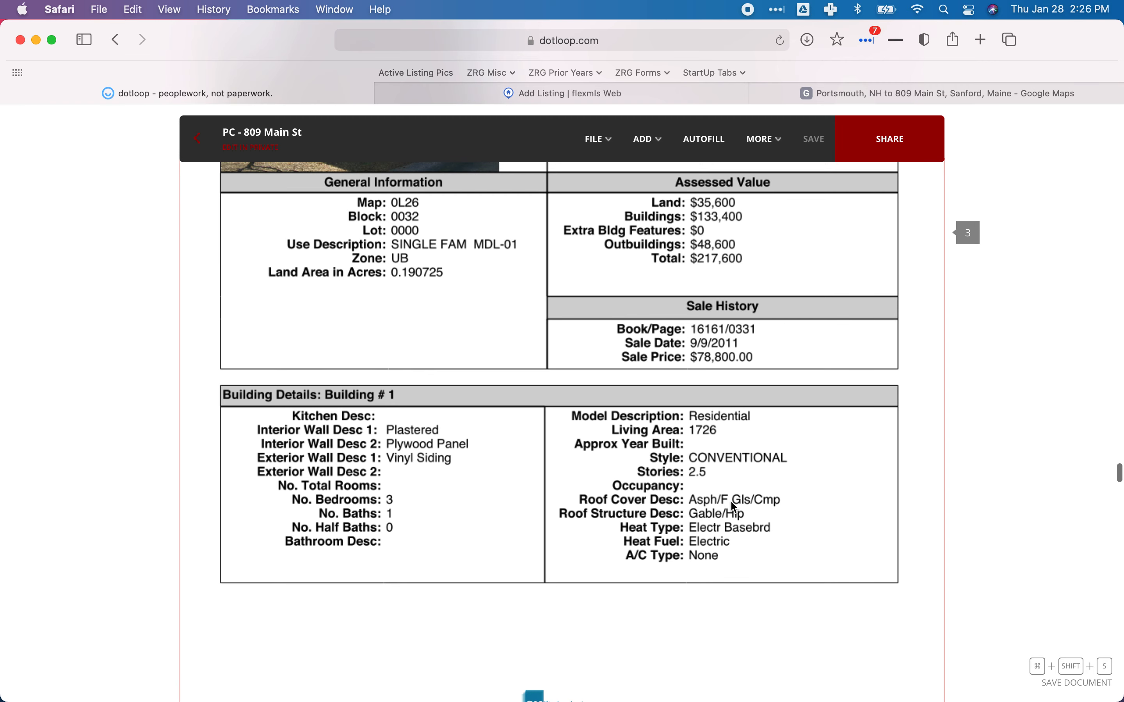
{"action": "left_click", "coordinate": [491, 95]}
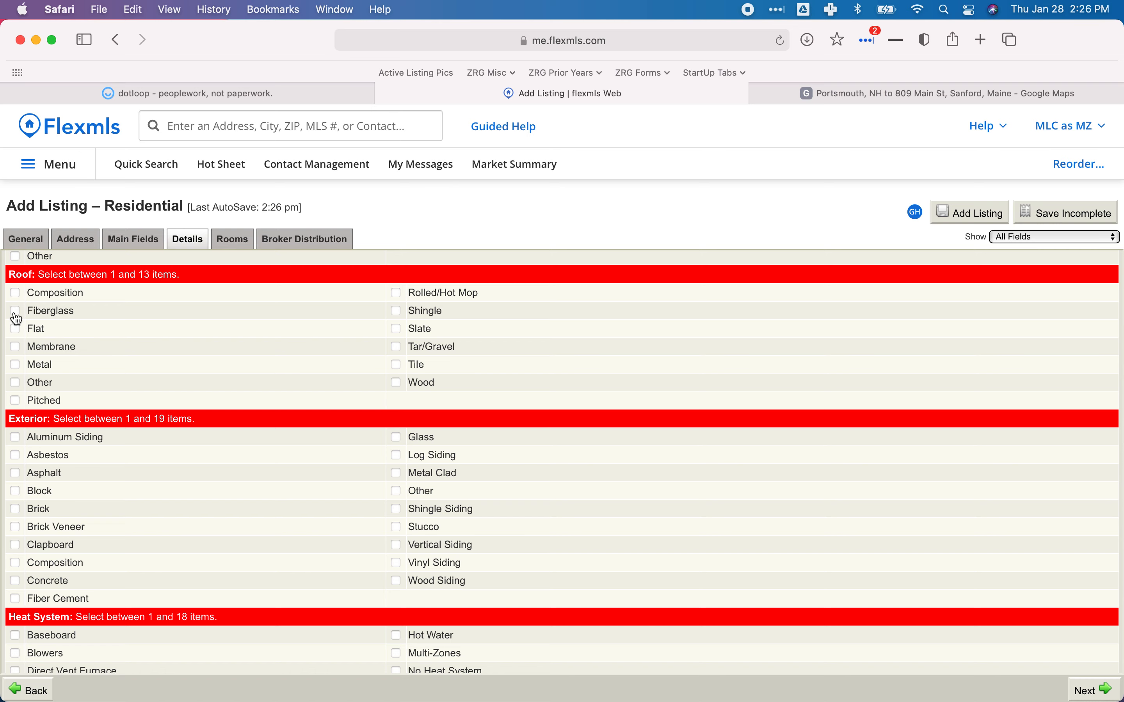
{"action": "left_click", "coordinate": [193, 91]}
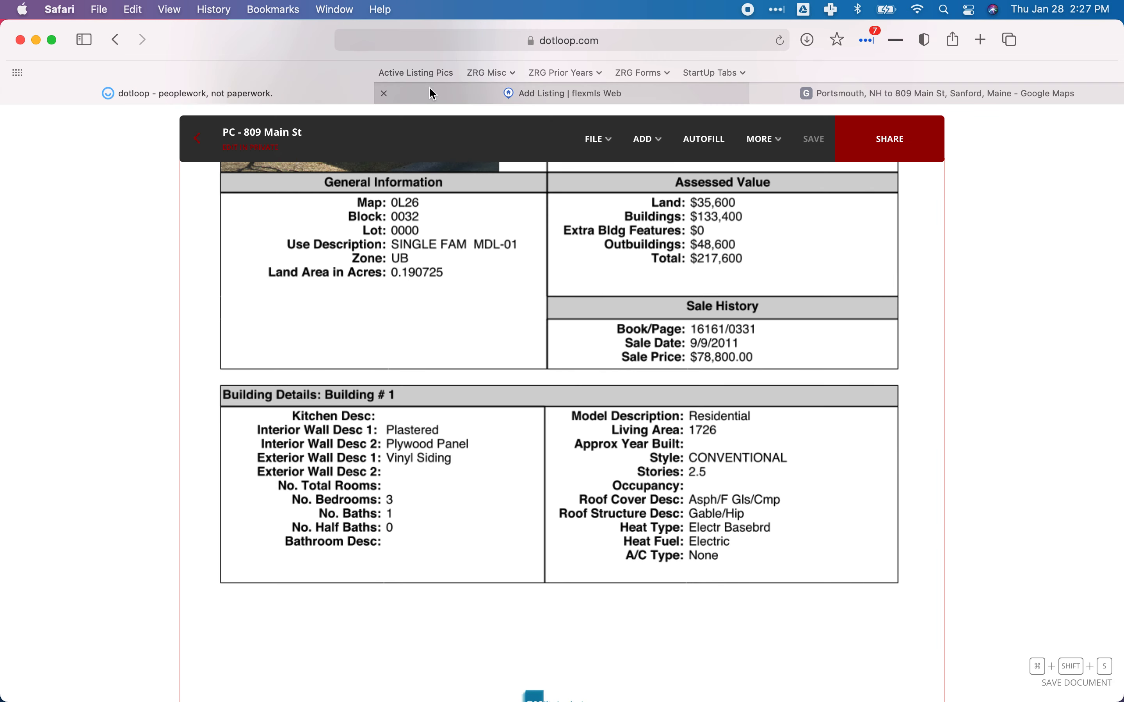
{"action": "left_click", "coordinate": [429, 88]}
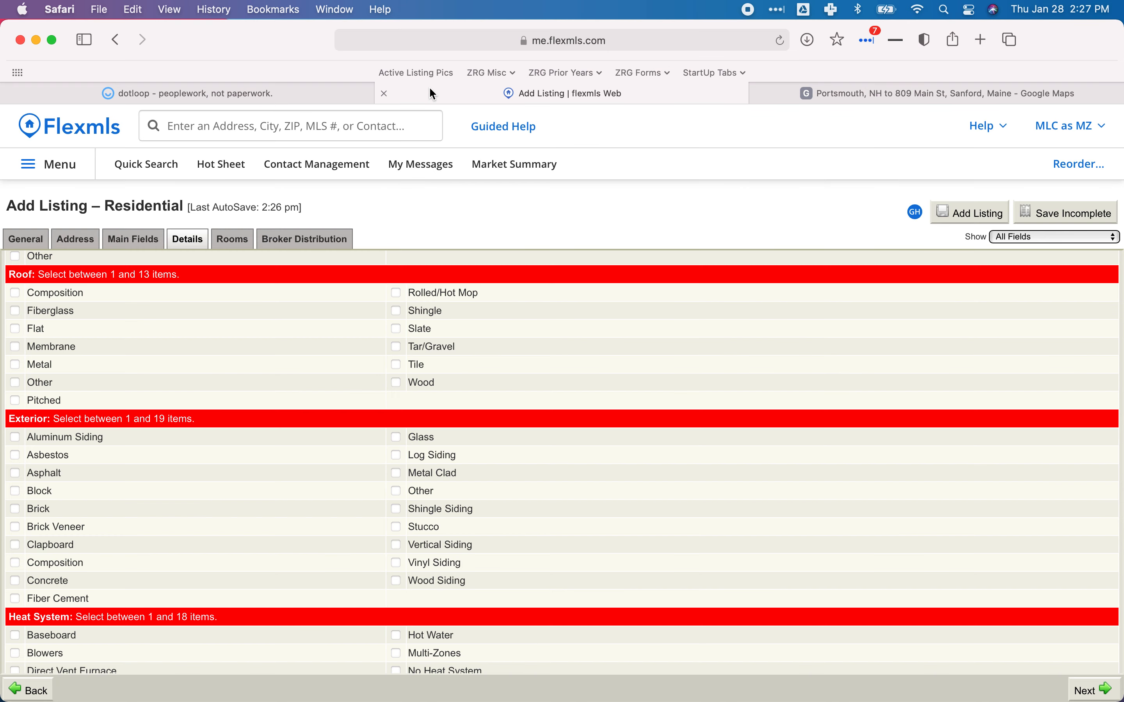
Tick Composition, Fiberglass and Shingle under Roof in Flexmls.
{"action": "left_click", "coordinate": [15, 294]}
{"action": "left_click", "coordinate": [16, 310]}
{"action": "left_click", "coordinate": [397, 312]}
{"action": "scroll", "coordinate": [374, 359], "scroll_direction": "down", "scroll_amount": 2}
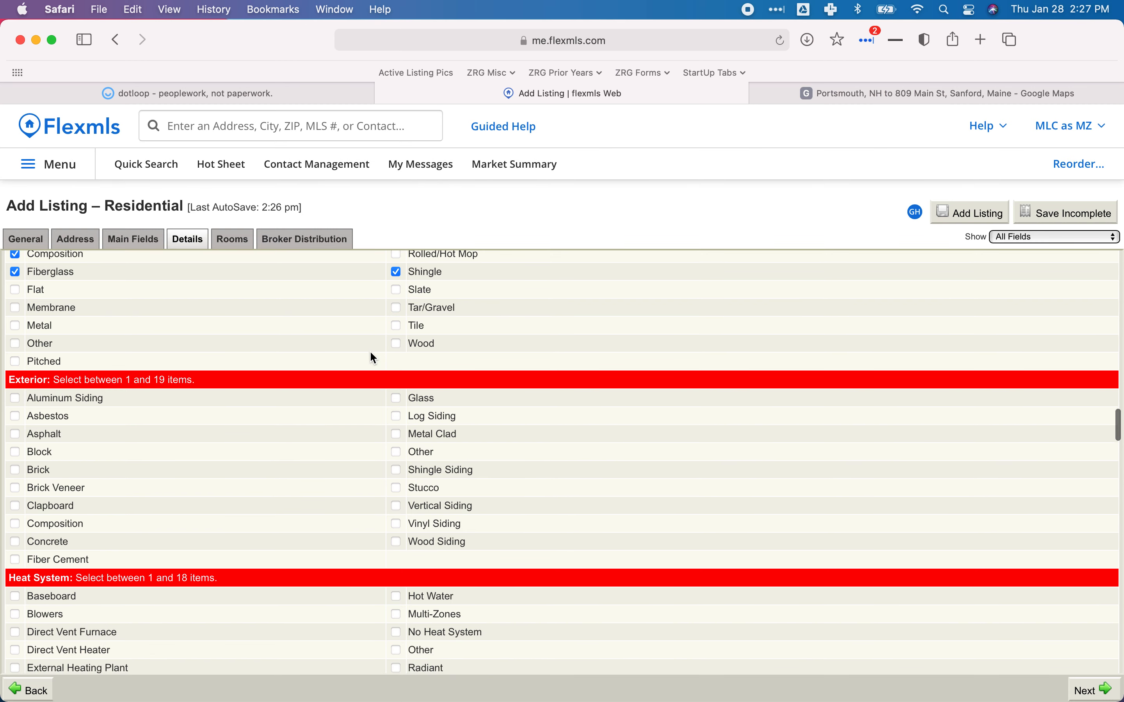
{"action": "scroll", "coordinate": [372, 353], "scroll_direction": "down", "scroll_amount": 4}
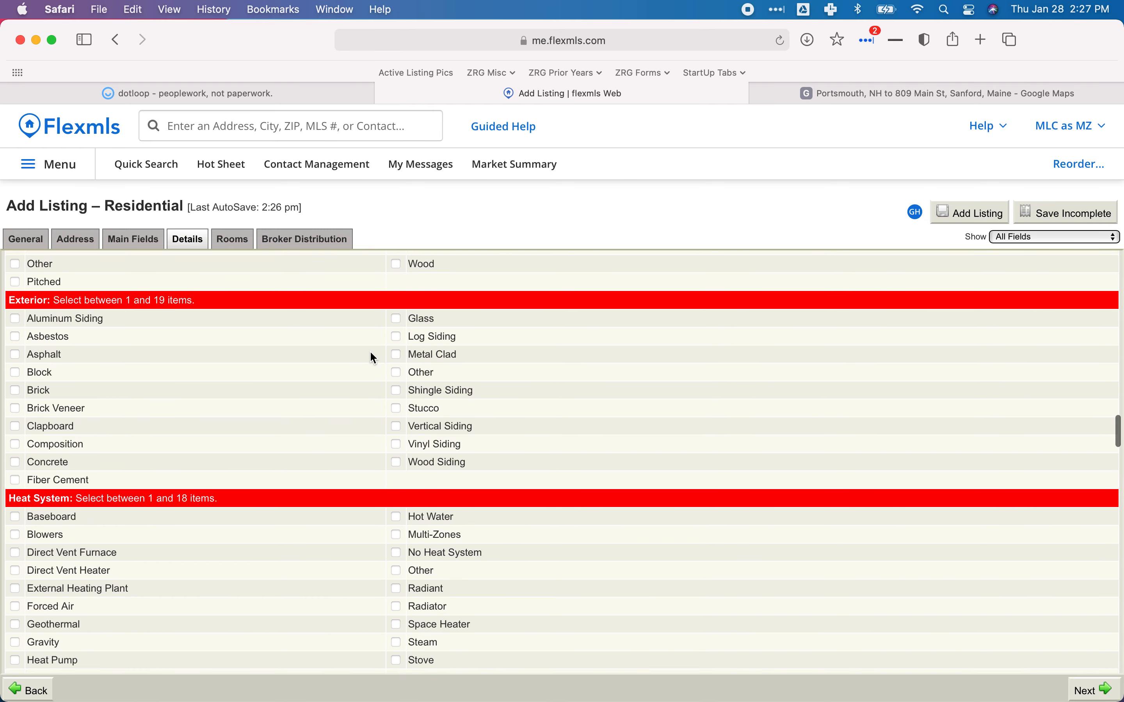
{"action": "left_click", "coordinate": [286, 93]}
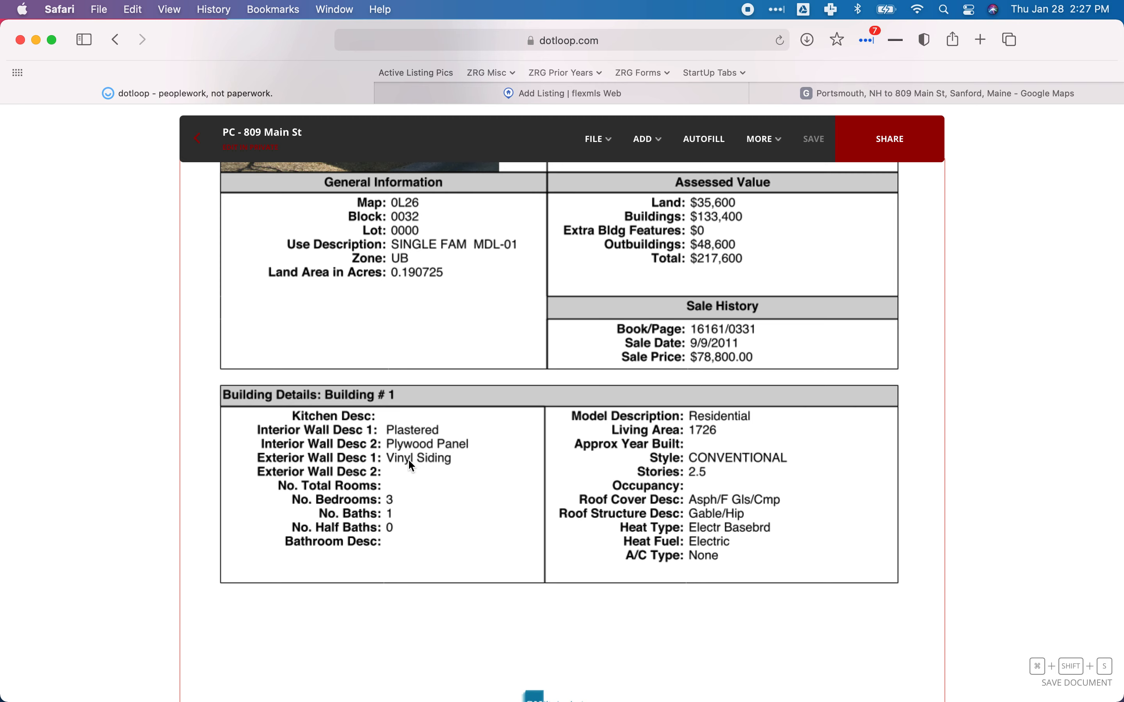
Tick Vinyl Siding under Exterior on the Details tab.
{"action": "left_click", "coordinate": [506, 98]}
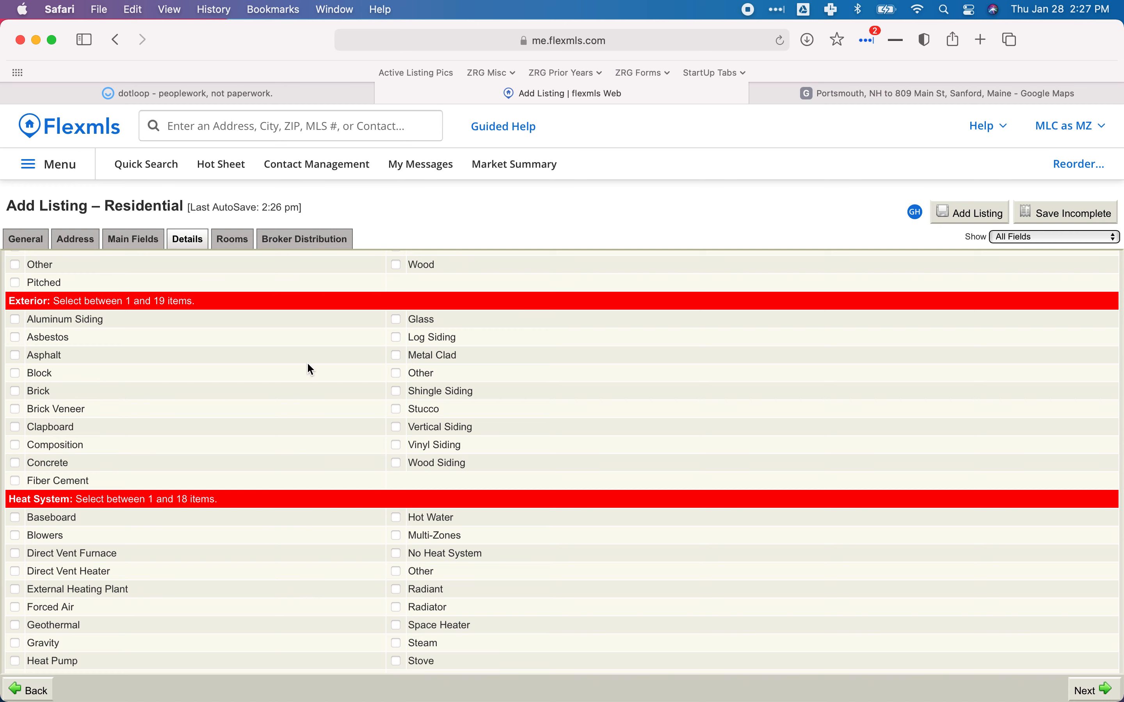
{"action": "left_click", "coordinate": [405, 446]}
{"action": "scroll", "coordinate": [486, 420], "scroll_direction": "down", "scroll_amount": 4}
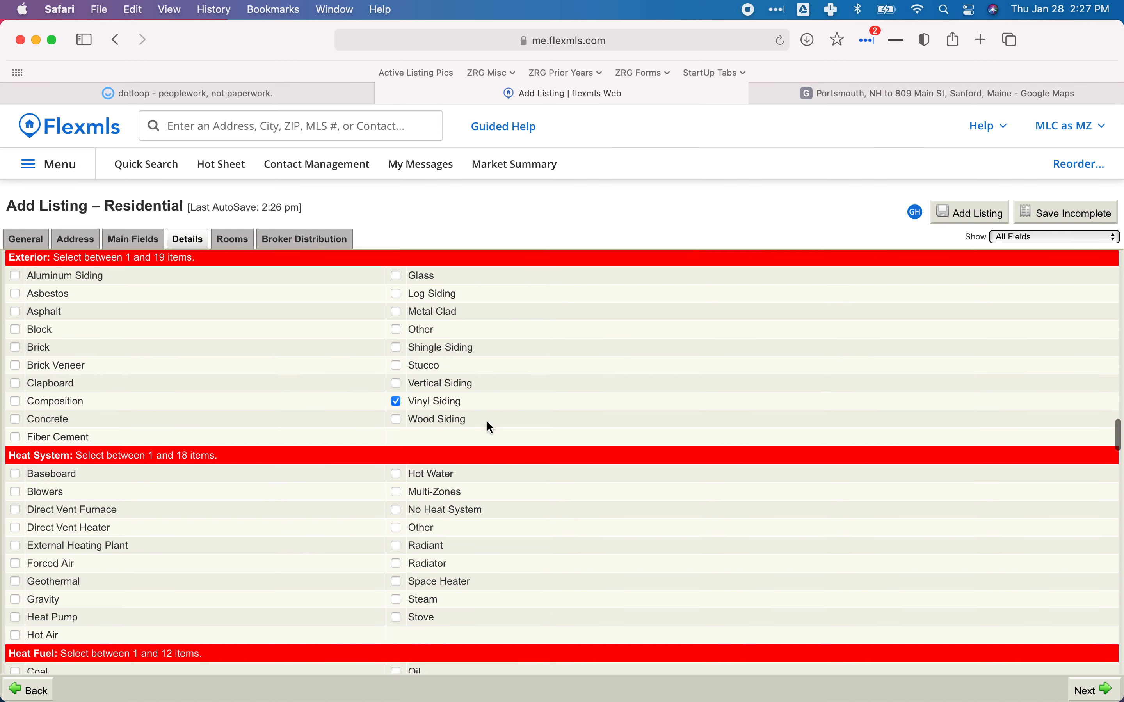
{"action": "scroll", "coordinate": [487, 423], "scroll_direction": "down", "scroll_amount": 2}
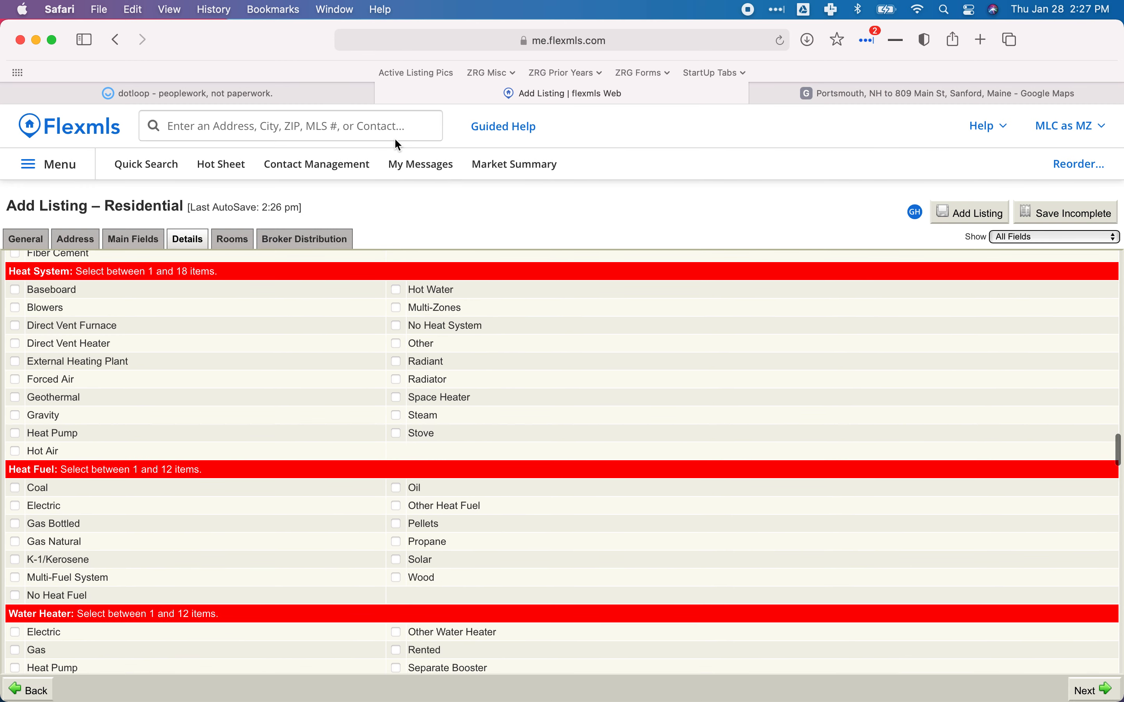
Set Heat Fuel to Electric, Heat System to Baseboard and Water Heater to Electric.
{"action": "left_click", "coordinate": [249, 95]}
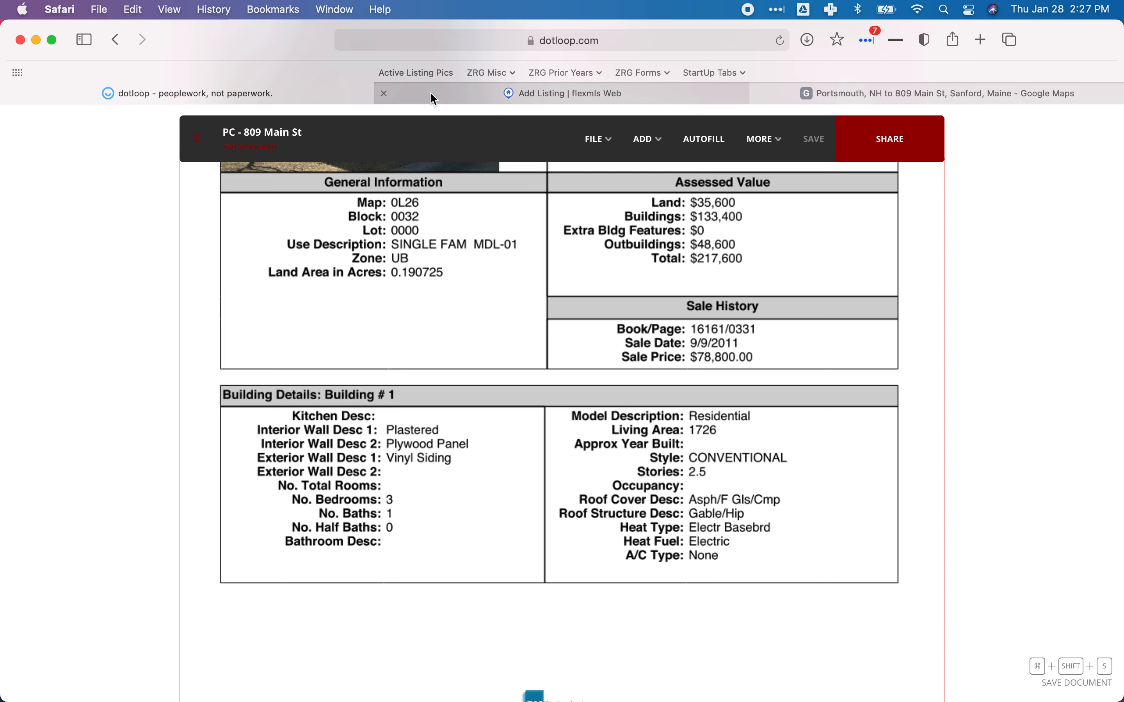
{"action": "left_click", "coordinate": [488, 93]}
{"action": "scroll", "coordinate": [68, 539], "scroll_direction": "down", "scroll_amount": 1}
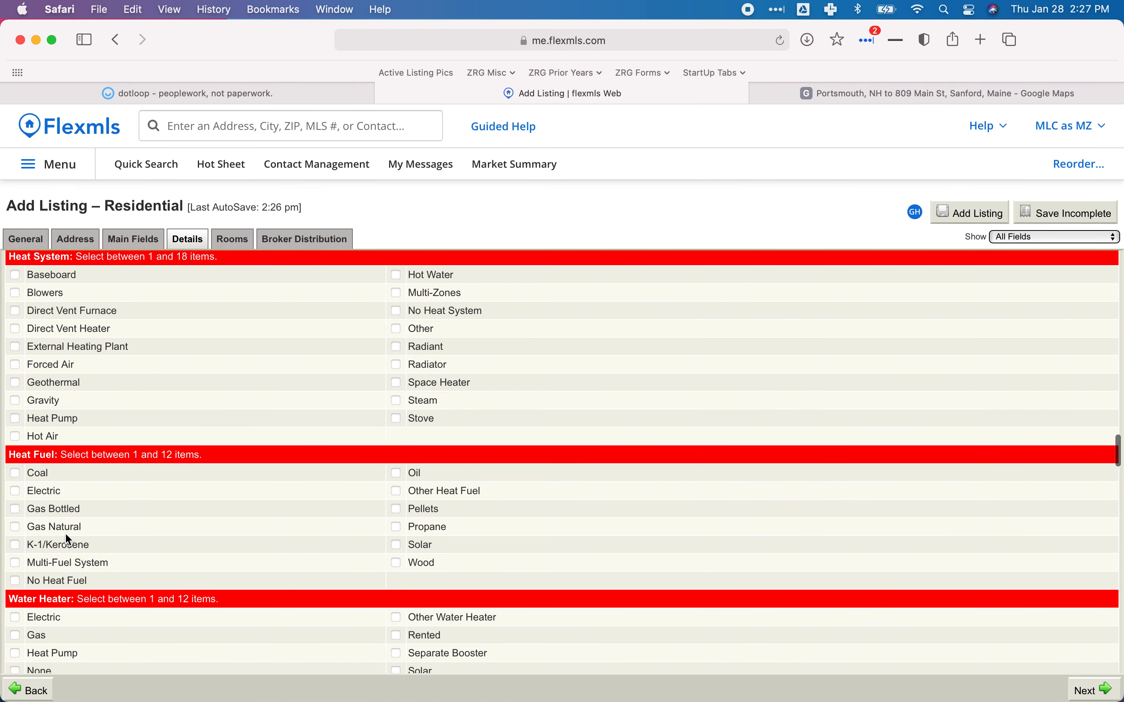
{"action": "scroll", "coordinate": [68, 539], "scroll_direction": "up", "scroll_amount": 1}
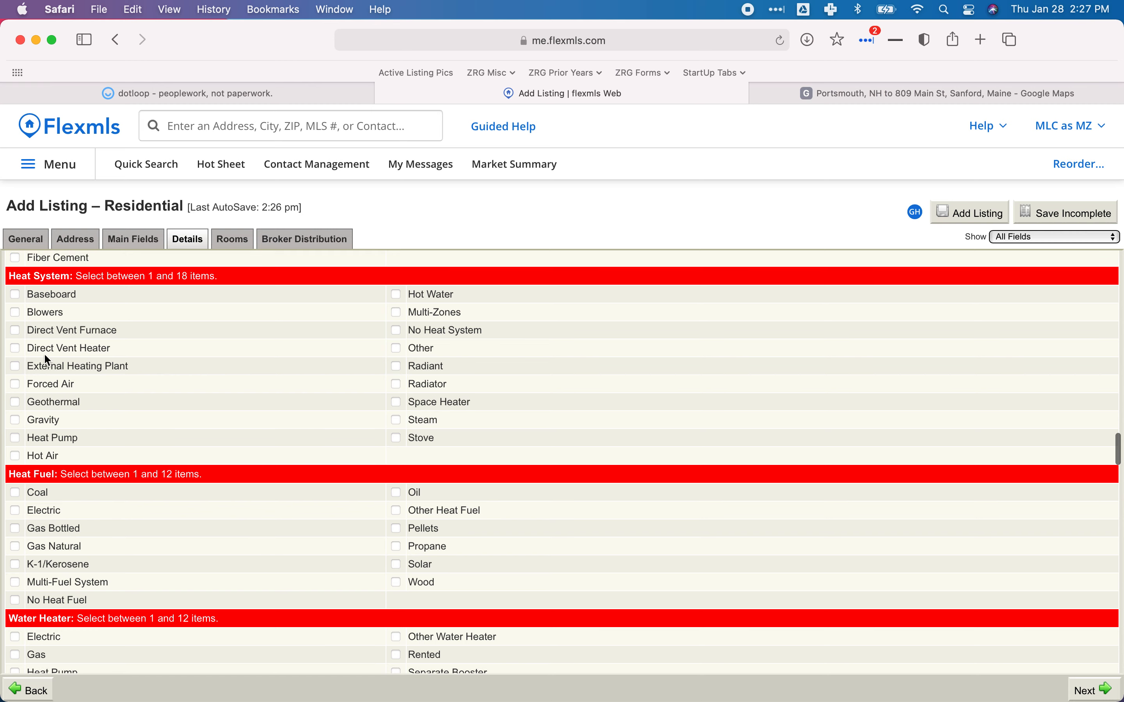
{"action": "left_click", "coordinate": [15, 512]}
{"action": "left_click", "coordinate": [16, 295]}
{"action": "scroll", "coordinate": [200, 406], "scroll_direction": "down", "scroll_amount": 1}
{"action": "scroll", "coordinate": [201, 408], "scroll_direction": "down", "scroll_amount": 8}
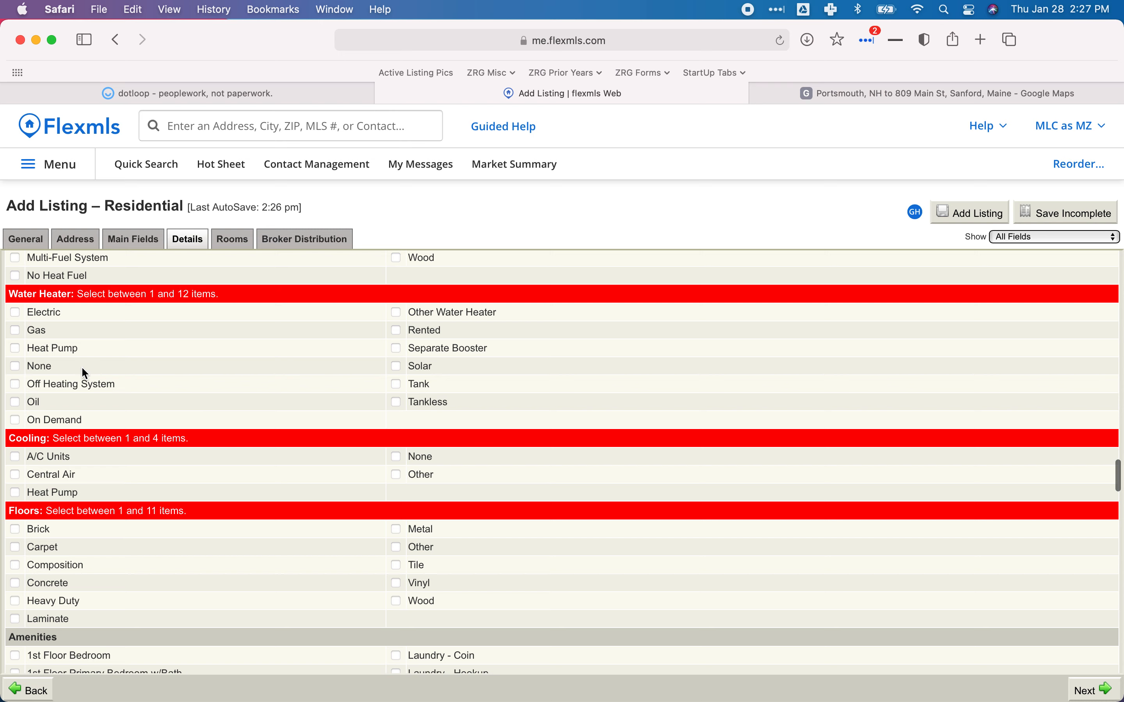
{"action": "left_click", "coordinate": [16, 314]}
{"action": "scroll", "coordinate": [173, 386], "scroll_direction": "down", "scroll_amount": 3}
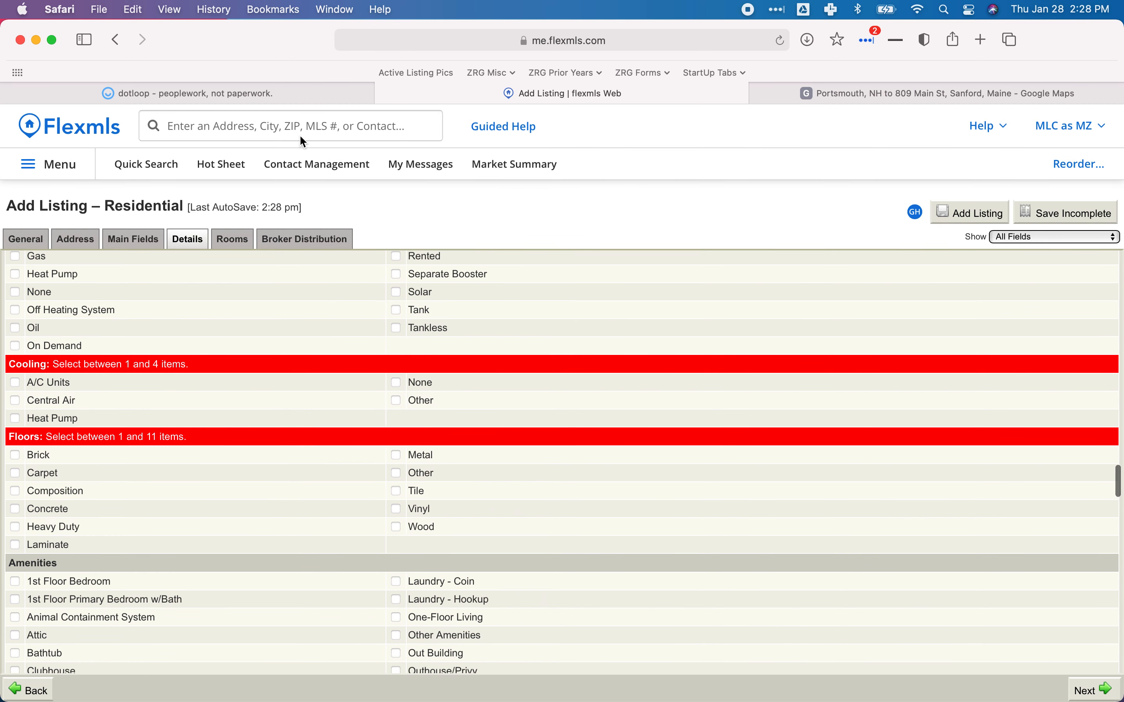
Confirm cooling on the property card and tick Cooling 'None'.
{"action": "left_click", "coordinate": [252, 93]}
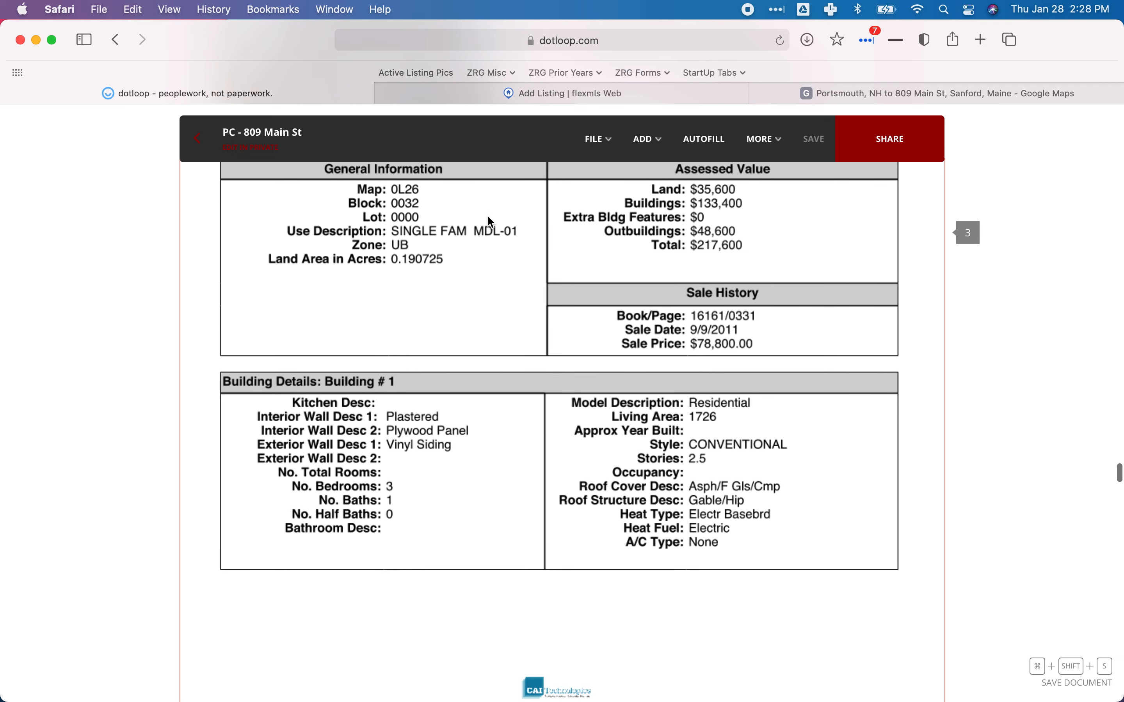
{"action": "left_click", "coordinate": [428, 91]}
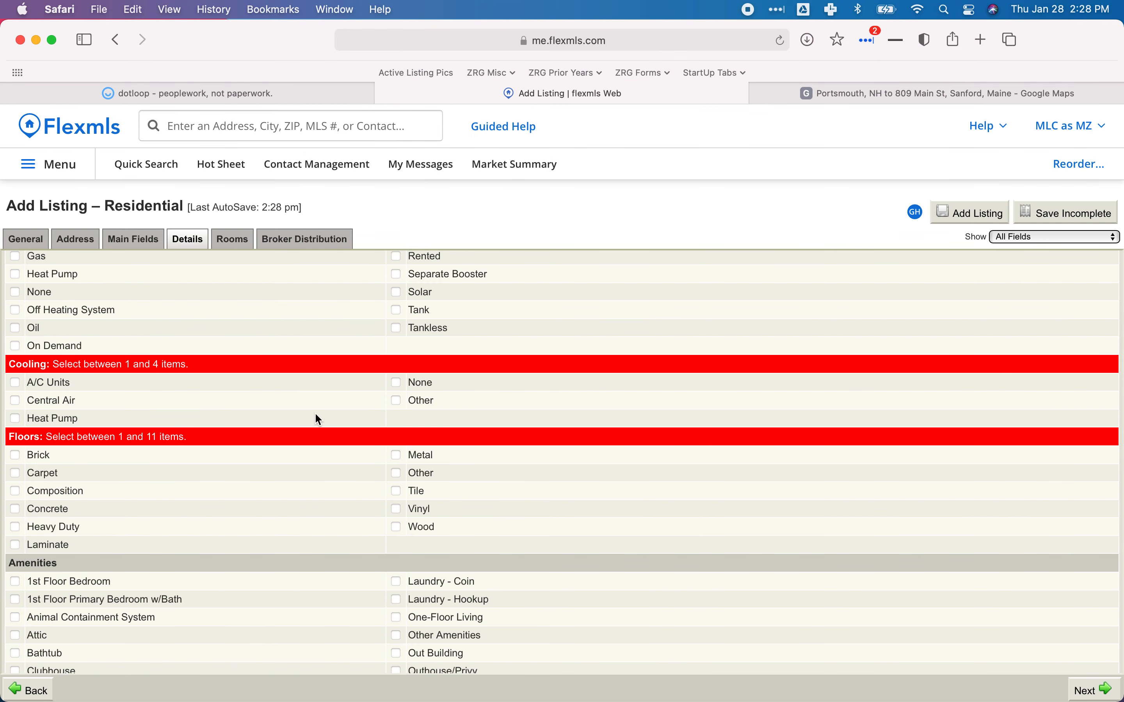
{"action": "left_click", "coordinate": [397, 383]}
{"action": "scroll", "coordinate": [202, 376], "scroll_direction": "down", "scroll_amount": 3}
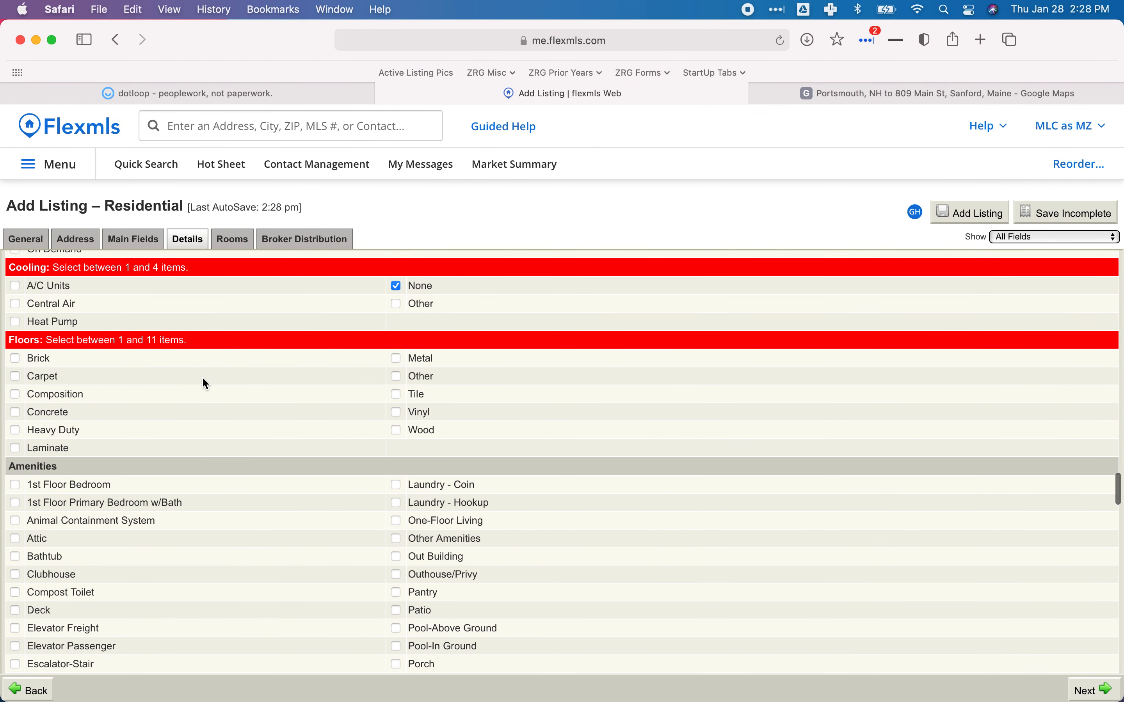
Check the card's floor details and mark Floors as Carpet and Wood.
{"action": "left_click", "coordinate": [251, 99]}
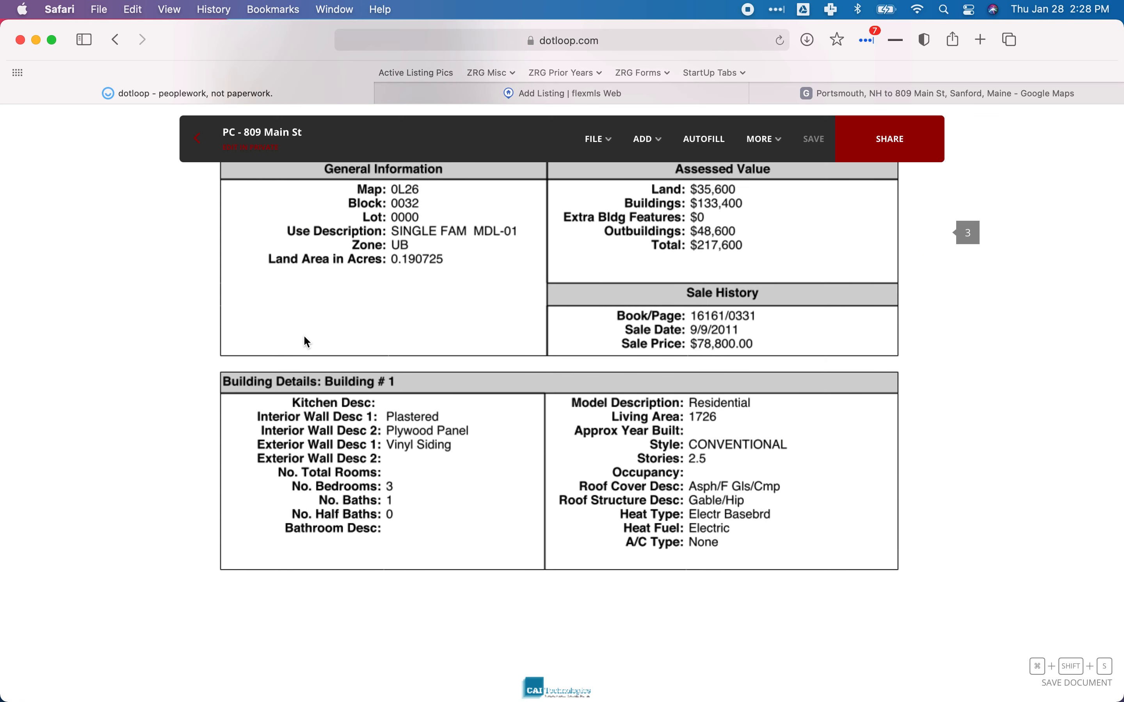
{"action": "scroll", "coordinate": [305, 337], "scroll_direction": "up", "scroll_amount": 1}
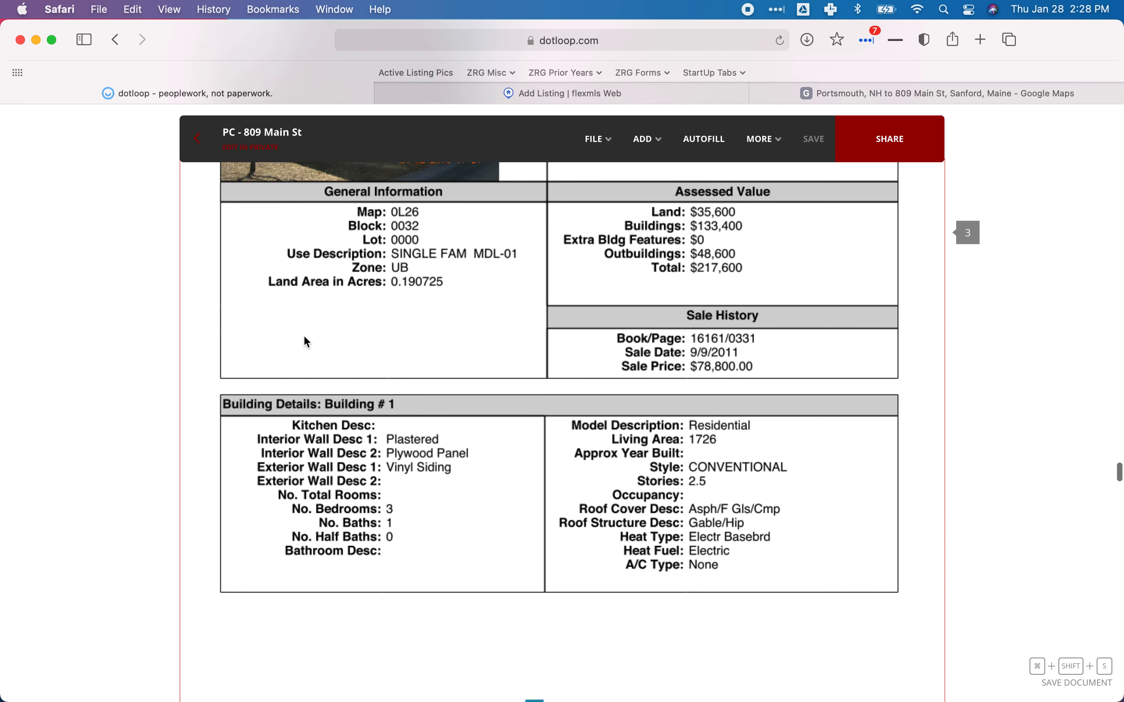
{"action": "scroll", "coordinate": [306, 342], "scroll_direction": "up", "scroll_amount": 10}
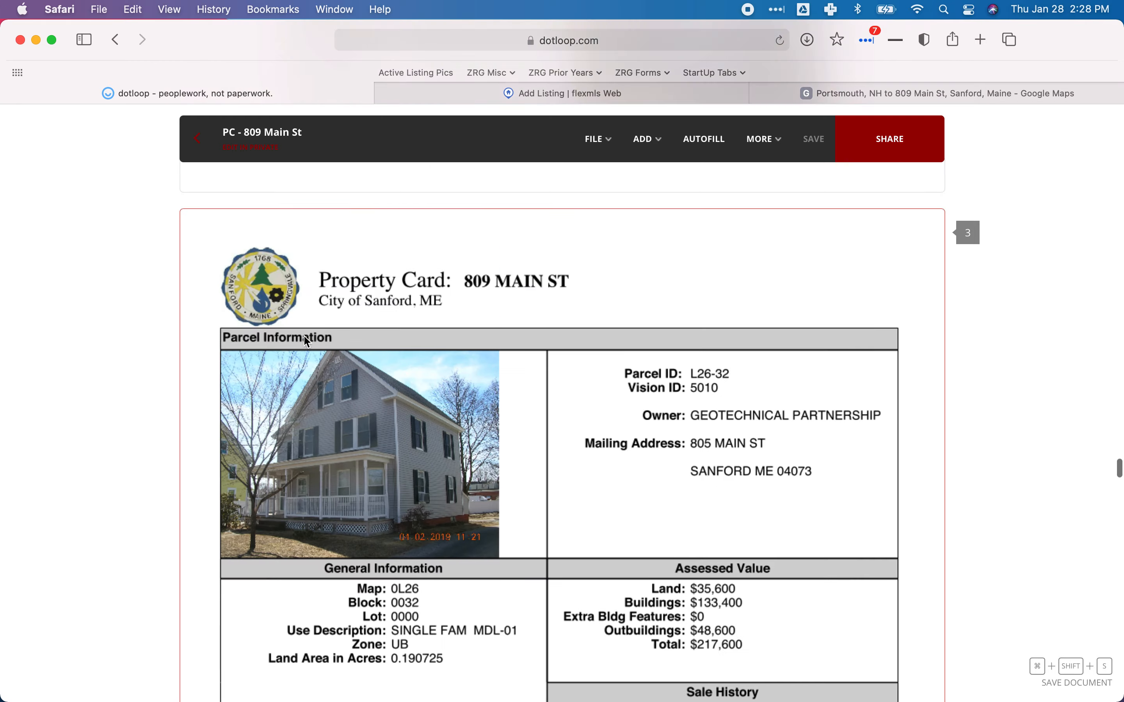
{"action": "scroll", "coordinate": [303, 337], "scroll_direction": "up", "scroll_amount": 5}
{"action": "scroll", "coordinate": [335, 418], "scroll_direction": "down", "scroll_amount": 1}
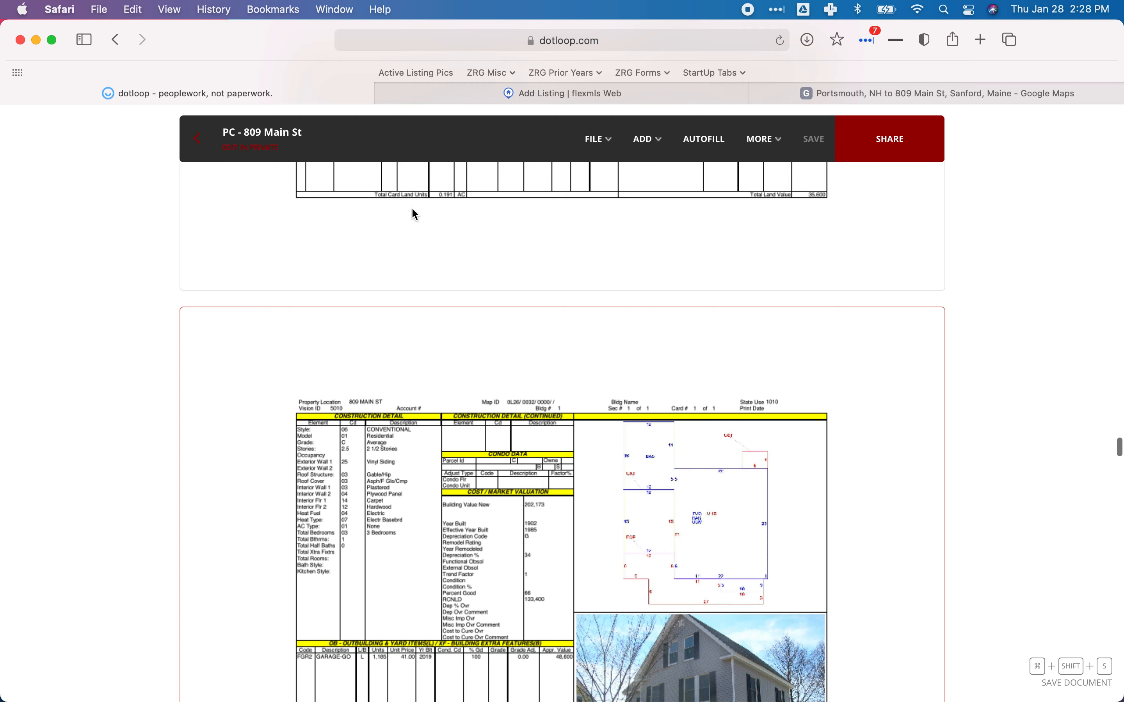
{"action": "left_click", "coordinate": [409, 91]}
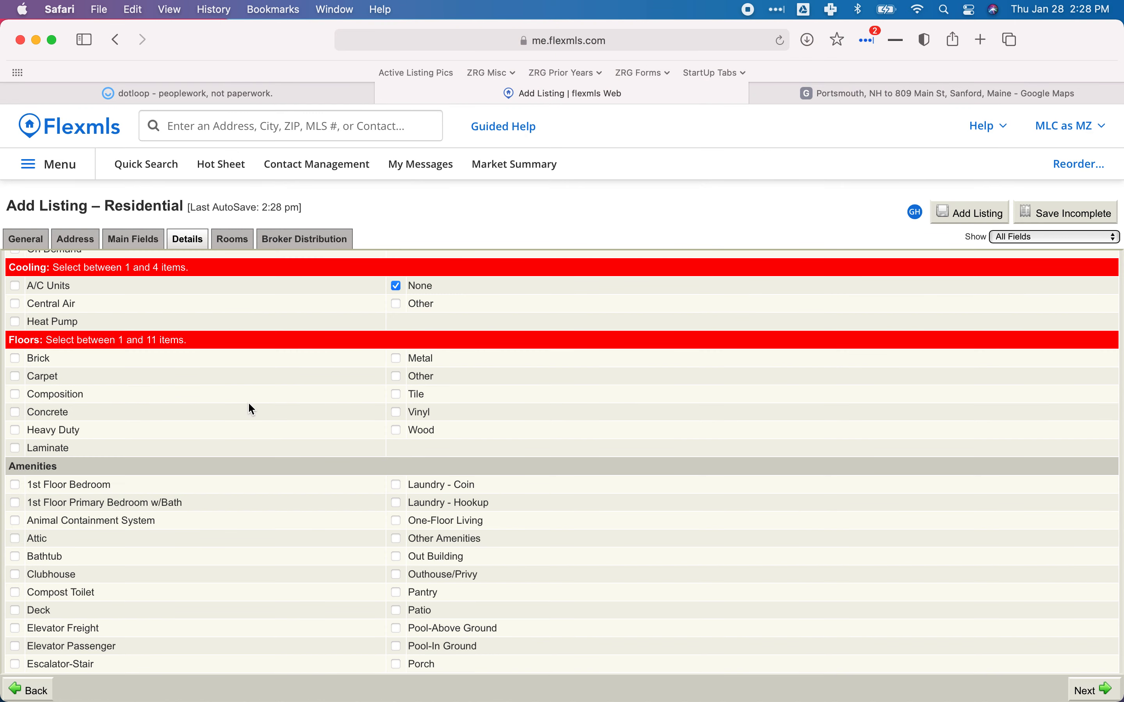
{"action": "left_click", "coordinate": [15, 380]}
{"action": "scroll", "coordinate": [476, 429], "scroll_direction": "down", "scroll_amount": 3}
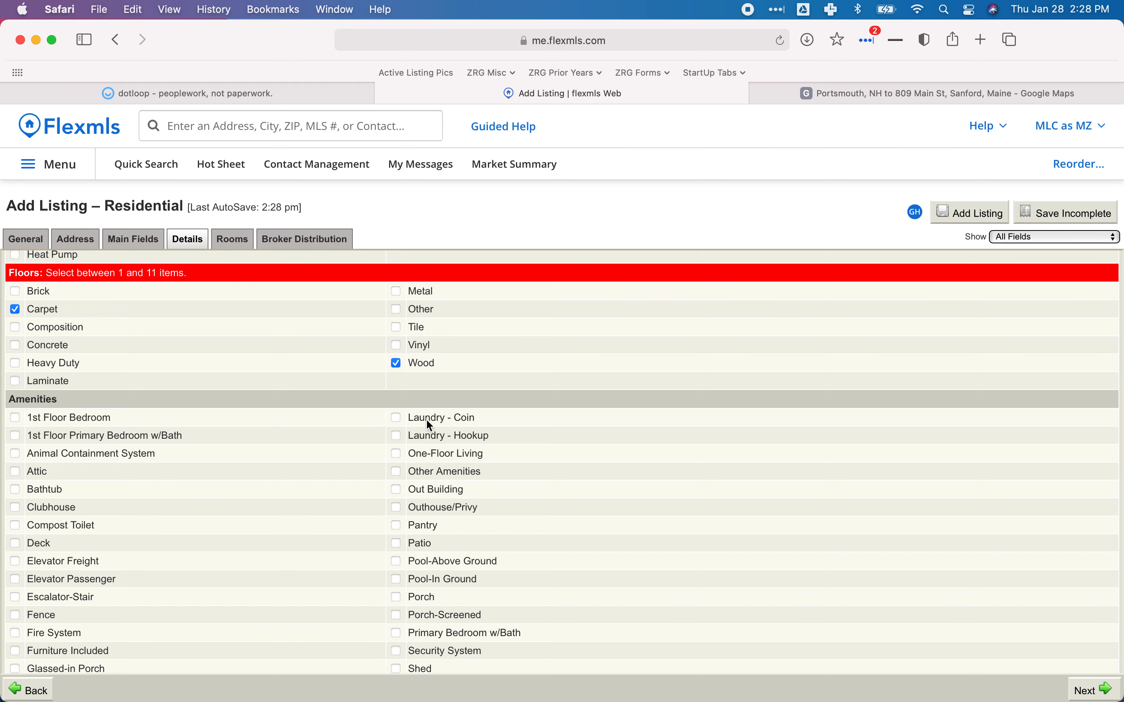
{"action": "scroll", "coordinate": [407, 423], "scroll_direction": "down", "scroll_amount": 4}
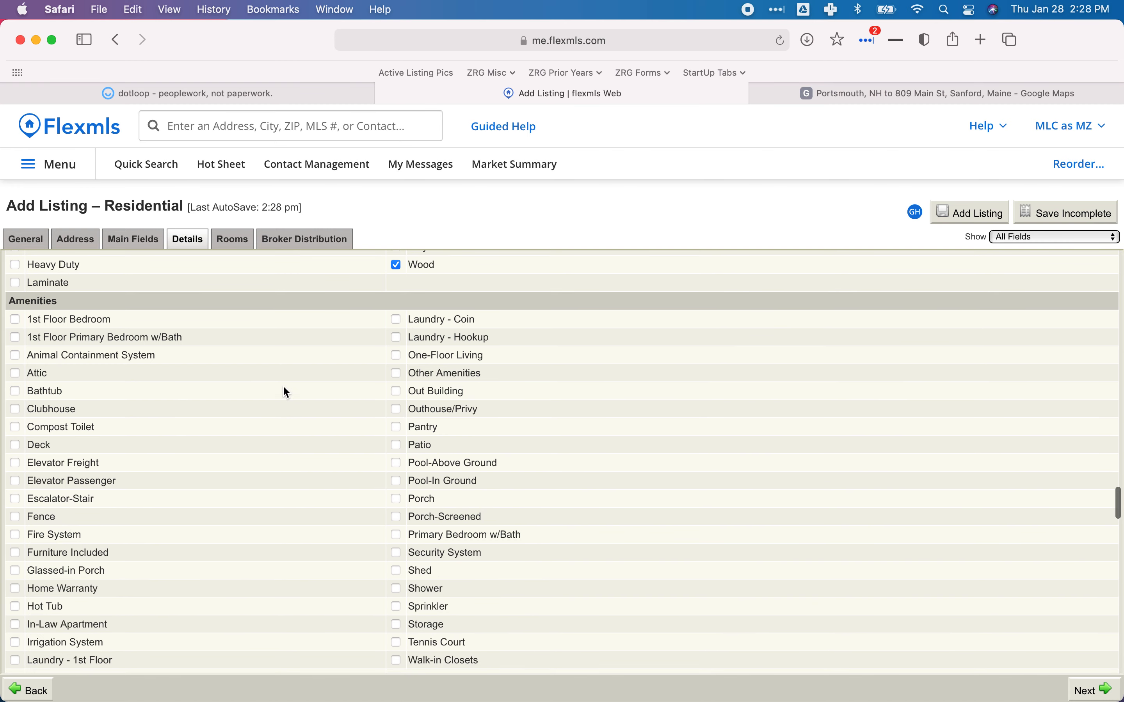
Look up the driveway details on the dotloop property record.
{"action": "scroll", "coordinate": [285, 390], "scroll_direction": "down", "scroll_amount": 10}
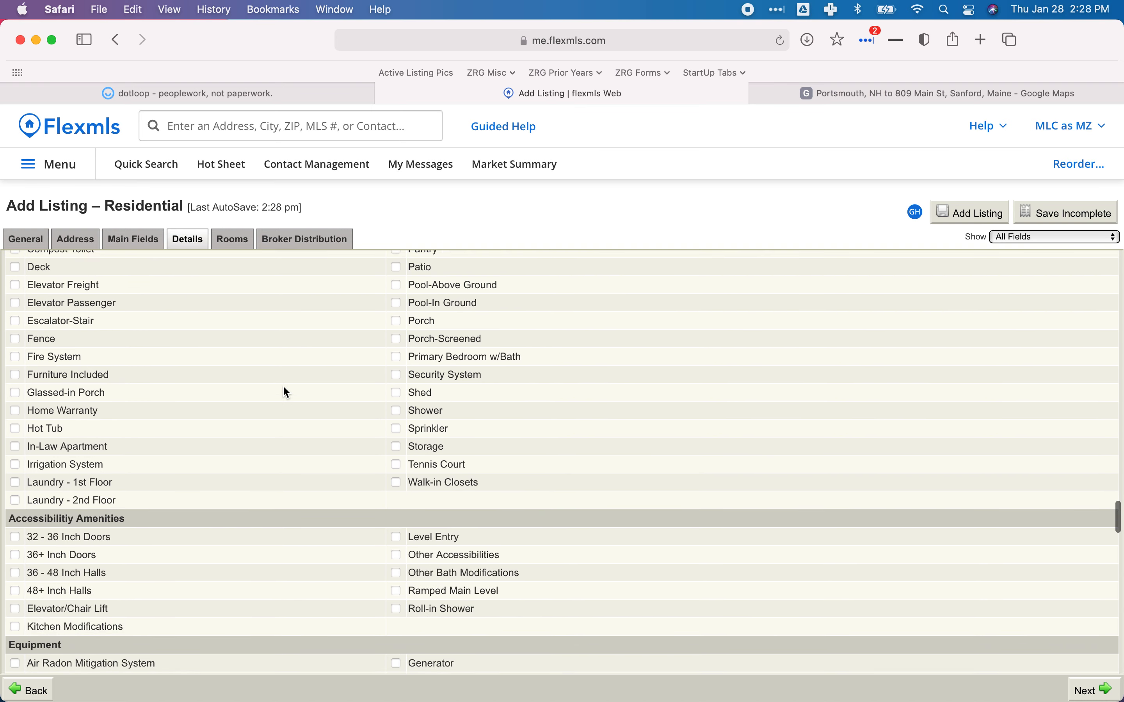
{"action": "scroll", "coordinate": [285, 392], "scroll_direction": "down", "scroll_amount": 8}
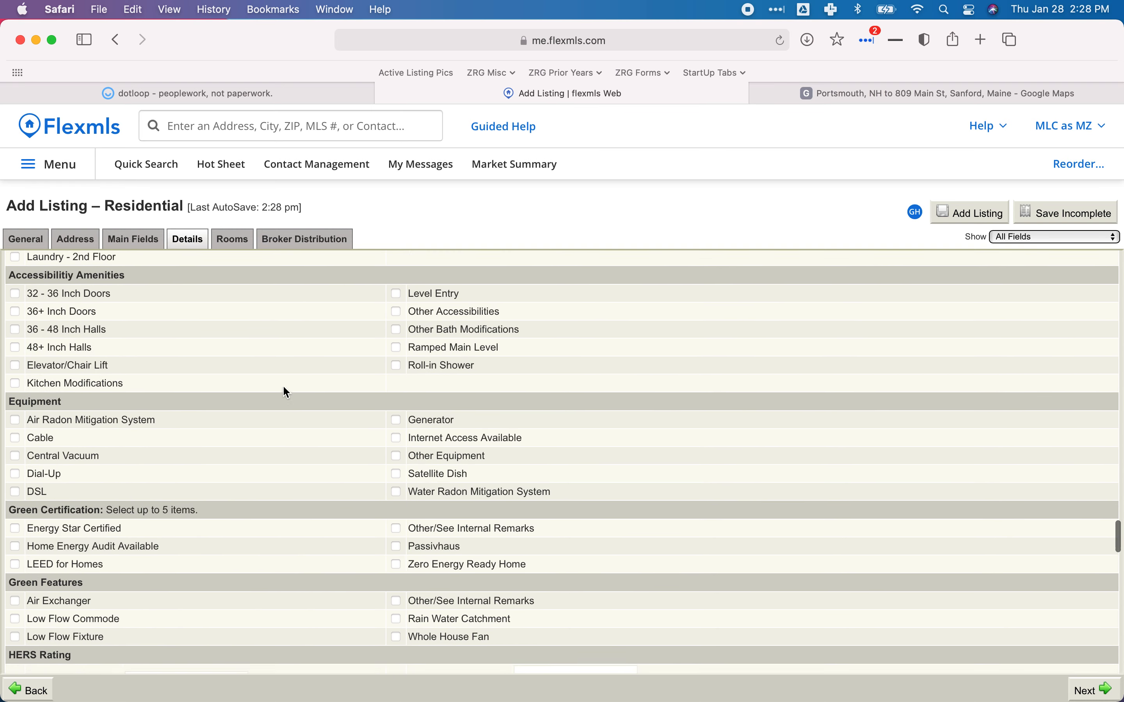
{"action": "scroll", "coordinate": [285, 390], "scroll_direction": "down", "scroll_amount": 14}
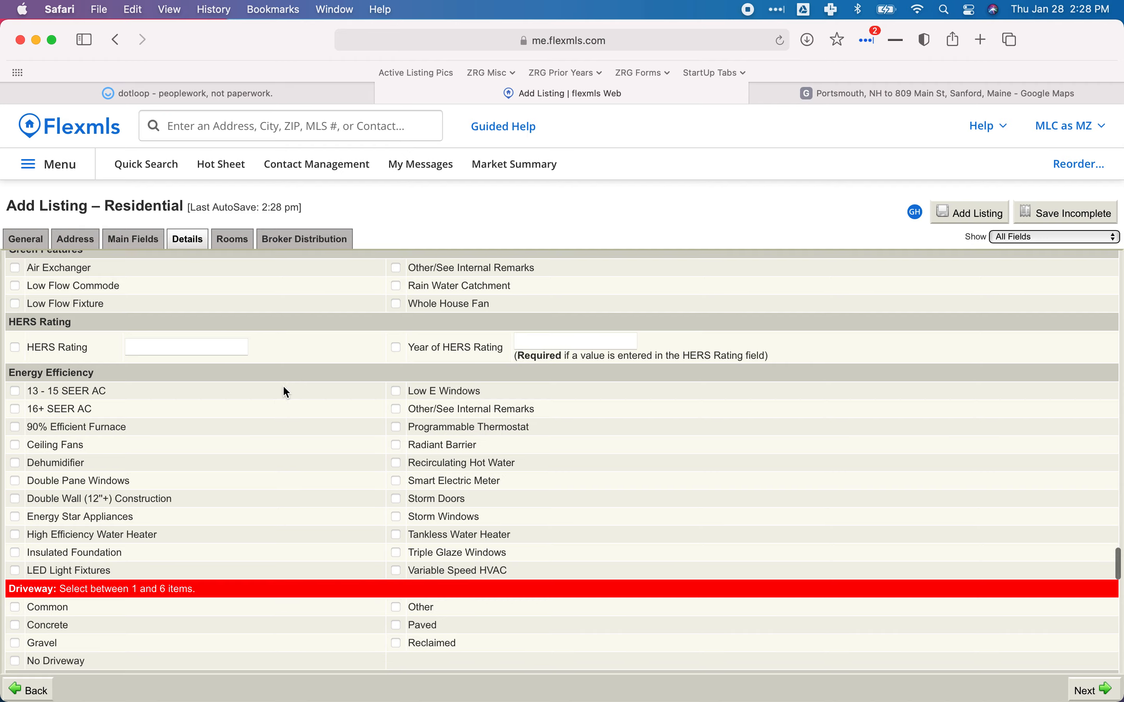
{"action": "scroll", "coordinate": [283, 387], "scroll_direction": "up", "scroll_amount": 15}
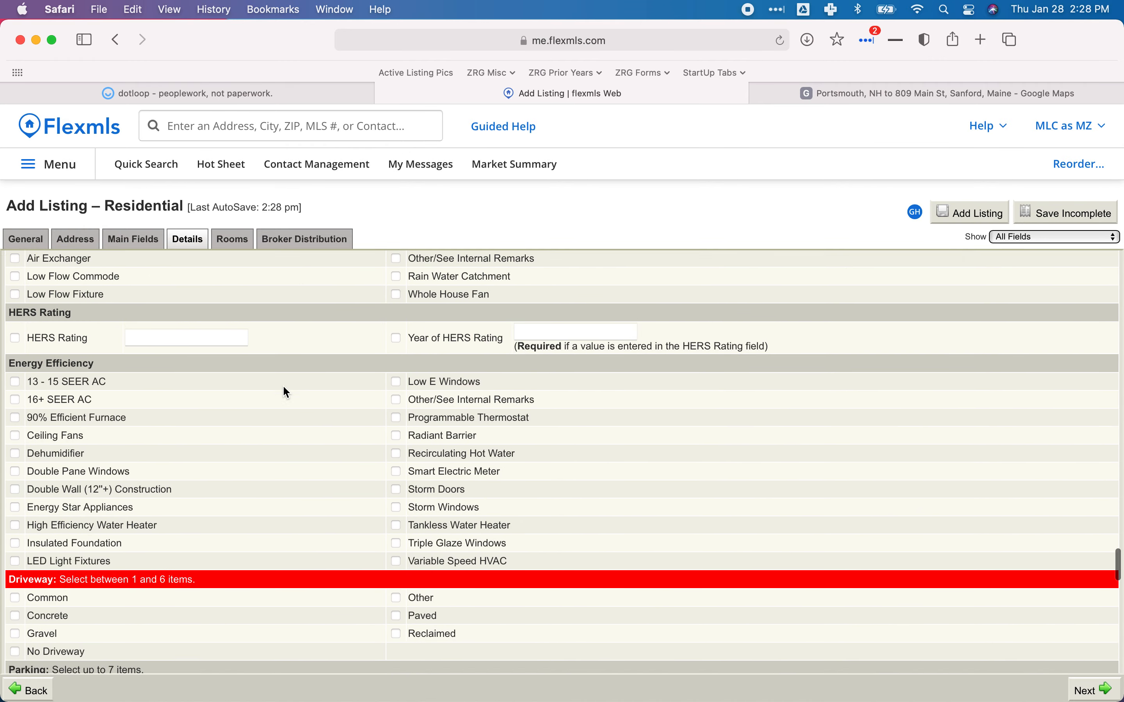
{"action": "scroll", "coordinate": [285, 393], "scroll_direction": "up", "scroll_amount": 3}
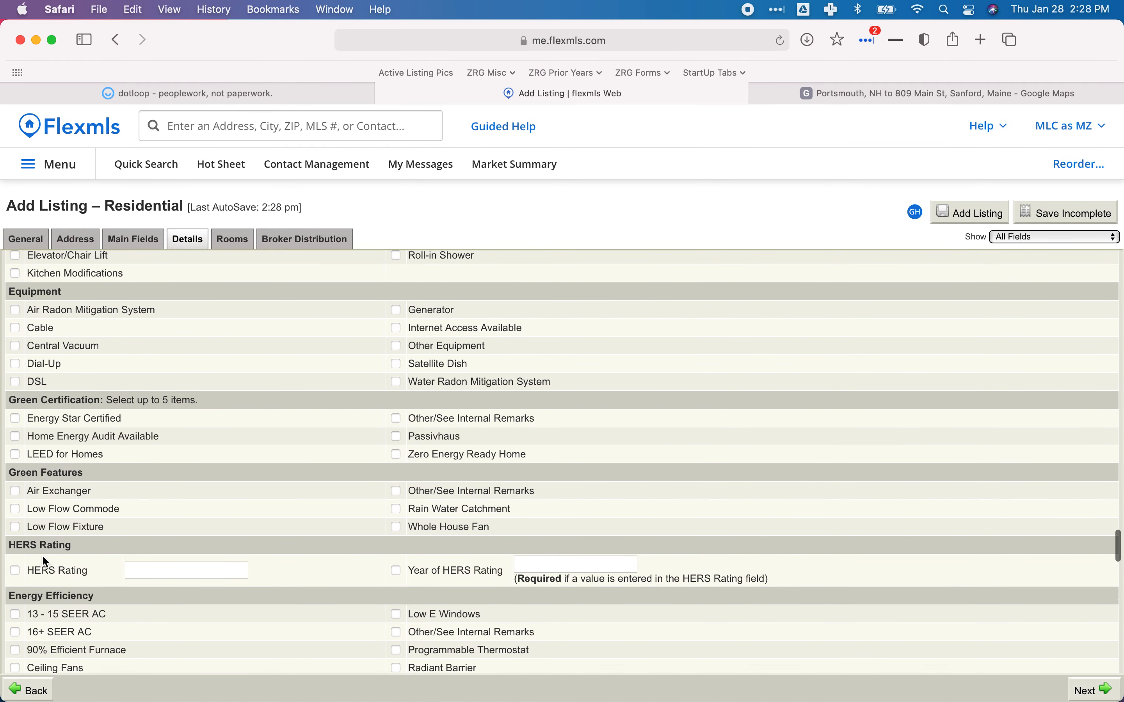
{"action": "scroll", "coordinate": [100, 501], "scroll_direction": "down", "scroll_amount": 3}
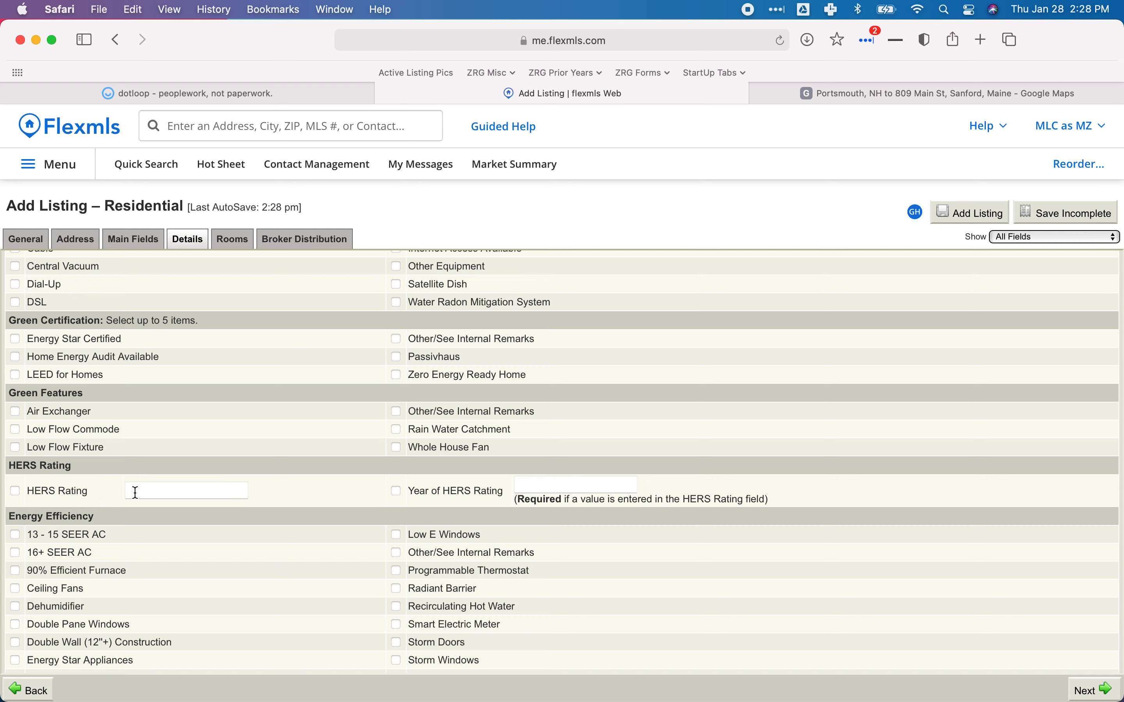
{"action": "scroll", "coordinate": [137, 492], "scroll_direction": "down", "scroll_amount": 10}
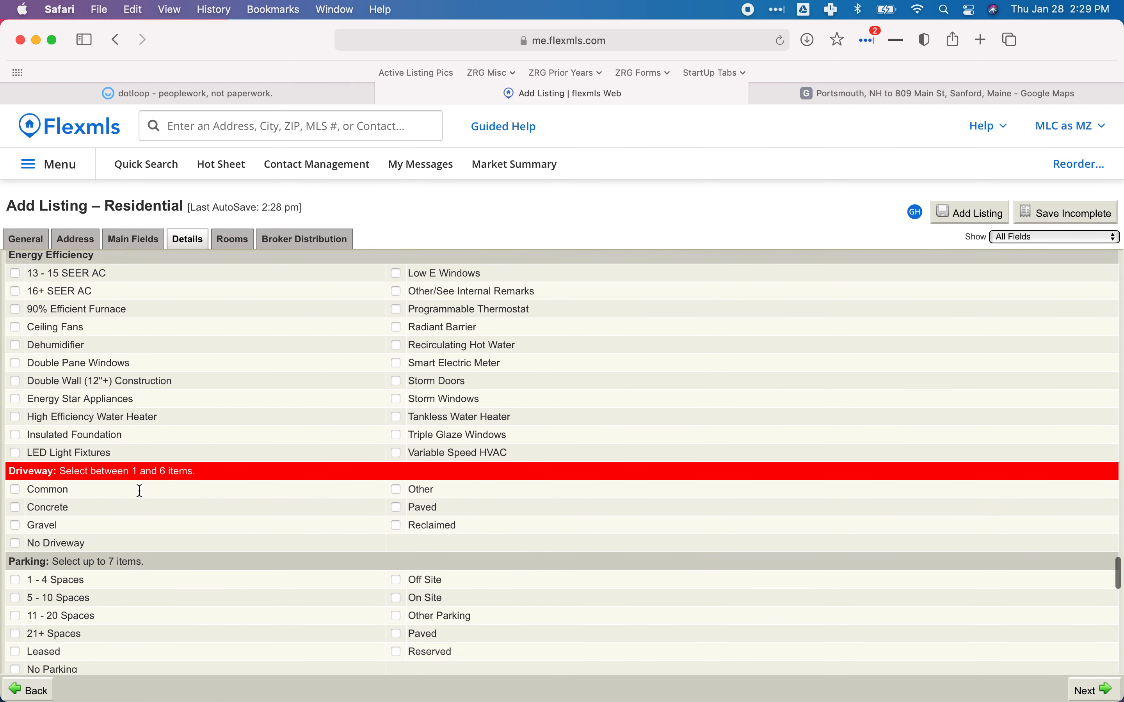
{"action": "scroll", "coordinate": [140, 491], "scroll_direction": "down", "scroll_amount": 1}
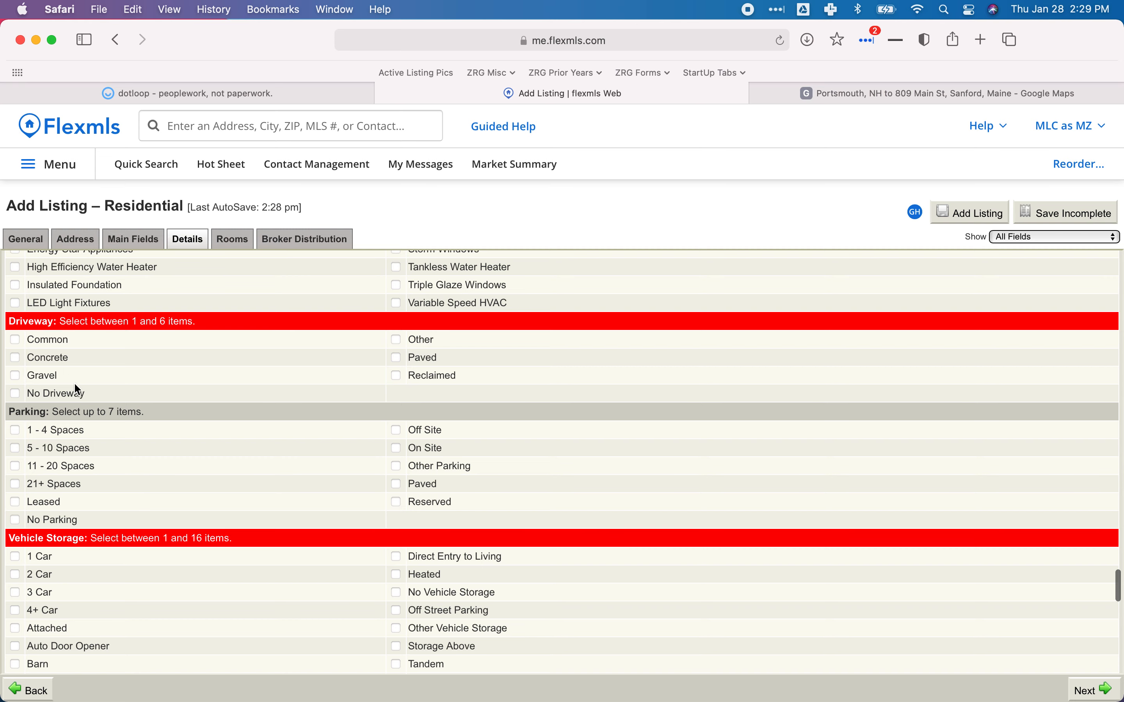
{"action": "left_click", "coordinate": [303, 93]}
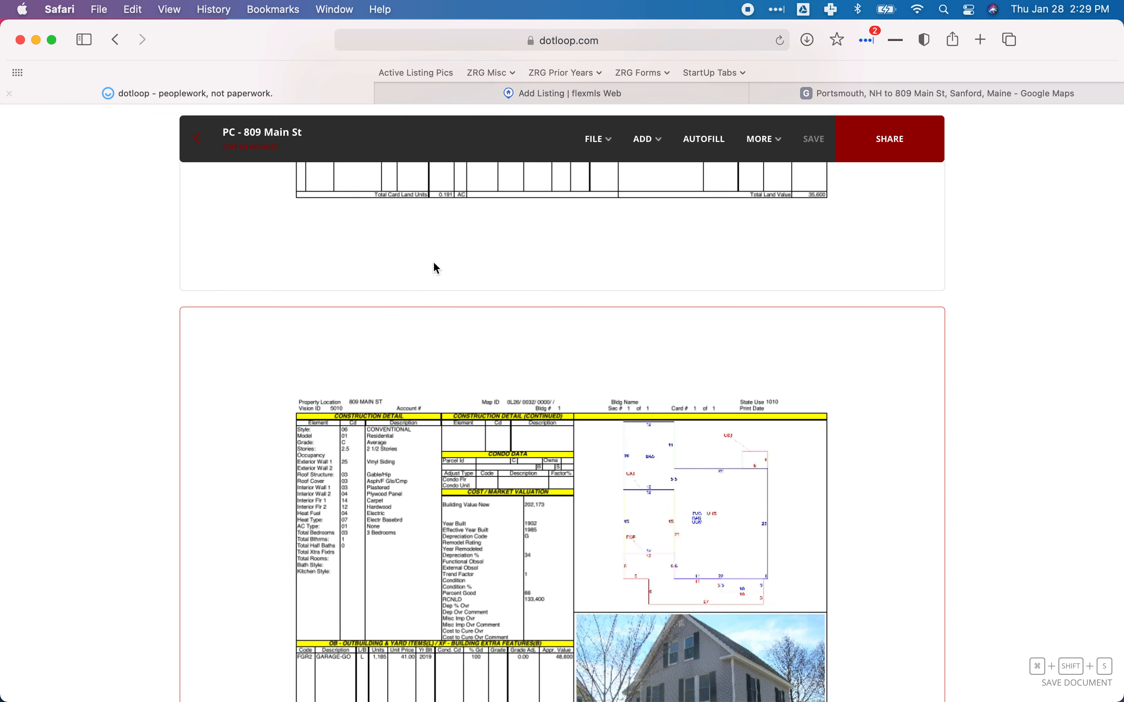
{"action": "scroll", "coordinate": [526, 350], "scroll_direction": "down", "scroll_amount": 4}
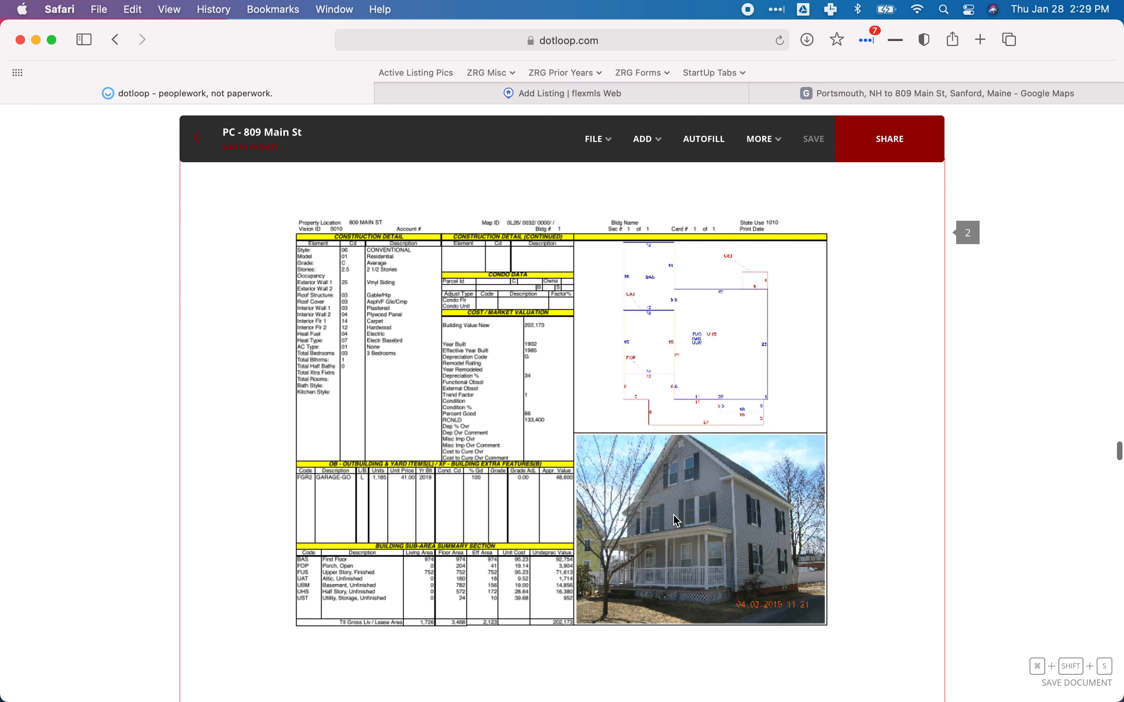
Tick Paved for Driveway on the Flexmls Details tab.
{"action": "left_click", "coordinate": [534, 98]}
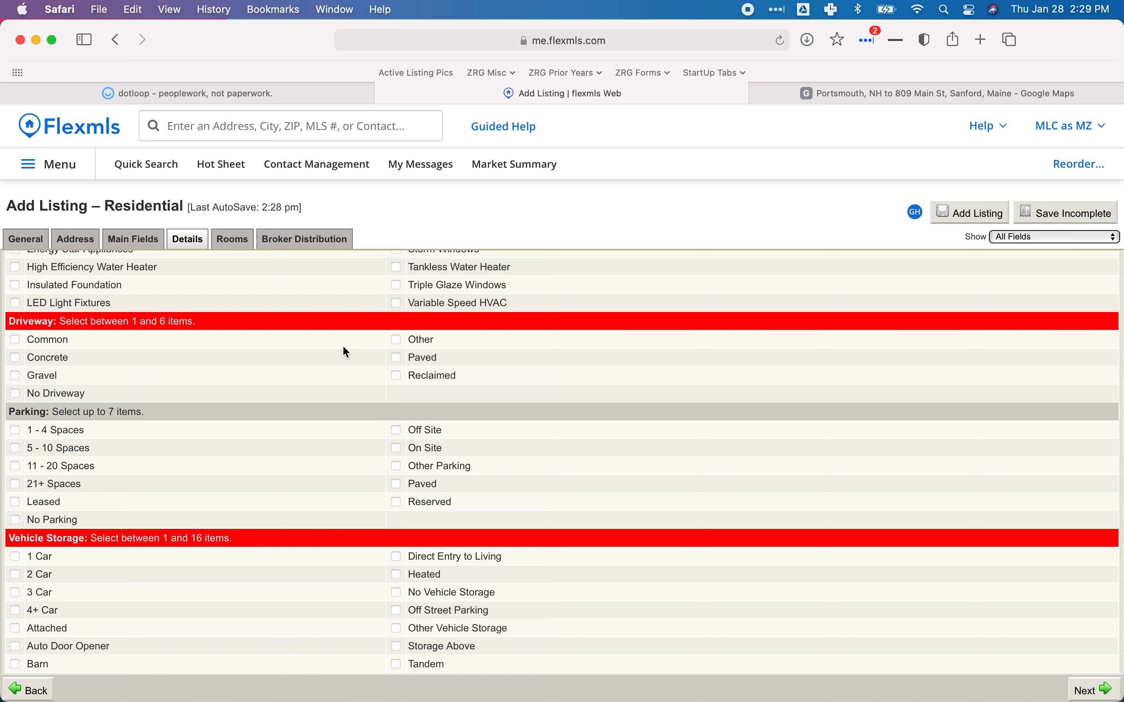
{"action": "left_click", "coordinate": [397, 361]}
{"action": "scroll", "coordinate": [338, 401], "scroll_direction": "down", "scroll_amount": 3}
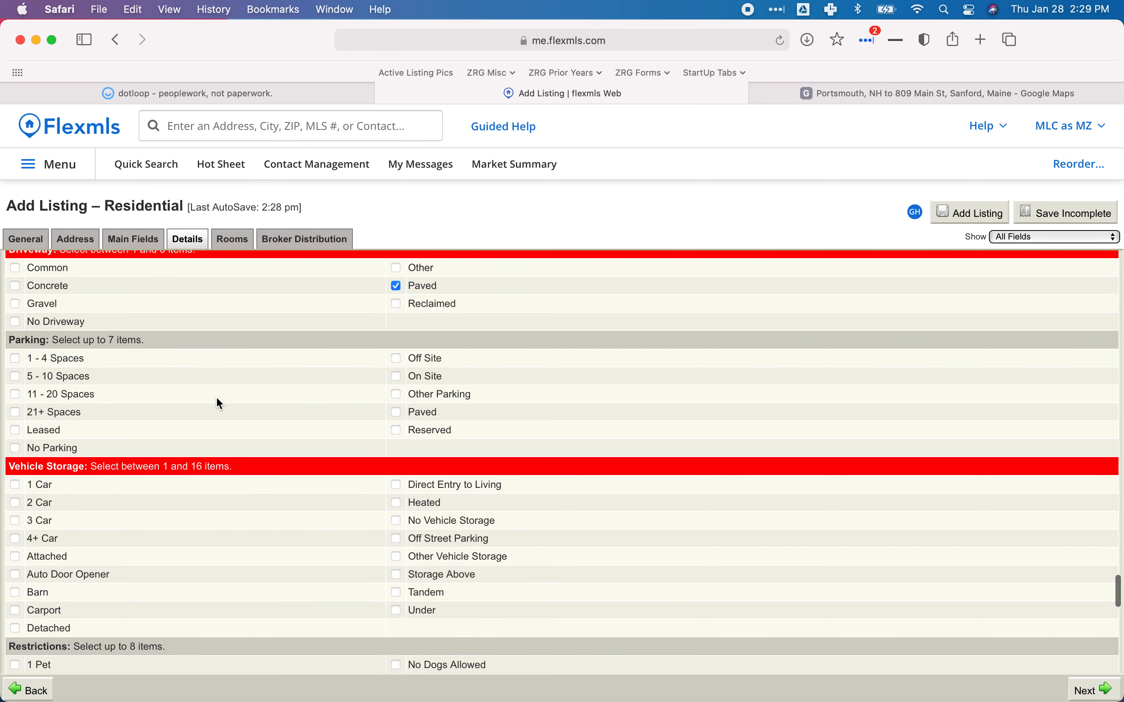
{"action": "scroll", "coordinate": [217, 400], "scroll_direction": "down", "scroll_amount": 3}
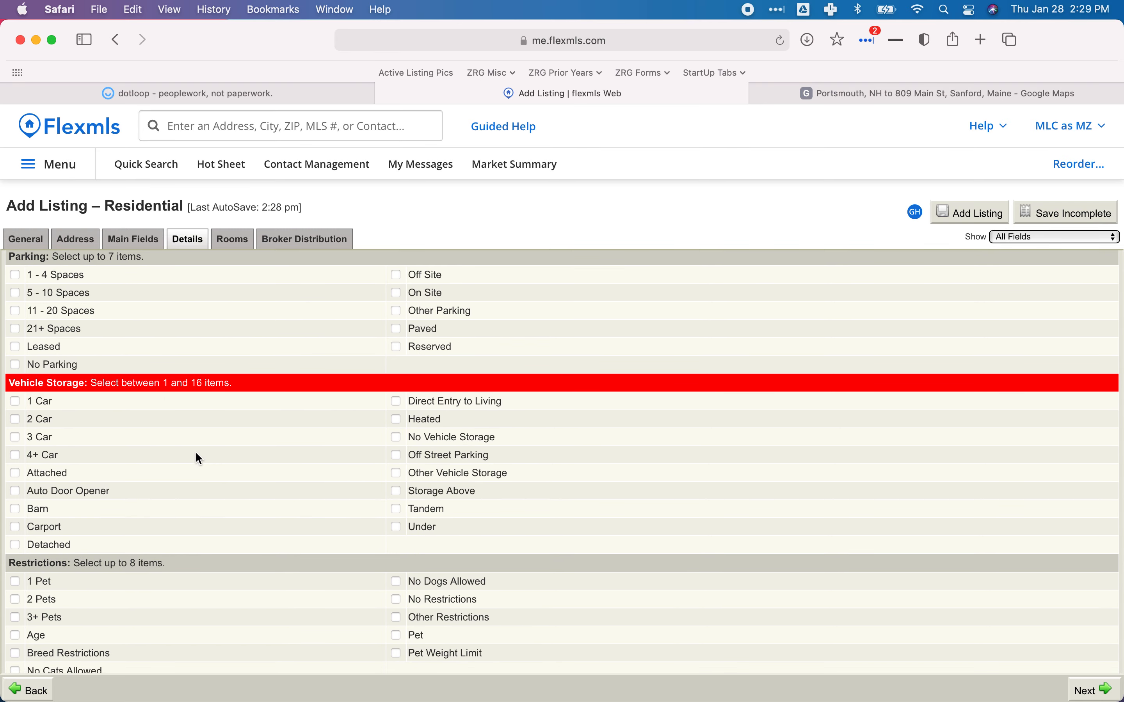